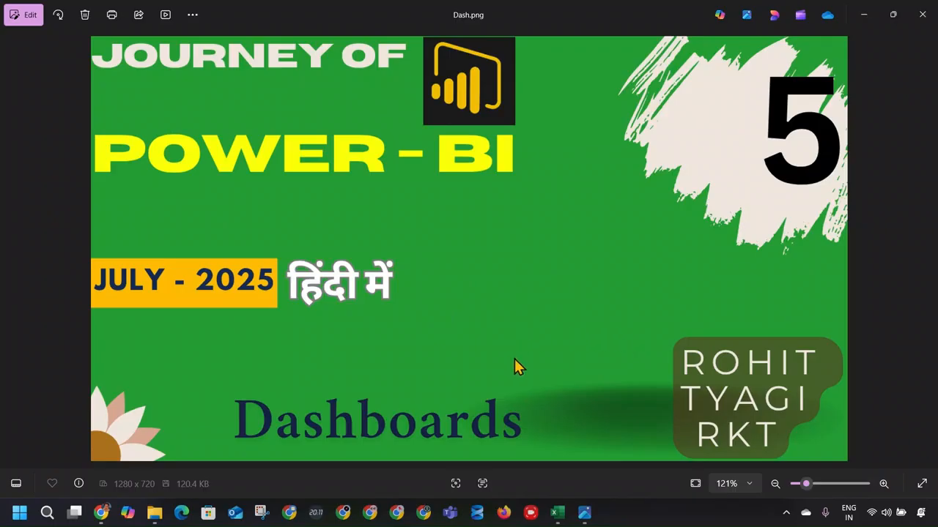
Switch to the HR Etri workbook in Excel, view its Analysis and Raw Data sheets, and open the raw data query for editing.
left_click(557, 513)
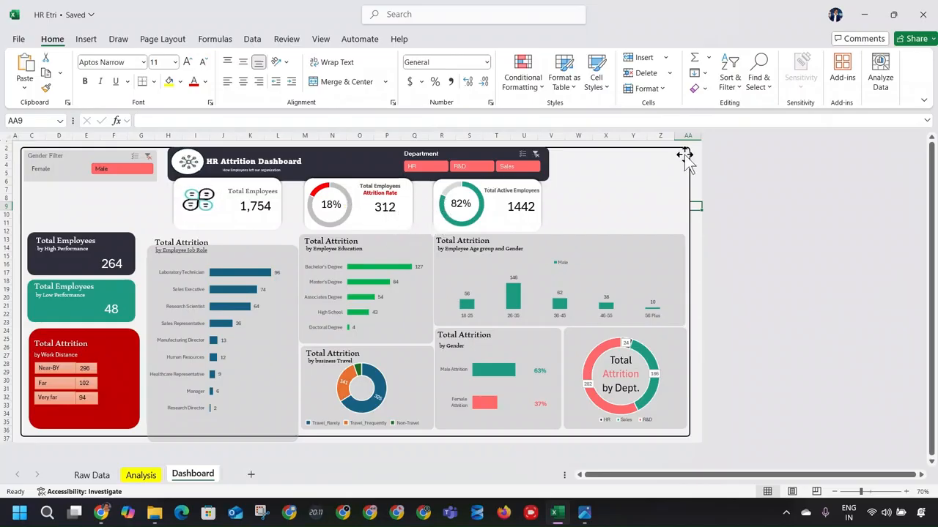
left_click(141, 475)
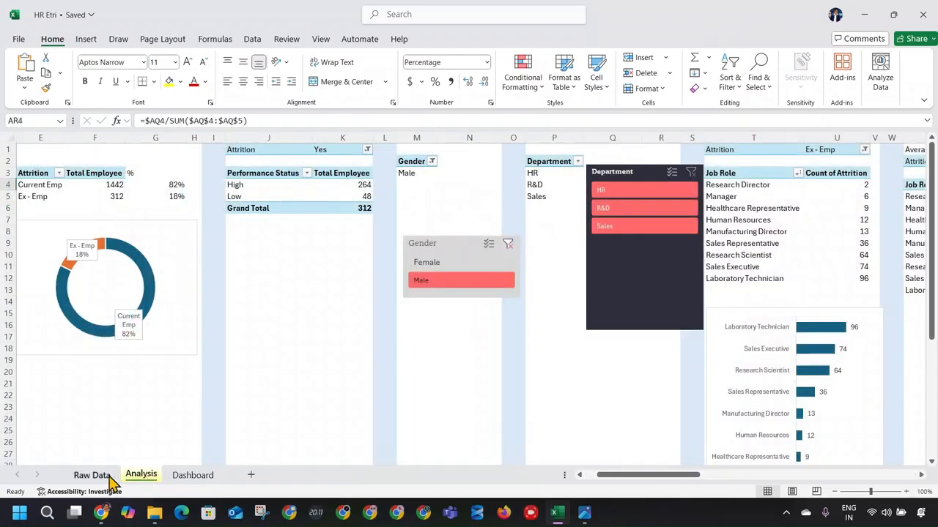
left_click(94, 476)
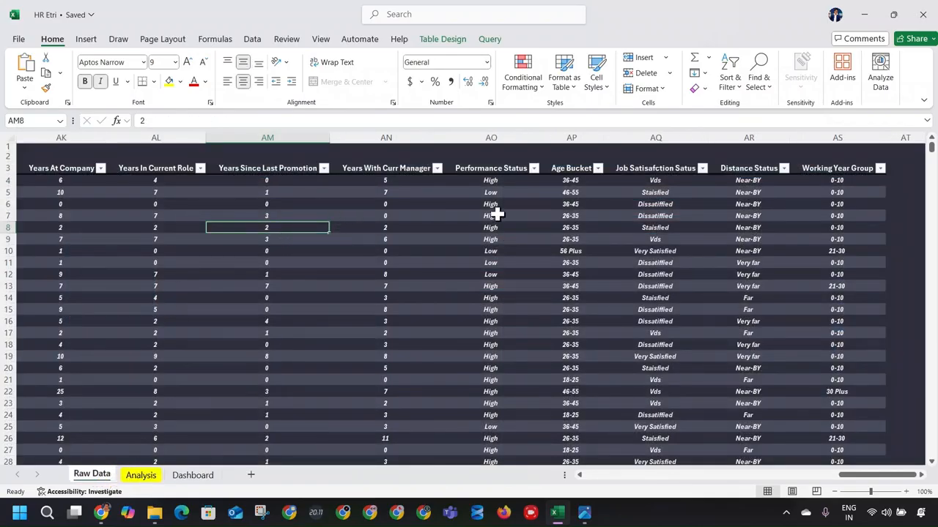
left_click(489, 39)
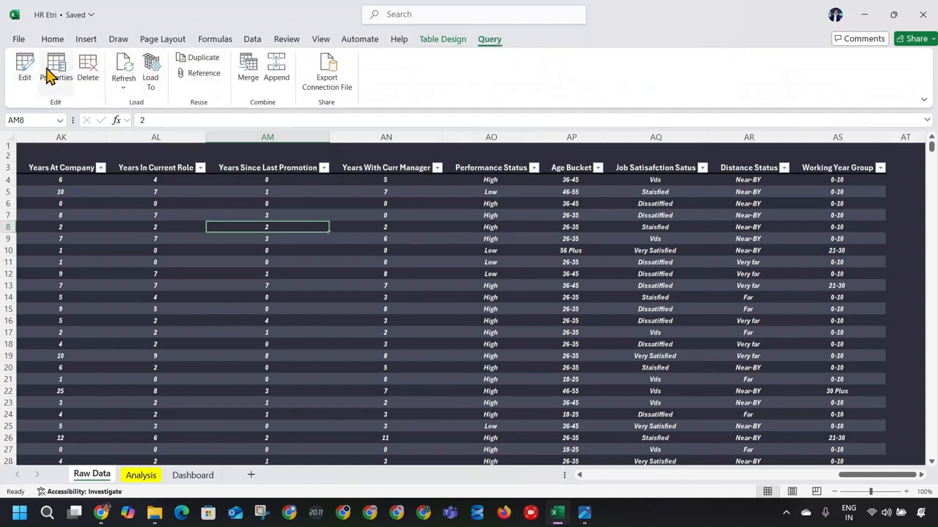
left_click(24, 66)
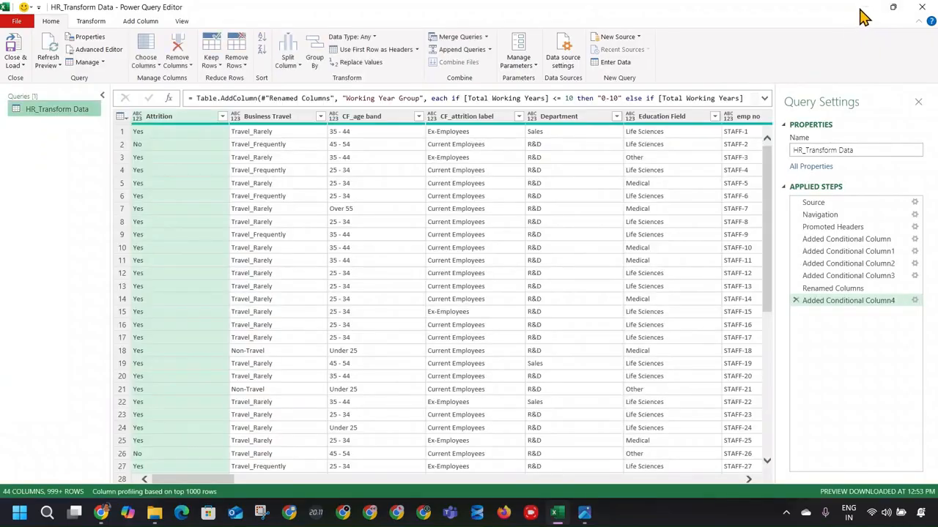
Bring up folder 1 of HR Dataset in File Explorer and copy its folder path.
left_click(935, 519)
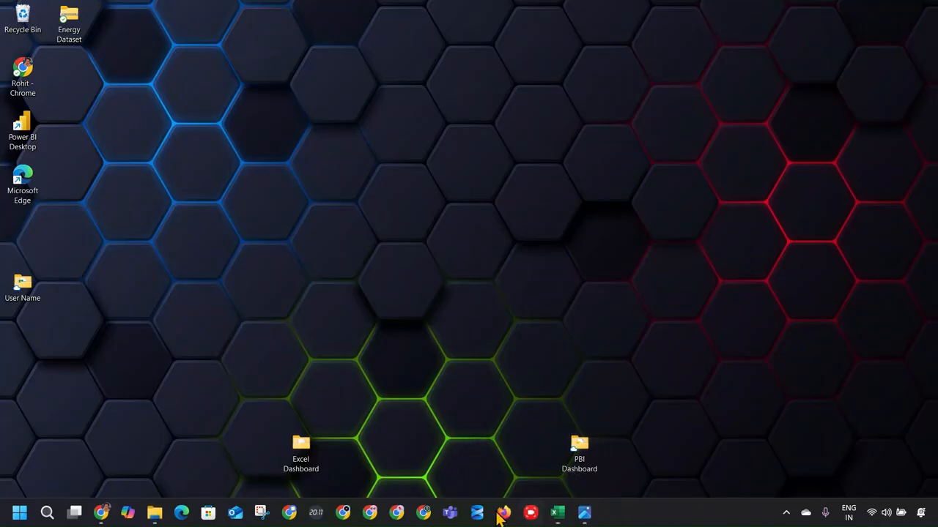
left_click(150, 513)
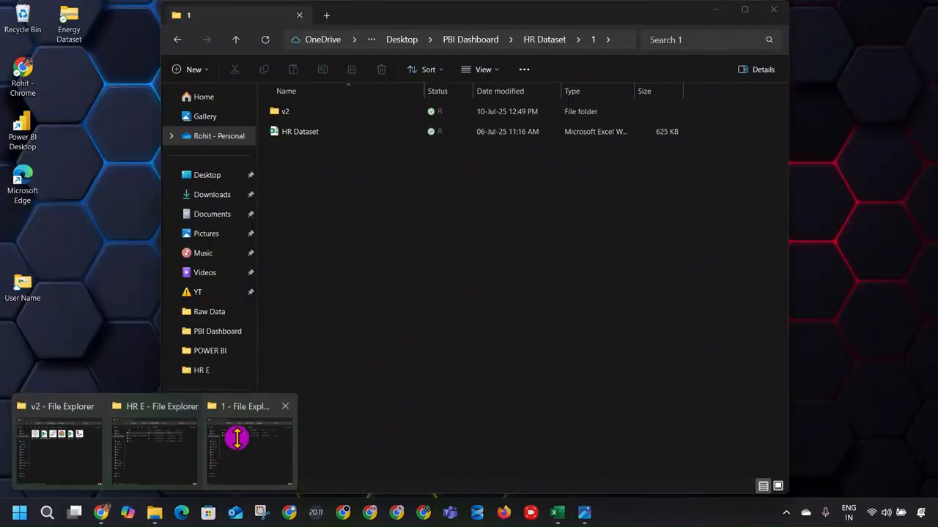
left_click(238, 442)
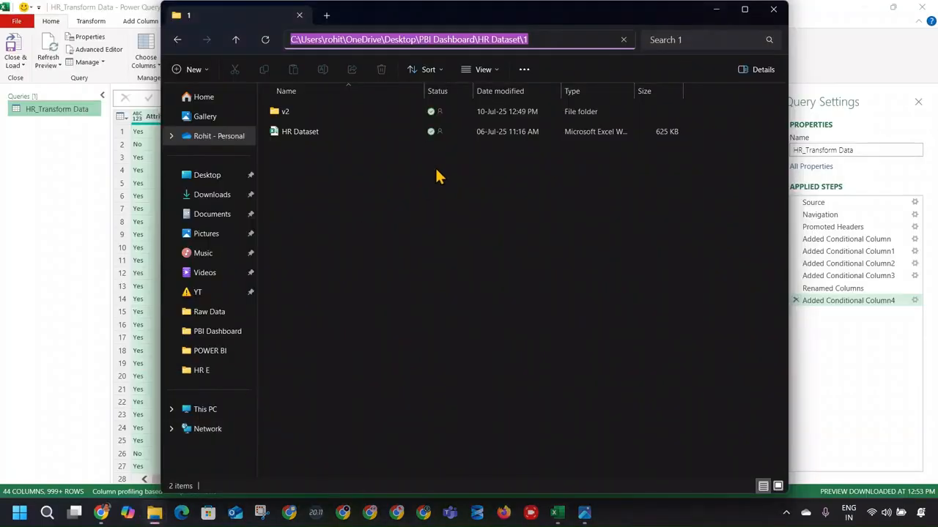
left_click(484, 188)
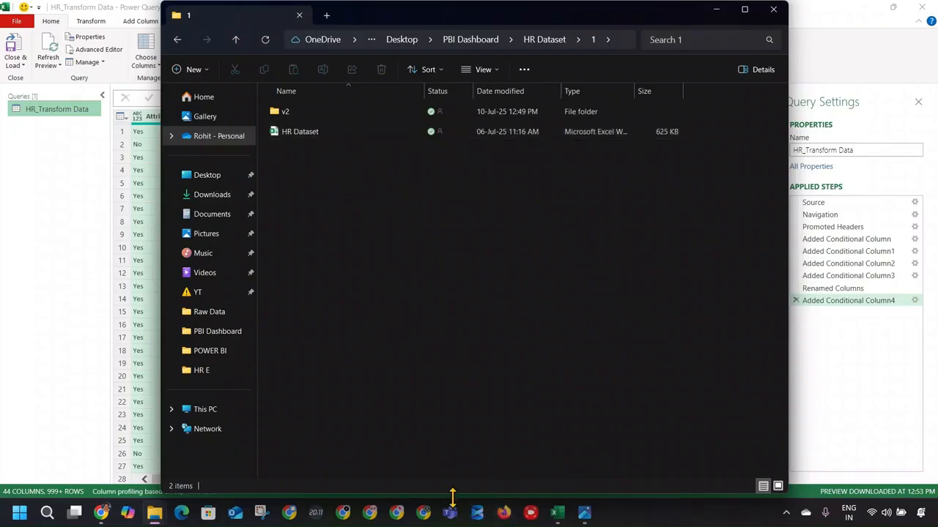
Launch Power BI Desktop and start a blank report.
left_click(4, 515)
type("p")
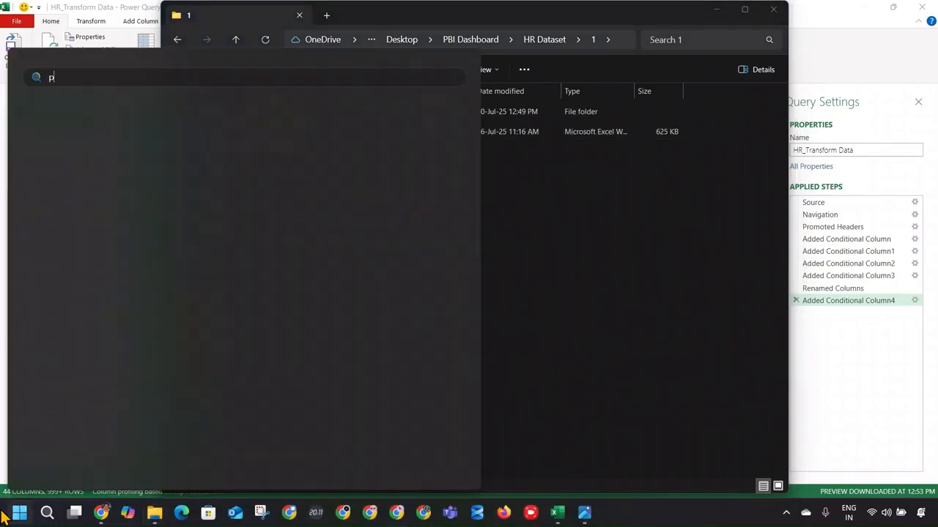
type("owe")
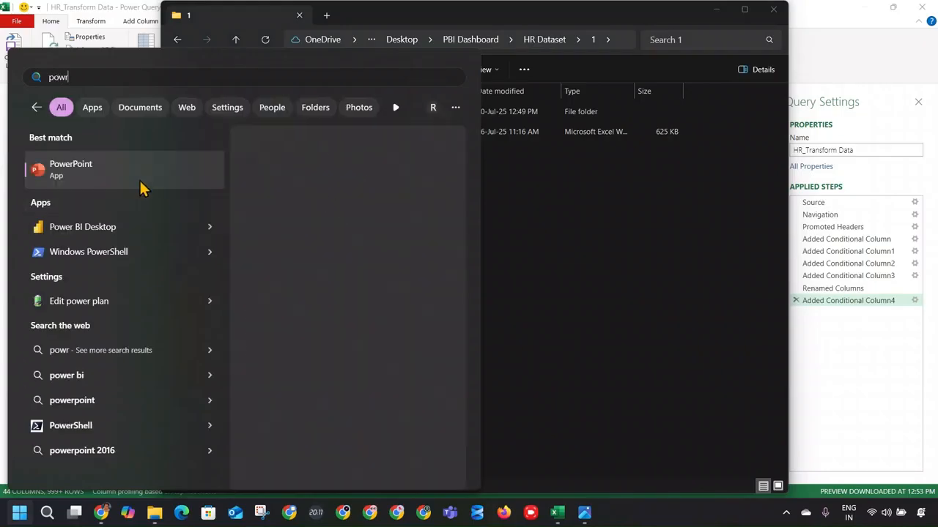
left_click(125, 225)
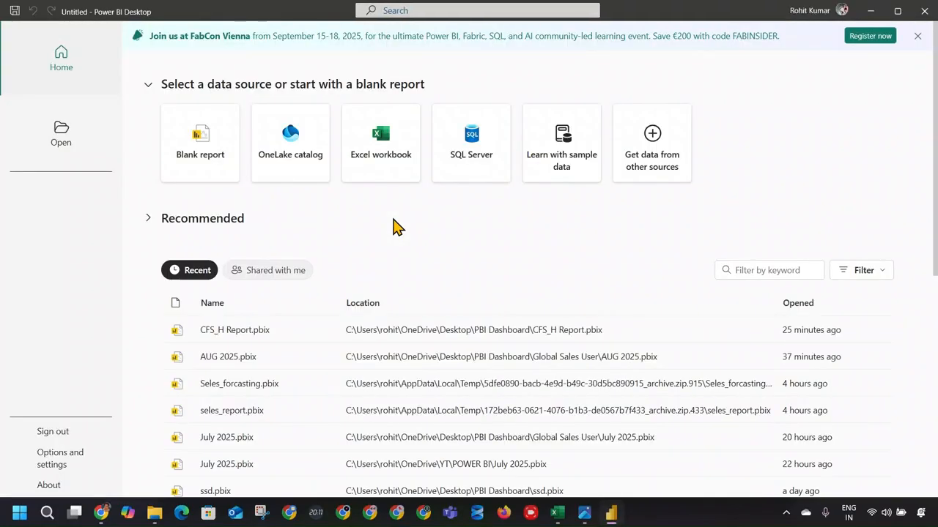
left_click(211, 130)
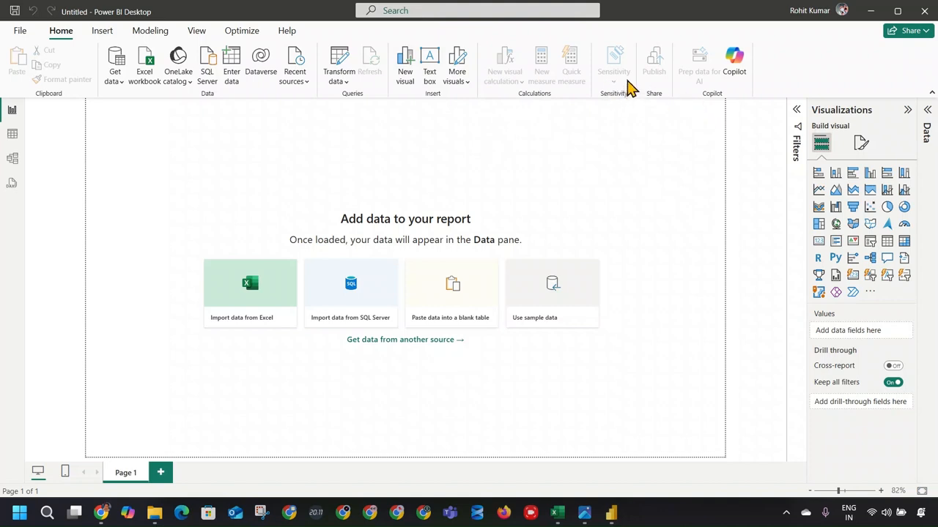
Get data from the Excel workbook HR Dataset in the PBI Dashboard\HR Dataset\1 folder.
left_click(113, 81)
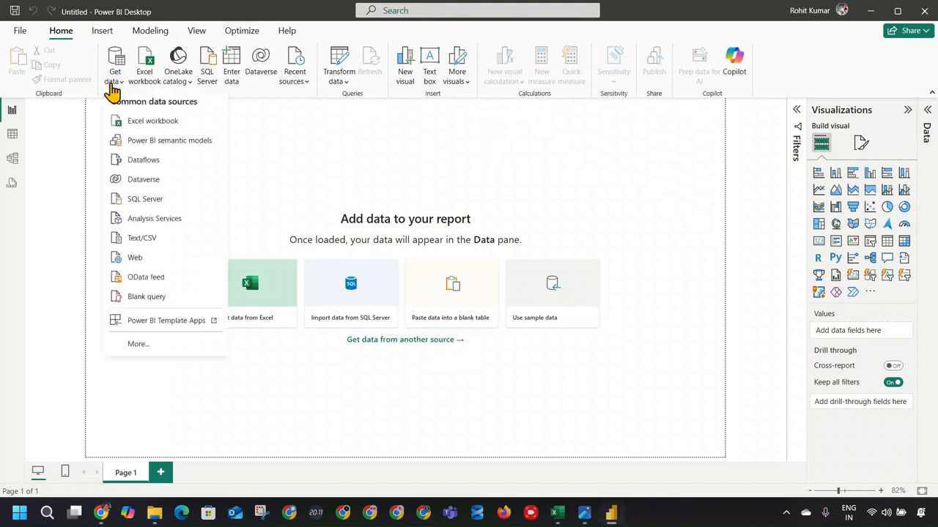
left_click(136, 121)
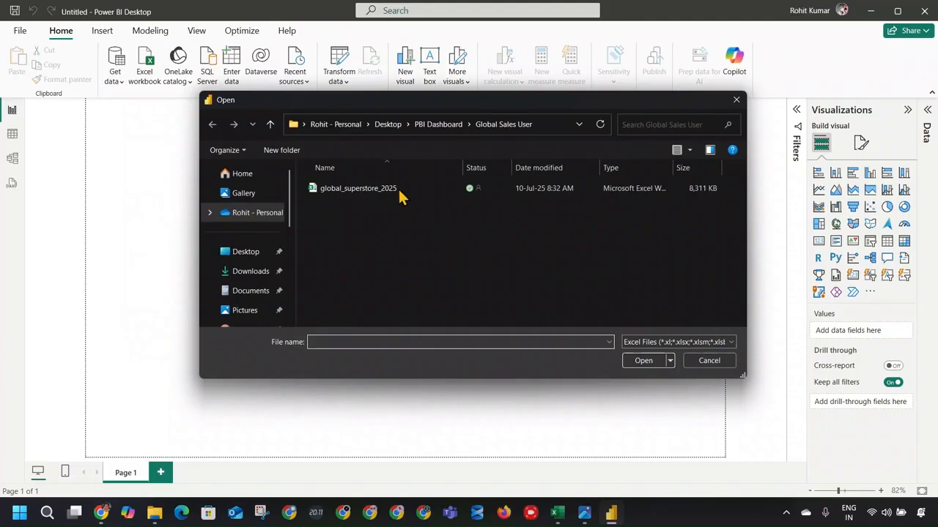
left_click(540, 125)
type("C:\\Users\\rohit\\OneDrive\\Desktop\\PBI Dashboard\\HR Dataset\\1")
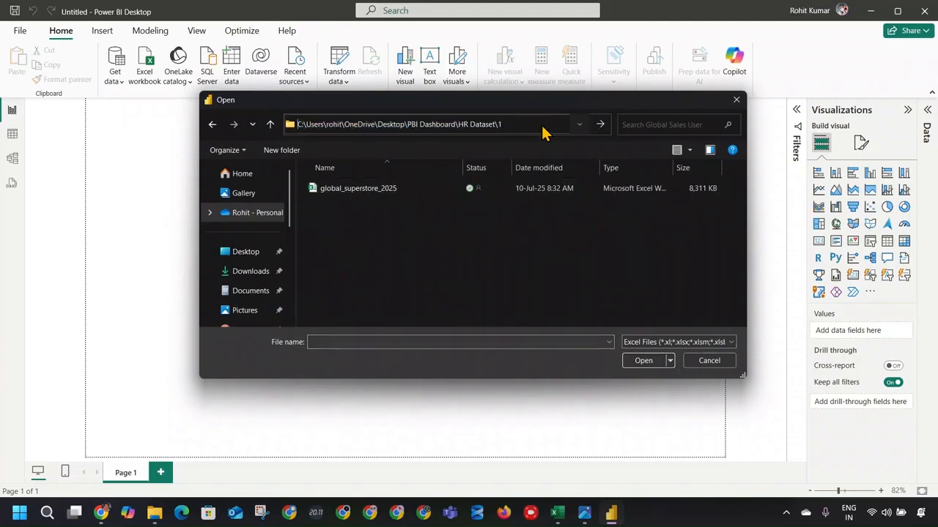
key("Return")
left_click(425, 213)
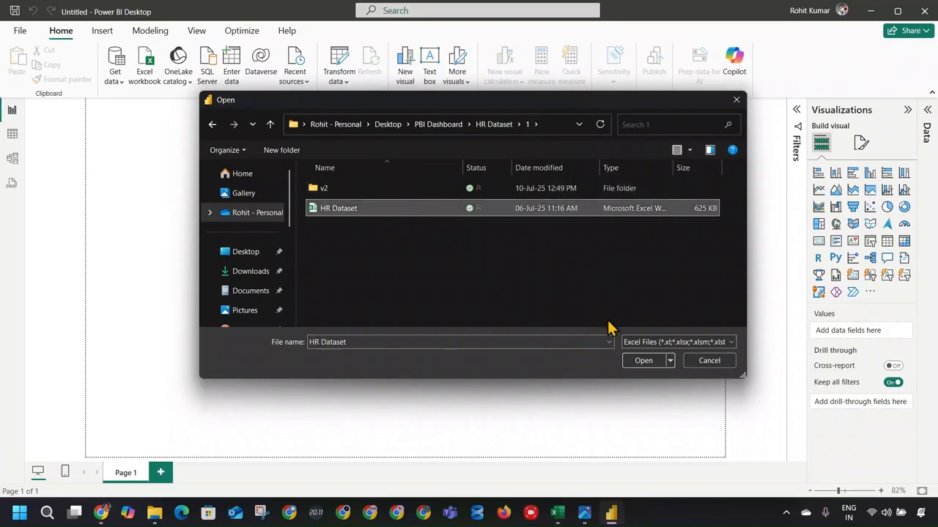
left_click(630, 360)
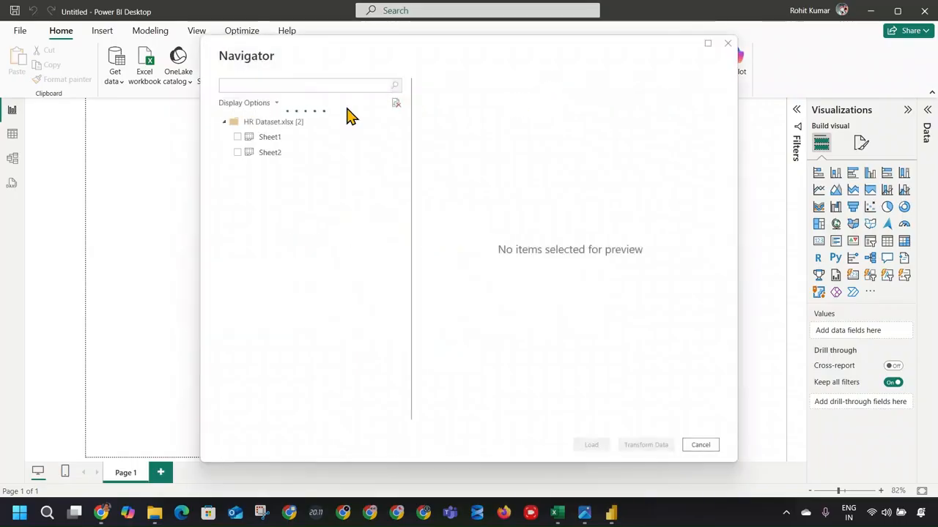
Preview Sheet2 and Sheet1 of the workbook, select Sheet1 for import and open it for data transformation.
left_click(284, 154)
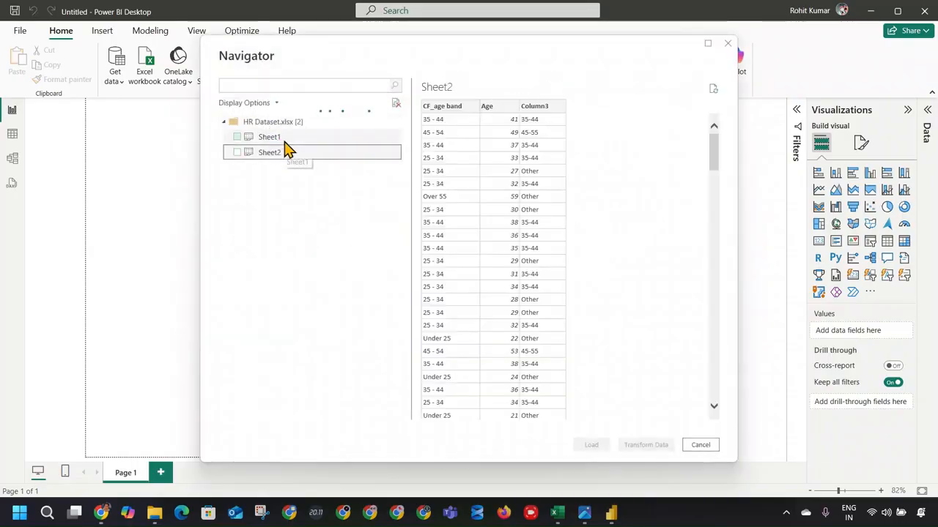
left_click(286, 141)
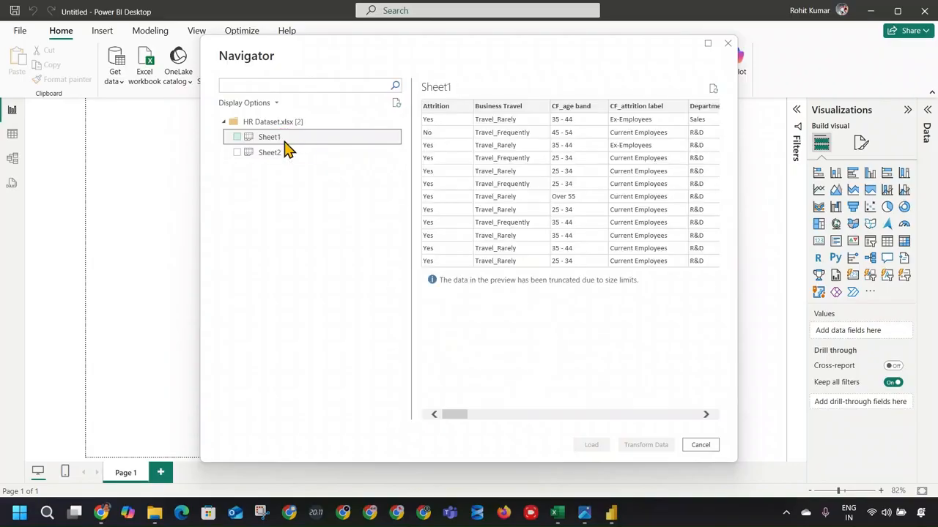
mouse_move(472, 421)
left_mouse_down()
mouse_move(696, 419)
mouse_move(475, 421)
left_mouse_up()
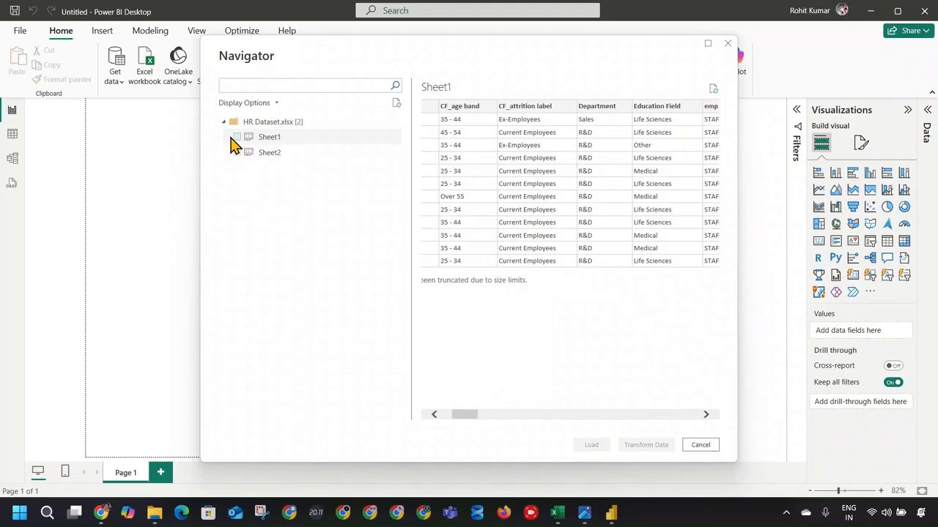
left_click(237, 137)
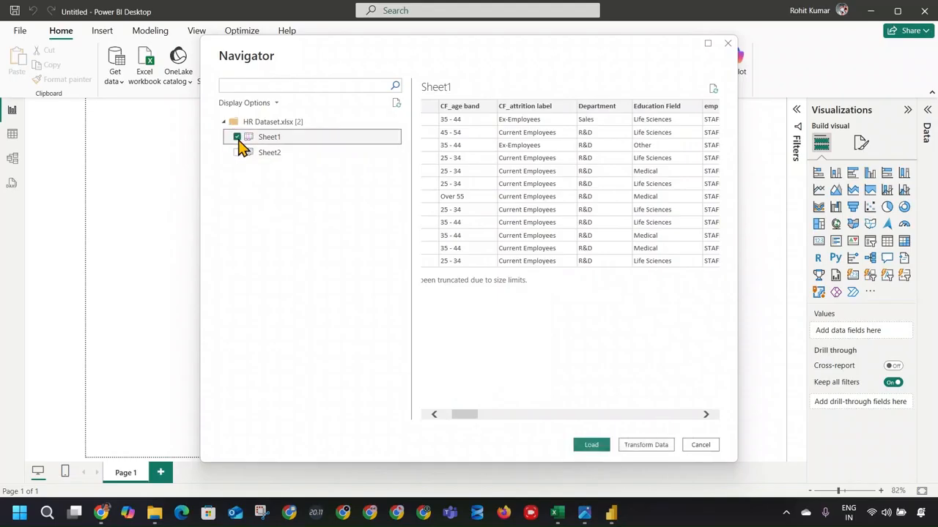
left_click(636, 449)
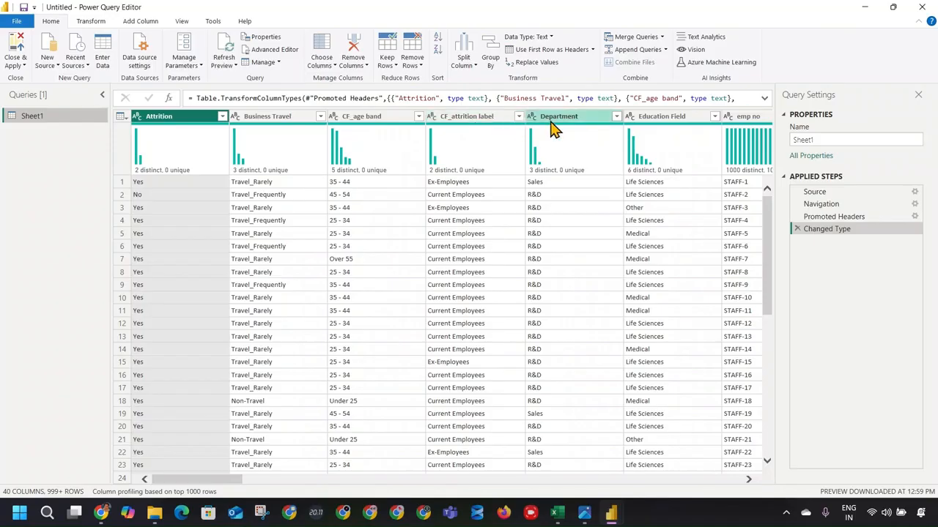
Examine the Sheet1 columns from Attrition through Target_v2, including the distinct values of CF_attrition label and Target_v2.
left_click(518, 117)
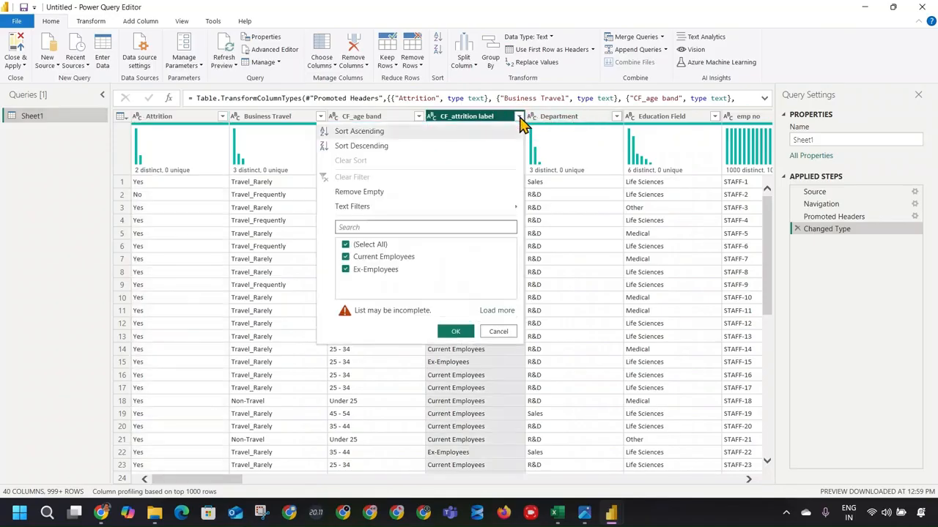
left_click(519, 118)
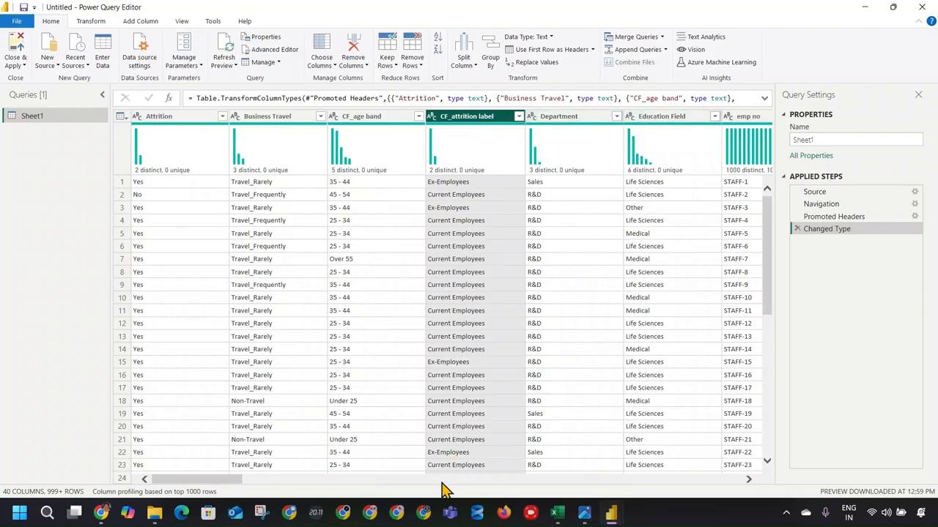
left_click_drag(236, 479, 418, 483)
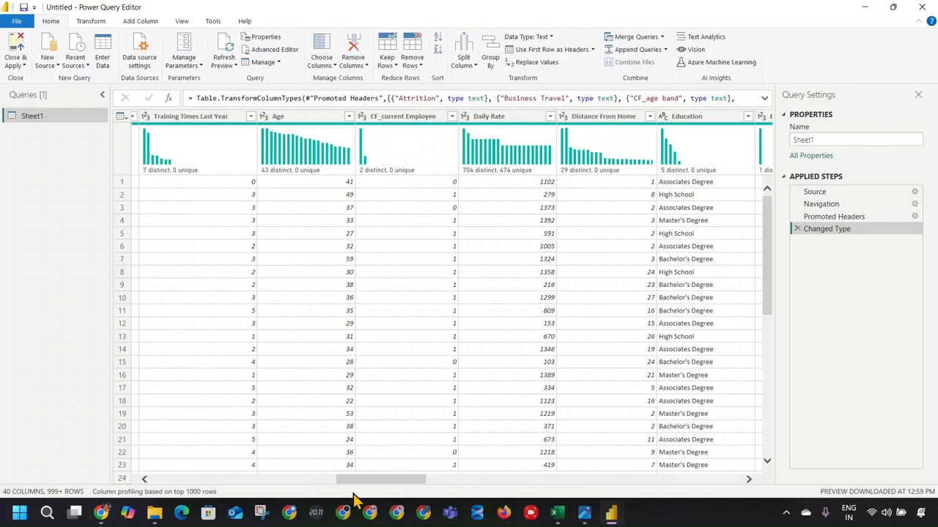
left_click_drag(374, 481, 721, 494)
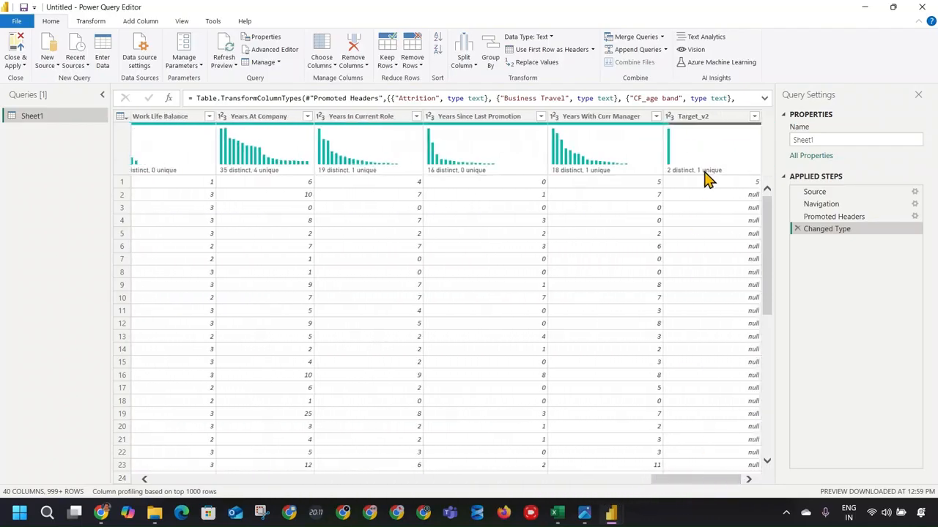
left_click(753, 117)
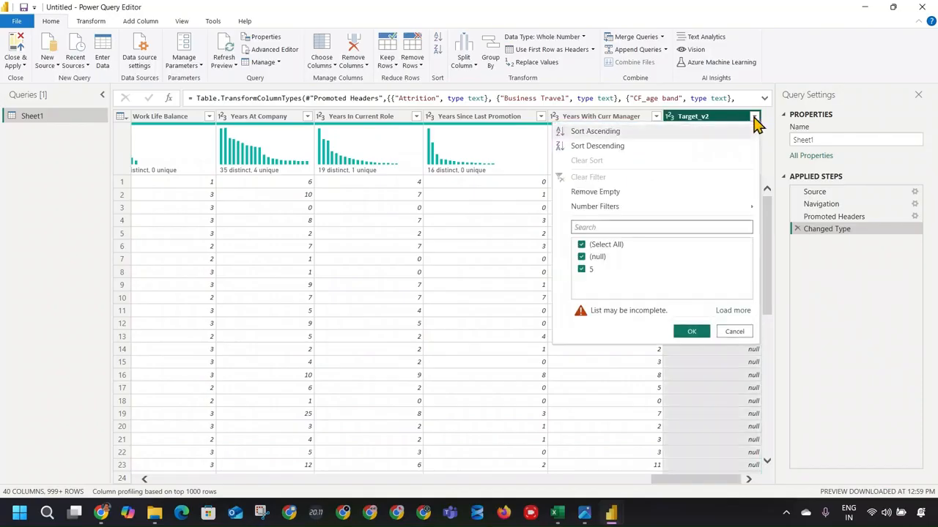
left_click(754, 117)
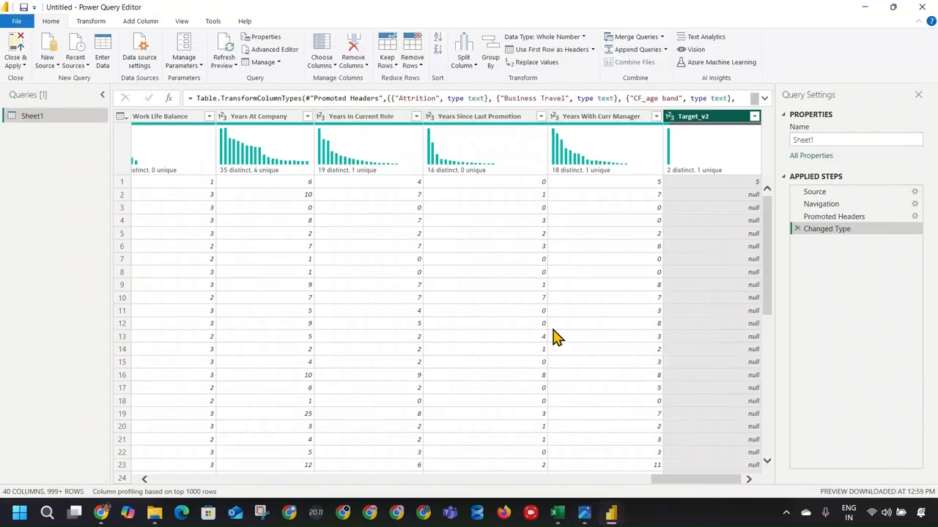
Look at the HR_Transform Data query in Excel, return to Power BI's query editor and inspect the Years Since Last Promotion distribution.
left_click(558, 513)
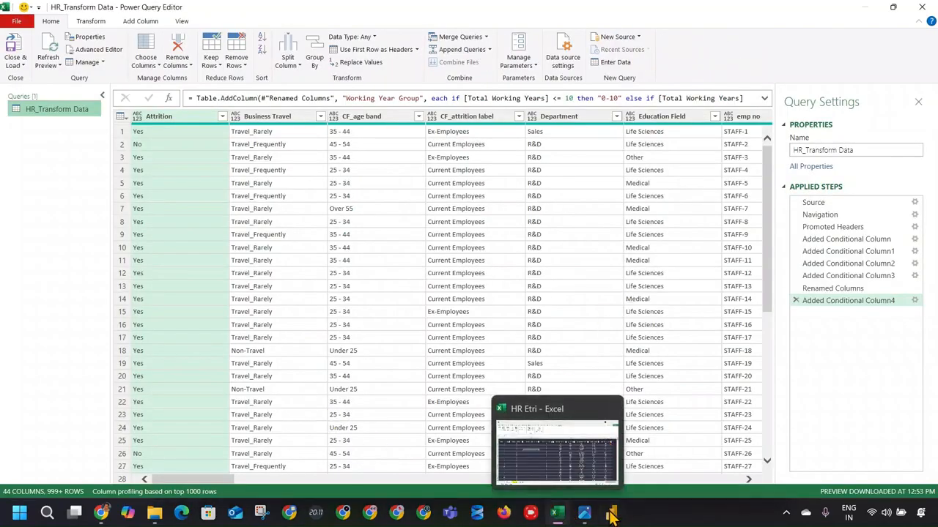
left_click(689, 462)
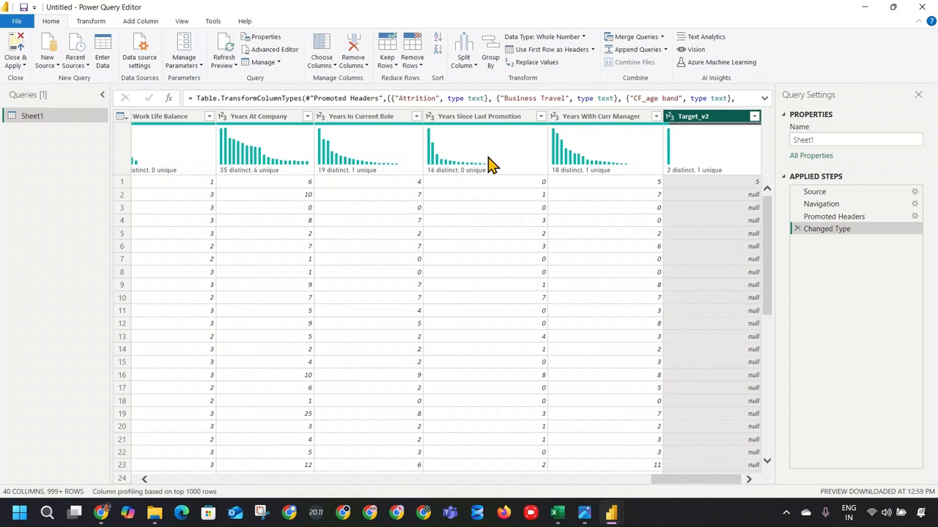
mouse_move(484, 167)
mouse_move(443, 157)
Go to the Performance Rating column of Sheet1.
left_click_drag(680, 481, 498, 477)
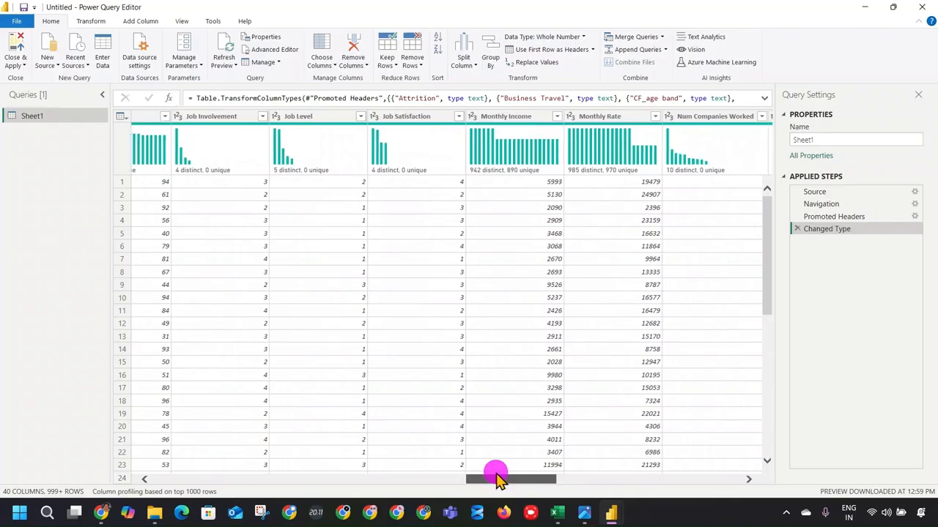
left_click_drag(493, 474, 489, 475)
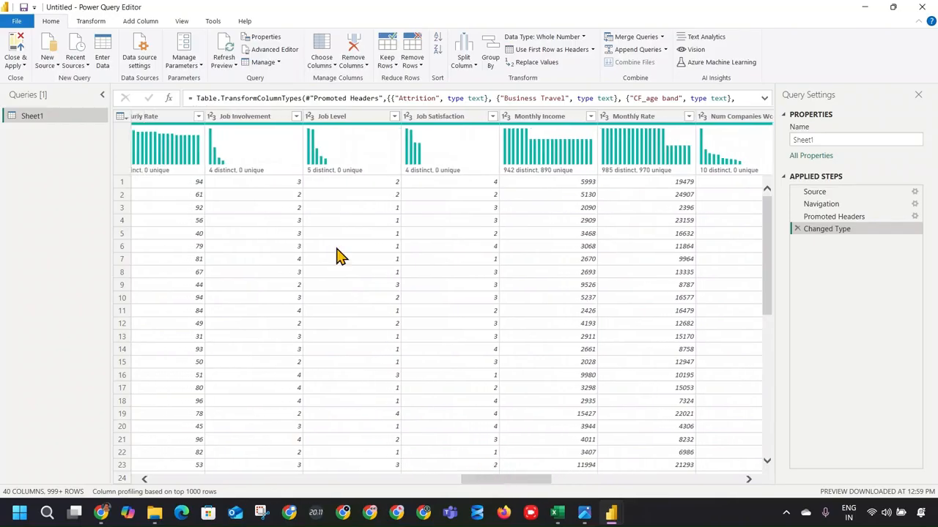
left_click(334, 65)
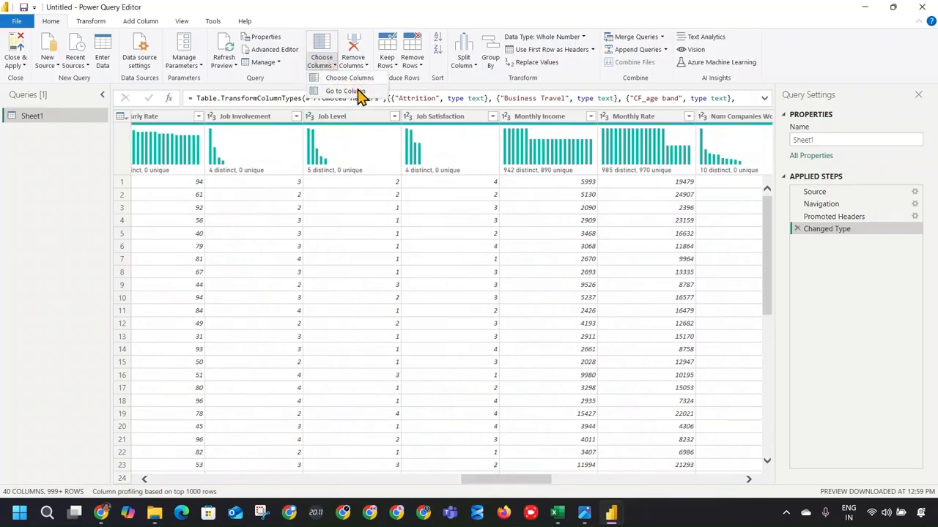
left_click(346, 91)
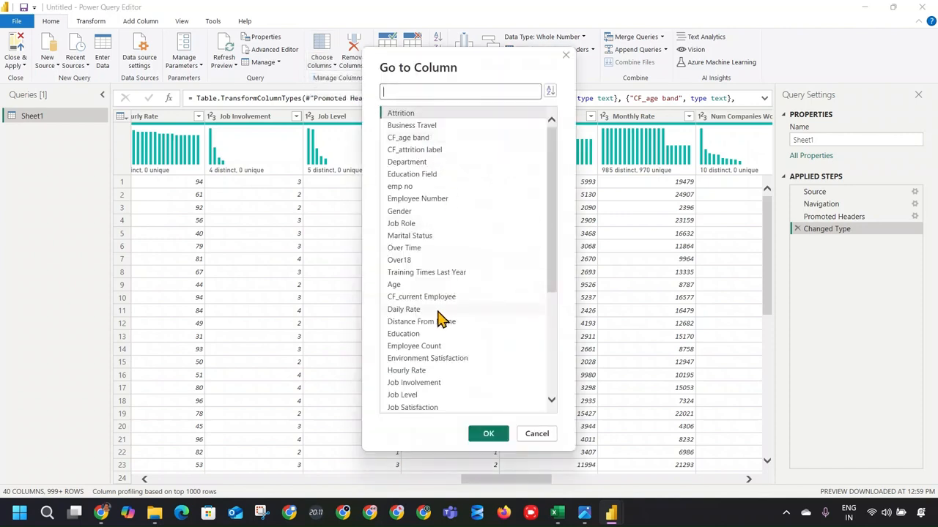
scroll(472, 275, "down", 1)
scroll(465, 293, "down", 2)
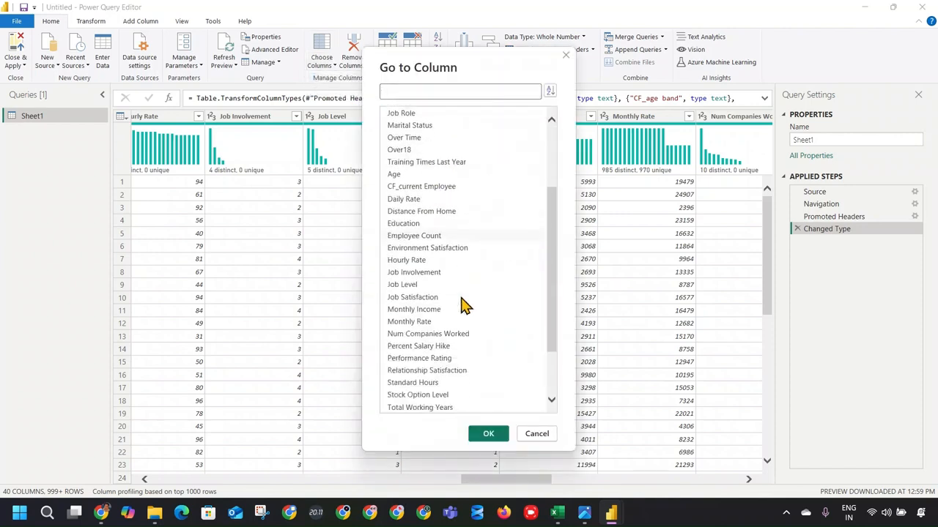
left_click(441, 331)
left_click(487, 433)
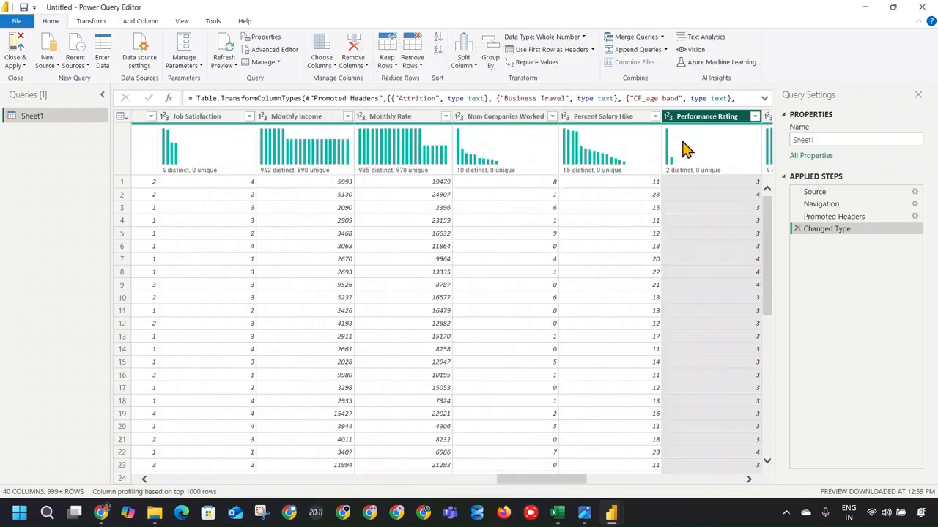
Load the complete value list in the Performance Rating filter and apply the filter with all values selected.
left_click_drag(573, 480, 617, 481)
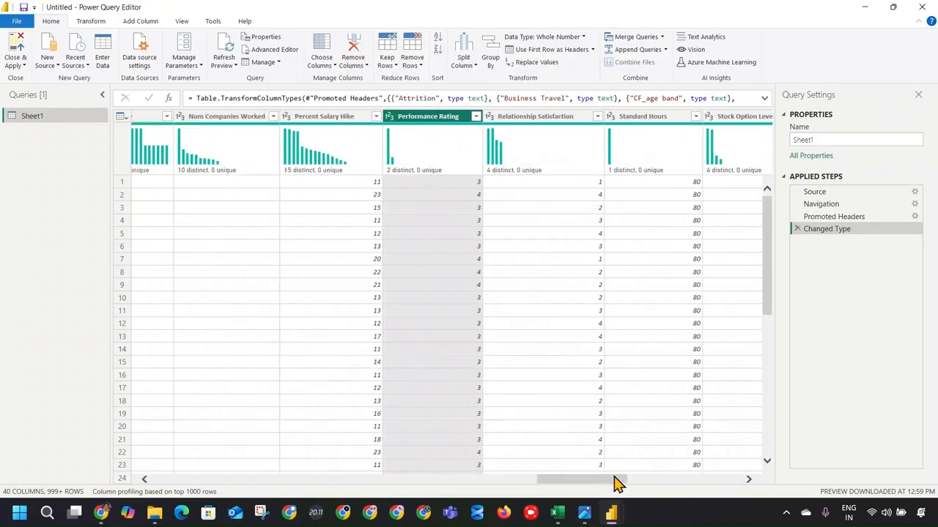
left_click(476, 118)
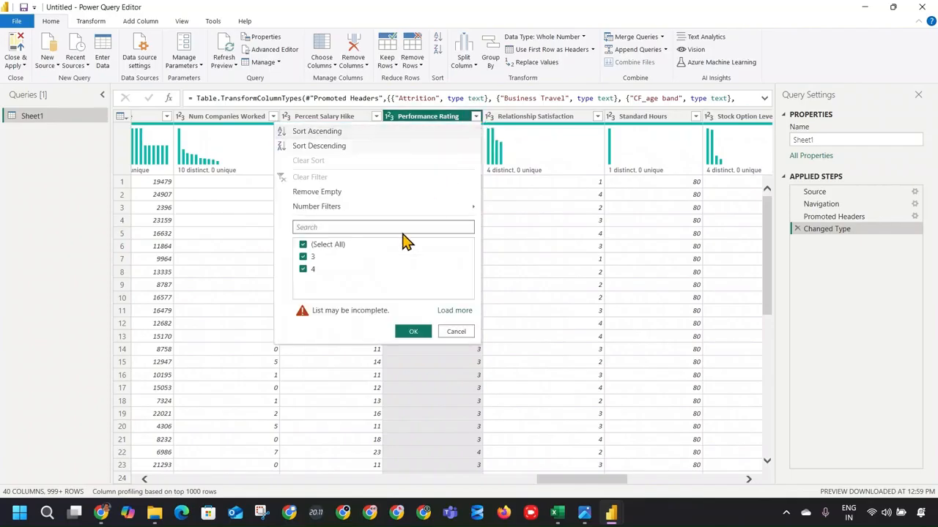
left_click(448, 311)
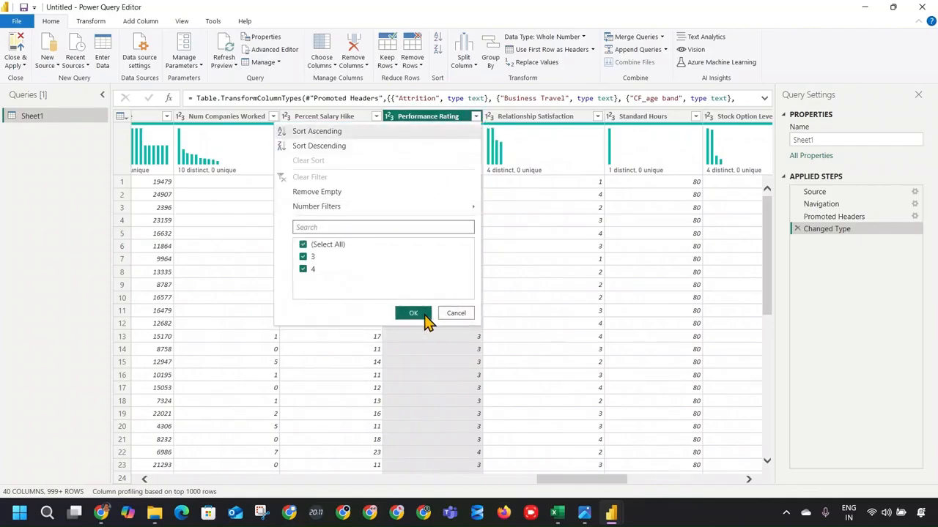
left_click(414, 314)
mouse_move(524, 141)
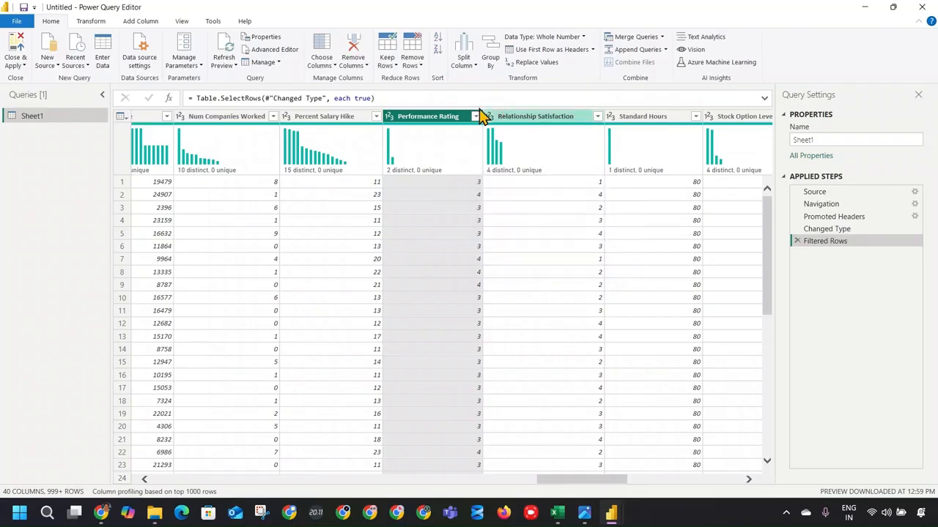
Start a conditional column whose condition is Performance Rating is less than or equal to 3.
left_click(140, 21)
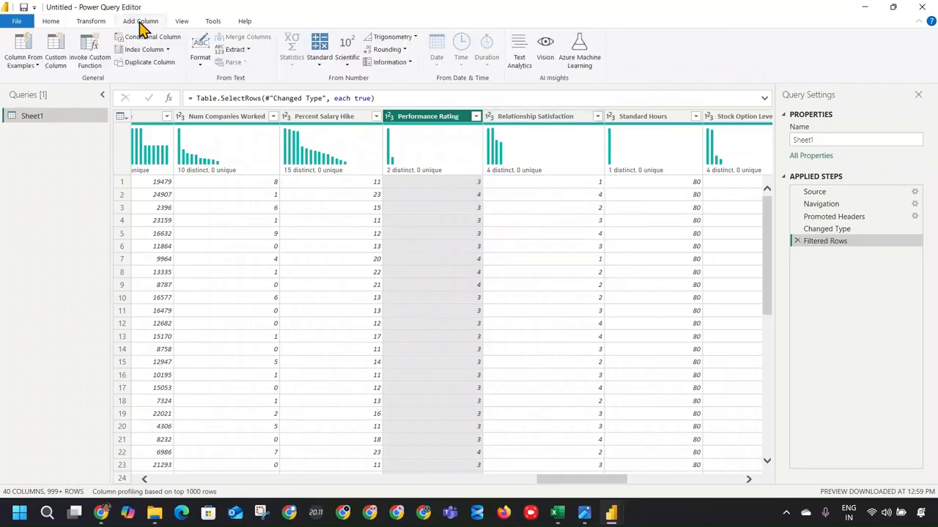
left_click(146, 37)
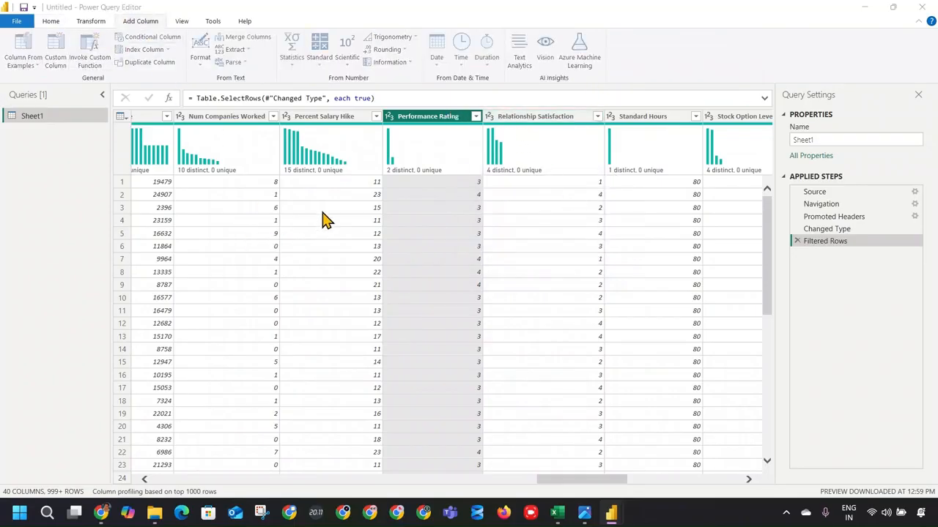
left_click(289, 244)
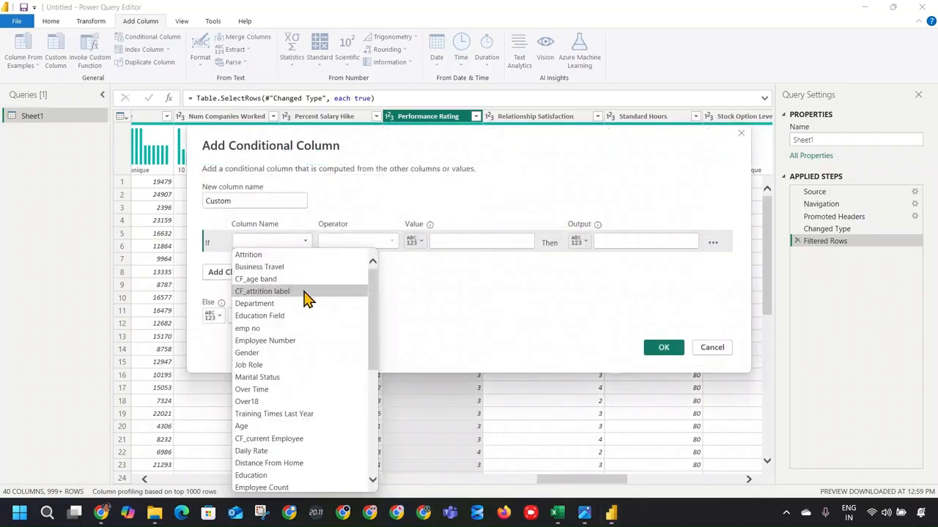
scroll(308, 301, "down", 3)
scroll(303, 336, "down", 2)
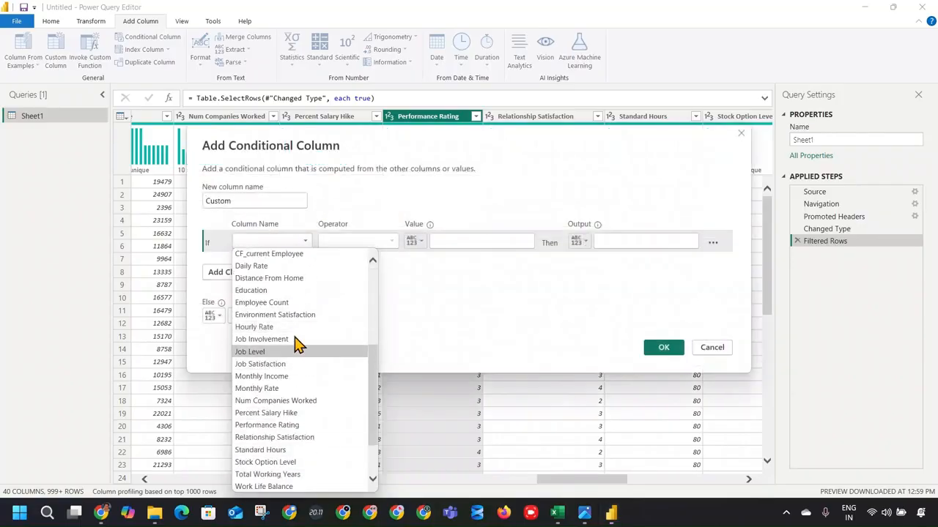
left_click(317, 425)
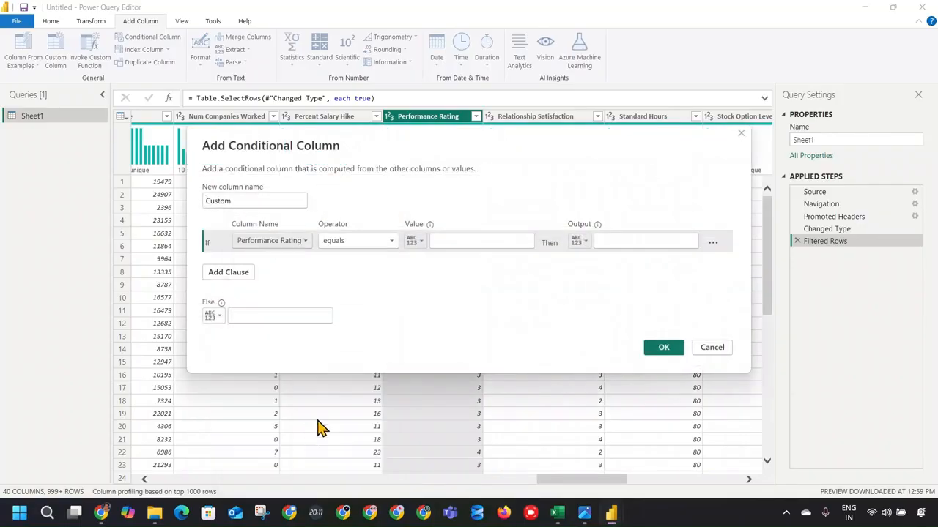
left_click(391, 241)
left_click(391, 316)
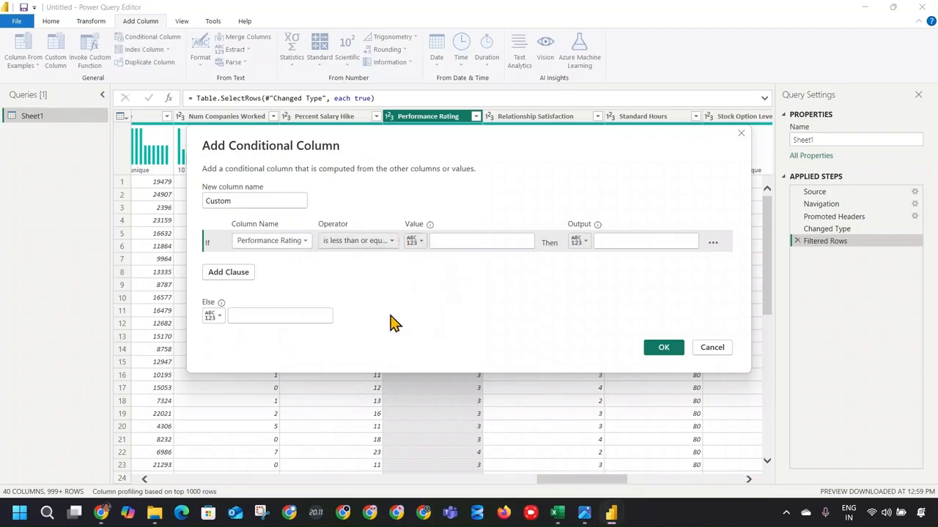
left_click(462, 241)
type("3")
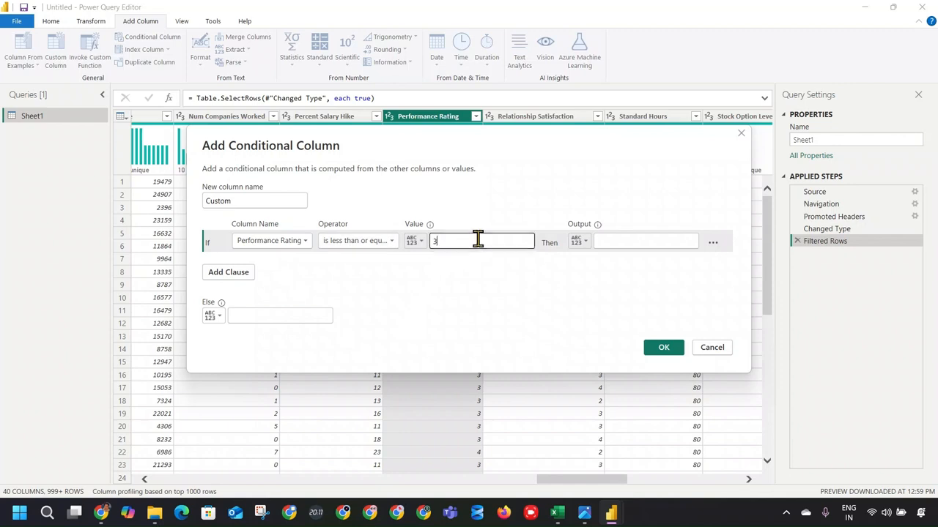
Output High when the condition is met and Low otherwise, create the column and set its data type to text.
left_click(625, 241)
type("High")
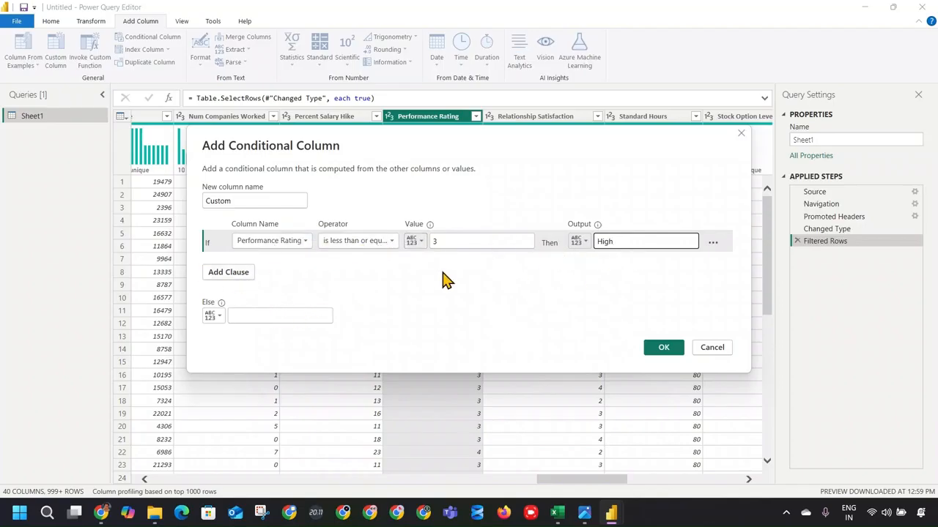
left_click(268, 314)
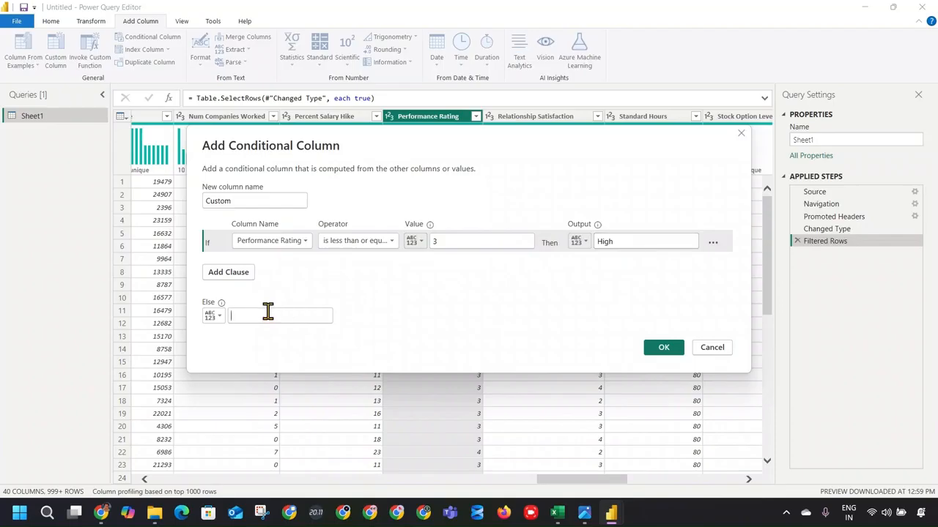
type("Low")
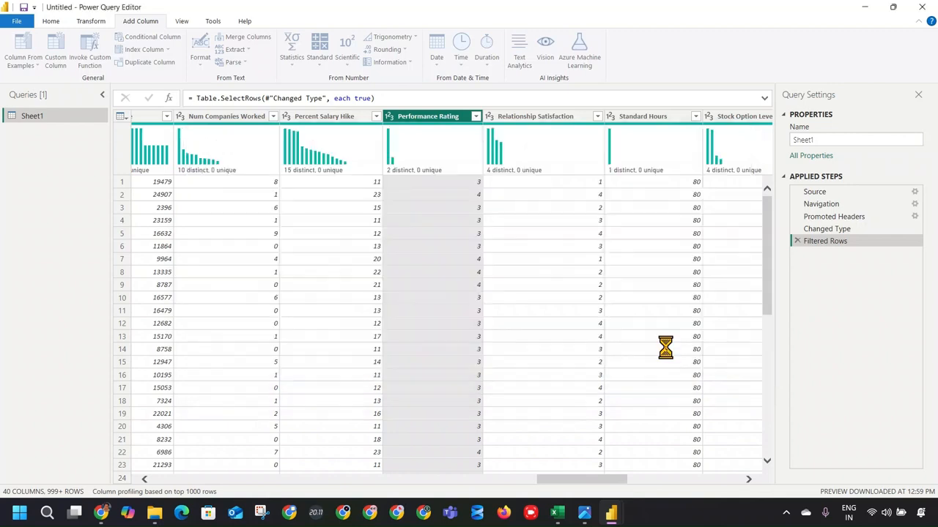
left_click(664, 347)
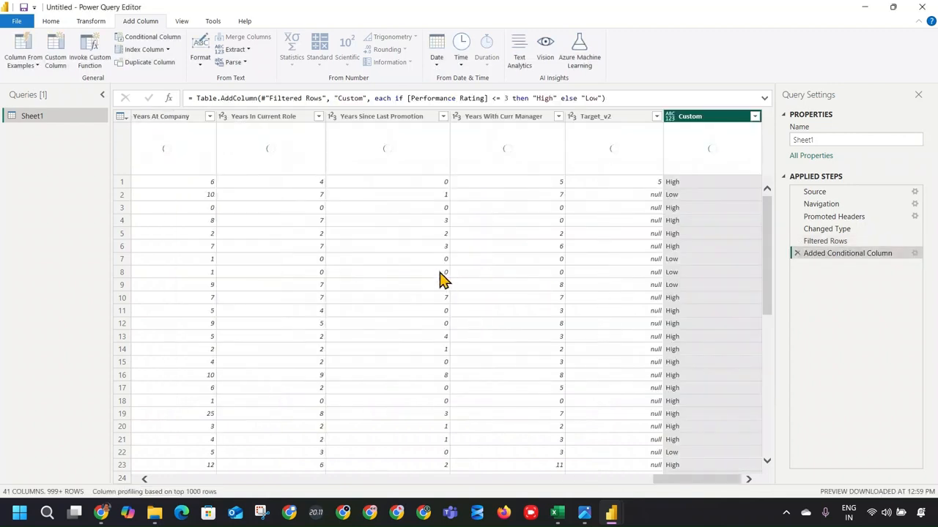
left_click(671, 118)
left_click(717, 249)
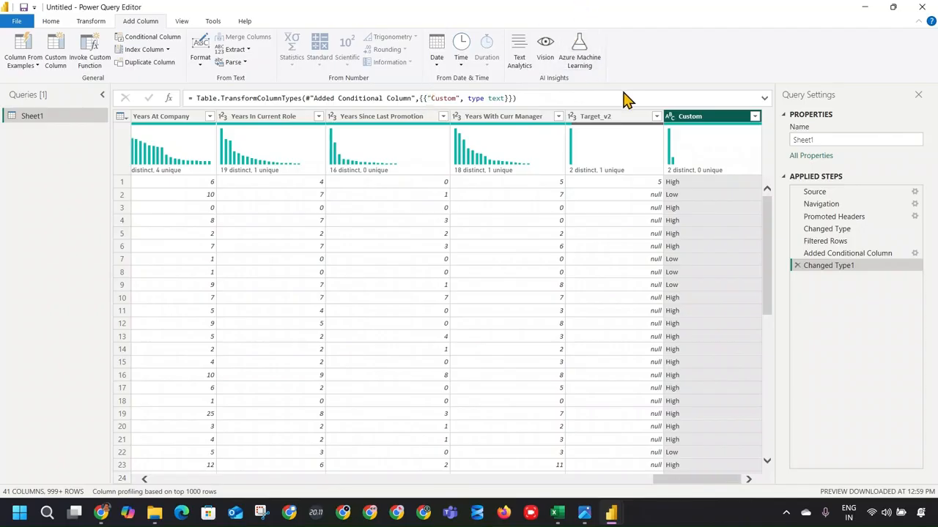
Try to rename the Custom column as Performance Rating.
double_click(687, 117)
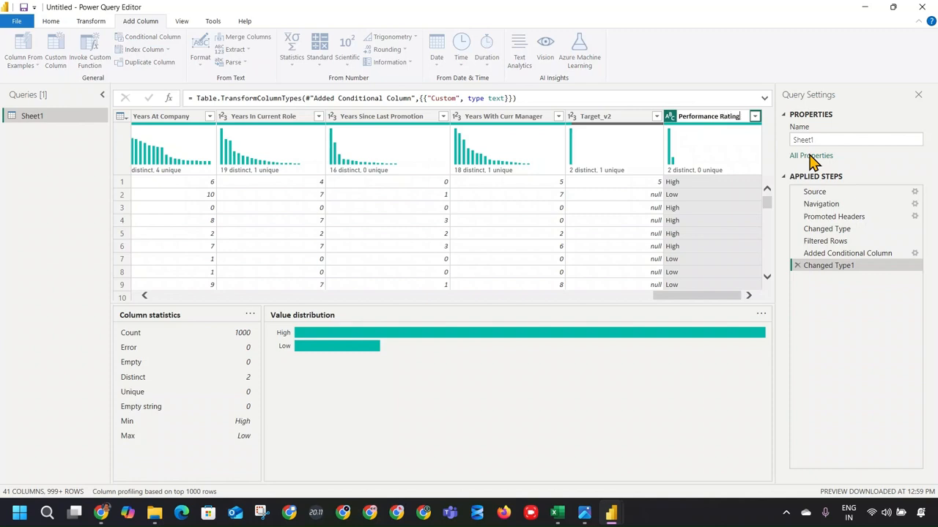
key("Return")
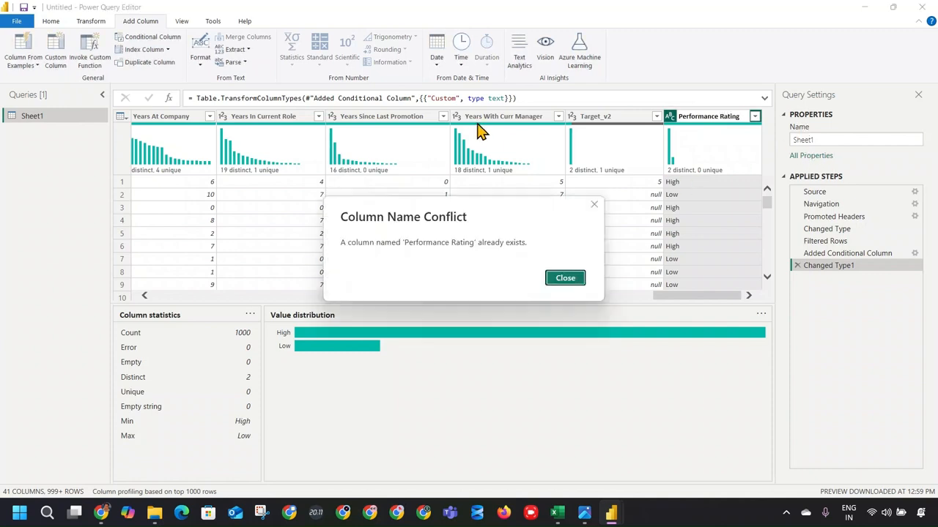
left_click(573, 284)
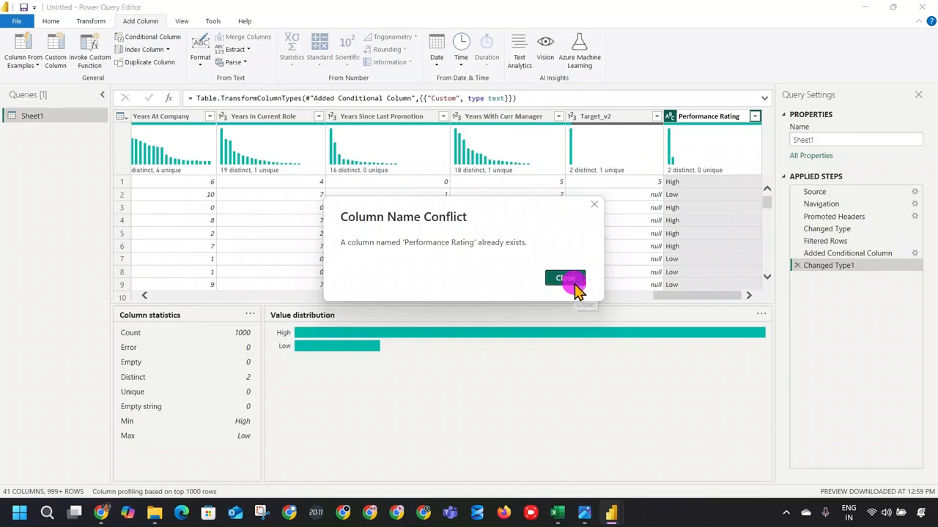
Rename the Custom column as Performance Status.
double_click(721, 117)
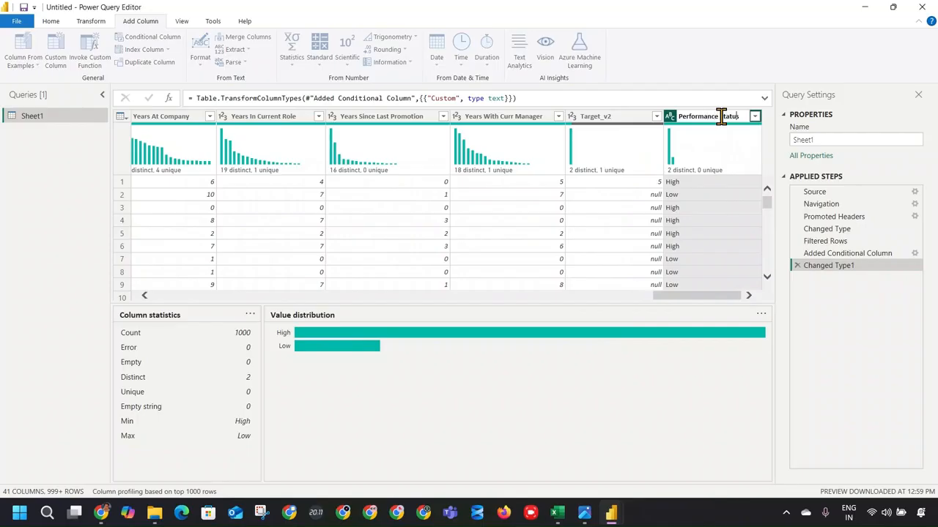
key("Return")
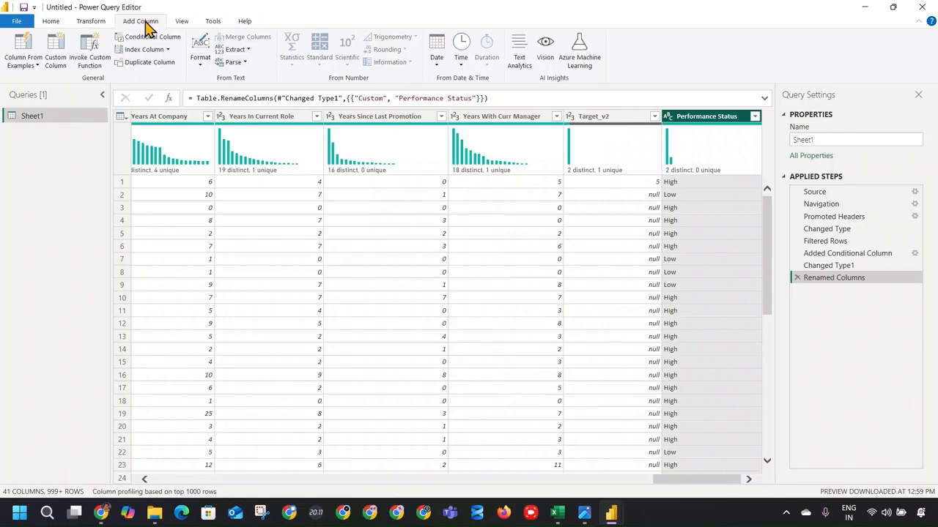
Go to the Age column of Sheet1.
left_click(50, 20)
left_click(329, 67)
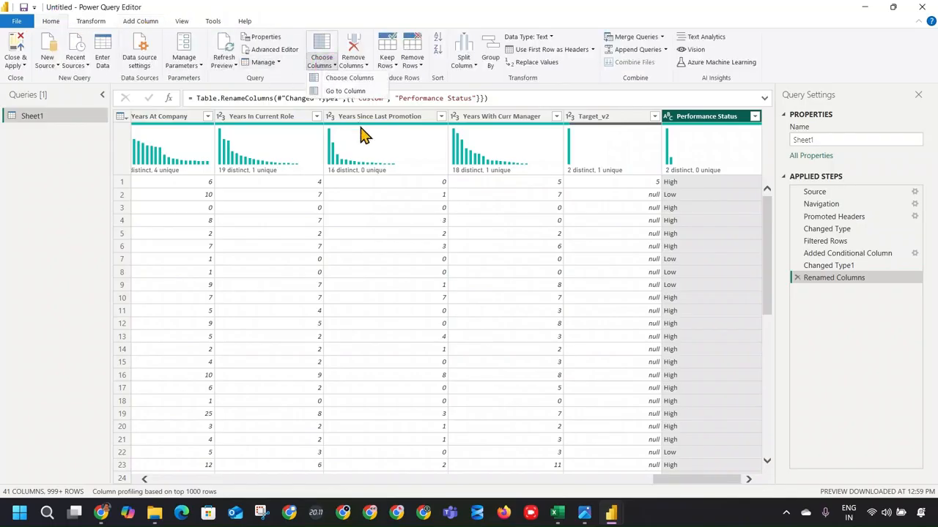
left_click(345, 91)
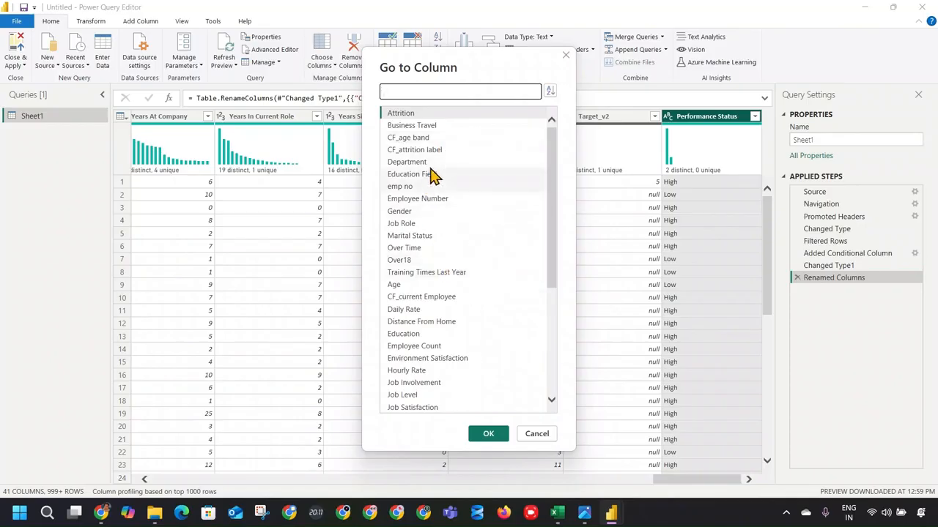
left_click(417, 285)
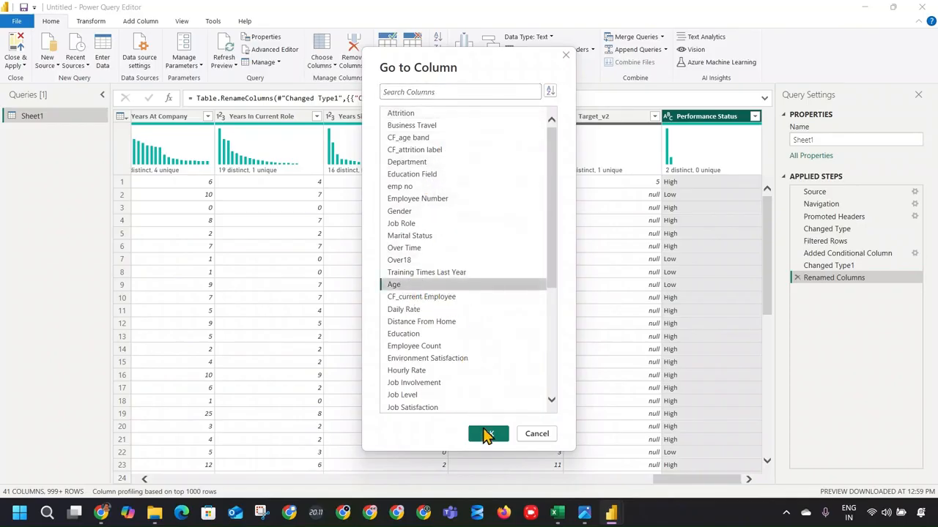
left_click(485, 433)
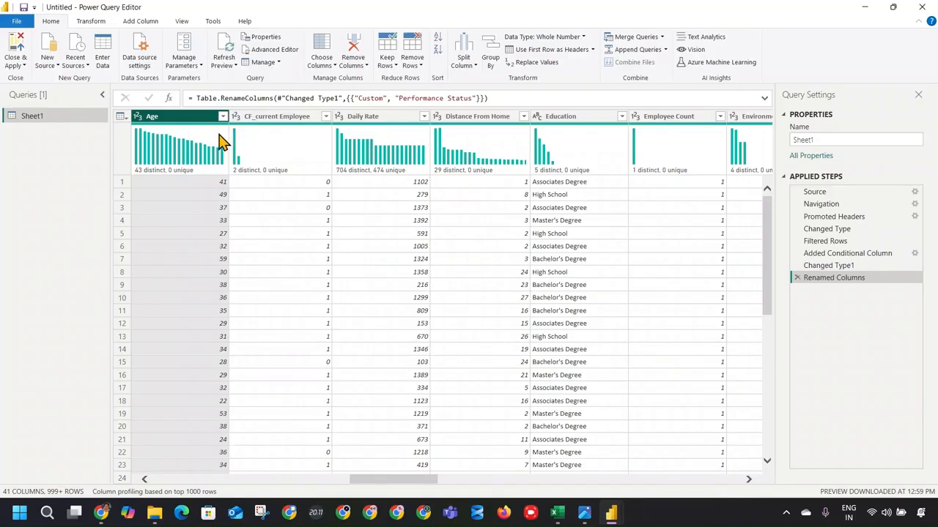
Start a new conditional column on Sheet1 and name it Age Bucket.
left_click(138, 21)
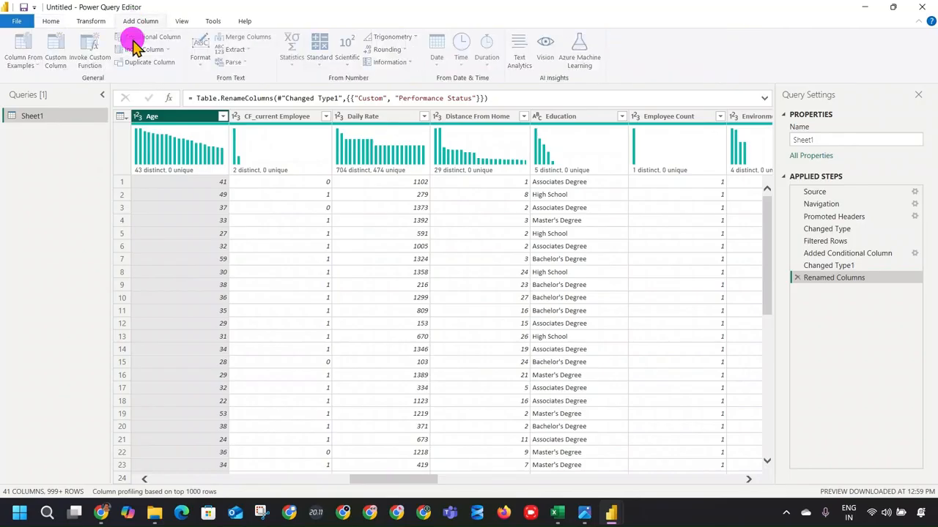
left_click(306, 241)
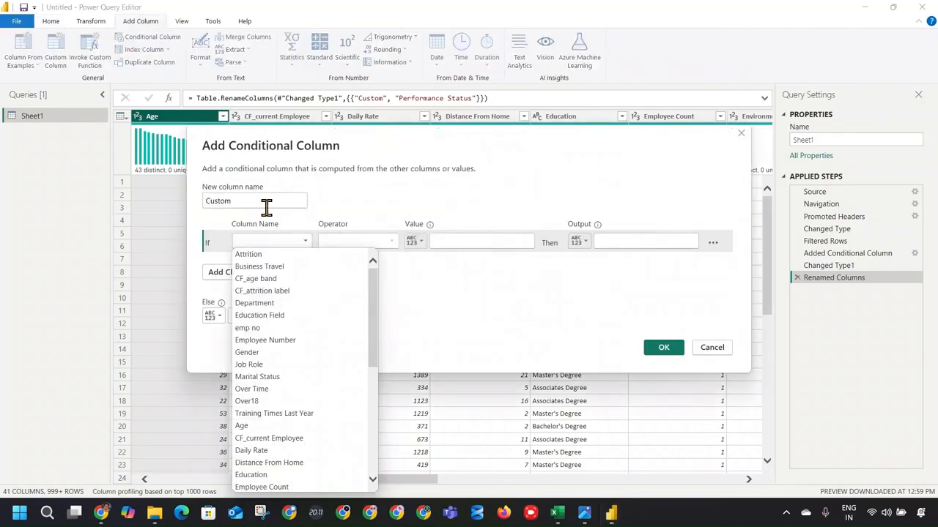
left_click(264, 205)
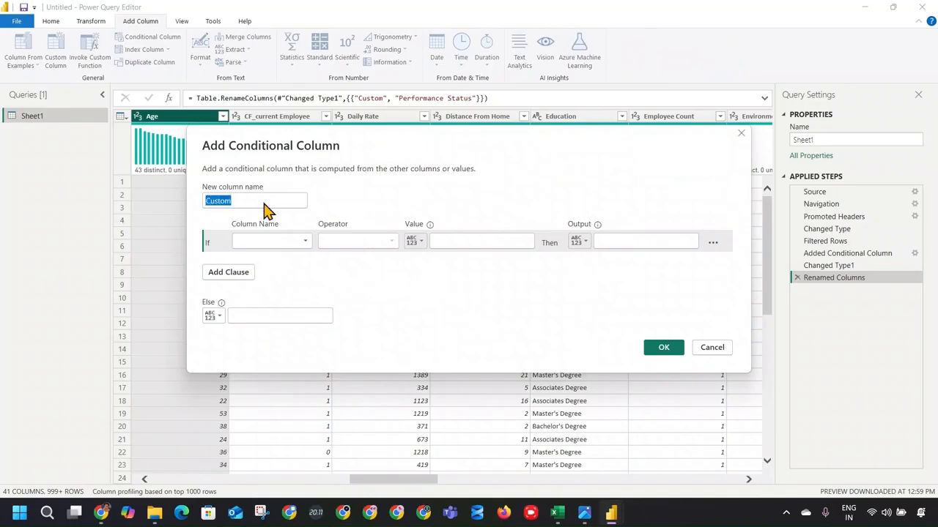
type("Age Bucket")
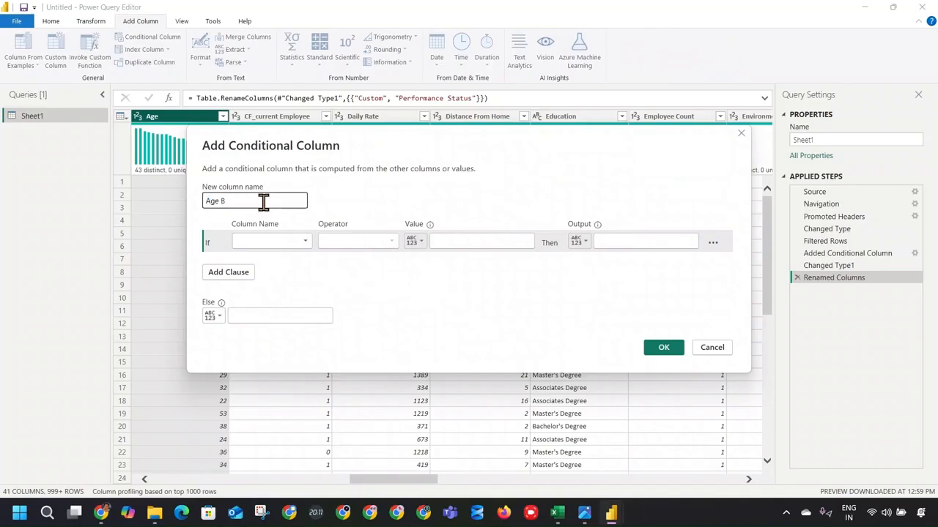
Set the first condition so that Age less than or equal to 25 outputs 18-25.
left_click(286, 242)
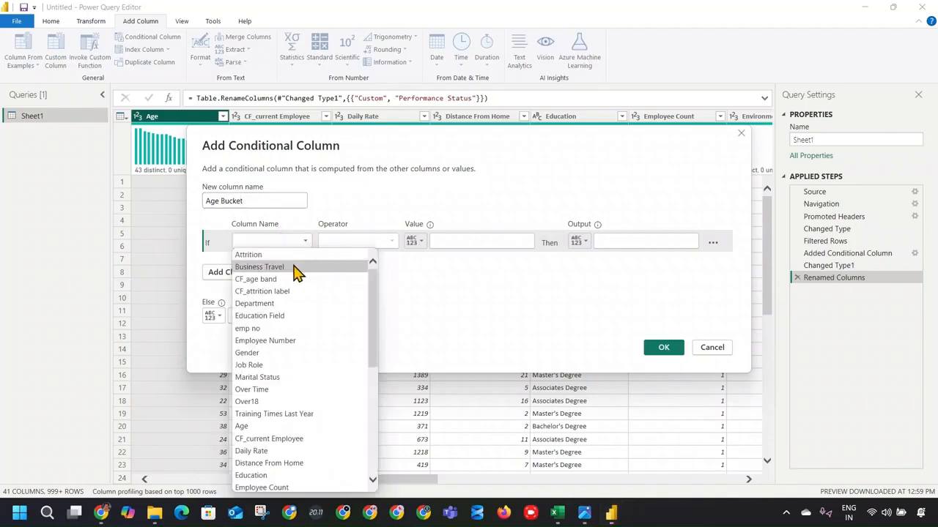
left_click(355, 426)
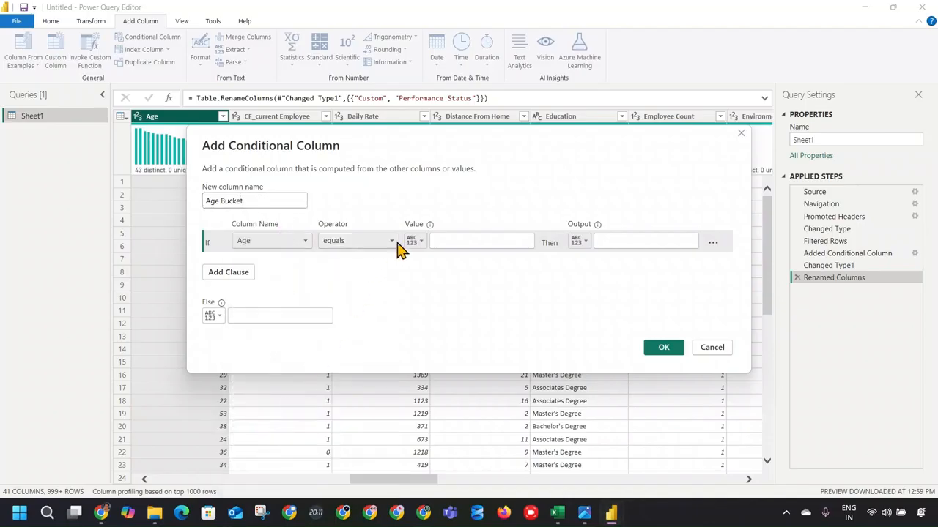
left_click(382, 242)
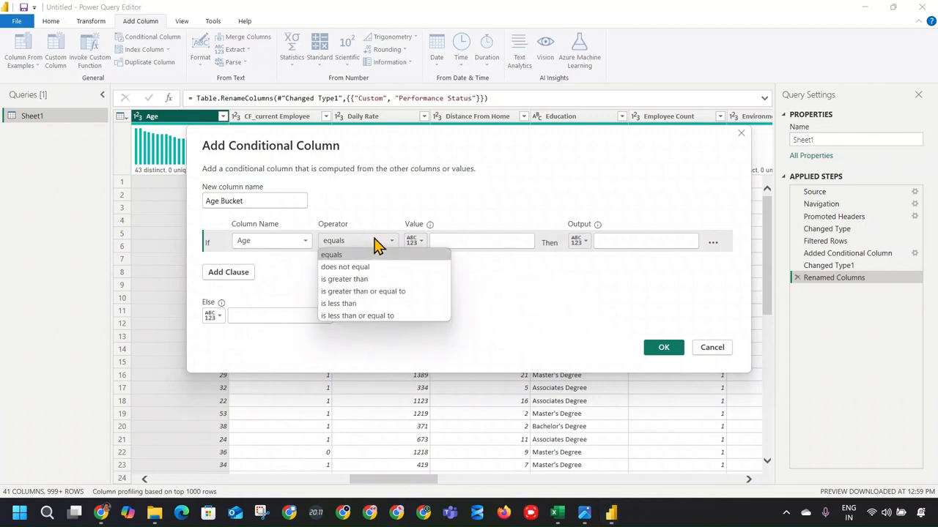
left_click(382, 316)
type("2")
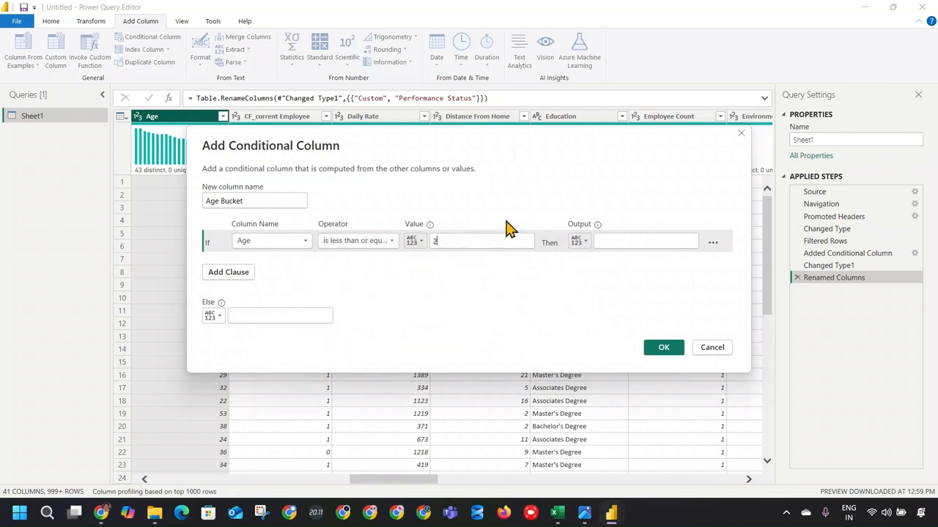
type("5")
left_click(643, 245)
type("18")
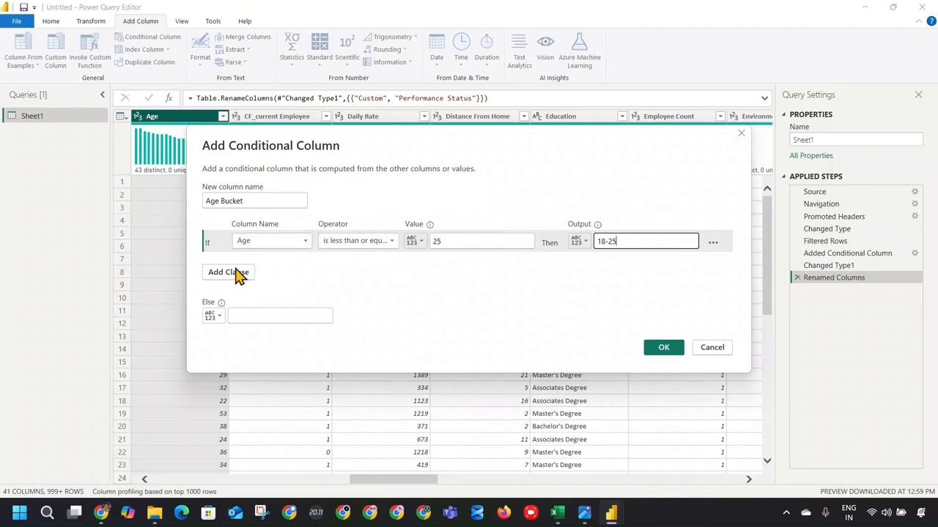
left_click(715, 245)
Add an else-if clause so that Age less than or equal to 35 outputs 26-35.
left_click(236, 272)
left_click(236, 272)
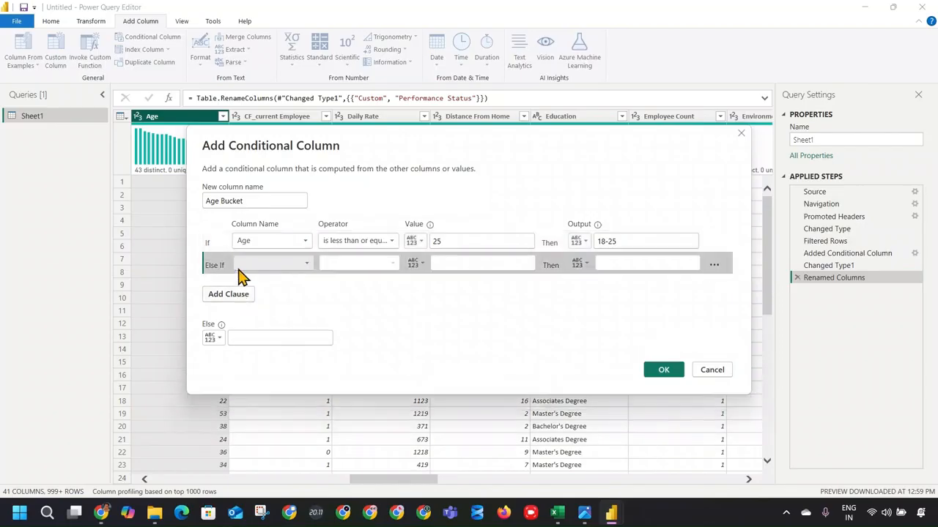
left_click(305, 265)
left_click(279, 194)
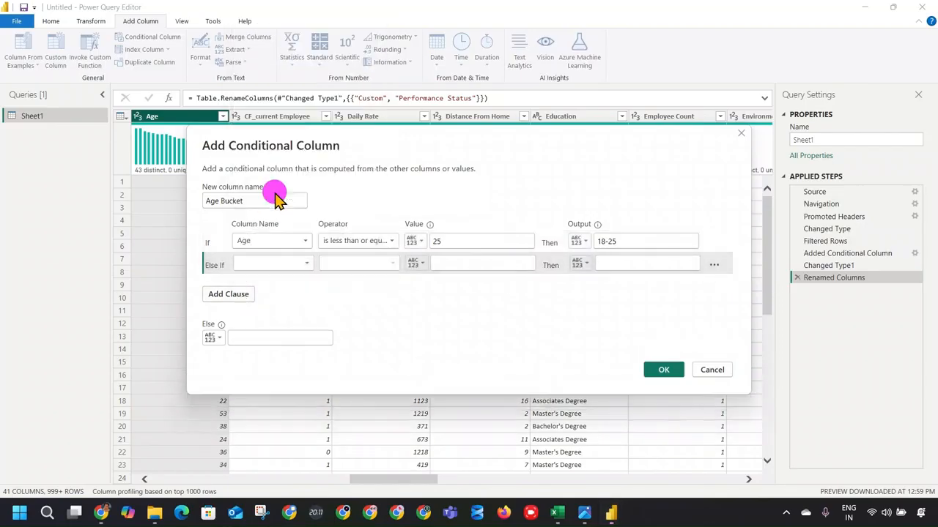
left_click(359, 264)
left_click(375, 335)
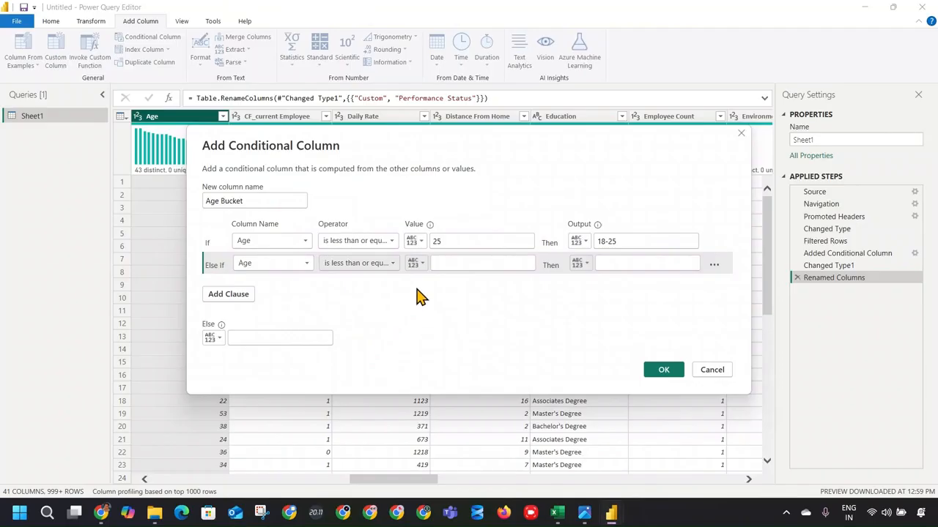
left_click(461, 262)
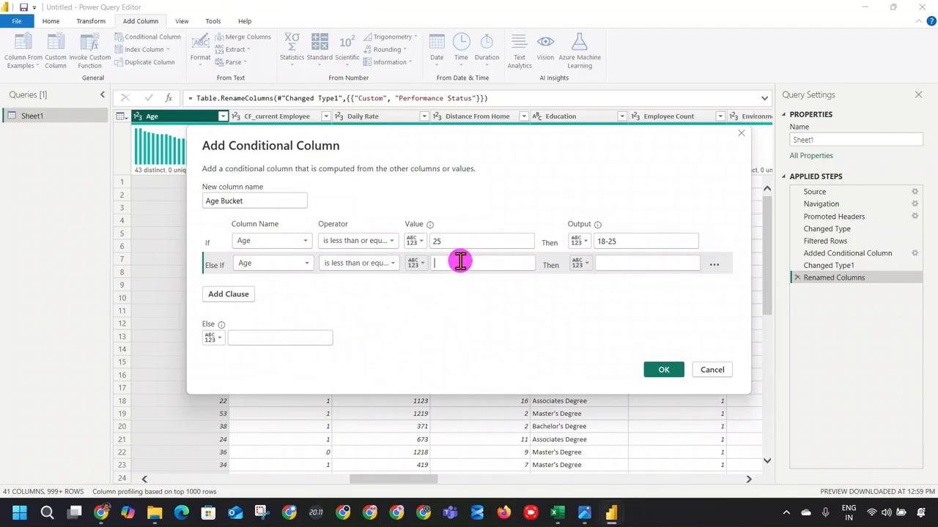
type("35")
left_click(618, 265)
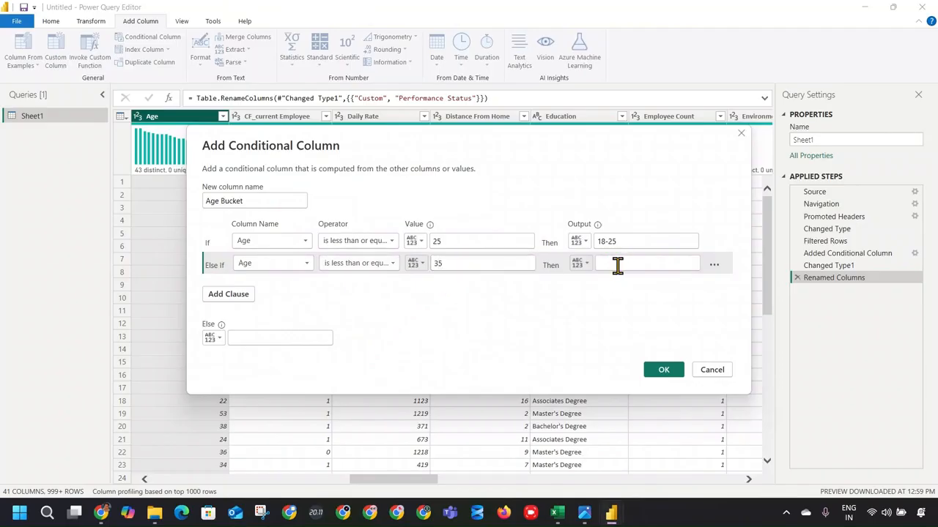
type("26")
Add a third clause so that Age less than or equal to 45 outputs 36-45.
left_click(233, 295)
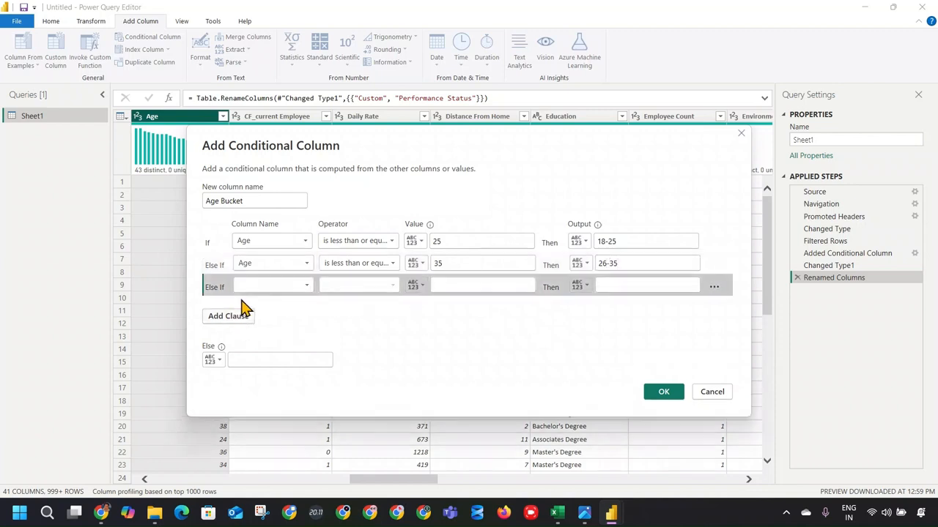
left_click(268, 288)
left_click(253, 208)
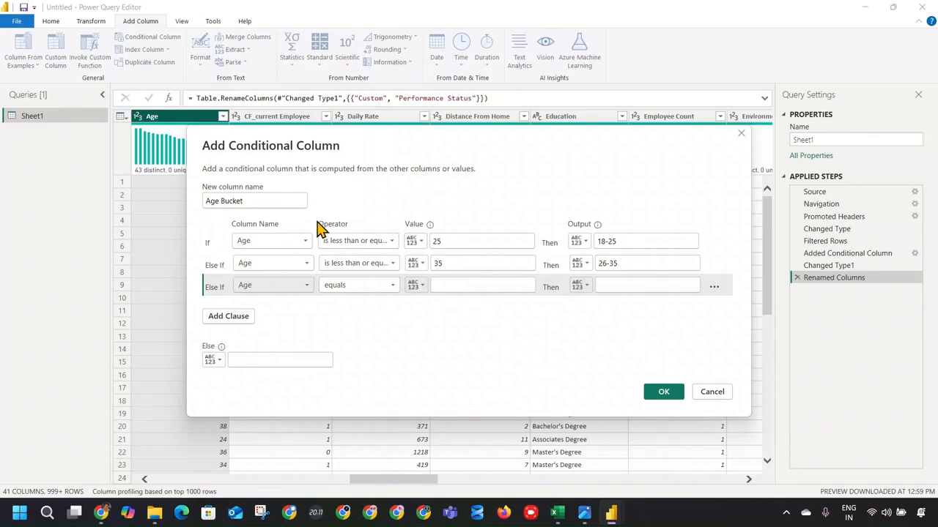
left_click(377, 285)
left_click(372, 359)
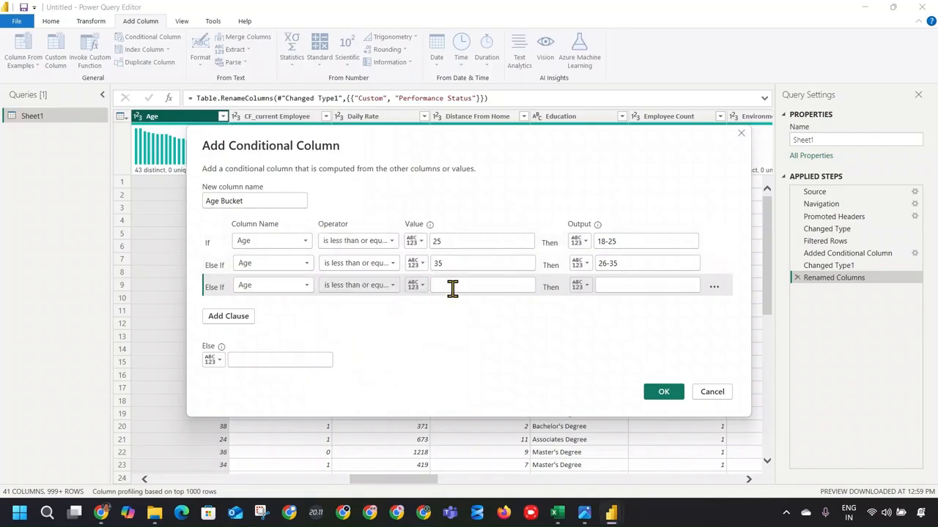
left_click(462, 284)
type("45")
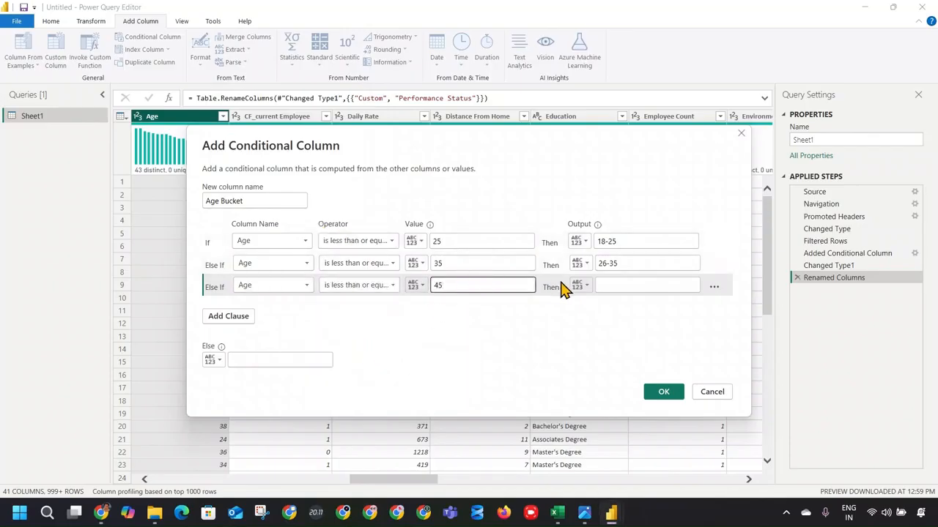
left_click(616, 286)
type("36-45")
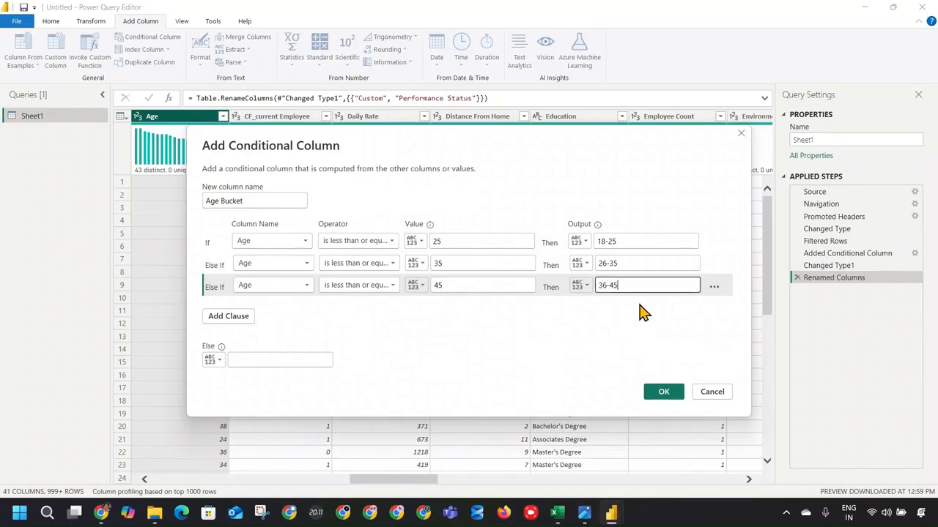
Add a fourth clause so that Age less than or equal to 55 outputs 46-55.
left_click(245, 318)
left_click(270, 311)
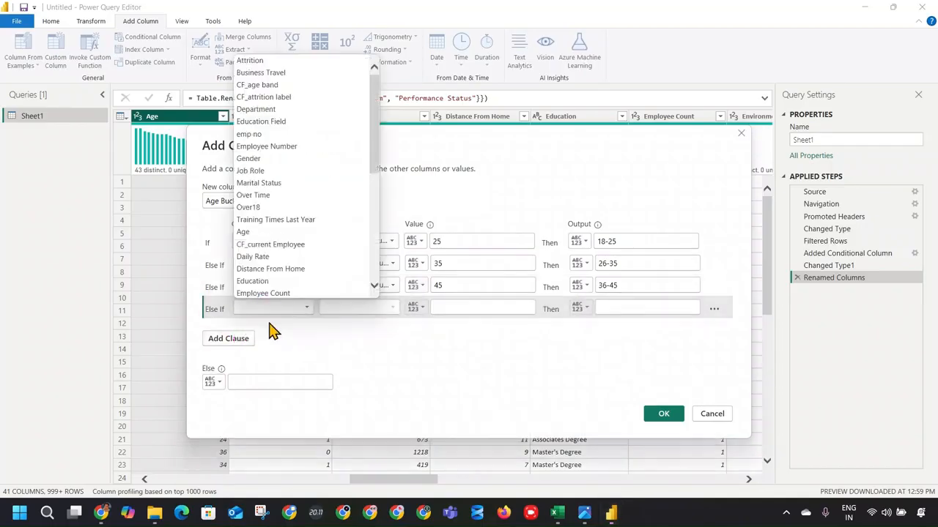
left_click(253, 231)
left_click(388, 308)
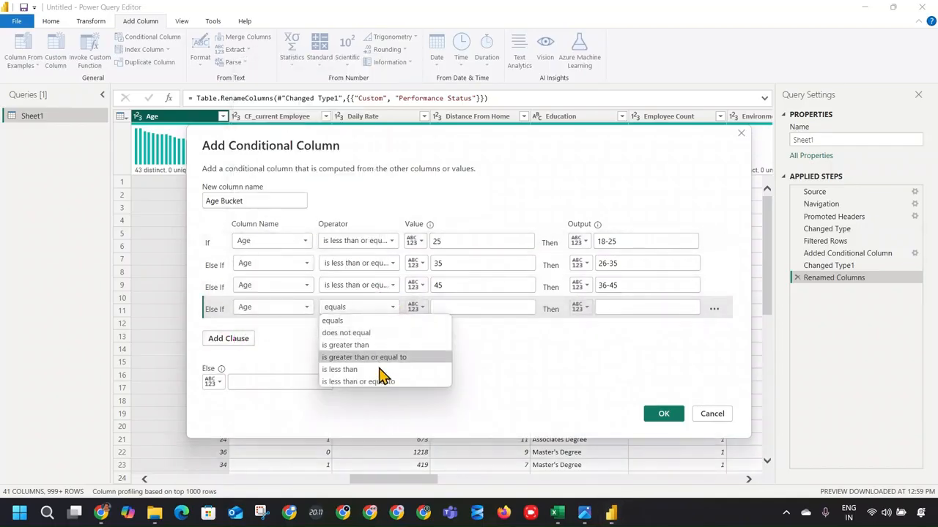
left_click(380, 381)
left_click(474, 303)
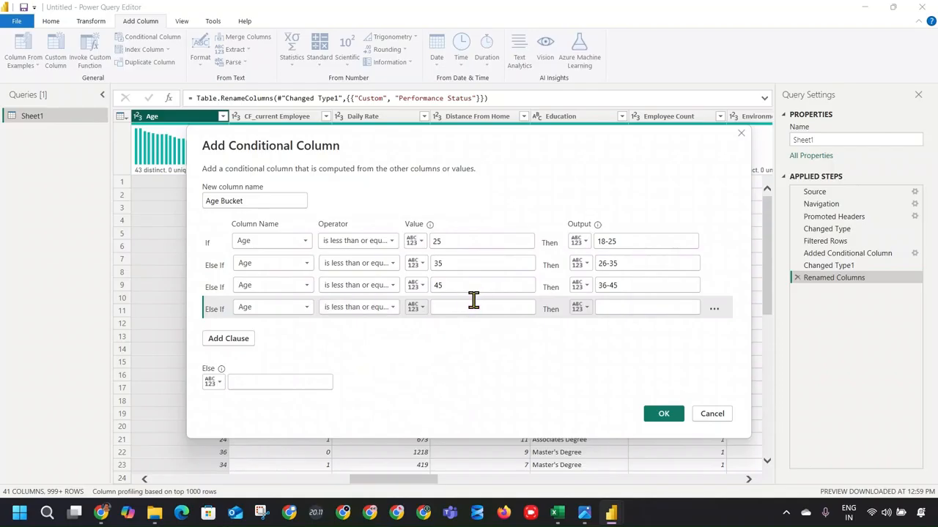
type("55")
left_click(608, 307)
type("46")
Set the else output to 55 P and create the Age Bucket column.
left_click(208, 382)
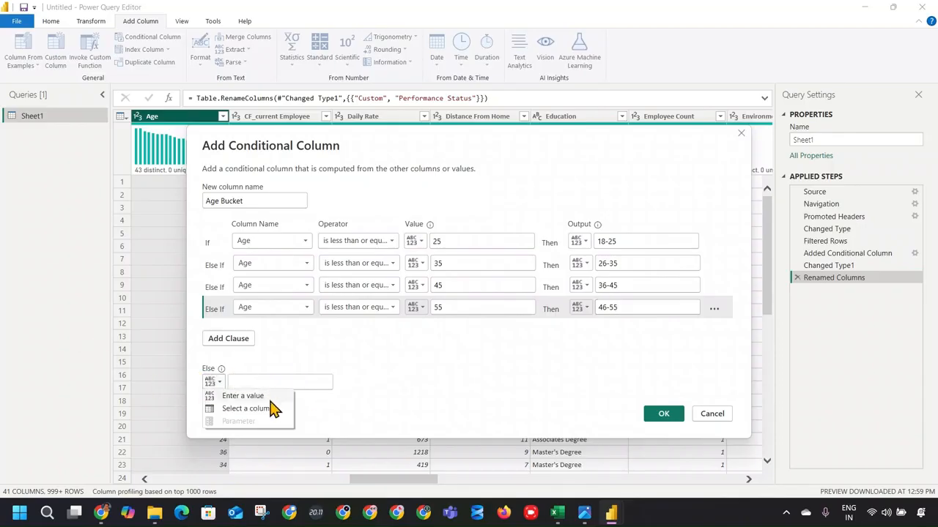
left_click(273, 376)
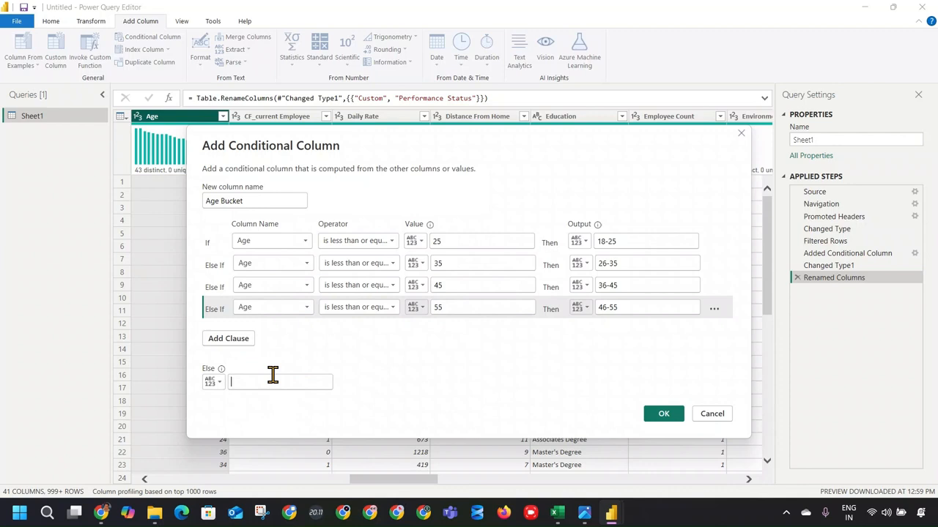
type("55 P")
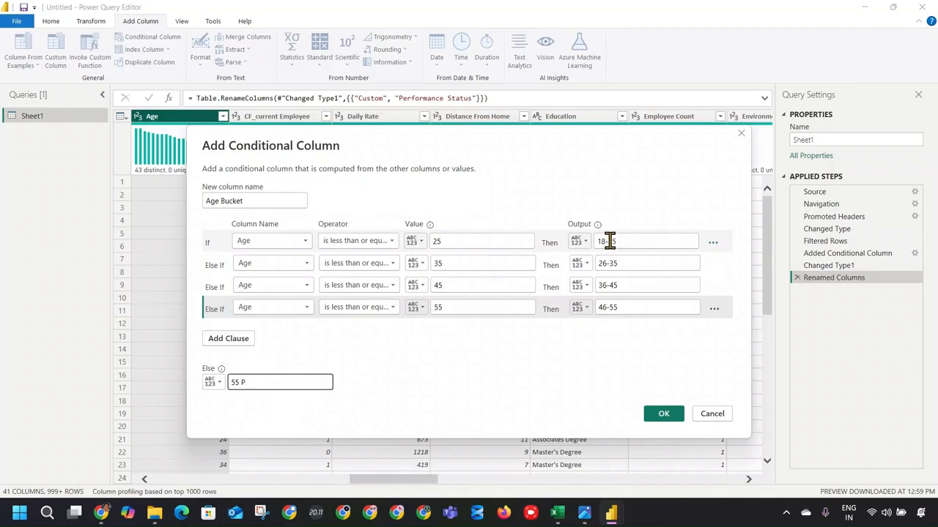
left_click(661, 413)
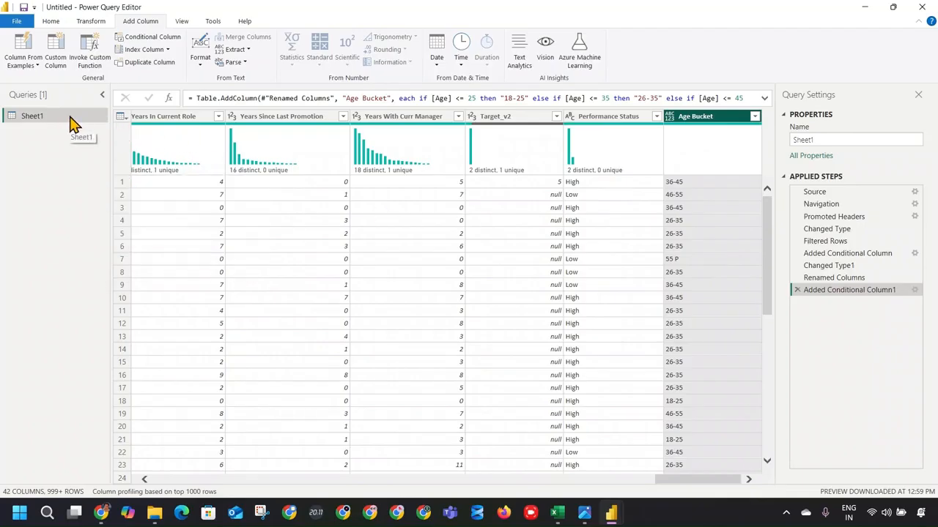
Go to the Job Satisfaction column of Sheet1.
left_click(139, 38)
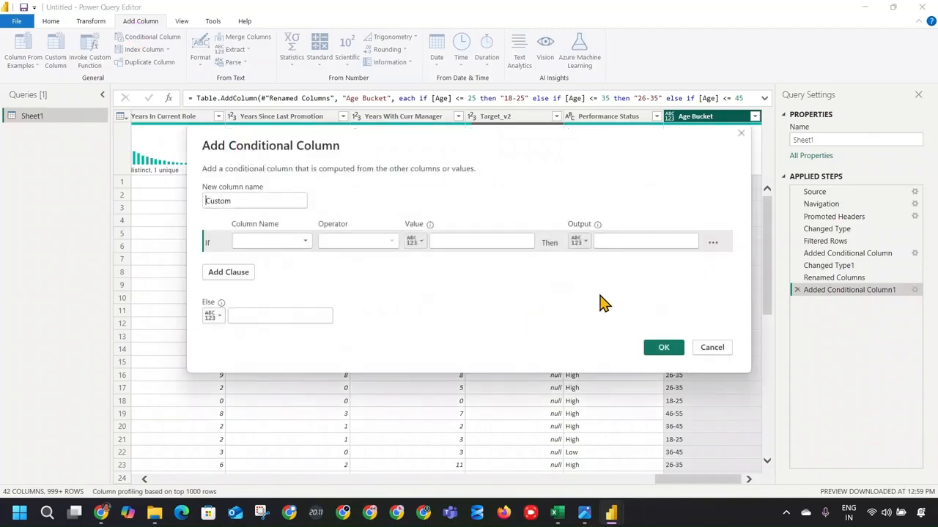
left_click(707, 349)
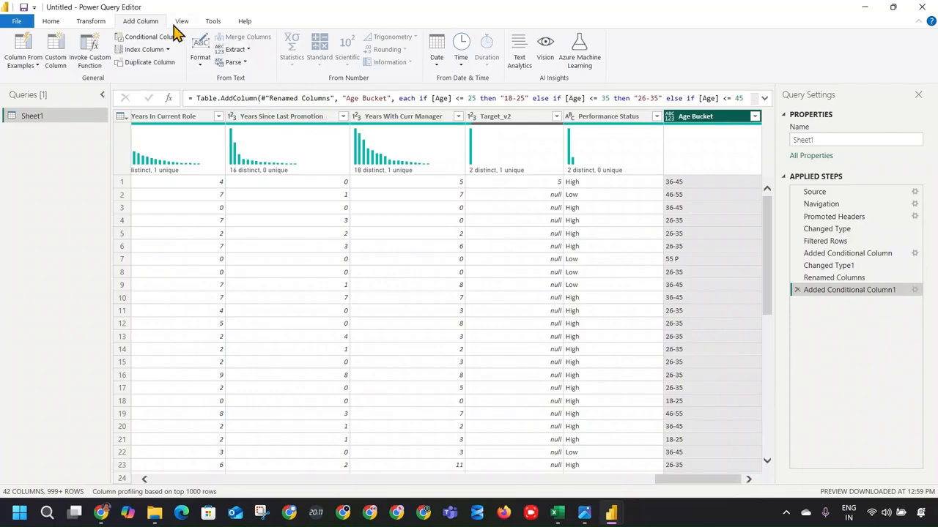
left_click(51, 20)
left_click(323, 64)
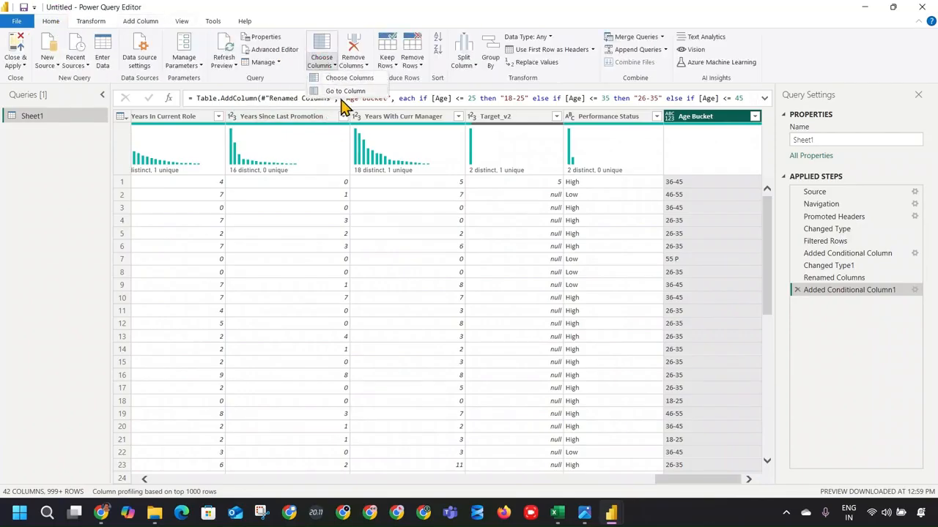
left_click(343, 90)
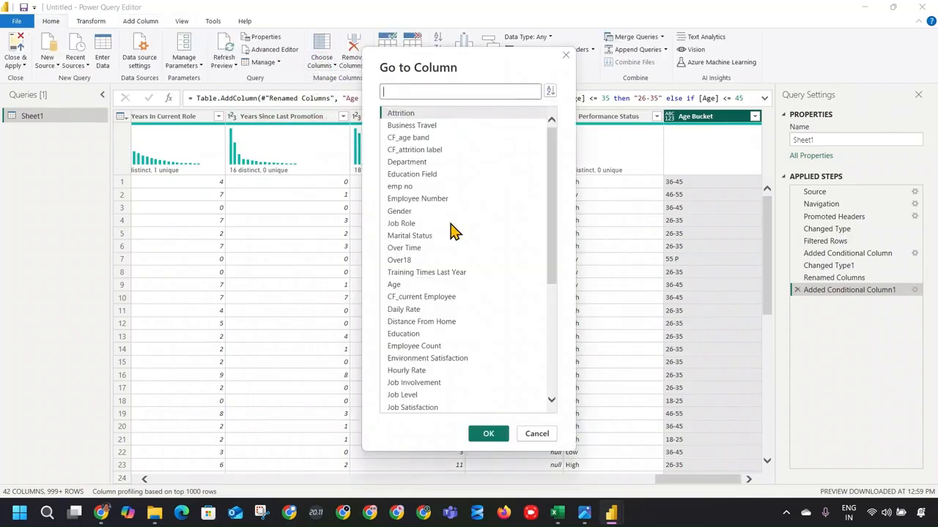
left_click(429, 235)
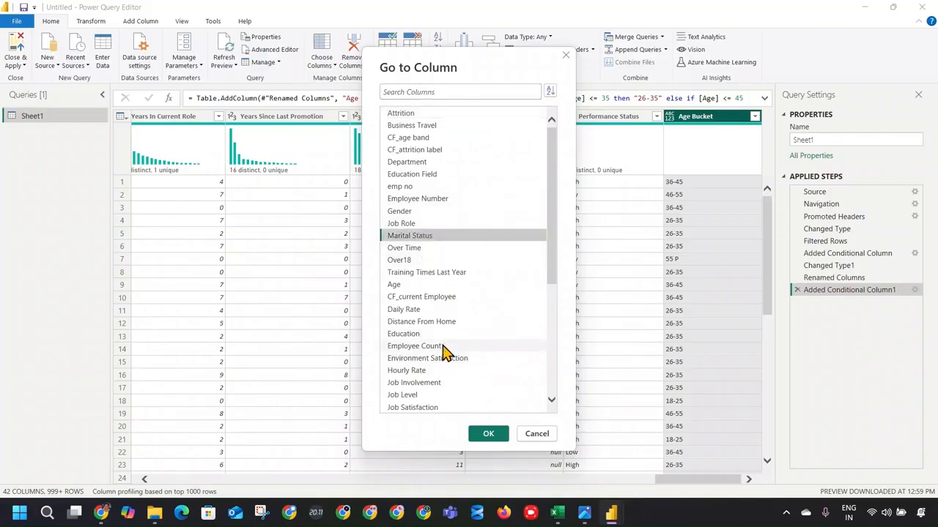
left_click(428, 408)
left_click(486, 434)
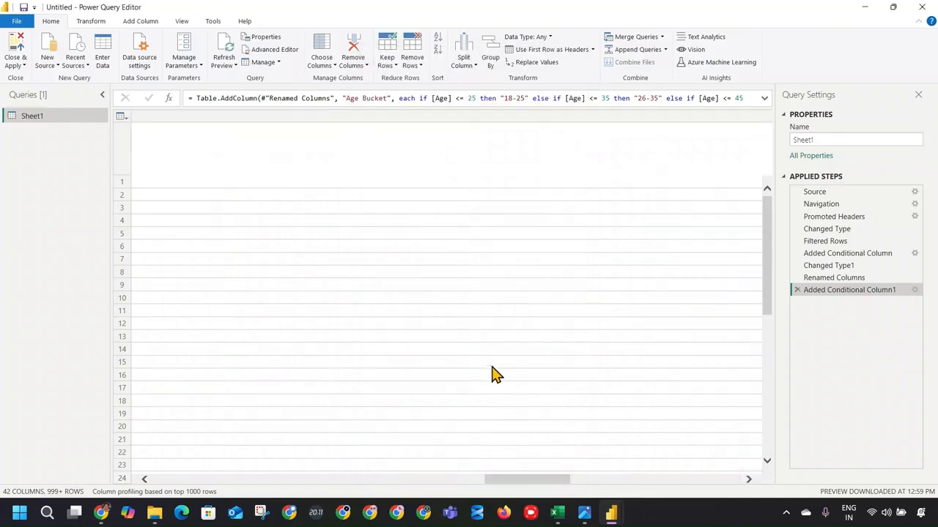
Load the complete list of distinct values in the Job Satisfaction filter and close it without filtering.
left_click(222, 116)
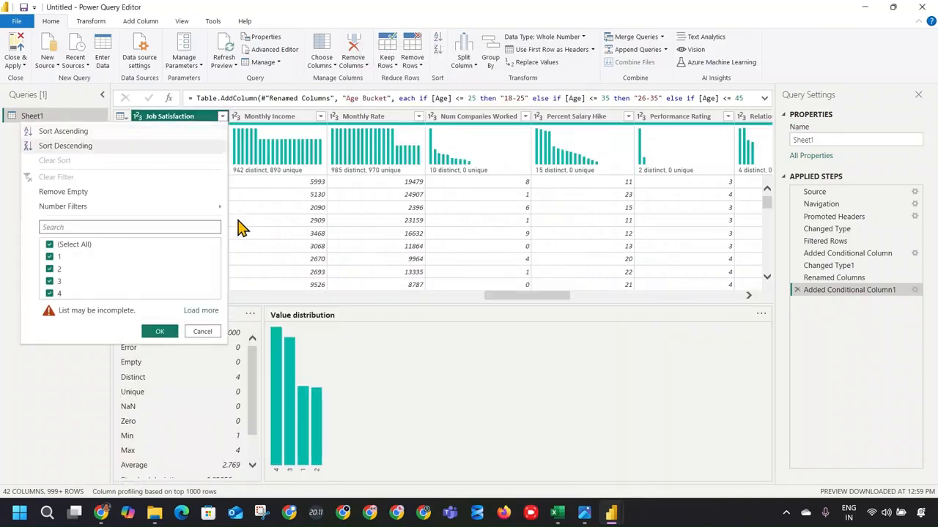
left_click(188, 313)
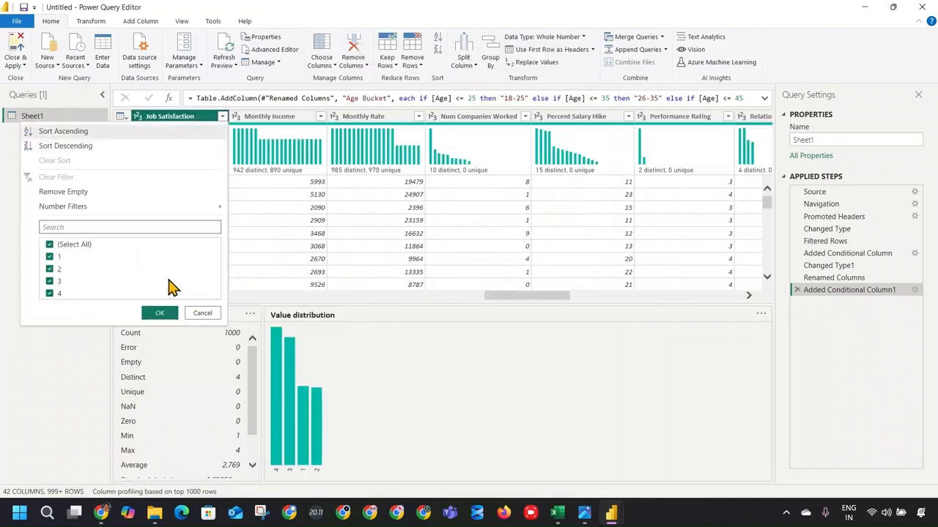
left_click(198, 313)
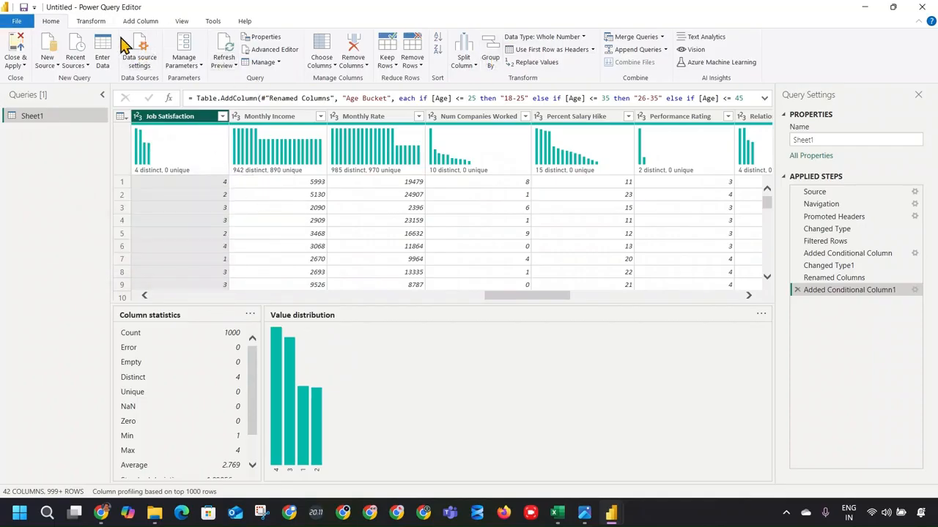
Start a new conditional column in Sheet1 and name it Job Status.
left_click(140, 21)
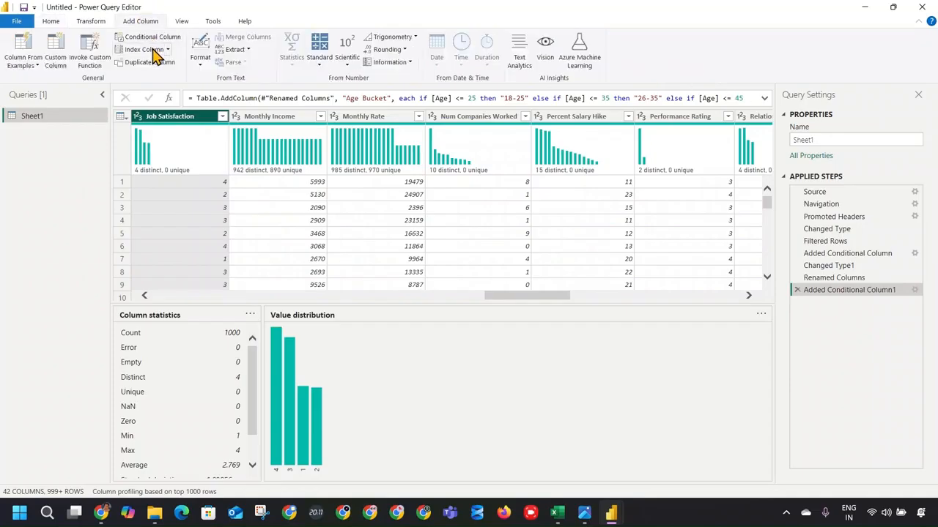
left_click(151, 38)
left_click(293, 244)
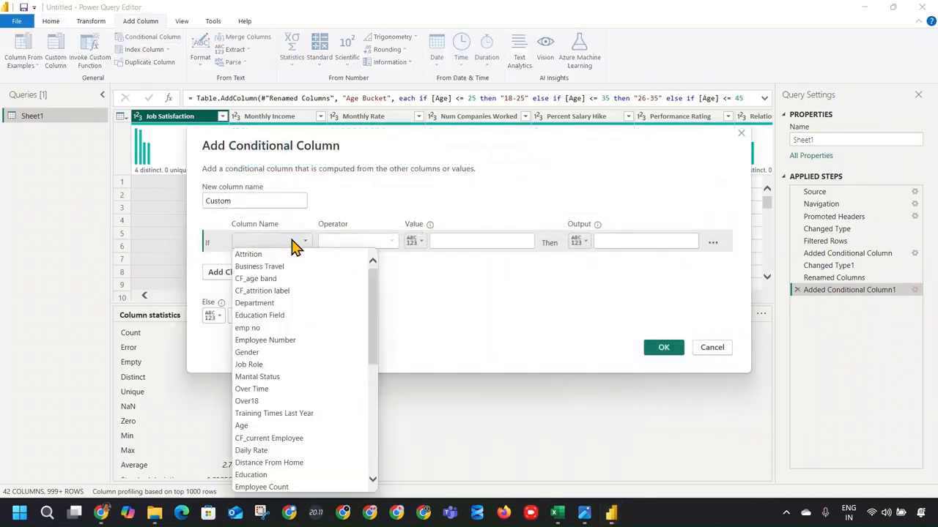
left_click(268, 200)
double_click(270, 200)
type("Job Status")
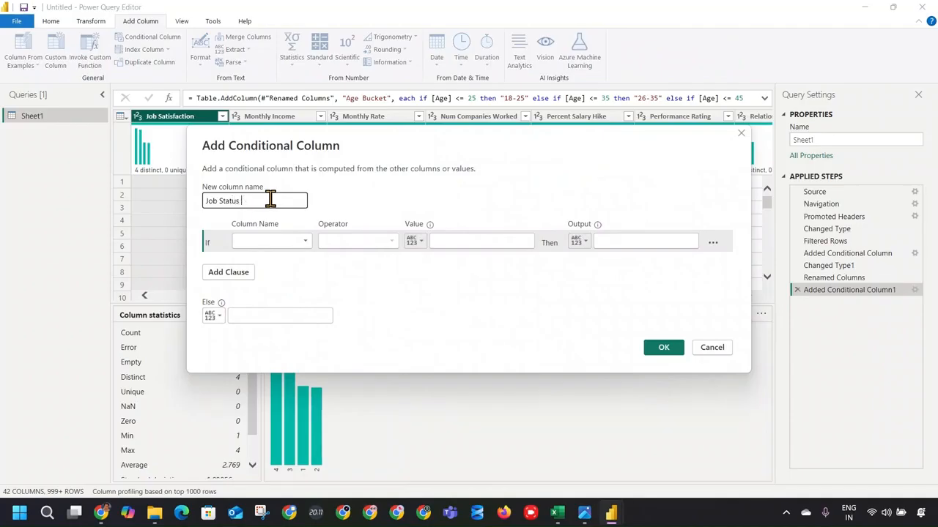
Define the first clause so that Job Satisfaction equals 1 outputs Very Satisfied.
left_click(286, 241)
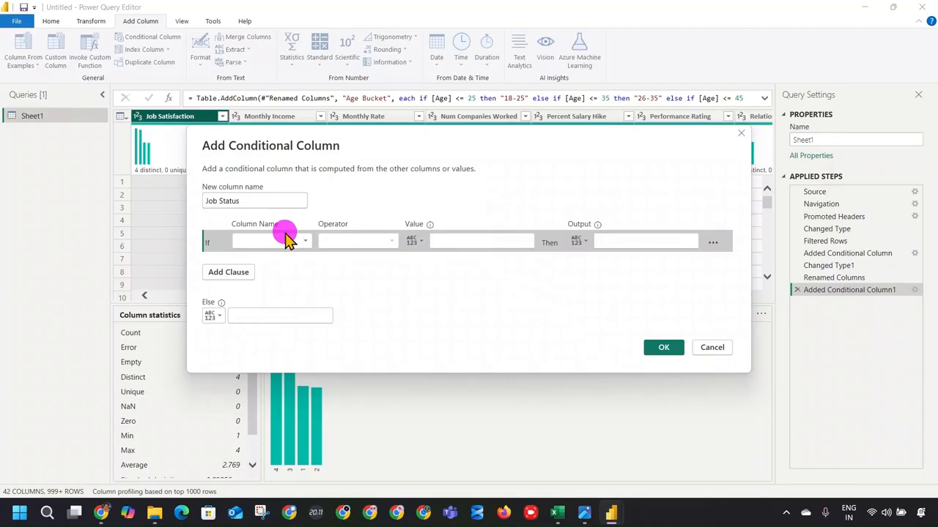
scroll(314, 367, "down", 6)
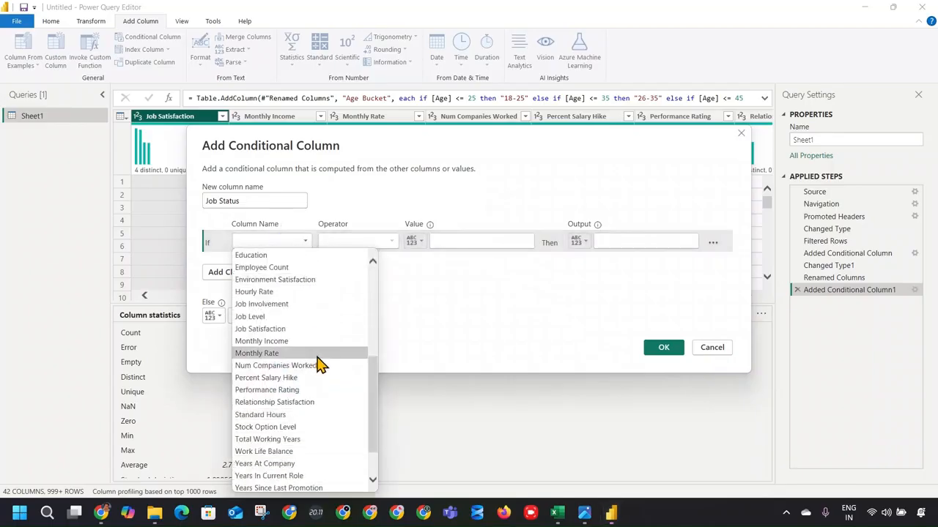
scroll(151, 315, "up", 3)
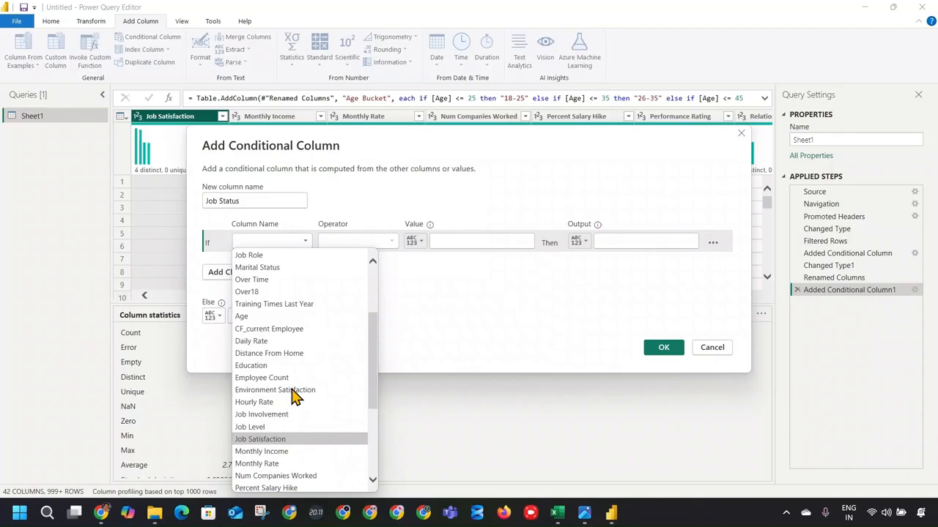
left_click(284, 441)
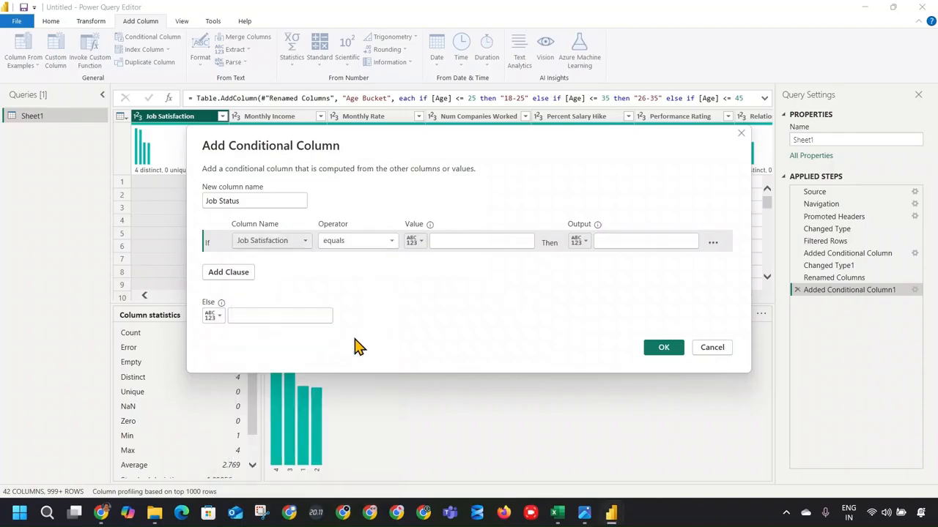
left_click(446, 241)
type("1")
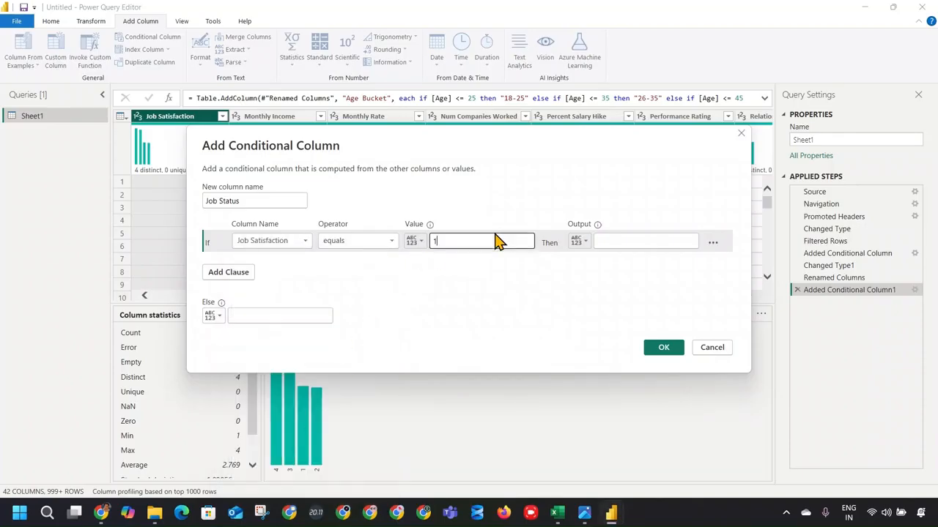
left_click(617, 236)
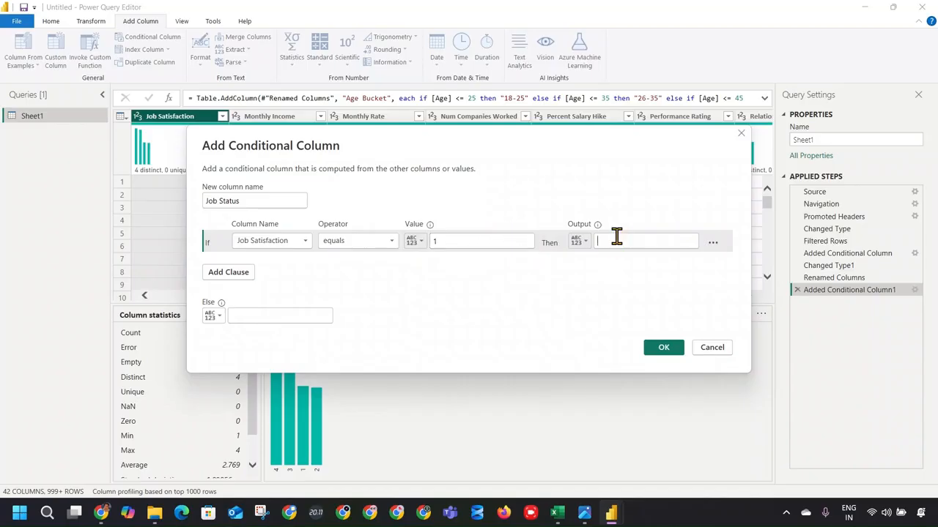
type("Very Satisf")
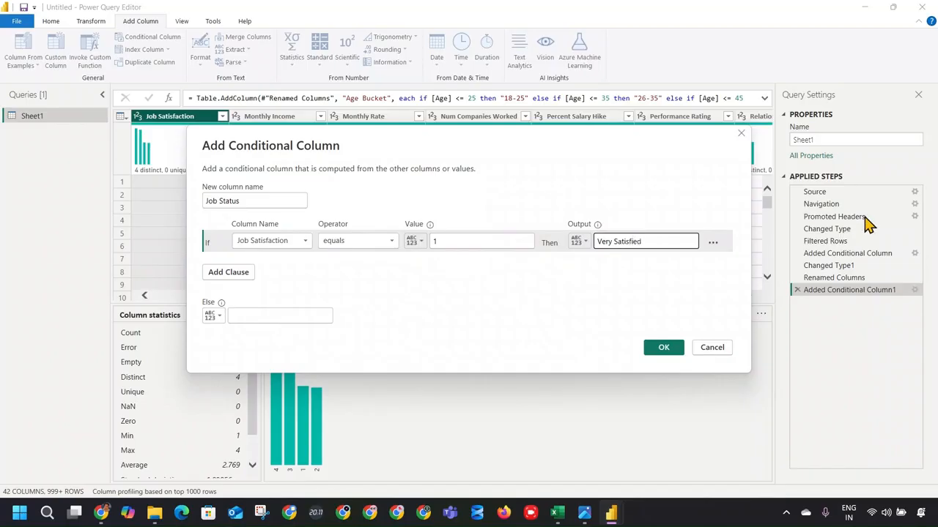
Add a second clause so that Job Satisfaction equals 2 outputs Satisfied, reusing that word from the first clause's output.
double_click(639, 242)
key("ctrl+c")
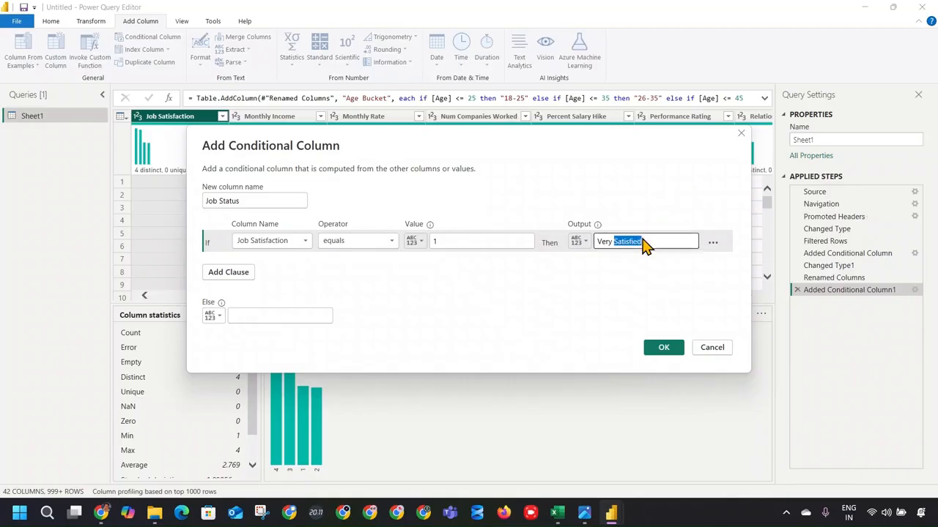
left_click(245, 272)
left_click(273, 265)
scroll(307, 234, "down", 3)
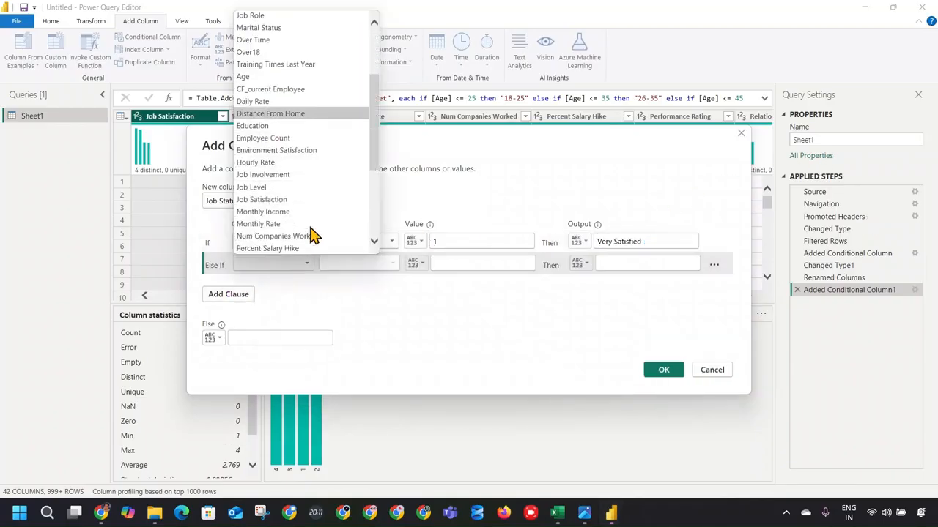
left_click(292, 201)
left_click(473, 265)
type("2")
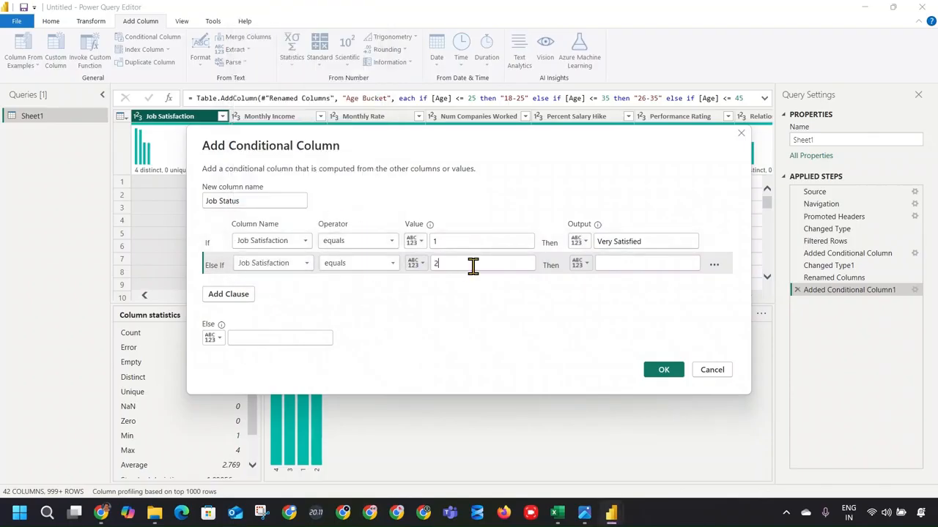
left_click(634, 264)
Add a third clause so that Job Satisfaction equals 3 outputs Dis-Satisfied.
left_click(222, 294)
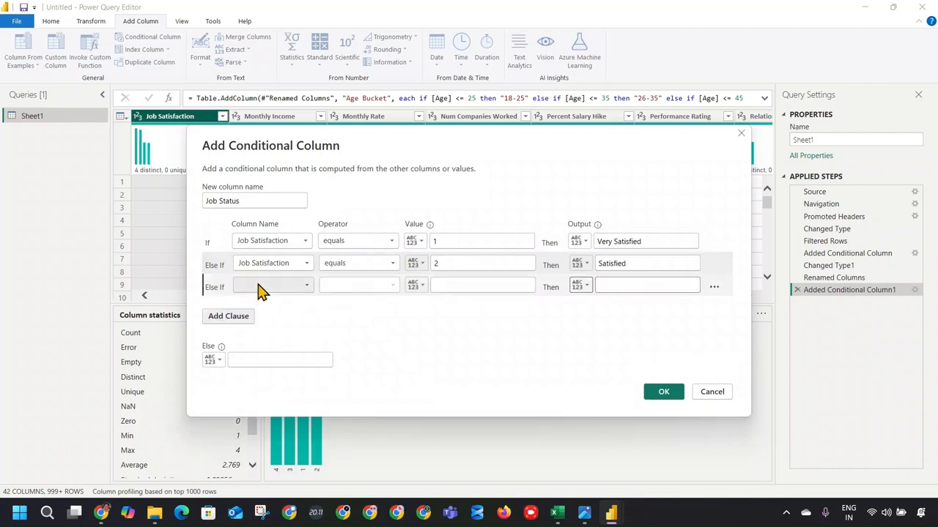
left_click(273, 285)
scroll(297, 258, "down", 2)
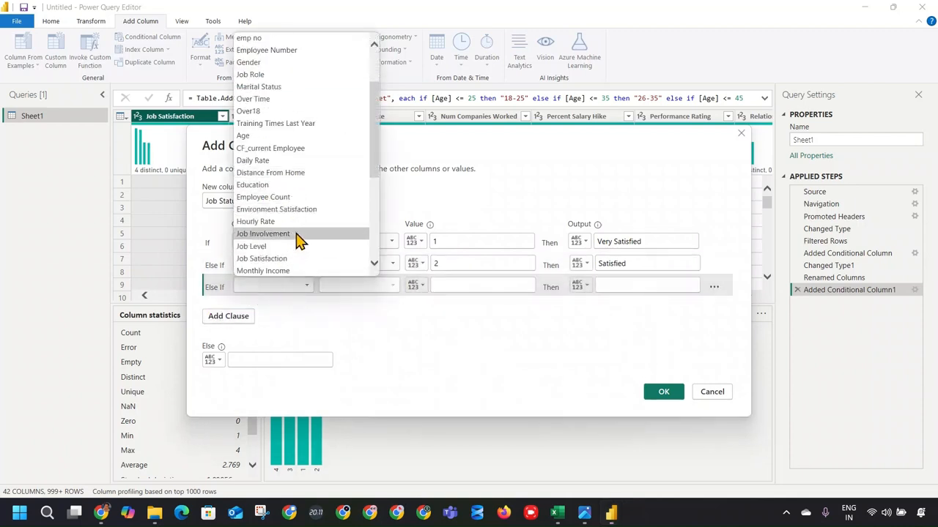
left_click(298, 259)
left_click(460, 285)
type("3")
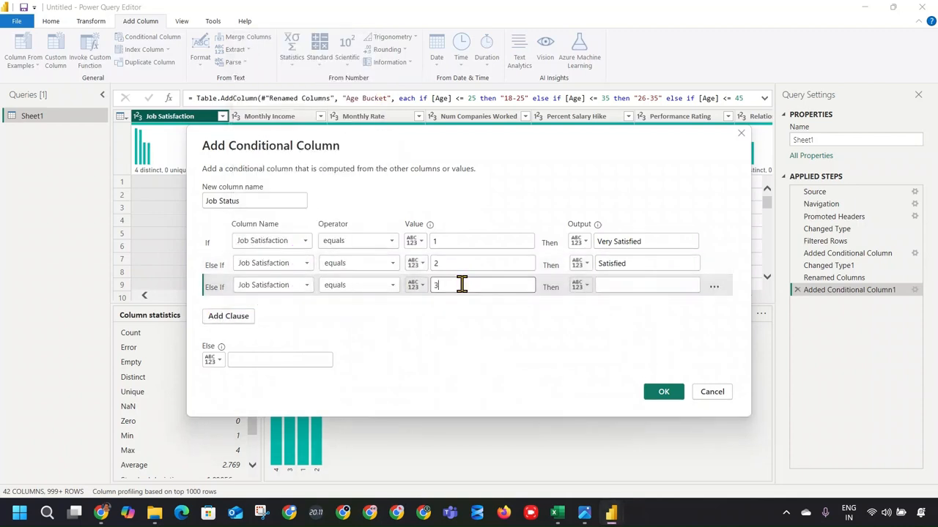
left_click(619, 284)
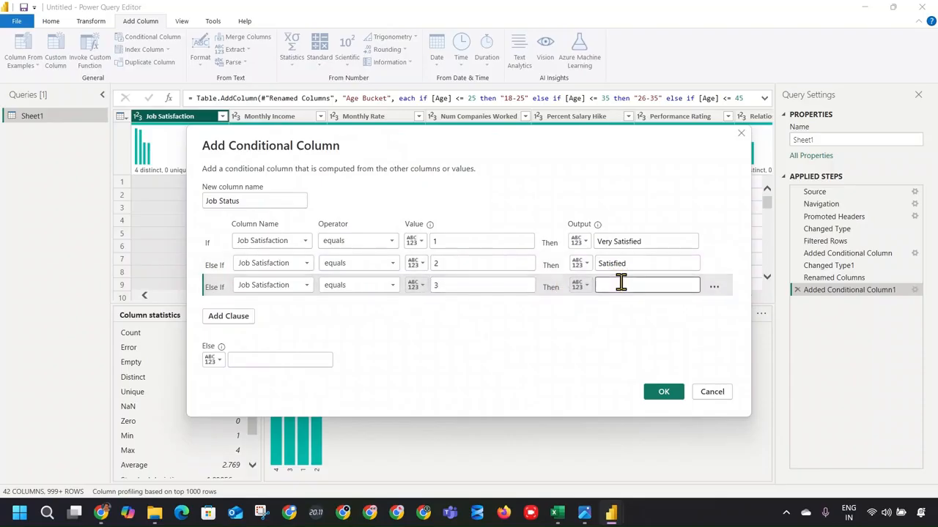
type("Dis-Satisfied")
left_click(233, 317)
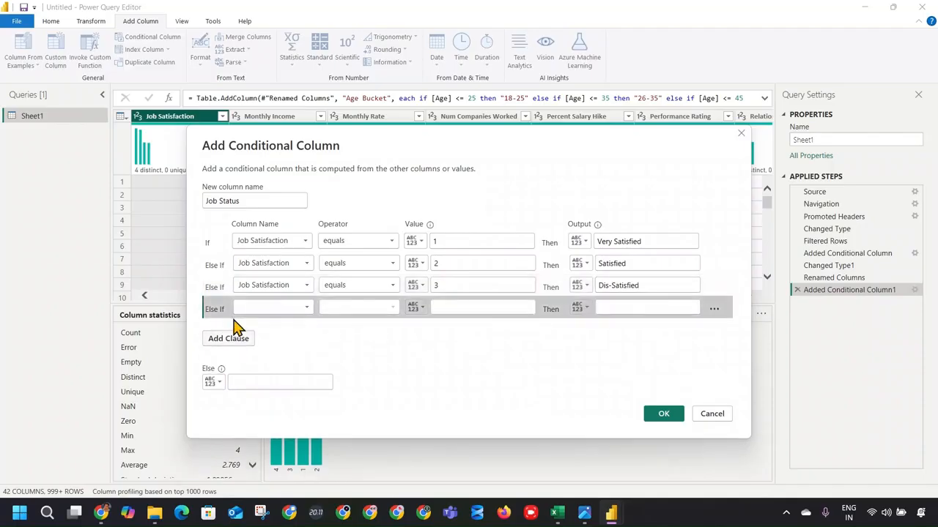
left_click(715, 310)
left_click(726, 320)
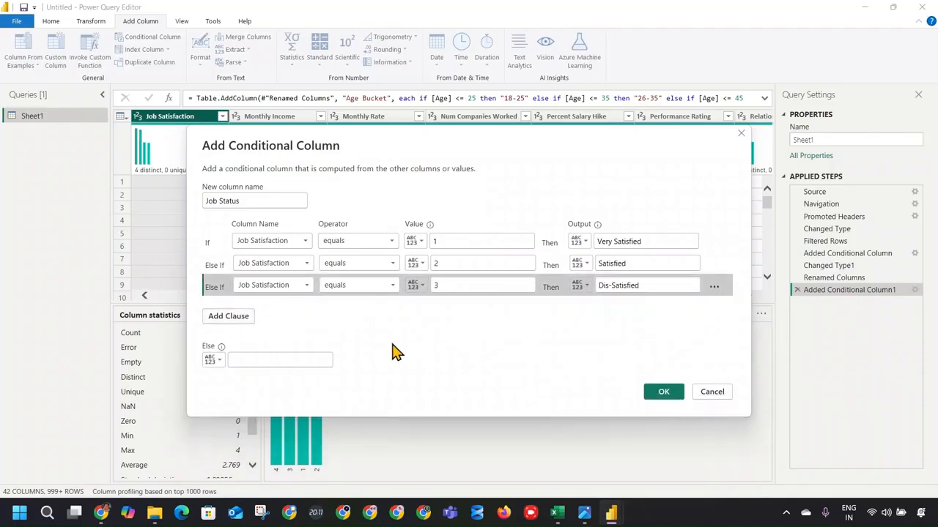
Set the else output to Very Dis-Satisfied and create the Job Status column.
left_click(282, 356)
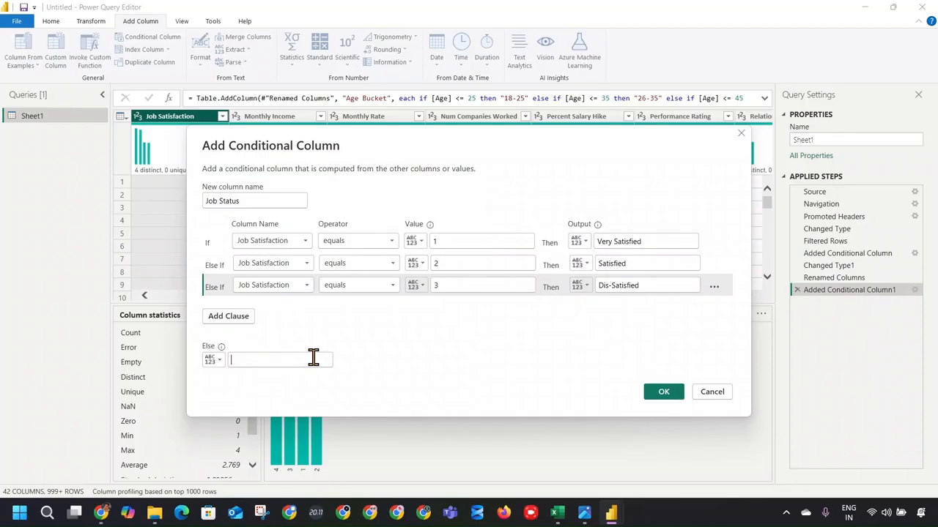
left_click(313, 356)
key("ctrl+v")
double_click(250, 359)
type("Ver")
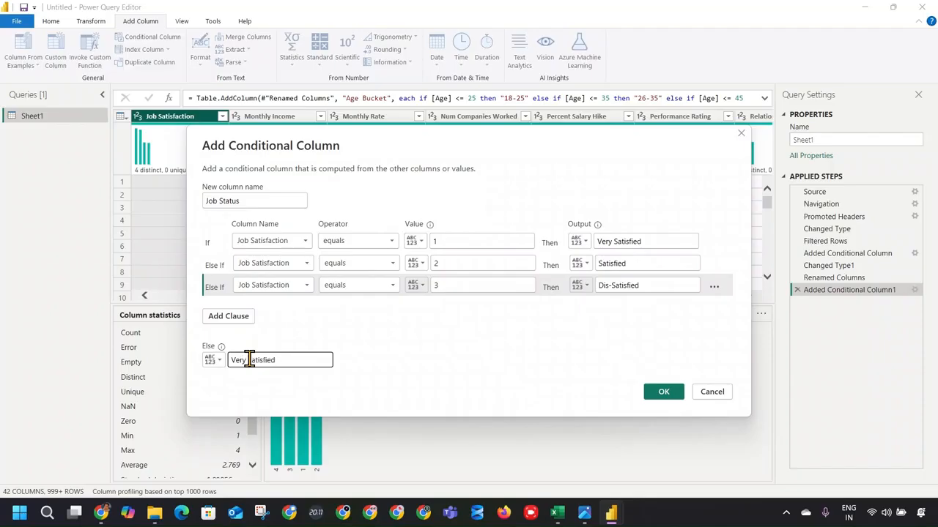
mouse_move(249, 359)
left_mouse_down()
mouse_move(318, 369)
mouse_move(286, 370)
left_mouse_up()
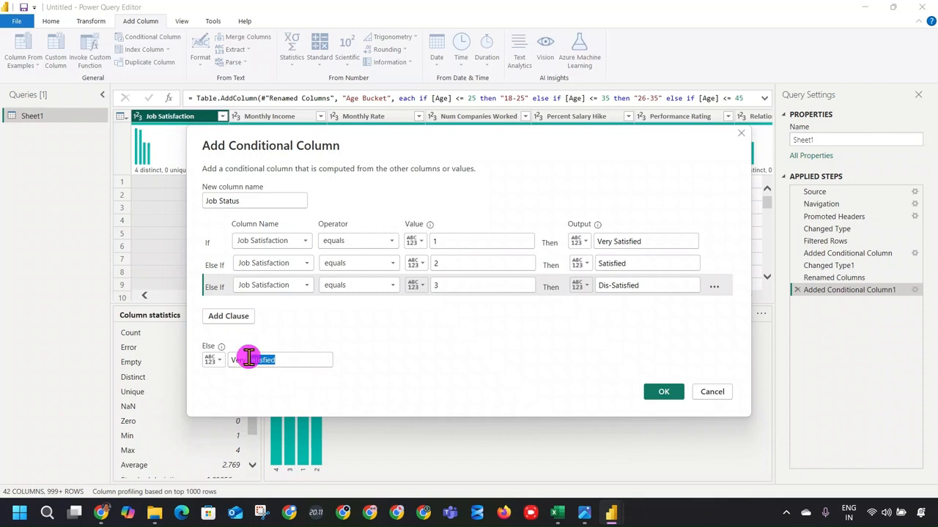
left_click(249, 362)
type("Dis-")
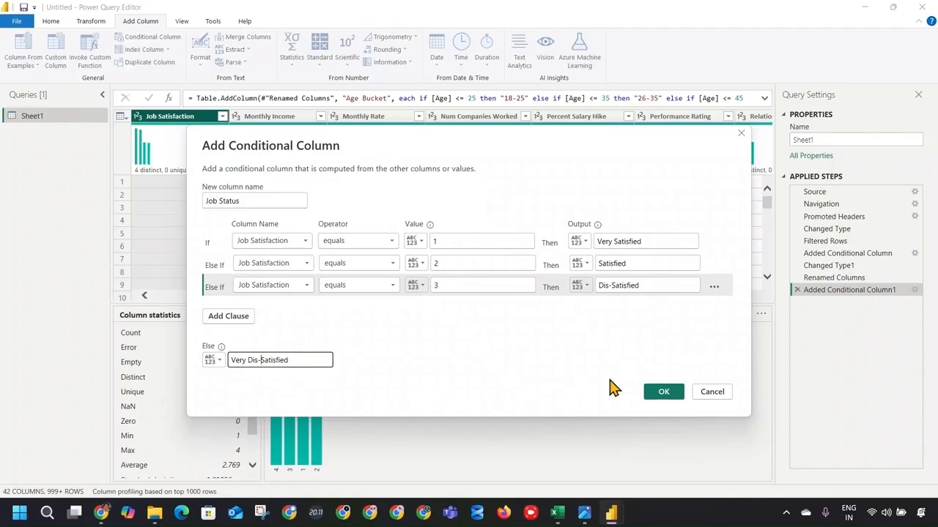
left_click(659, 394)
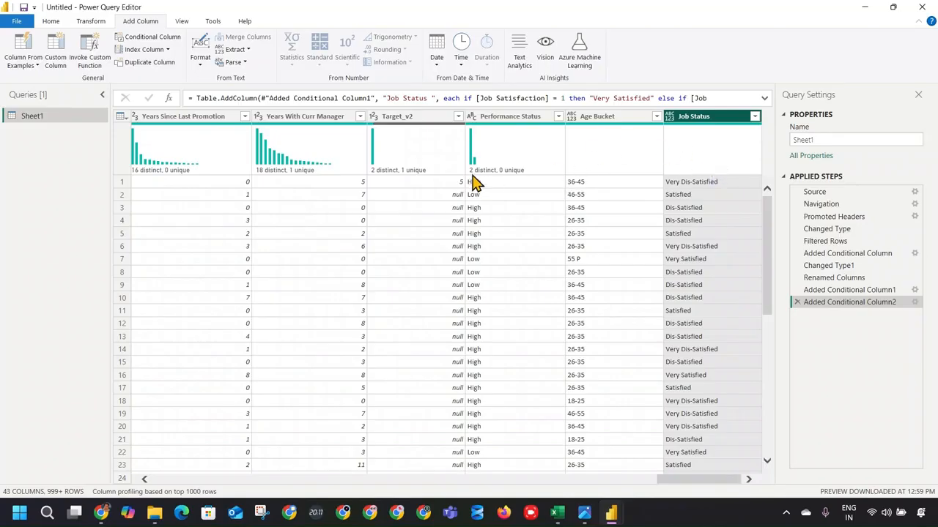
Go to the Distance From Home column, review the complete list of distinct values in its filter, and close it without filtering.
left_click_drag(674, 481, 507, 495)
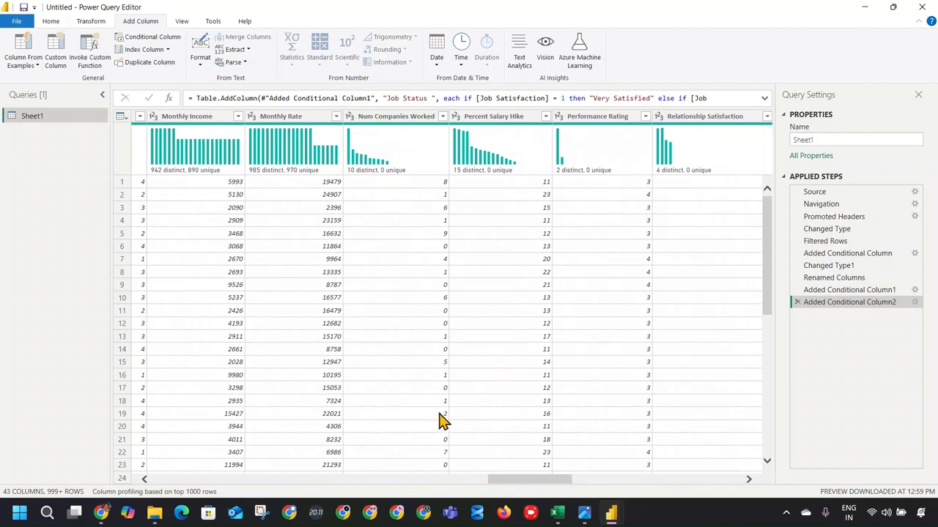
left_click_drag(539, 484, 377, 475)
left_click(581, 120)
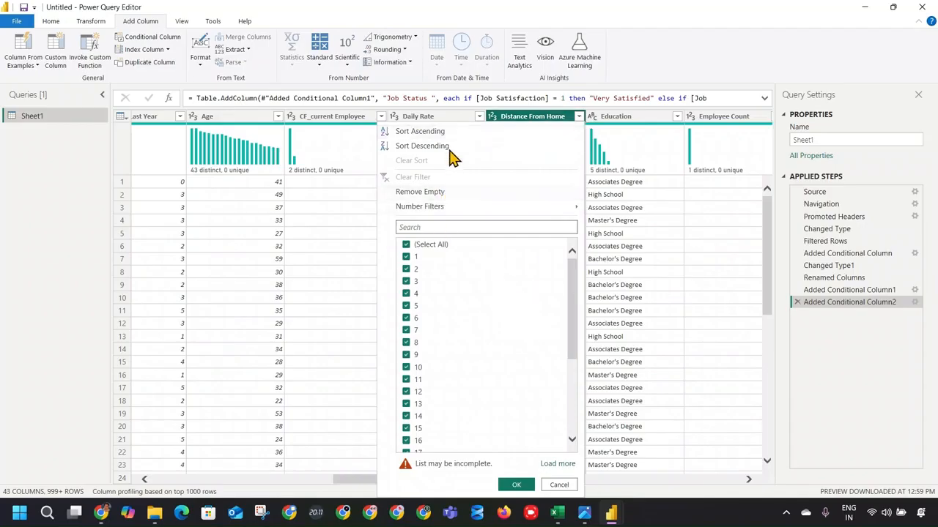
left_click(560, 463)
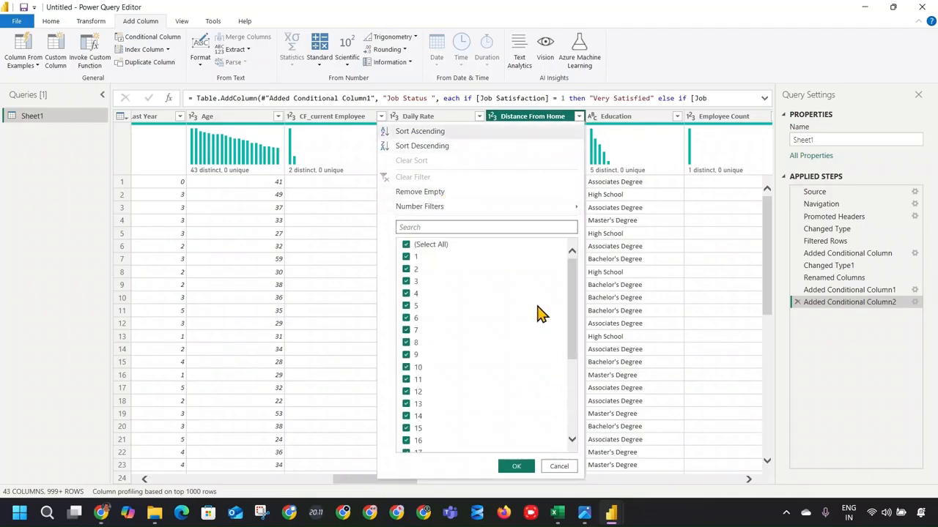
scroll(539, 313, "down", 3)
scroll(530, 299, "up", 3)
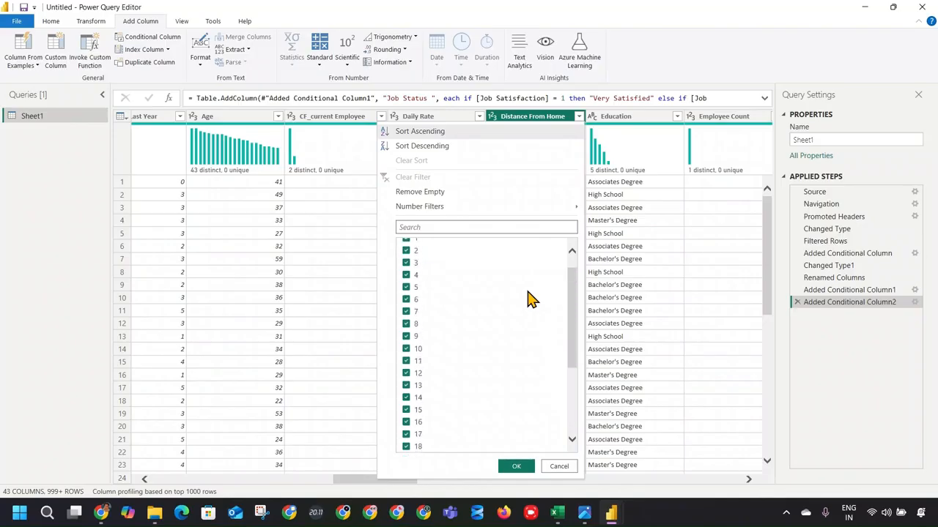
scroll(531, 299, "down", 3)
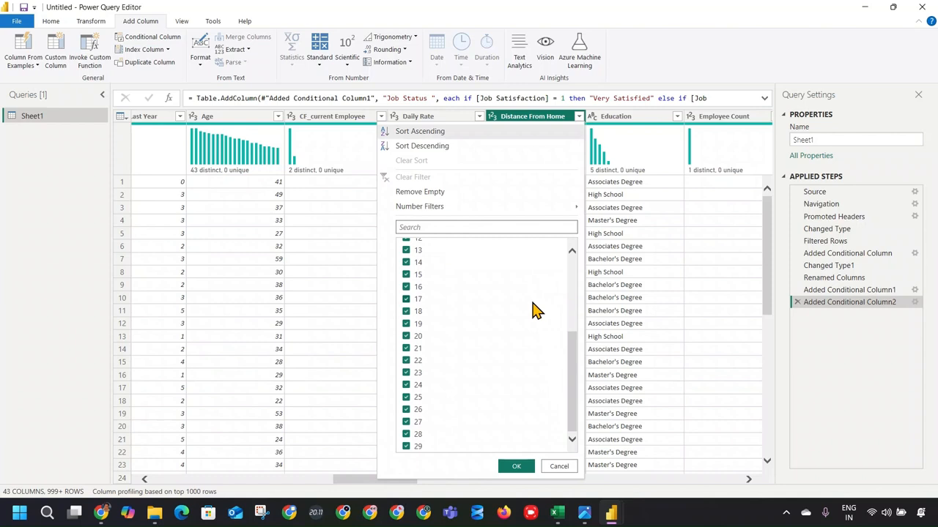
scroll(535, 311, "up", 4)
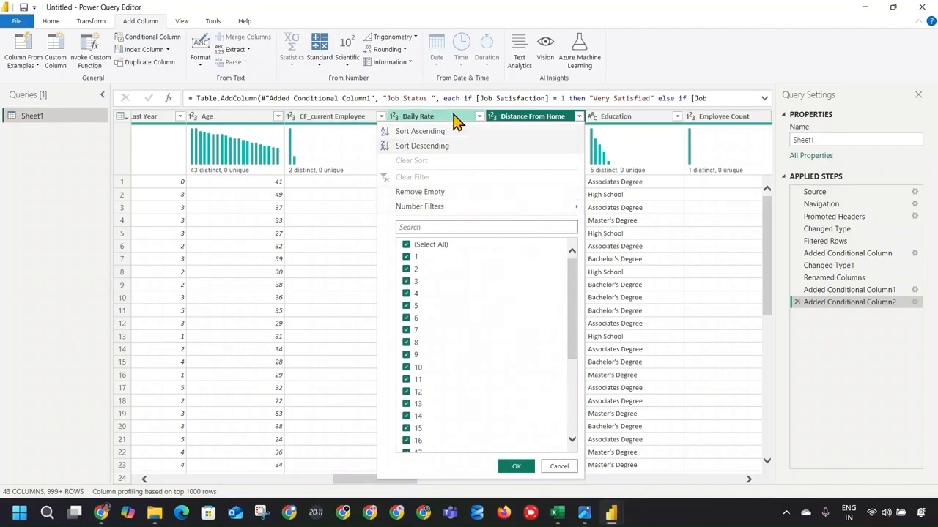
left_click(539, 118)
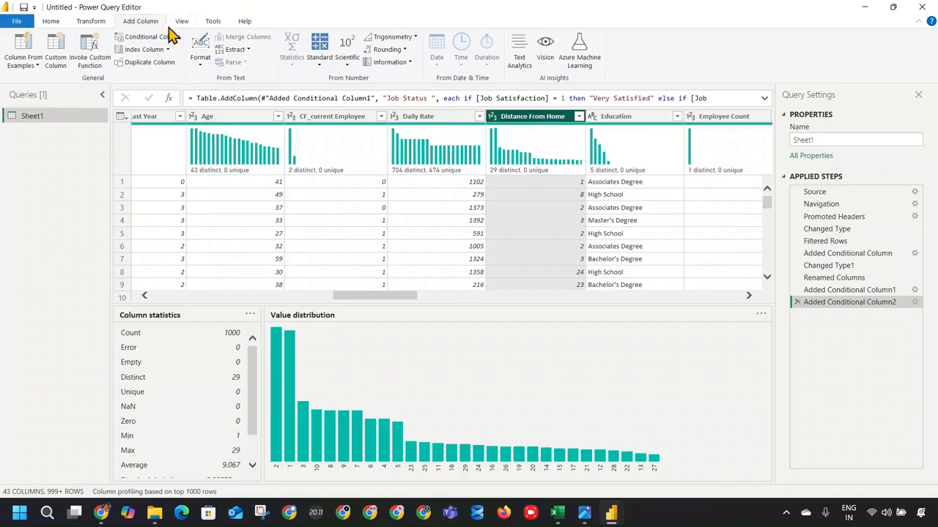
Start a new conditional column named Distance Status and choose Distance From Home as the column its first clause tests.
left_click(146, 35)
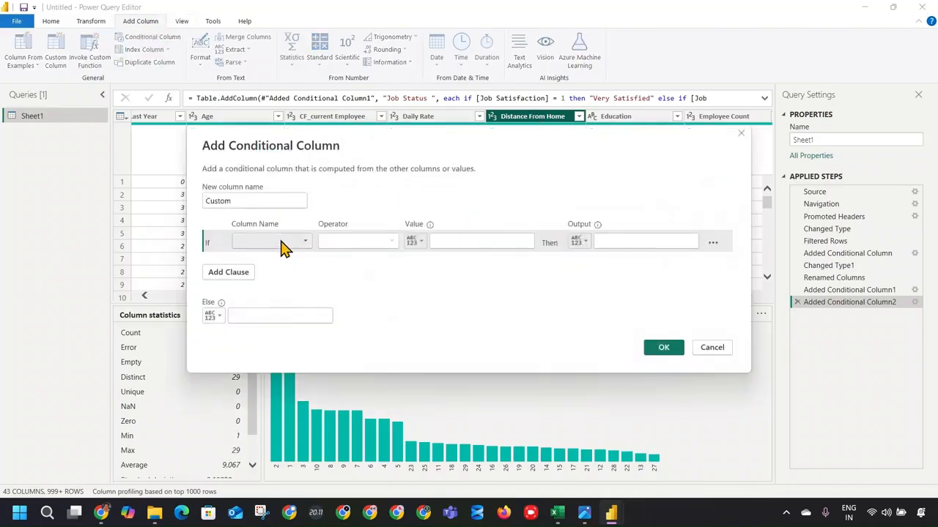
double_click(270, 206)
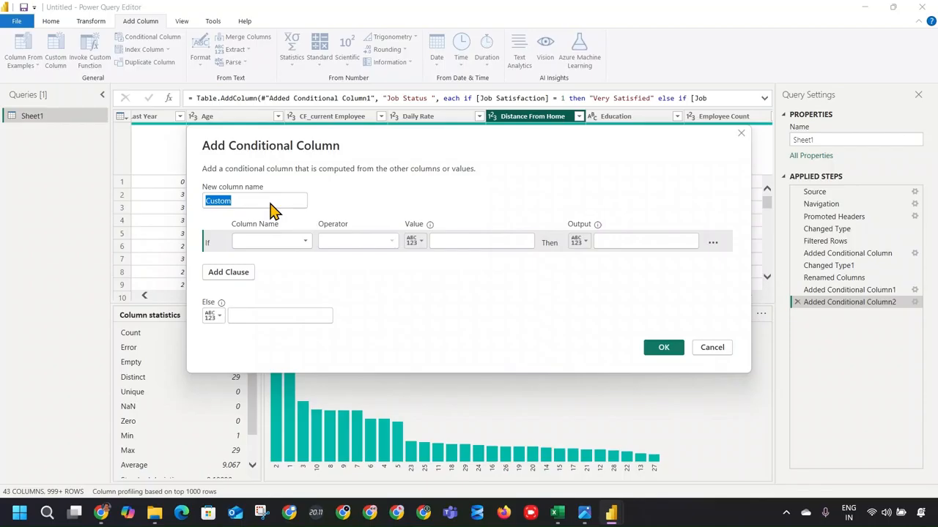
type("Distance Status")
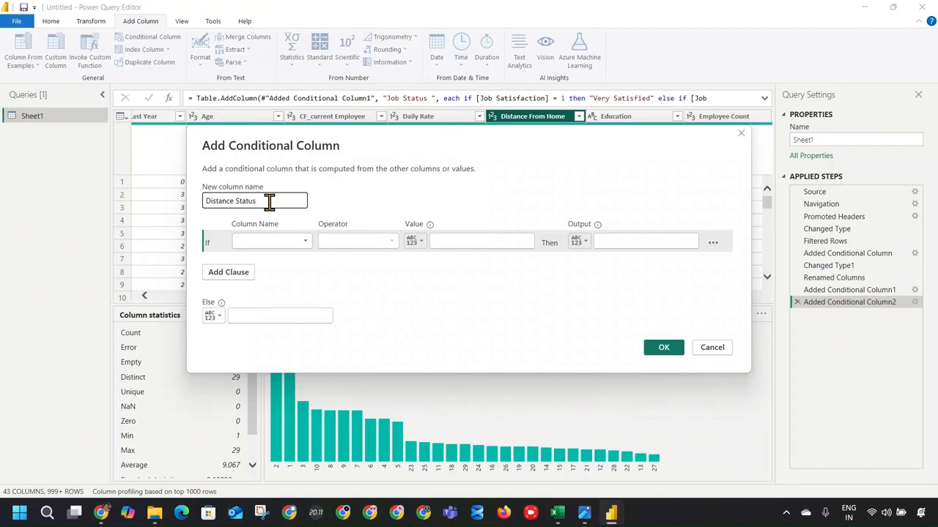
left_click(288, 242)
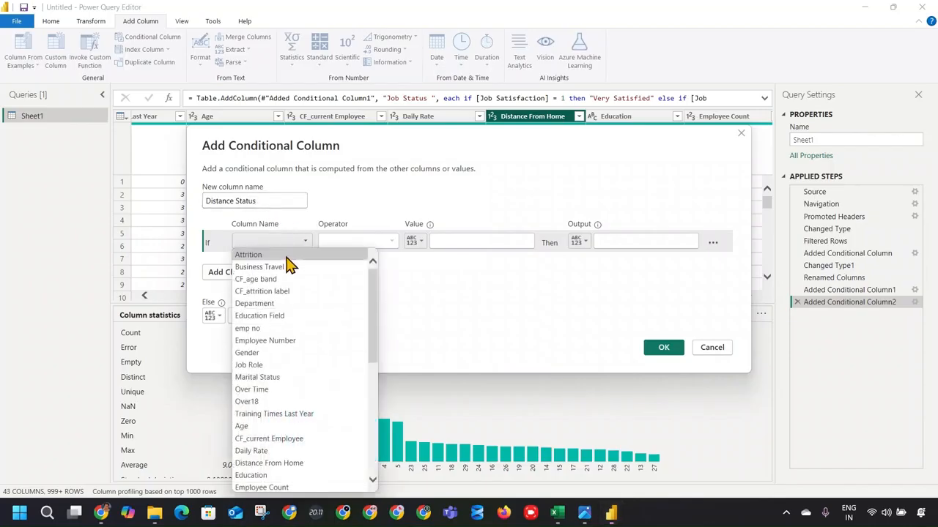
key("d")
key("d")
key("d")
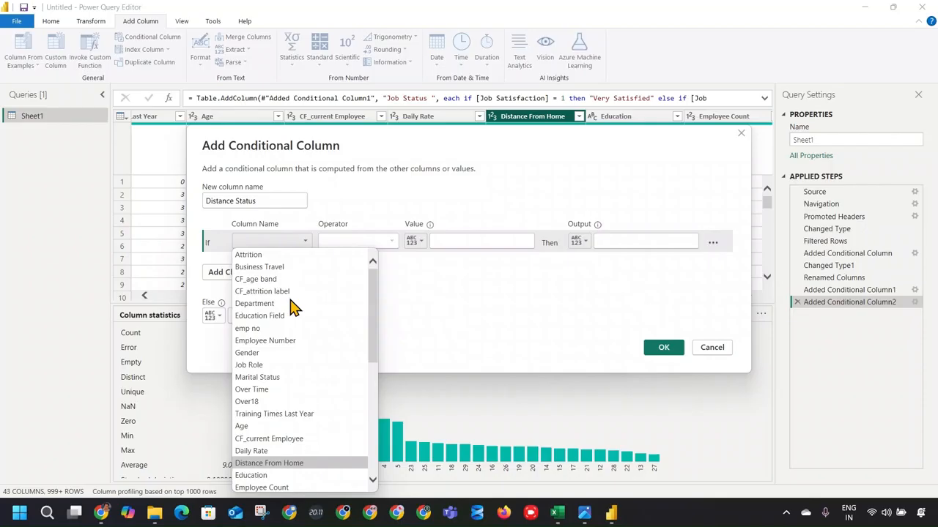
left_click(289, 461)
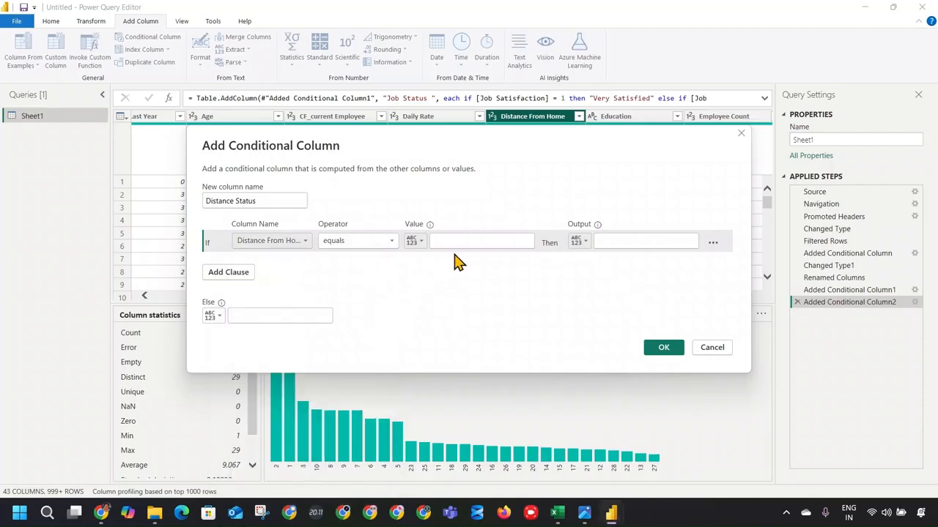
Complete the first clause so that Distance From Home less than or equal to 10 outputs Nearby.
left_click(461, 243)
left_click(394, 241)
left_click(389, 318)
left_click(437, 240)
type("10")
left_click(642, 236)
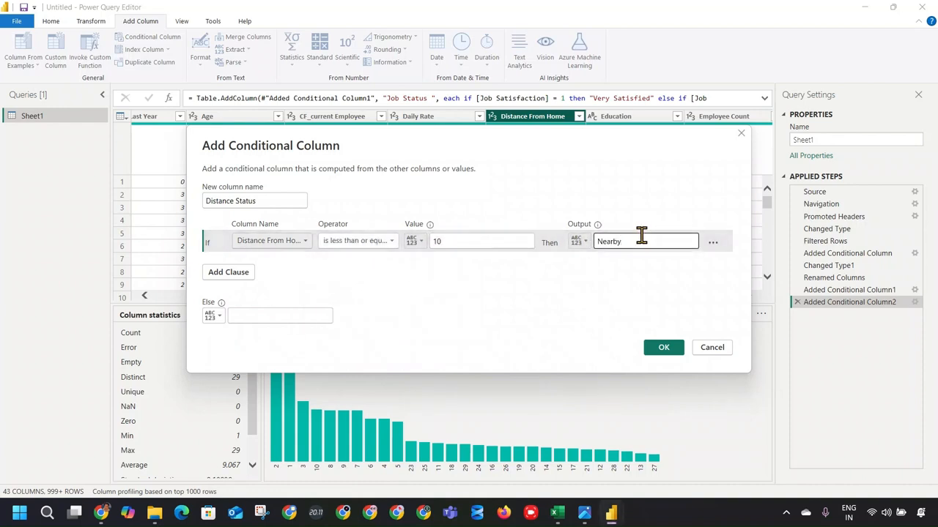
Add a second clause so that Distance From Home less than or equal to 20 outputs Far.
left_click(235, 272)
left_click(288, 266)
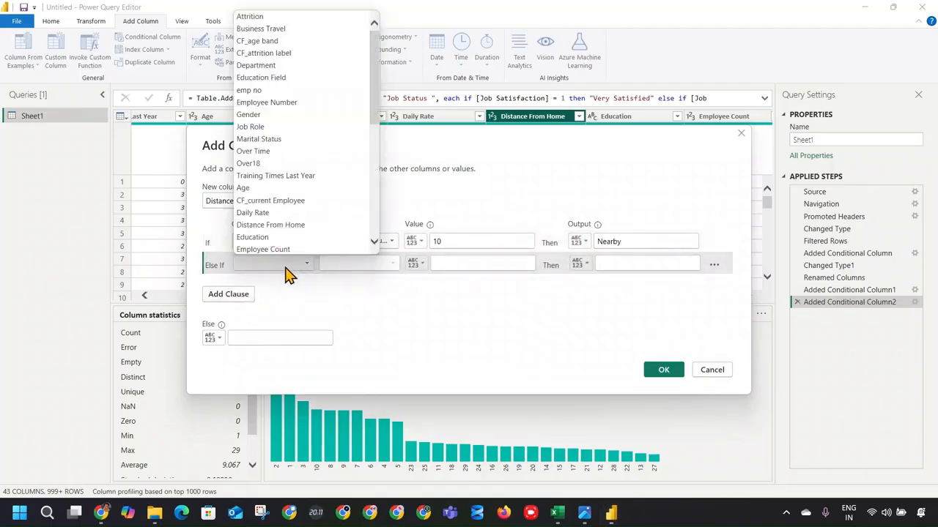
left_click(282, 225)
left_click(363, 263)
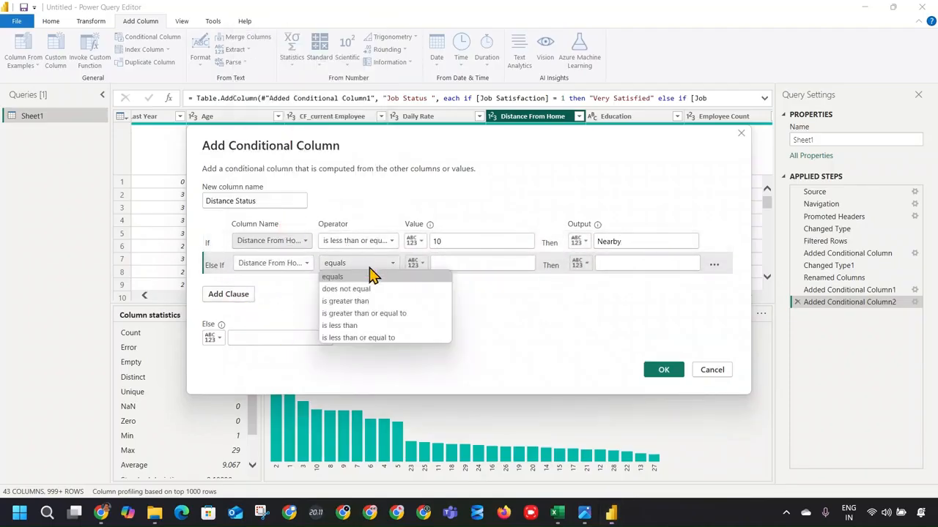
left_click(377, 338)
left_click(452, 265)
type("20")
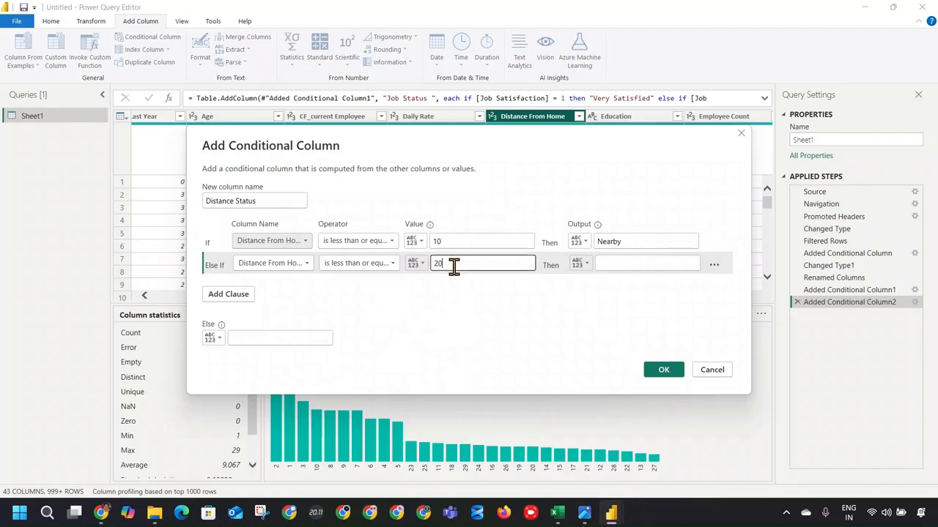
left_click(656, 263)
type("Far")
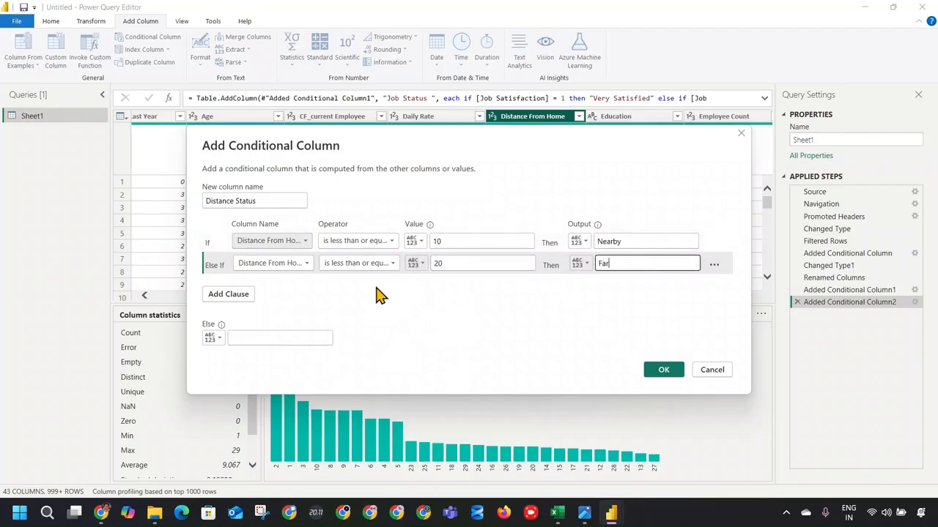
Set the else output to Very FAR and create the Distance Status column.
left_click(260, 338)
type("N")
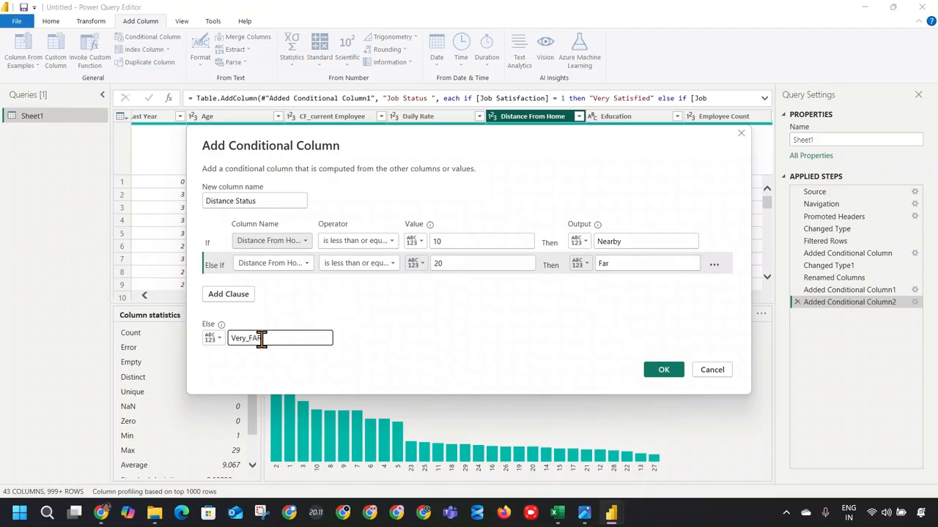
key("BackSpace")
left_click(650, 369)
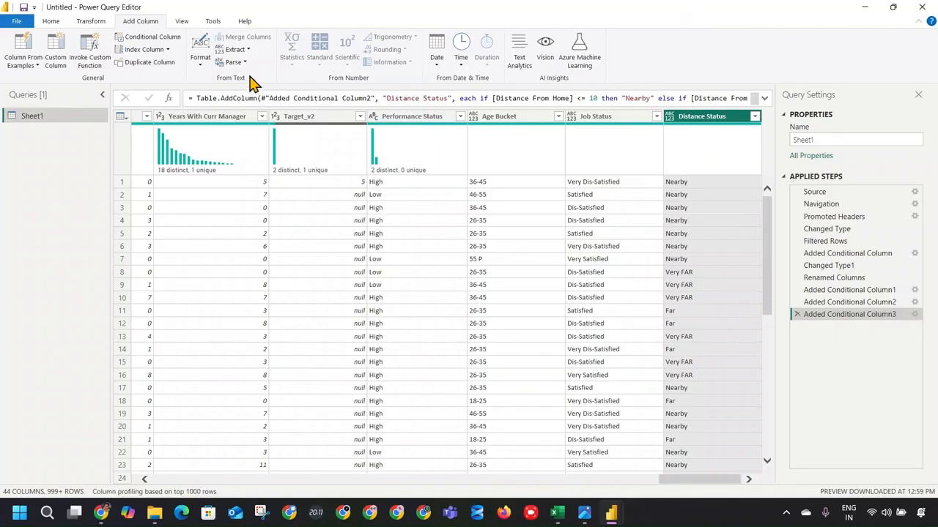
Start a new conditional column named Working Group and choose Total Working Years as the column its first clause tests.
left_click(173, 42)
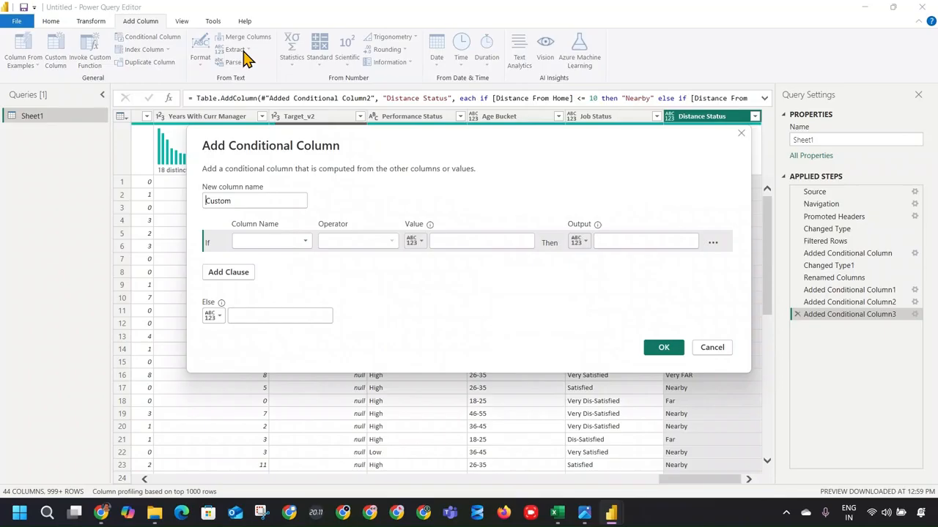
double_click(265, 198)
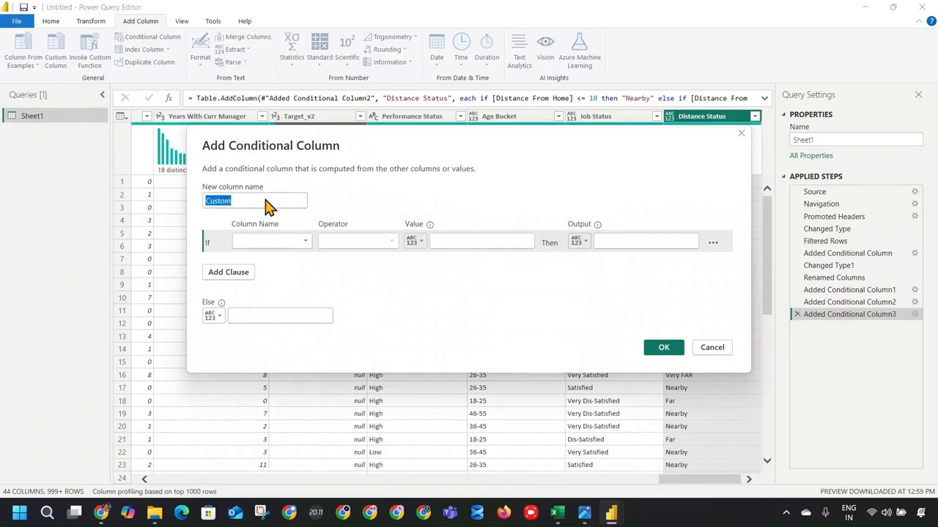
type("Working Group")
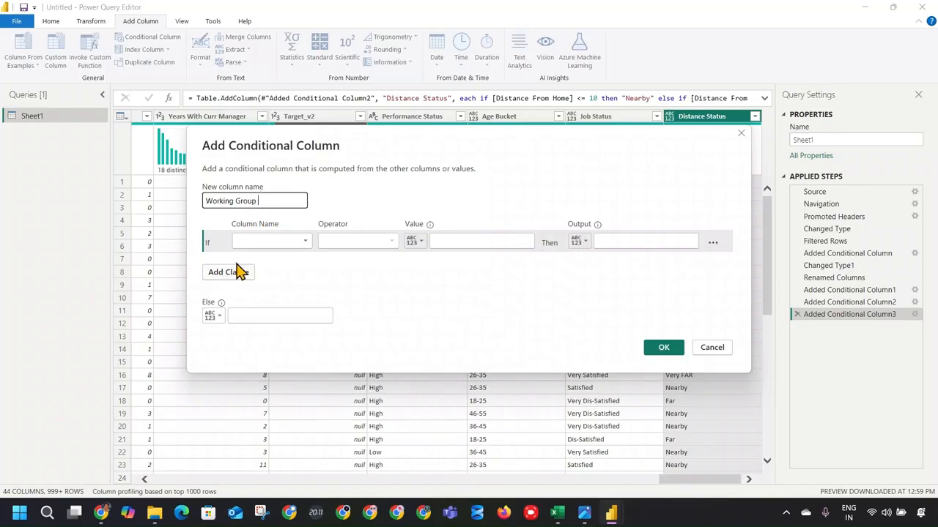
left_click(285, 243)
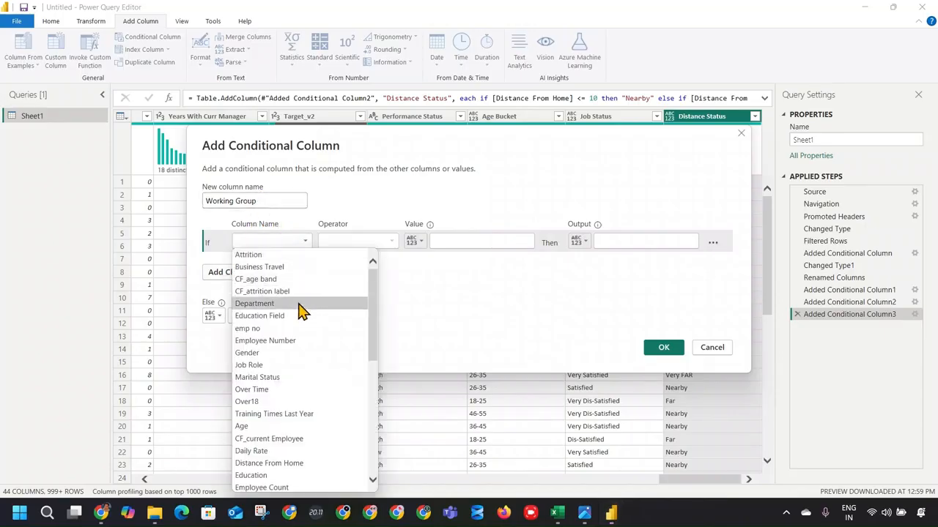
scroll(296, 308, "down", 5)
scroll(296, 304, "up", 1)
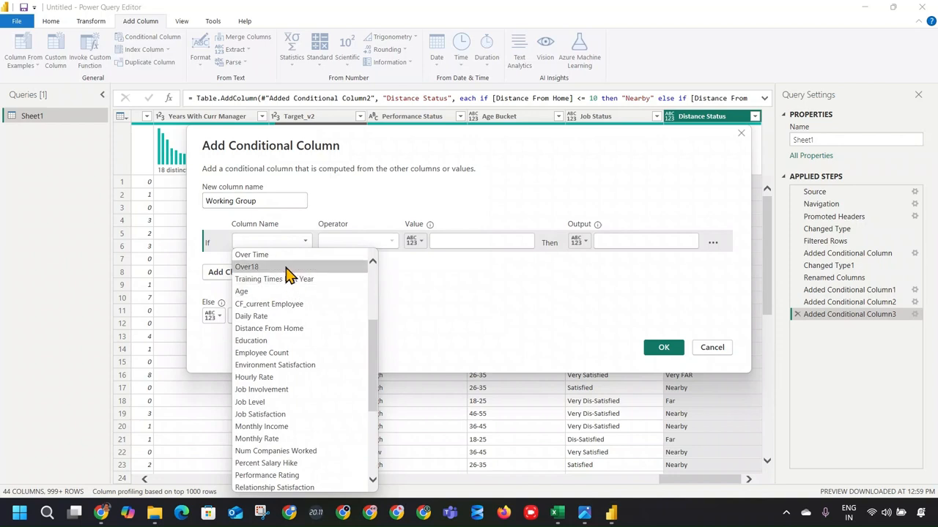
scroll(289, 286, "down", 2)
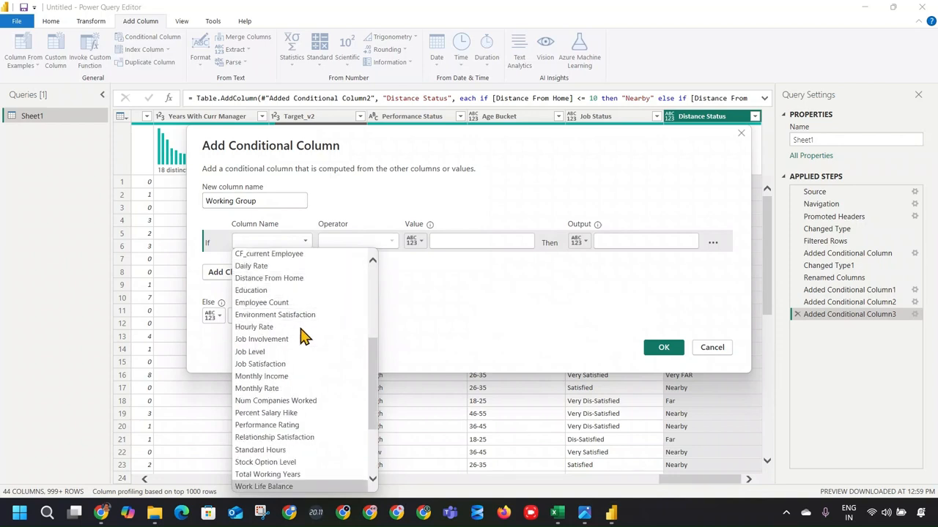
left_click(309, 475)
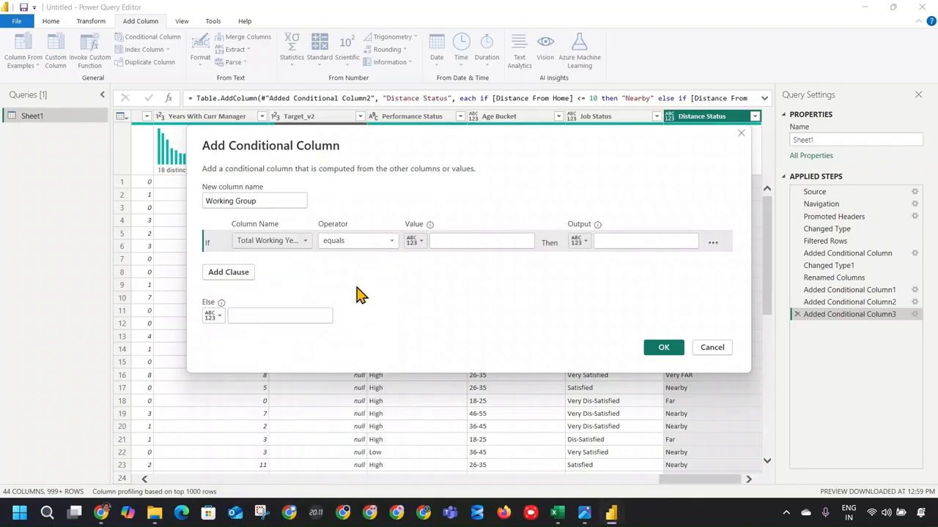
Complete the first clause so that Total Working Years less than or equal to 10 outputs 0-10.
left_click(385, 244)
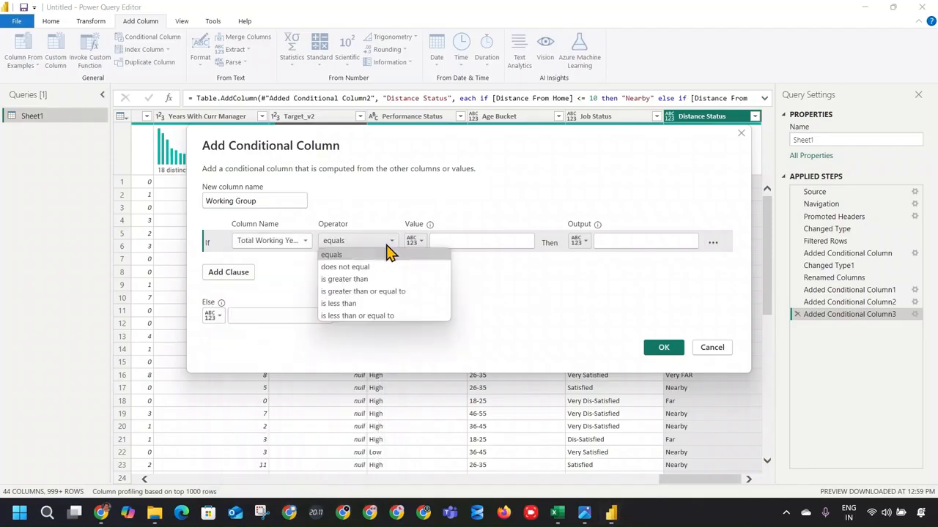
left_click(397, 316)
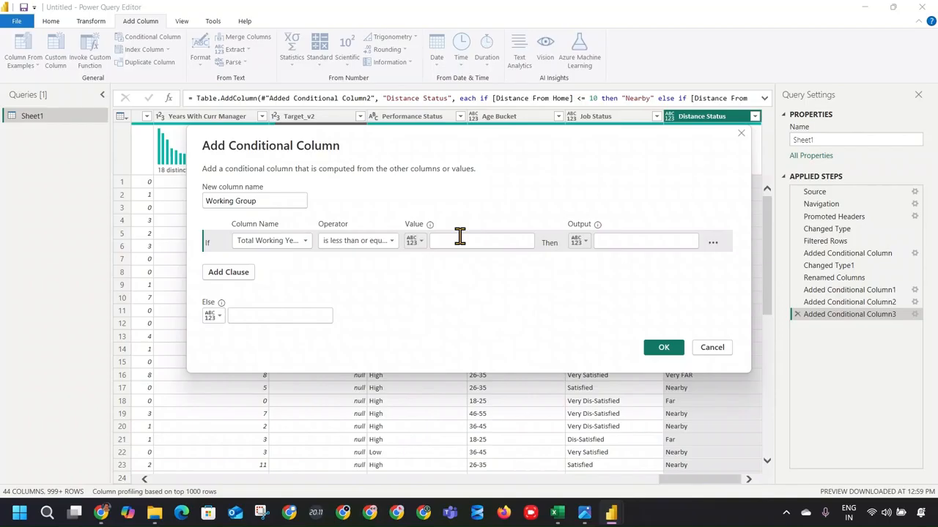
left_click(459, 235)
type("10")
left_click(641, 245)
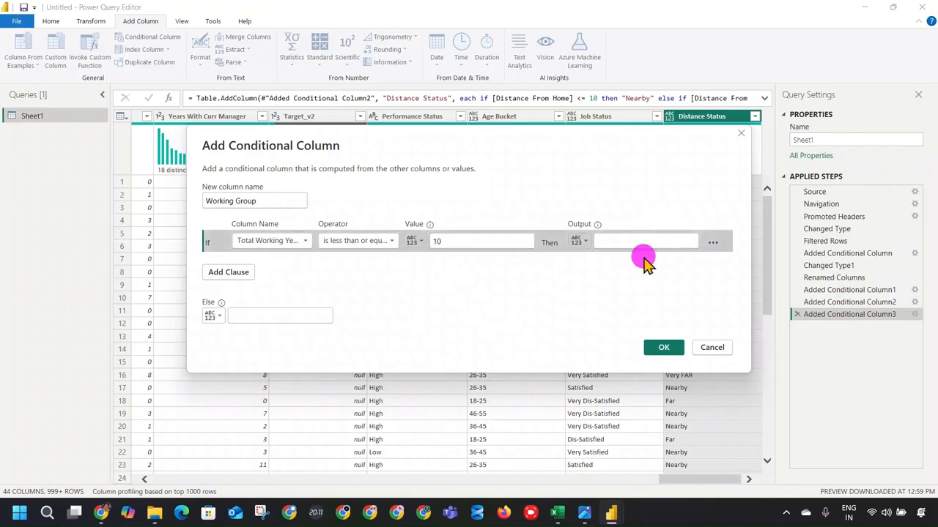
type("0-")
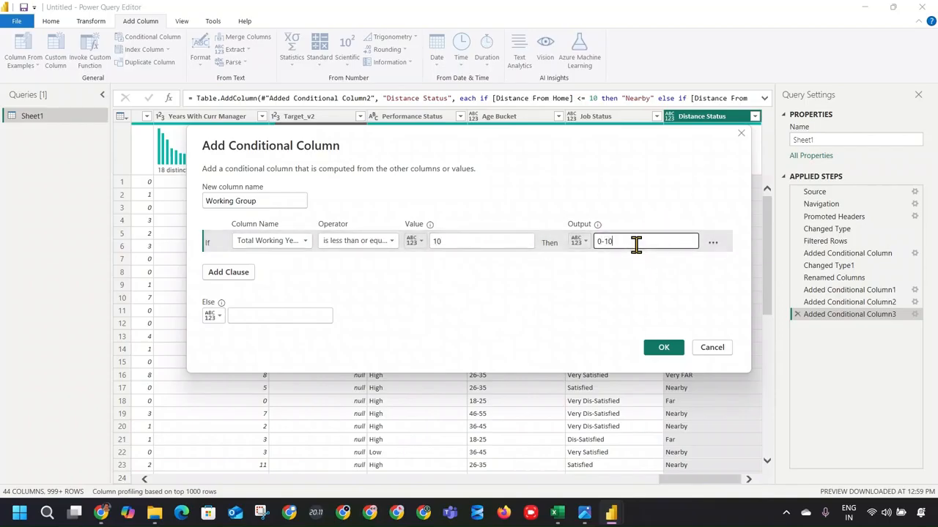
type("10")
Add a second clause so that Total Working Years less than or equal to 20 outputs 11-20.
left_click(233, 272)
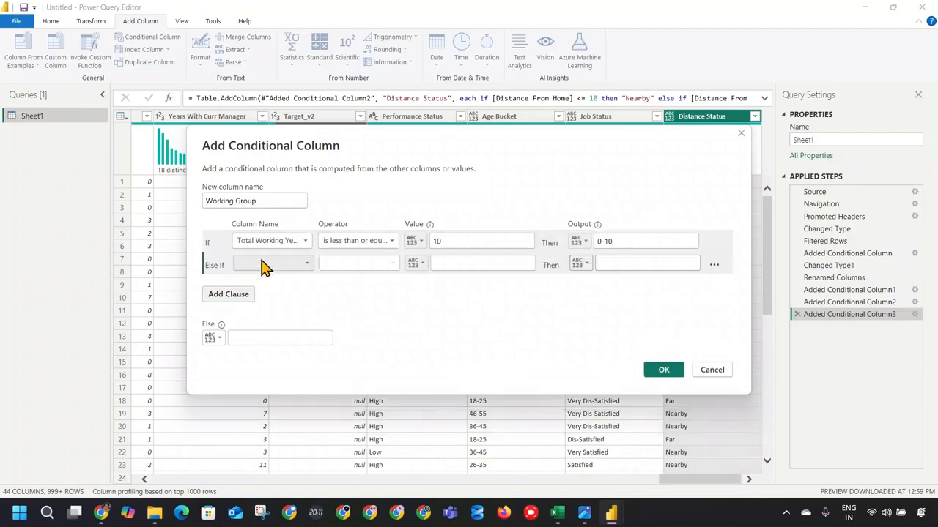
left_click(299, 265)
scroll(298, 253, "down", 5)
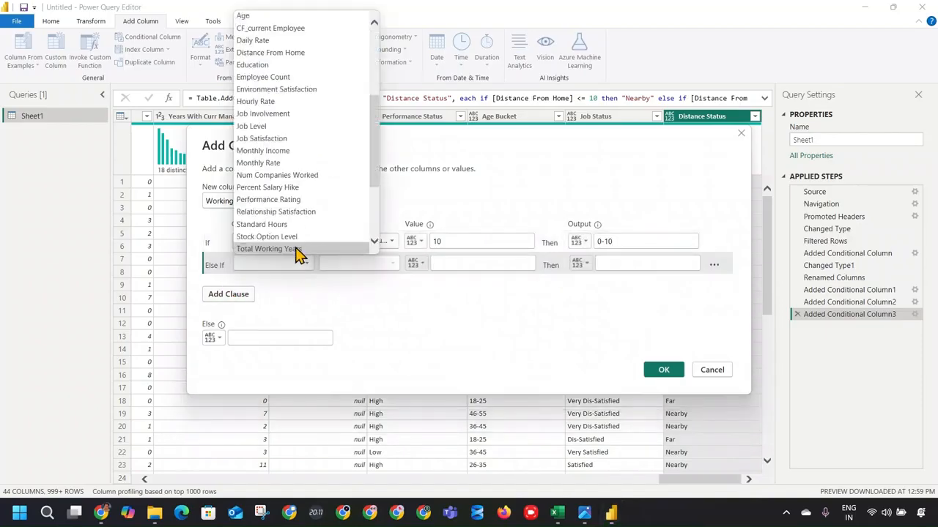
left_click(297, 249)
left_click(377, 265)
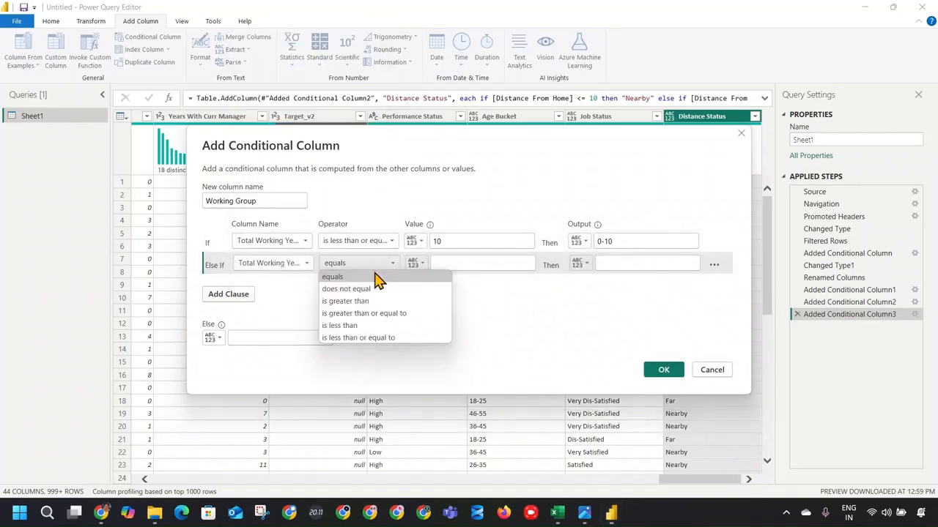
left_click(387, 338)
left_click(457, 262)
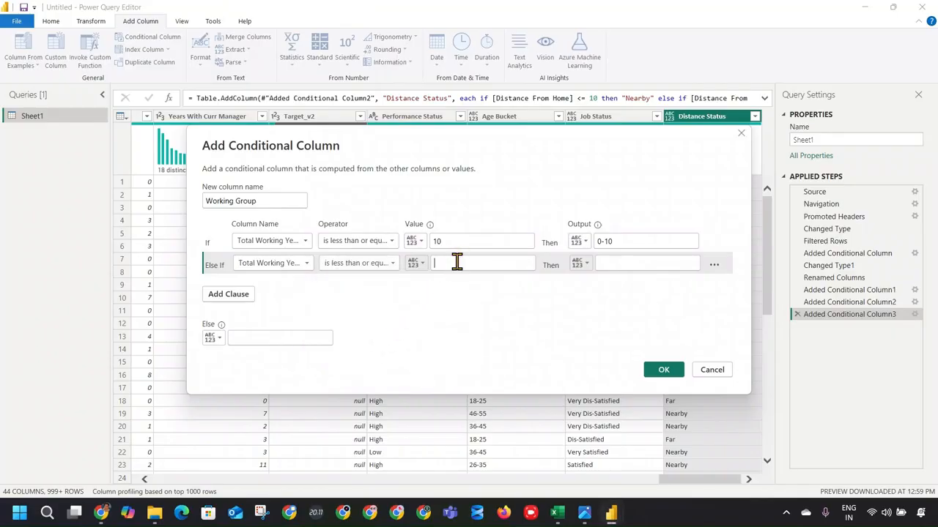
type("20")
left_click(639, 262)
type("11")
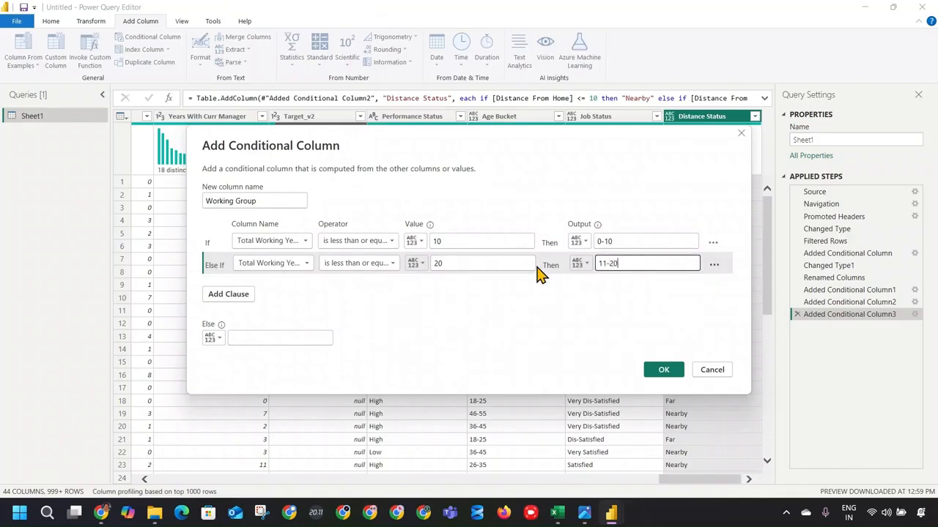
Add a third clause to Working Group that tests Total Working Years with the less than or equal to operator.
left_click(249, 293)
left_click(284, 289)
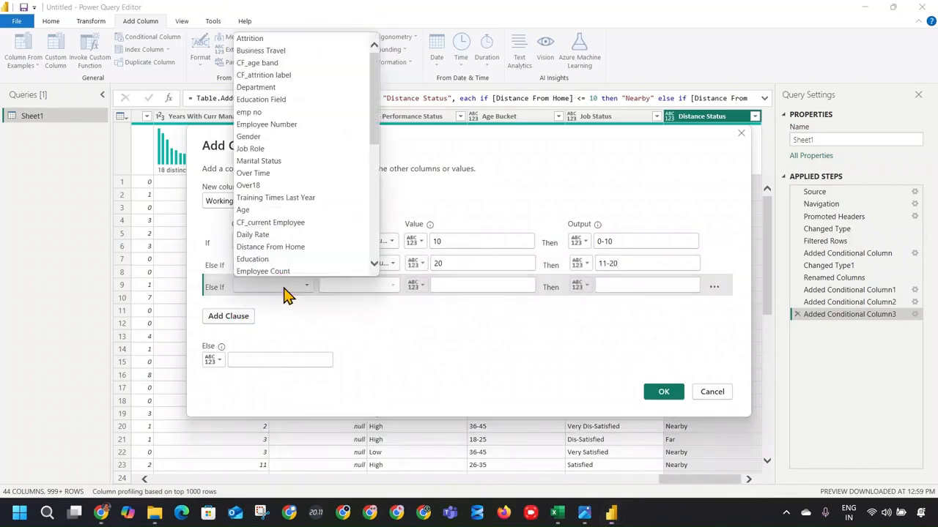
left_click(286, 271)
left_click(285, 287)
scroll(285, 274, "down", 5)
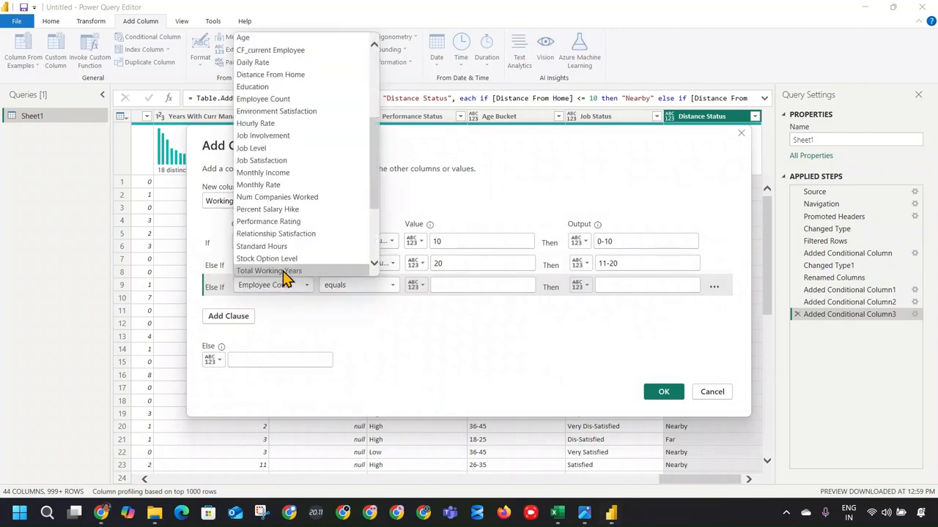
left_click(293, 273)
left_click(383, 292)
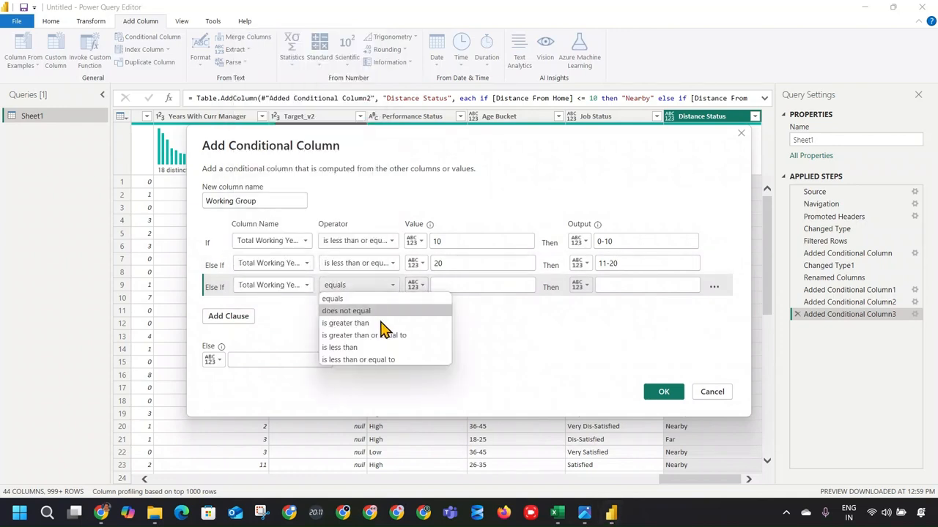
left_click(385, 370)
Set the third clause's comparison value to 30 and its output to 21-30.
left_click(442, 285)
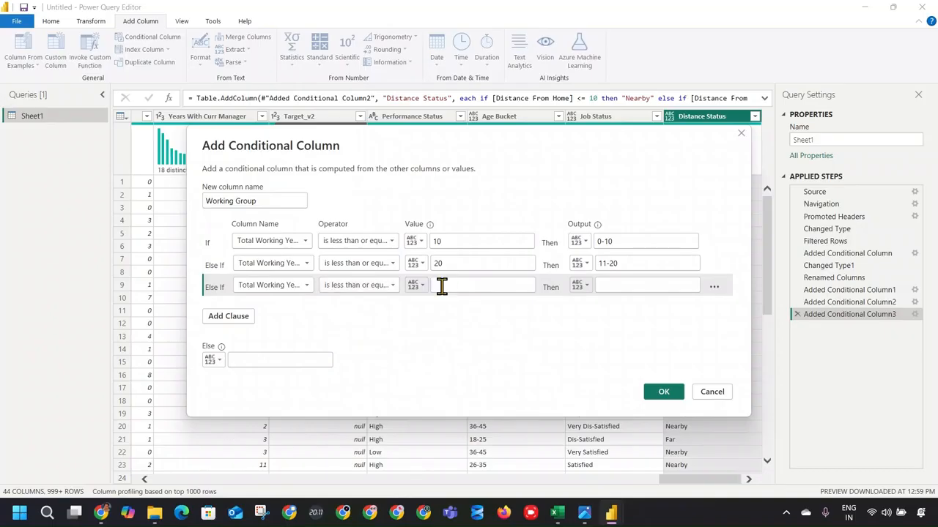
type("30")
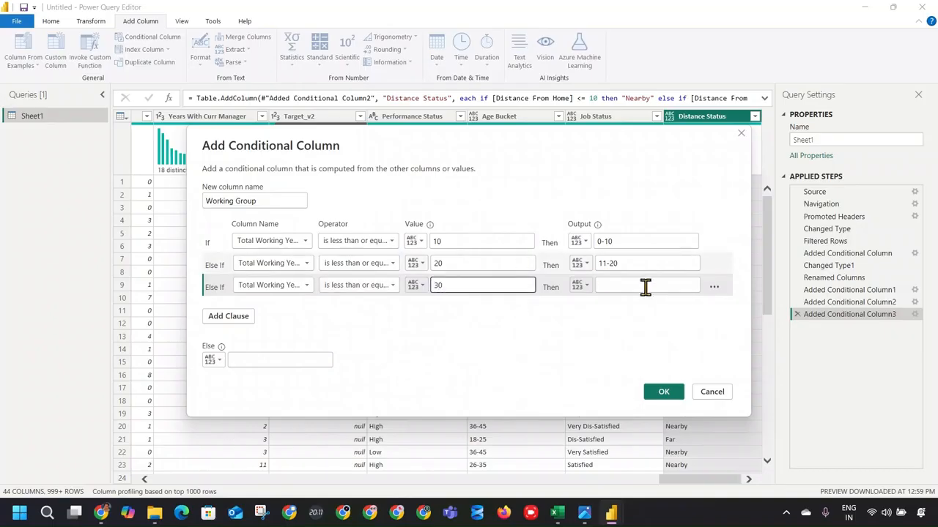
left_click(639, 285)
type("21-3")
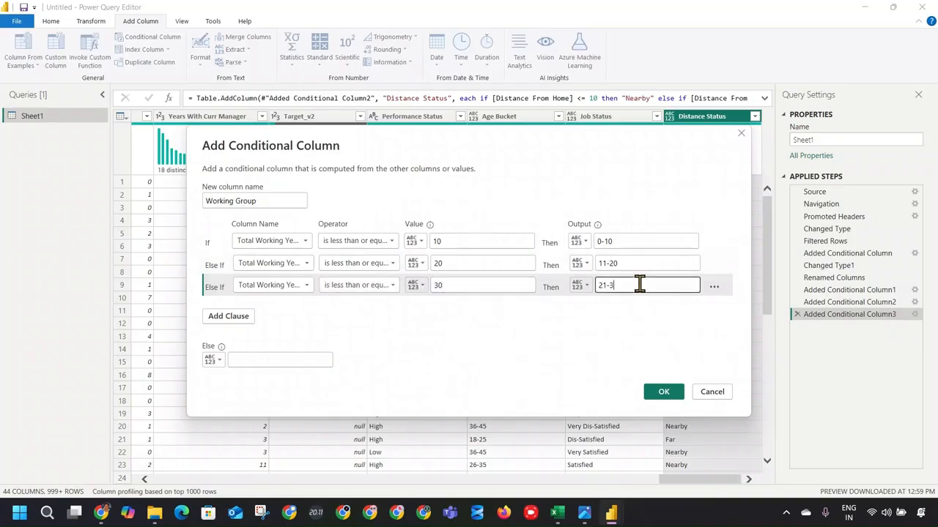
type("0")
Set the else output to 30P and create the Working Group column.
left_click(269, 357)
type("30P")
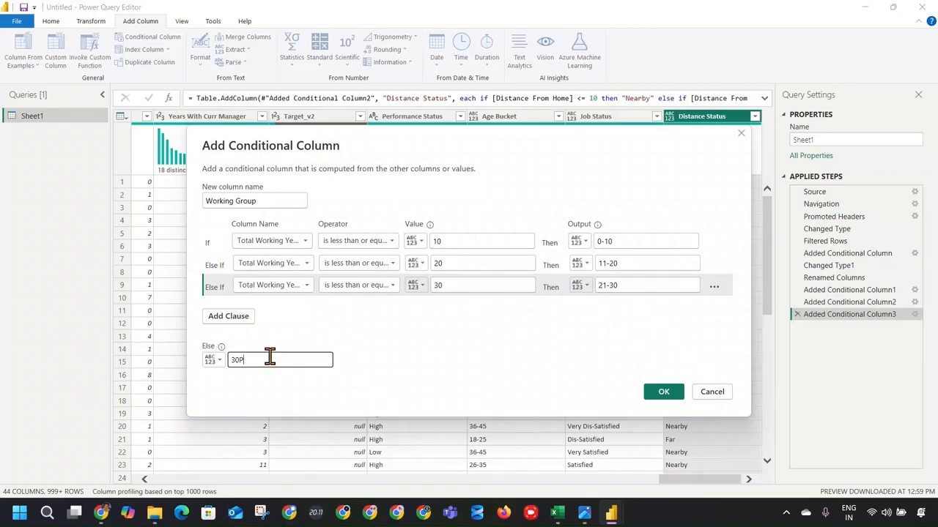
left_click(668, 392)
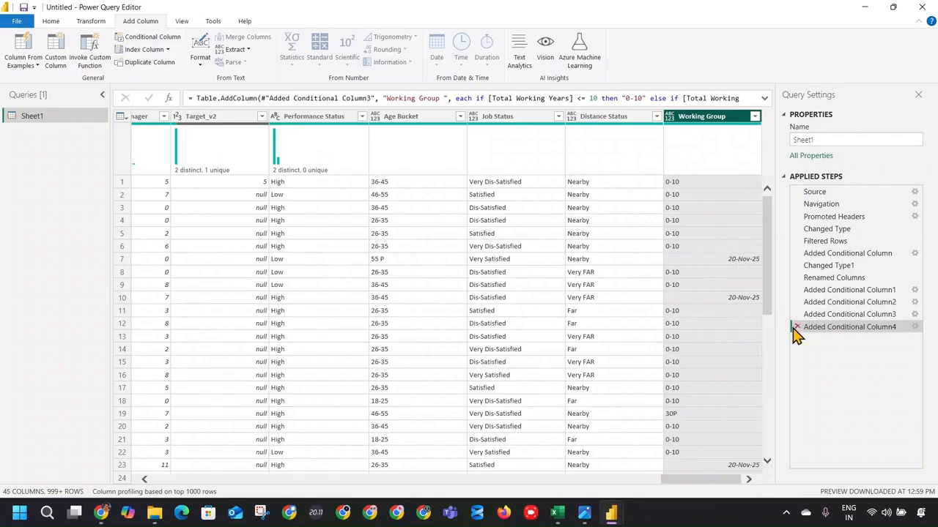
Reopen the Working Group conditional column and try the else output '30P with a leading apostrophe.
double_click(822, 330)
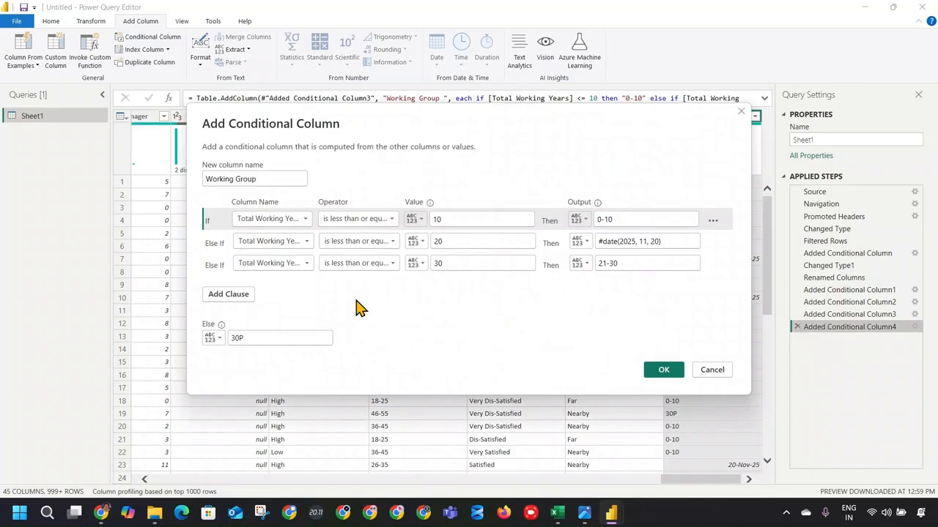
left_click(247, 338)
key("BackSpace")
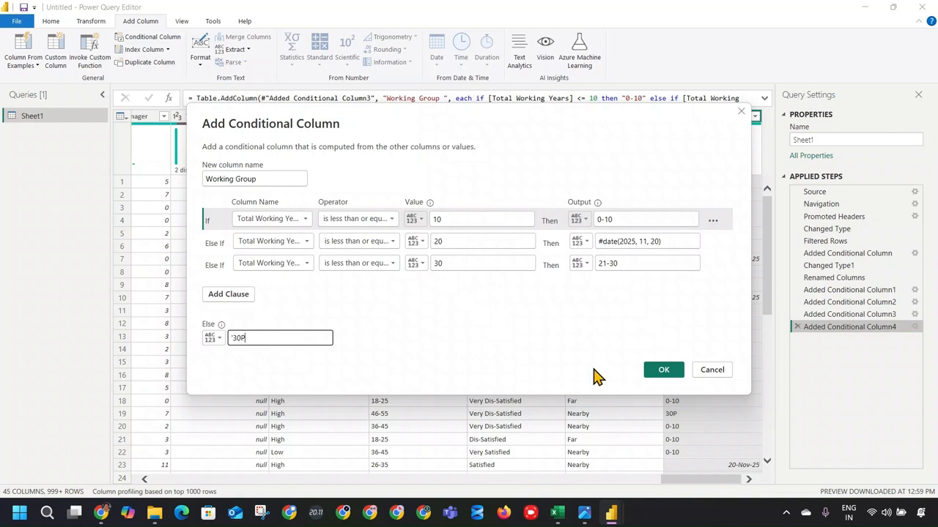
left_click(647, 371)
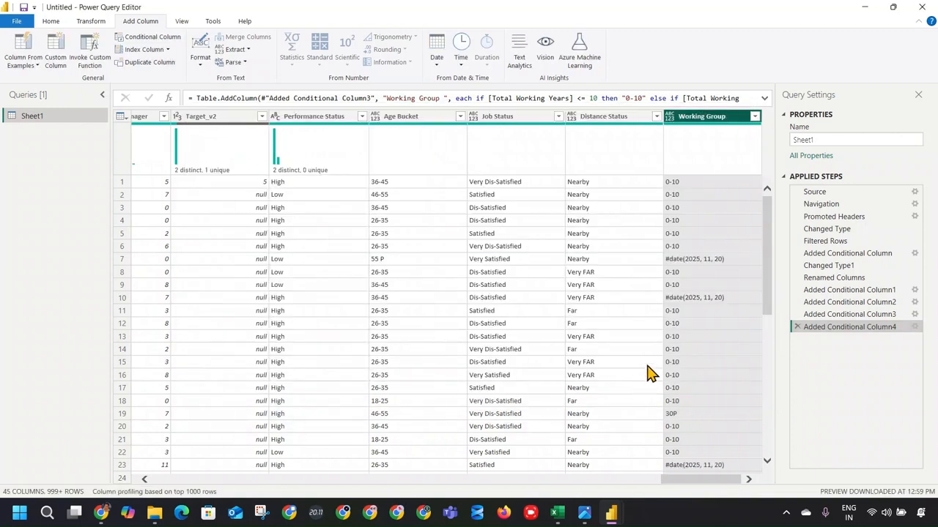
Try to replace the date expression in Working Group's second clause output with 11-20.
left_click(817, 329)
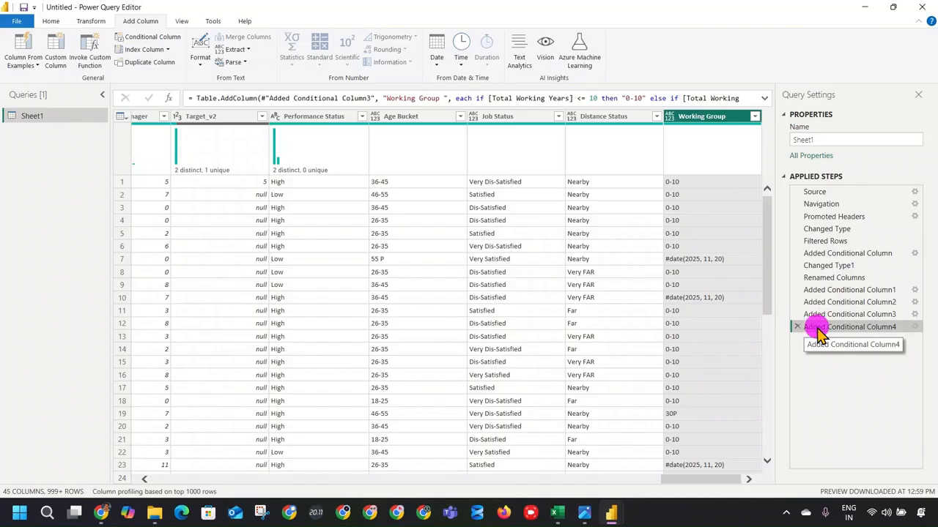
left_click(304, 338)
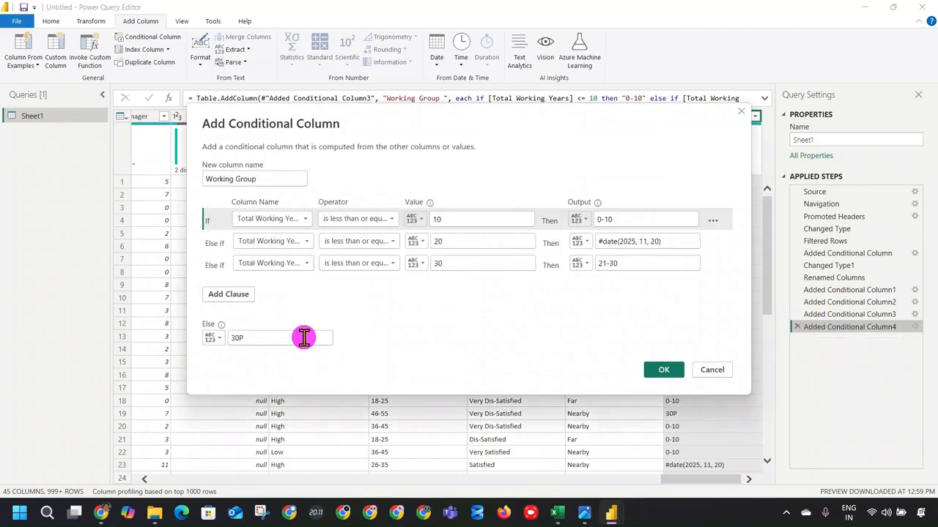
double_click(226, 338)
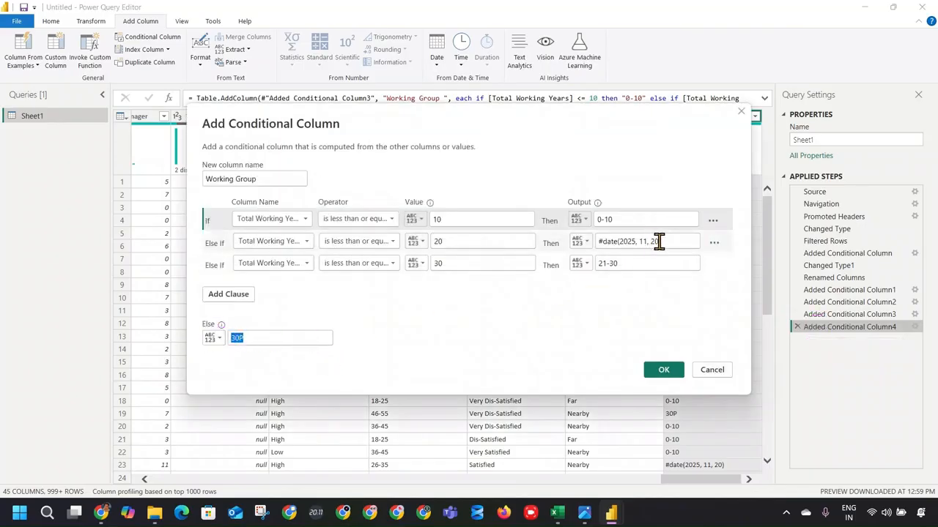
left_click_drag(659, 242, 548, 237)
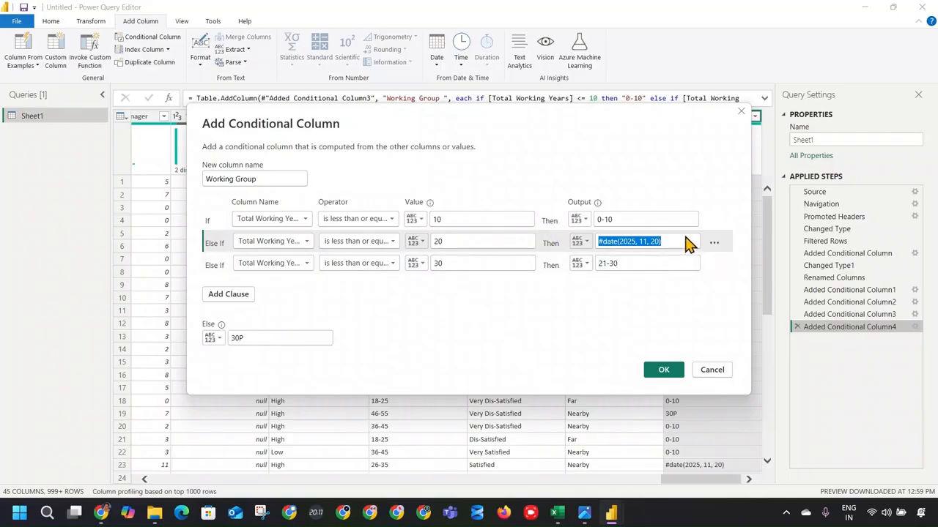
type("11-20")
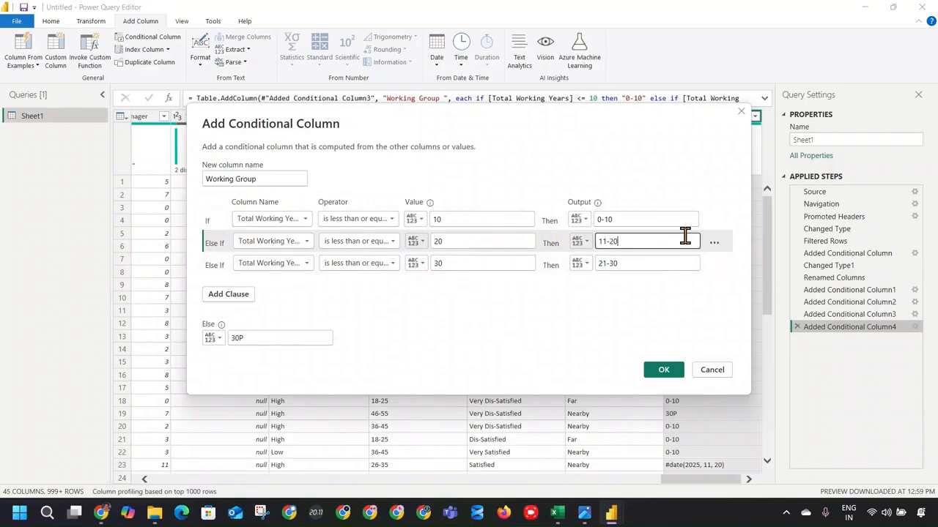
left_click(664, 370)
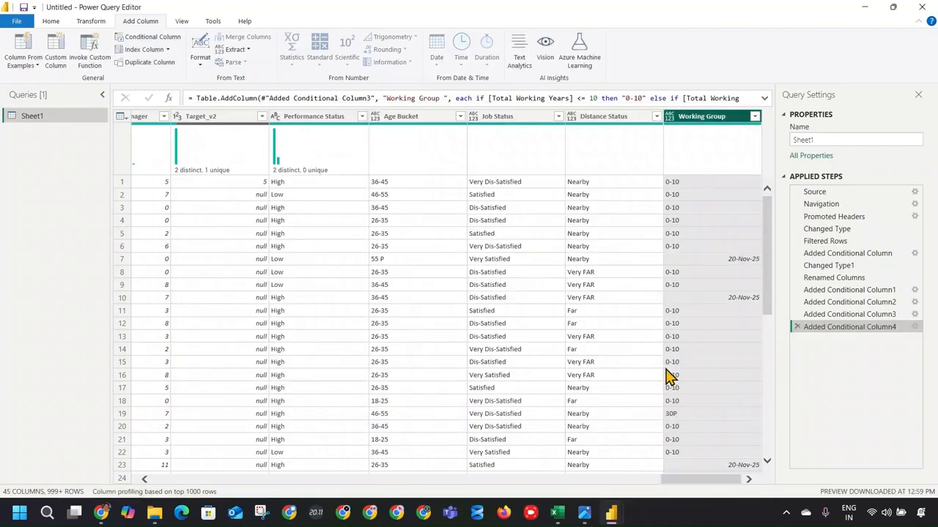
Set the second clause's output in Working Group to '11-20, with a leading apostrophe to force text.
left_click(842, 332)
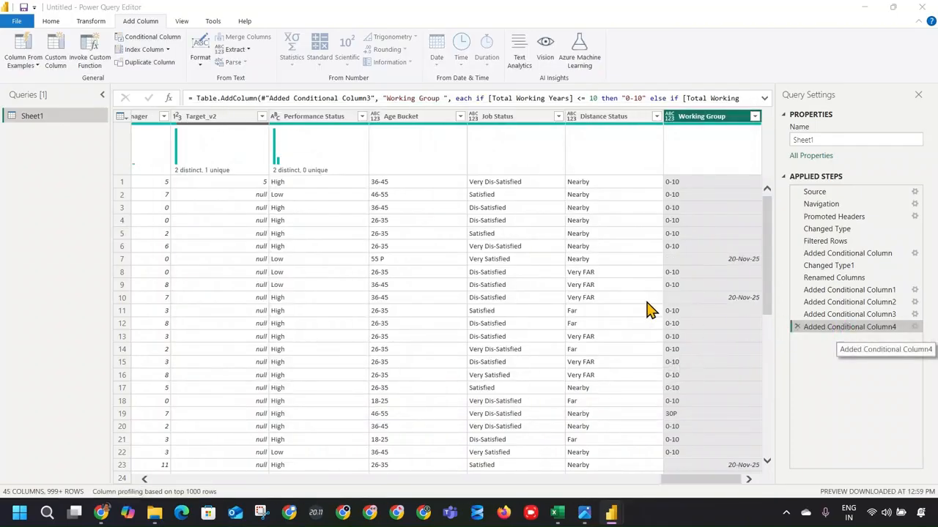
left_click_drag(599, 242, 702, 249)
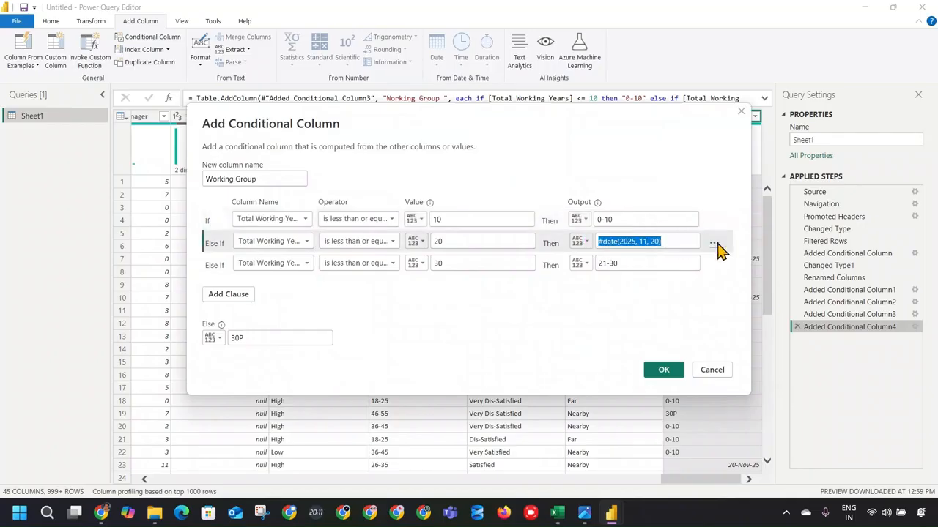
key("BackSpace")
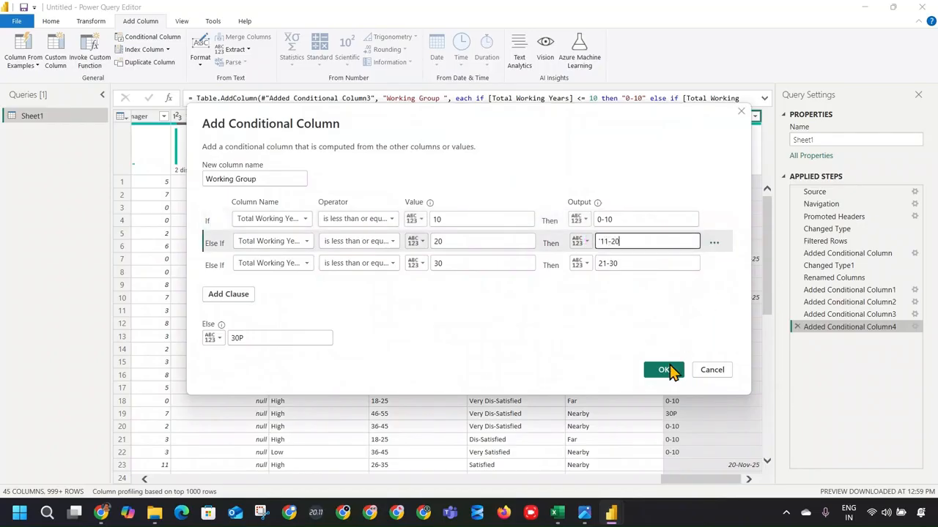
left_click(664, 370)
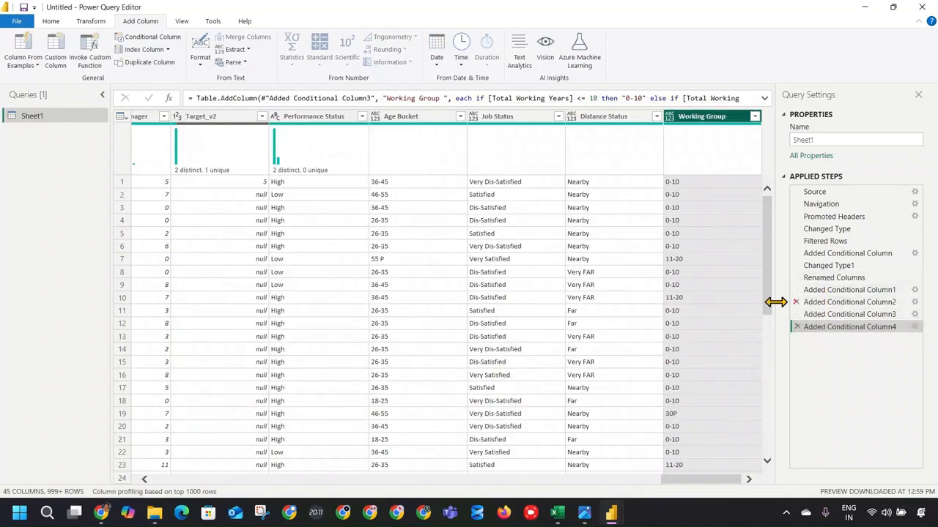
Check the Age Bucket values in the column's filter list, and change Working Group's else output to 30 P.
scroll(425, 398, "down", 4)
scroll(425, 397, "up", 4)
left_click(462, 120)
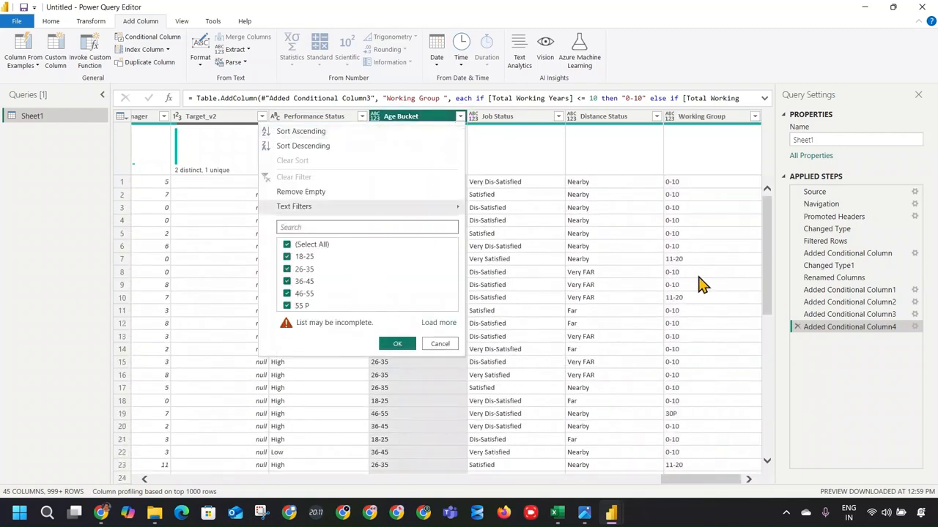
left_click(860, 331)
double_click(861, 331)
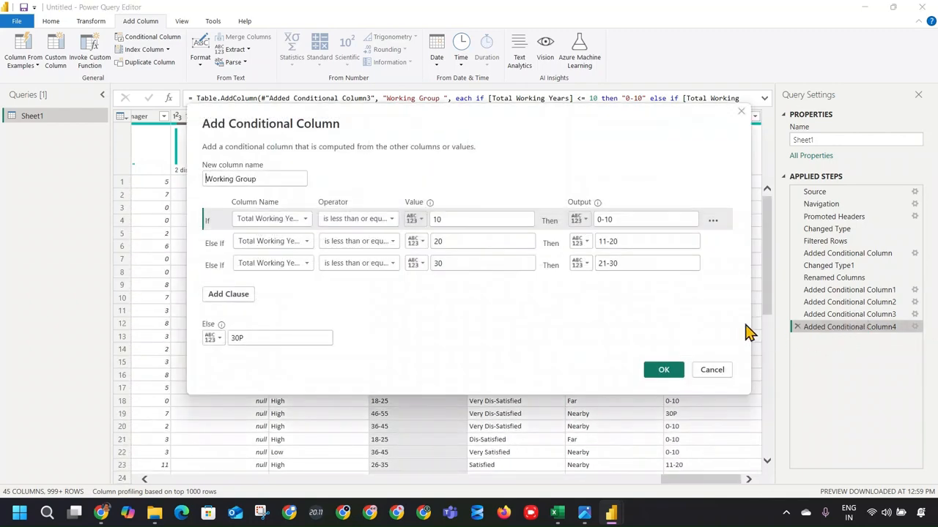
left_click(241, 335)
left_click(660, 371)
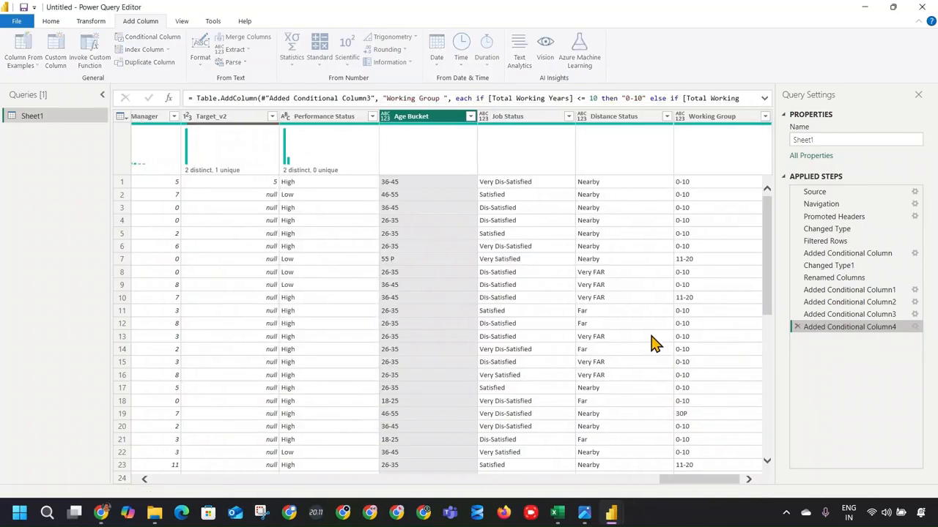
Replace the date expression in the second clause of Working Group with the text output '11-20 and apply it.
double_click(846, 331)
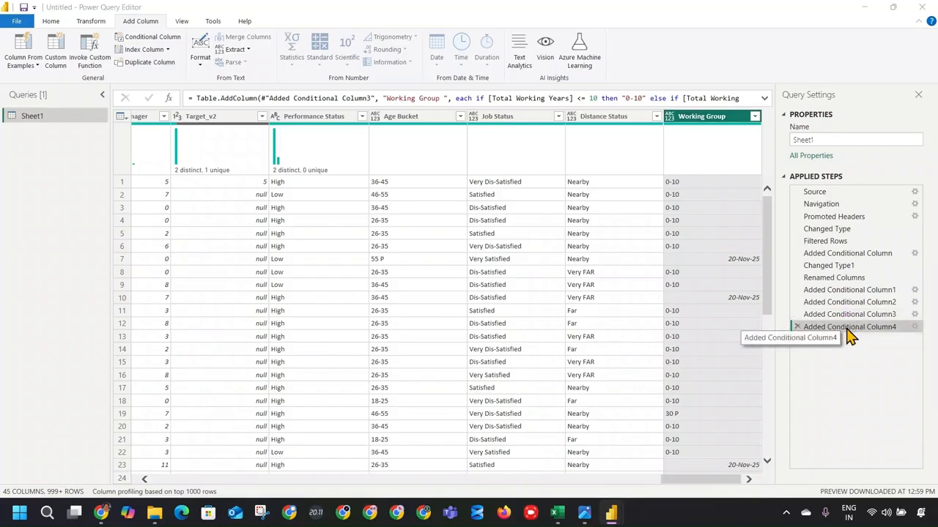
left_click_drag(659, 242, 548, 227)
key("BackSpace")
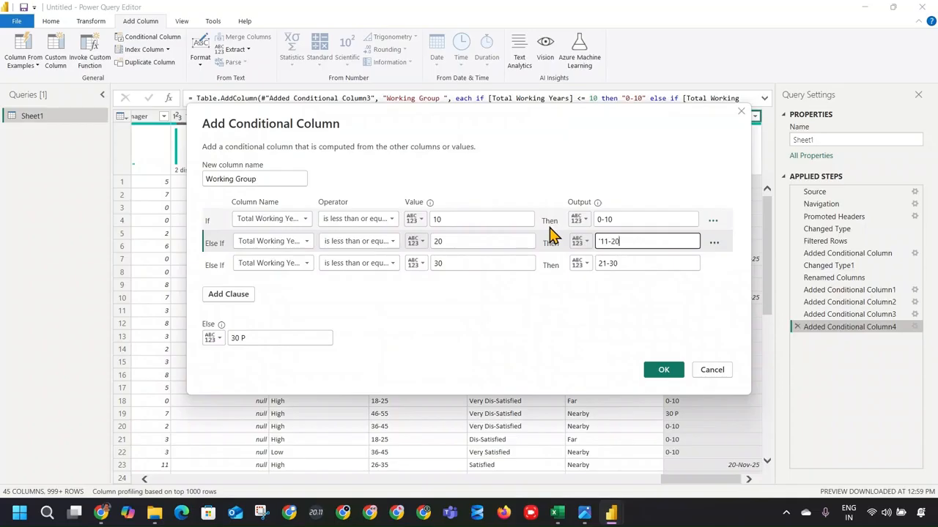
left_click(663, 369)
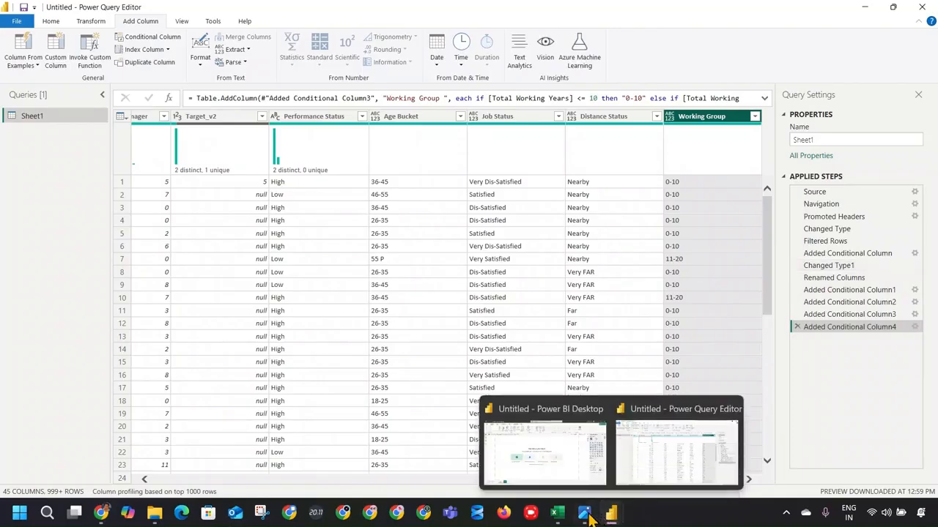
Switch to the HR_Transform Data query in Excel, examine its added status and group columns, and return to Power BI's query editor.
left_click(557, 513)
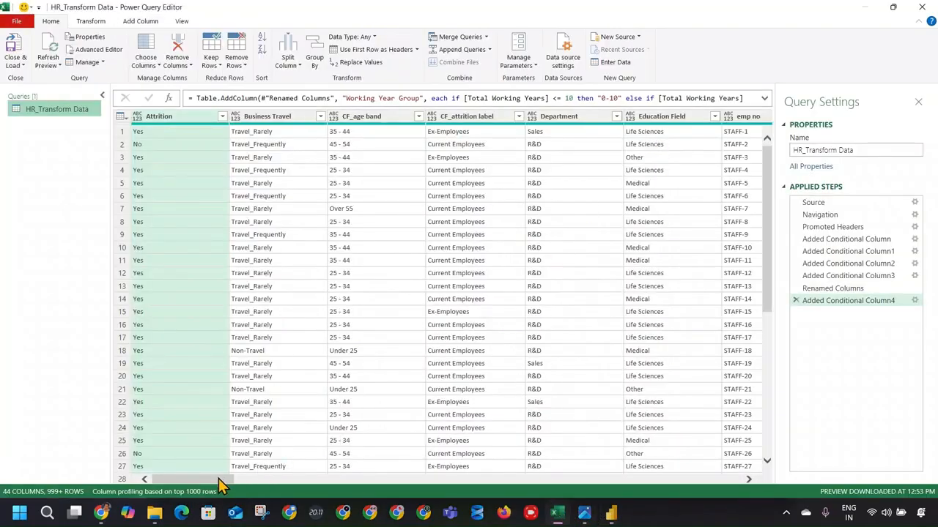
left_click_drag(219, 484, 747, 491)
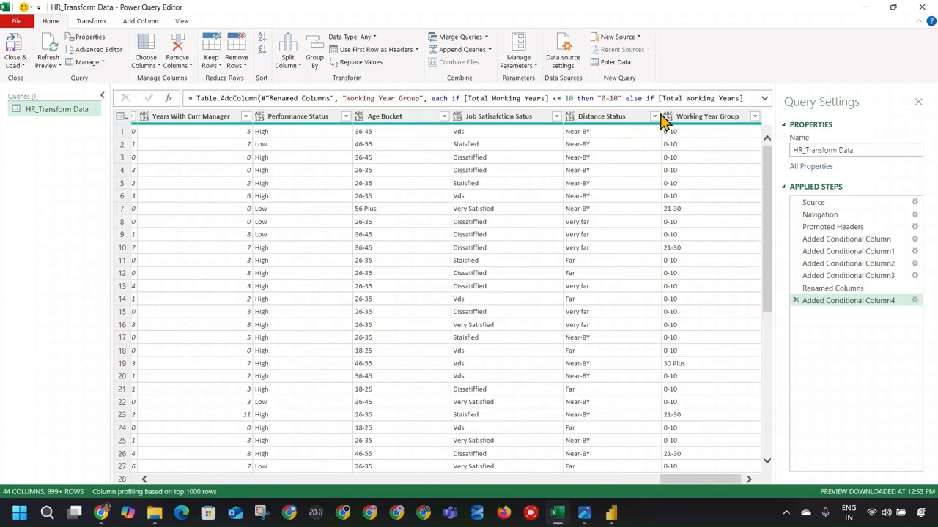
left_click(921, 11)
left_click(865, 24)
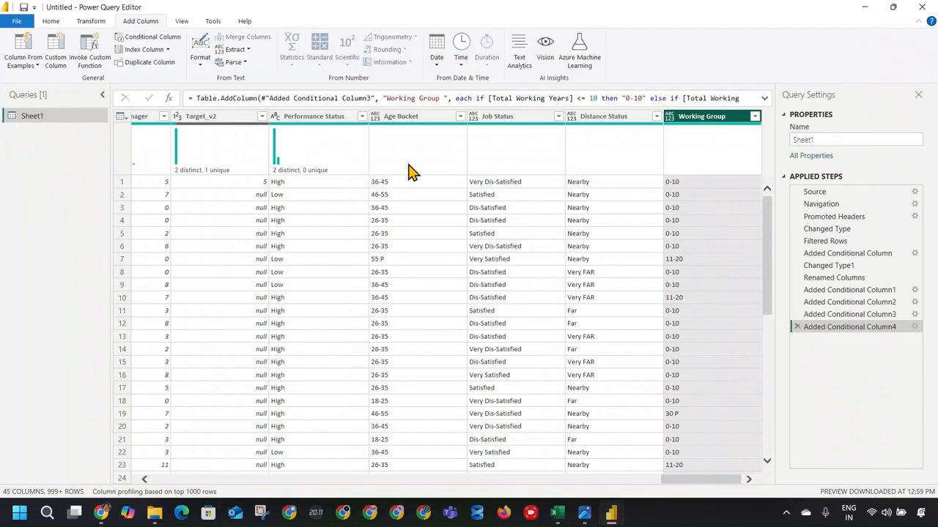
Rename the Sheet1 query as HR Raw Data, then close the query editor and apply the changes to the report.
double_click(66, 119)
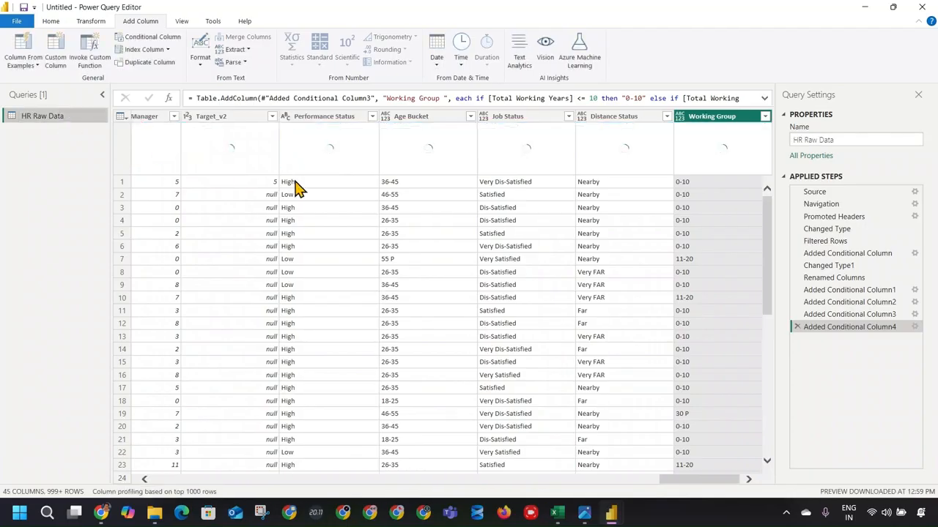
left_click_drag(670, 480, 126, 478)
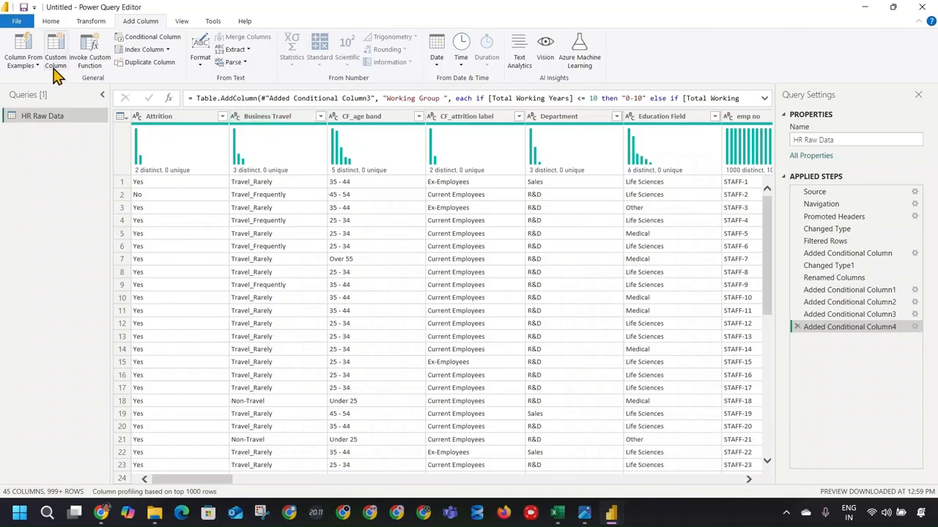
left_click(51, 22)
left_click(19, 65)
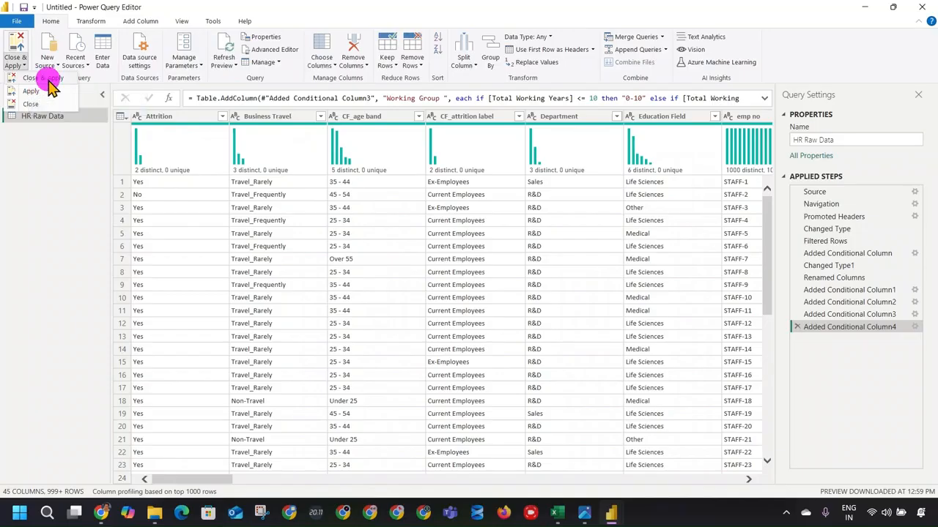
left_click(30, 103)
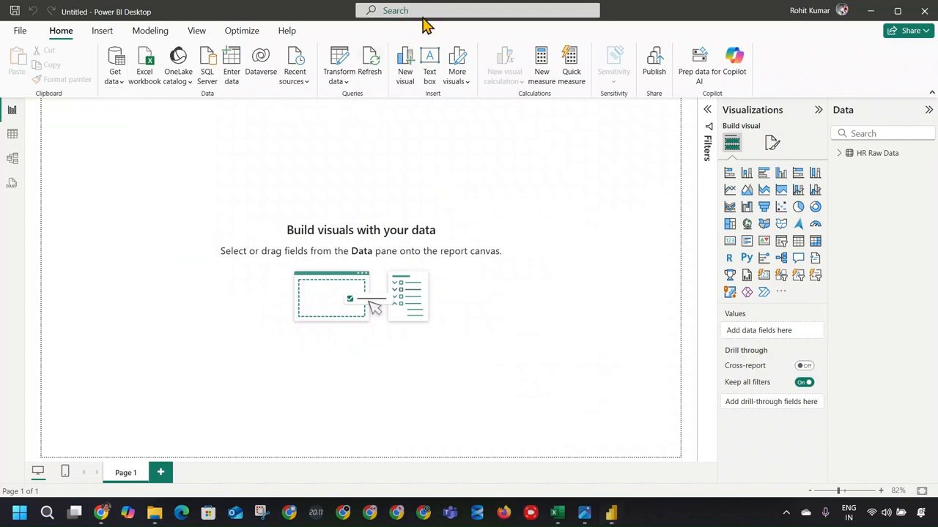
Collapse the Visualizations and Data panes to give the report canvas more room.
left_click(818, 110)
left_click(928, 109)
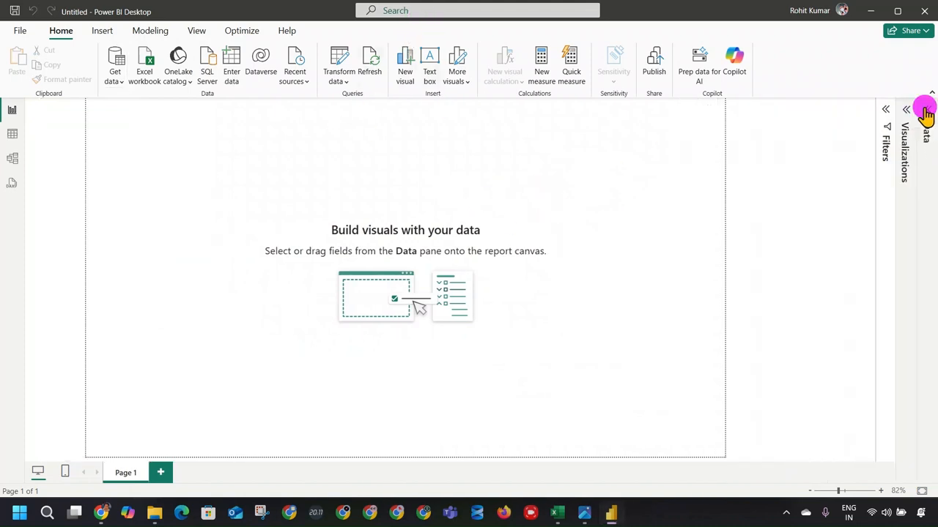
left_click(14, 11)
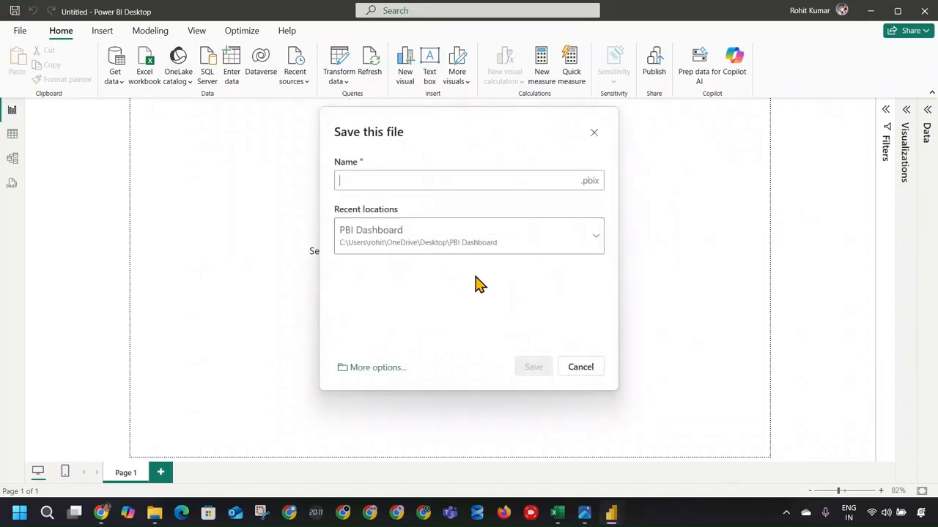
left_click(486, 237)
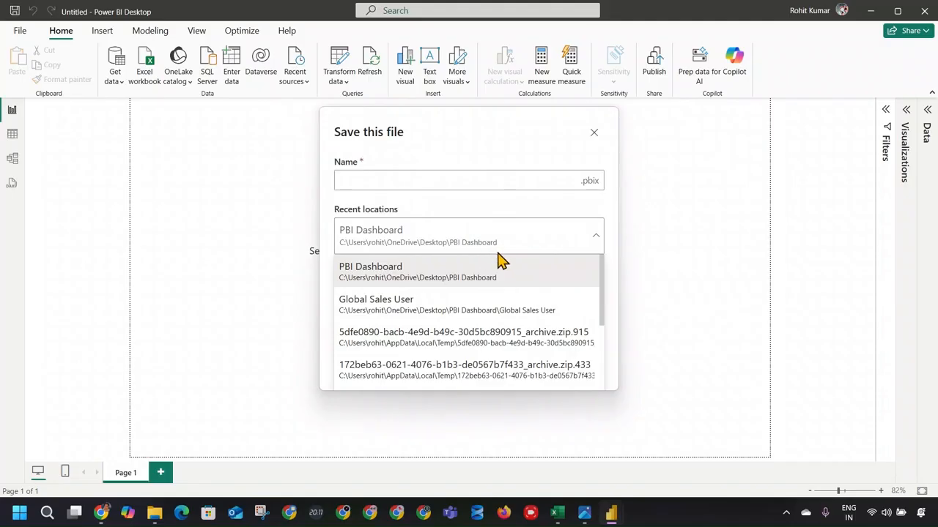
left_click(496, 250)
left_click(580, 364)
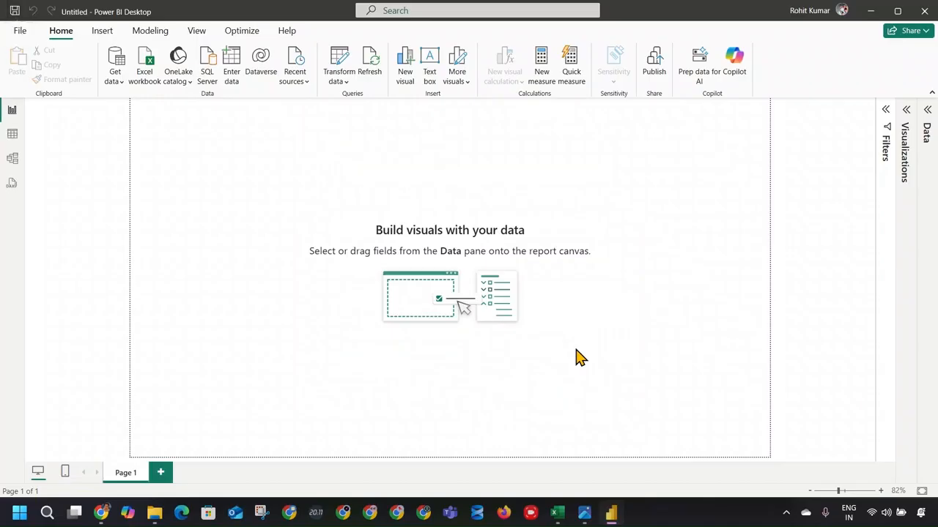
Save the report as HR Et aug 2025 in folder 1 of HR Dataset, browsing this device for the location.
key("ctrl+s")
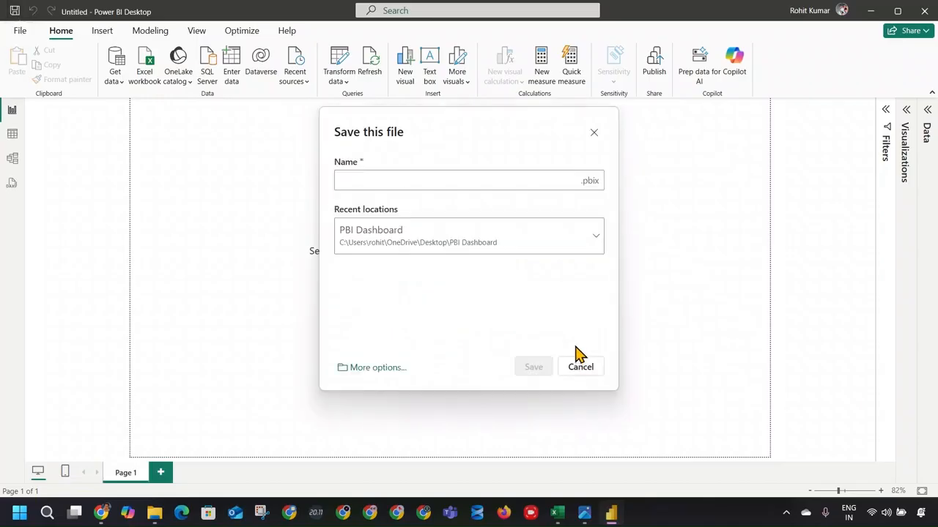
left_click(389, 368)
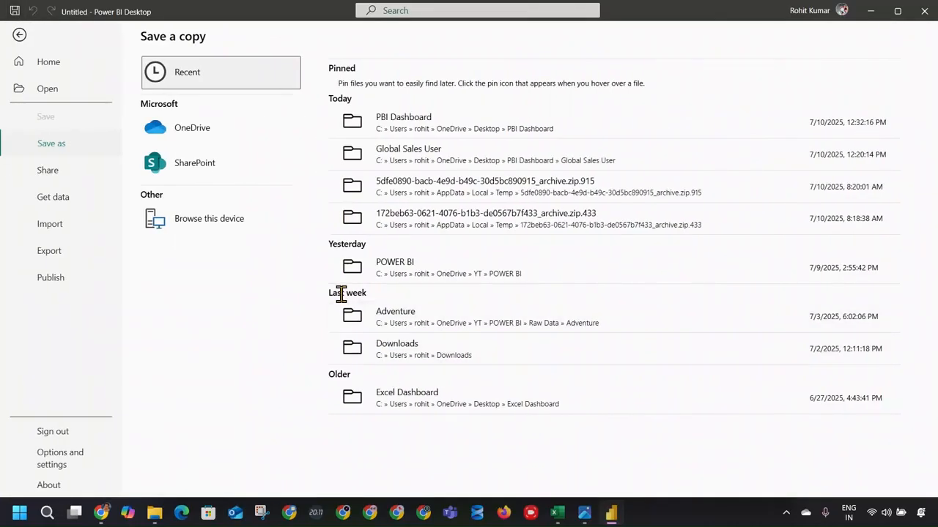
left_click(224, 230)
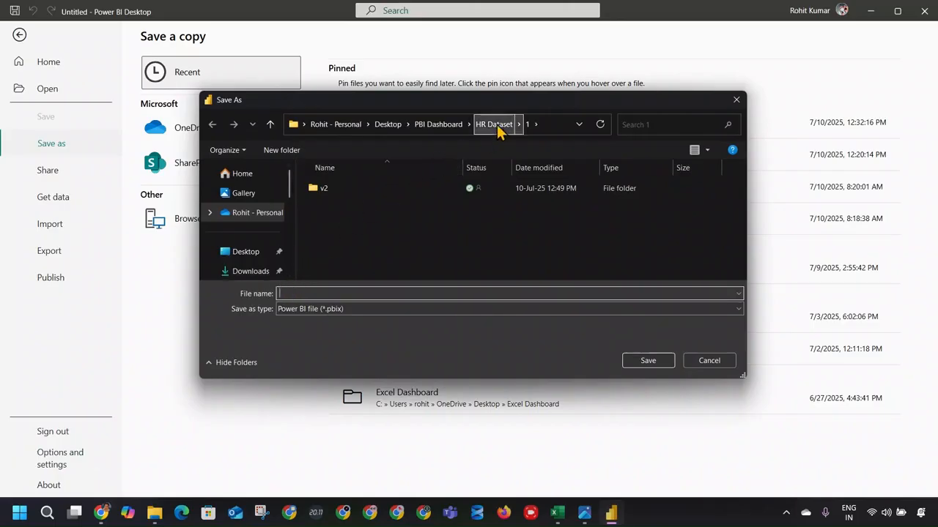
left_click(384, 294)
type("H")
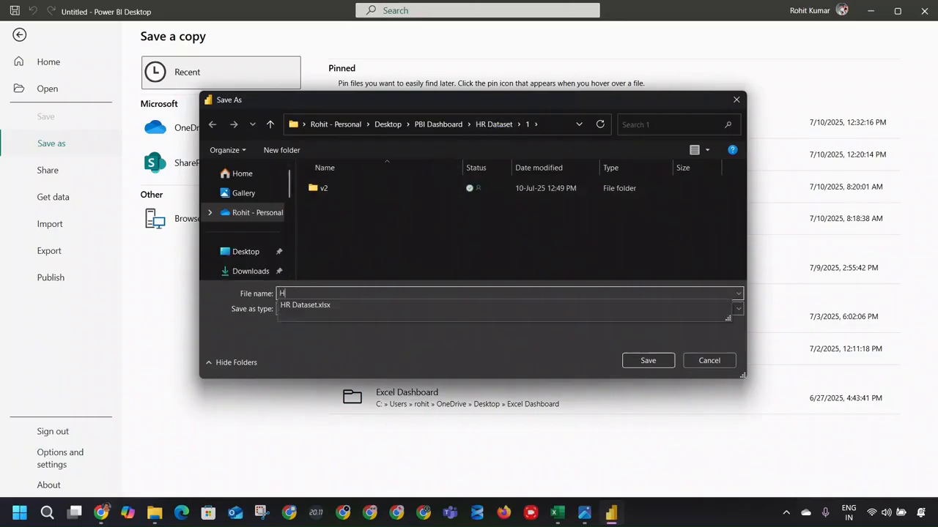
type("R Et aug 2025")
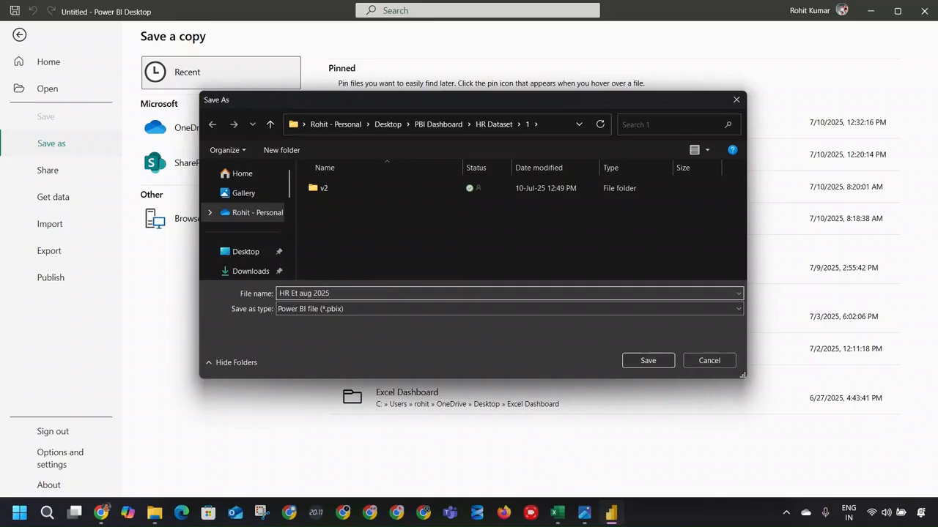
key("Return")
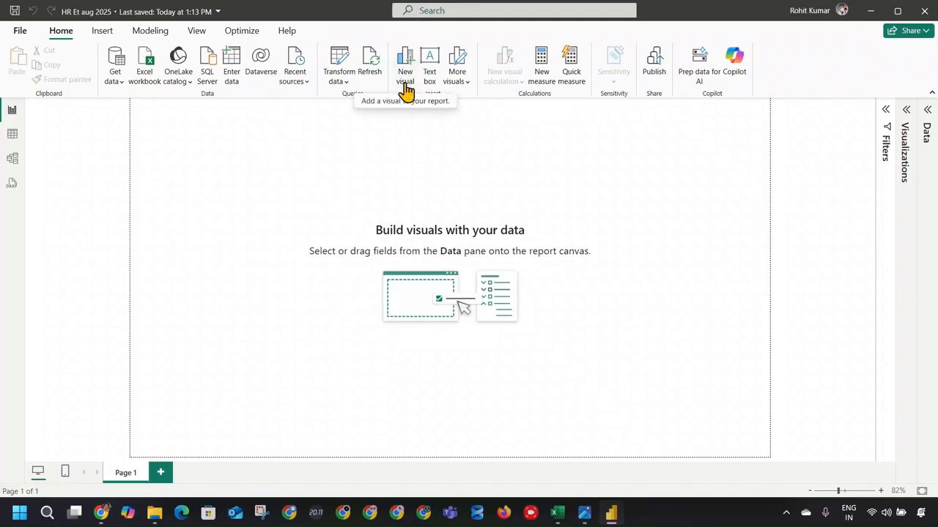
Set the report page's canvas background to black with 14% transparency.
left_click(904, 111)
left_click(861, 143)
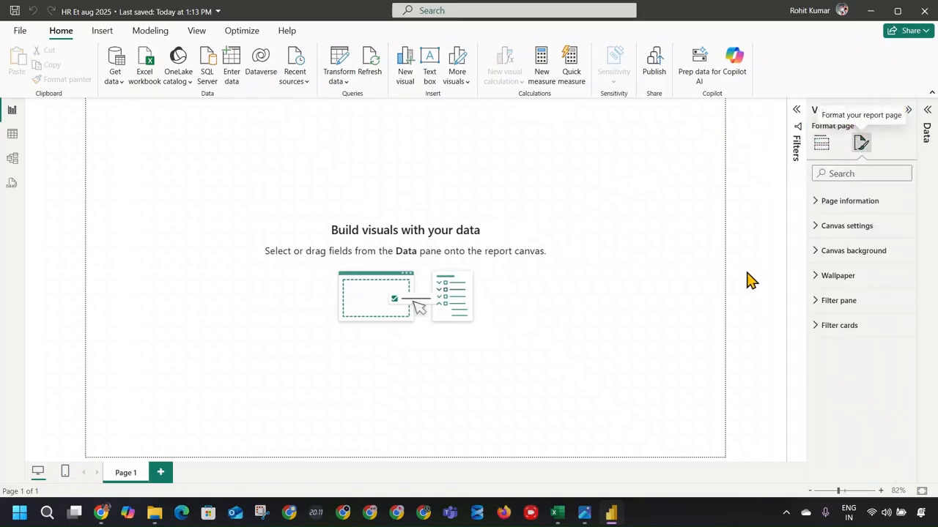
left_click(830, 251)
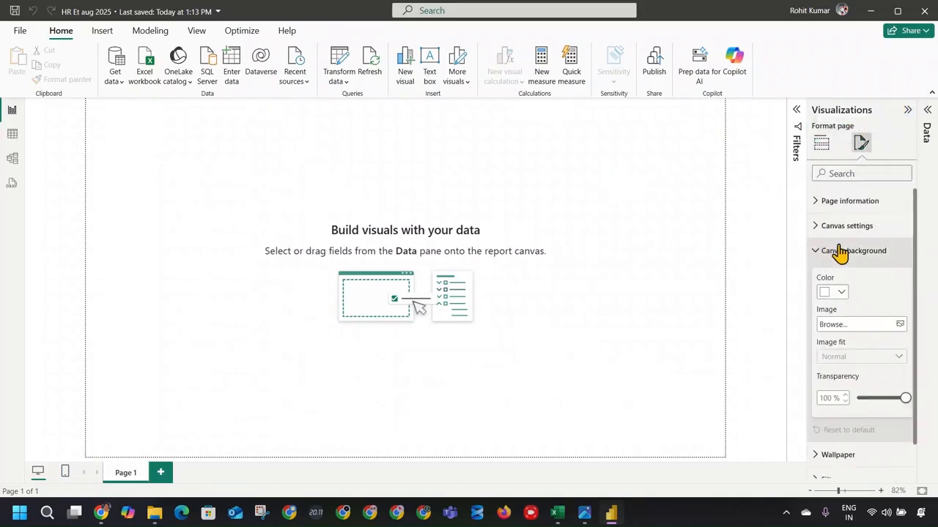
left_click(841, 293)
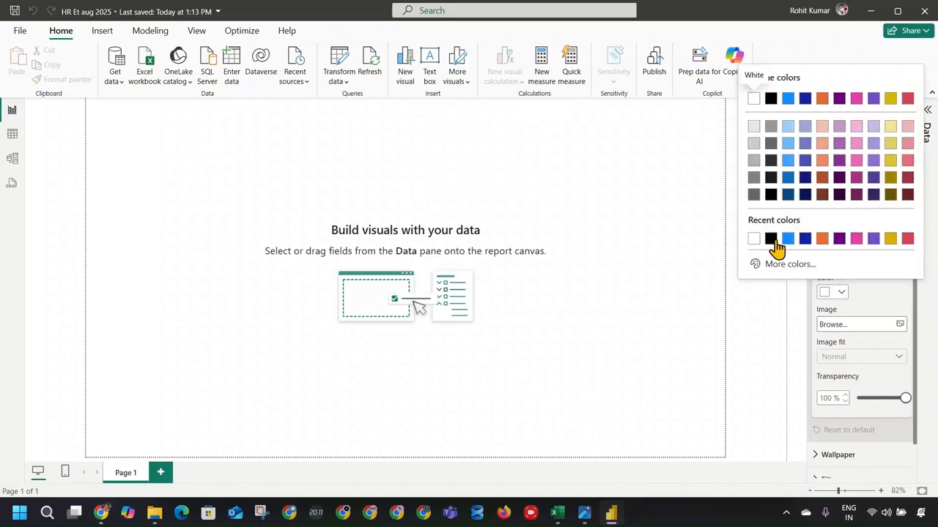
left_click(777, 242)
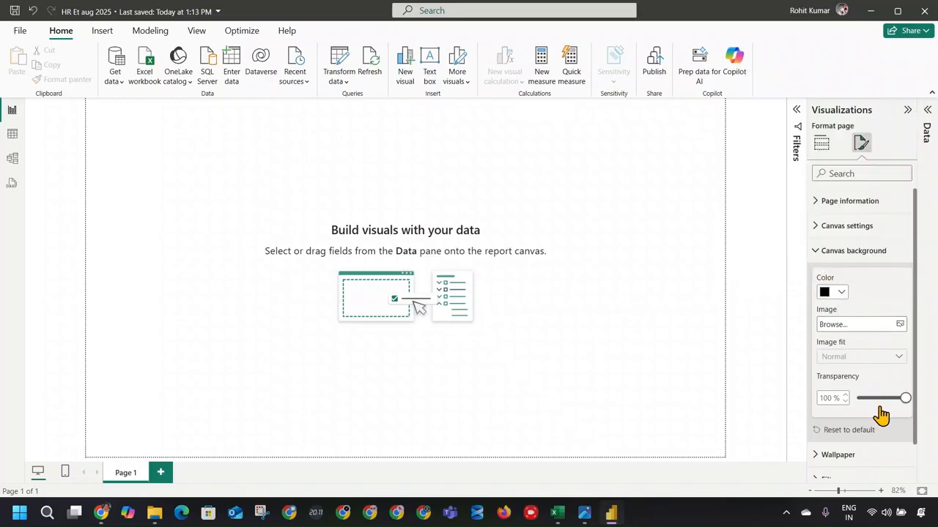
left_click_drag(906, 398, 865, 400)
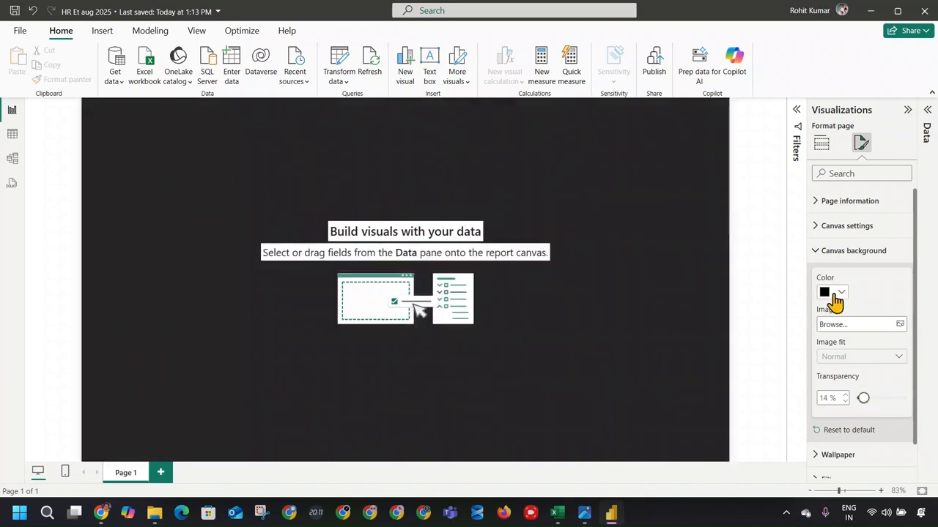
Change the canvas background to light grey (#CCCCCC) and set its transparency to 20%.
left_click(837, 293)
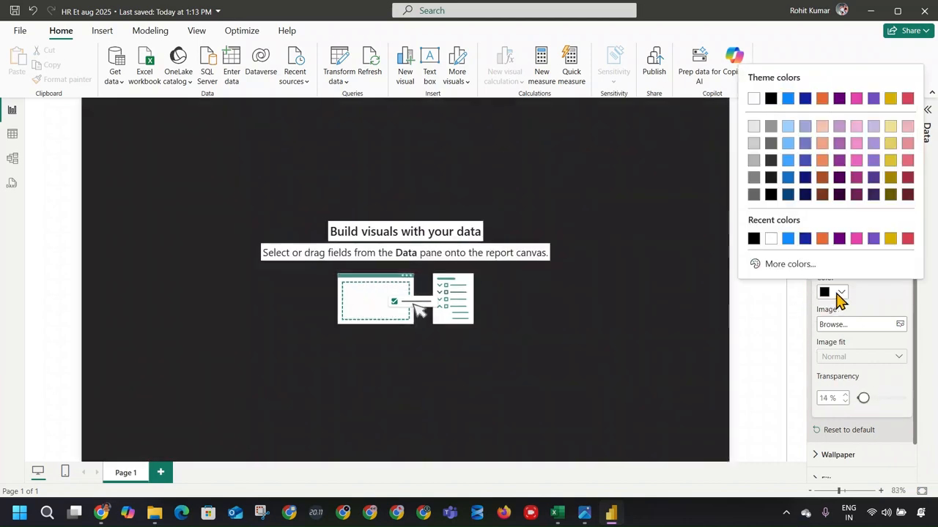
left_click(754, 142)
left_click_drag(863, 398, 865, 400)
Give the canvas background a custom pale yellow colour, #F7F1A6.
left_click(839, 293)
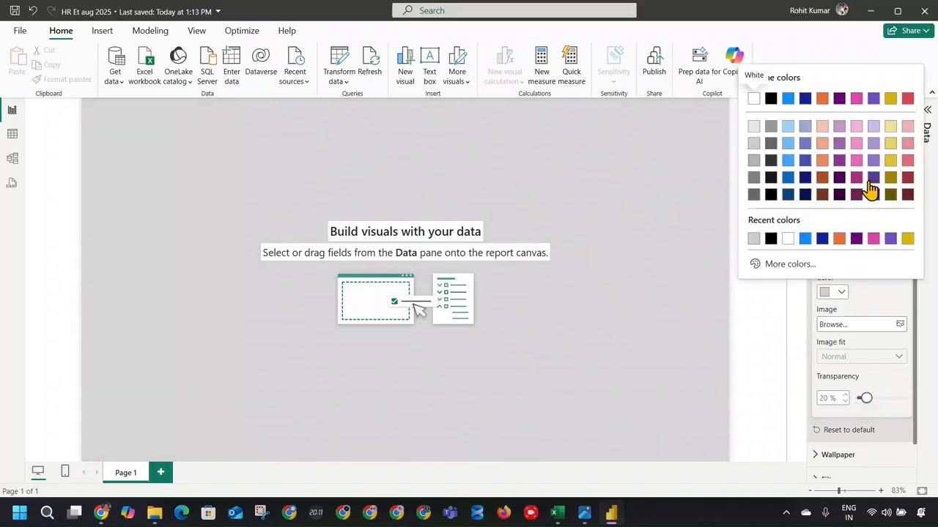
left_click(784, 265)
left_click(775, 222)
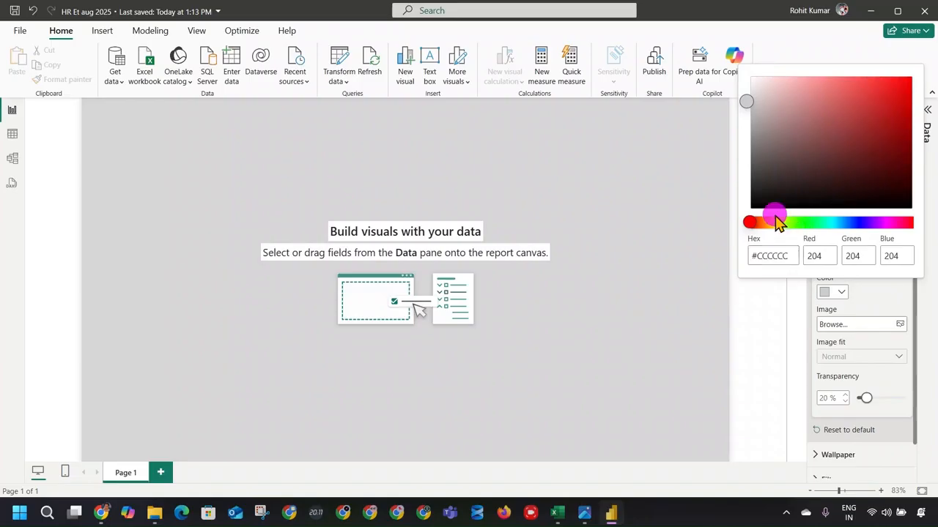
left_click_drag(807, 114, 804, 88)
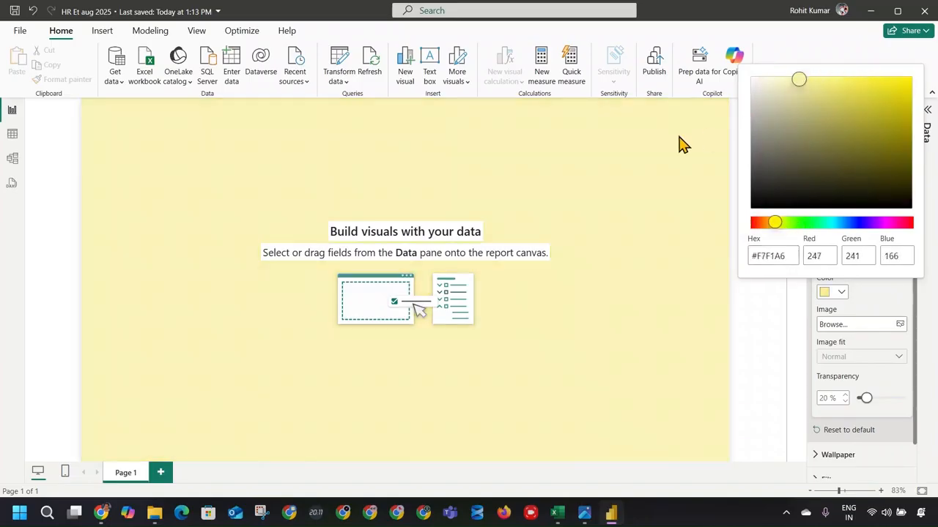
left_click(623, 138)
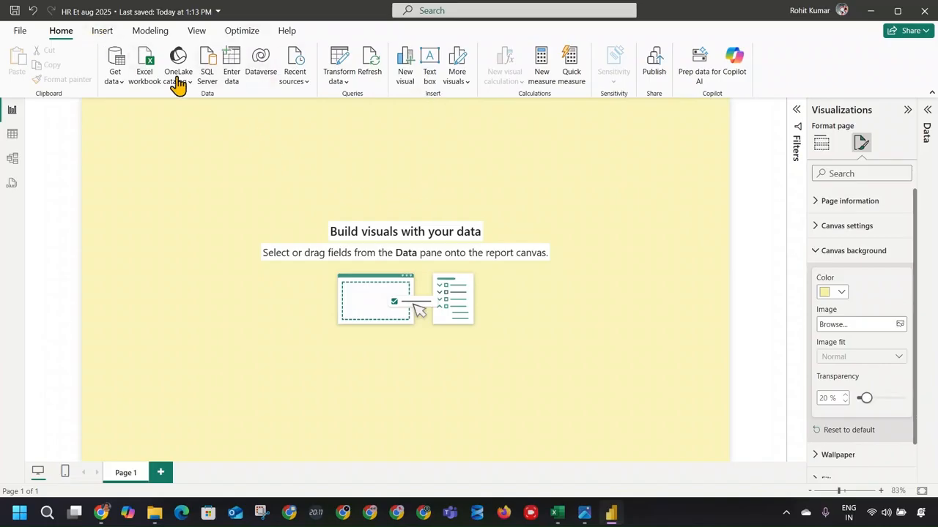
Try a rectangle shape stretched over the whole page, and delete it.
left_click(101, 33)
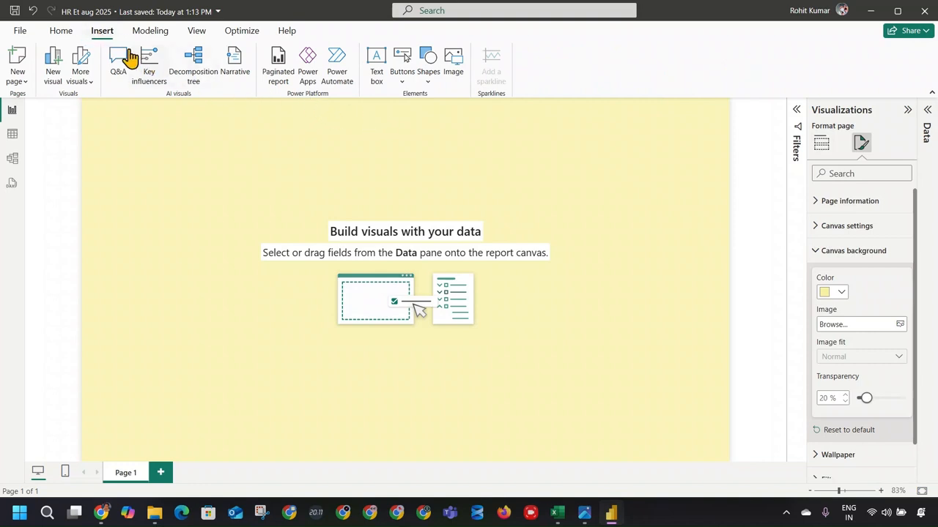
left_click(403, 80)
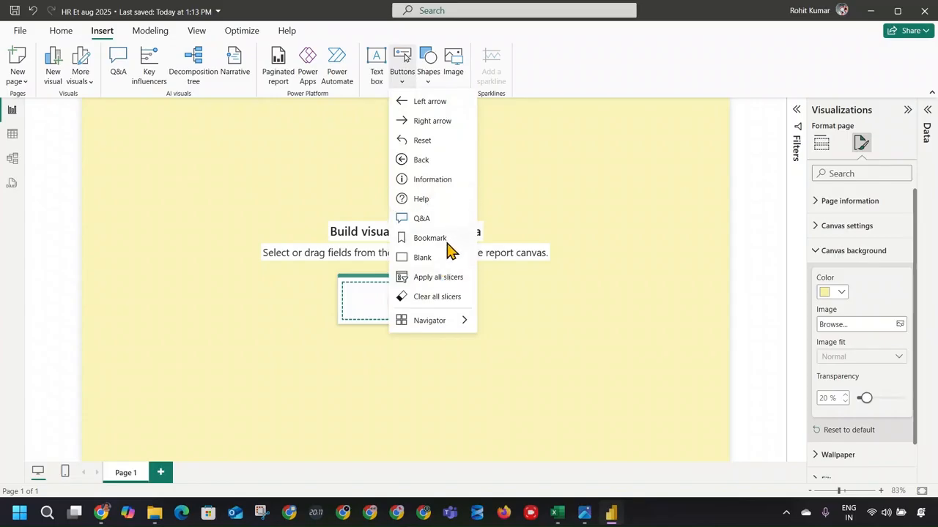
left_click(428, 68)
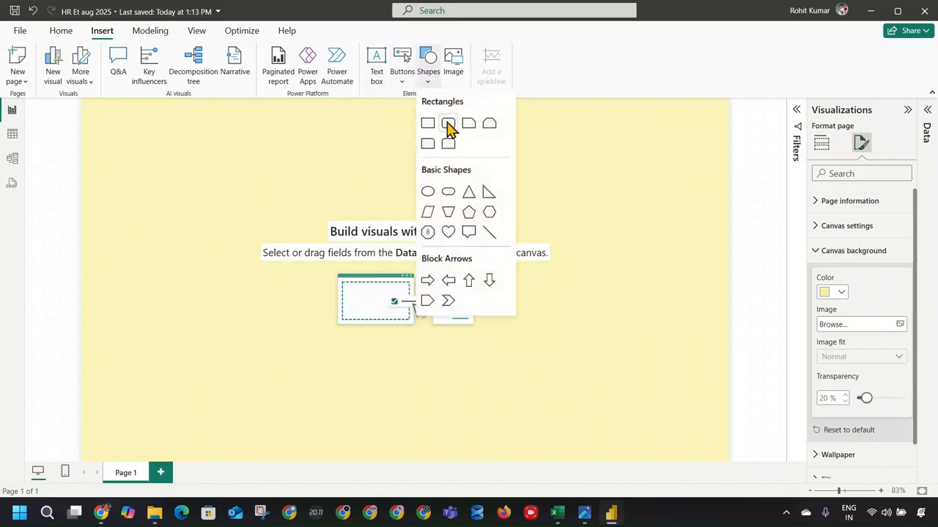
left_click(447, 125)
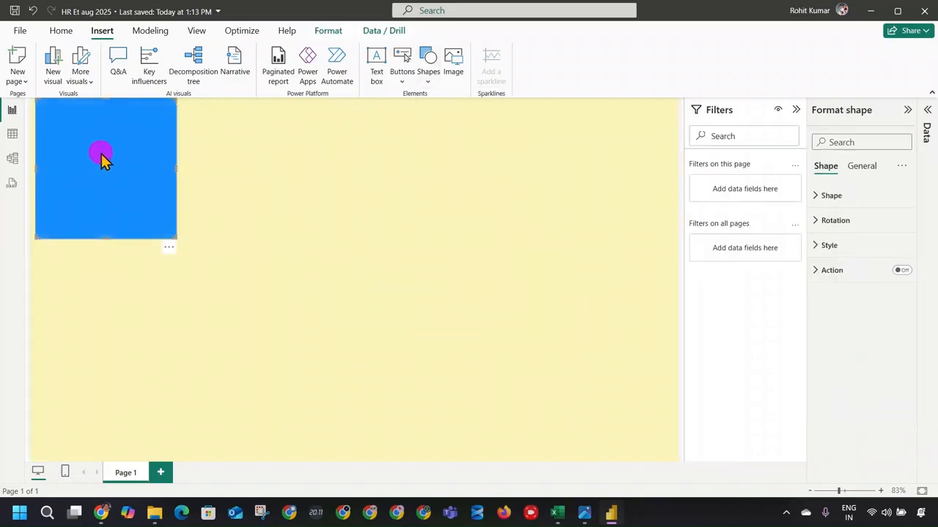
left_click_drag(101, 155, 96, 154)
left_click_drag(170, 236, 679, 476)
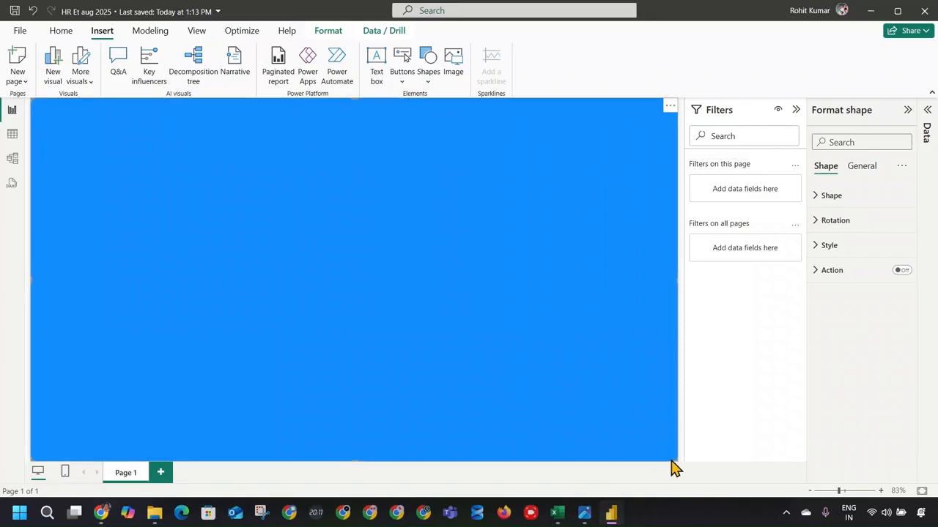
key("Delete")
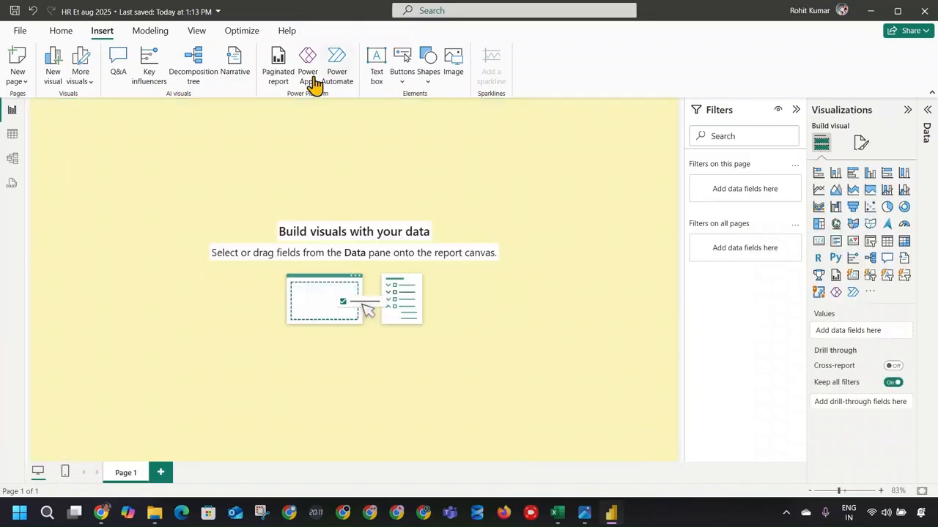
Insert a rounded rectangle and stretch it into a wide header banner along the page's upper edge.
left_click(431, 84)
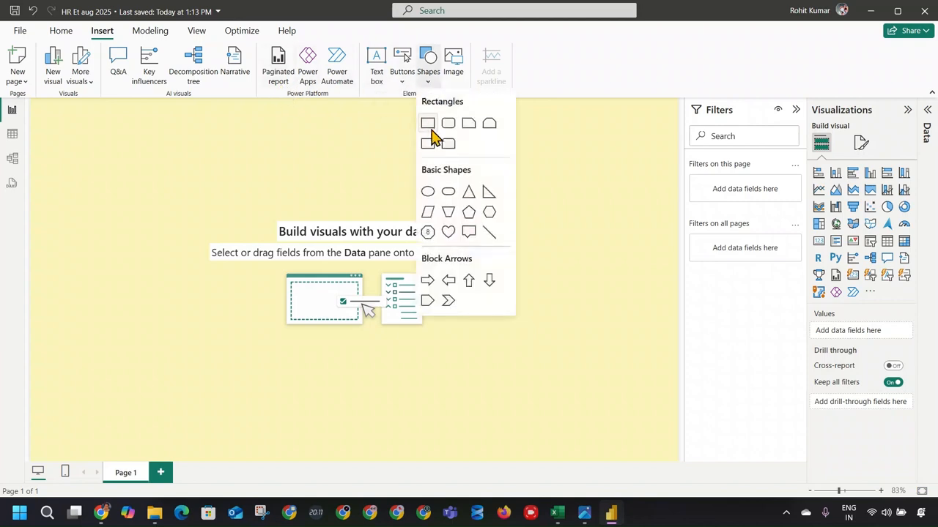
left_click(450, 126)
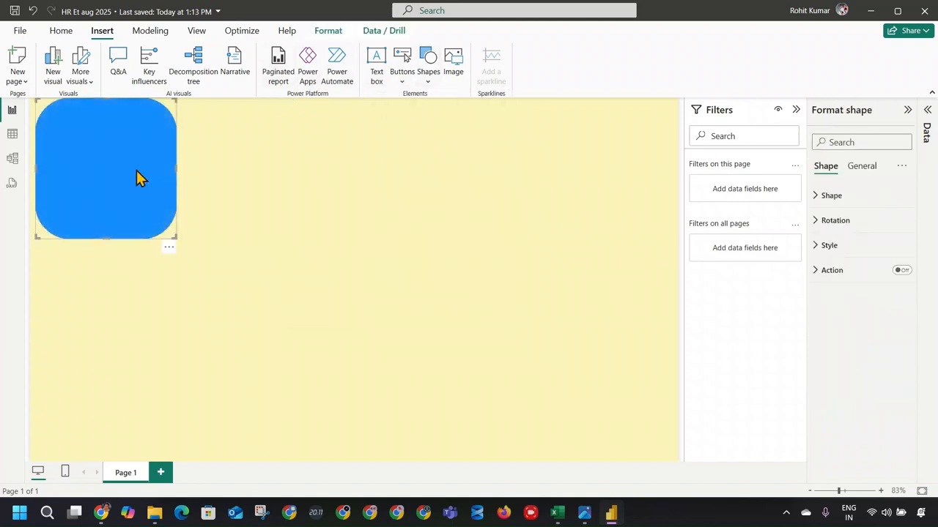
left_click_drag(137, 170, 315, 143)
left_click_drag(279, 174, 163, 147)
left_click_drag(237, 239, 638, 183)
left_click(864, 170)
key("Escape")
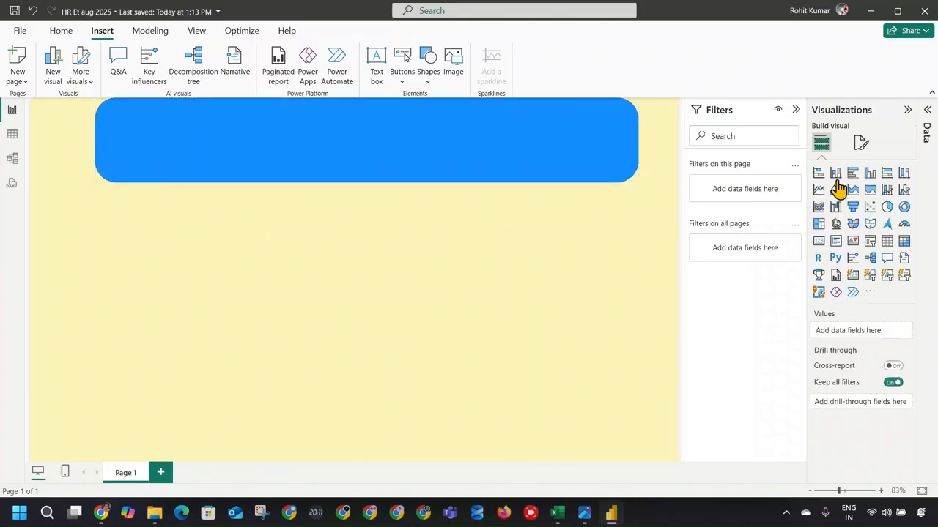
Set the page's canvas type to Custom with a width of 1300 px.
left_click(860, 143)
left_click(824, 233)
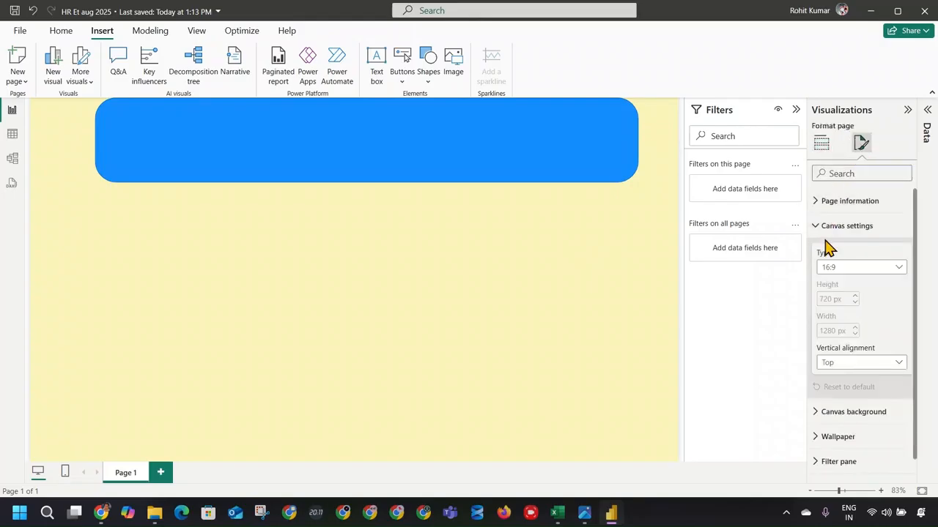
left_click(825, 234)
left_click(824, 234)
left_click(835, 268)
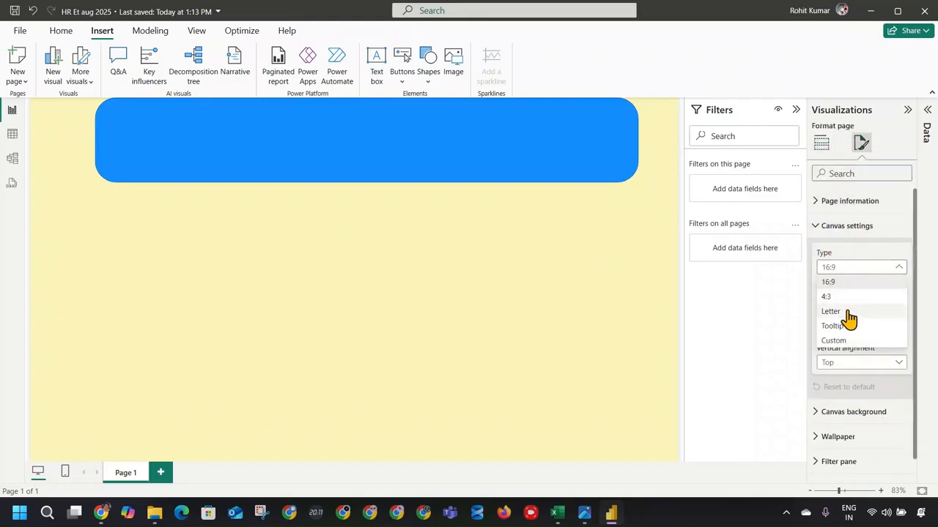
left_click(851, 340)
left_click(825, 330)
type("1300")
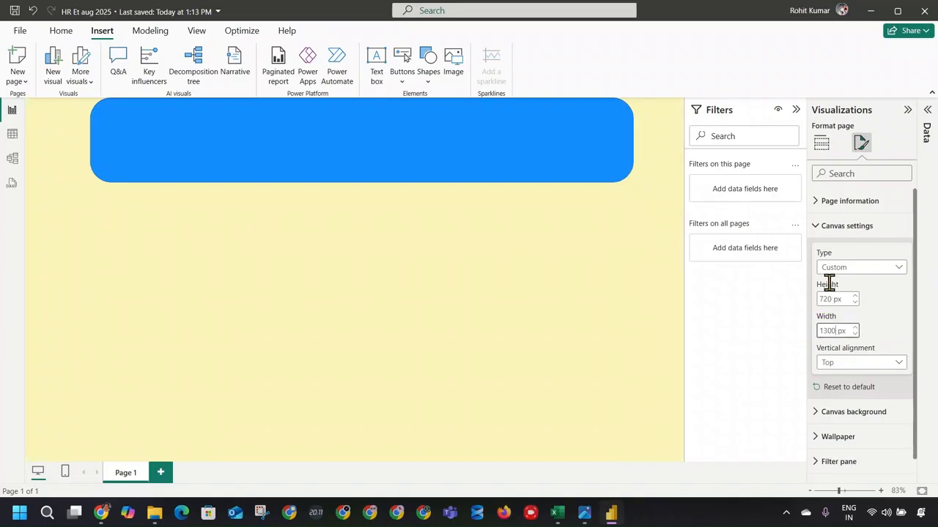
Collapse the Filters pane and reduce the height of the rounded header banner.
left_click(506, 164)
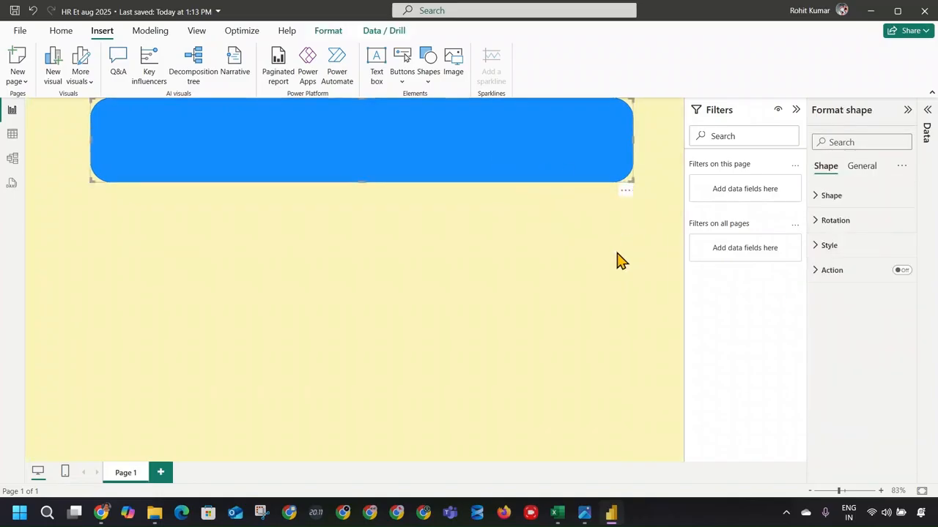
left_click(796, 110)
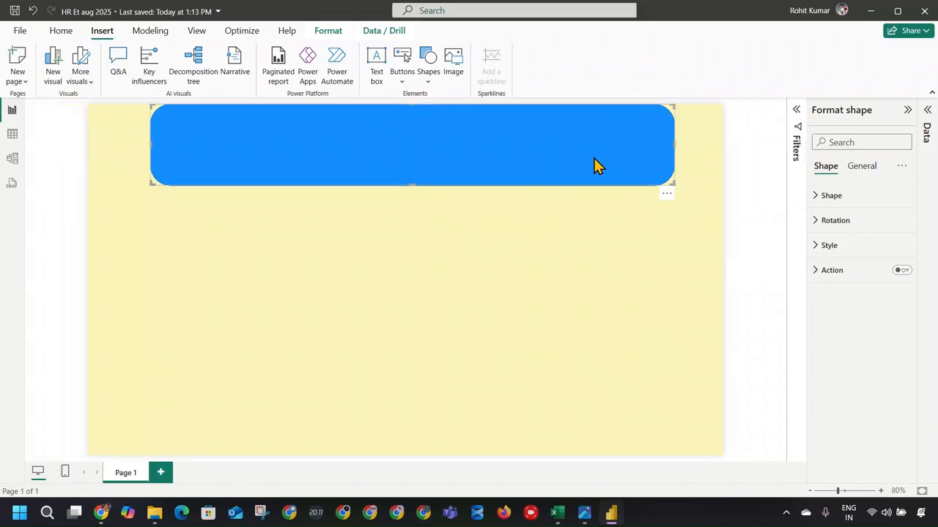
mouse_move(672, 183)
left_mouse_down()
mouse_move(669, 164)
mouse_move(676, 166)
left_mouse_up()
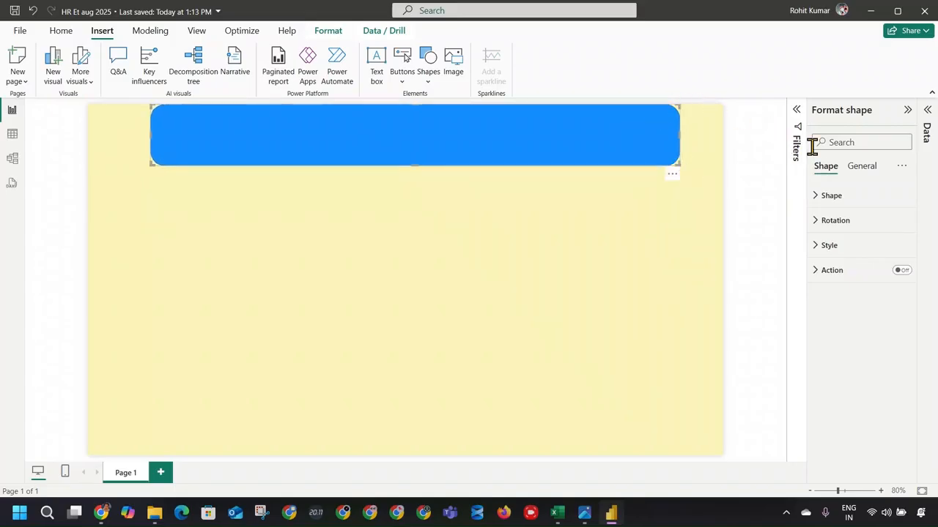
Try a black background effect behind the header banner, and turn that background off.
left_click(861, 167)
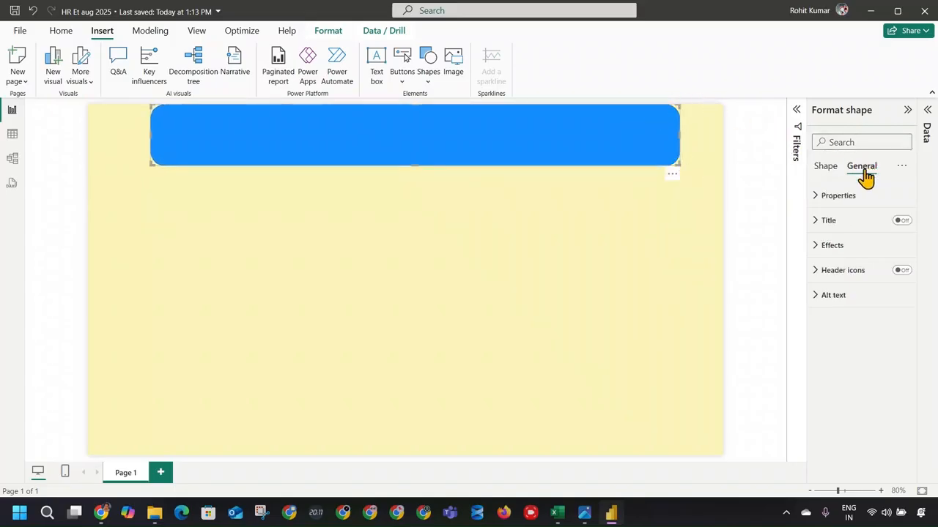
left_click(853, 251)
left_click(896, 274)
left_click(830, 307)
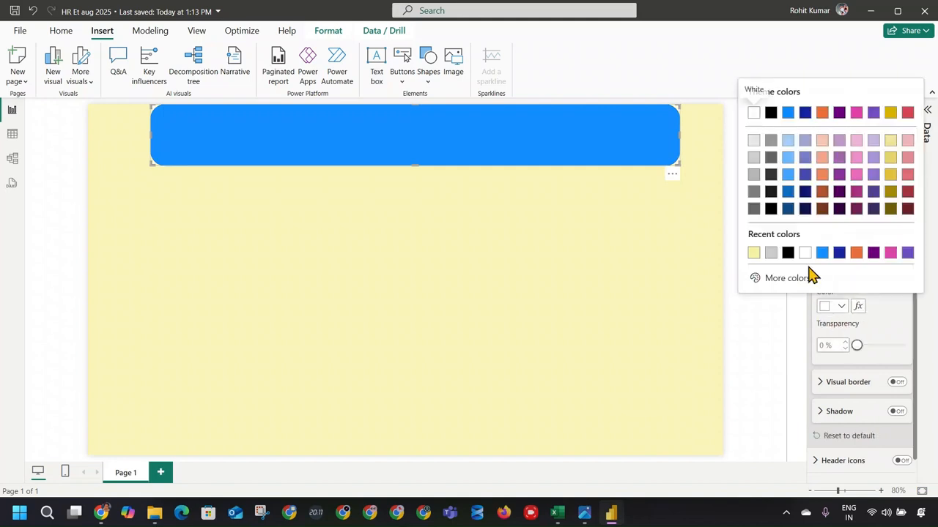
left_click(789, 253)
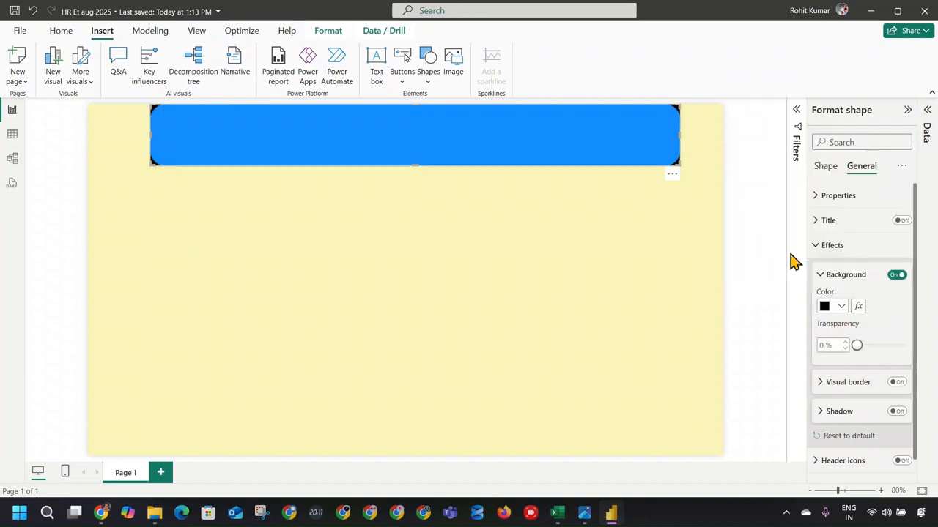
left_click(898, 275)
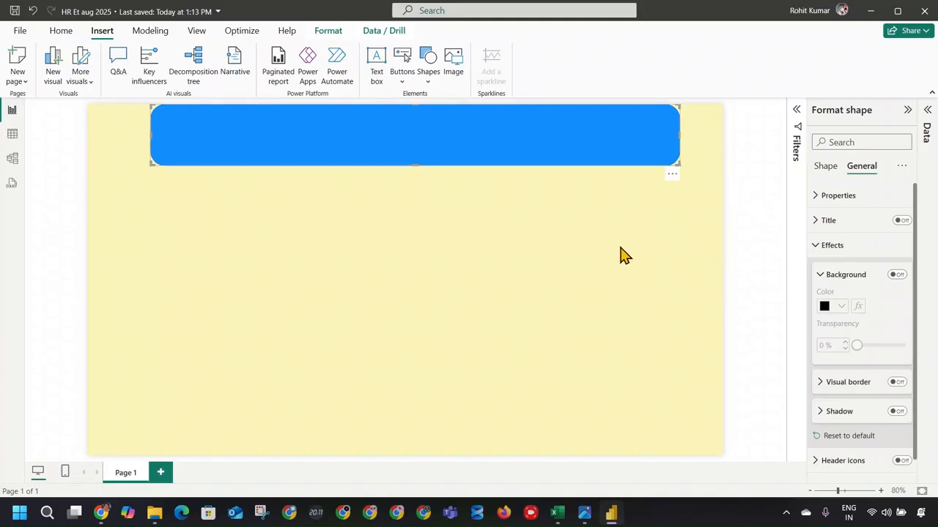
Fill the header banner shape with black at 20% transparency.
left_click(823, 167)
left_click(835, 246)
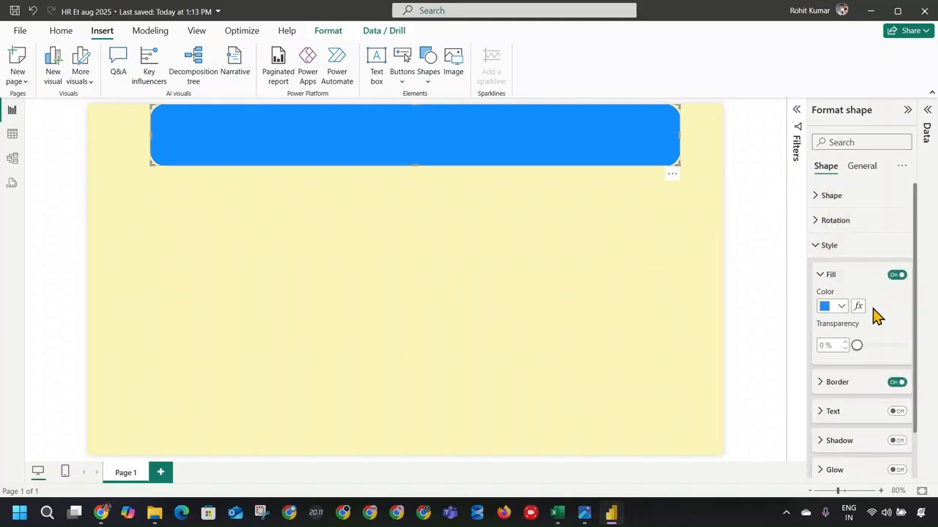
left_click(842, 307)
left_click(754, 253)
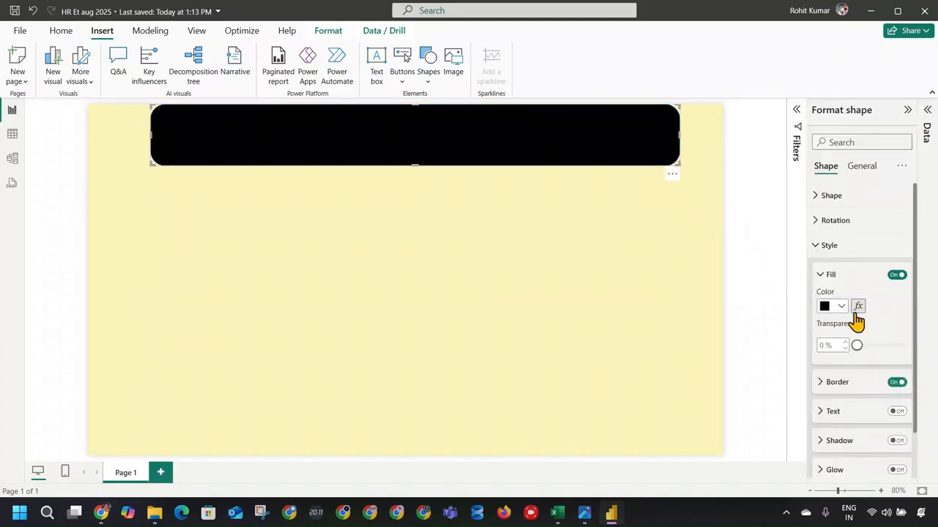
mouse_move(857, 352)
left_mouse_down()
mouse_move(877, 353)
mouse_move(859, 351)
left_mouse_up()
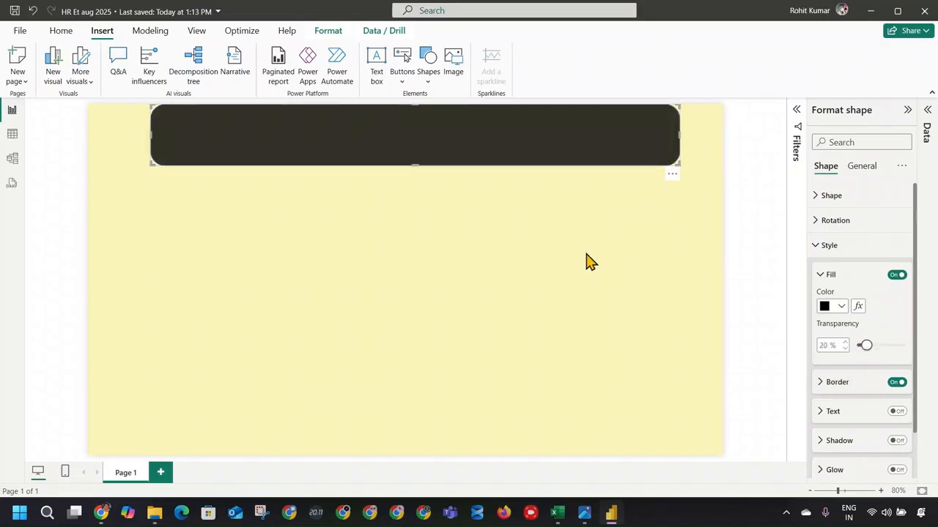
left_click(587, 255)
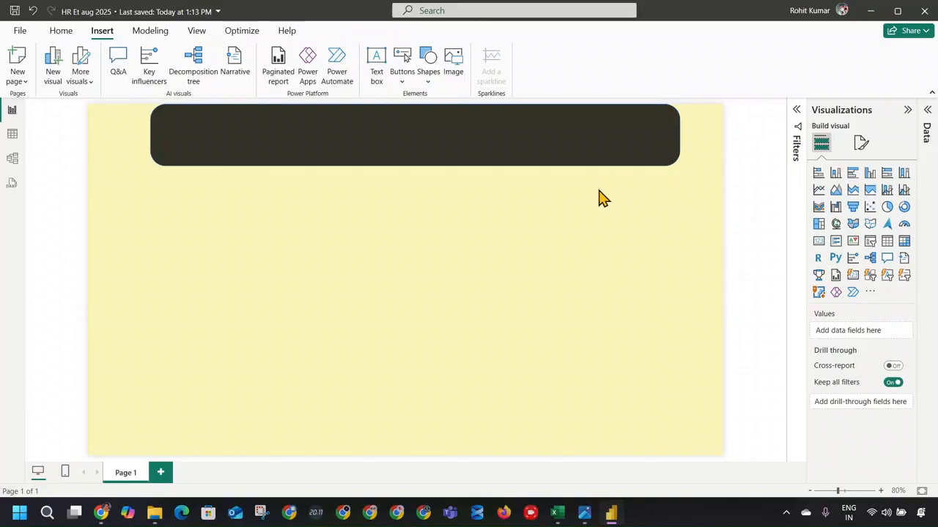
Narrow the header banner from both ends and make it slightly shorter, keeping it along the page's upper edge.
left_click(202, 130)
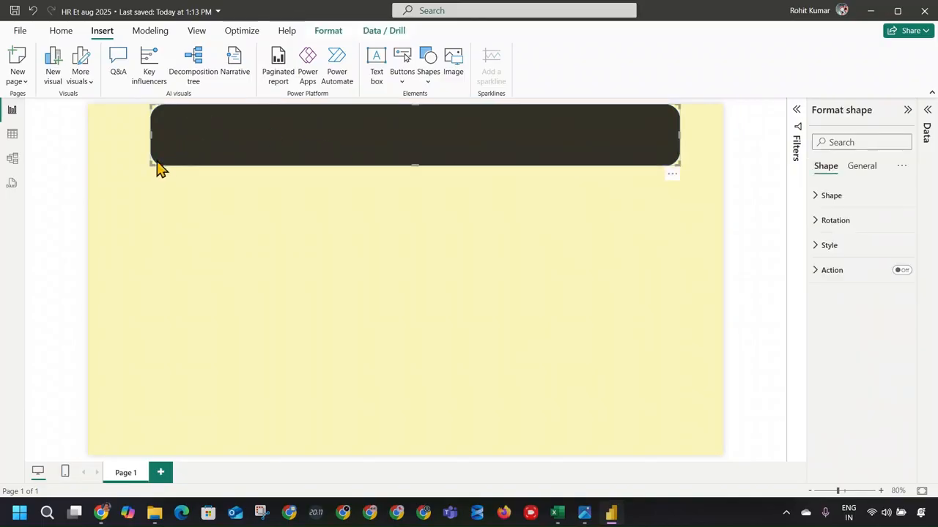
left_click_drag(152, 161, 196, 161)
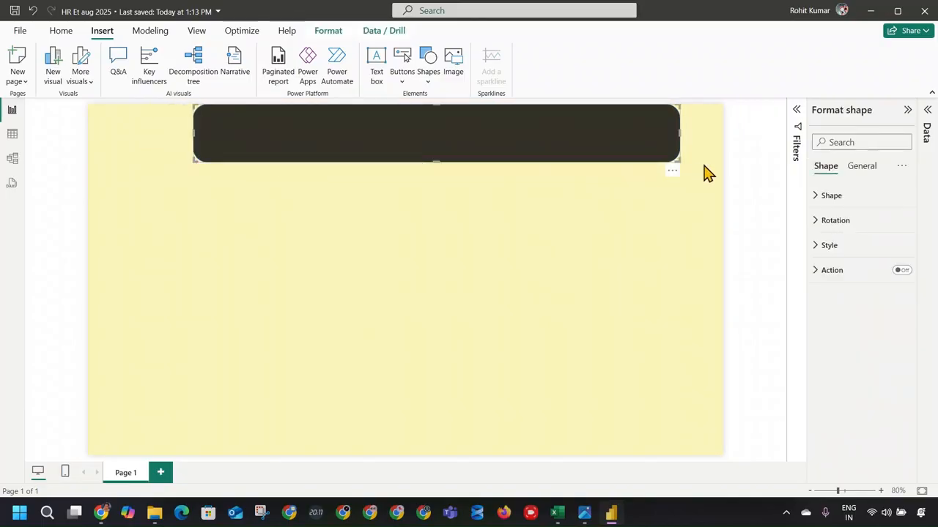
left_click_drag(675, 163, 633, 152)
Send the header banner backward in the page's layering order.
left_click(327, 139)
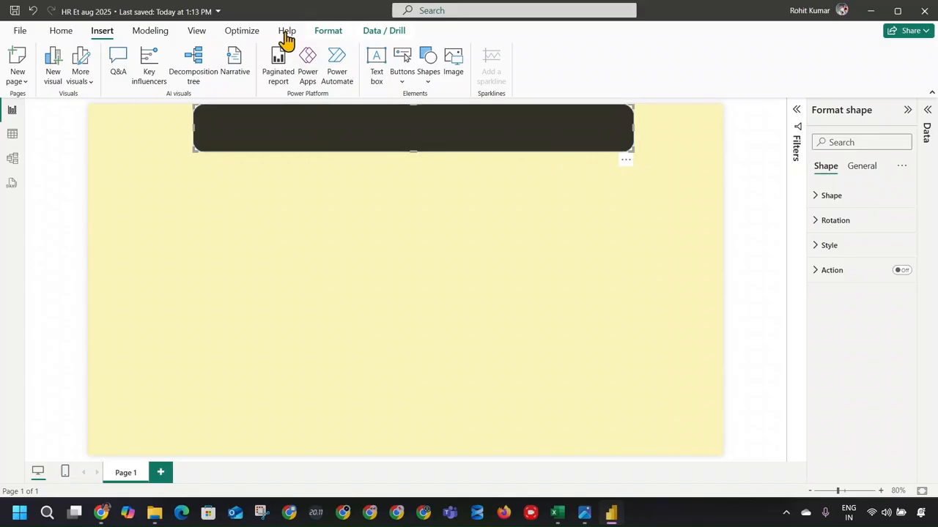
left_click(322, 32)
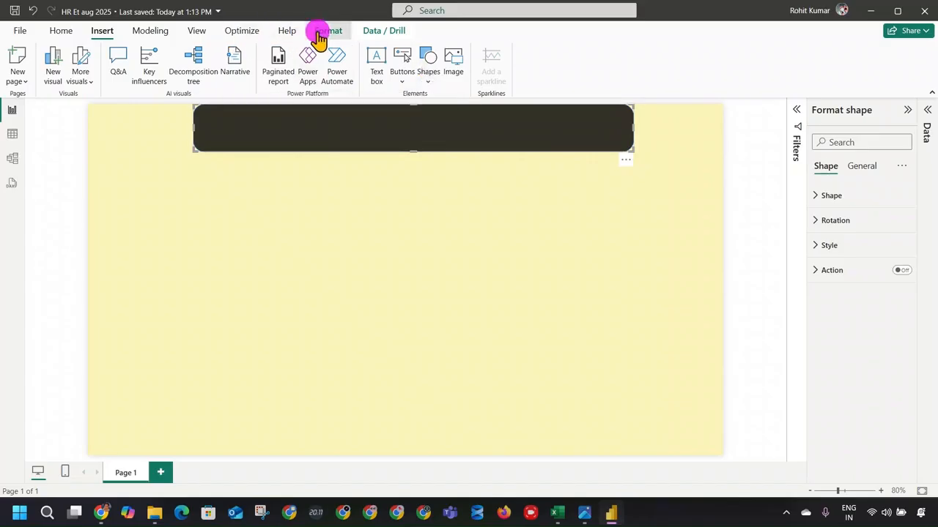
left_click(199, 77)
left_click(203, 79)
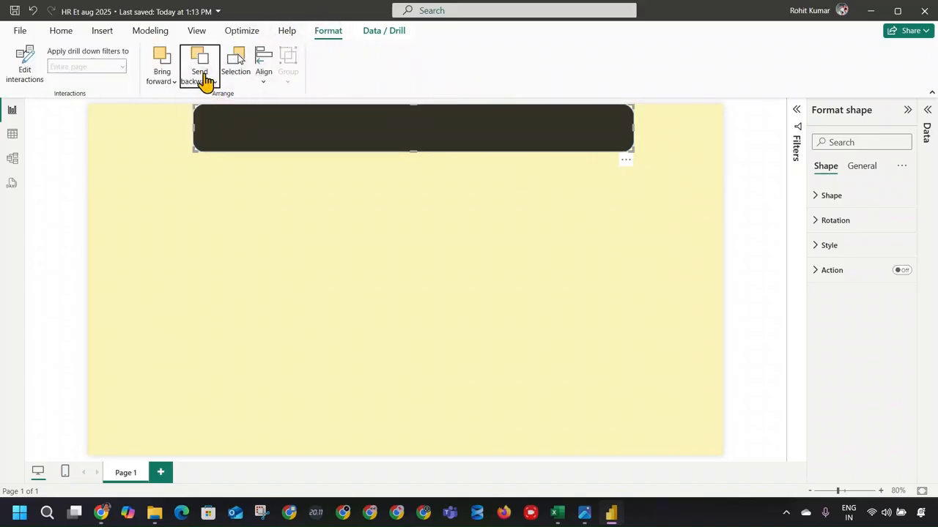
left_click(219, 121)
left_click(345, 180)
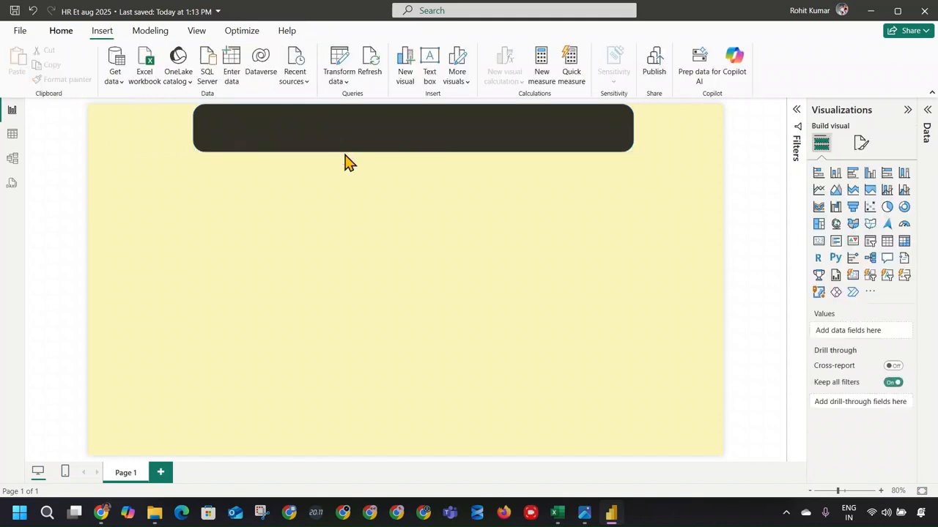
left_click(351, 146)
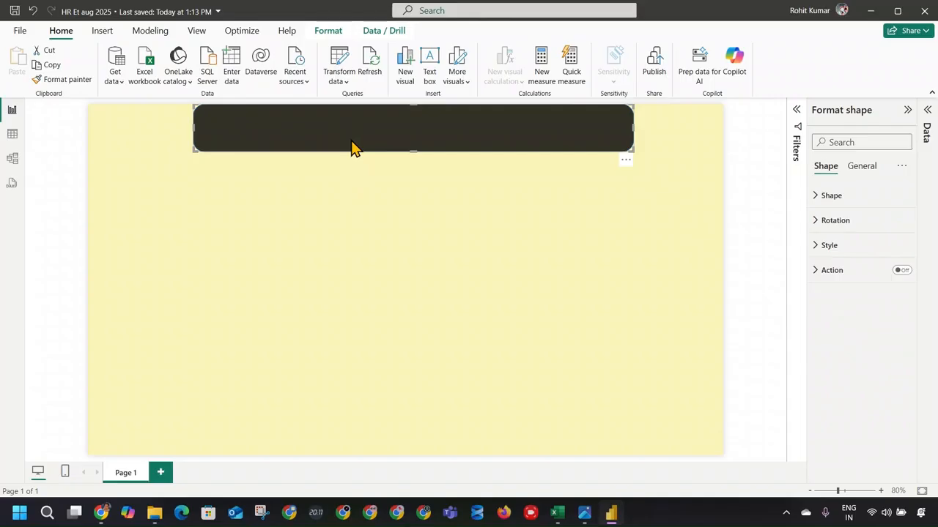
left_click(346, 162)
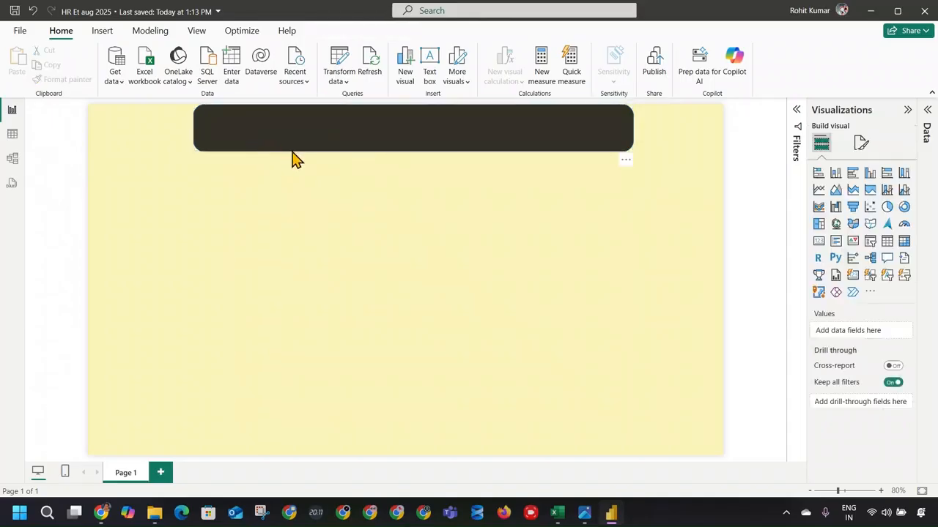
left_click(322, 150)
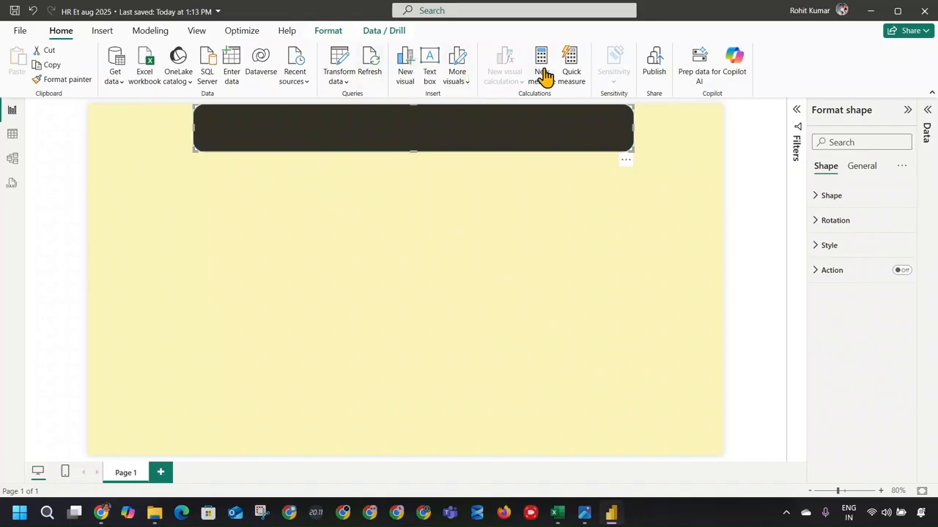
Add a text box reading HR ATTRITION DASHBOARD in bold white text, size 16.
left_click(432, 73)
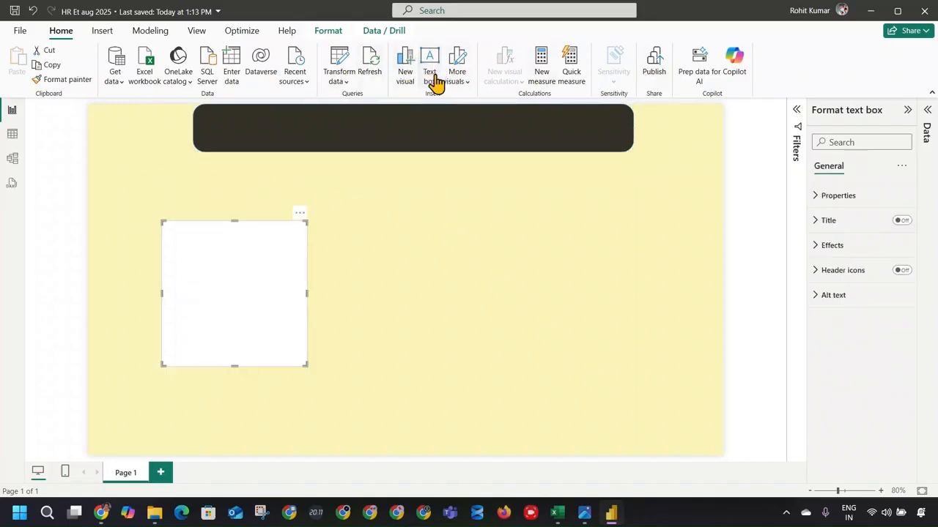
left_click(220, 274)
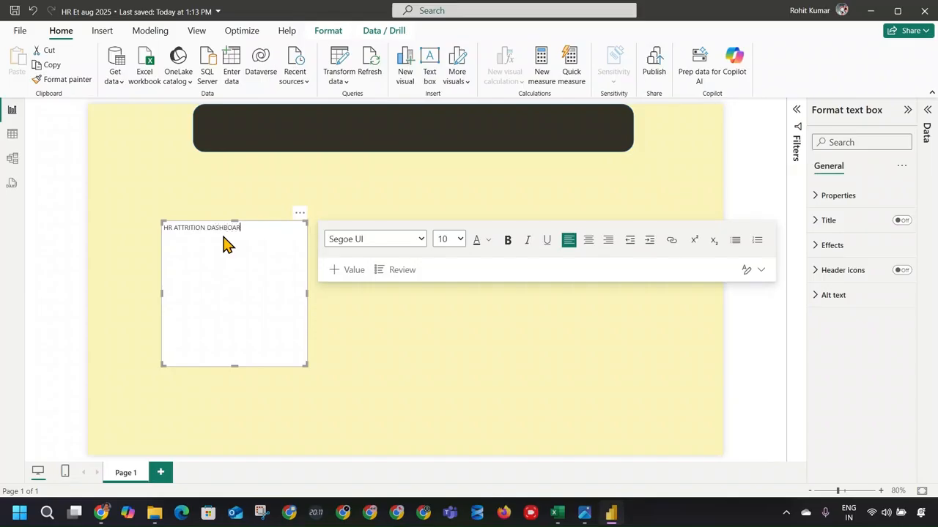
triple_click(297, 230)
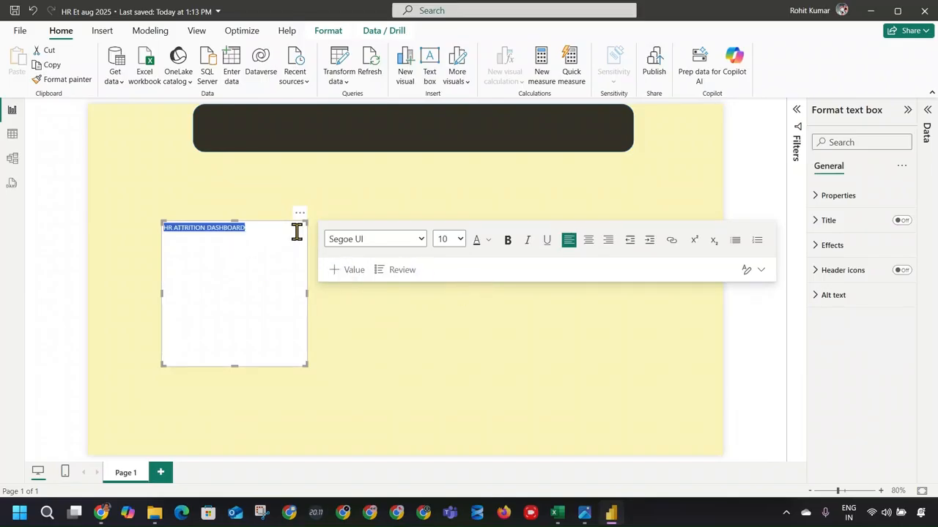
left_click(509, 242)
left_click(459, 240)
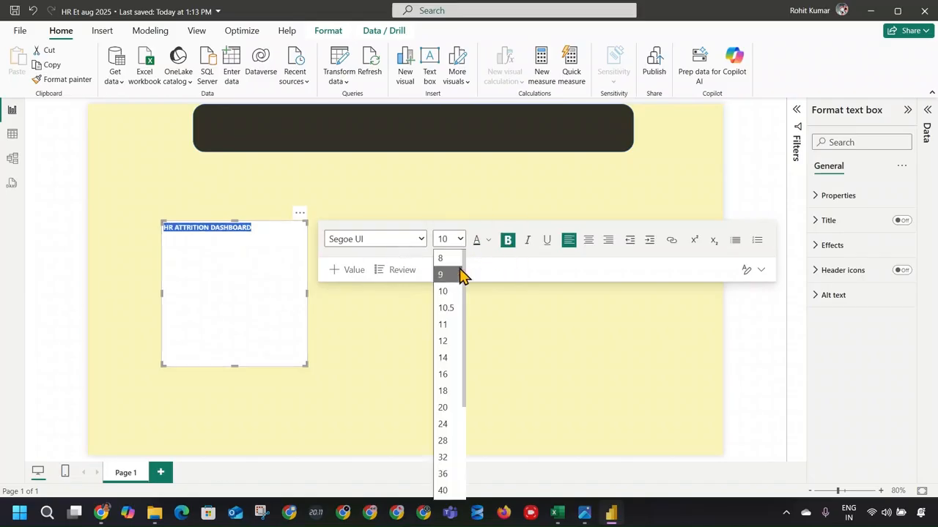
left_click(455, 376)
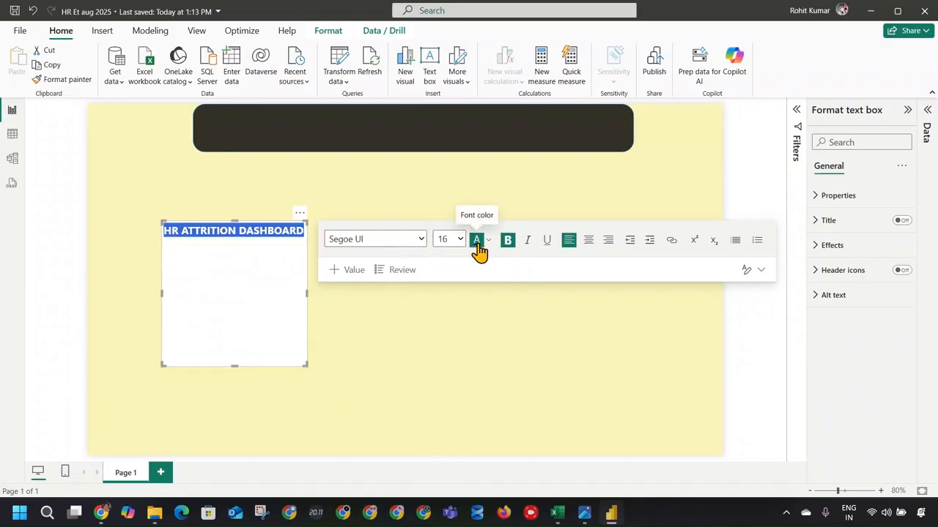
left_click(490, 242)
left_click(505, 293)
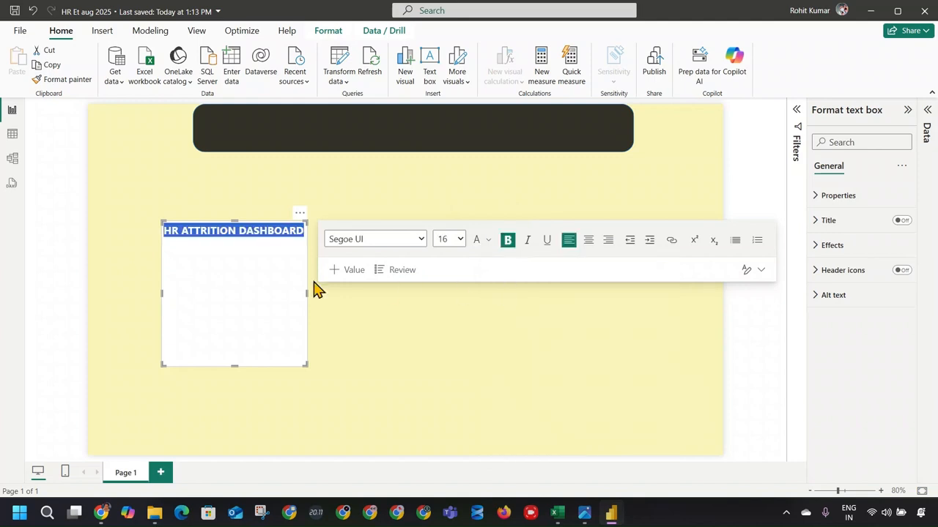
Shrink the title text box to one line, place it on the header banner and turn off its background.
left_click_drag(304, 362, 335, 247)
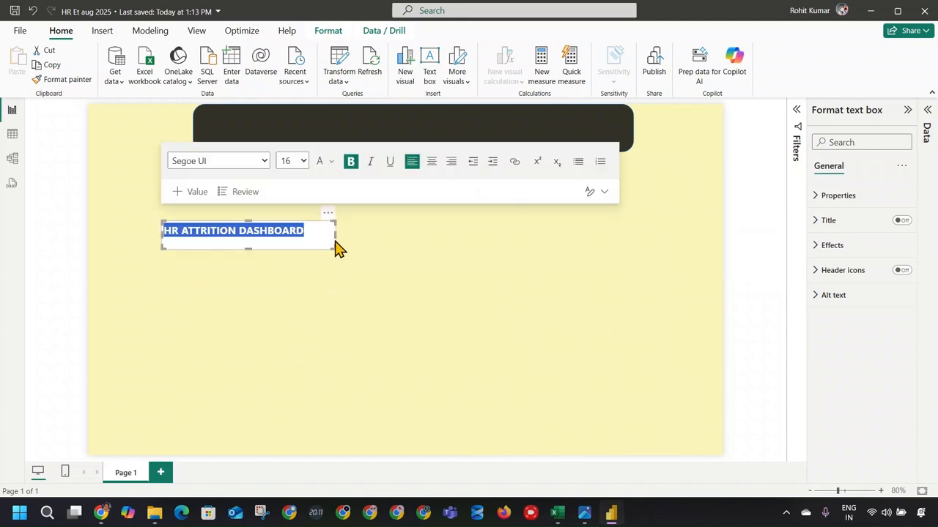
left_click_drag(329, 215, 376, 105)
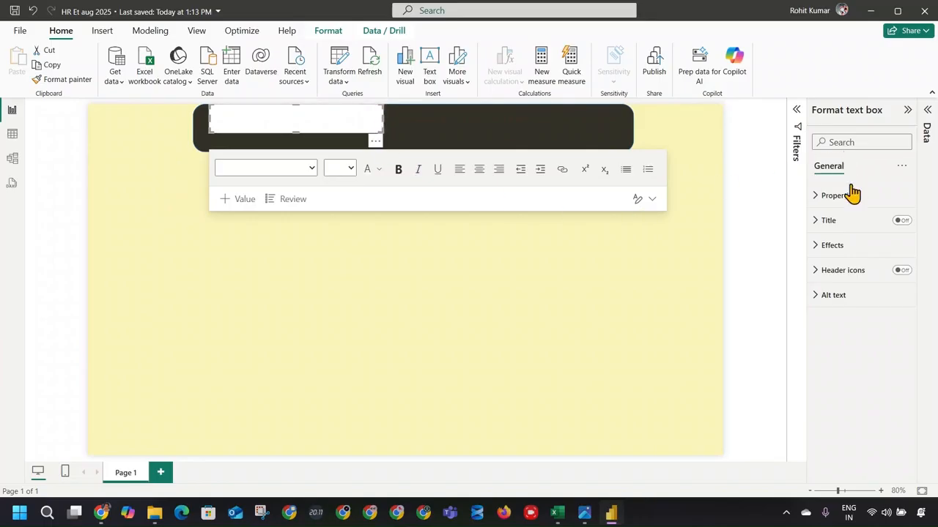
left_click(848, 244)
left_click(898, 276)
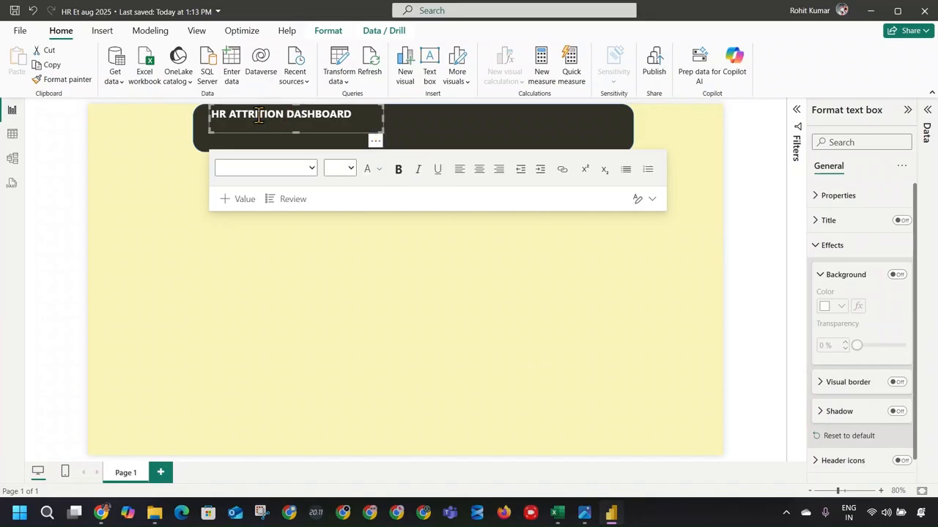
Add the subtitle line "Who Left why ?" in size 10 below the title, and fit the text box inside the banner.
left_click(365, 117)
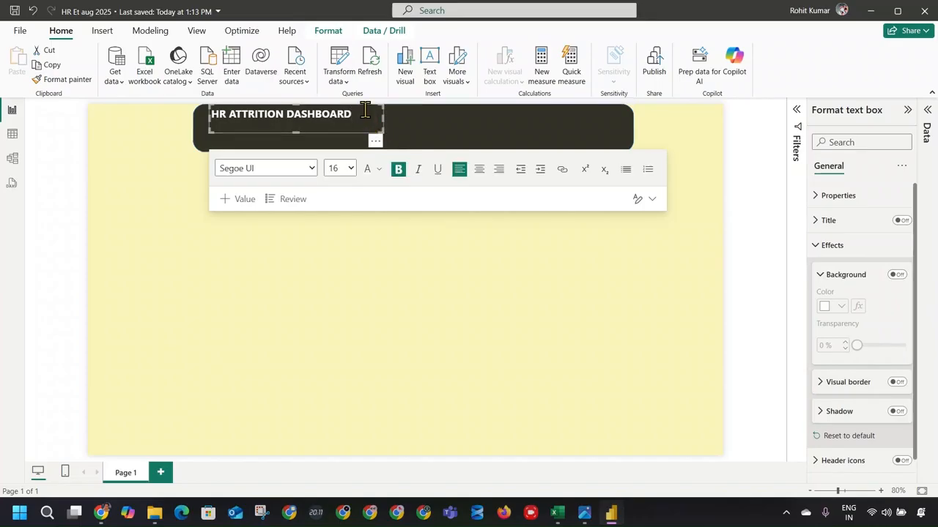
key("Return")
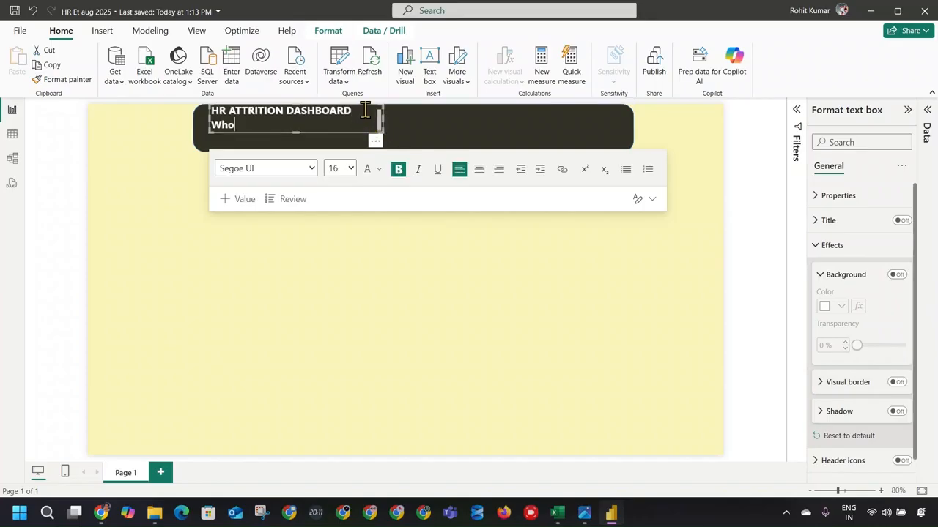
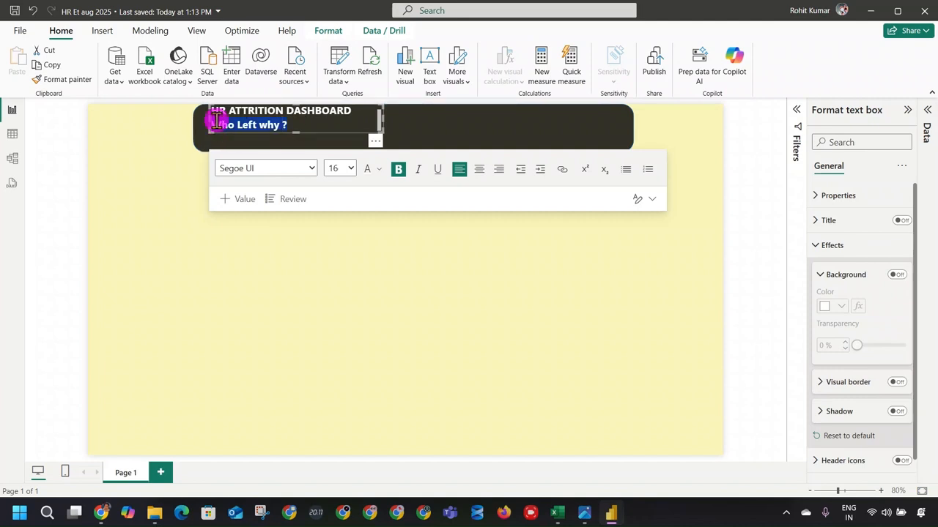
left_click(350, 170)
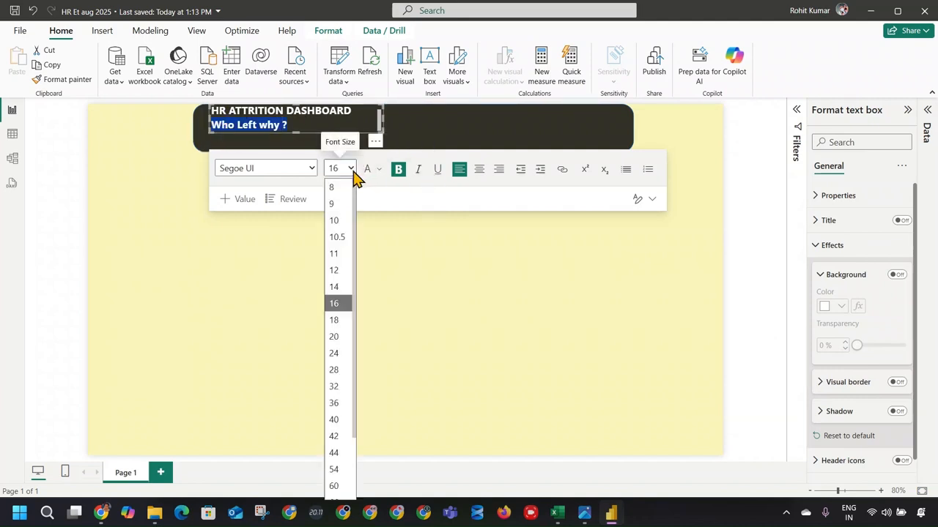
left_click(340, 220)
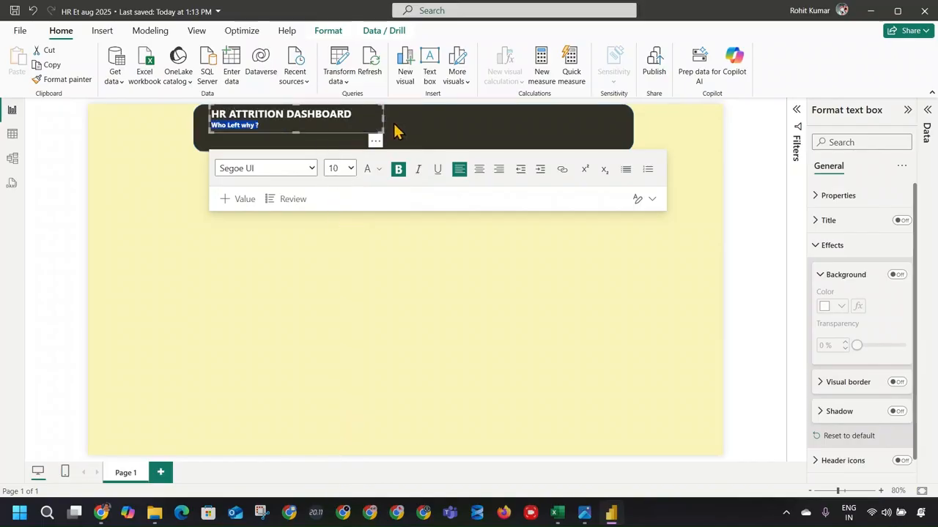
left_click_drag(381, 119, 387, 153)
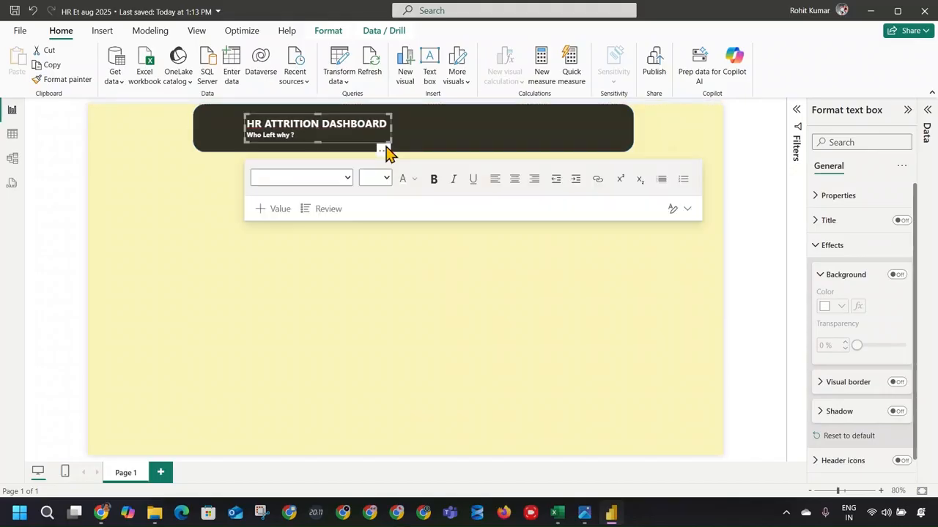
Switch to the HR Etri workbook in Excel, examine the header layout on its Dashboard sheet, and return to the Power BI report.
left_click(359, 211)
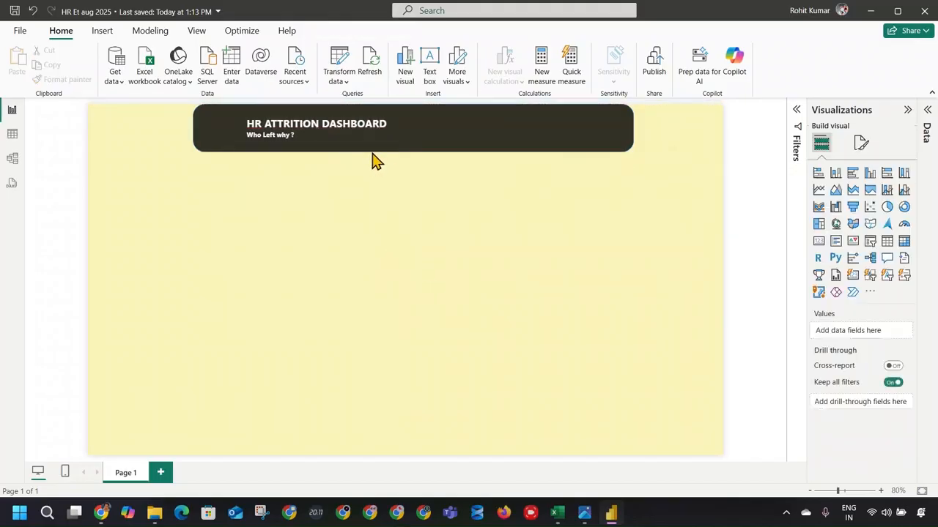
left_click(557, 512)
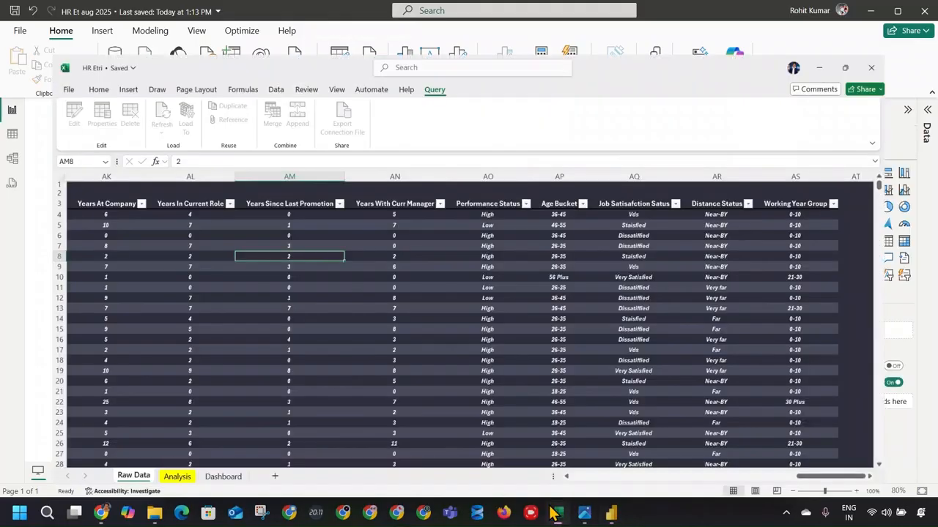
left_click(184, 474)
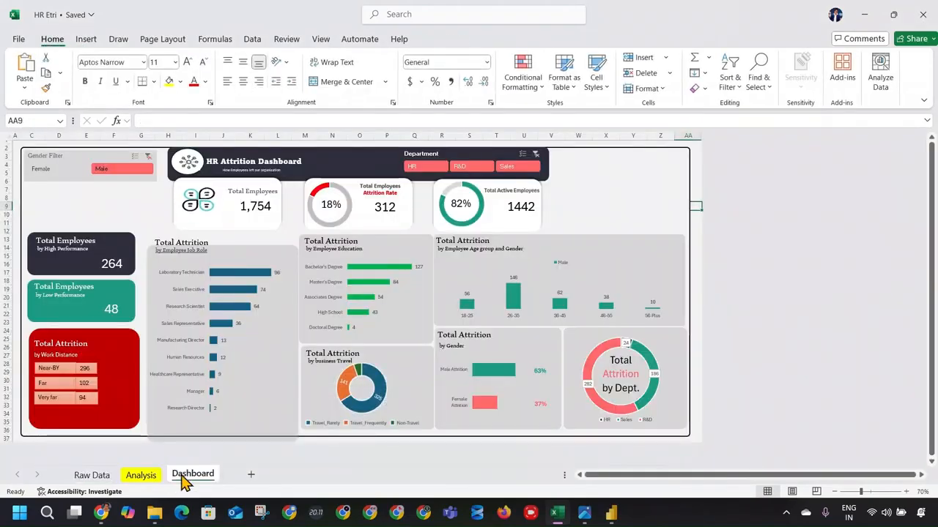
left_click(568, 519)
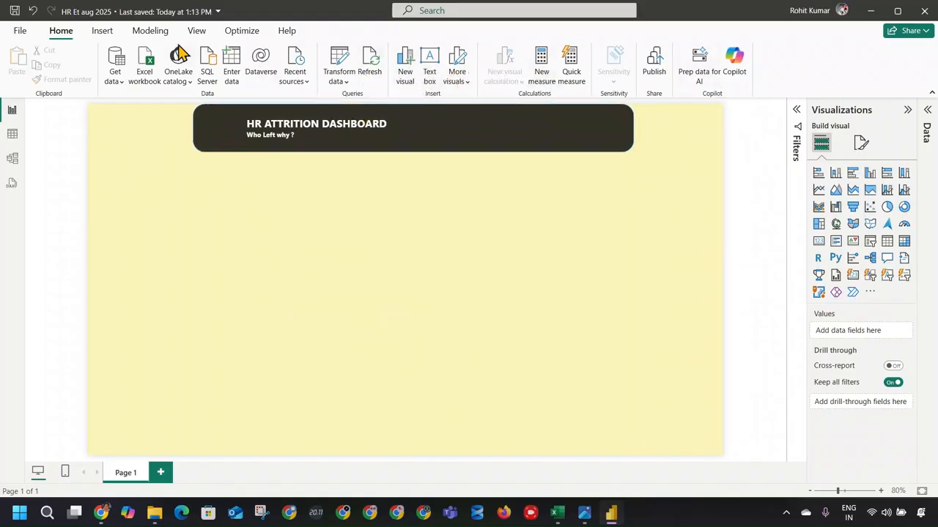
Insert the connection image from the v2 folder, shrink it to a small icon and place it on the banner before the title.
left_click(102, 31)
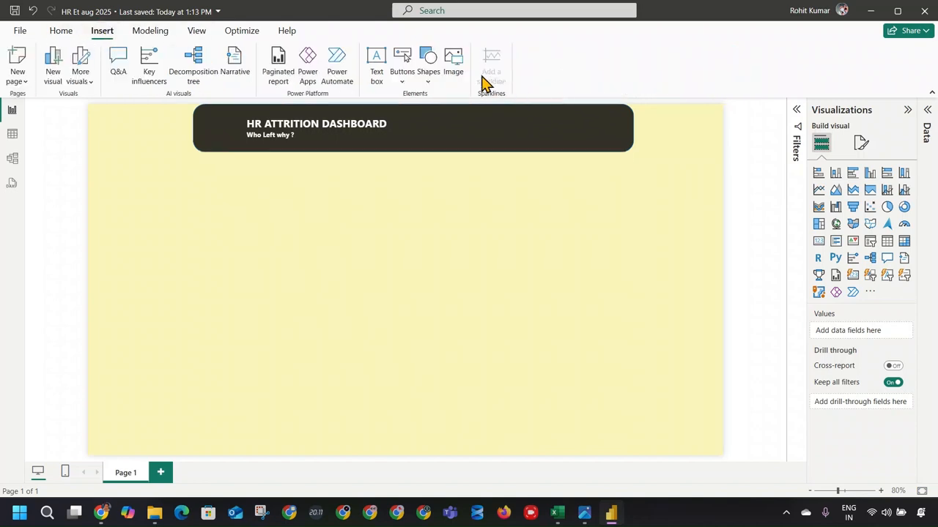
left_click(451, 67)
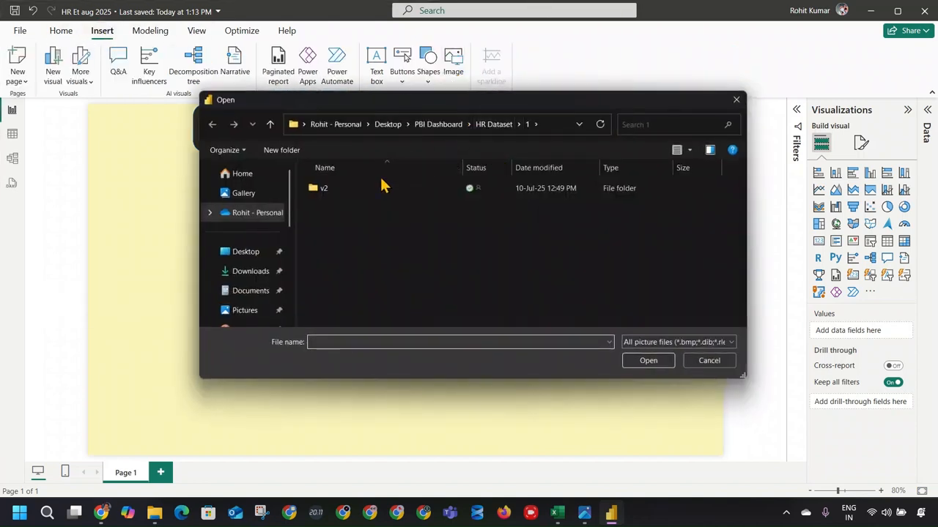
double_click(381, 188)
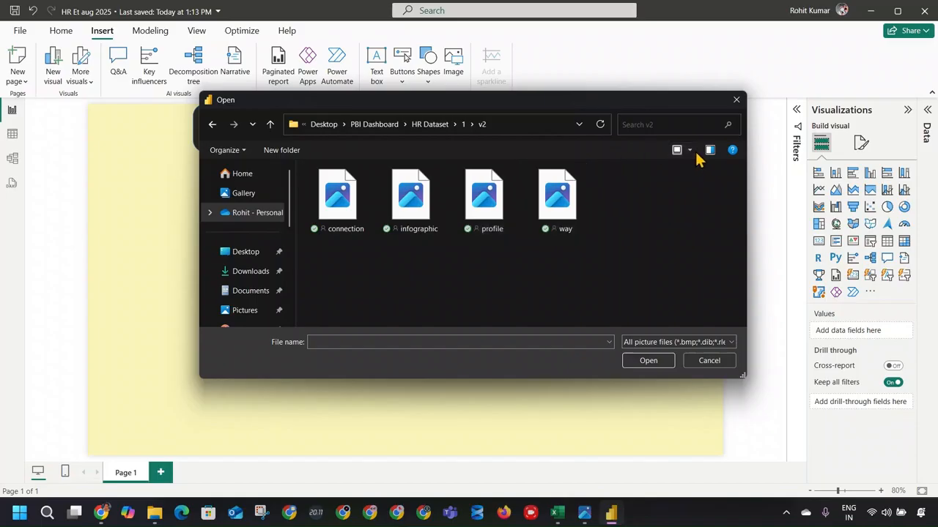
left_click(689, 149)
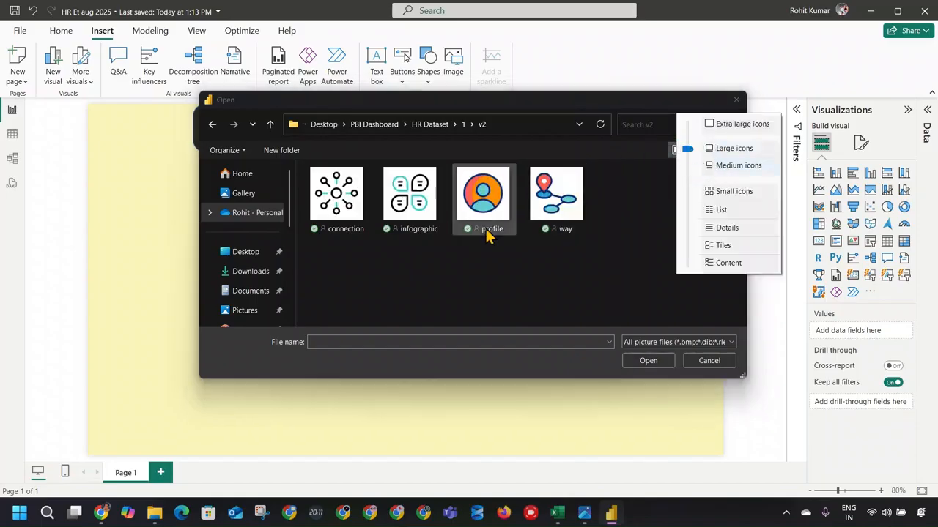
double_click(355, 200)
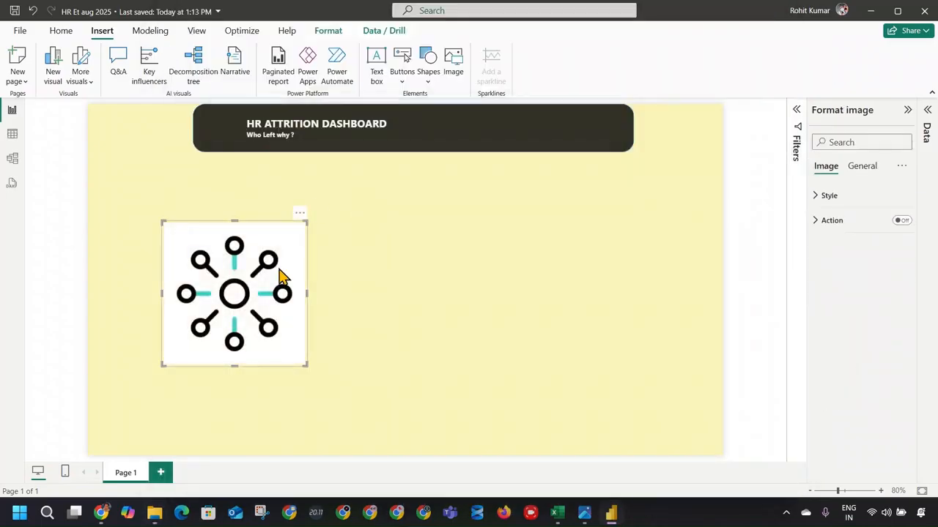
left_click_drag(301, 362, 228, 136)
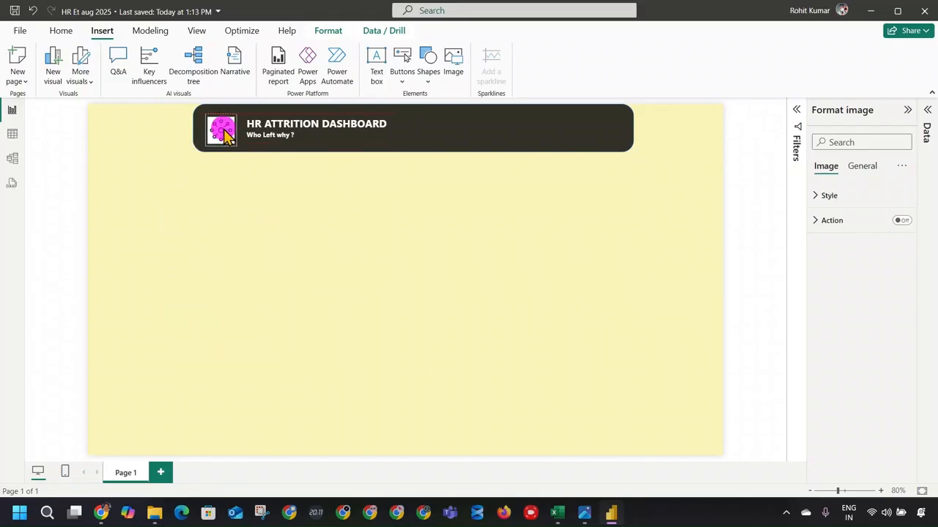
left_click(246, 183)
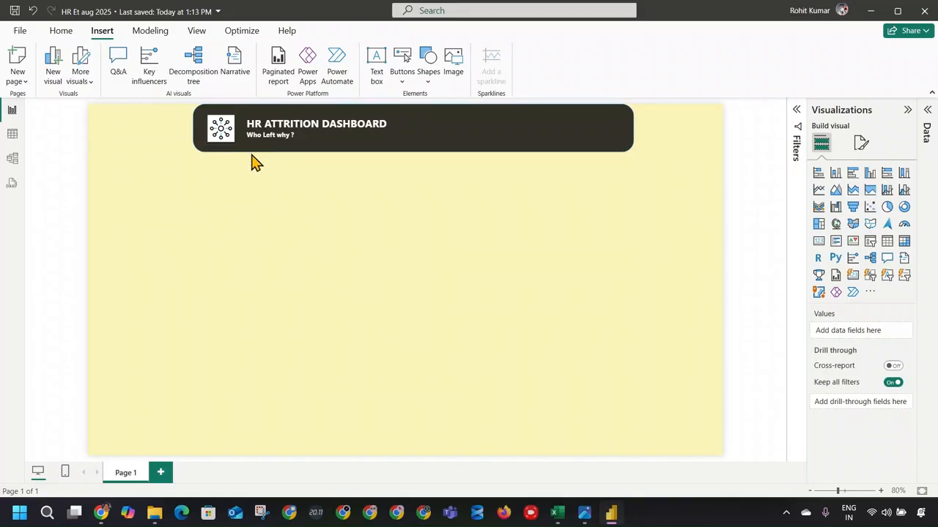
Insert an oval shape shrunk to a small circle on the empty page area and move the connection icon from the banner onto it.
left_click(226, 131)
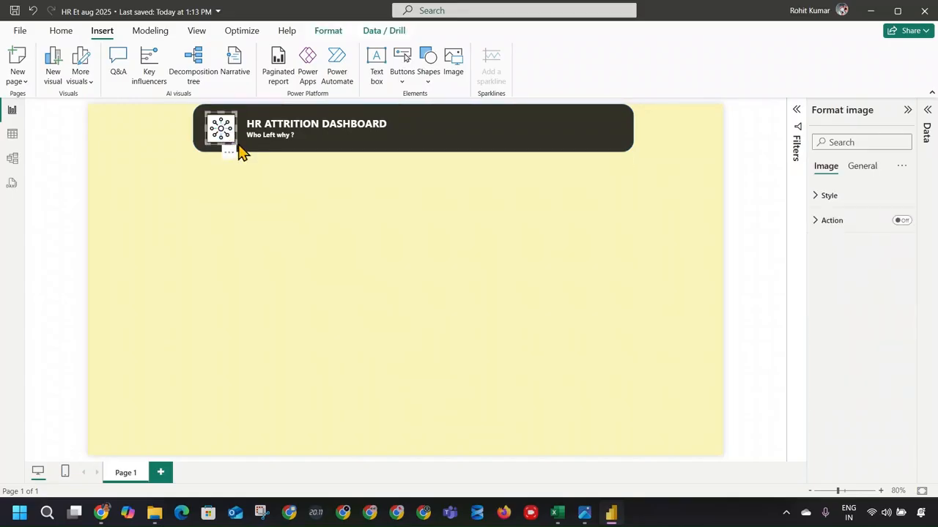
left_click(274, 189)
left_click(219, 132)
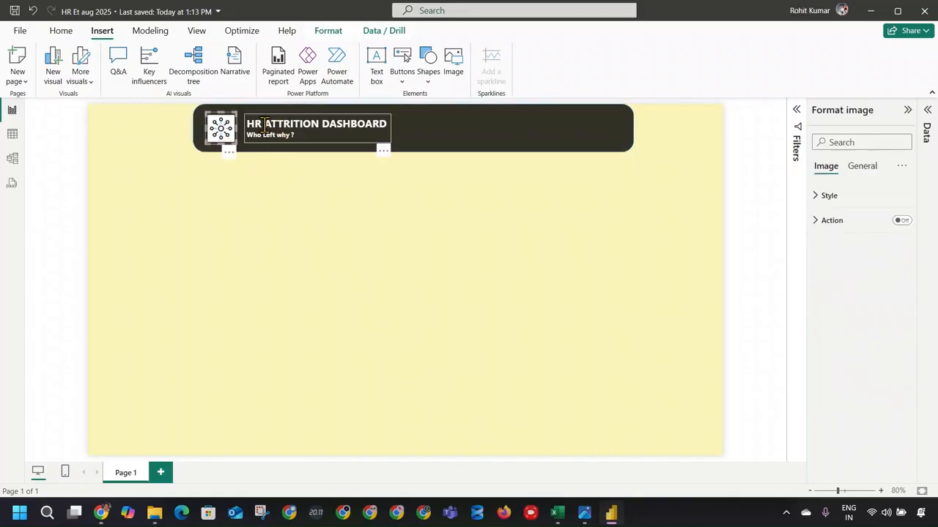
left_click_drag(220, 132, 246, 258)
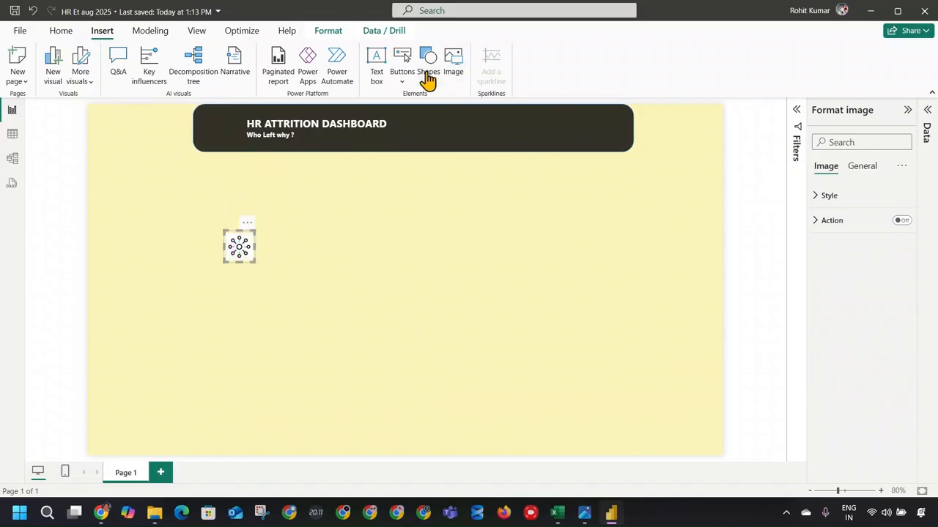
left_click(427, 73)
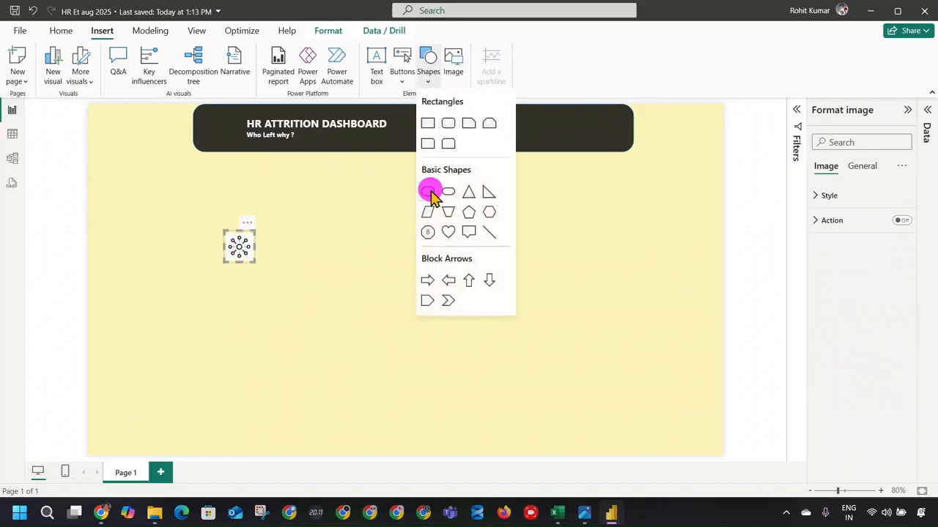
left_click(429, 192)
left_click_drag(305, 333, 208, 307)
left_click_drag(244, 246, 187, 284)
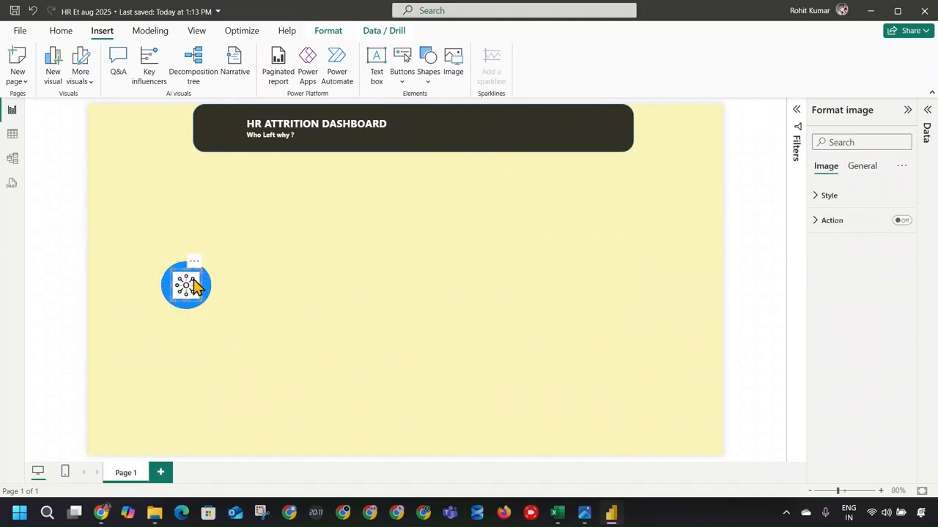
Turn off the fill of the small circle around the connection icon.
left_click(205, 295)
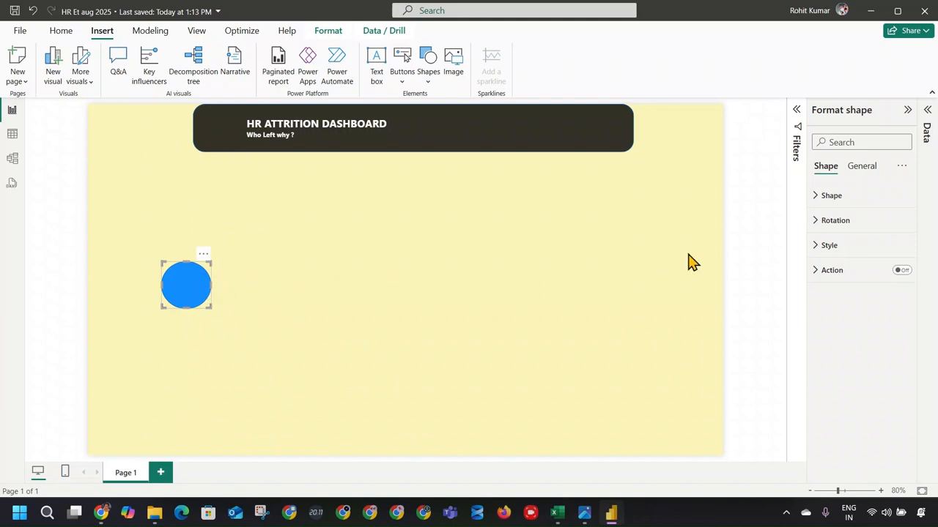
left_click(832, 195)
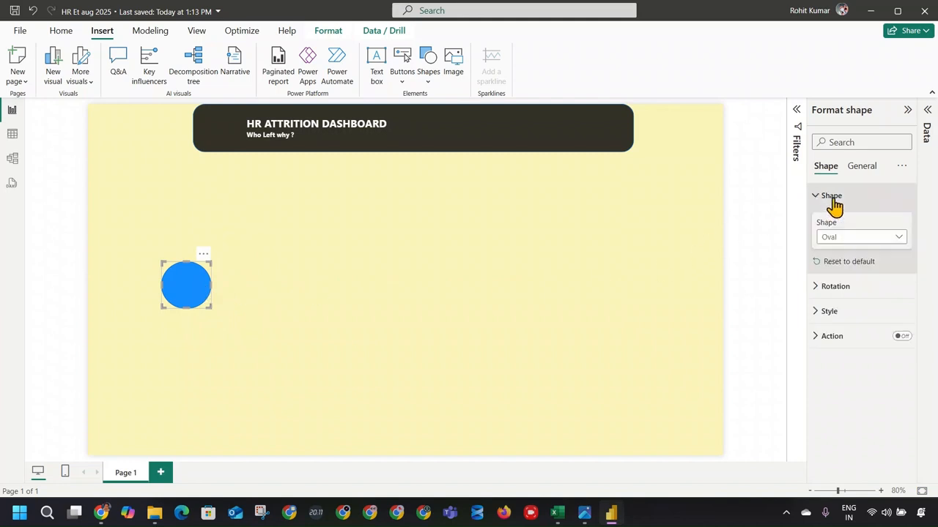
left_click(855, 311)
left_click(893, 342)
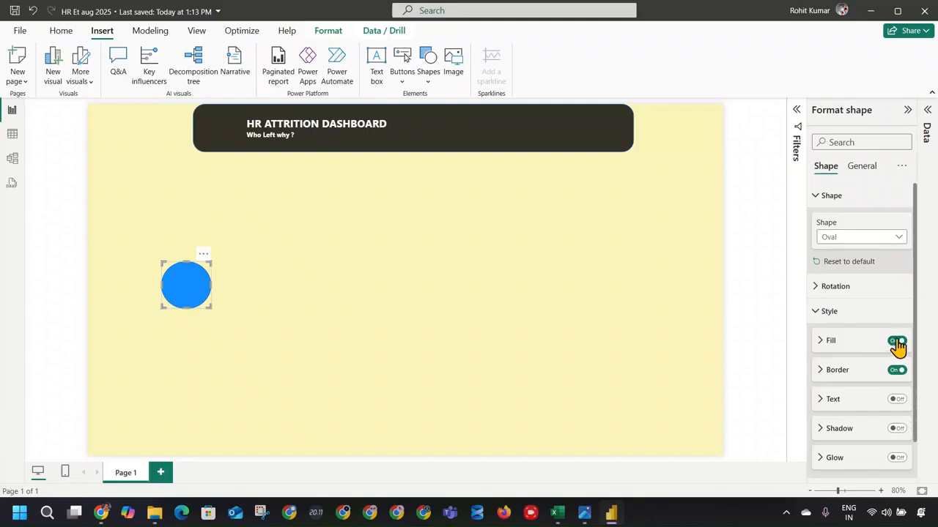
left_click(897, 341)
left_click(284, 286)
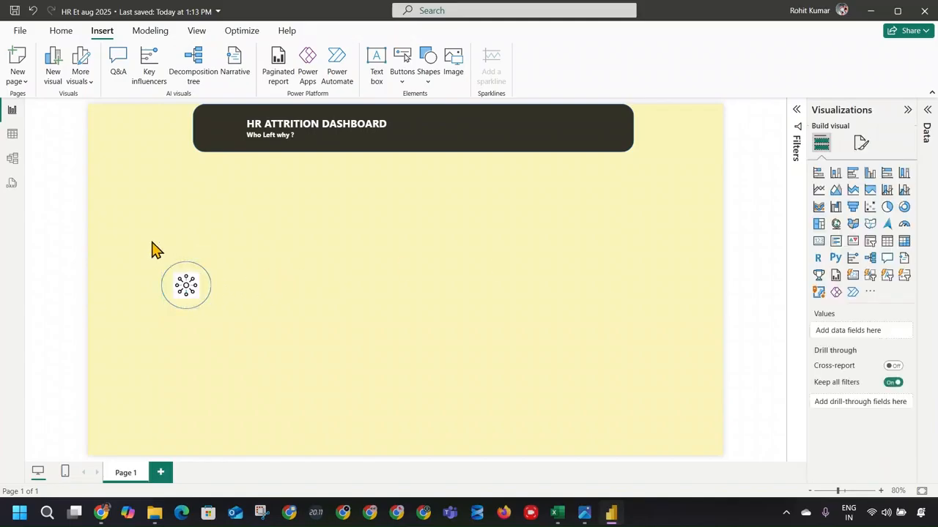
left_click(190, 289)
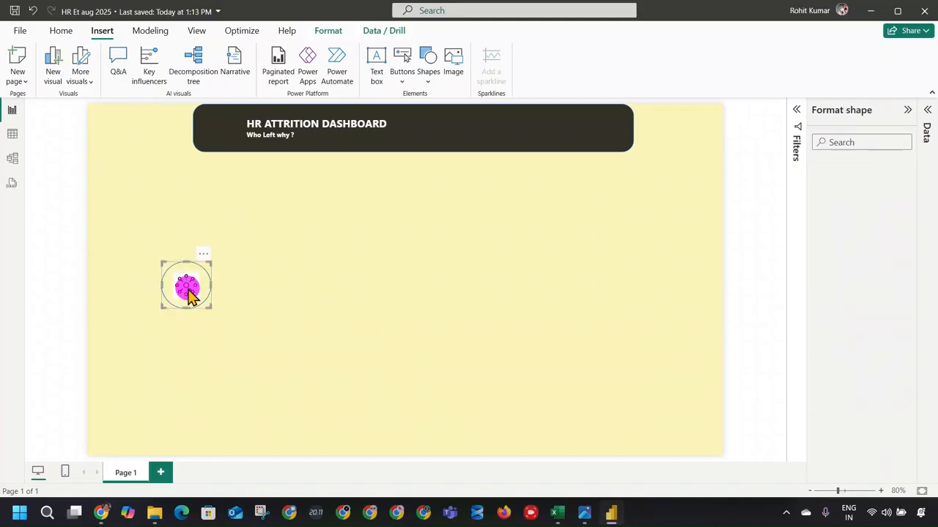
left_click(244, 252)
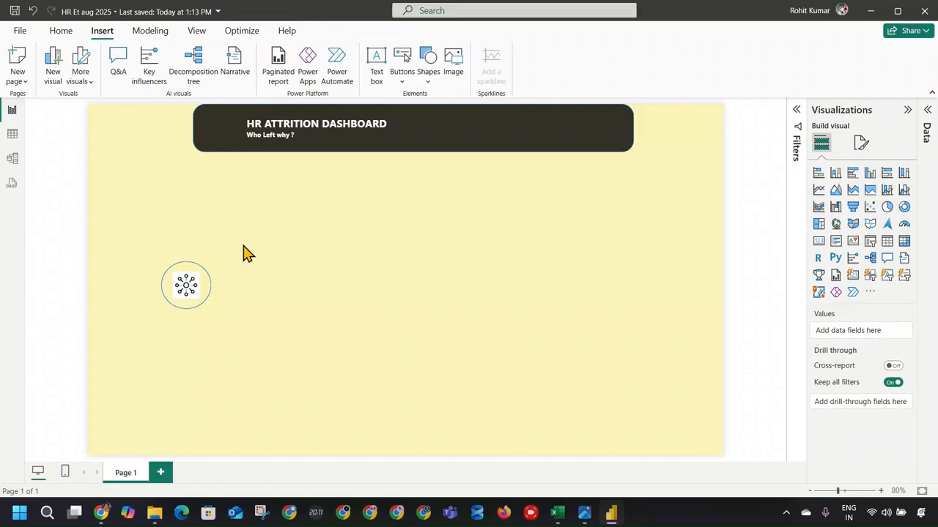
Move the circle onto the banner before the title and give it a white fill.
left_click(210, 293)
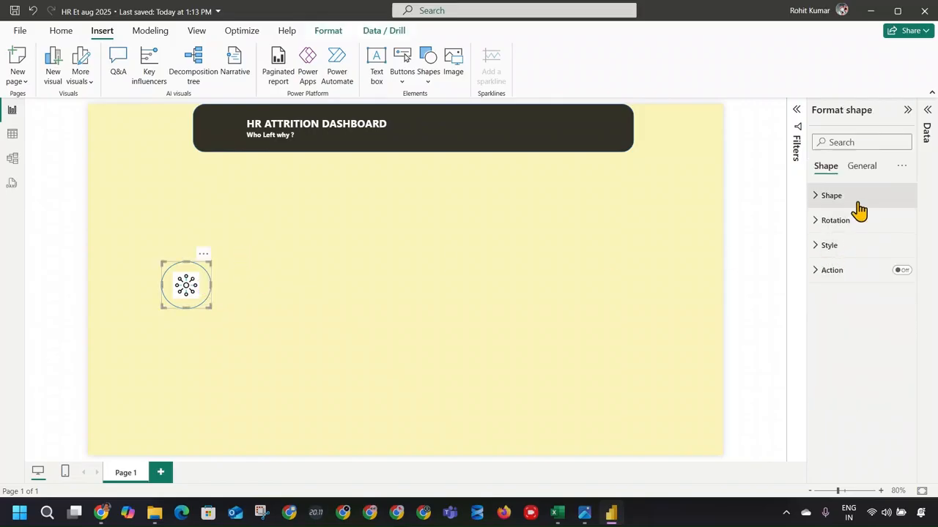
left_click(854, 199)
left_click(850, 313)
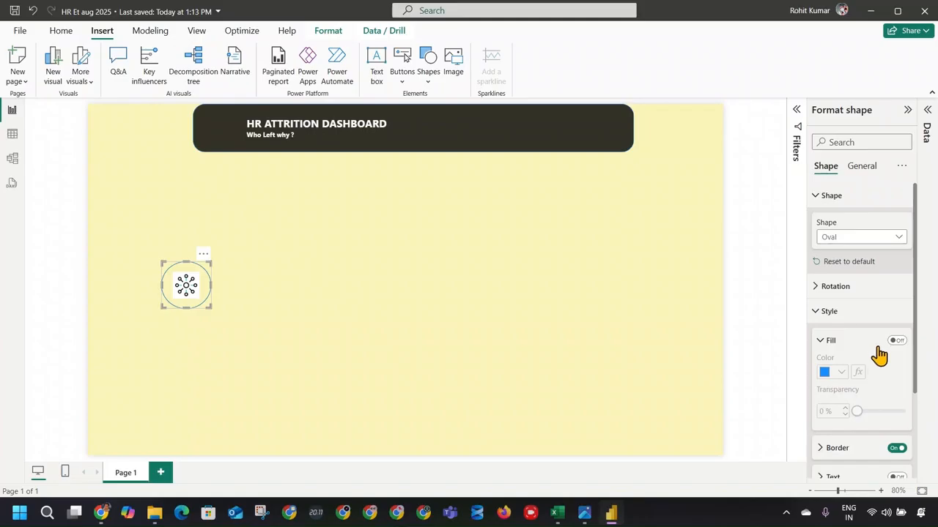
left_click_drag(202, 293, 245, 144)
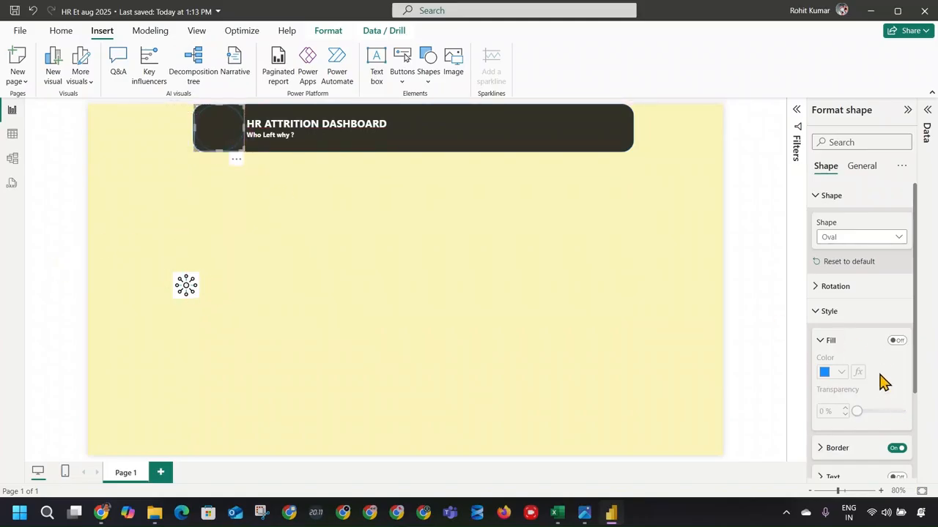
left_click(895, 341)
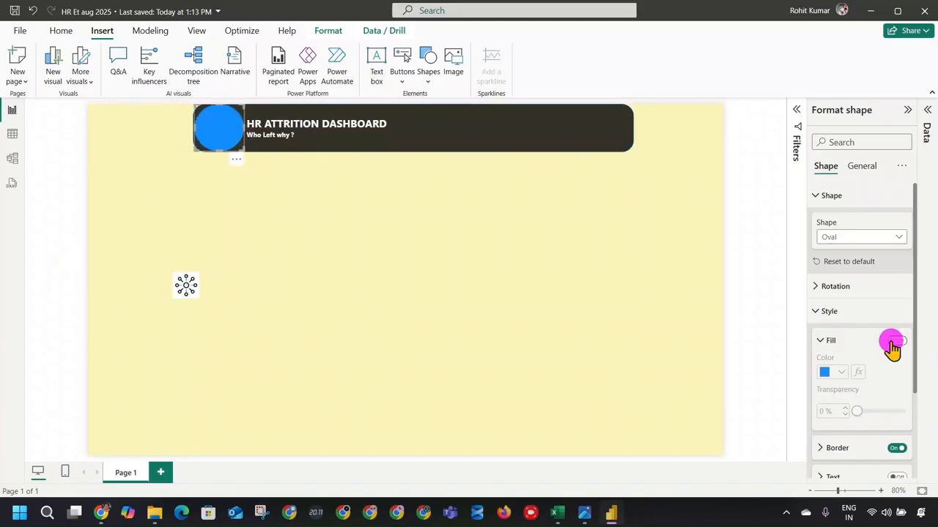
left_click(831, 370)
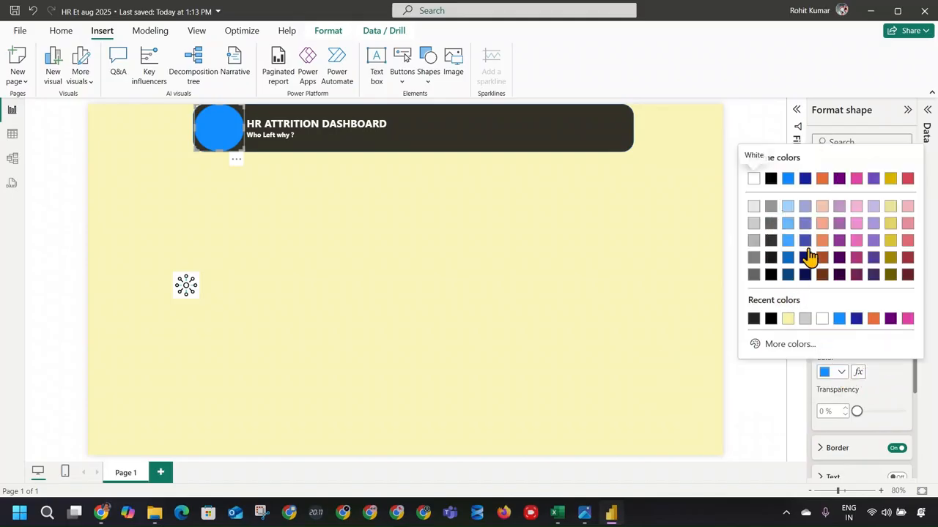
left_click(821, 318)
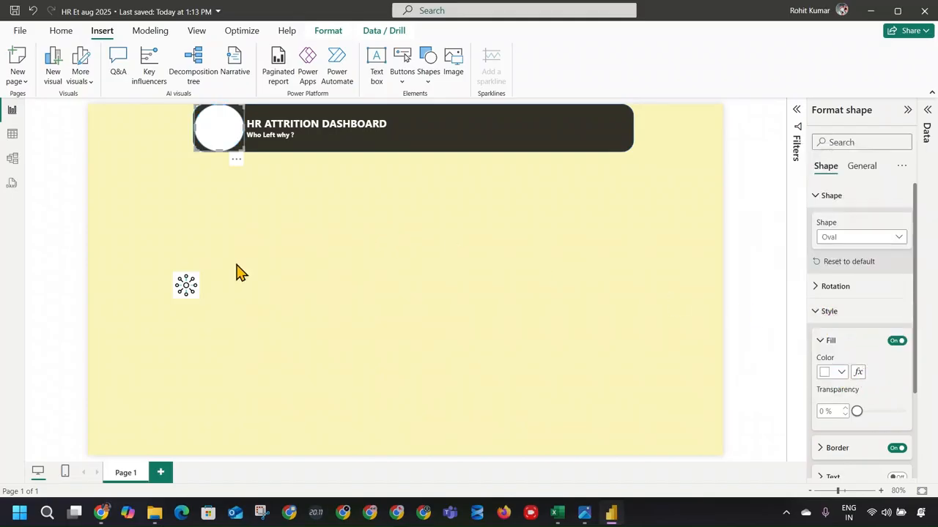
Center the connection icon on the white circle in the banner and send the circle backward behind the icon.
left_click_drag(200, 292, 220, 142)
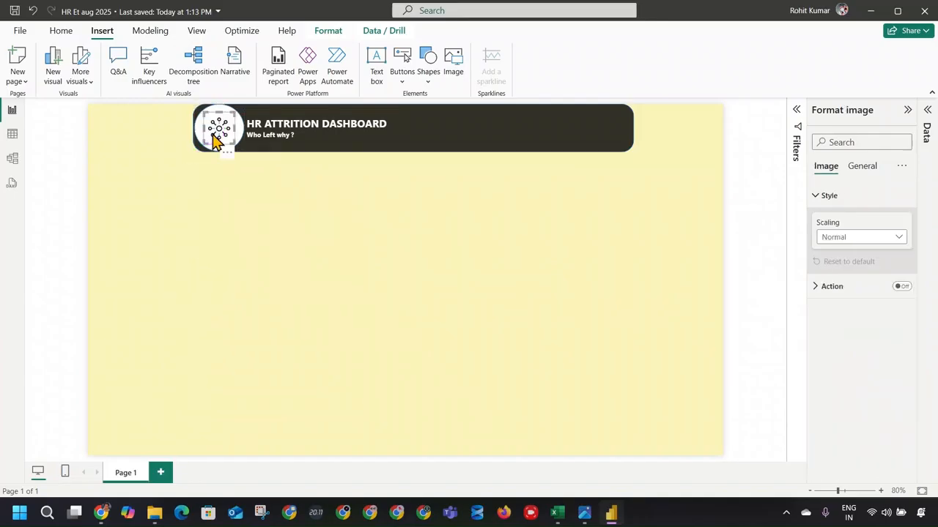
left_click(268, 227)
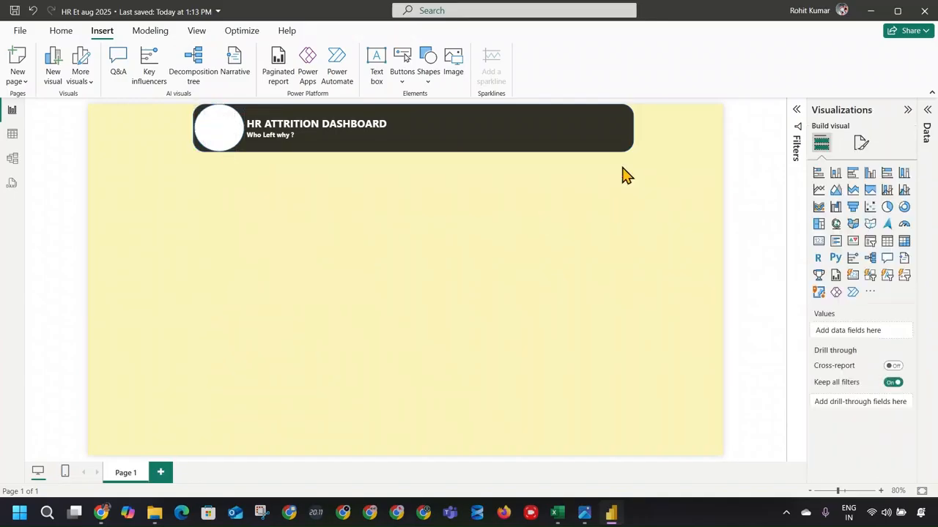
left_click(232, 144)
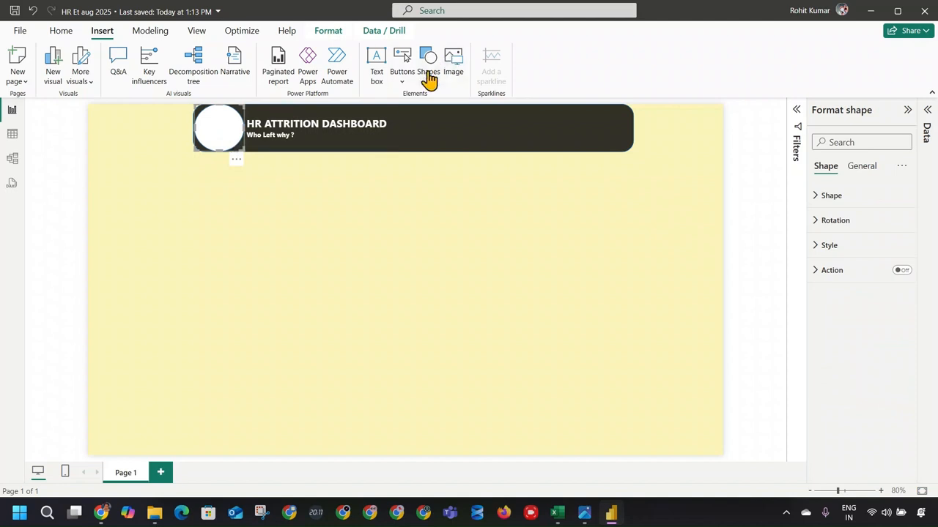
left_click(315, 34)
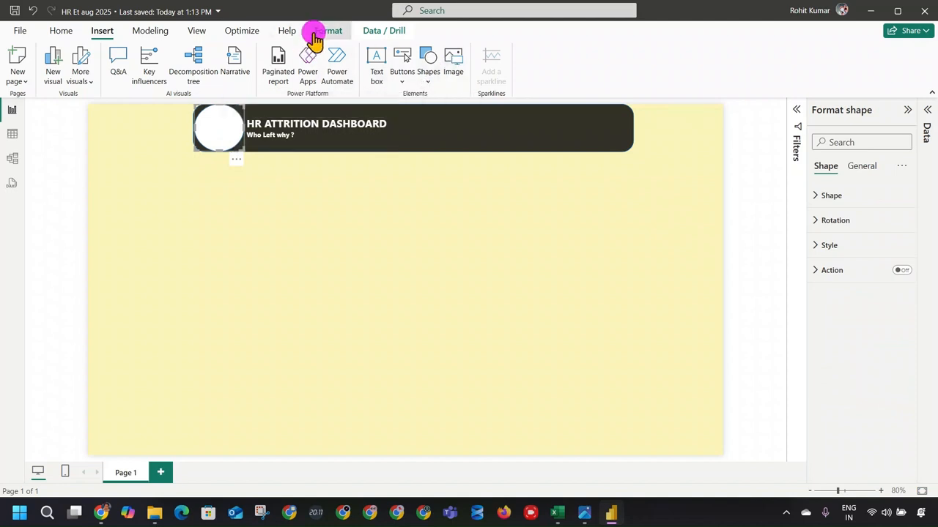
left_click(228, 76)
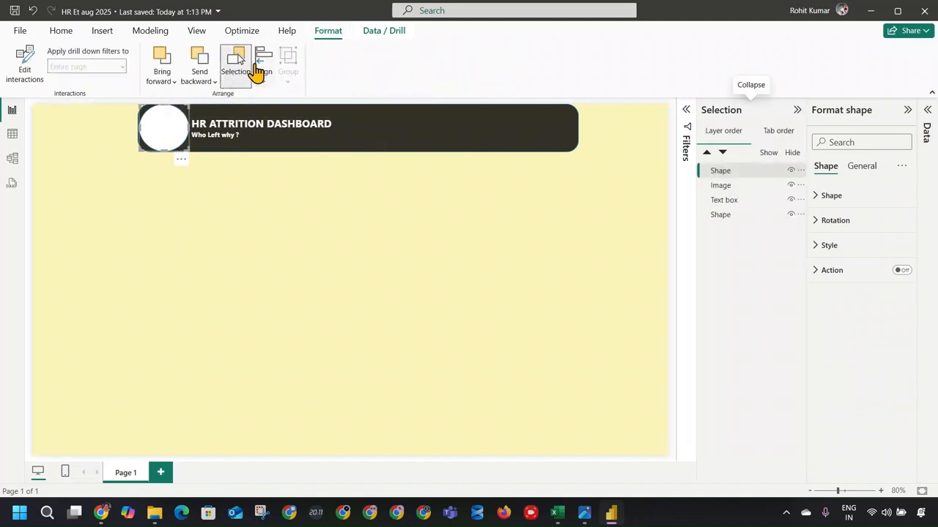
left_click(241, 66)
left_click(264, 66)
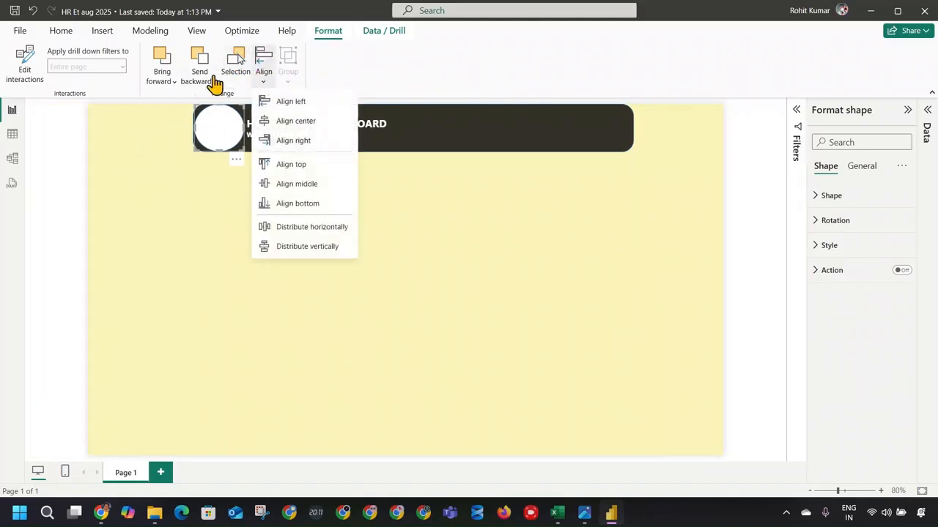
left_click(214, 82)
left_click(217, 100)
left_click(234, 195)
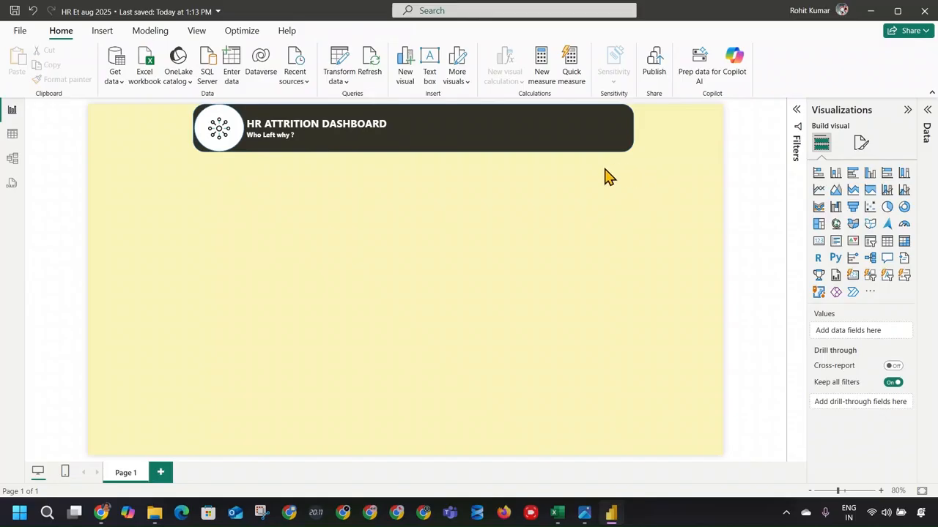
Set the border width of the white circle behind the connection icon to 4 px.
left_click(436, 233)
left_click(234, 123)
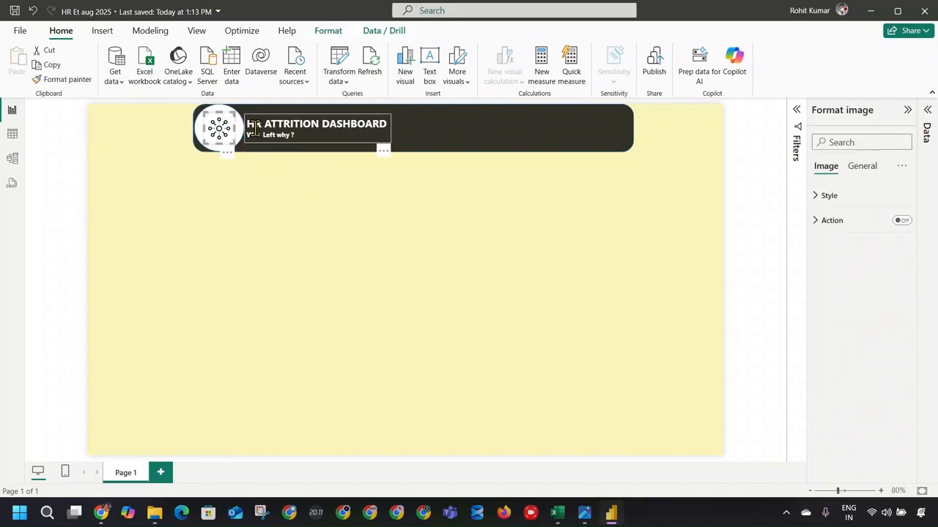
left_click(234, 119)
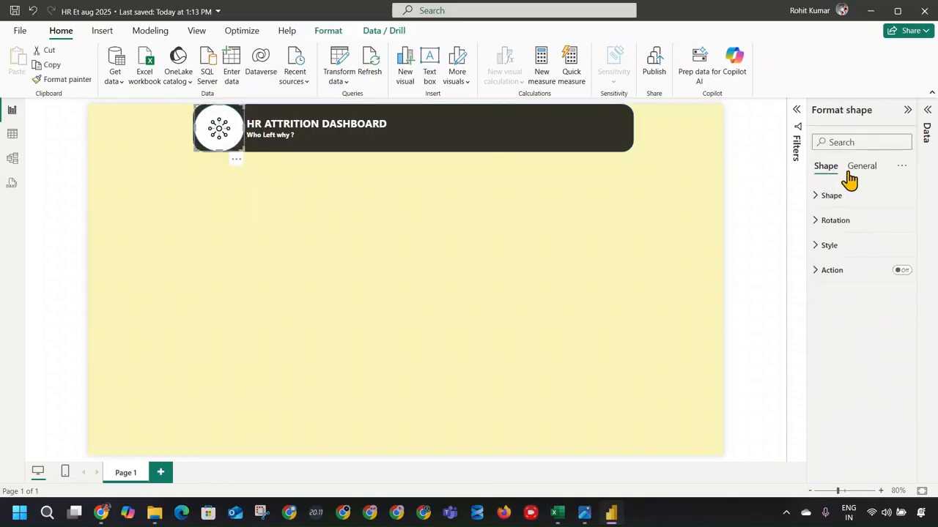
left_click(844, 196)
left_click(844, 196)
left_click(855, 248)
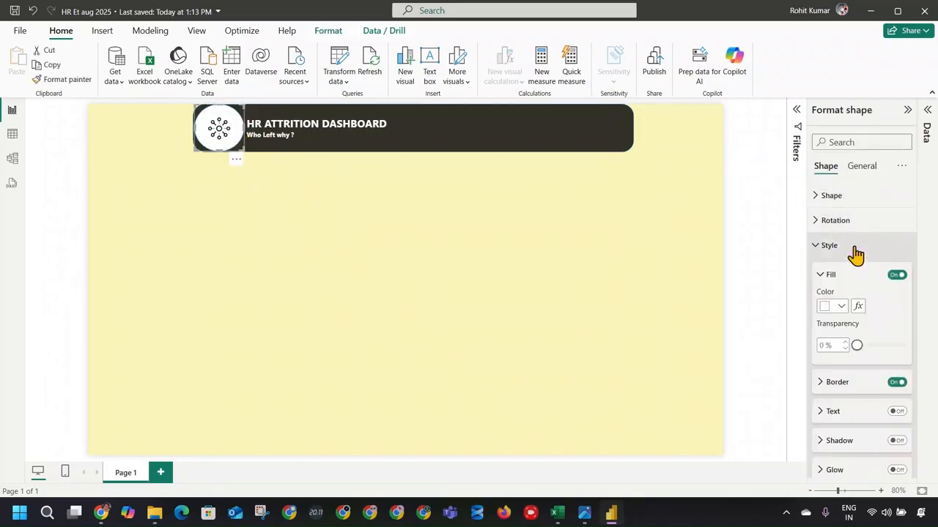
left_click(844, 384)
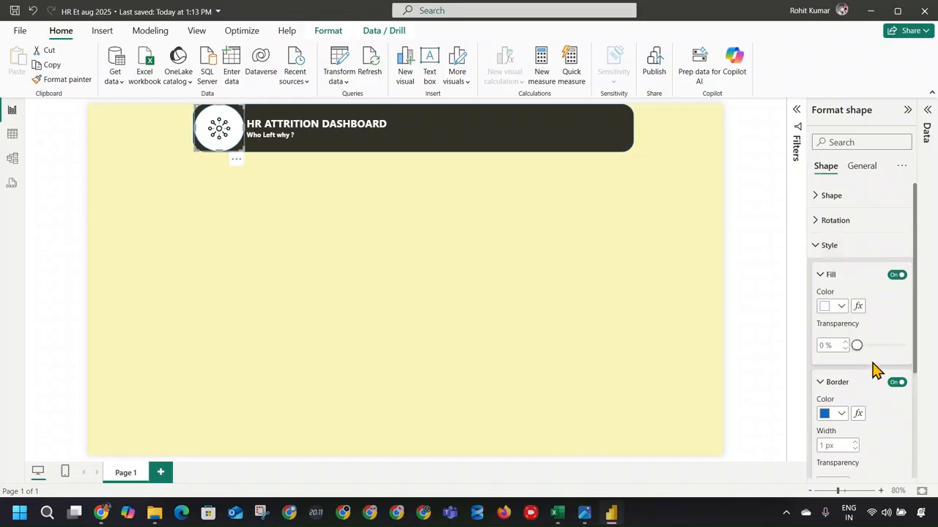
scroll(877, 372, "down", 2)
left_click(856, 320)
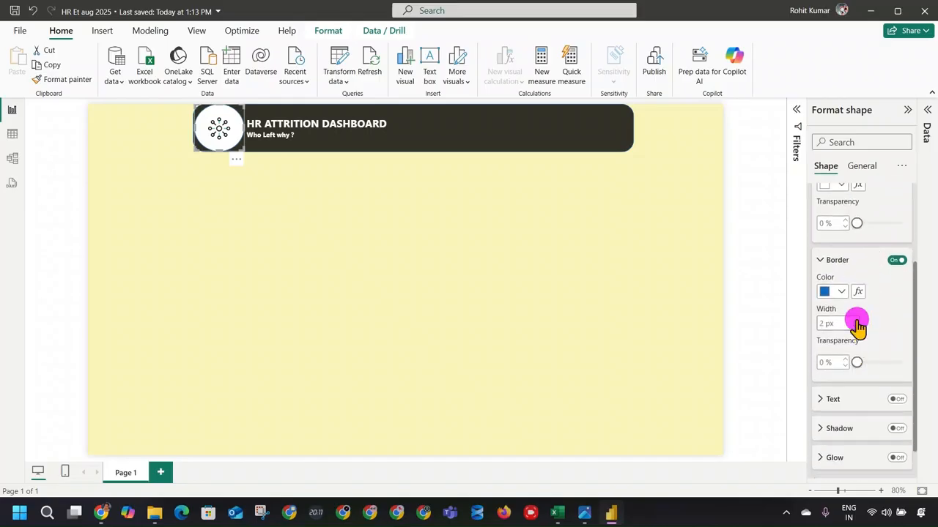
left_click(855, 320)
left_click(856, 320)
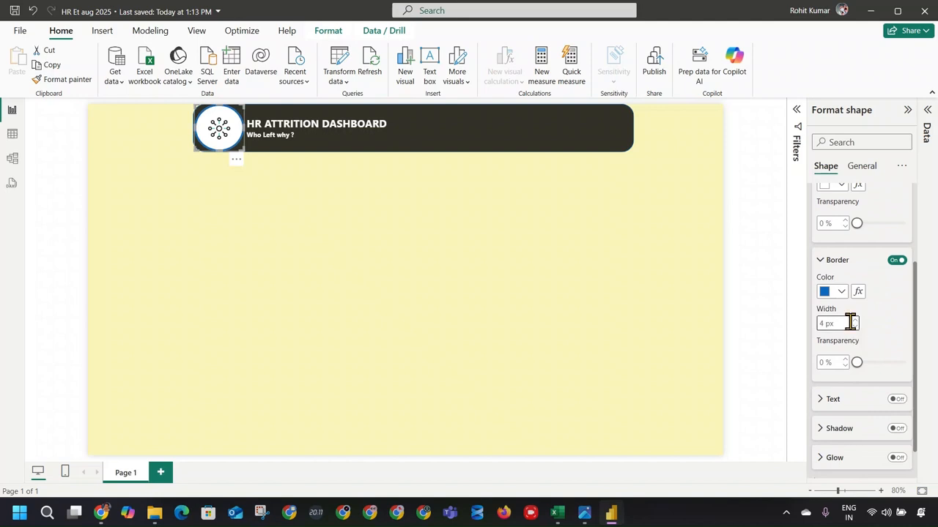
Change the white circle's border to a custom lime green, #ACEC16.
left_click(835, 293)
left_click(811, 268)
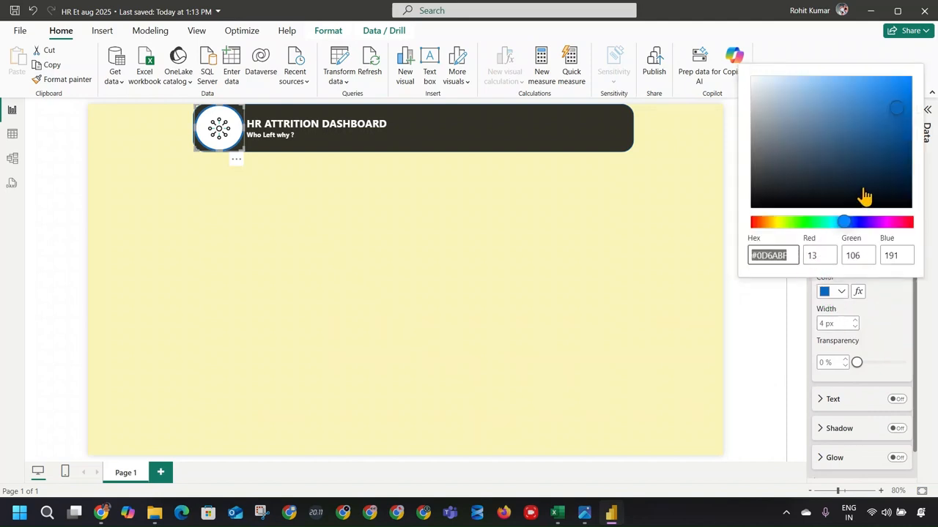
left_click_drag(824, 222, 785, 222)
left_click_drag(897, 107, 893, 86)
left_click(411, 178)
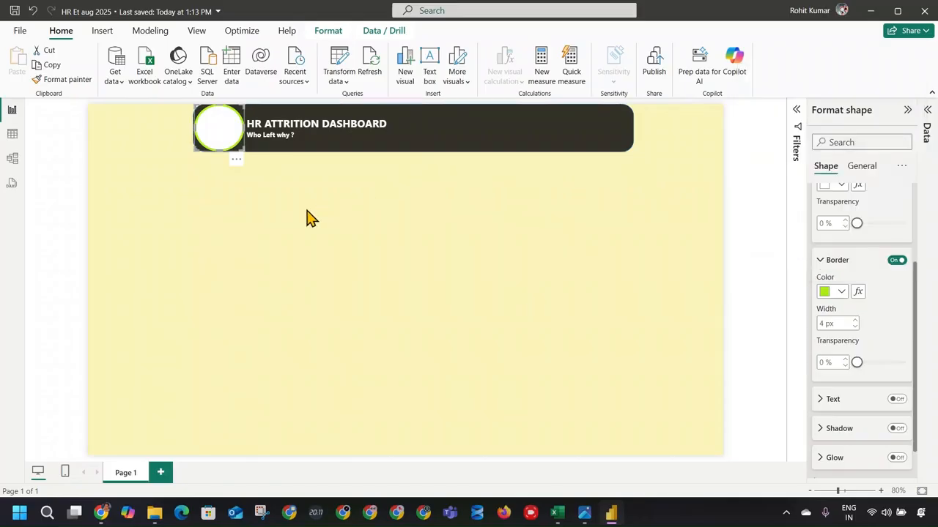
left_click(208, 233)
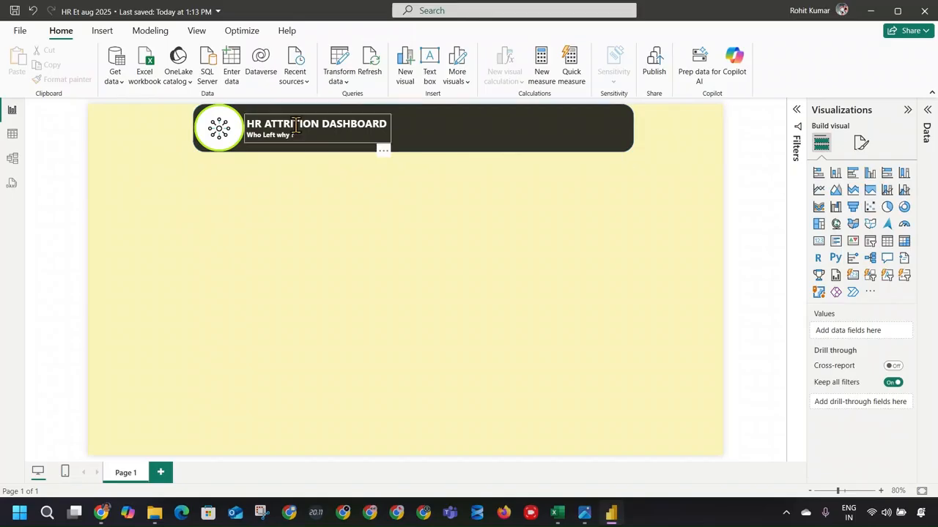
Make the dark header banner taller by extending its lower edge downward in two small adjustments.
left_click(354, 128)
left_click(430, 151)
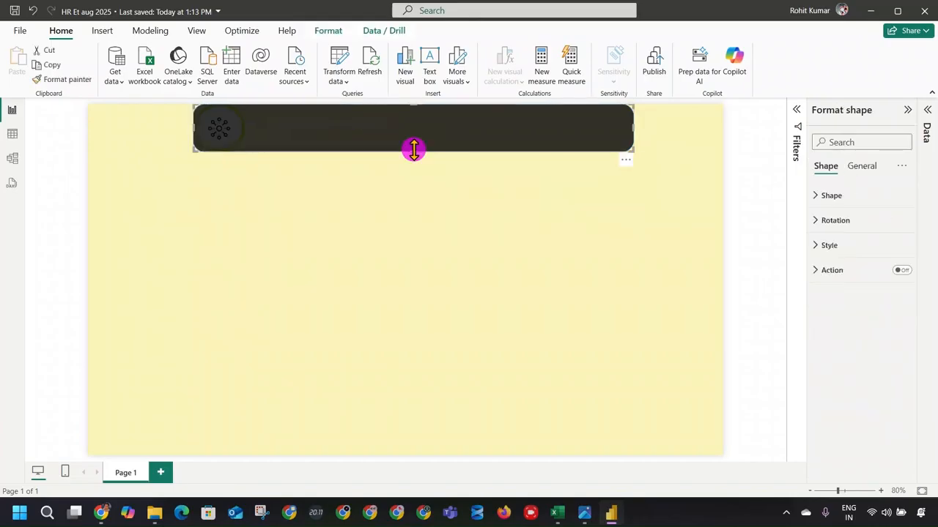
left_click_drag(413, 151, 414, 157)
left_click(308, 202)
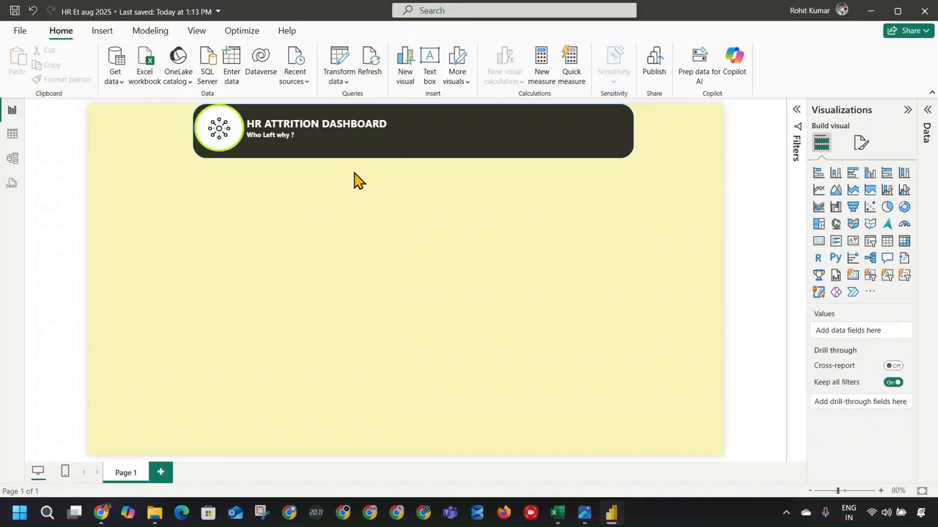
left_click(404, 159)
left_click_drag(408, 157, 411, 172)
left_click(406, 203)
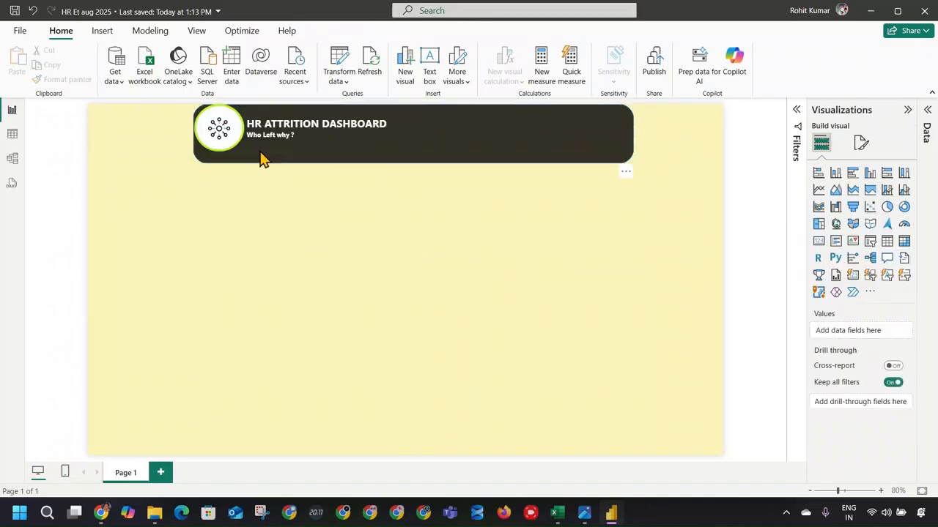
Select the connection icon and its white circle together and move them down to the vertical middle of the taller banner.
left_click(232, 140)
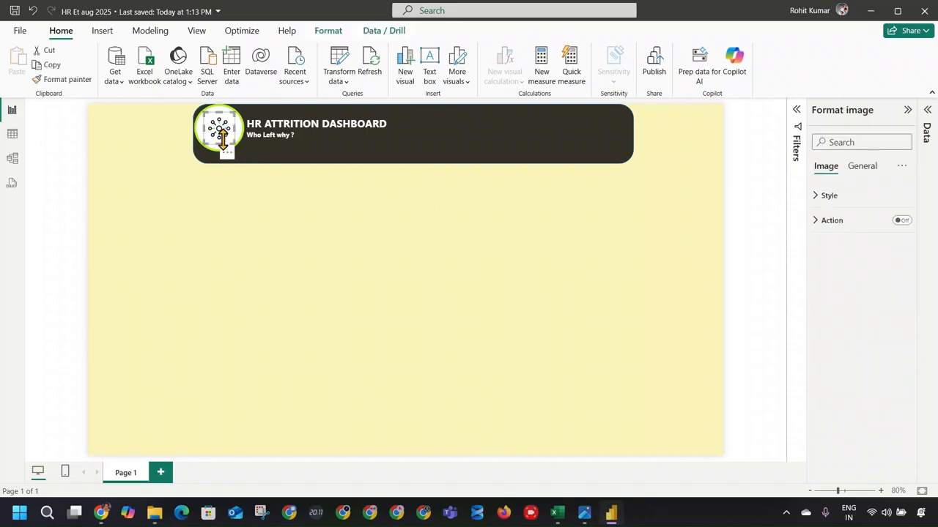
left_click(243, 109)
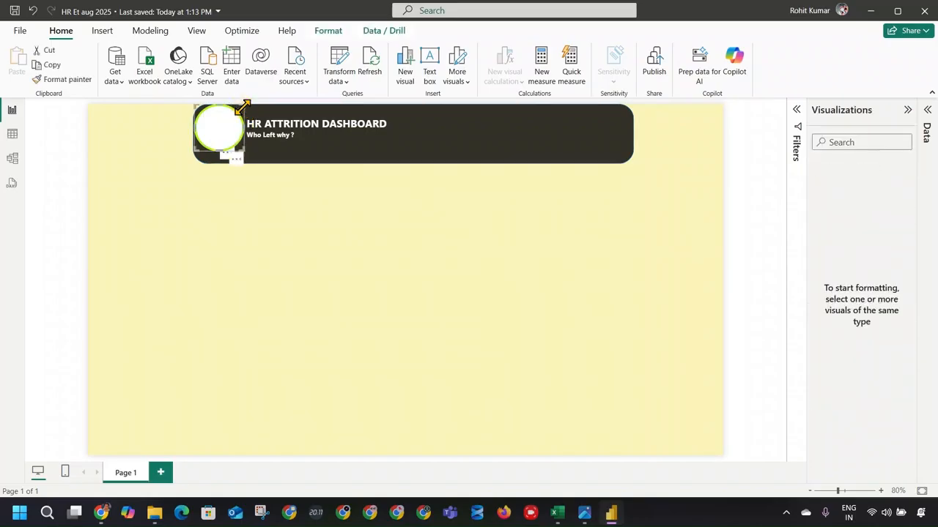
mouse_move(243, 124)
left_mouse_down()
mouse_move(230, 129)
mouse_move(235, 142)
left_mouse_up()
left_click(266, 193)
left_click(500, 212)
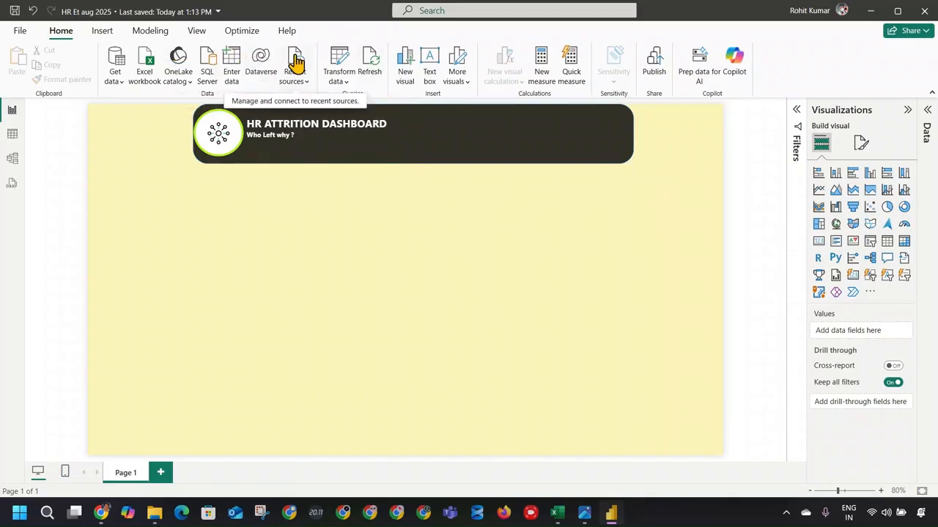
Insert a rectangle with both top corners snipped and resize it to a wide, low block.
left_click(114, 31)
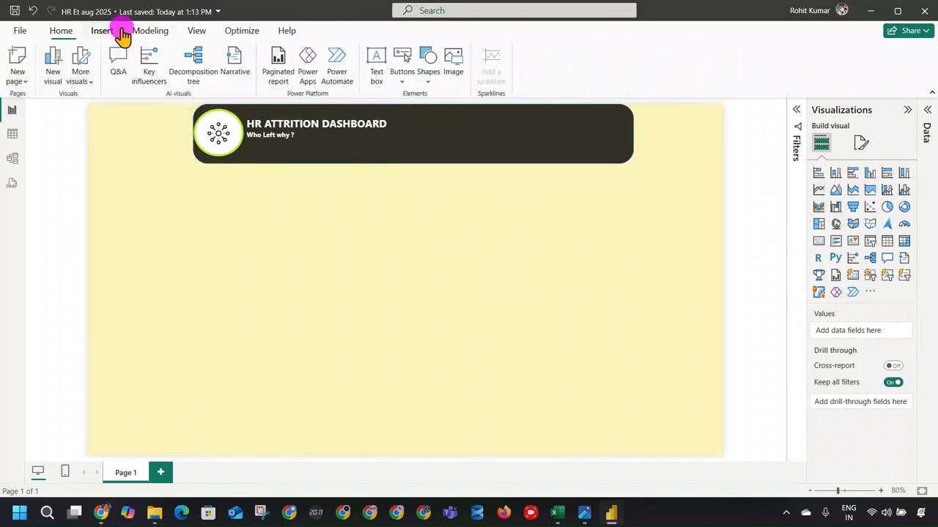
left_click(428, 78)
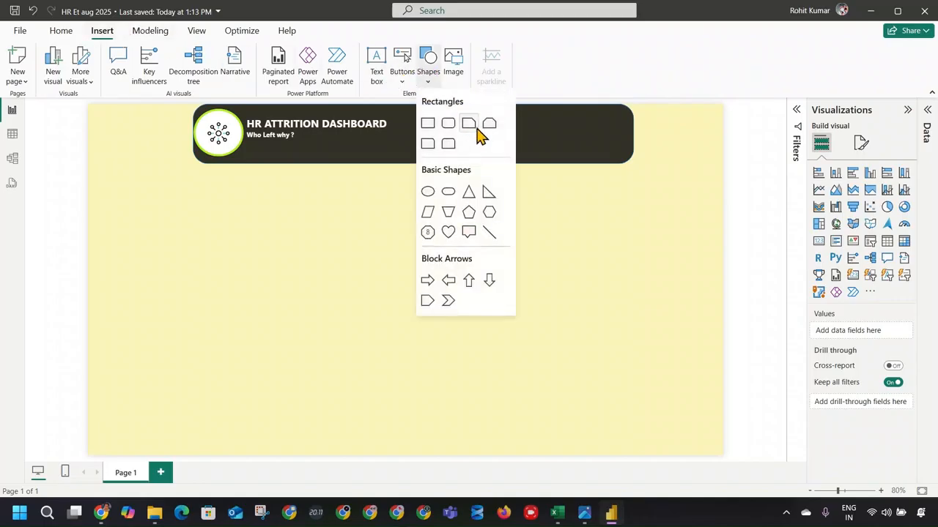
left_click(486, 126)
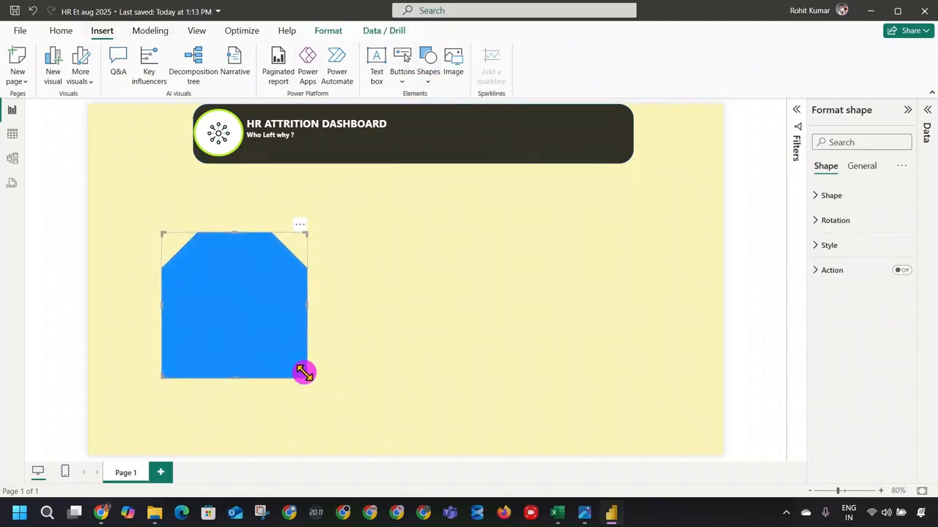
left_click_drag(304, 373, 328, 287)
Try the Chevron arrow and Hexagon types on the new shape, settling on Rounded Rectangle.
left_click(836, 220)
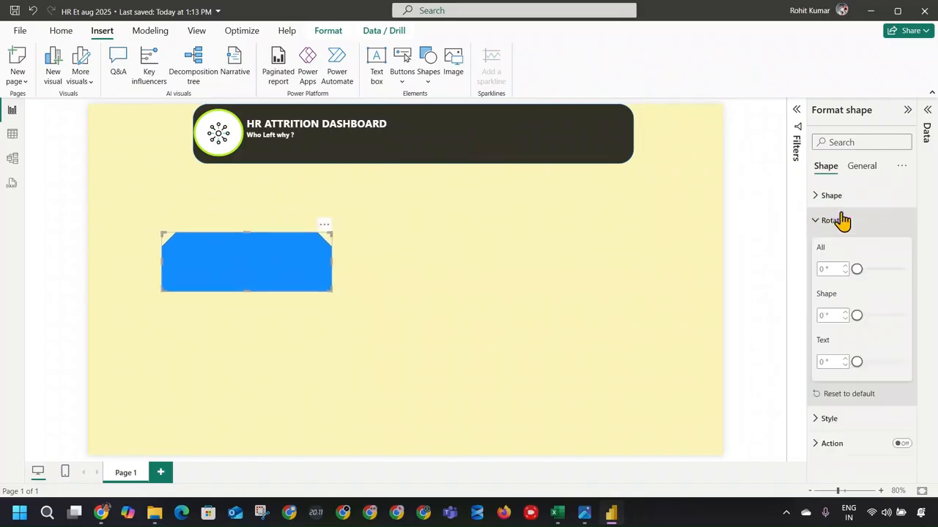
left_click(835, 196)
left_click(866, 237)
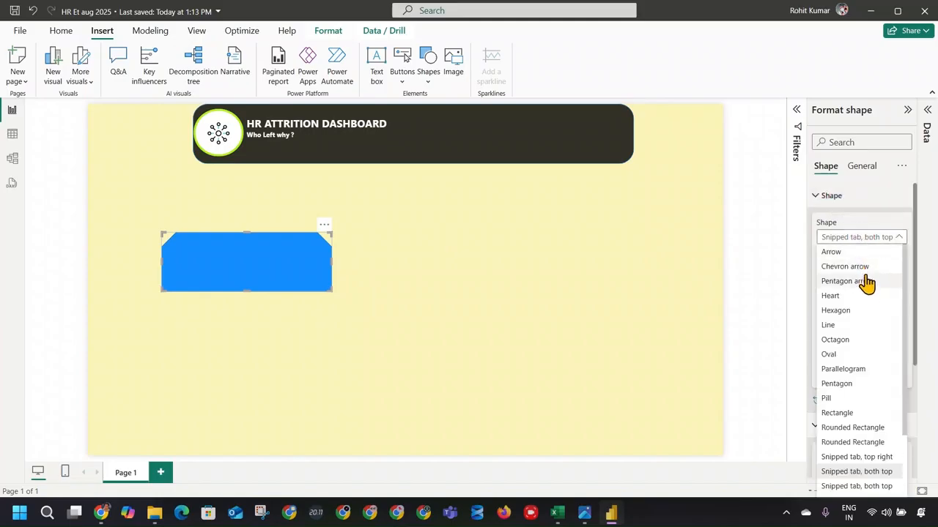
left_click(865, 267)
left_click(867, 239)
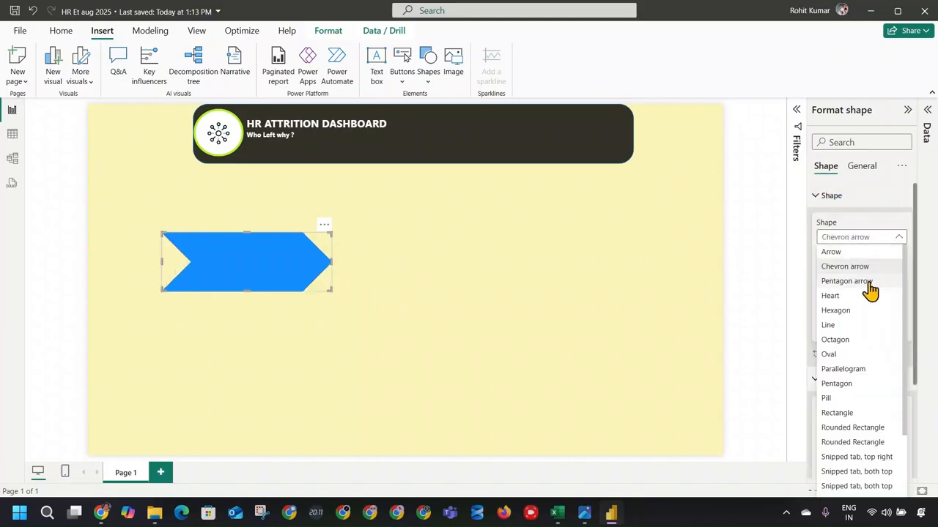
left_click(859, 311)
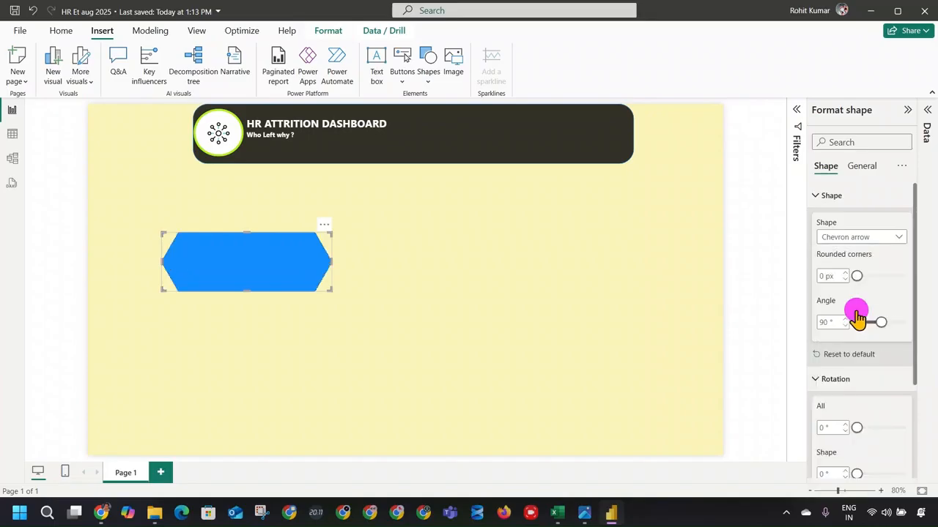
left_click(859, 245)
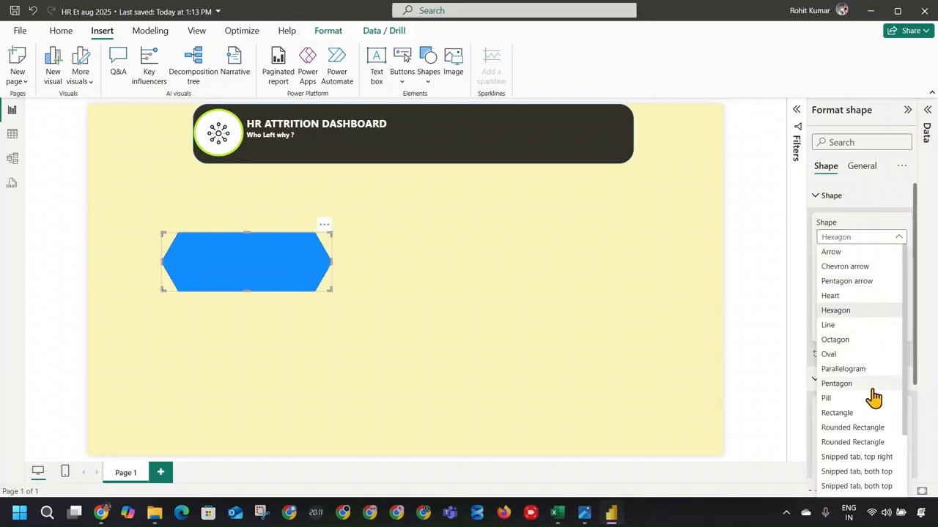
left_click(876, 425)
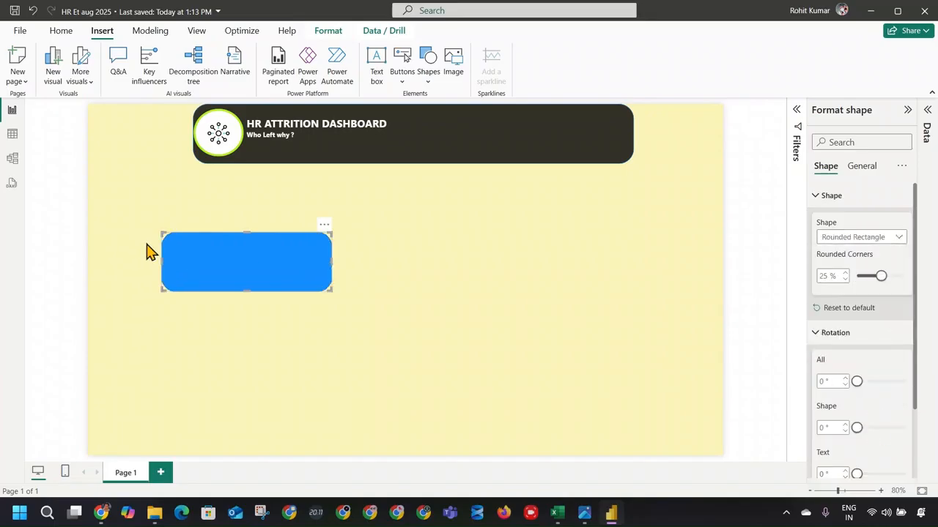
Move the blue rounded rectangle up to overlap the banner's lower edge beneath the icon and shrink it to a compact card.
left_click_drag(161, 260, 258, 180)
left_click_drag(349, 220, 391, 204)
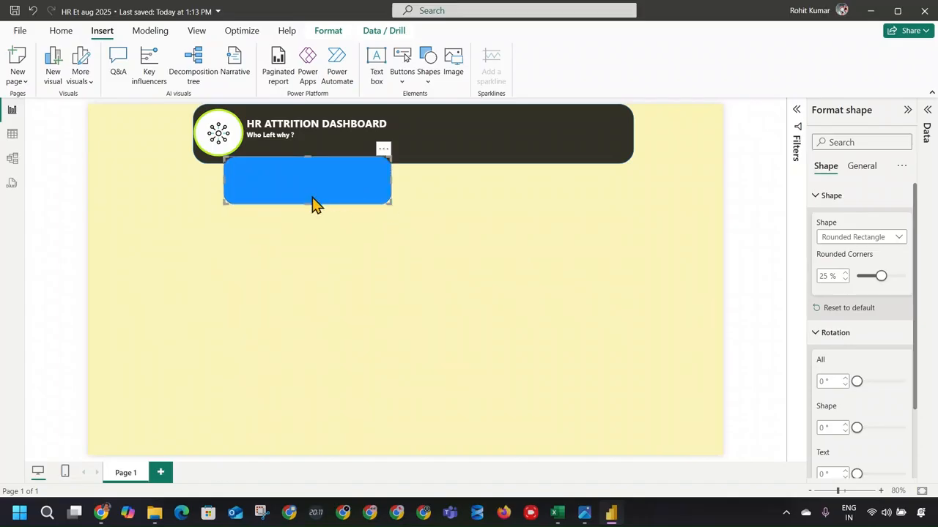
left_click_drag(312, 204, 293, 195)
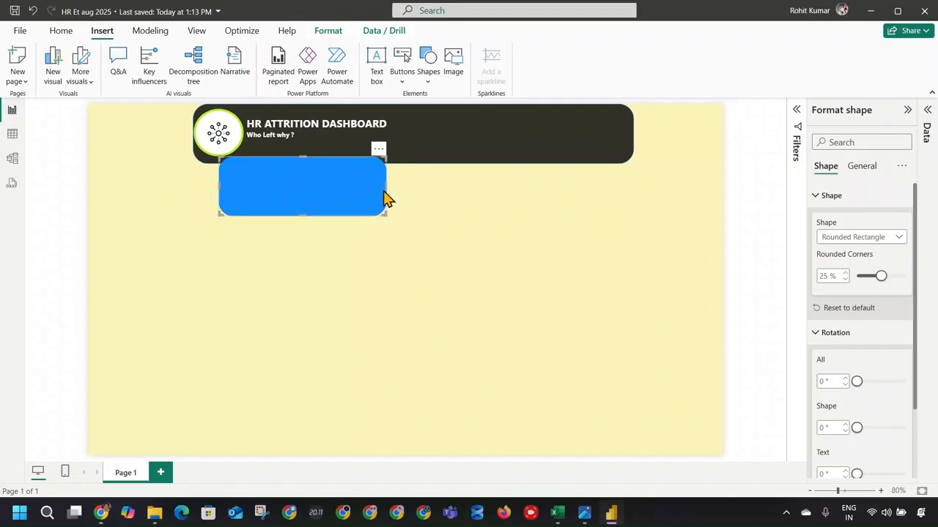
left_click_drag(387, 198, 360, 189)
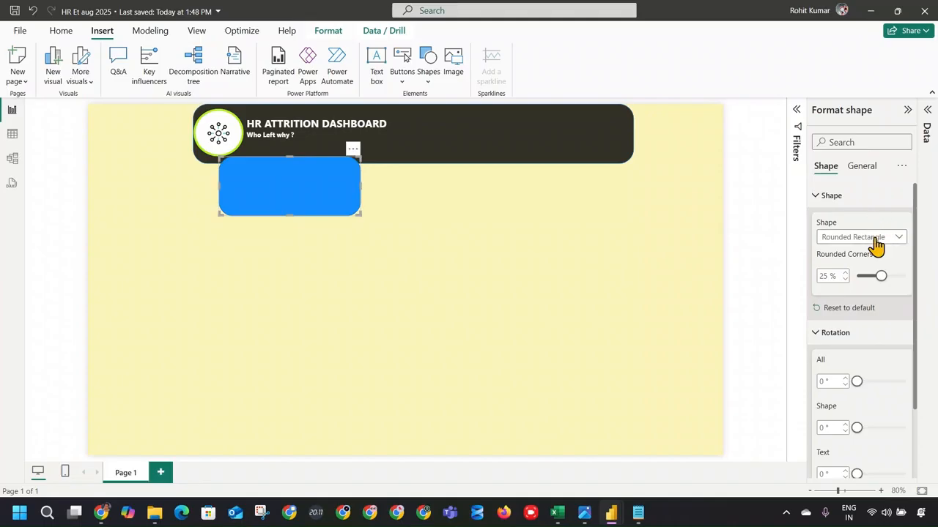
mouse_move(880, 276)
left_mouse_down()
mouse_move(868, 277)
mouse_move(881, 279)
left_mouse_up()
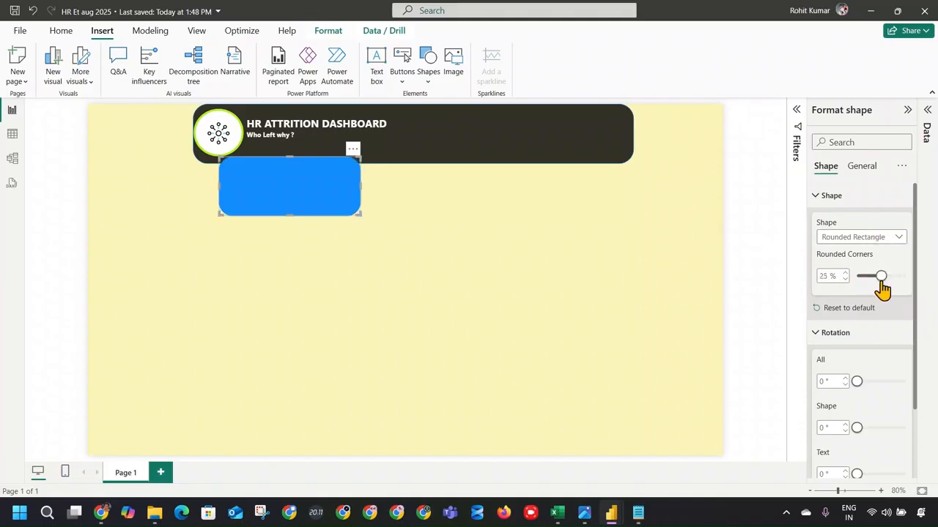
left_click_drag(356, 214, 342, 212)
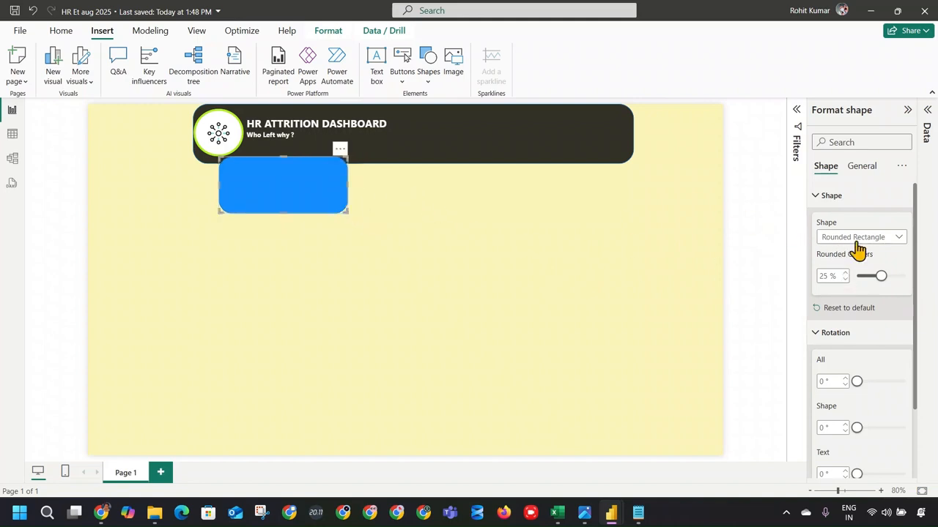
Fill the rounded rectangle with the recent lime green and shift its hue to a custom turquoise, #14ECB6.
left_click(830, 197)
left_click(820, 196)
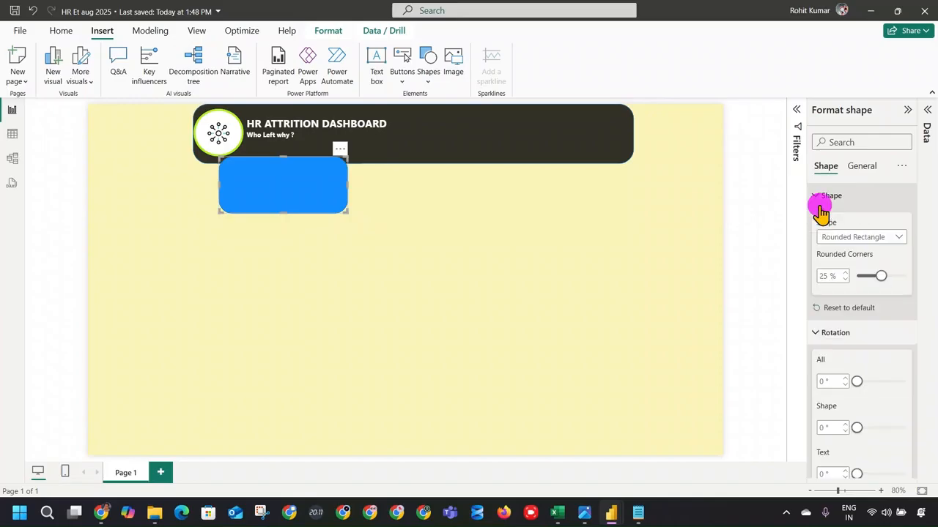
left_click(821, 196)
left_click(822, 220)
left_click(830, 244)
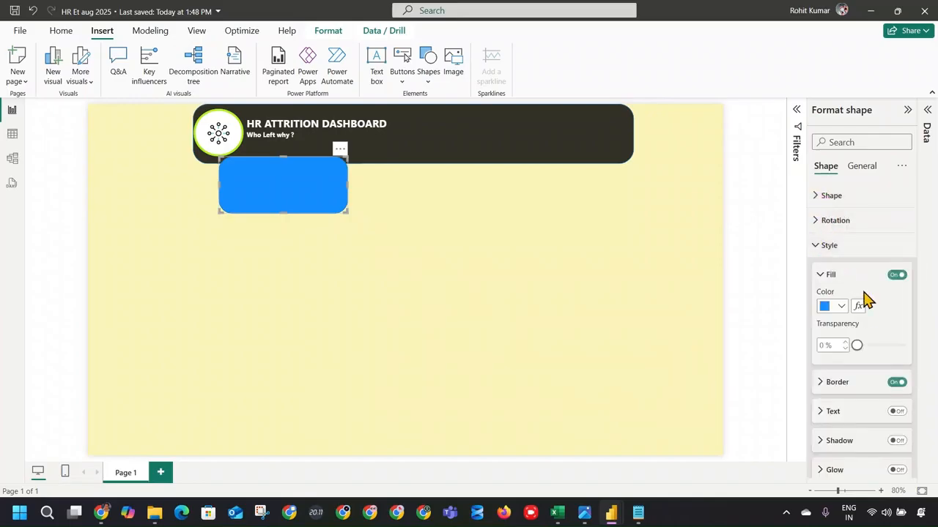
left_click(841, 308)
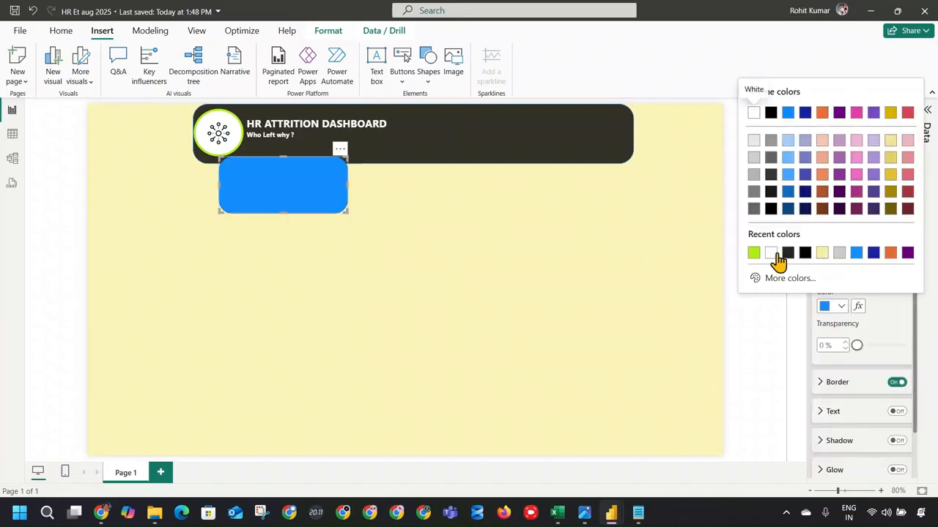
left_click(755, 253)
left_click(842, 307)
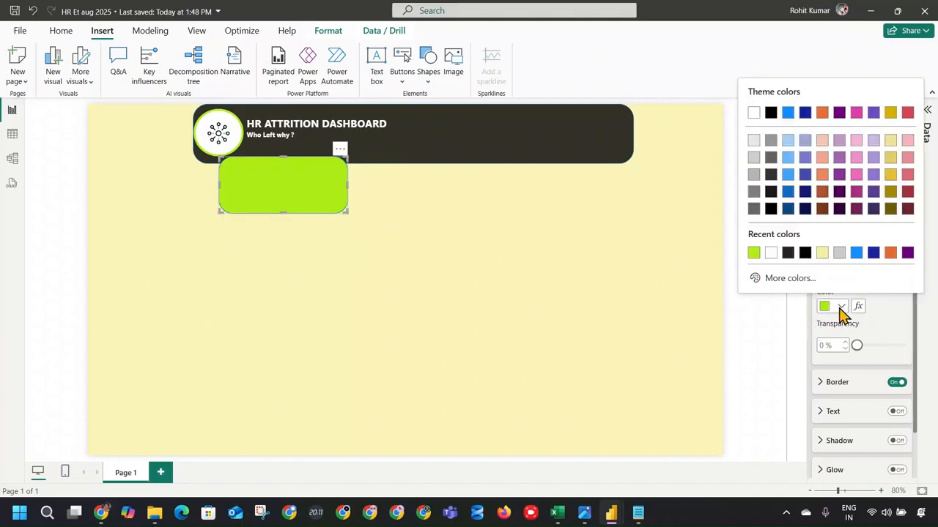
left_click(841, 309)
left_click(843, 308)
left_click(792, 280)
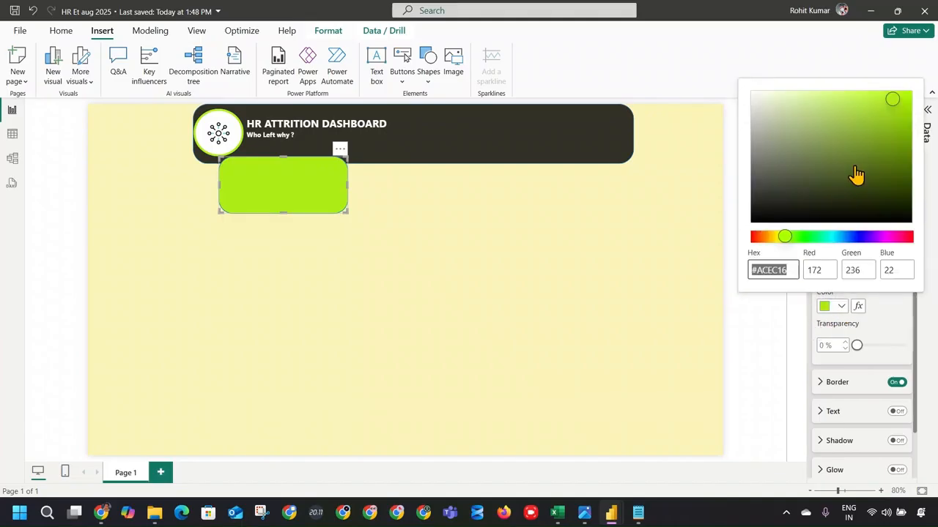
left_click(824, 236)
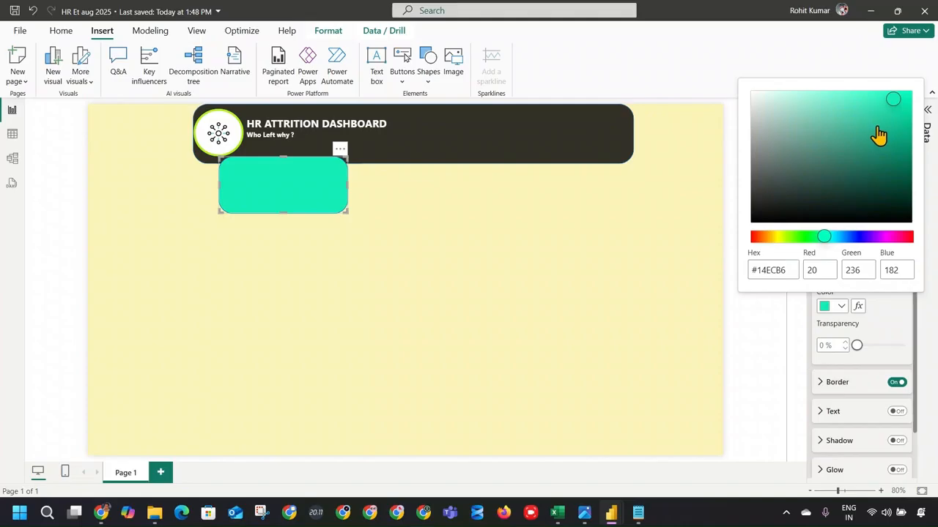
Duplicate the green rounded rectangle twice and place the copies beside the original, forming a row of three cards under the header banner.
left_click(324, 197)
key("ctrl+c")
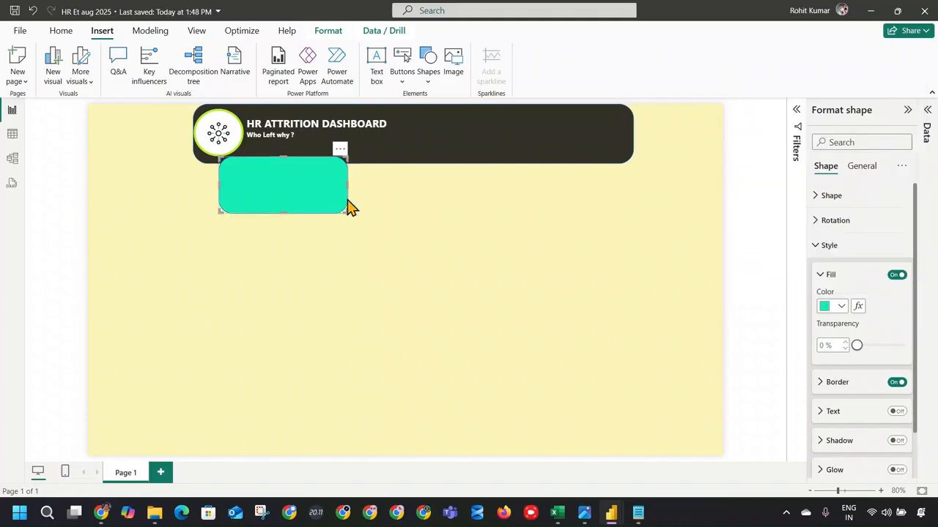
key("ctrl+v")
left_click_drag(307, 183, 450, 181)
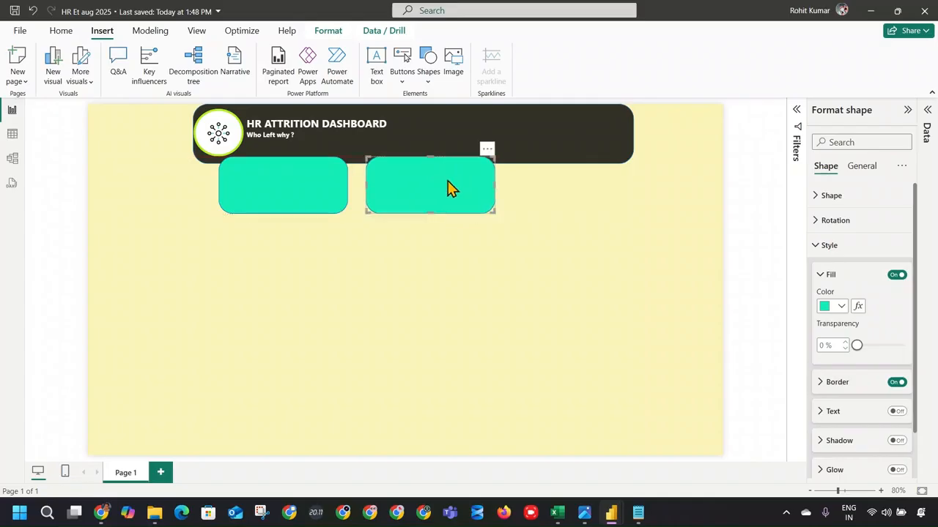
key("ctrl+v")
left_click_drag(320, 193, 589, 188)
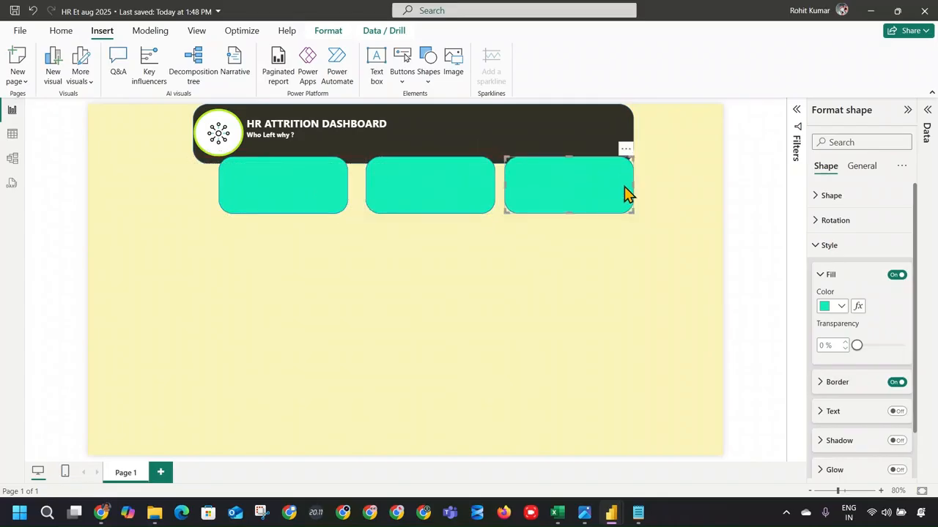
Shift the second and third green cards slightly toward the first so the three are spaced more evenly.
left_click_drag(293, 202, 290, 201)
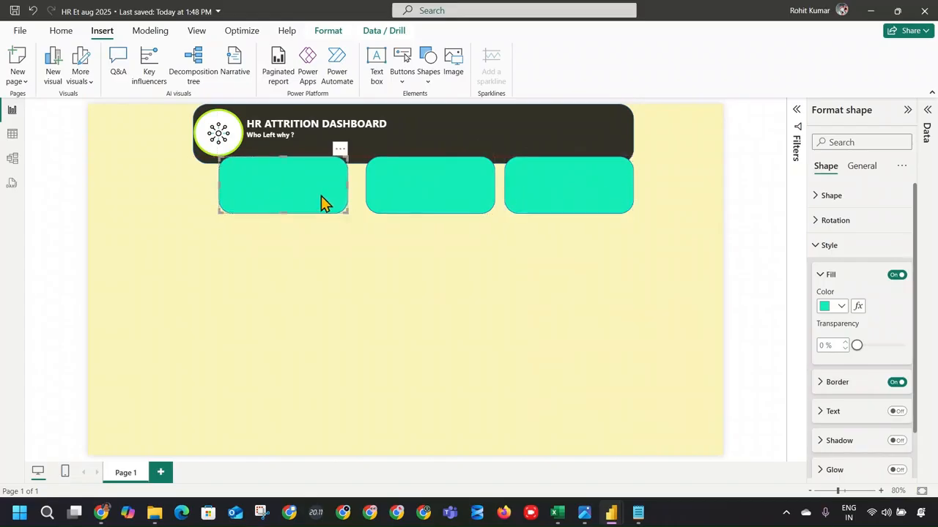
left_click_drag(400, 191, 396, 189)
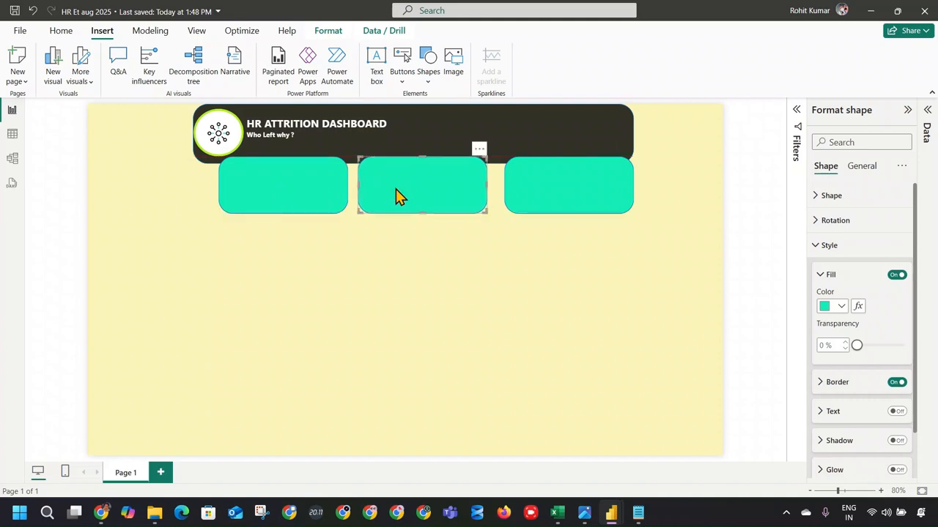
left_click_drag(518, 189, 510, 190)
left_click(546, 274)
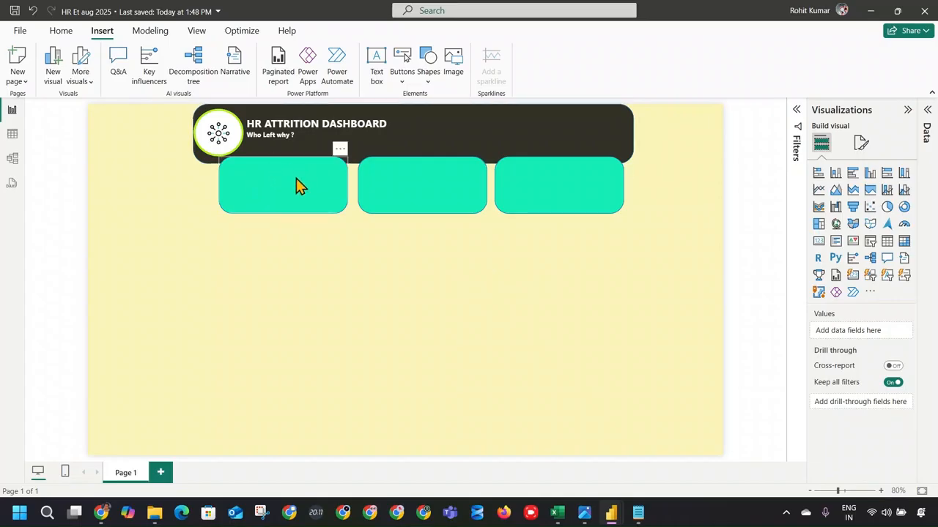
Duplicate the HR ATTRITION DASHBOARD text box onto the first green card and delete the copy's "Who Left why ?" line.
left_click(381, 146)
key("ctrl+v")
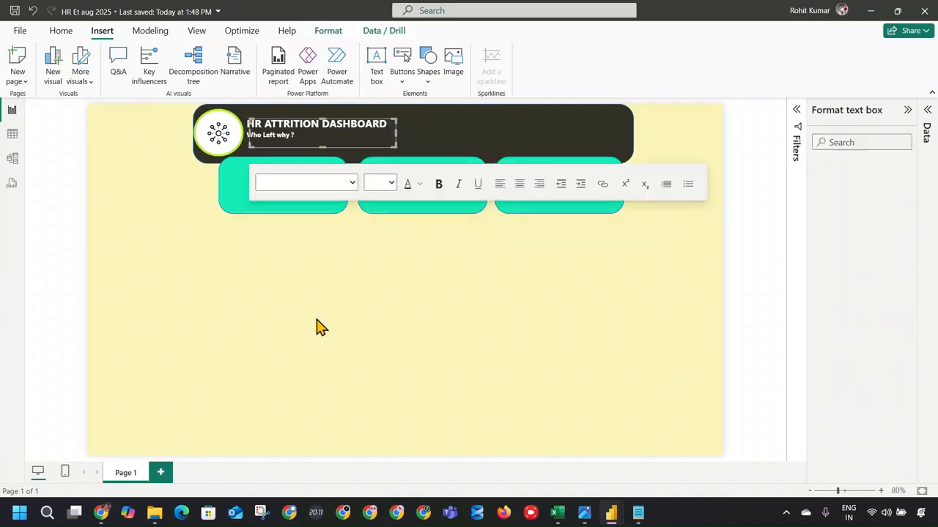
left_click_drag(390, 123, 383, 165)
triple_click(362, 175)
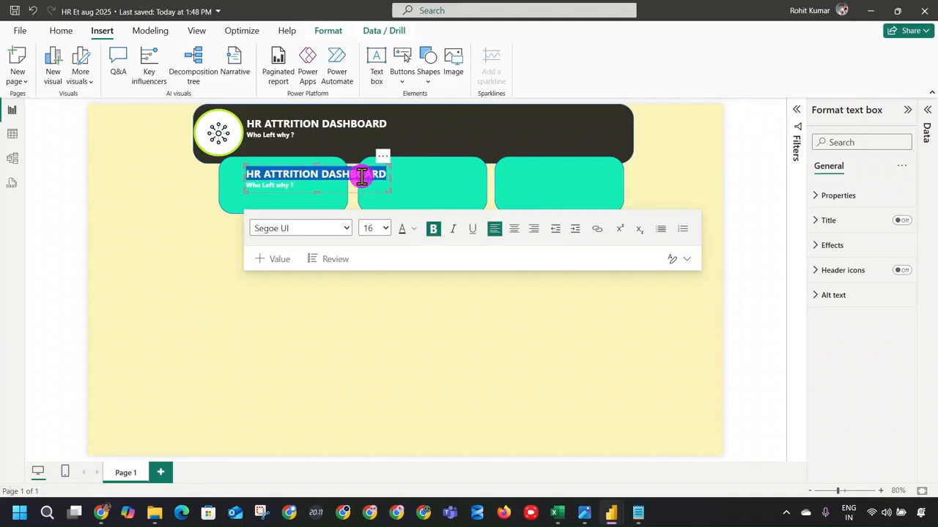
left_click_drag(303, 182, 236, 186)
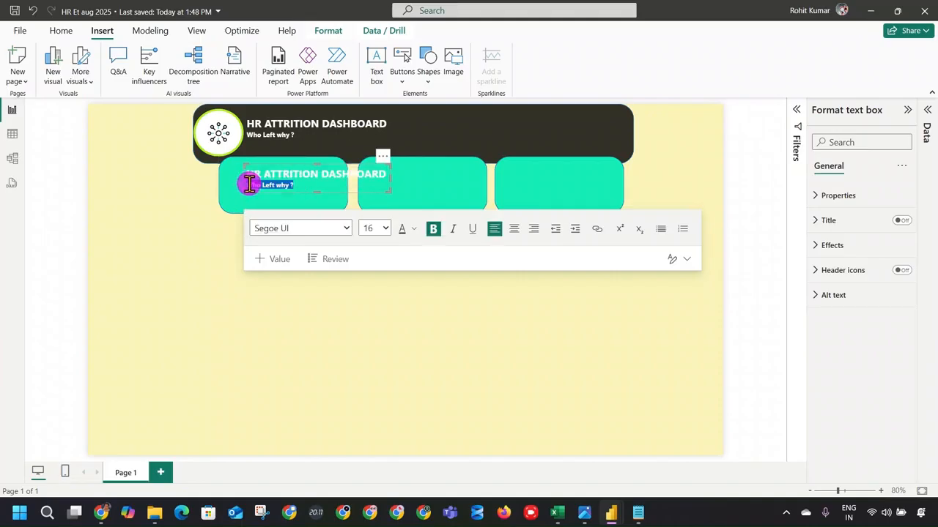
key("BackSpace")
Try font size 10 and settle on 12 for all the text in the copied text box.
key("ctrl+a")
left_click(383, 228)
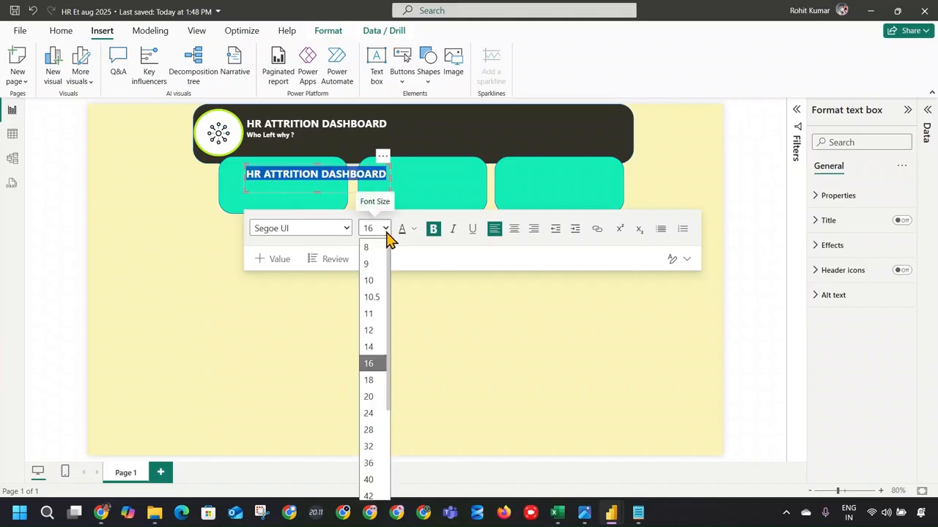
left_click(389, 284)
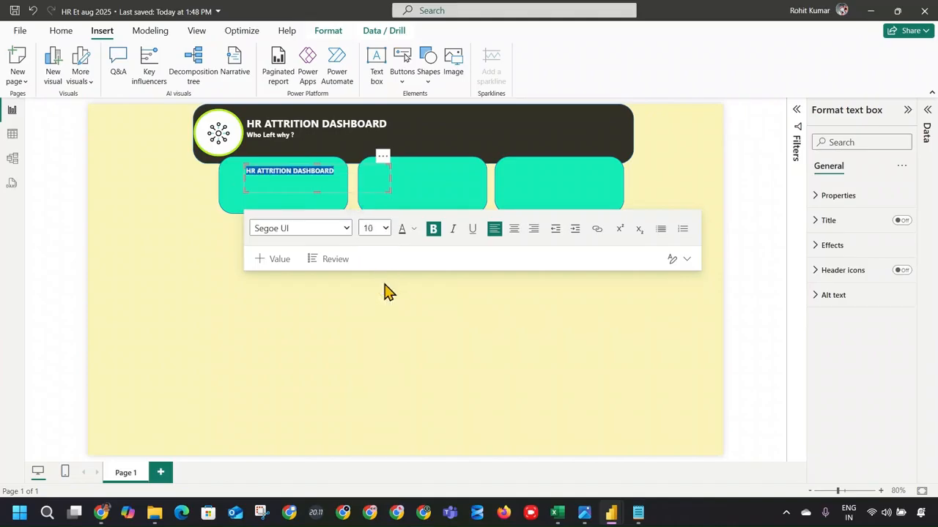
left_click(383, 227)
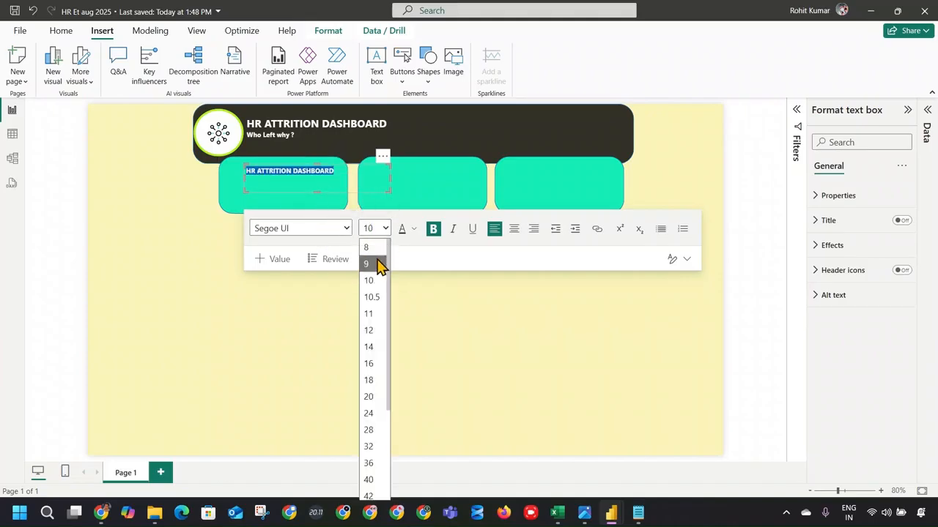
left_click(379, 330)
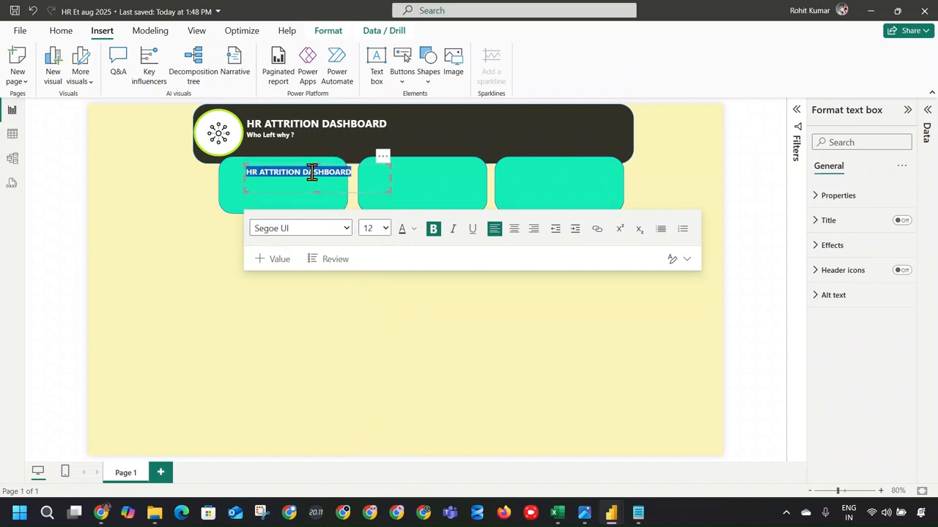
Replace the copied title with "Total Employee" and colour the text black.
type("Total Employe")
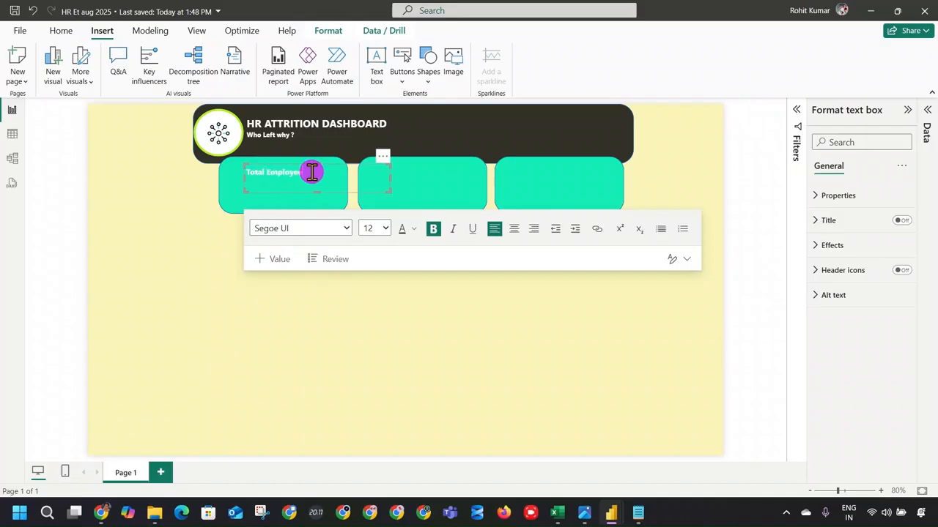
triple_click(312, 172)
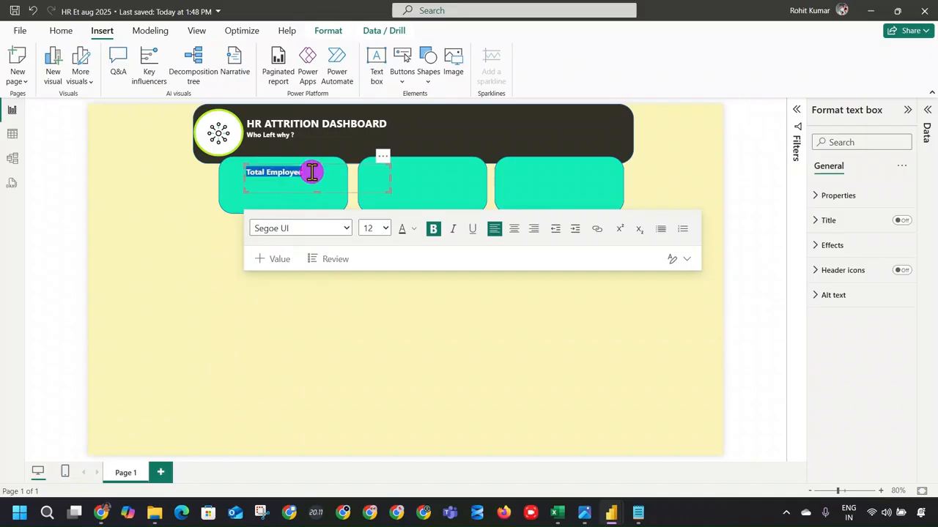
left_click(414, 233)
left_click(446, 272)
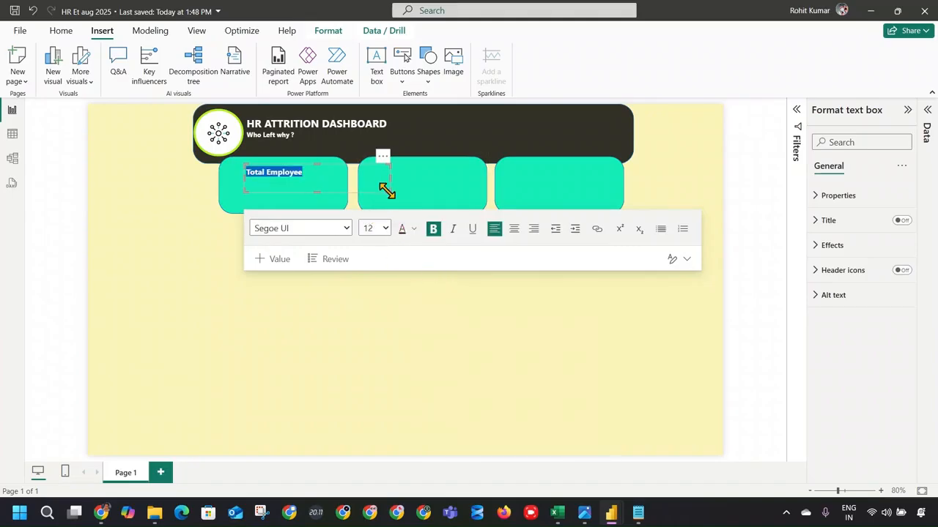
Shrink the Total Employee text box to end at the first card's edge and set its font size to 16.
left_click_drag(387, 191, 345, 183)
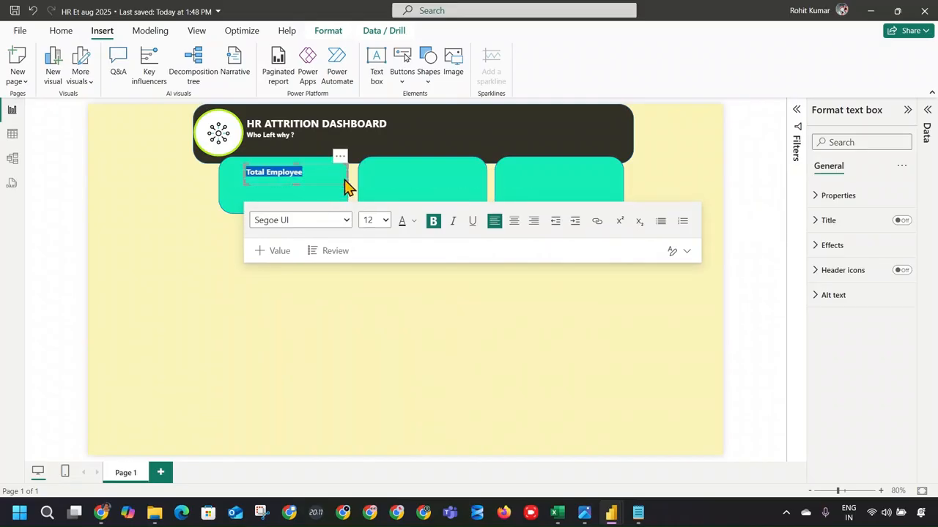
left_click(381, 220)
left_click(375, 339)
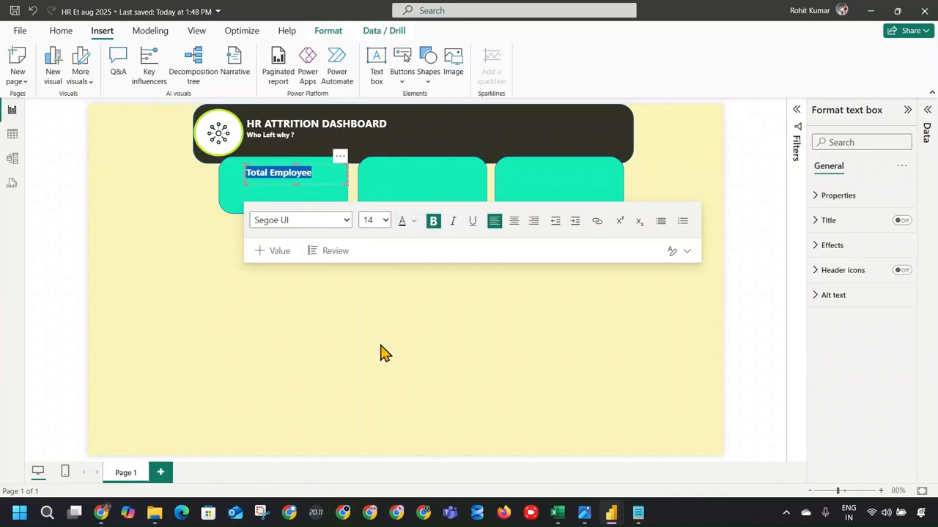
left_click(386, 221)
left_click(375, 356)
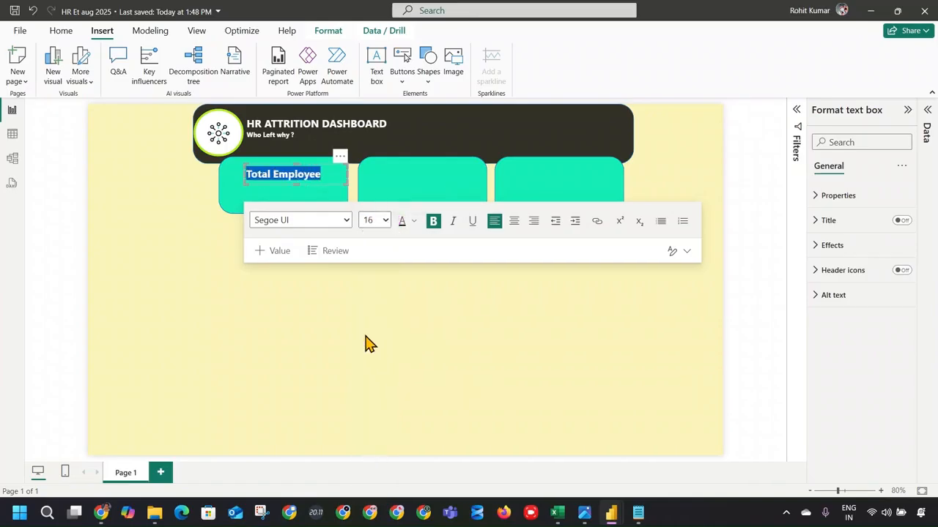
Narrow the Total Employee text box to fit its text and move it to the upper-right corner of the first card.
left_click(326, 305)
left_click(276, 179)
left_click(277, 176)
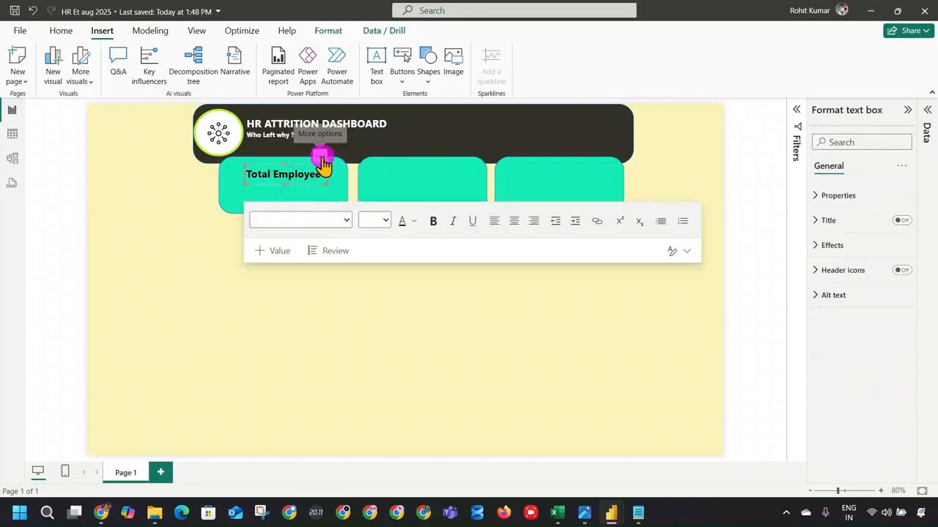
left_click_drag(320, 159, 340, 151)
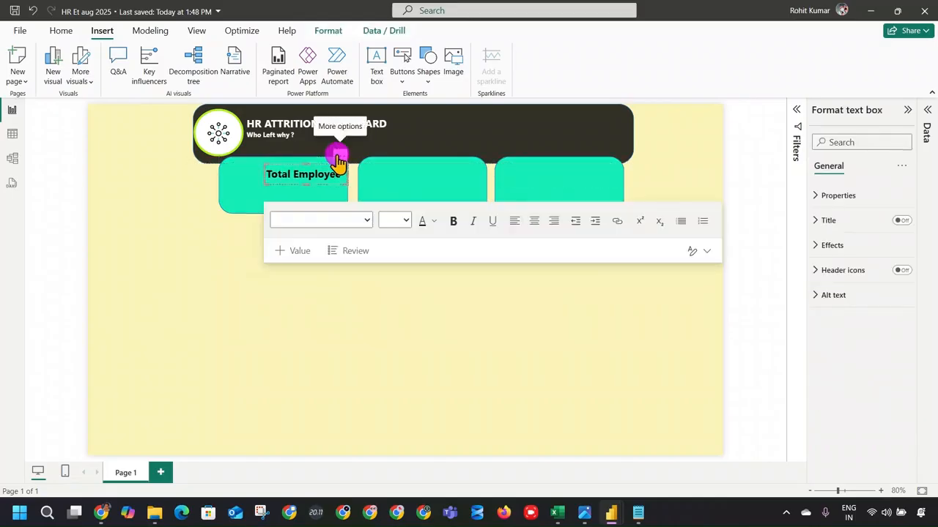
left_click(250, 196)
left_click(350, 253)
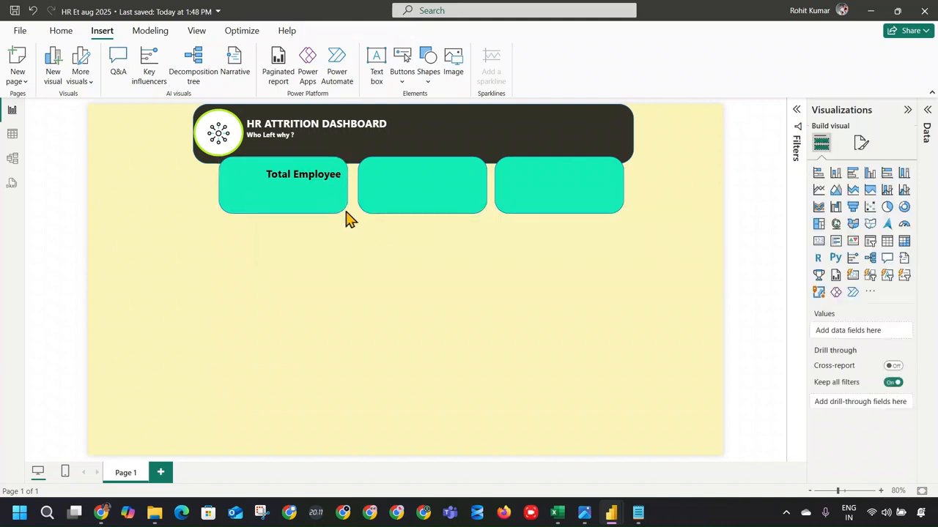
left_click(327, 205)
left_click(350, 228)
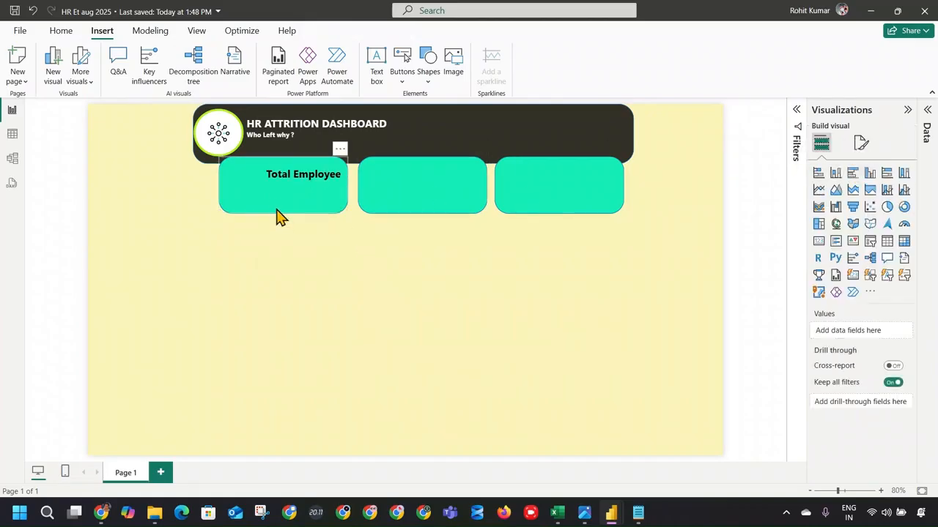
Show the HR Raw Data fields, and switch to Notepad to copy the line Total Emp = COUNTROWS('Raw Data HR').
left_click(926, 115)
left_click(840, 152)
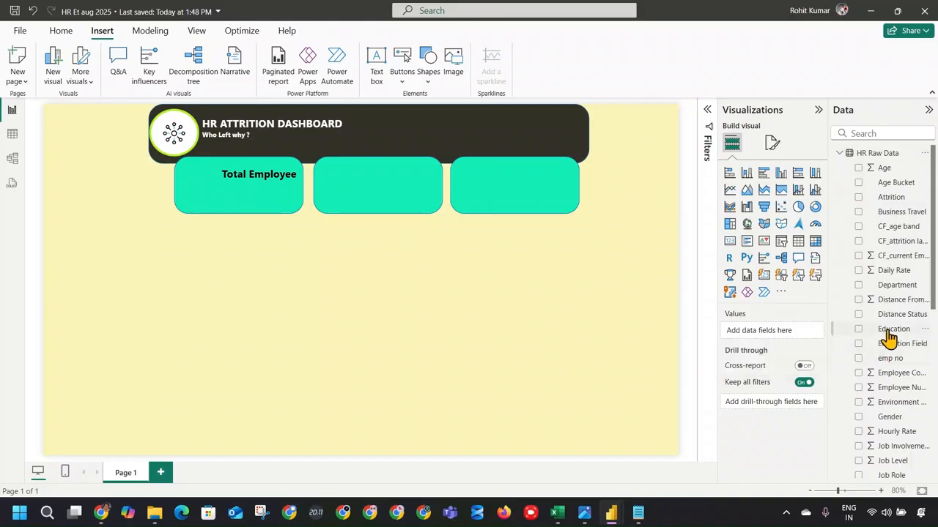
left_click(640, 513)
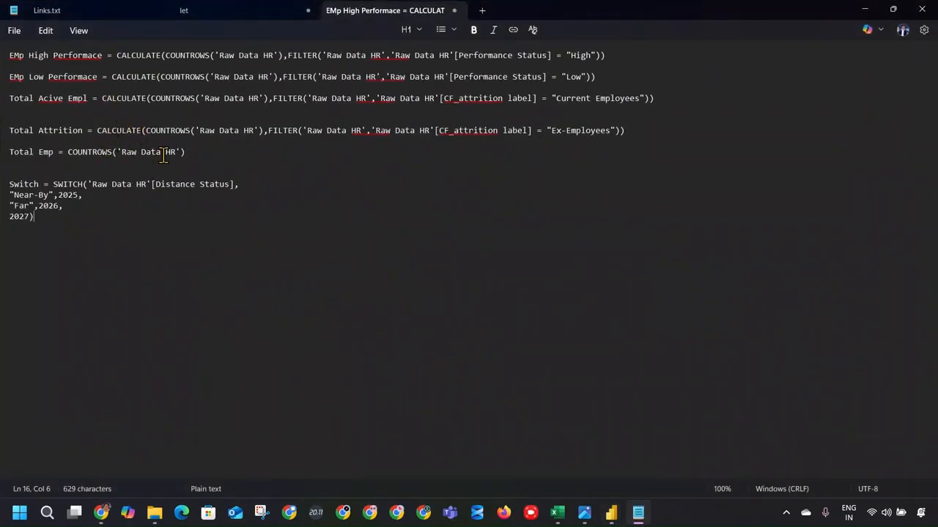
left_click_drag(208, 152, 4, 154)
key("ctrl+c")
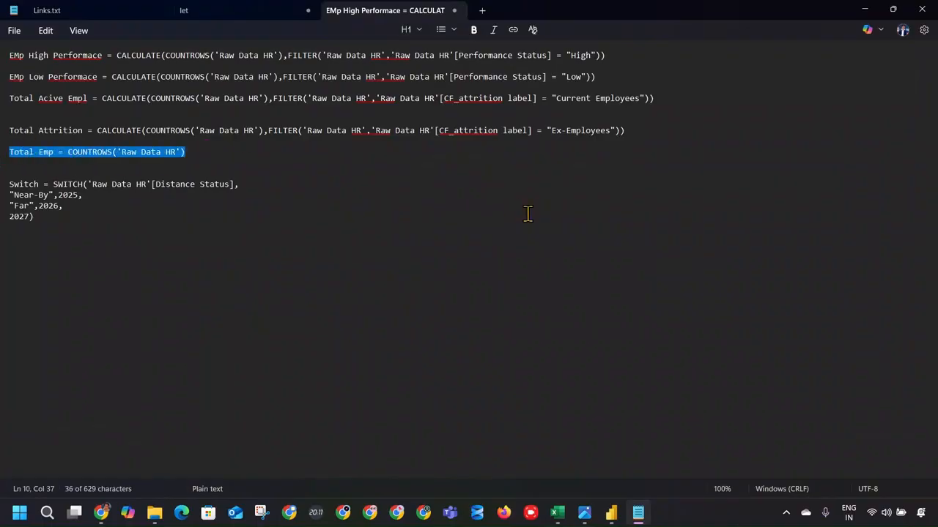
Switch back to Power BI and create a new calculated table named MEas with an empty expression.
key("alt+Tab")
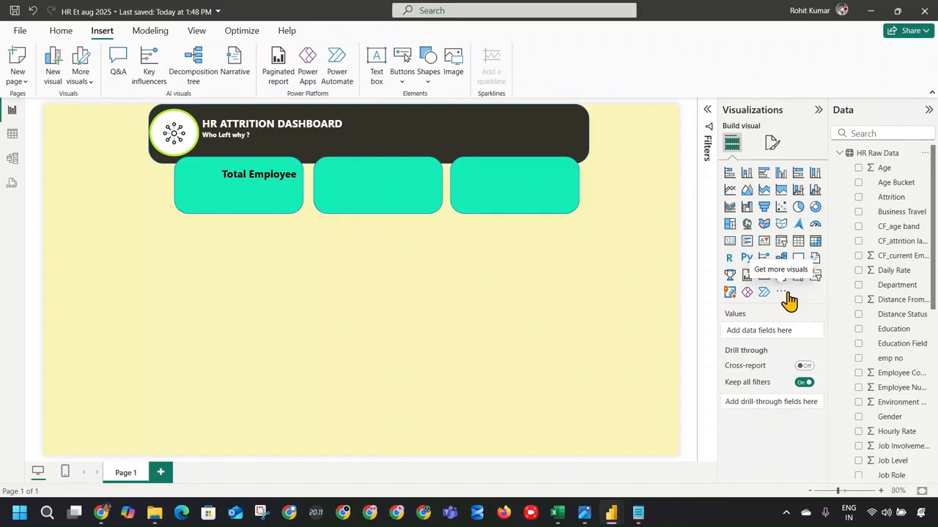
left_click(840, 153)
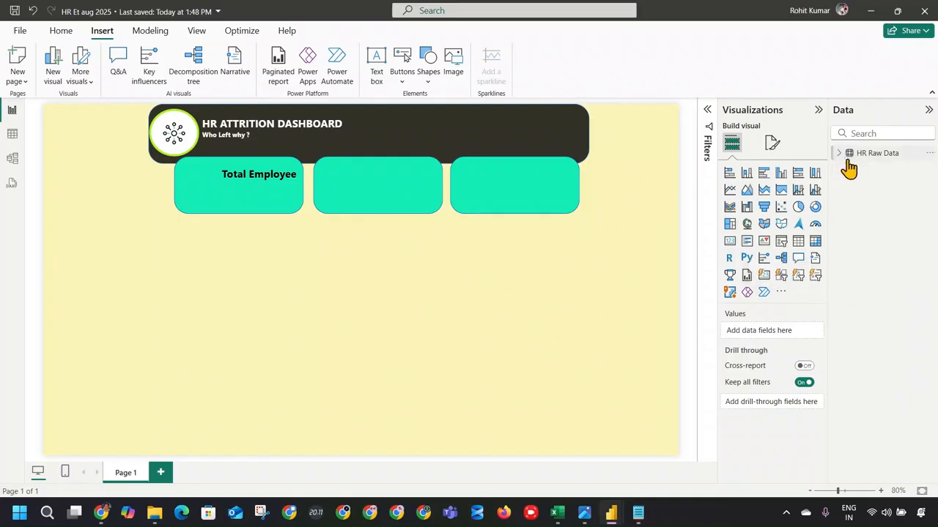
left_click(875, 153)
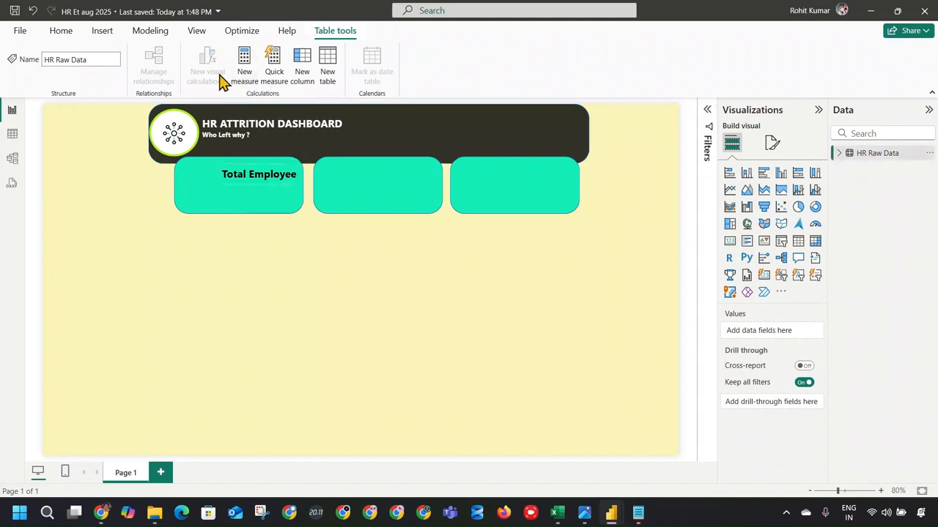
left_click(330, 64)
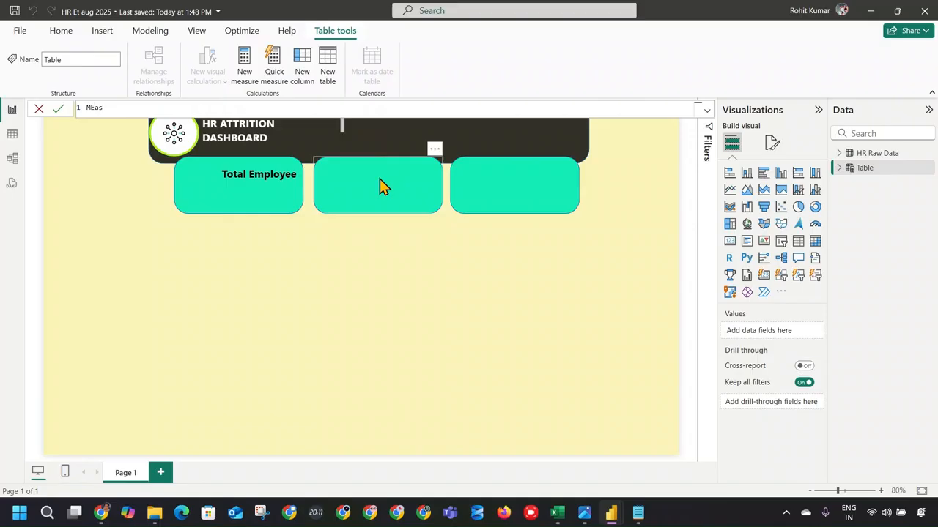
key("Return")
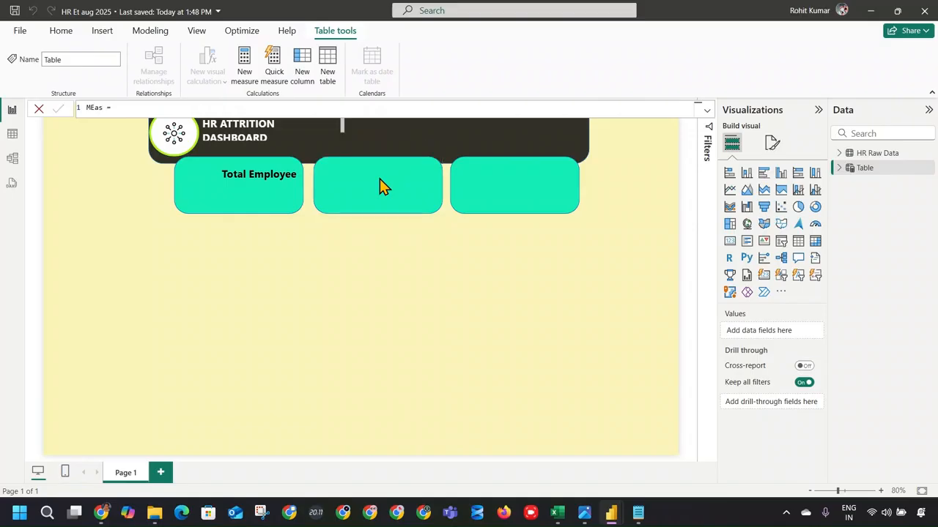
Create a measure in the MEas table from the copied line, edited to read Total Empployee = COUNTROWS('HR Raw Data').
left_click(244, 64)
key("ctrl+v")
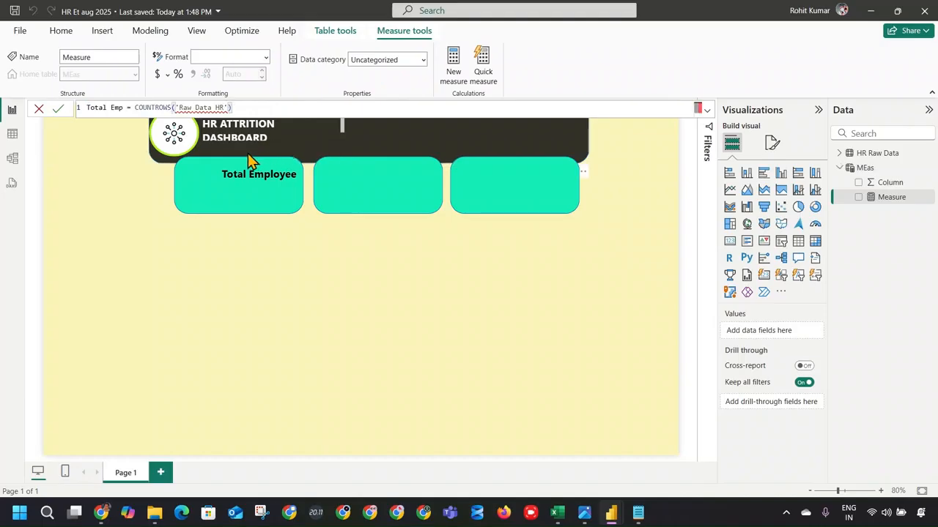
left_click(123, 108)
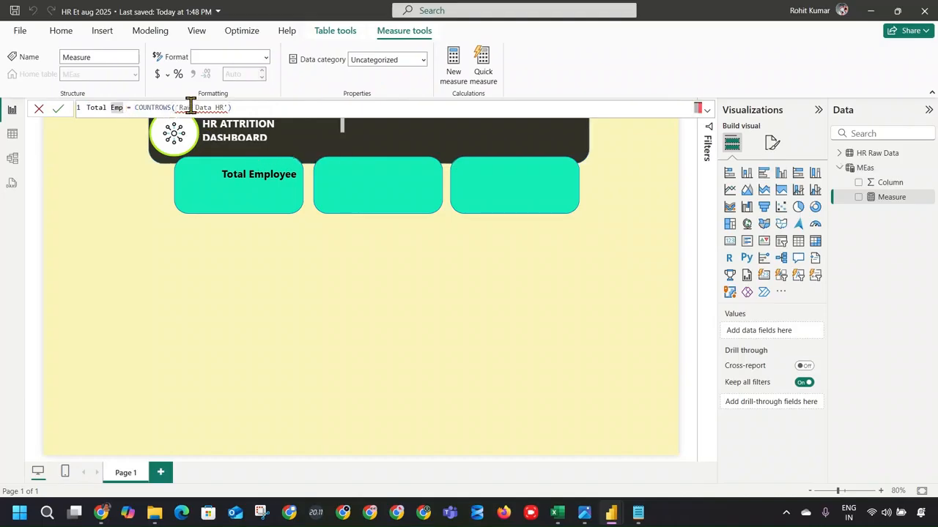
type("ployee")
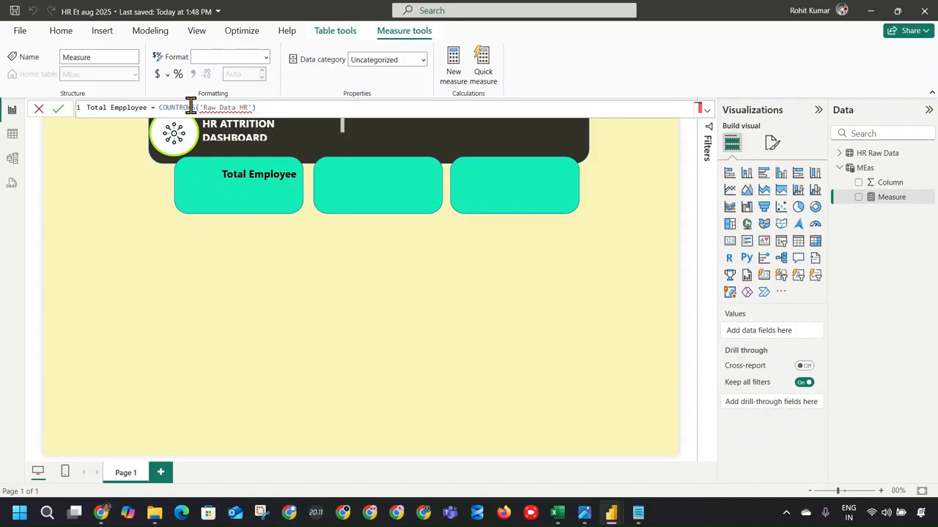
left_click_drag(250, 108, 199, 108)
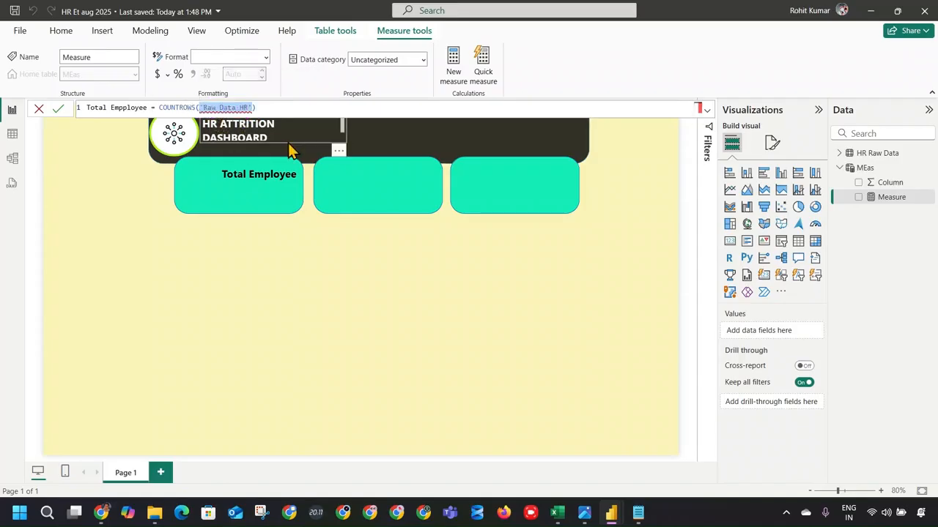
type("hr")
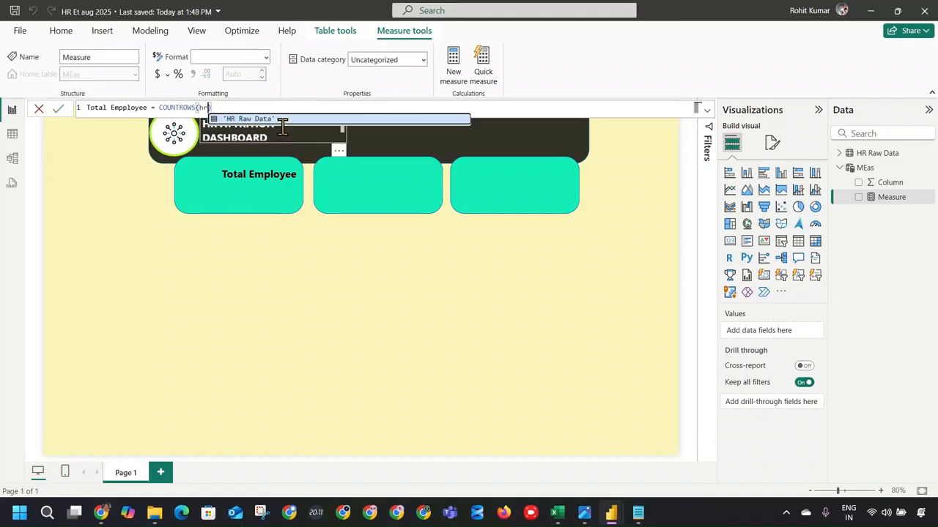
left_click(281, 121)
key("Return")
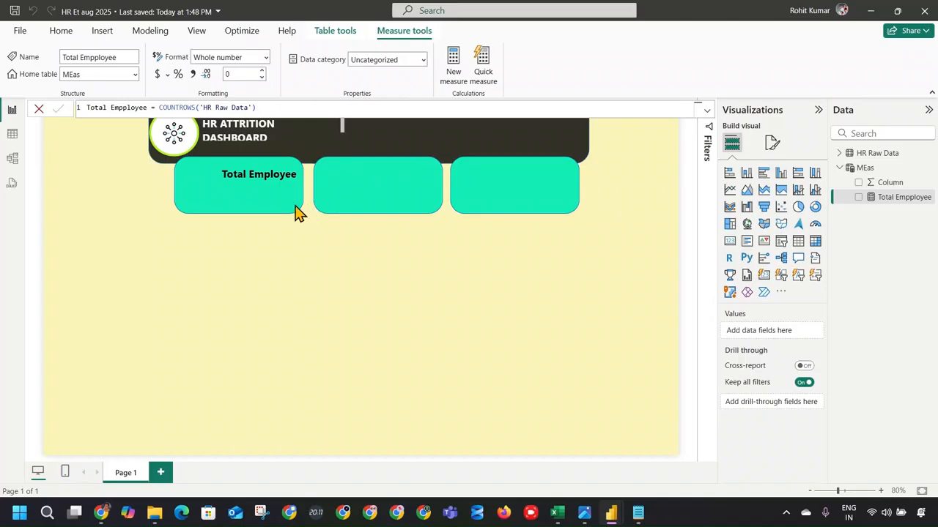
Add the Total Empployee measure to an empty area of the canvas and show it as a card visual.
left_click(276, 245)
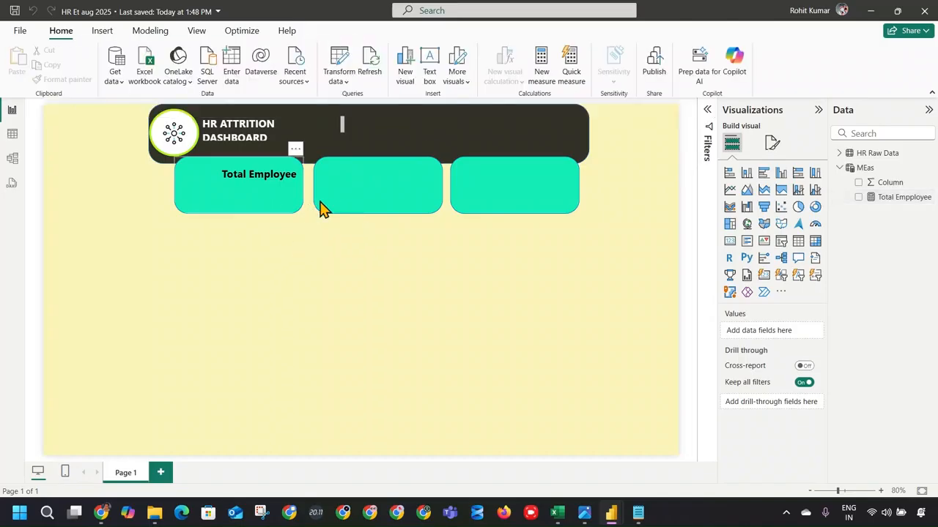
left_click(858, 198)
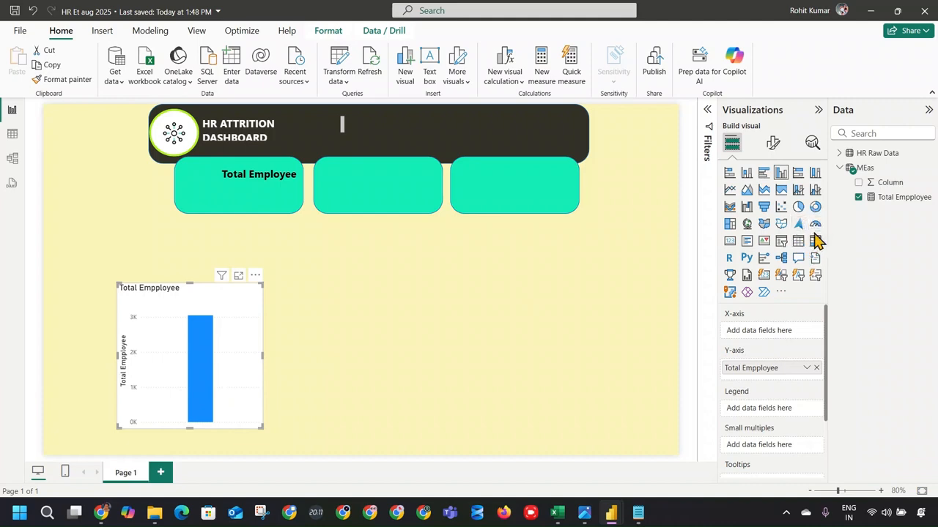
left_click(730, 241)
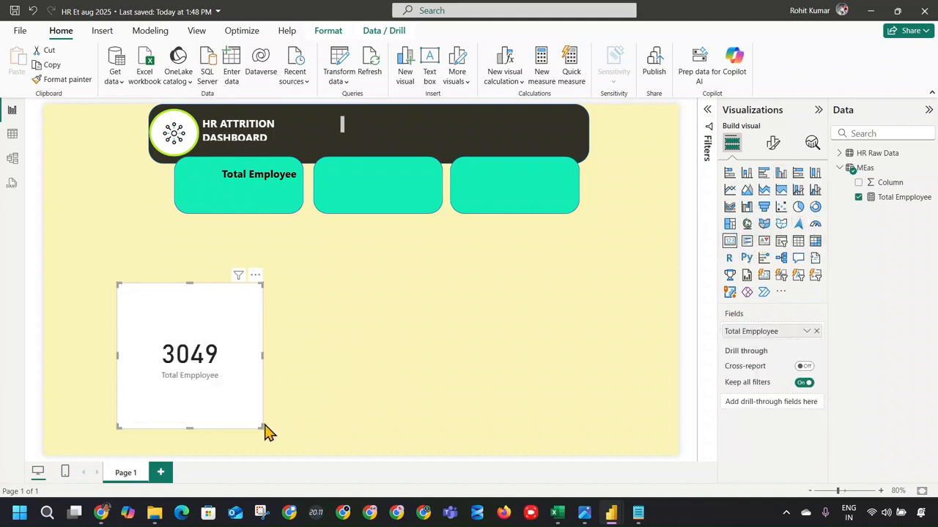
Set the font size of the card's callout value to 20.
left_click(780, 149)
left_click(749, 230)
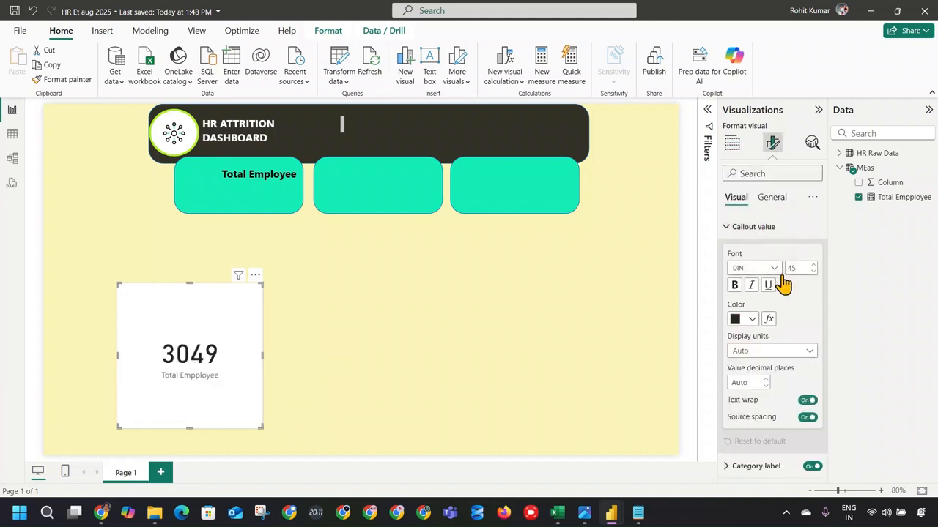
double_click(798, 269)
type("20")
key("Return")
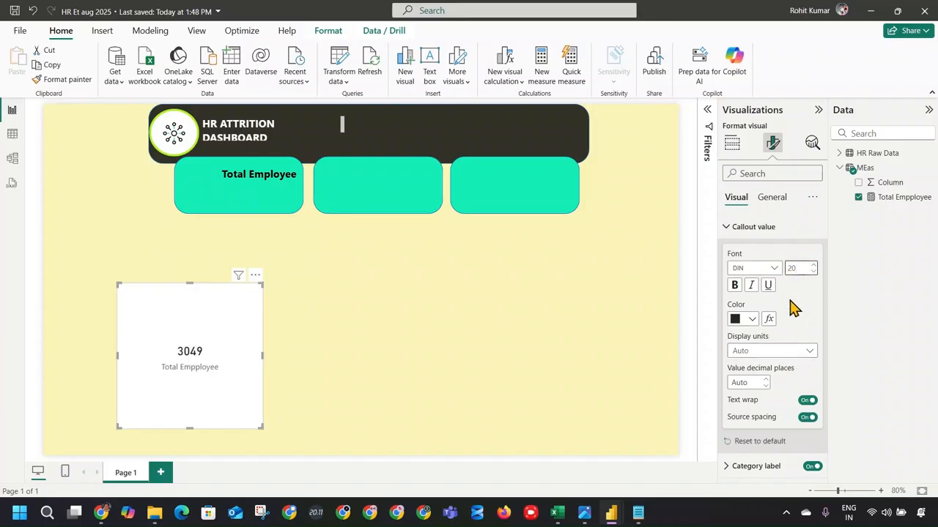
left_click(740, 232)
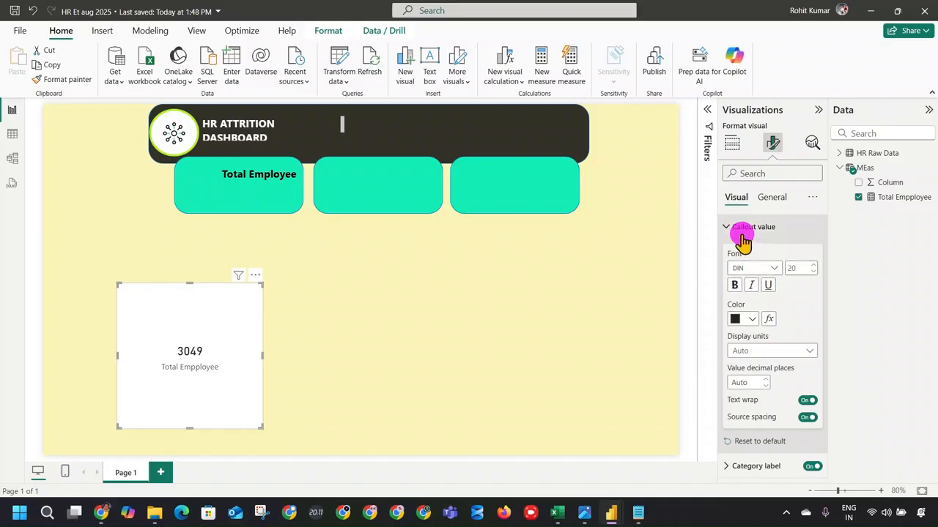
Turn off the card's category label and shrink the visual to fit closely around its number.
left_click(771, 198)
left_click(736, 197)
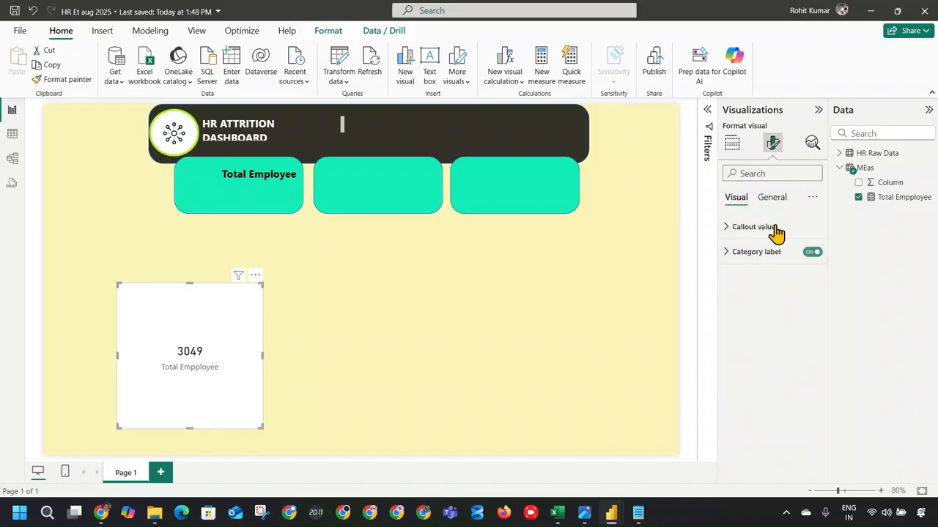
left_click(814, 252)
left_click_drag(262, 429, 175, 315)
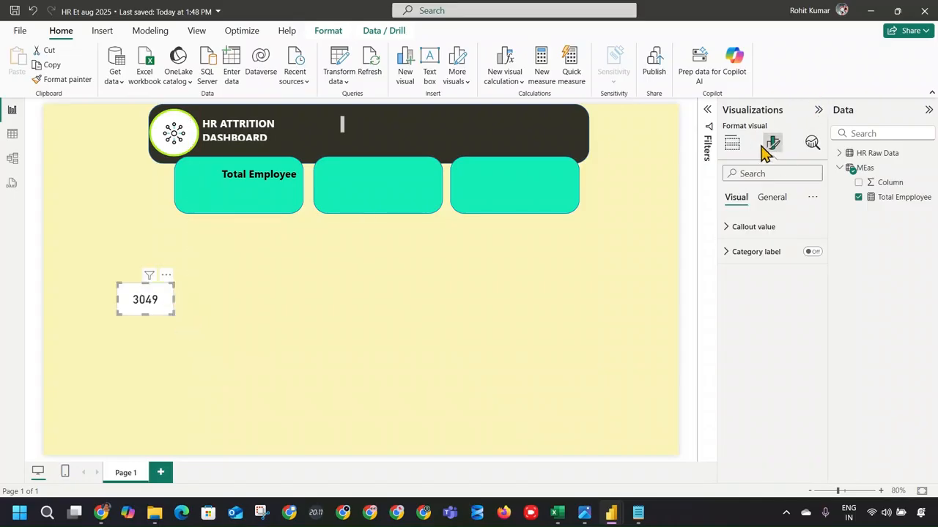
Turn off the background of the employee count card.
left_click(770, 197)
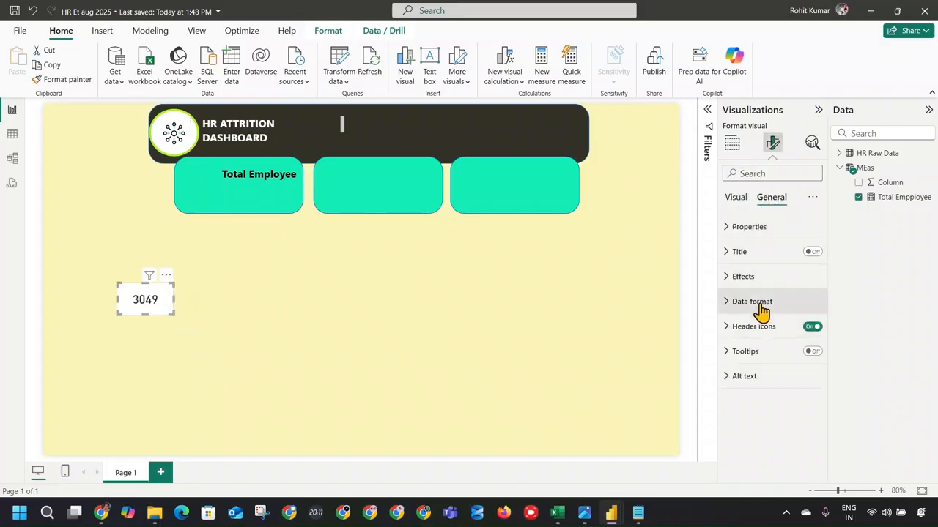
left_click(759, 284)
left_click(808, 306)
Move the employee count card onto the first teal card and trim its top edge to sit below the Total Employee label.
left_click_drag(142, 294, 266, 192)
left_click(272, 192)
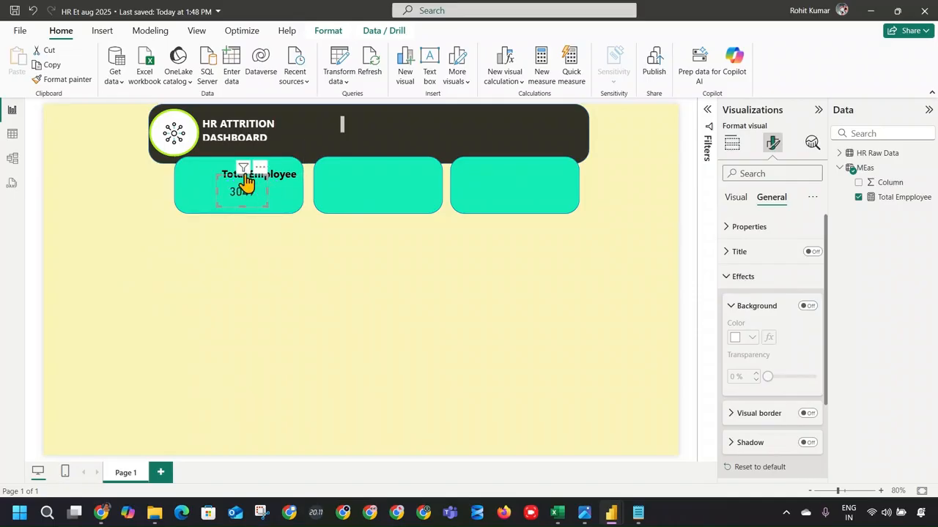
left_click_drag(218, 175, 219, 186)
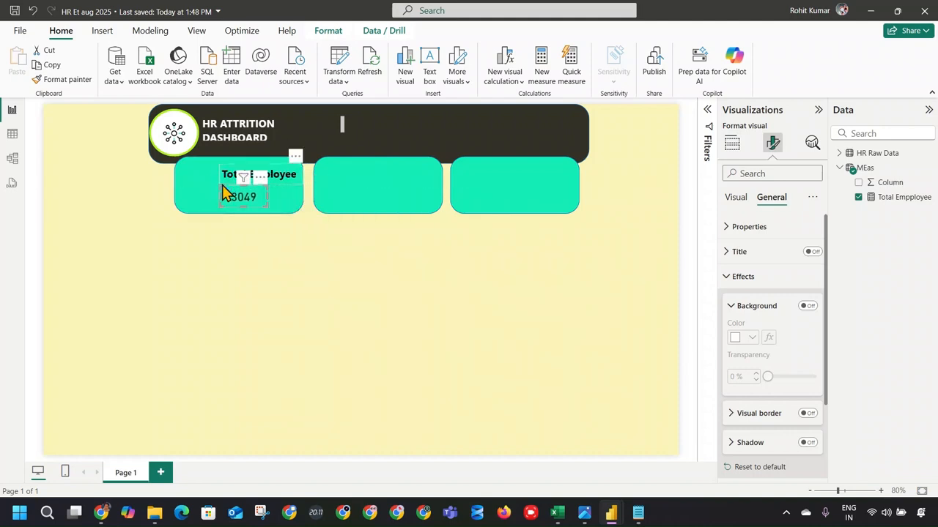
left_click(279, 249)
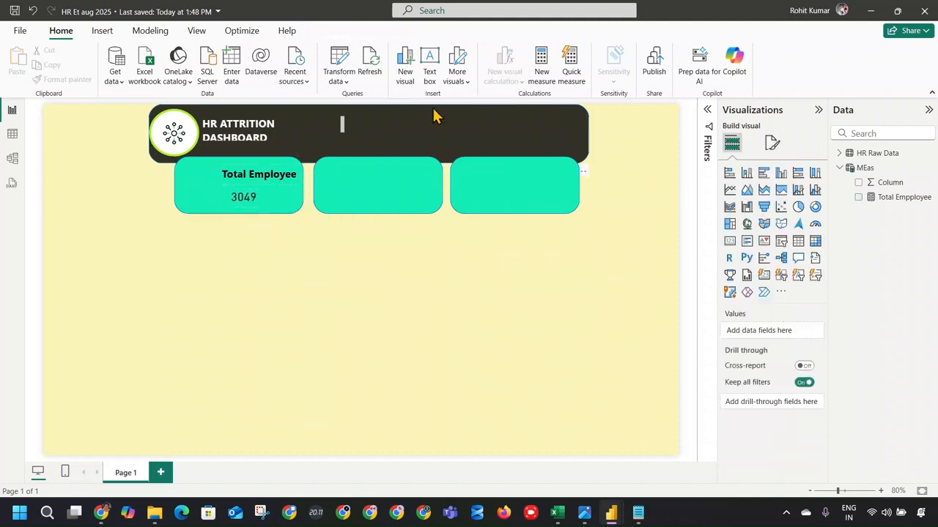
Insert the infographic image, shrink it to icon size, and place it beside the Total Employee label on the first card.
left_click(102, 31)
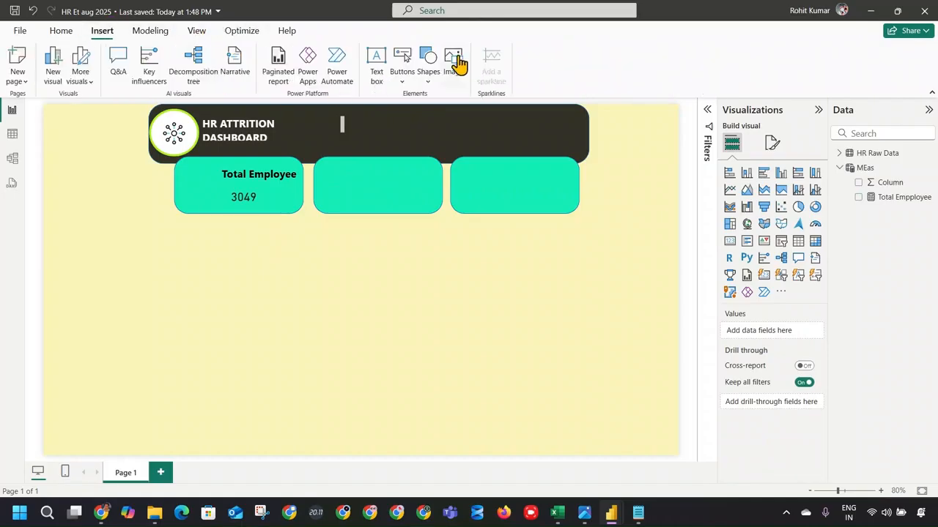
left_click(453, 66)
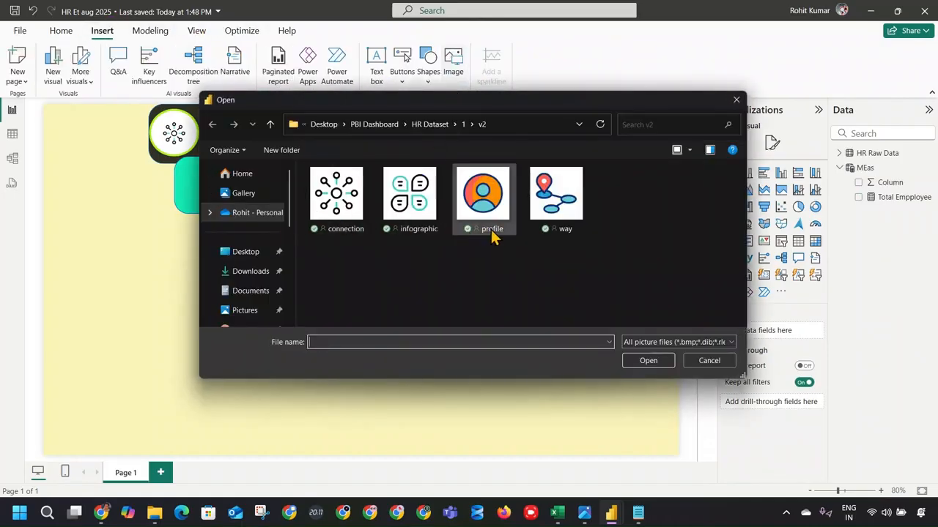
left_click(408, 204)
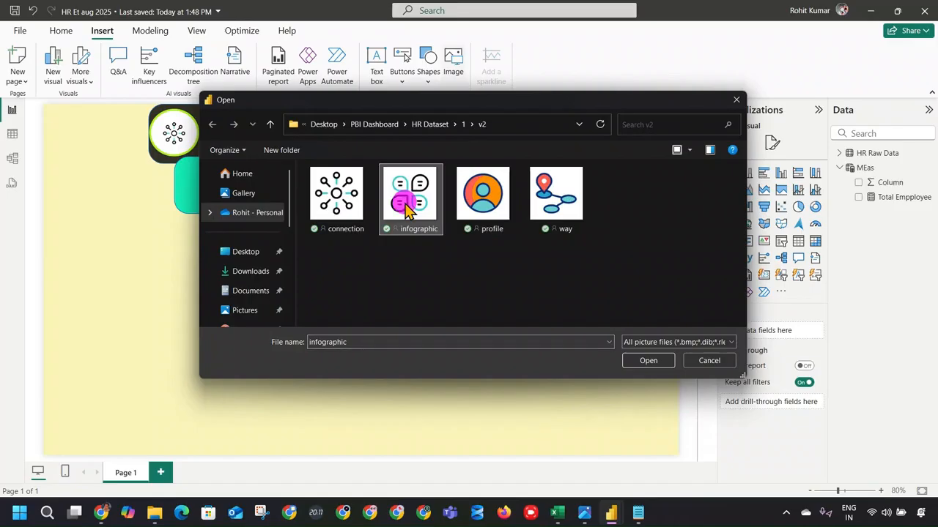
left_click(638, 361)
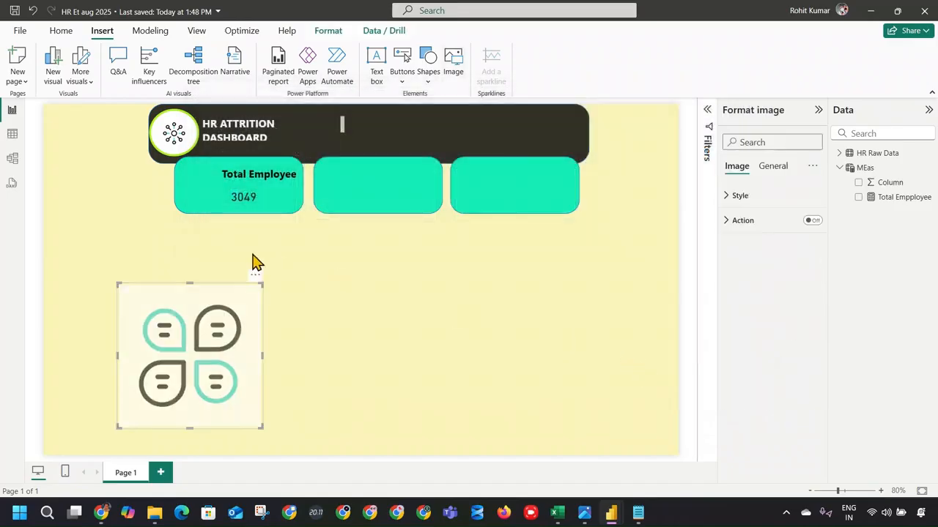
left_click_drag(261, 288, 203, 190)
left_click(293, 283)
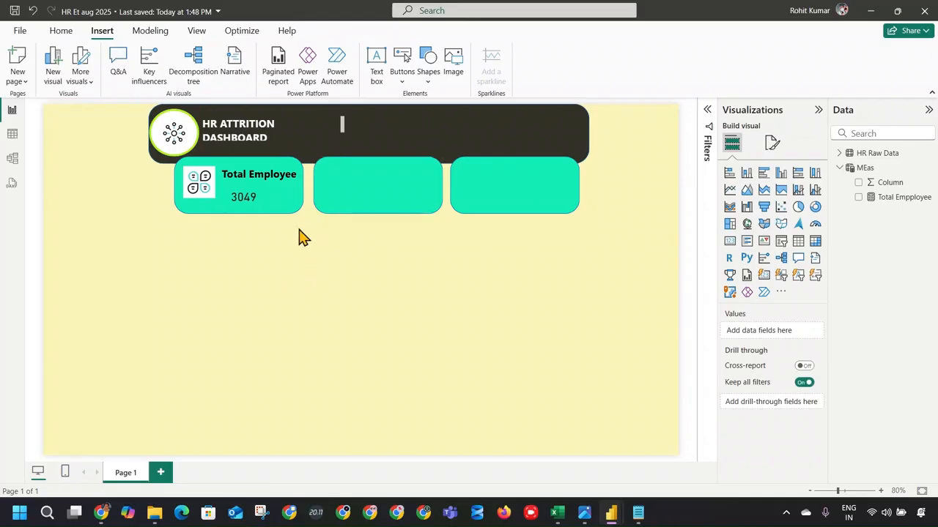
Set the scaling of the infographic icon to Fit.
left_click(205, 192)
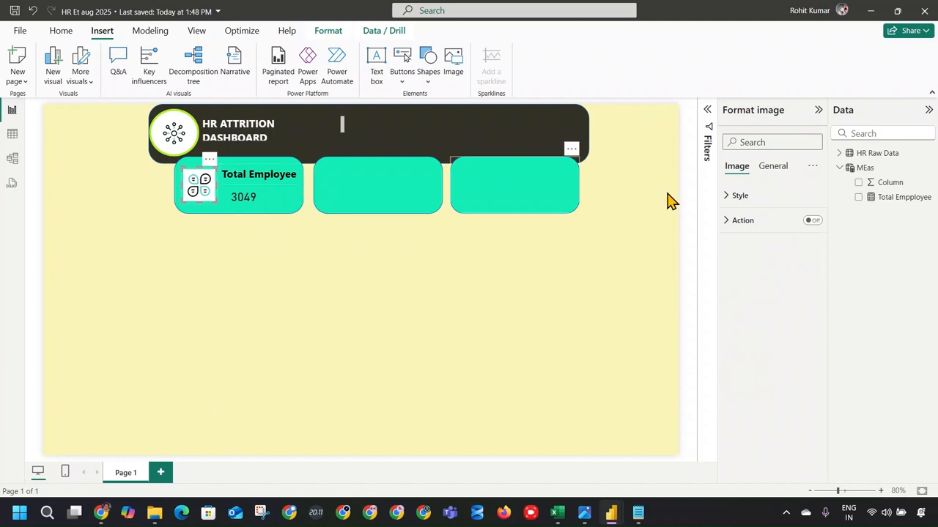
left_click(727, 194)
left_click(729, 195)
left_click(729, 196)
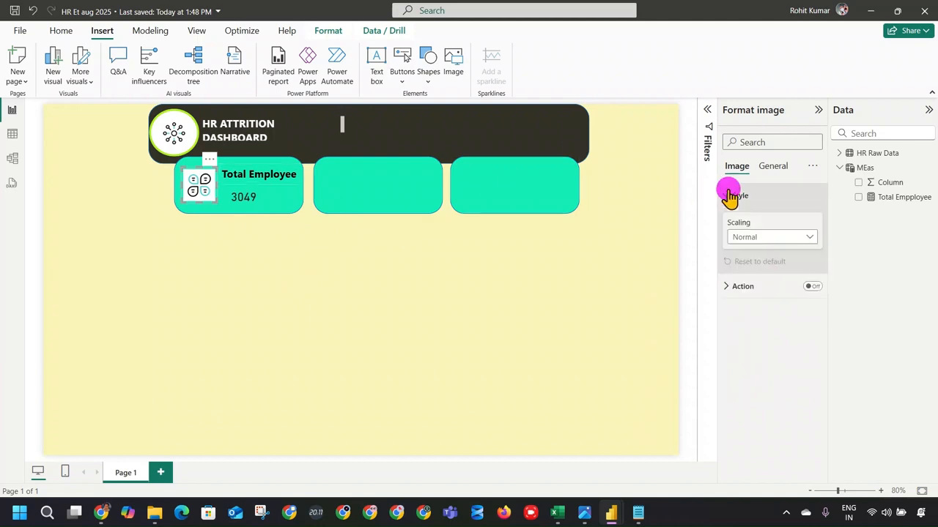
left_click(751, 236)
left_click(736, 266)
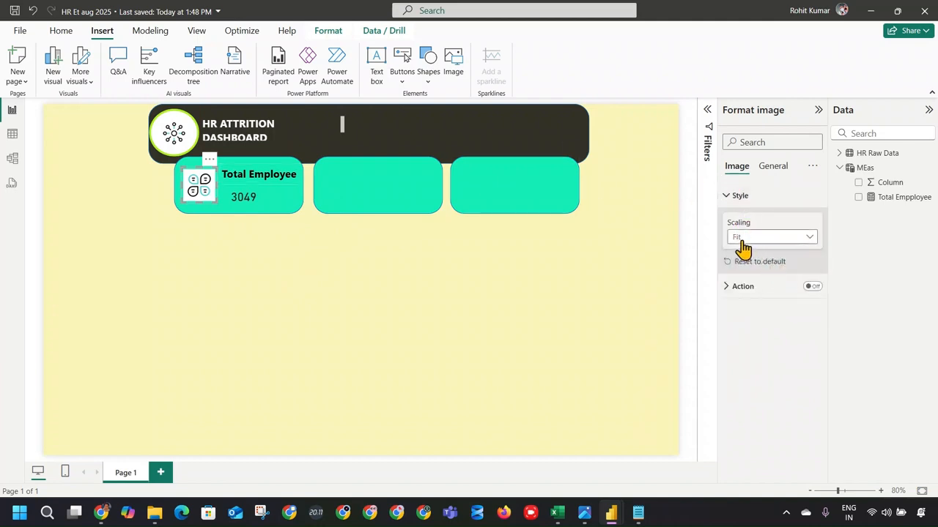
Examine the infographic icon's action and effects settings, including background, visual border and shadow.
left_click(748, 291)
left_click(750, 290)
left_click(772, 167)
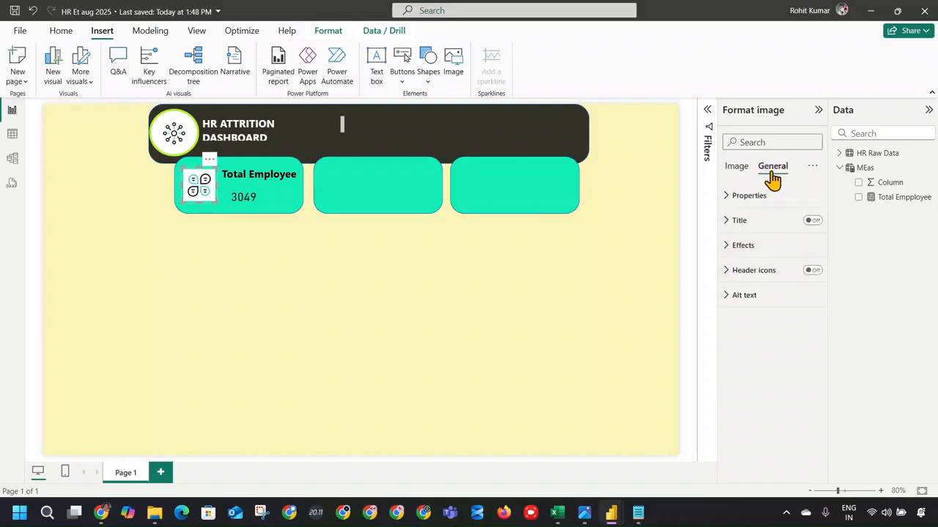
left_click(744, 246)
scroll(797, 342, "down", 1)
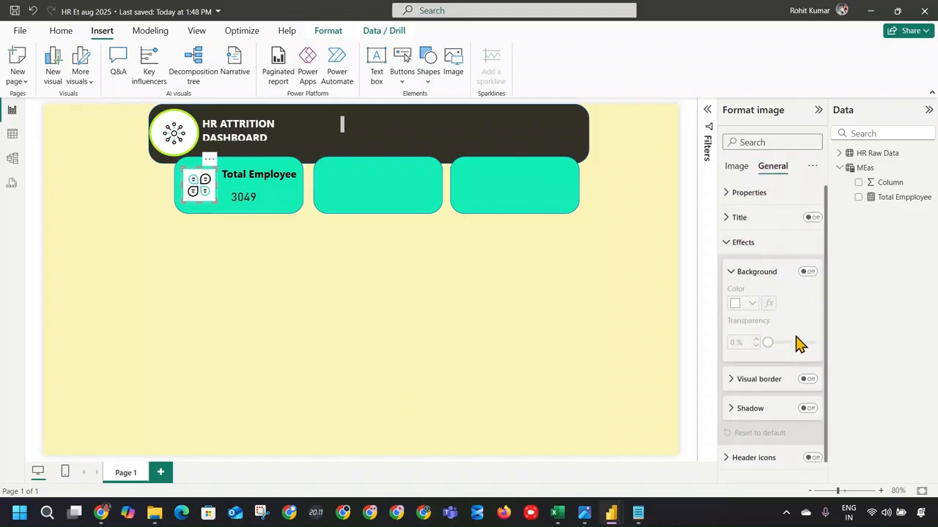
left_click(282, 270)
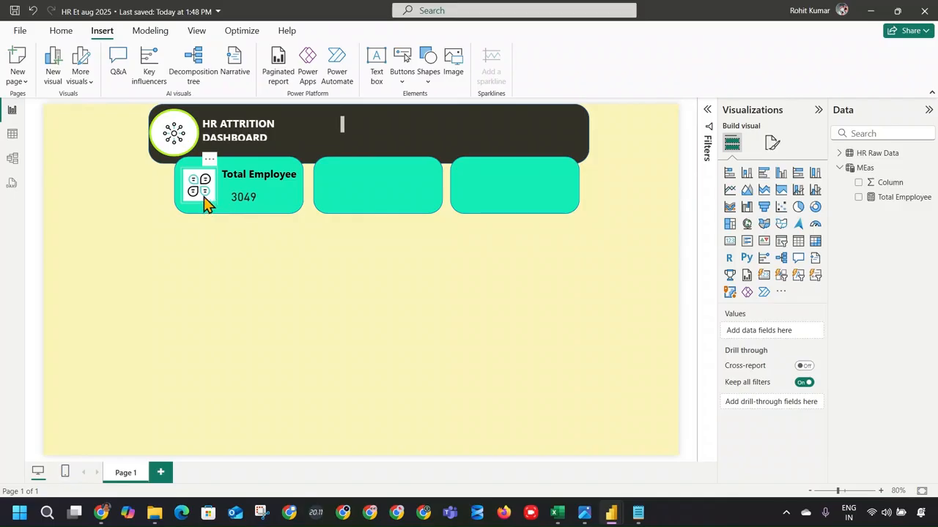
left_click(207, 202)
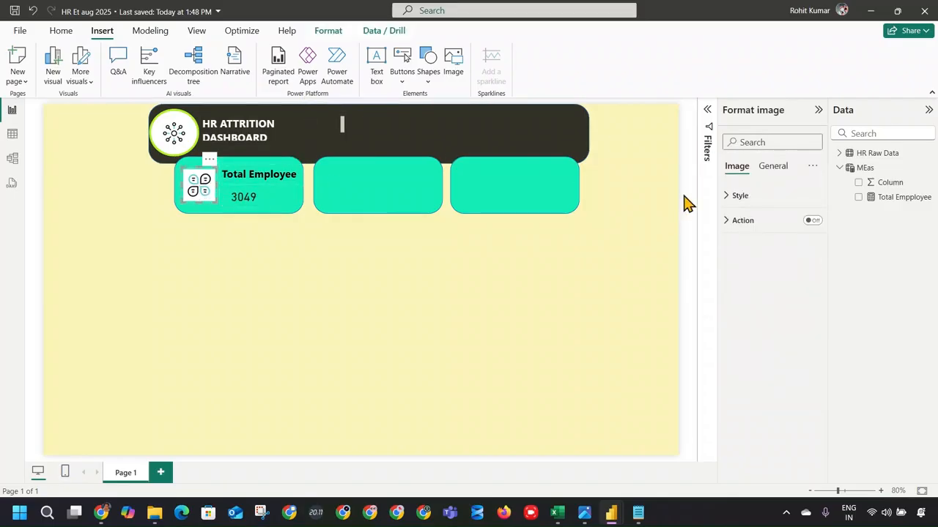
left_click(319, 259)
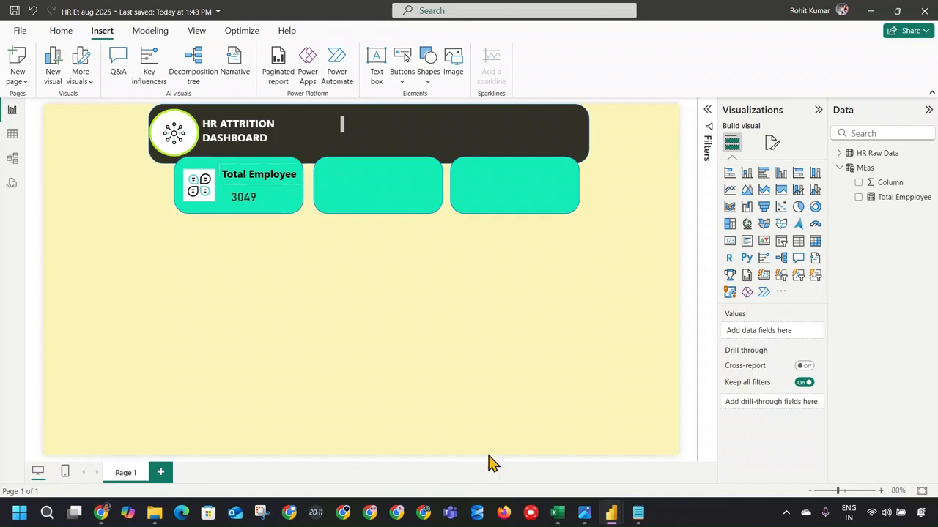
Switch to the Excel dashboard, select the second card's title text Total Employees Attrition Rate, and return to Power BI.
left_click(557, 513)
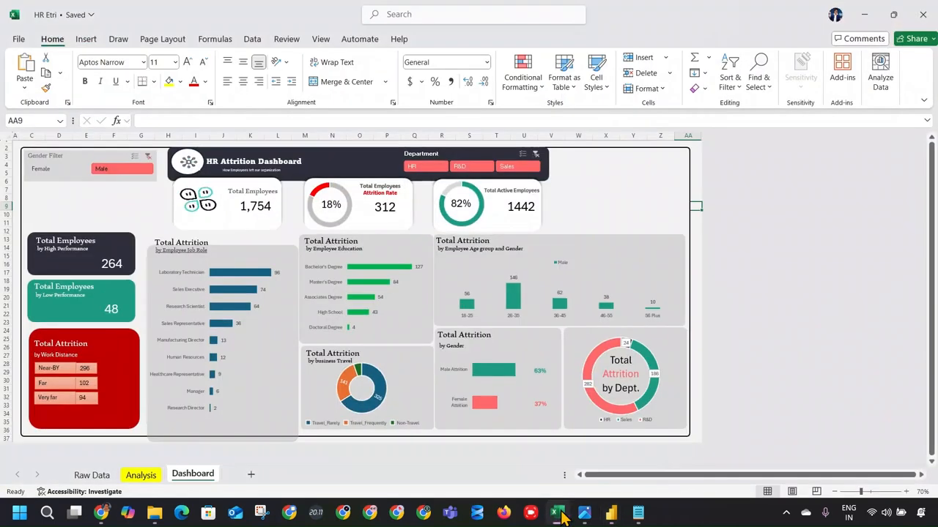
left_click(398, 195)
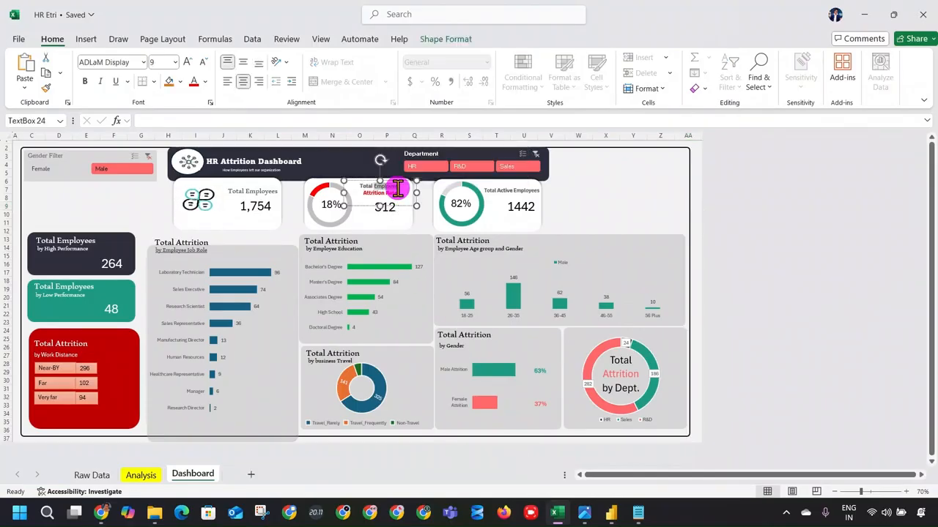
triple_click(398, 187)
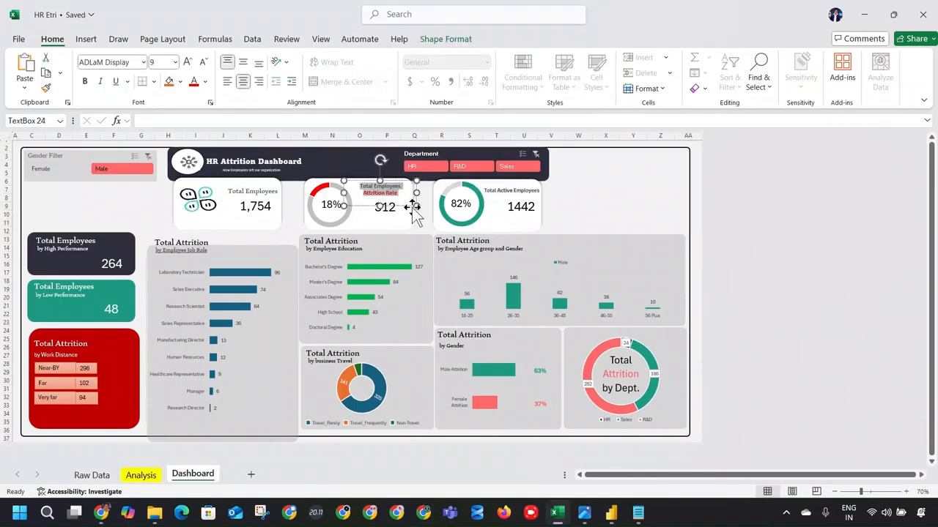
key("alt+Tab")
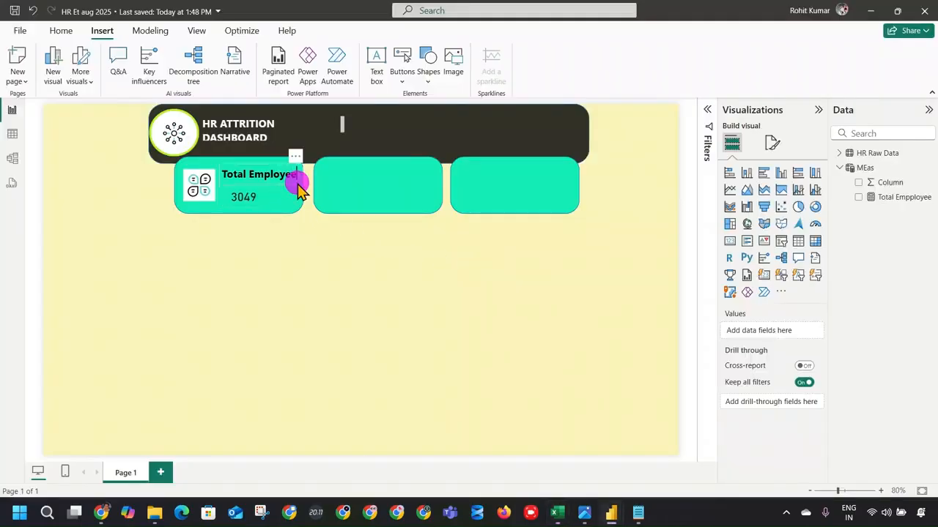
left_click(299, 188)
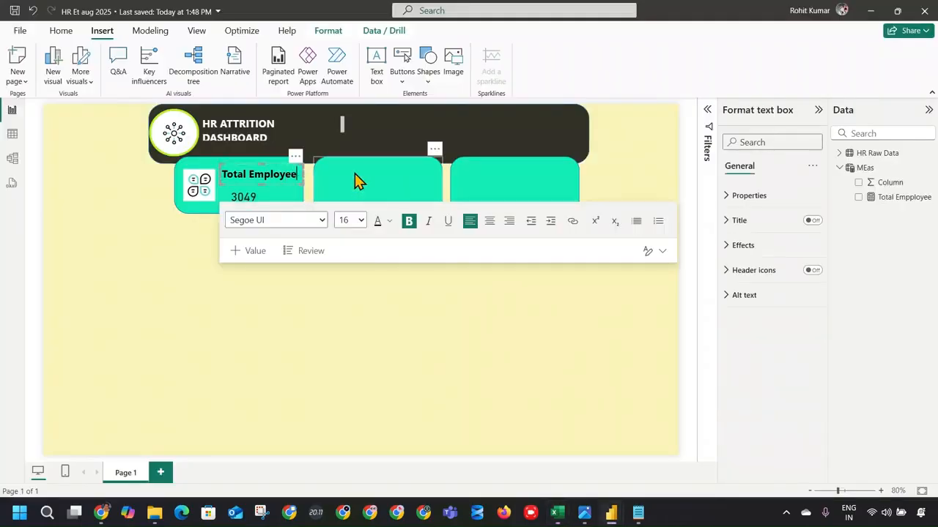
type("Attrition Rate")
left_click_drag(296, 164, 338, 167)
key("ctrl+z")
key("ctrl+z")
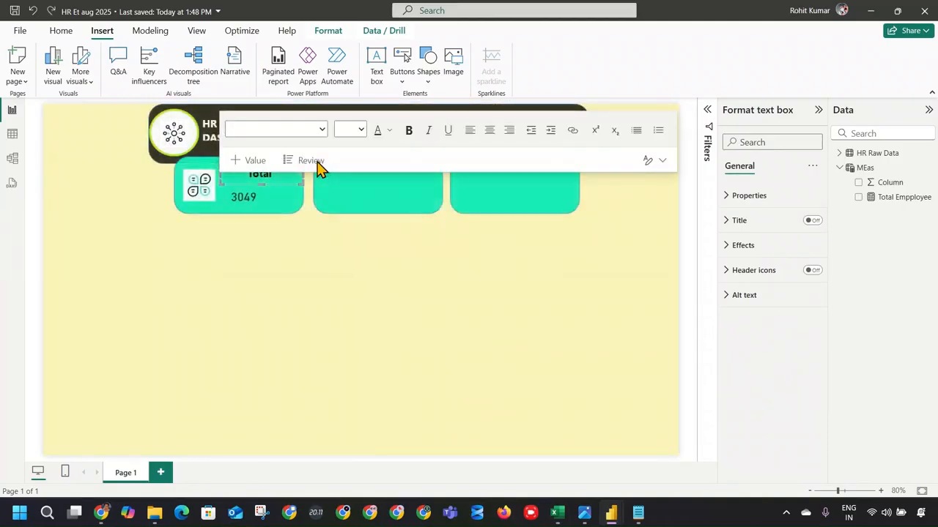
key("ctrl+z")
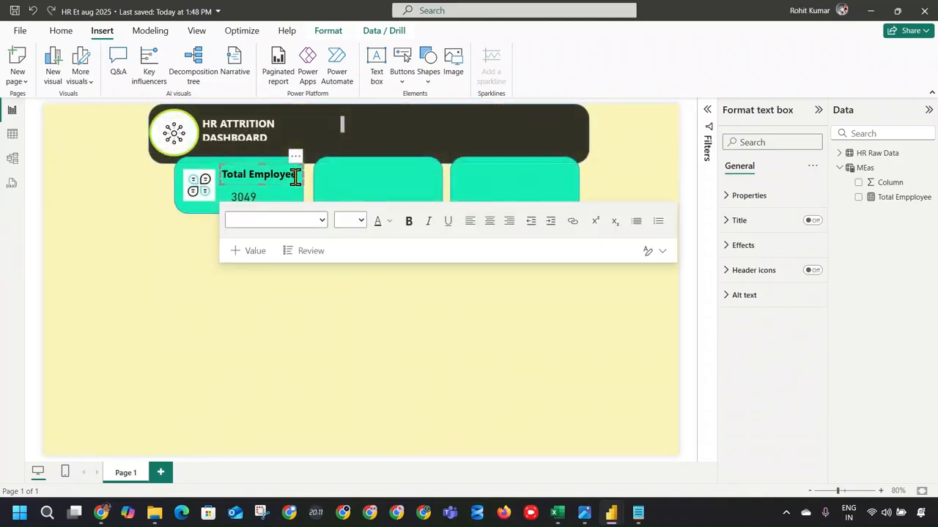
Paste a copy of the Total Employee text box and place it on the second card.
left_click(341, 173)
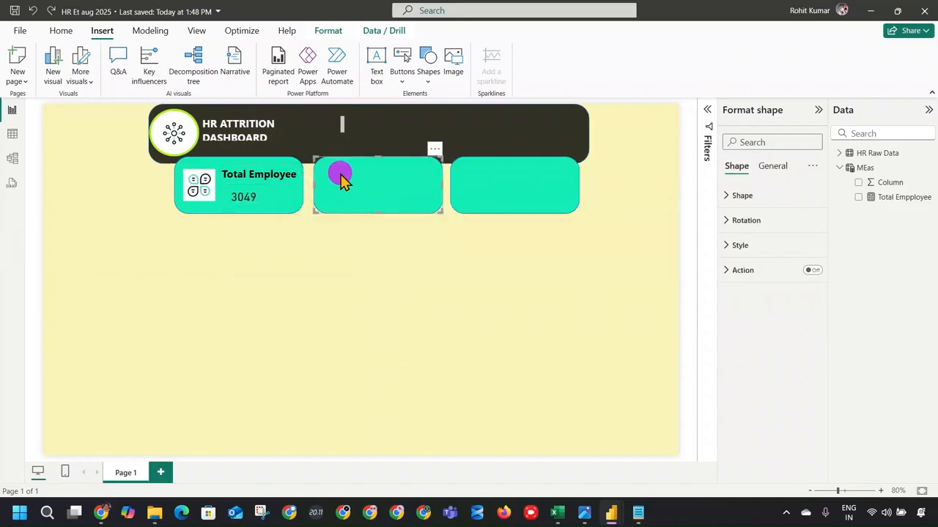
key("ctrl+v")
left_click_drag(300, 173, 422, 165)
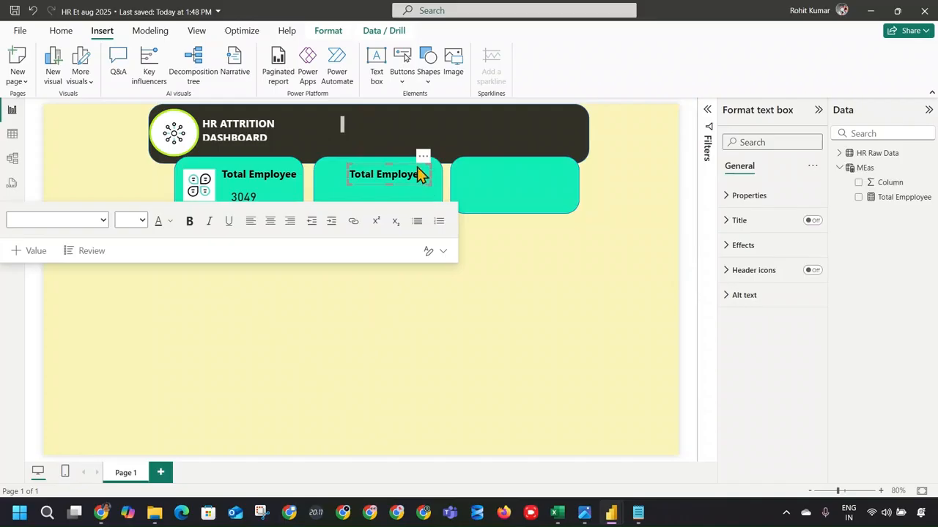
Replace the copied label's text with Total Employees Attrition Rate from the Excel dashboard and make its text box taller.
triple_click(416, 179)
key("BackSpace")
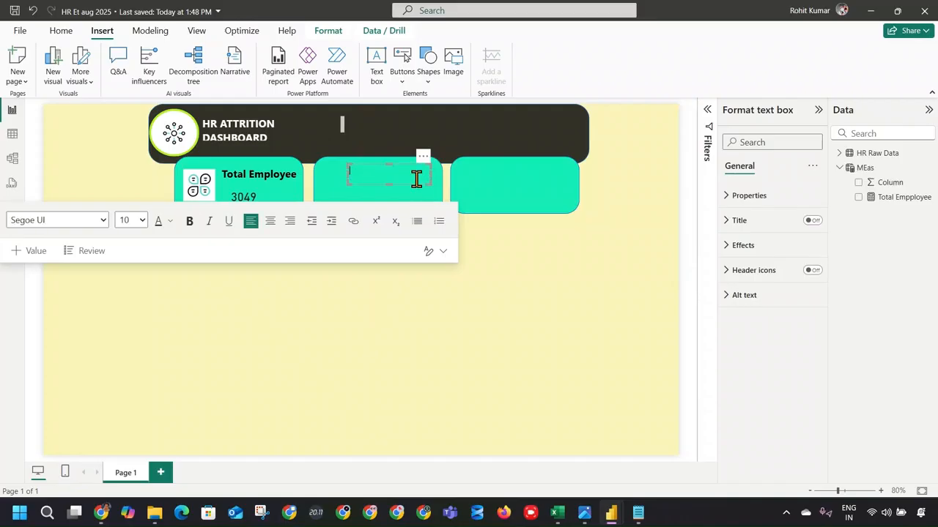
key("ctrl+z")
key("alt+Tab")
key("alt+Tab")
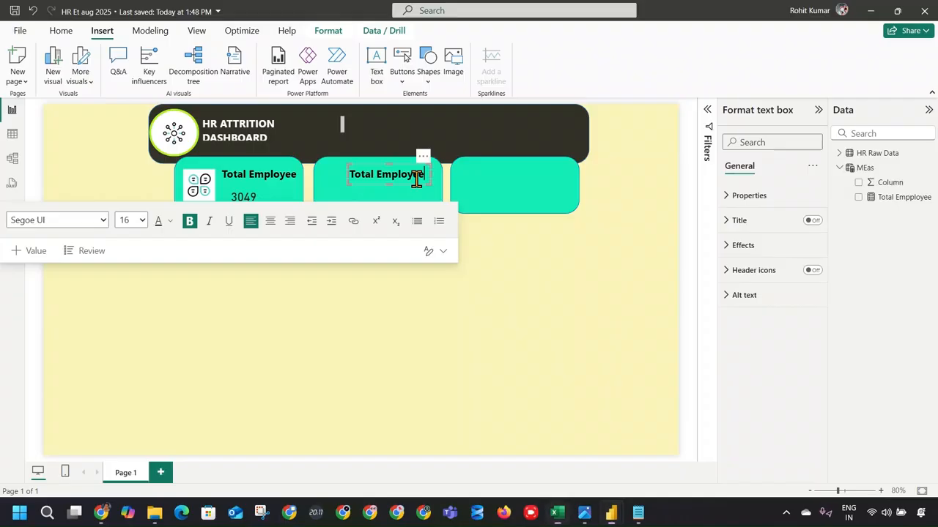
triple_click(408, 180)
type("Attrition Rate")
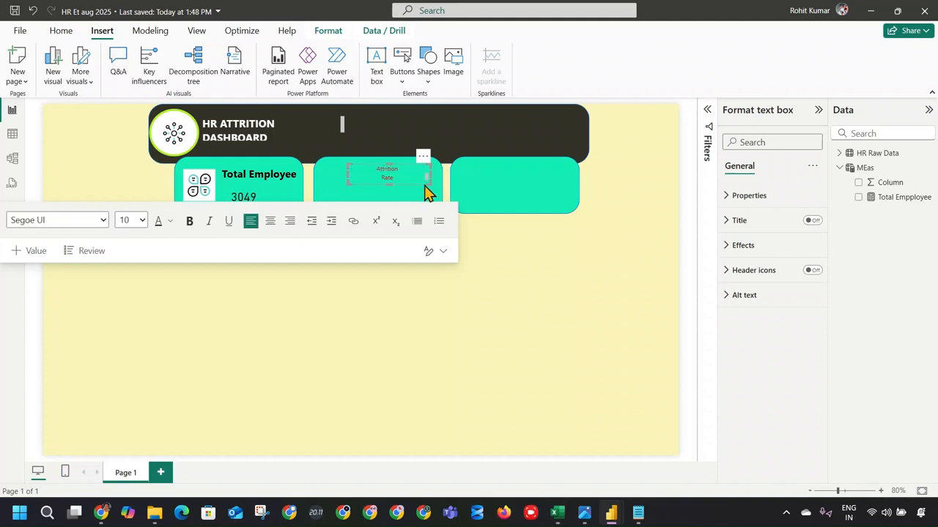
left_click_drag(428, 182, 432, 203)
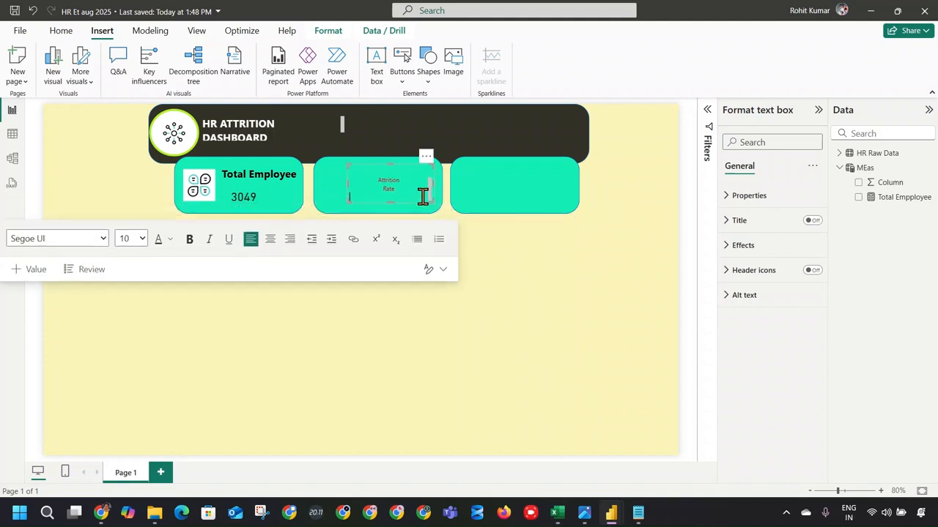
left_click(376, 192)
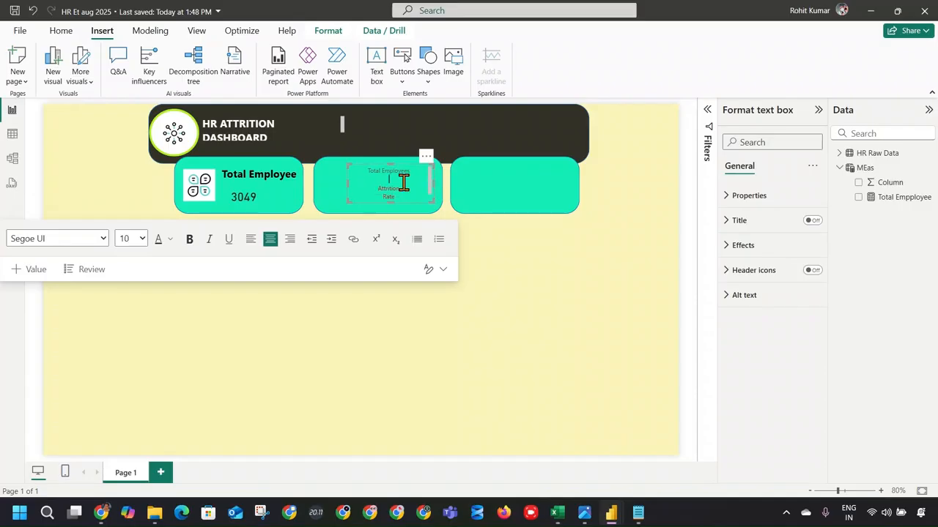
Try to copy the first card's label formatting to the second card's label with Format painter.
left_click(287, 175)
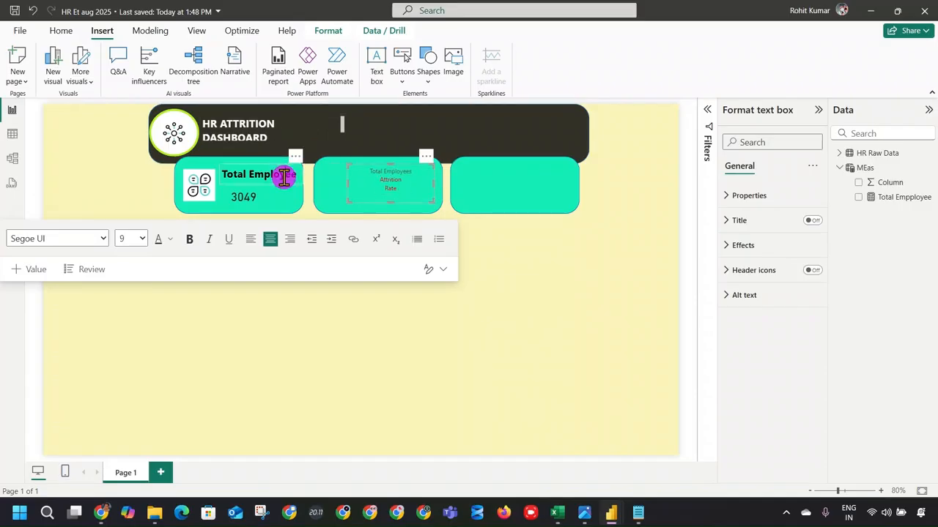
left_click(61, 30)
left_click(47, 79)
left_click(367, 164)
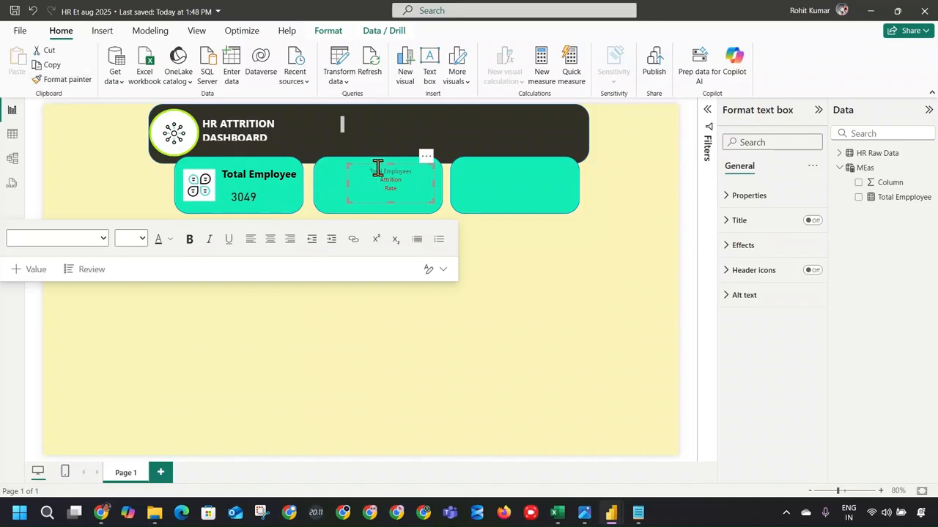
double_click(272, 176)
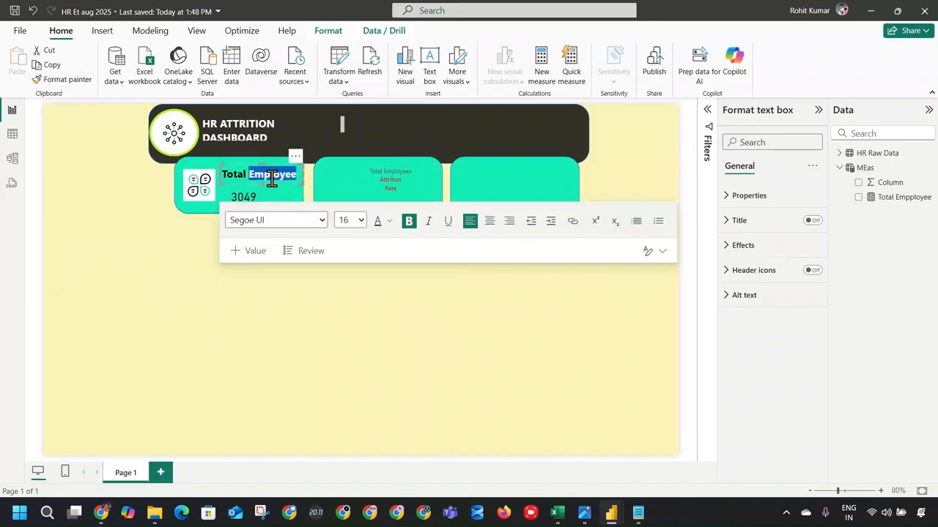
left_click(66, 79)
left_click(377, 175)
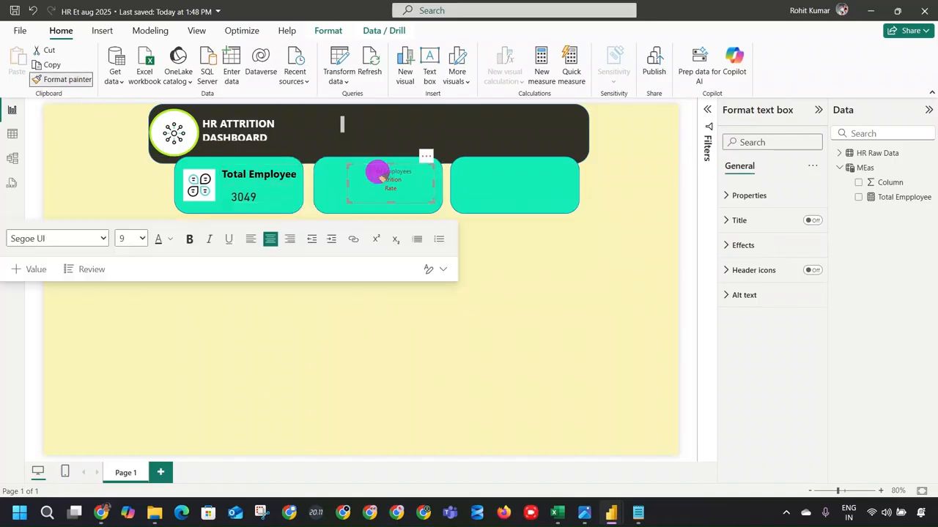
Left-align the Total Employees line on the second card and color it black.
triple_click(388, 173)
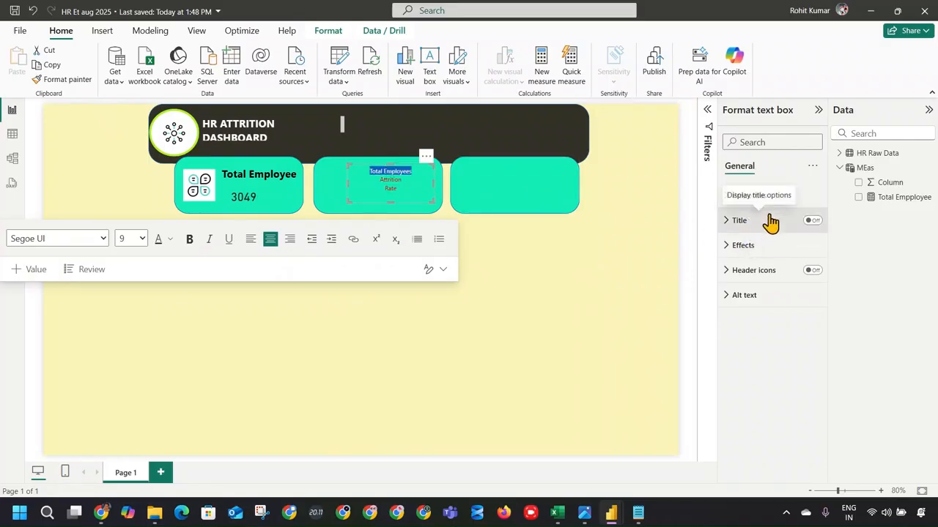
left_click(249, 242)
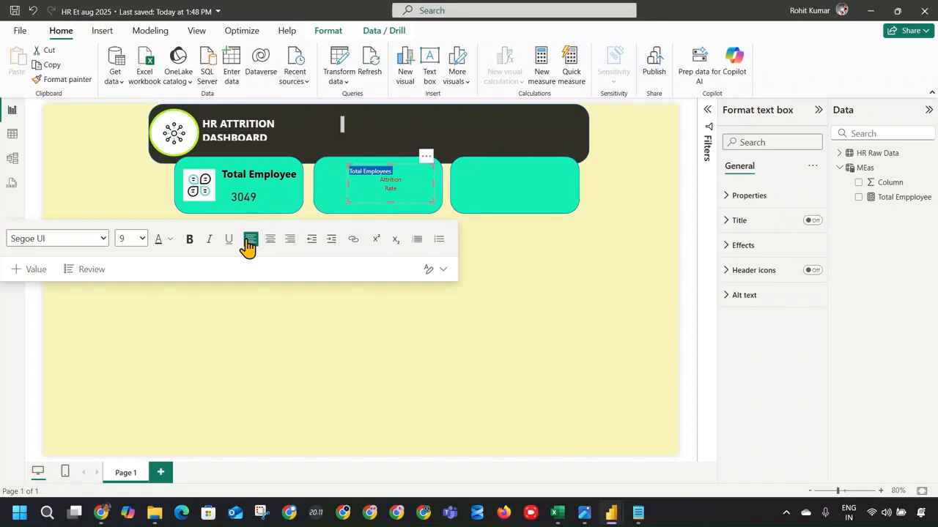
left_click(169, 239)
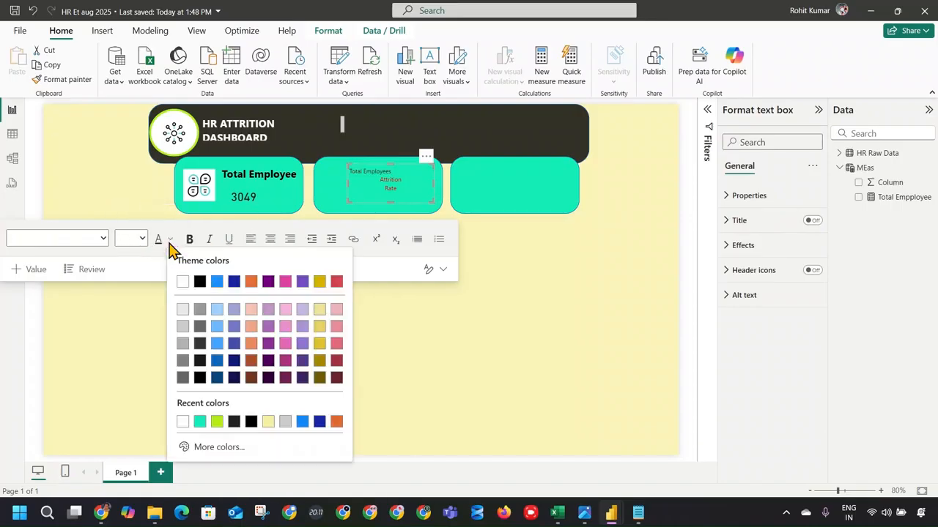
left_click(202, 282)
Set the second card's Total Employees line to the Segoe (Bold) font at size 14.
left_click(103, 239)
scroll(100, 341, "up", 2)
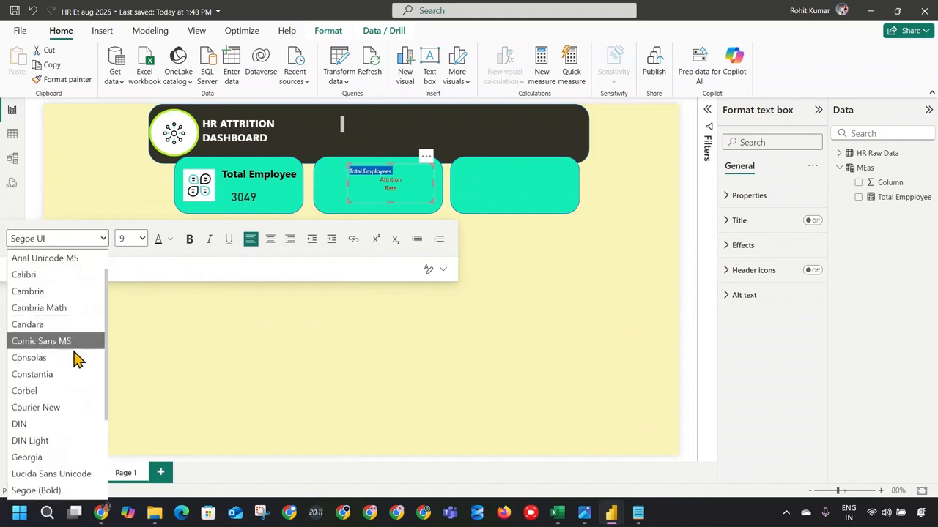
scroll(71, 351, "down", 3)
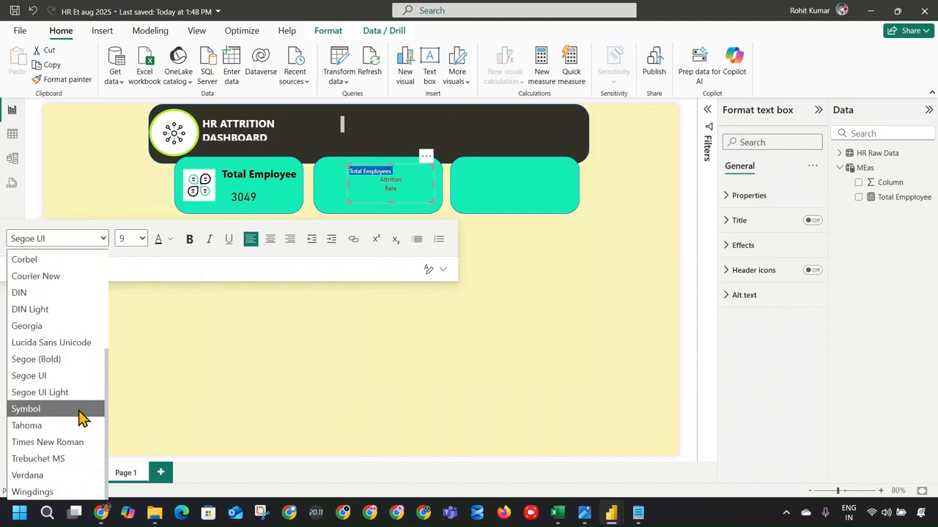
left_click(80, 359)
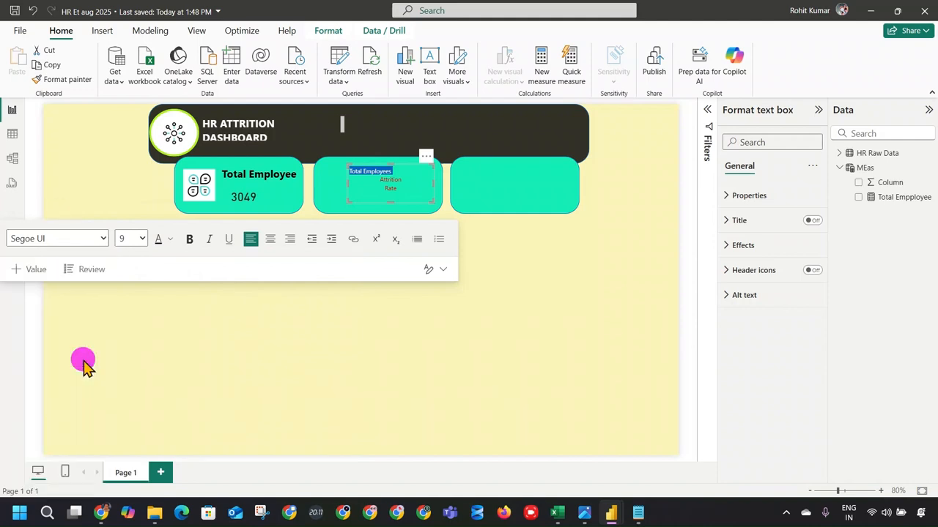
left_click(379, 193)
left_click_drag(395, 172, 349, 171)
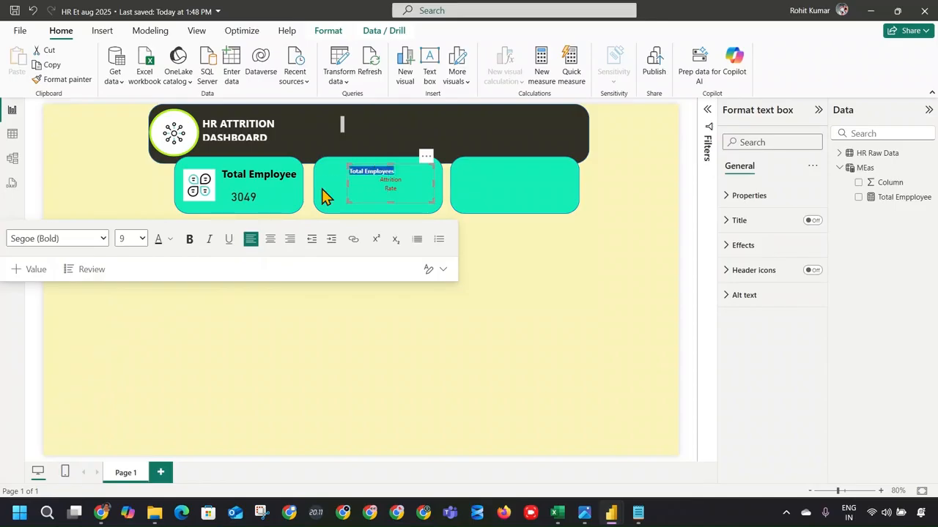
left_click(132, 239)
left_click(136, 358)
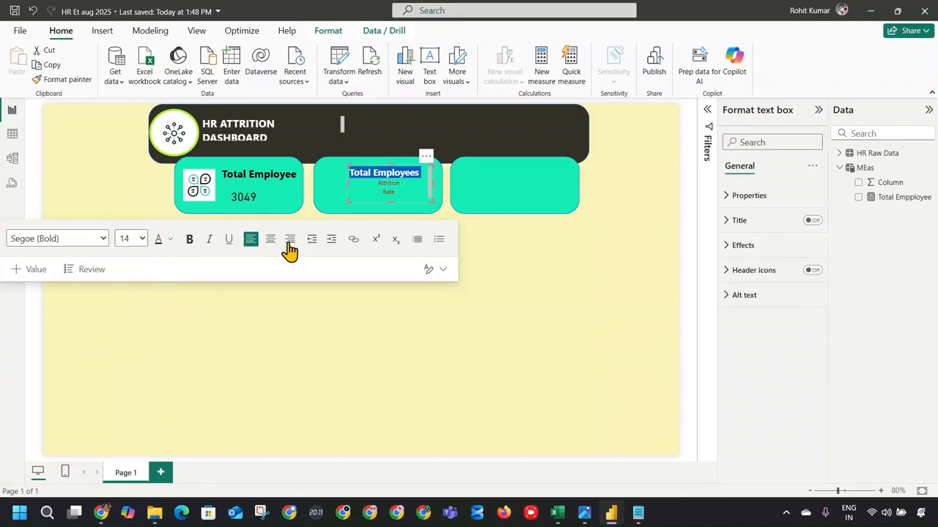
Join Attrition and Rate into one line on the second card, remove the empty line below, and left-align it.
left_click(396, 184)
left_click(395, 193)
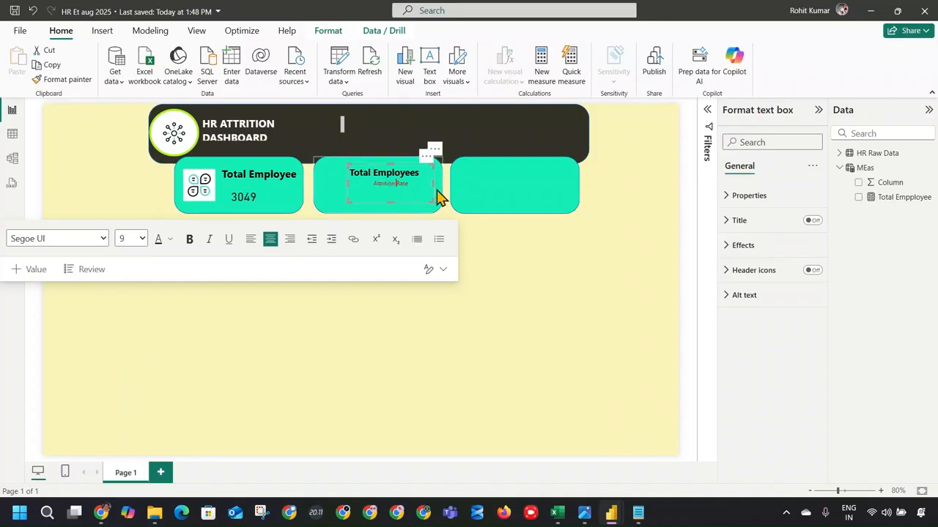
left_click(412, 195)
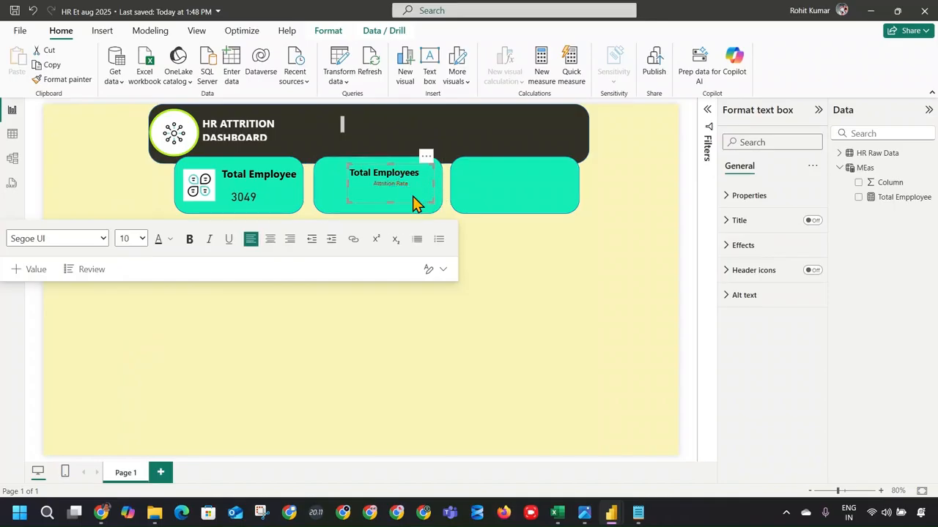
key("BackSpace")
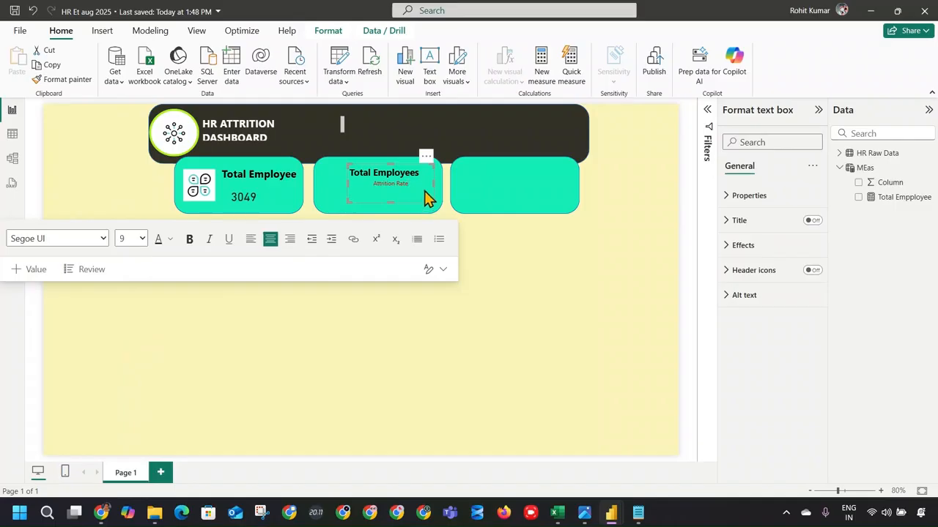
left_click(252, 240)
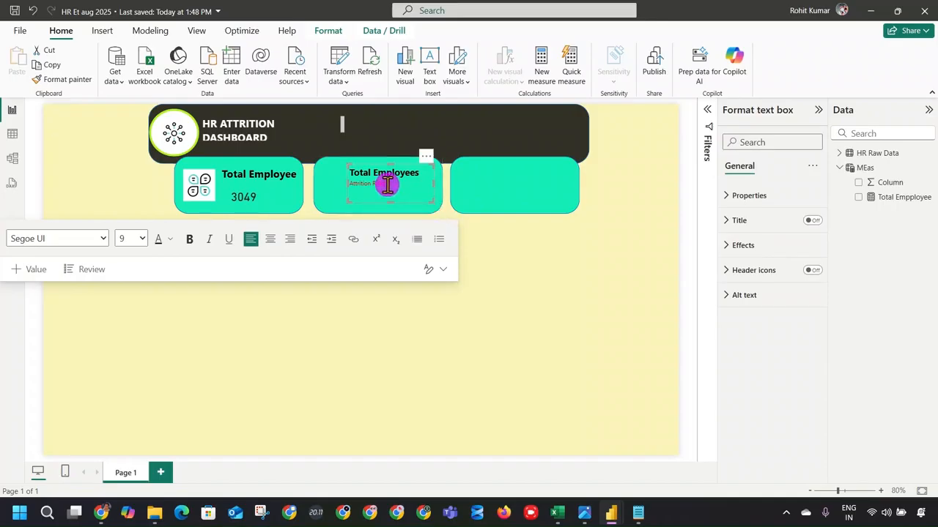
Make the Attrition Rate line bold and color it red (#F70909).
left_click_drag(387, 184, 346, 183)
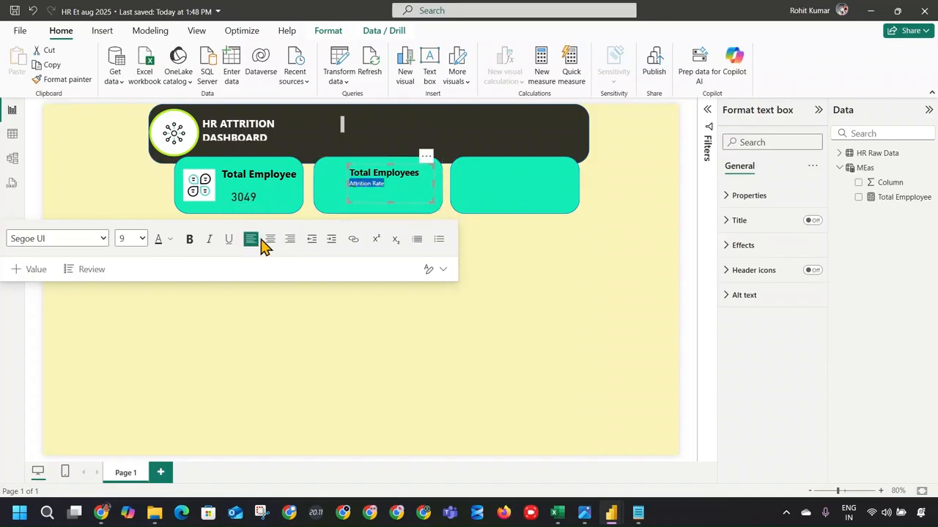
left_click(189, 241)
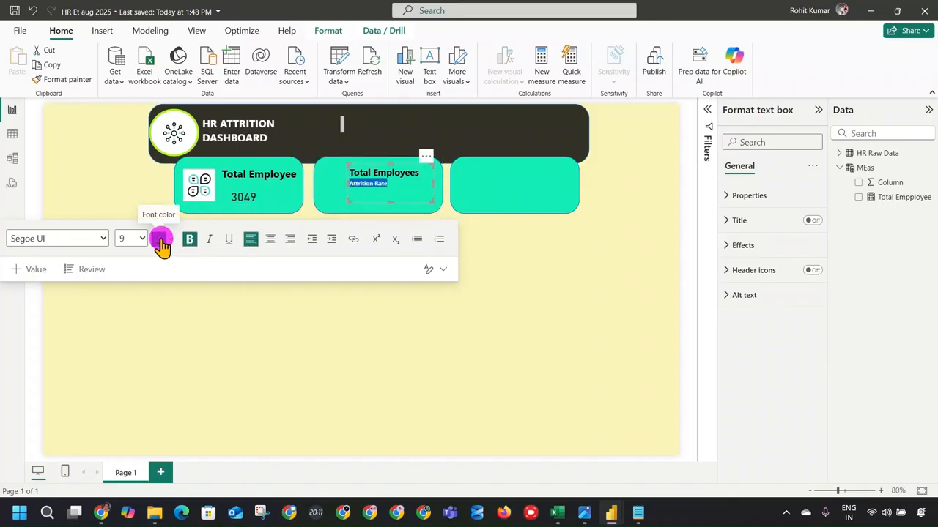
left_click(169, 240)
left_click(219, 447)
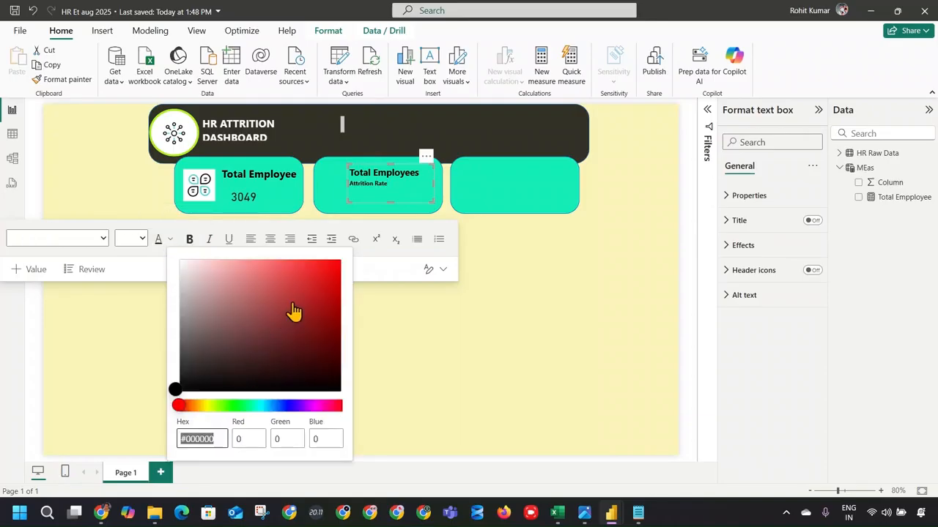
left_click(329, 279)
left_click(332, 266)
left_click(146, 236)
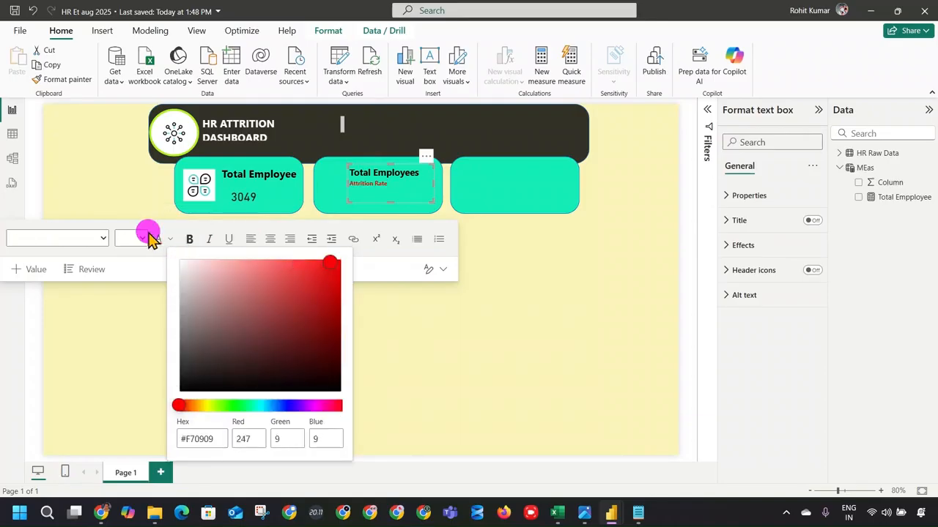
left_click(415, 201)
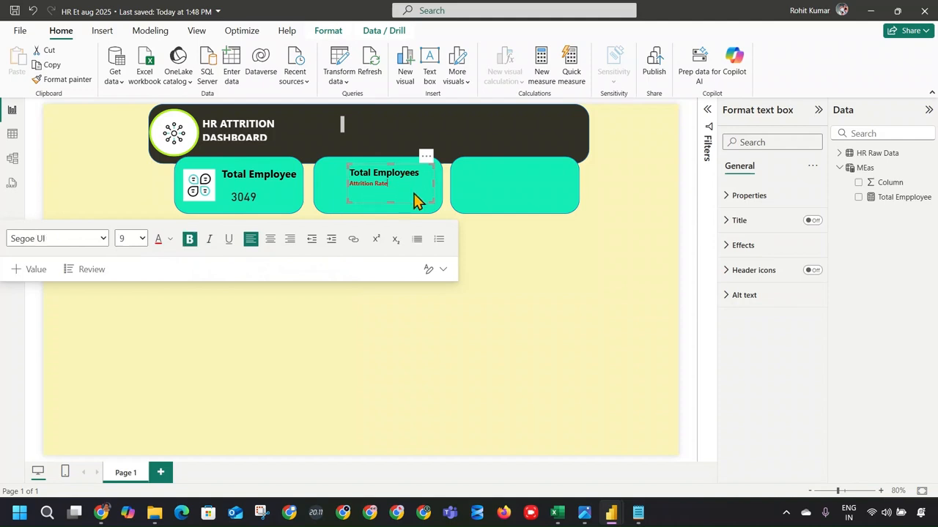
Shrink the second card's text box to fit its two lines and shift it toward the card's right edge.
left_click_drag(432, 202, 434, 164)
left_click(502, 320)
left_click(412, 182)
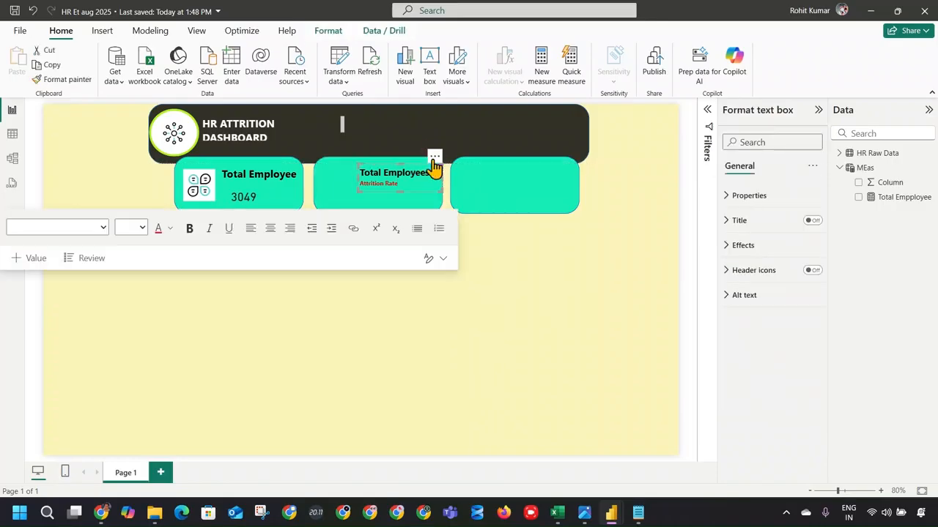
left_click(464, 272)
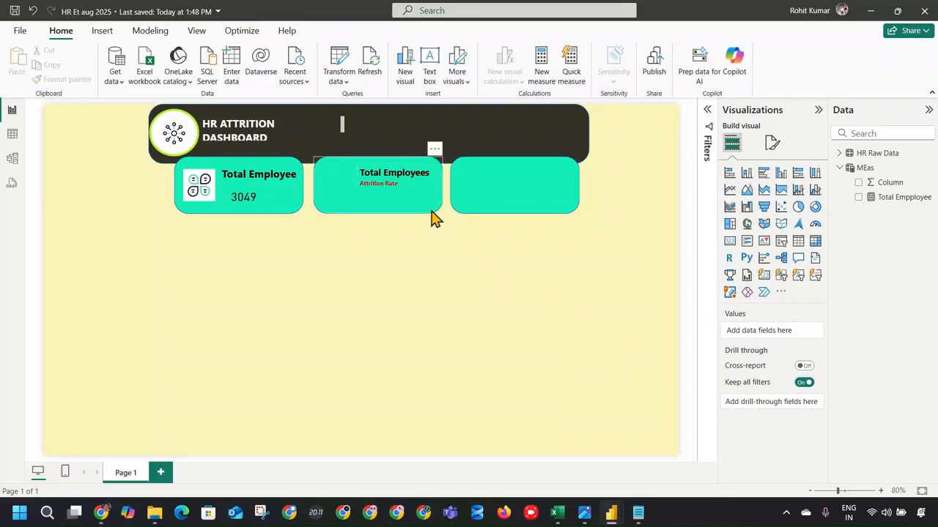
Copy the first card's employee count visual and place the copy below the Attrition Rate line on the second card.
key("alt+Tab")
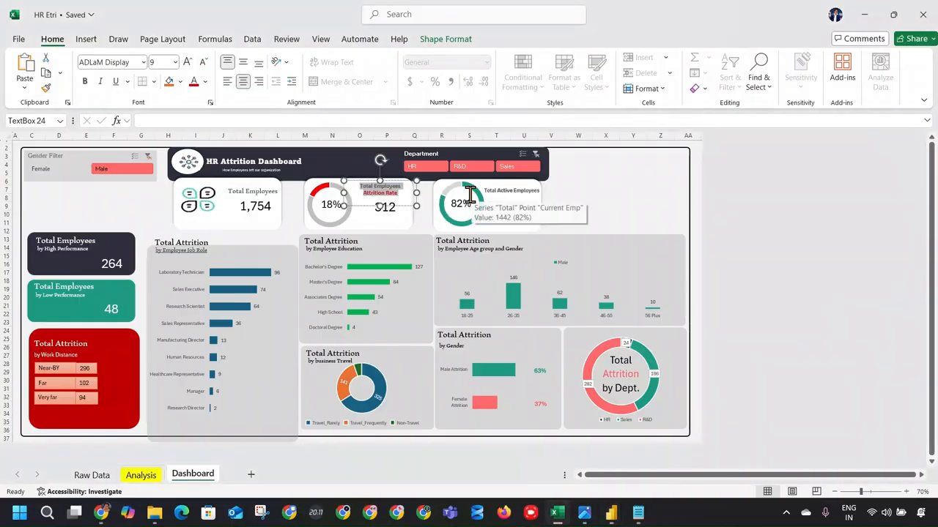
key("alt+Tab")
left_click(249, 199)
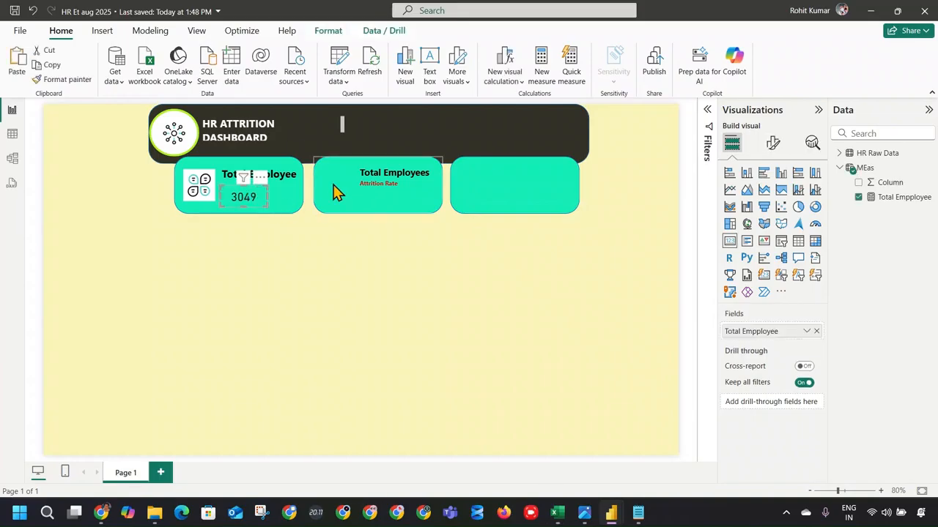
left_click(369, 204)
key("ctrl+v")
left_click_drag(269, 193, 423, 177)
left_click(438, 234)
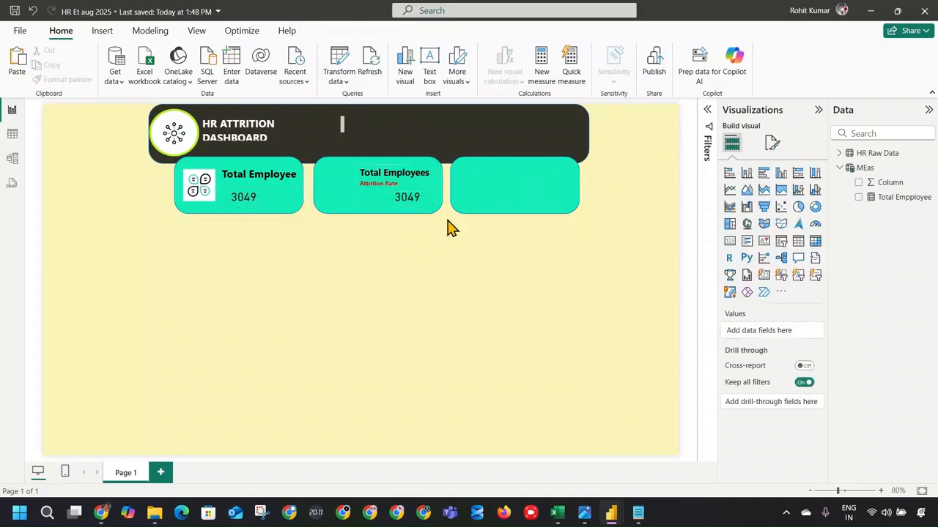
Shift the value visuals on the first and second cards toward the right edges of their cards.
left_click(243, 202)
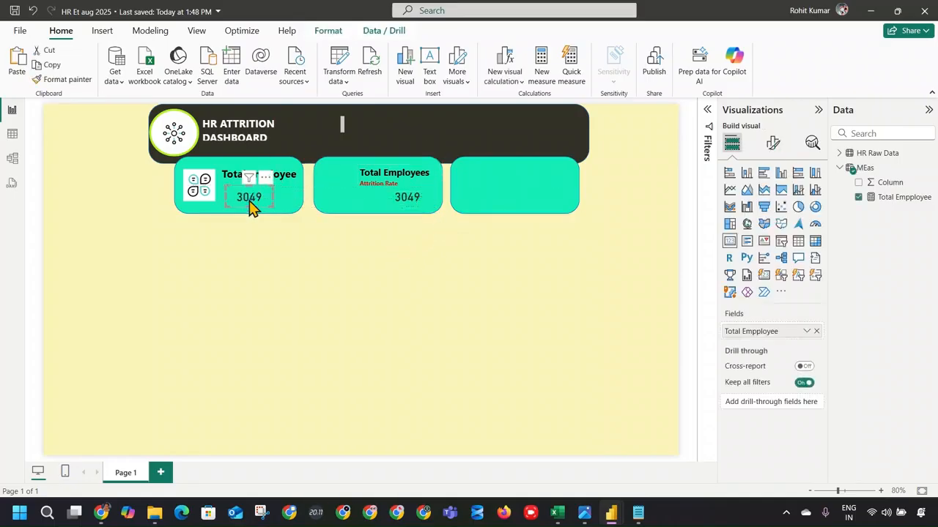
left_click(444, 243)
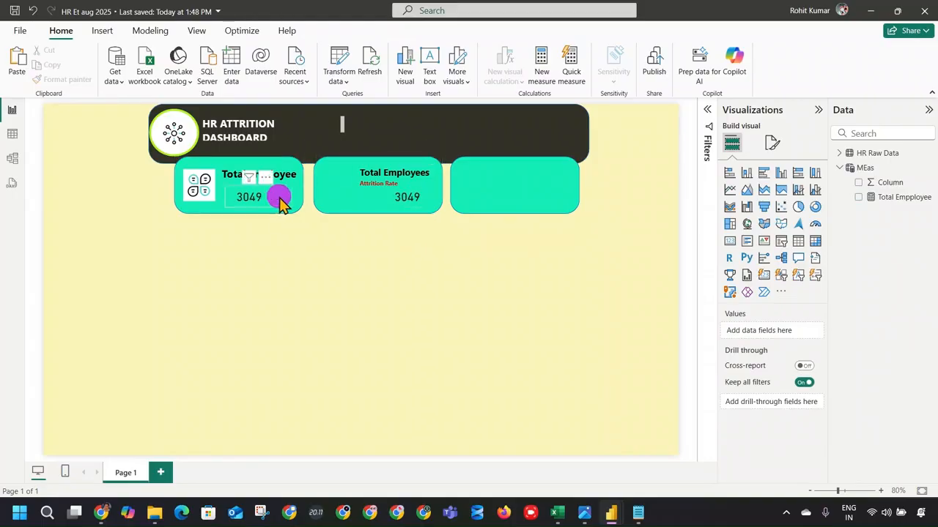
left_click_drag(280, 198, 291, 198)
left_click(386, 259)
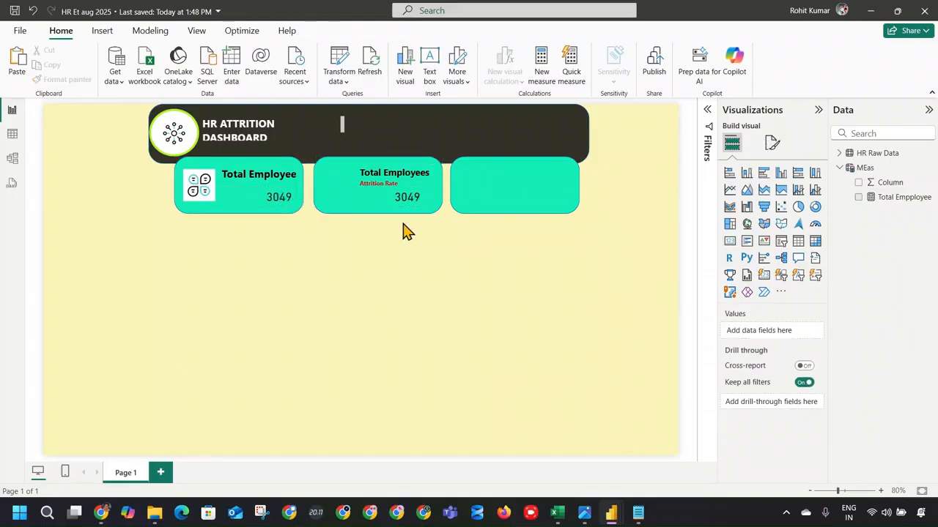
left_click_drag(415, 200, 424, 206)
left_click(445, 279)
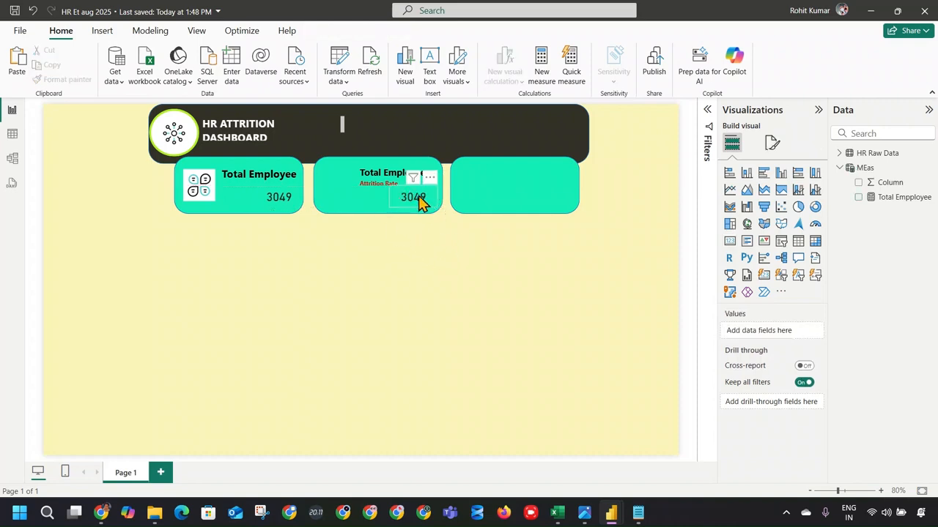
Move the heading text boxes of the second and first cards slightly higher inside their cards.
left_click_drag(430, 159, 434, 165)
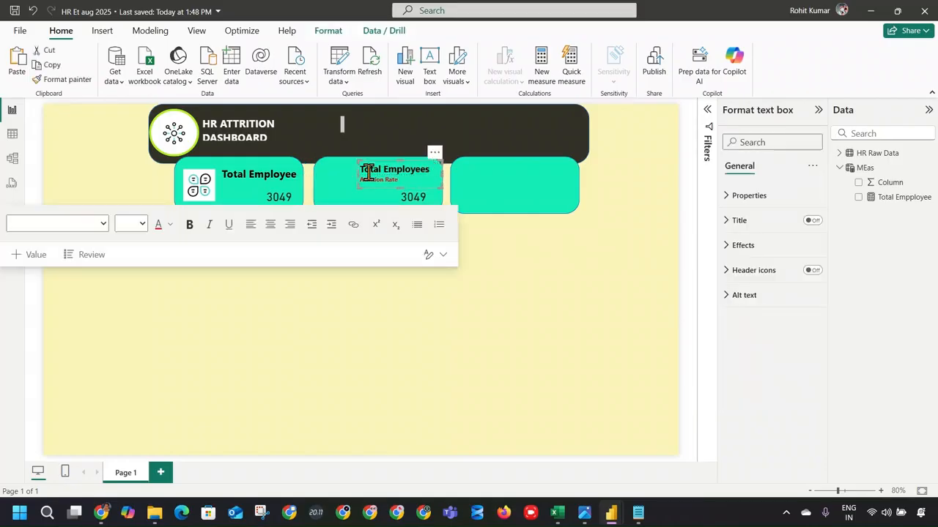
left_click(272, 173)
left_click_drag(294, 160, 299, 153)
left_click(451, 293)
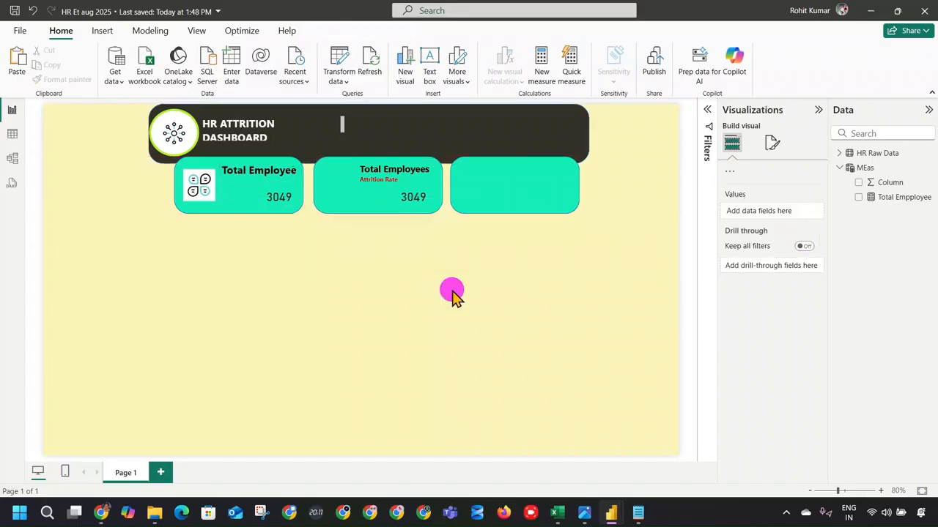
Switch to the Notepad notes and copy the Total Attrition formula that counts rows labelled "Ex-Employees".
left_click(414, 205)
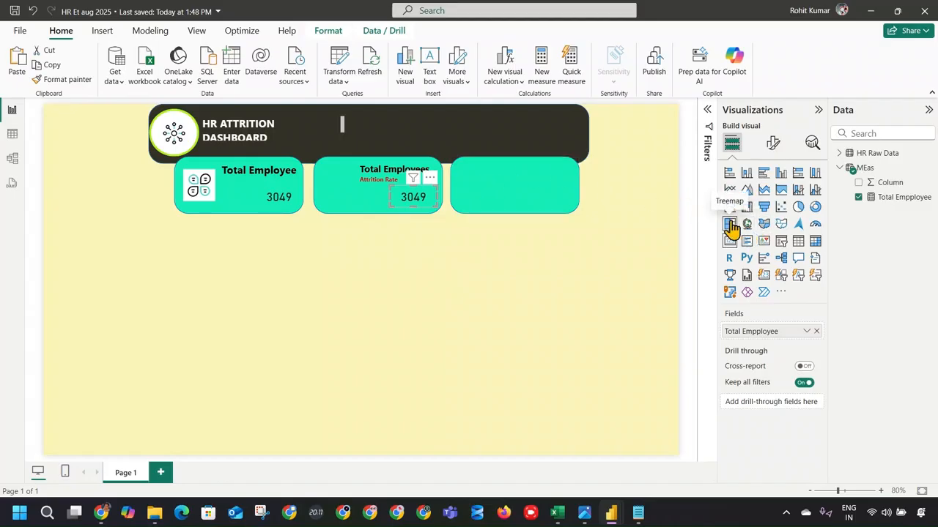
left_click(636, 195)
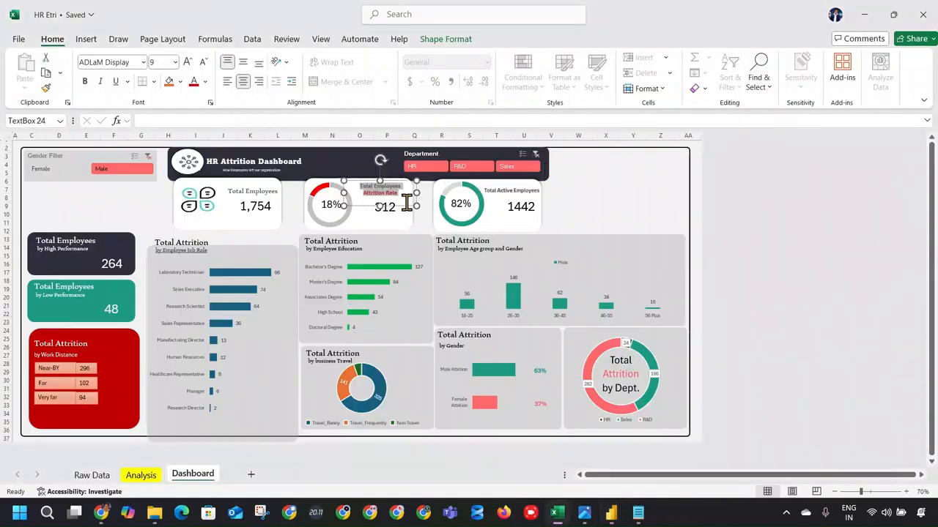
key("alt+Tab")
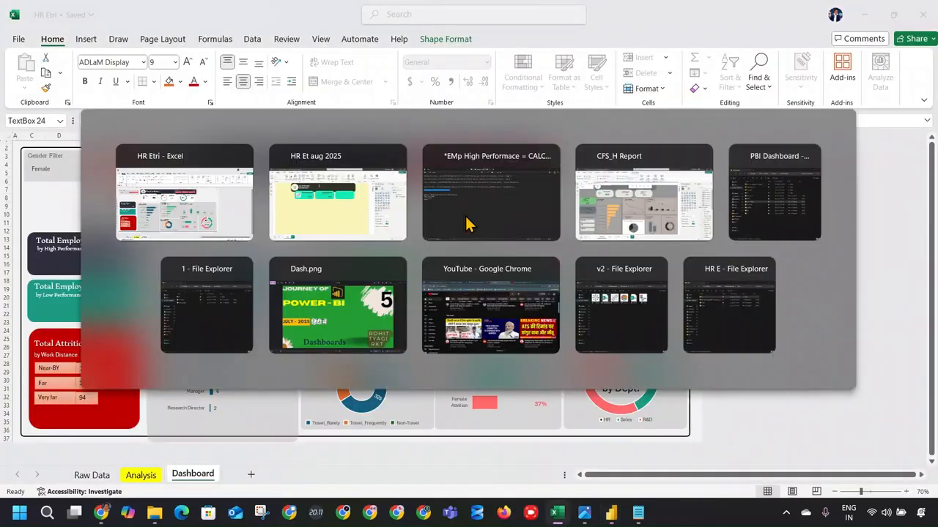
key("alt")
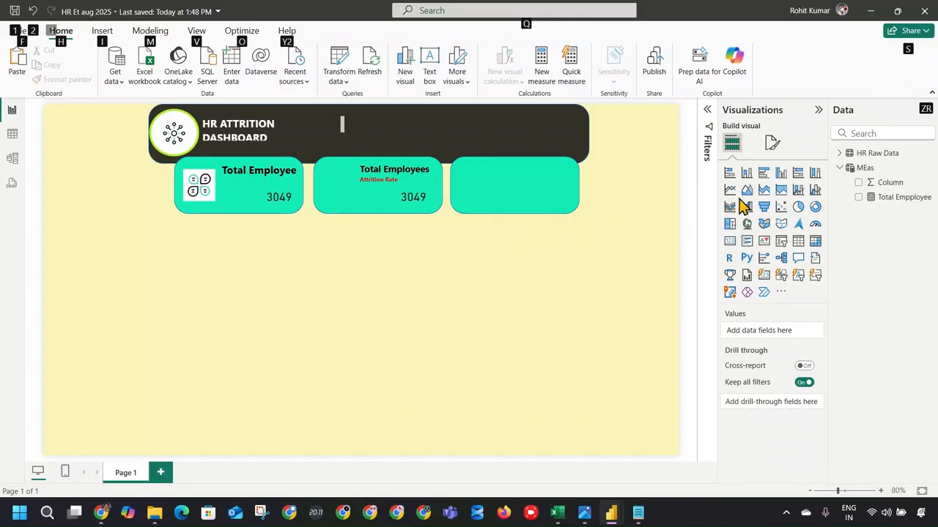
left_click(638, 513)
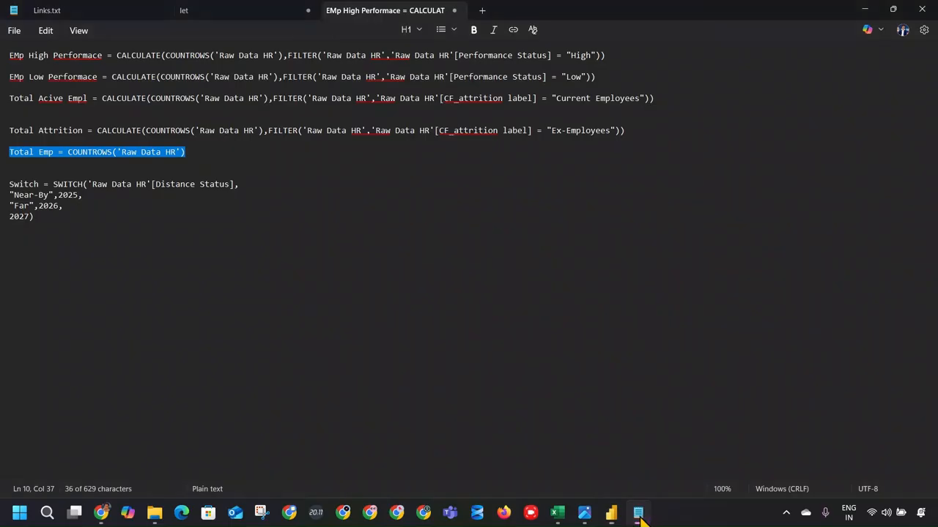
left_click_drag(14, 130, 637, 136)
key("ctrl+c")
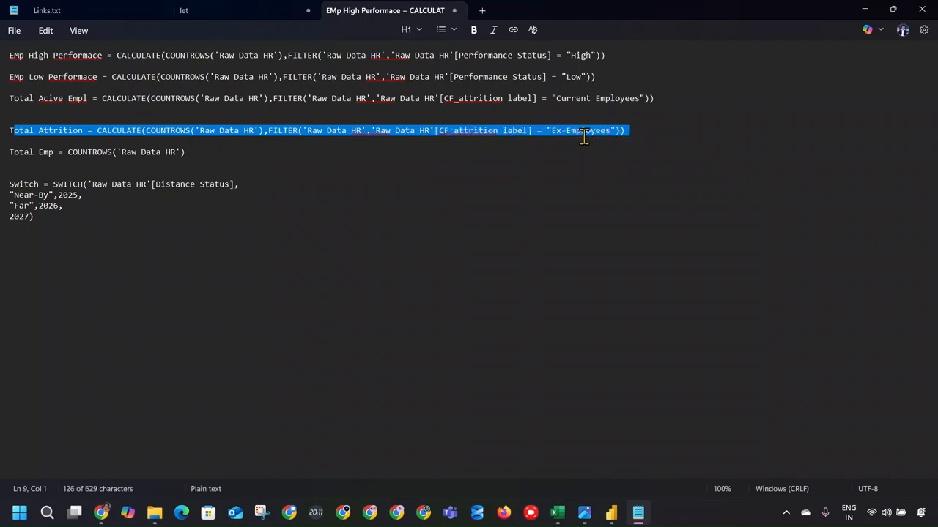
Return to Power BI and create a new measure in the MEas table from the copied attrition formula.
key("alt+Tab")
left_click(885, 153)
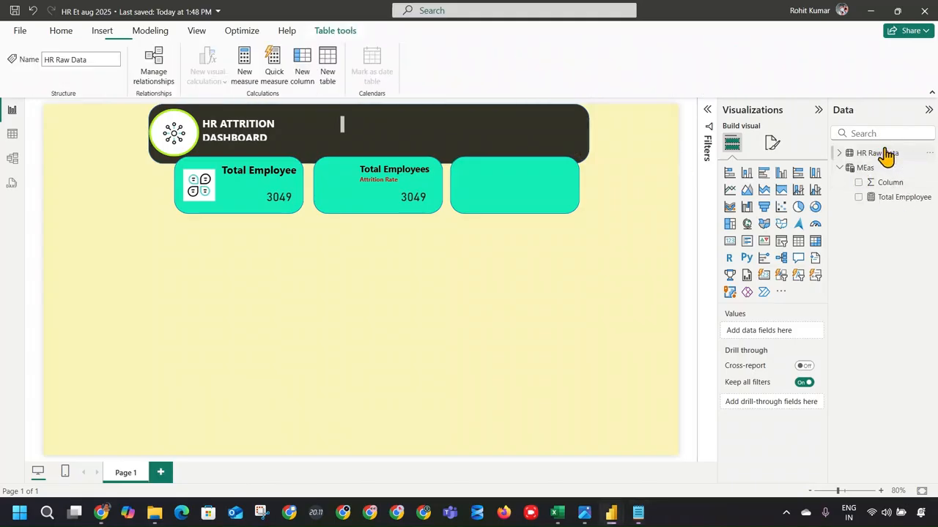
left_click(871, 168)
left_click(245, 69)
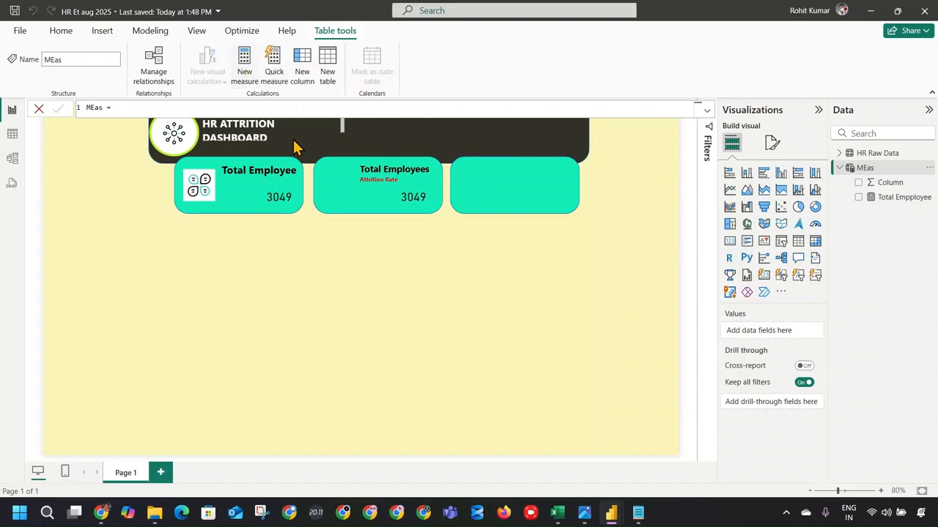
key("ctrl+v")
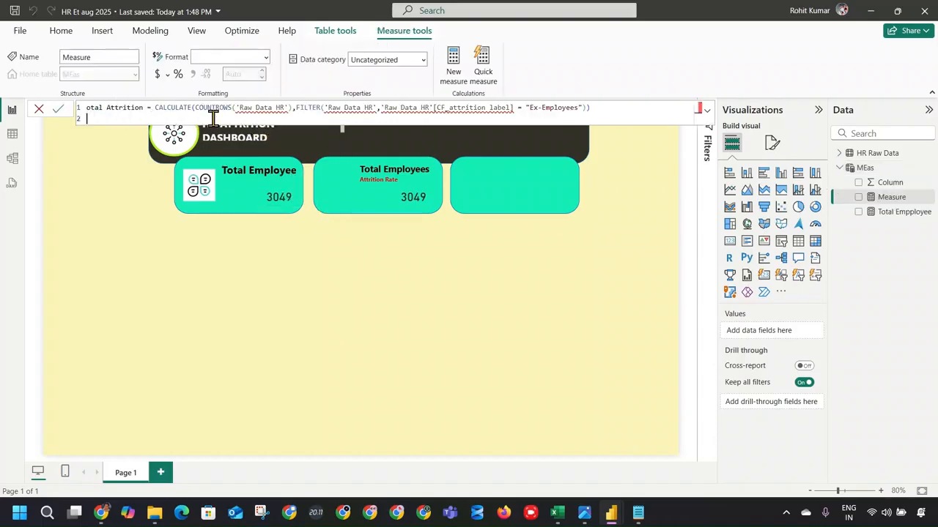
Replace the table reference in both COUNTROWS and FILTER with 'HR Raw Data' in the measure formula.
left_click_drag(287, 108, 235, 108)
type("hr")
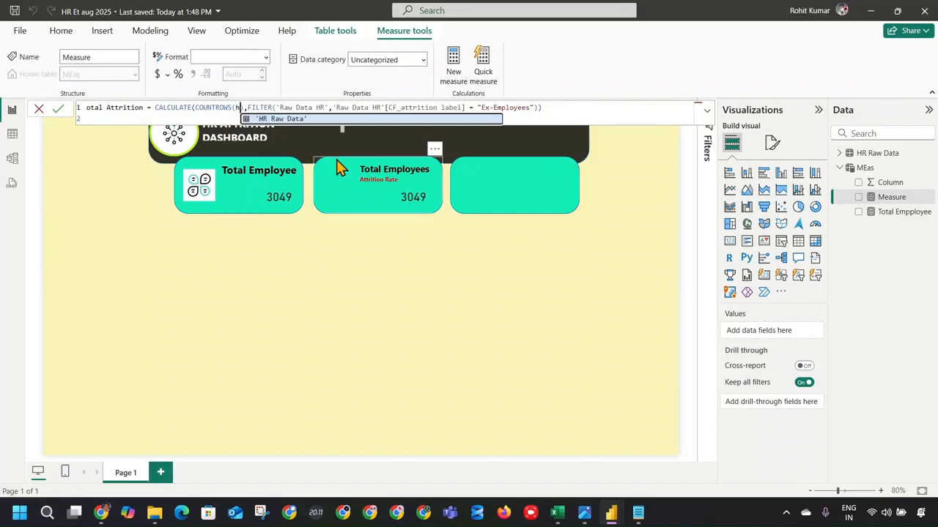
left_click(316, 118)
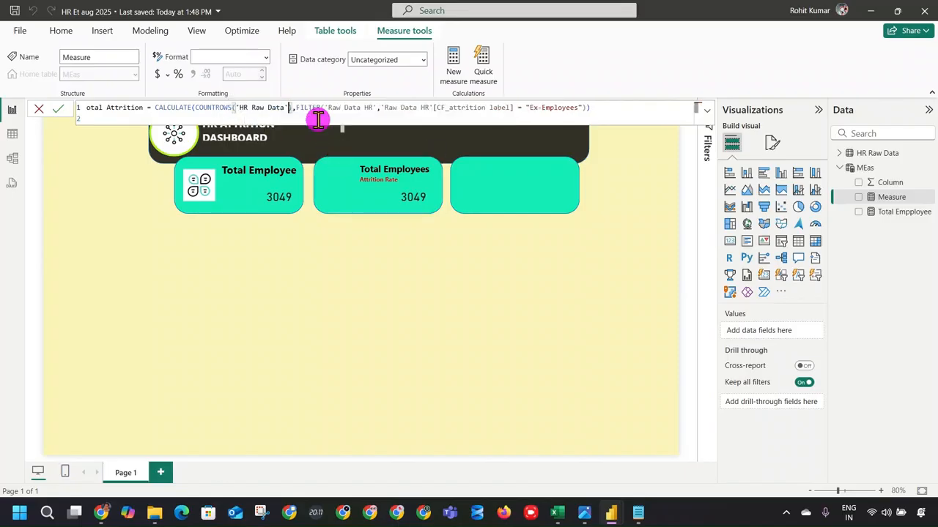
left_click(327, 107)
left_click_drag(326, 107, 374, 103)
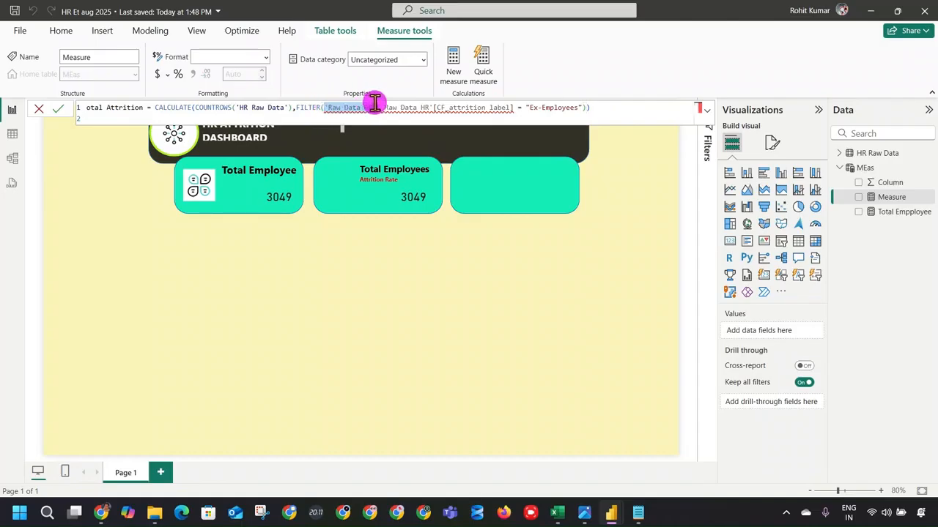
type("hr")
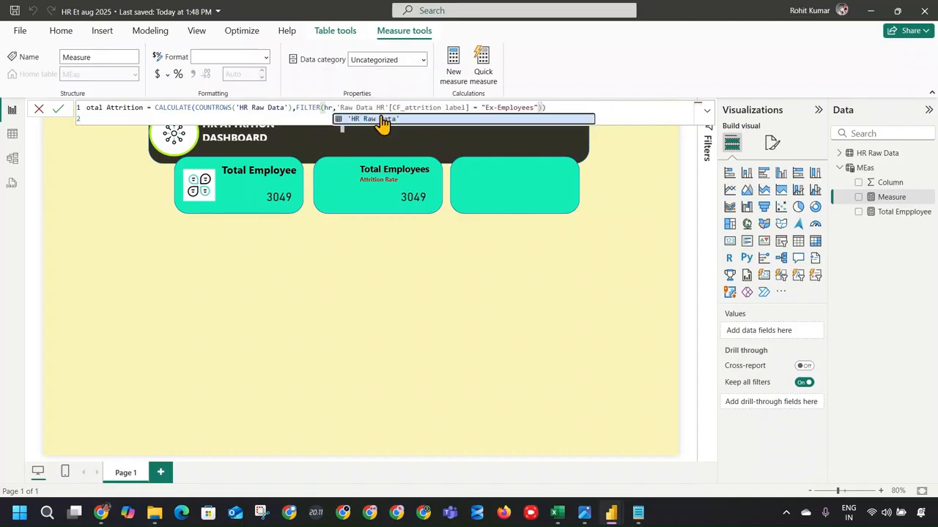
left_click(380, 120)
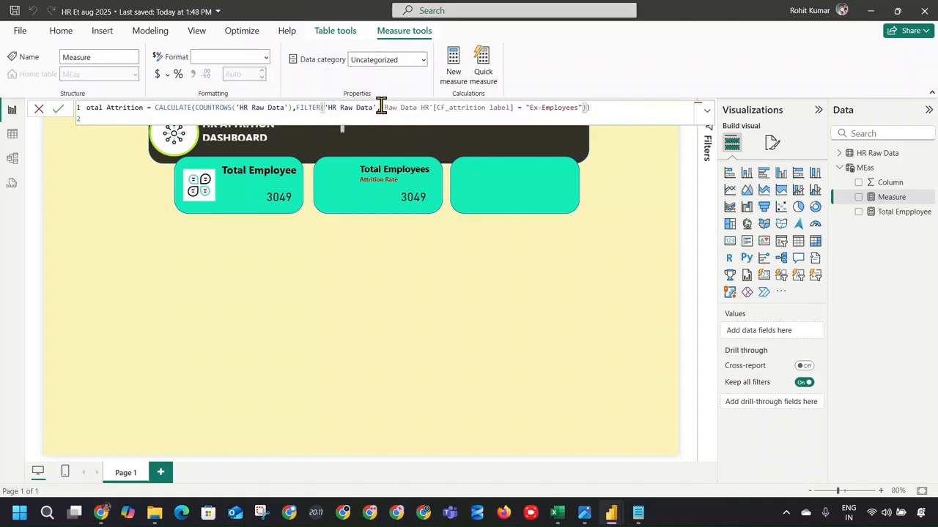
Replace the filter column with 'HR Raw Data'[CF_attrition label] and commit the measure formula.
left_click_drag(381, 107, 515, 107)
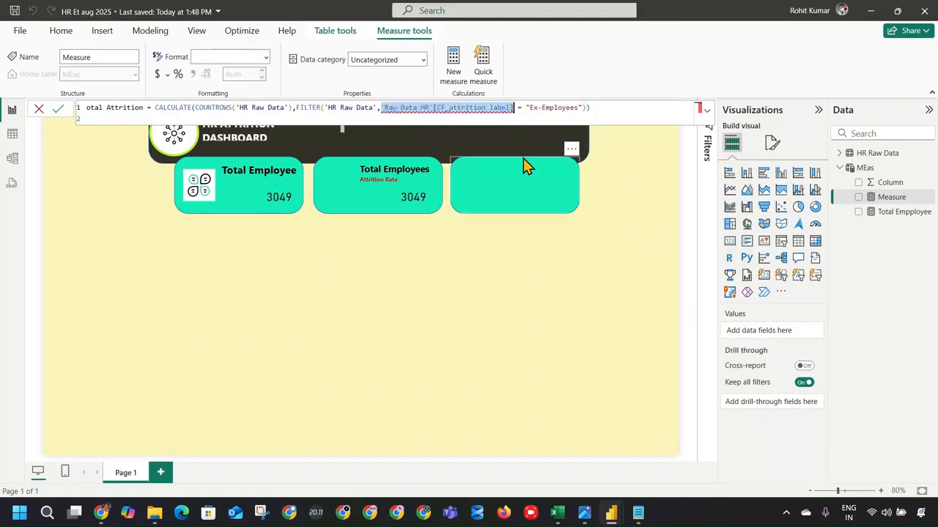
type("label")
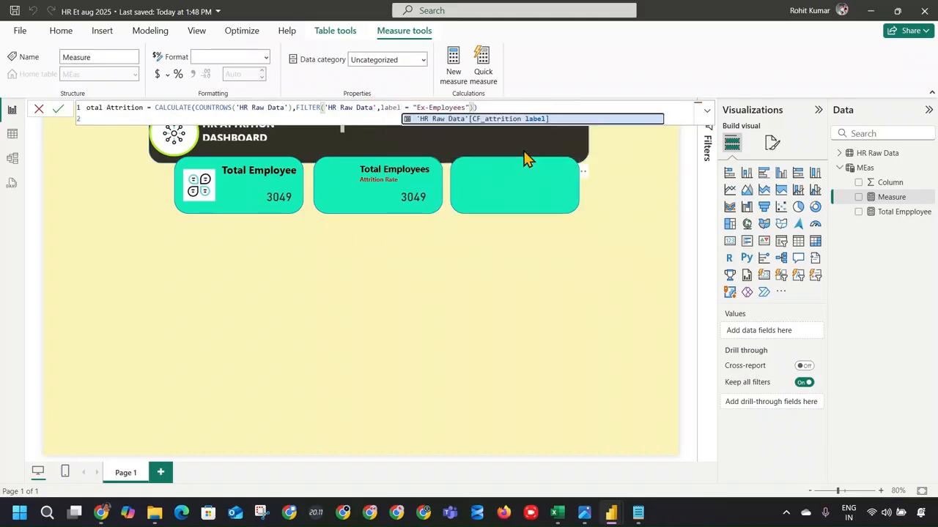
left_click(521, 118)
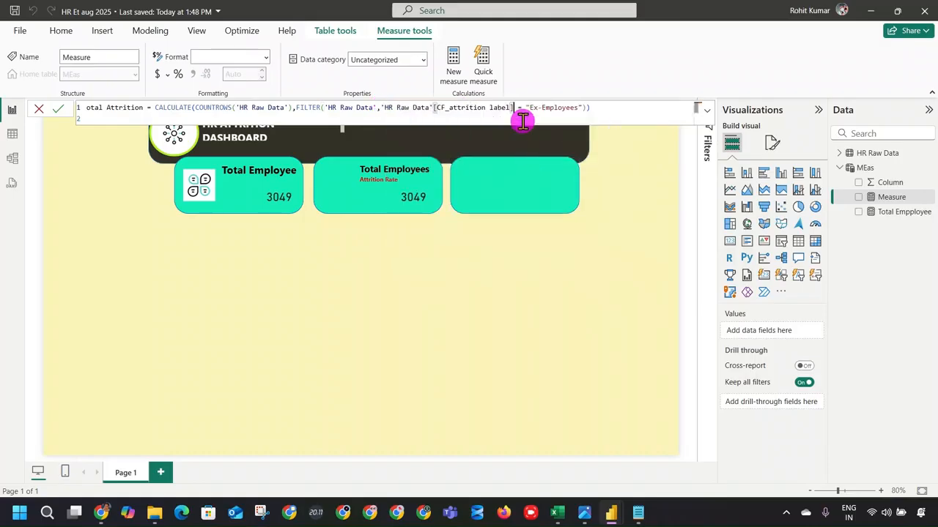
left_click(590, 109)
type(")")
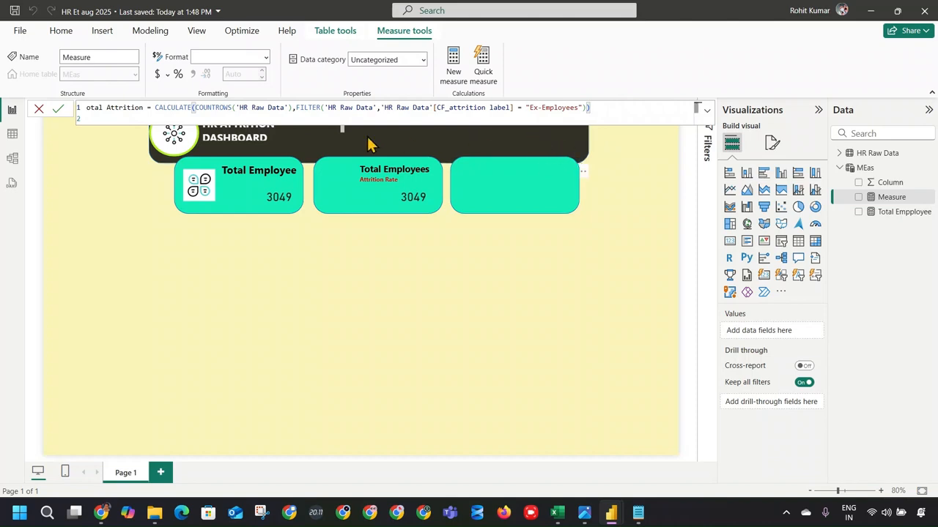
key("Return")
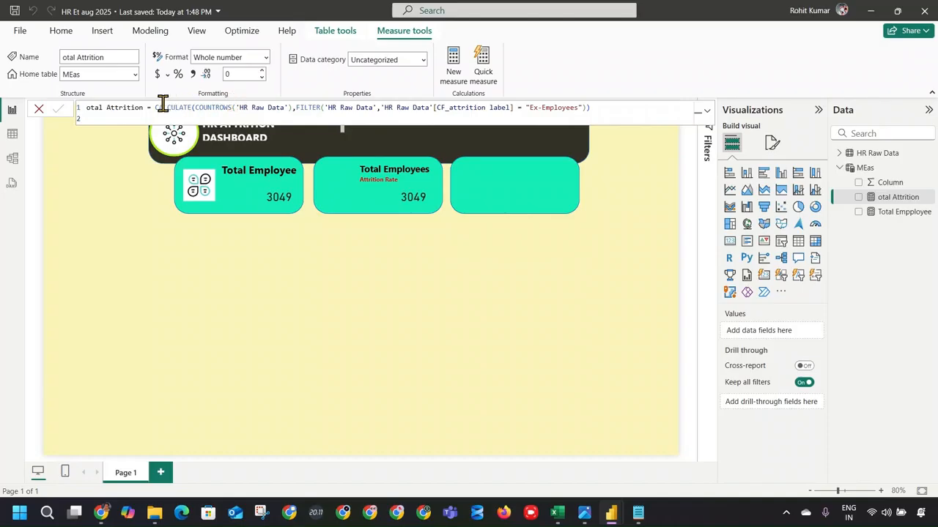
Correct the measure's name to Total Attrition and display it as the value on the second card.
left_click(86, 107)
type("T")
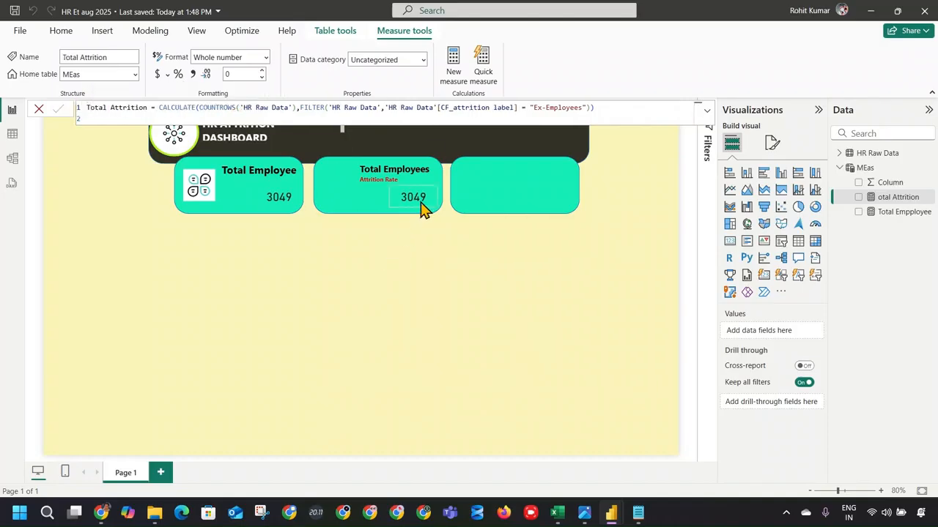
left_click(412, 201)
left_click(858, 197)
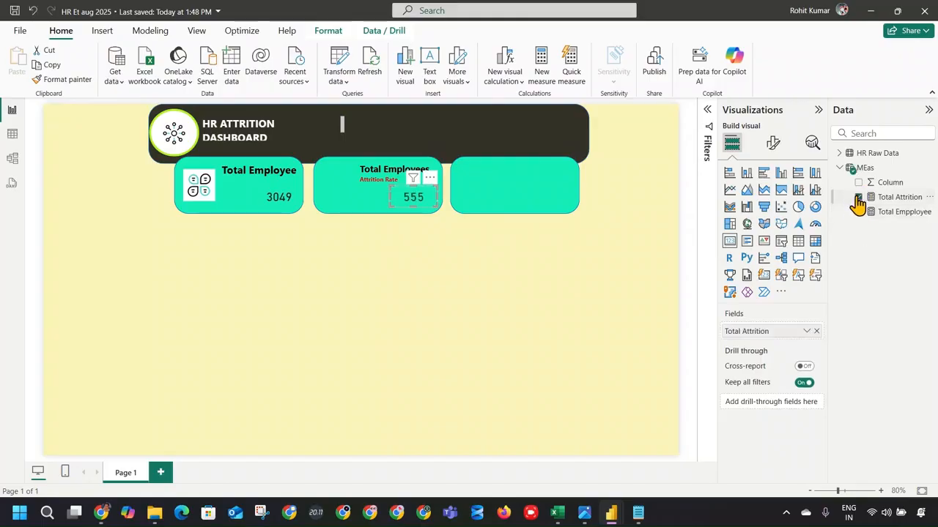
left_click(431, 297)
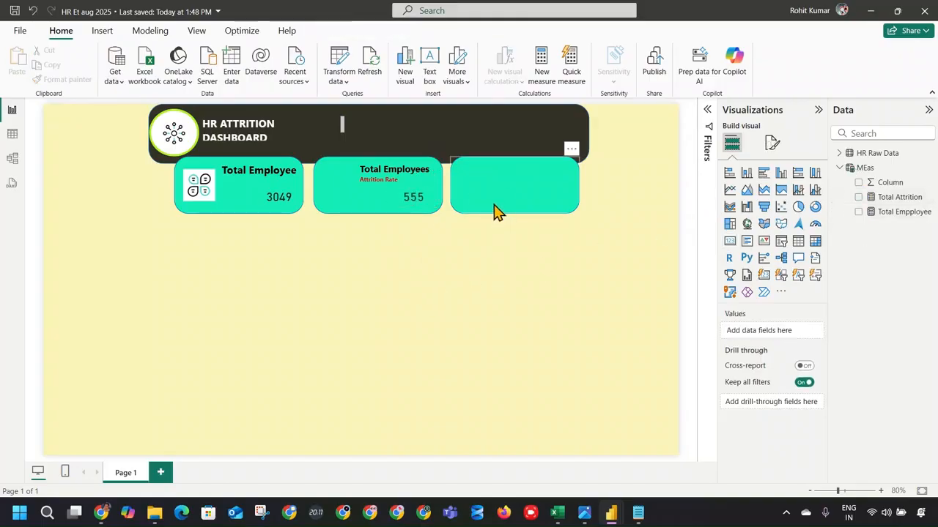
Enlarge the dashboard title text box to fit HR ATTRITION DASHBOARD on one line with its subtitle below.
left_click(308, 120)
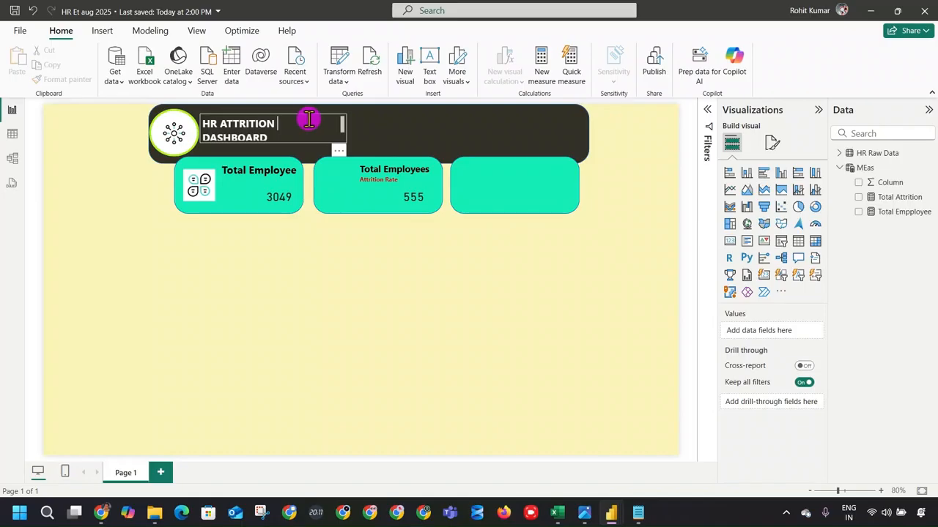
left_click_drag(344, 139, 367, 144)
left_click(540, 285)
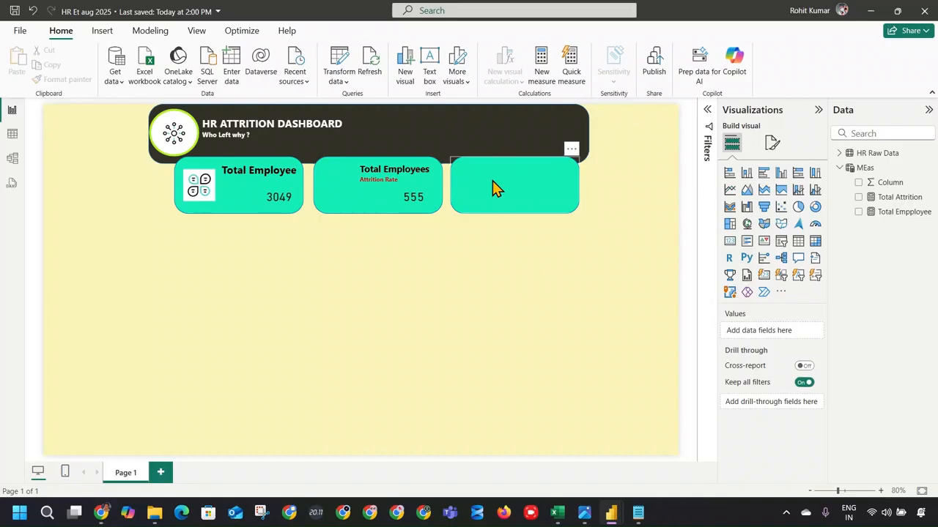
Copy the second card's title text box and place the copy at the top of the third card.
left_click(368, 174)
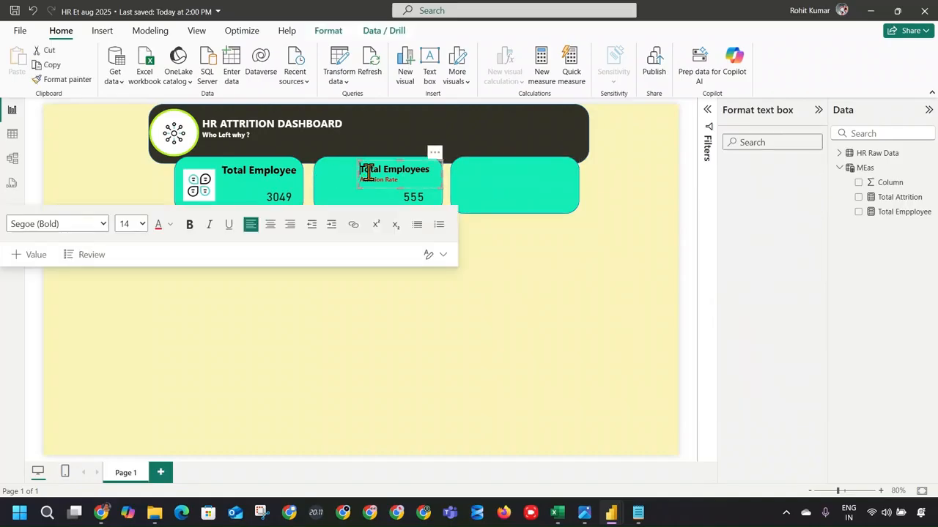
left_click(434, 153)
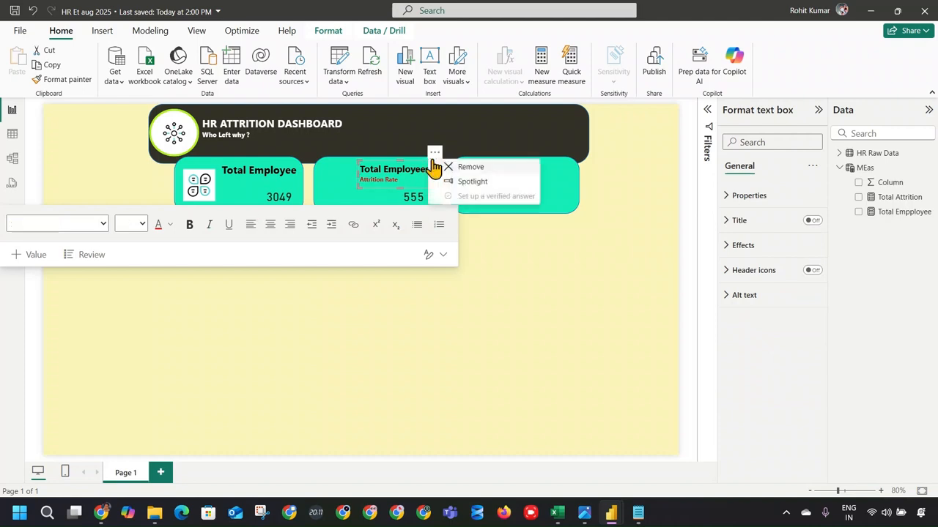
key("ctrl+c")
left_click(550, 176)
key("ctrl+v")
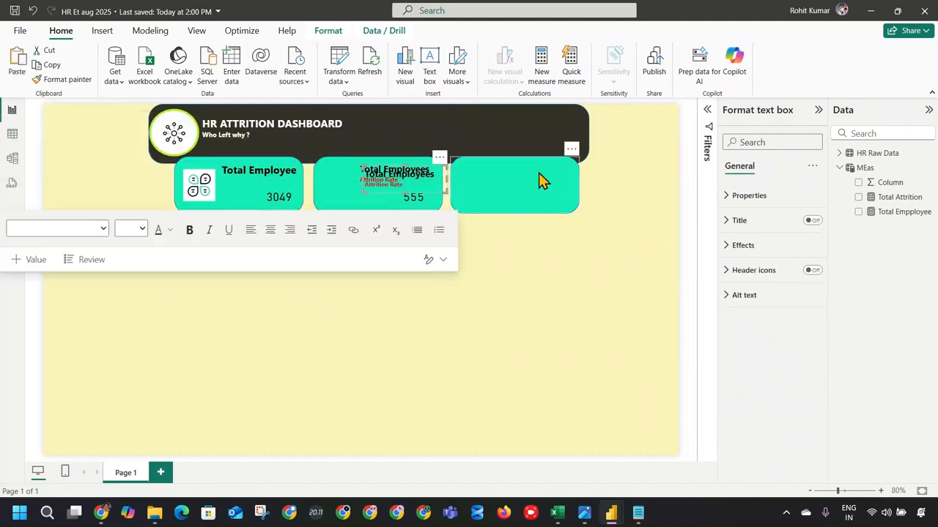
left_click_drag(435, 163, 569, 156)
Remove the Attrition Rate line from the third card's text box and change its title to Total Active Employees.
left_click(521, 176)
triple_click(520, 180)
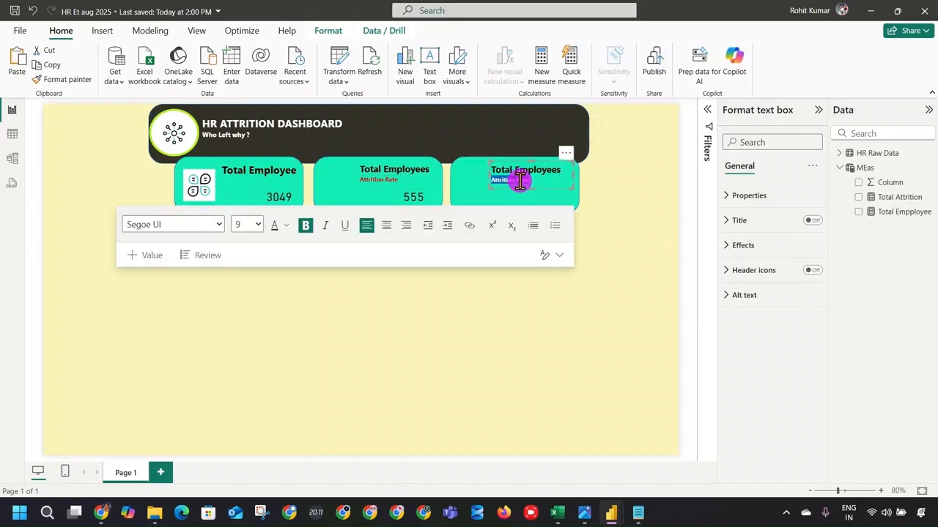
key("BackSpace")
left_click(517, 173)
type("A")
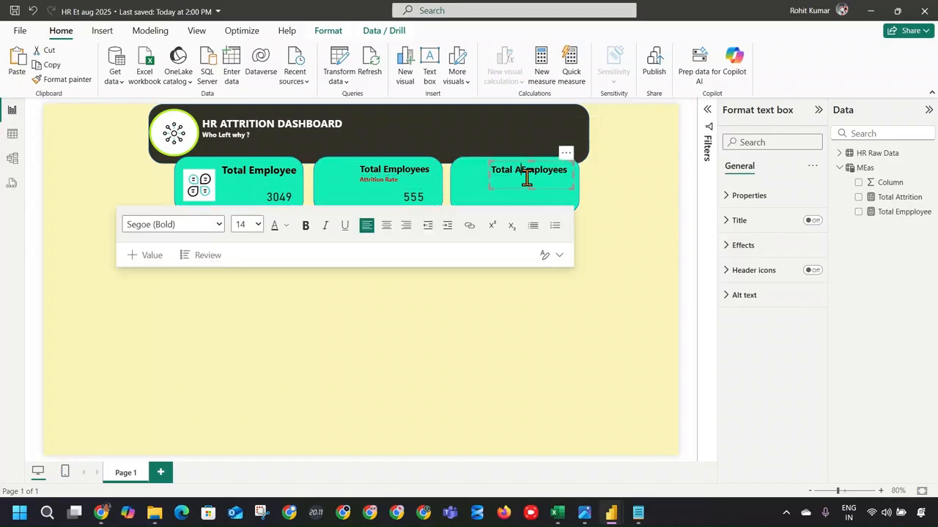
type("ctive")
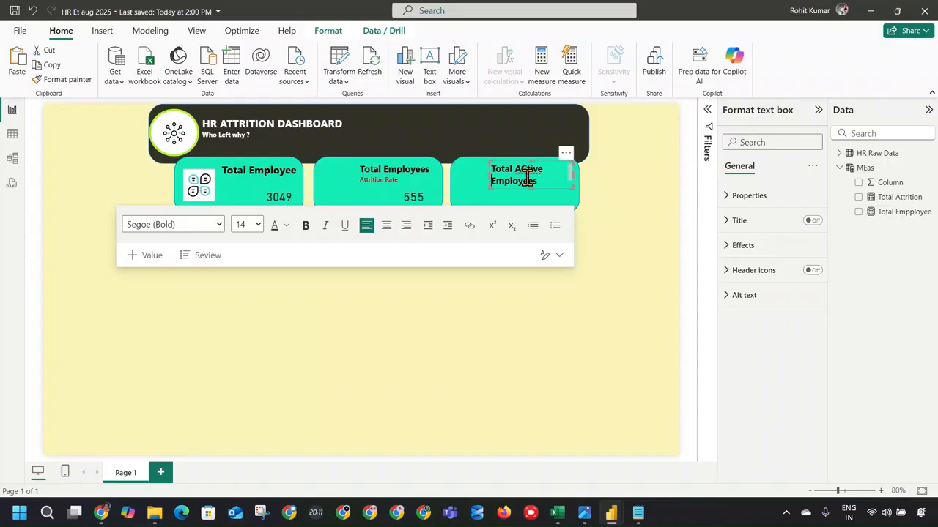
left_click(523, 169)
key("BackSpace")
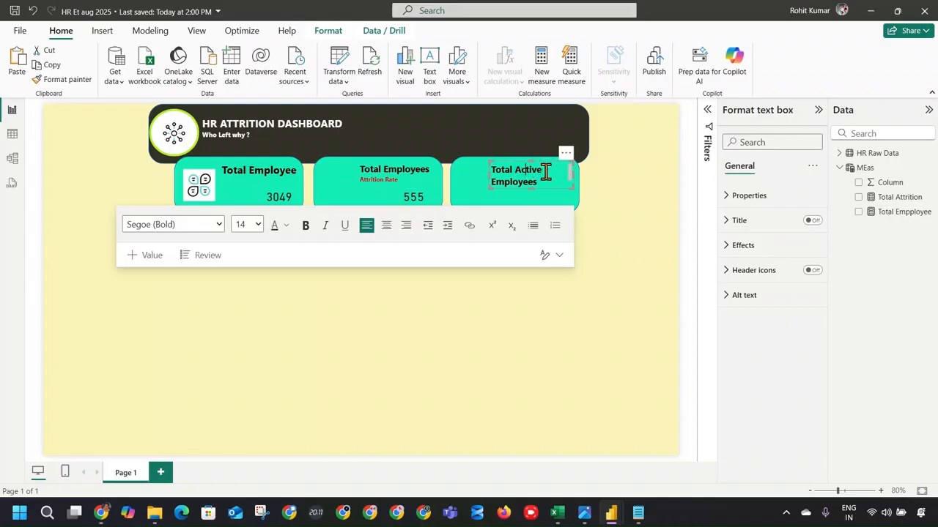
Colour the word Active dark green (#025D16) and widen the third card's text box to fit its title on one line.
double_click(529, 171)
left_click(286, 226)
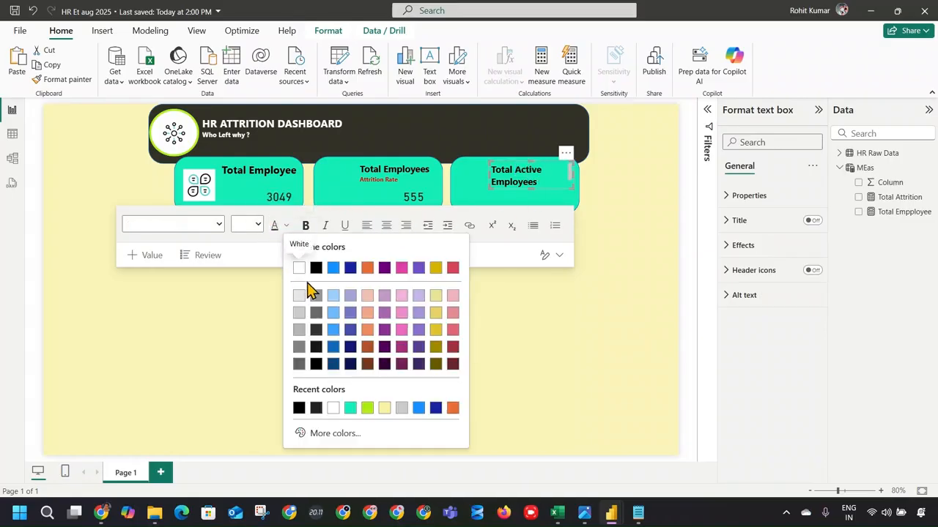
left_click(350, 433)
left_click(353, 391)
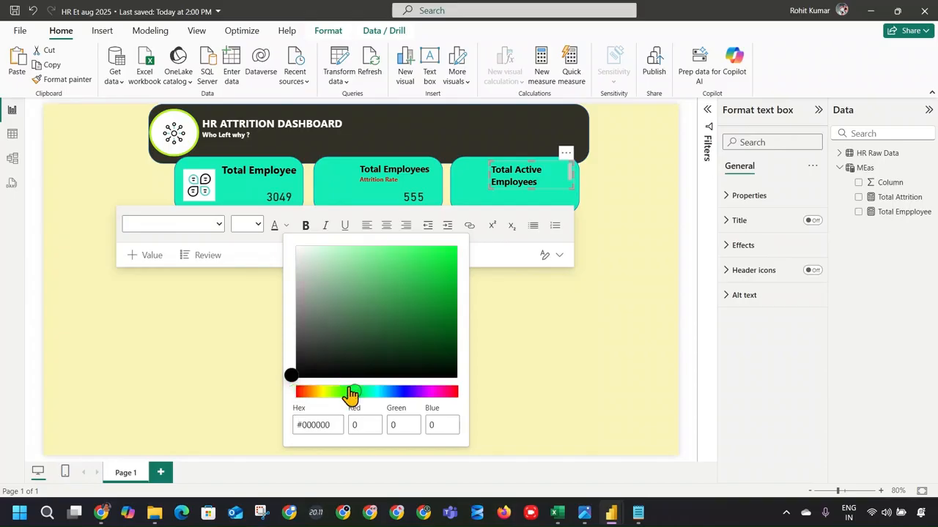
left_click(450, 286)
left_click(440, 347)
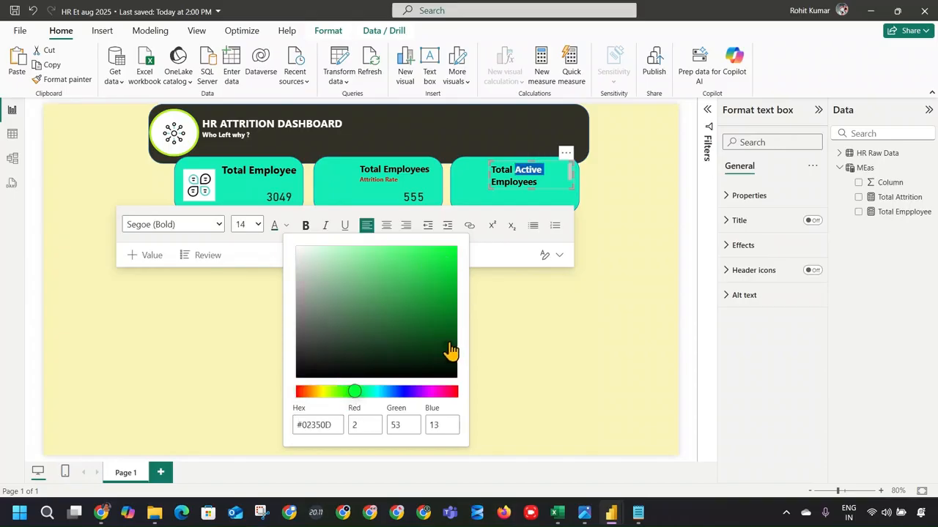
left_click(450, 328)
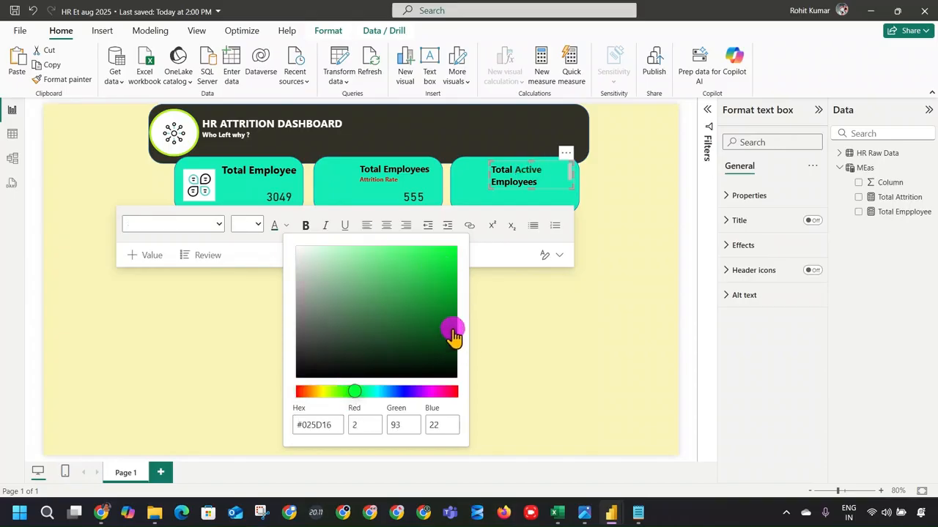
left_click(493, 176)
left_click_drag(486, 175, 464, 177)
Duplicate the second card's value visual and place the copy below the third card's title.
left_click(409, 201)
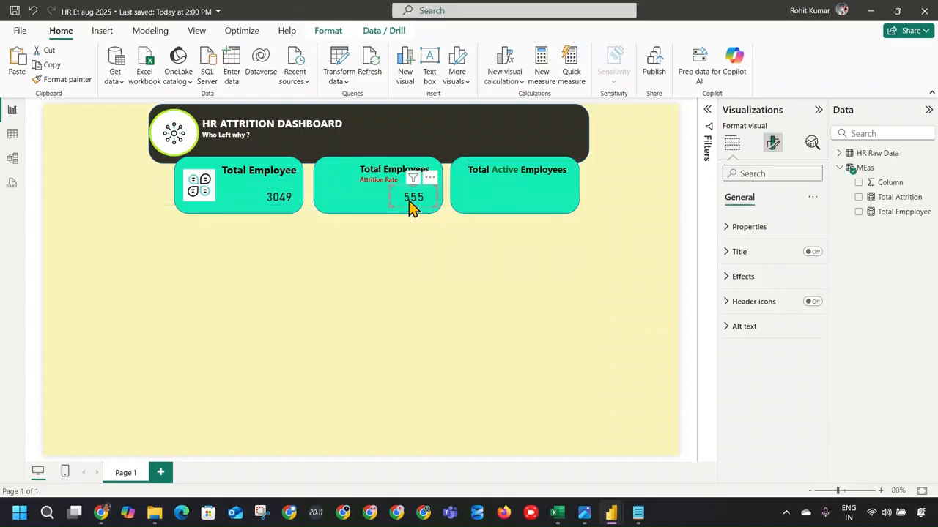
left_click(480, 202)
key("ctrl+v")
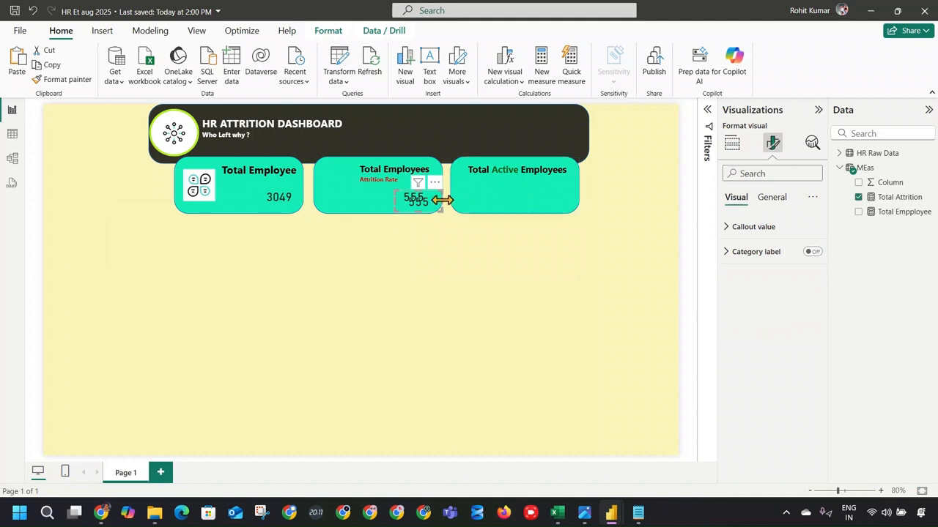
left_click_drag(433, 206, 562, 198)
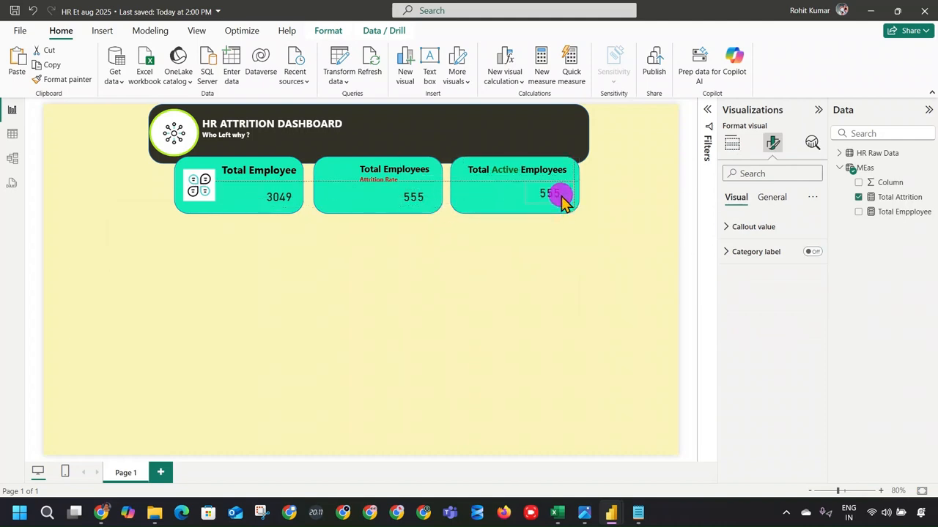
Create a new measure from a copy of the Total Attrition formula.
left_click(900, 197)
left_click_drag(612, 110, 77, 108)
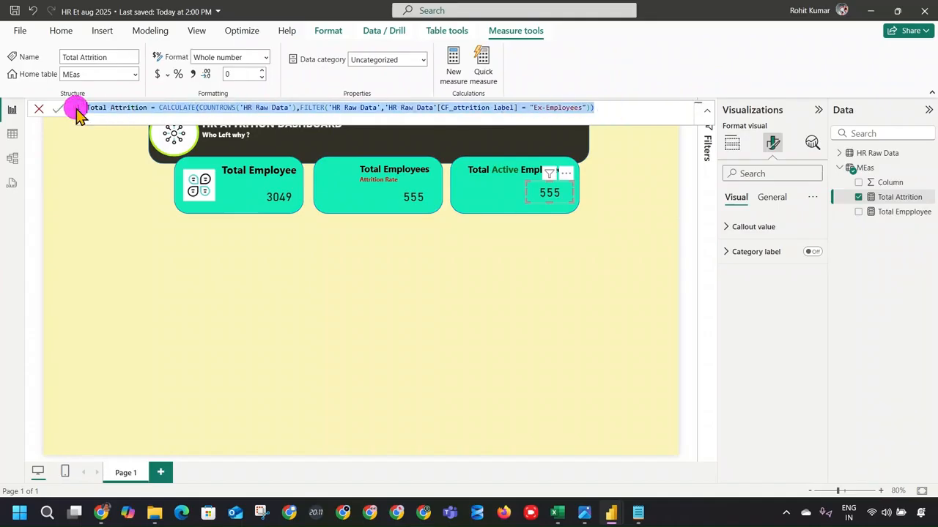
left_click(458, 75)
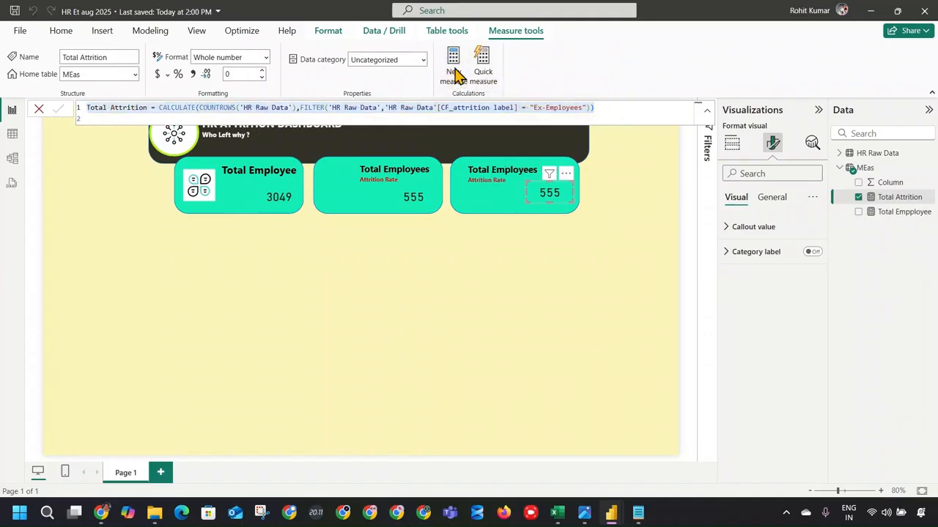
key("ctrl+v")
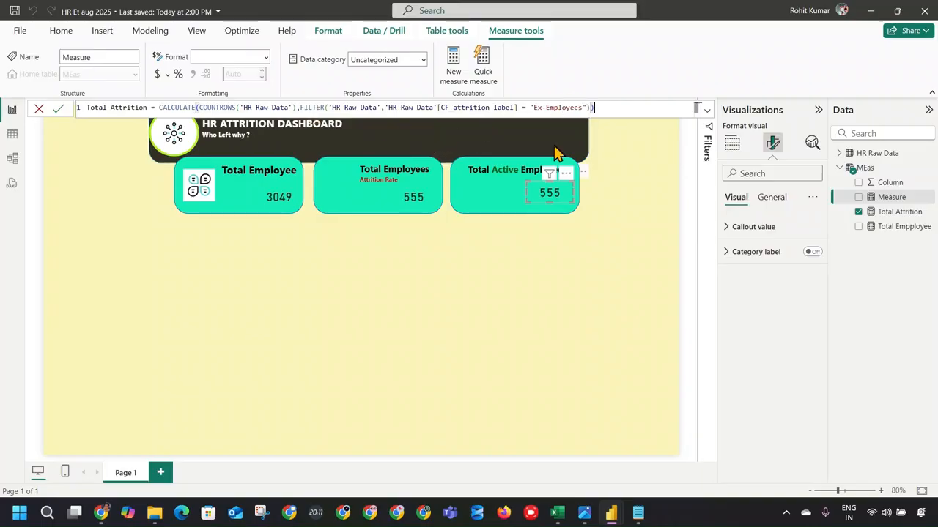
Copy Current Employees from the Notepad formulas and replace Ex-Employees with it in the new measure's filter condition.
left_click(637, 514)
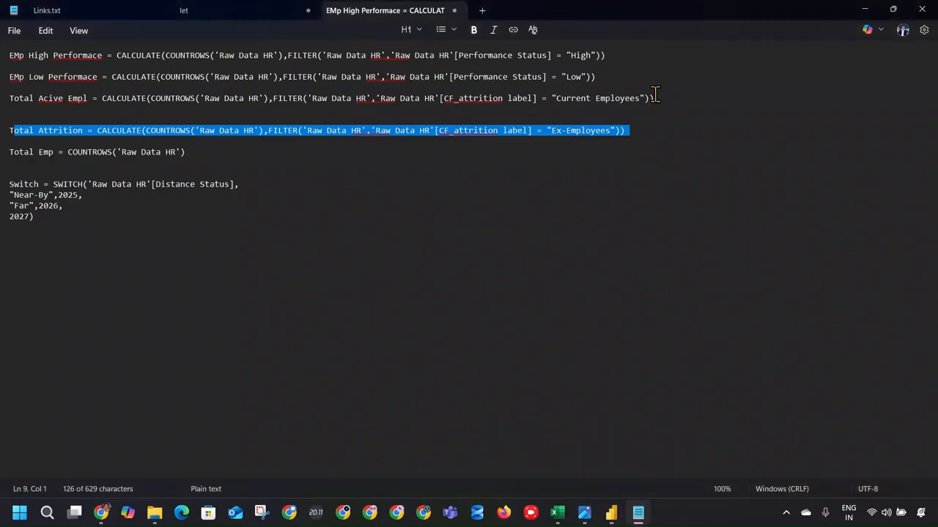
left_click_drag(654, 99, 2, 98)
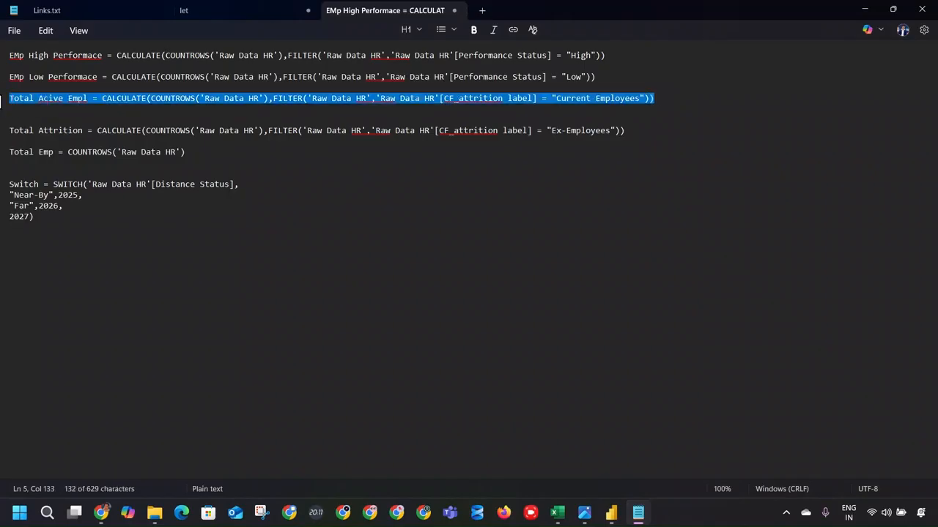
left_click(558, 97)
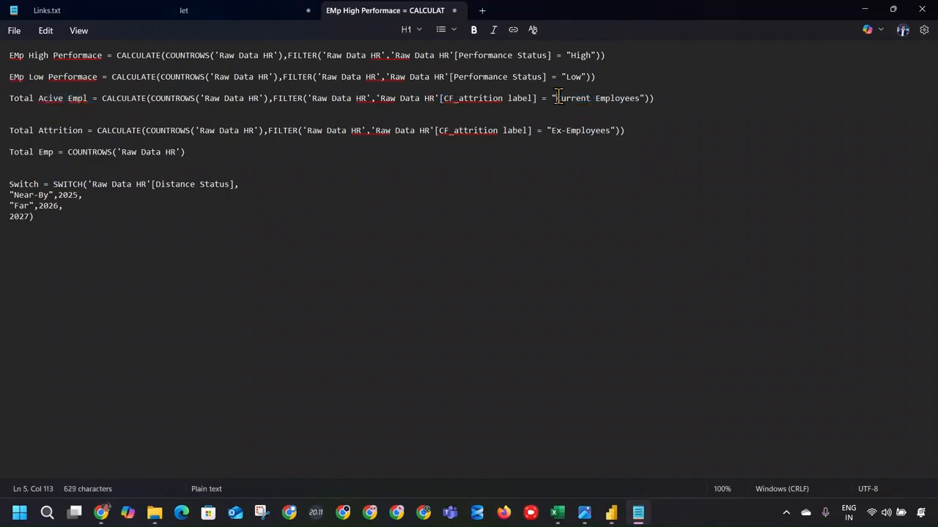
left_click_drag(559, 99, 639, 99)
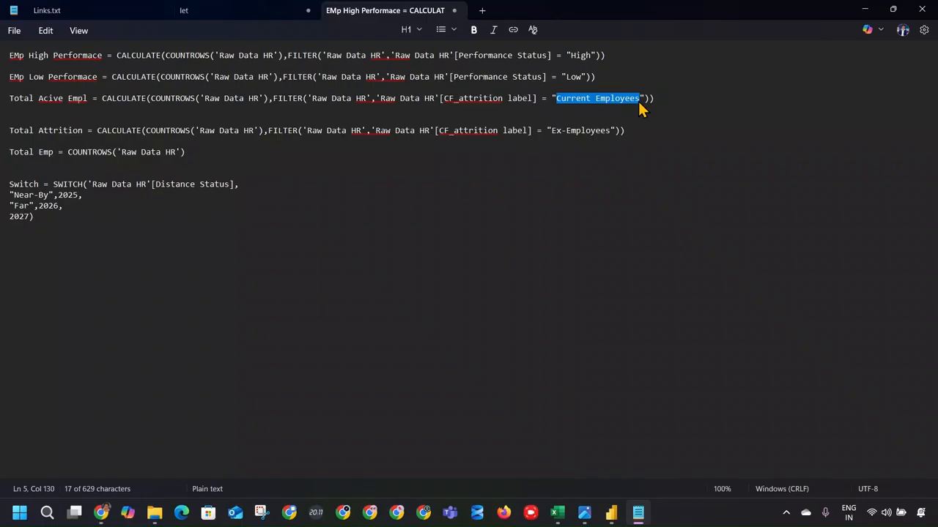
key("alt+Tab")
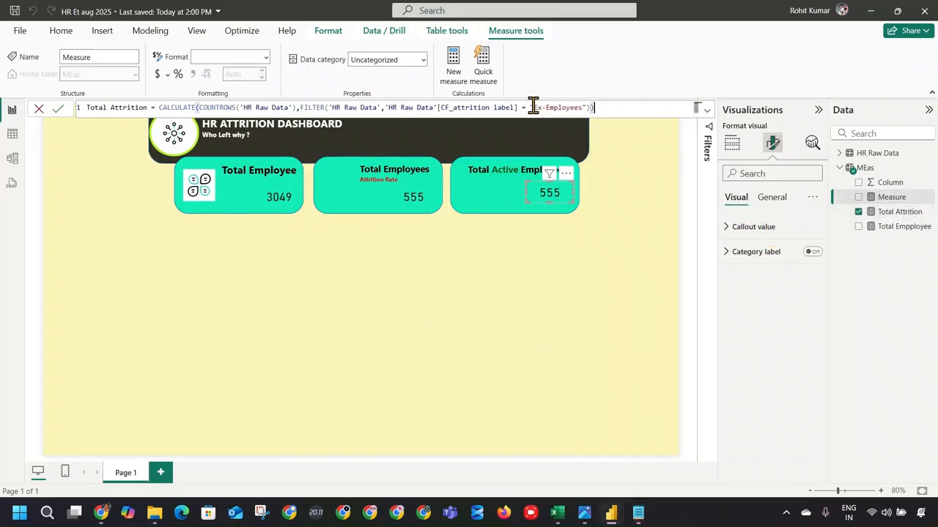
left_click_drag(533, 107, 579, 107)
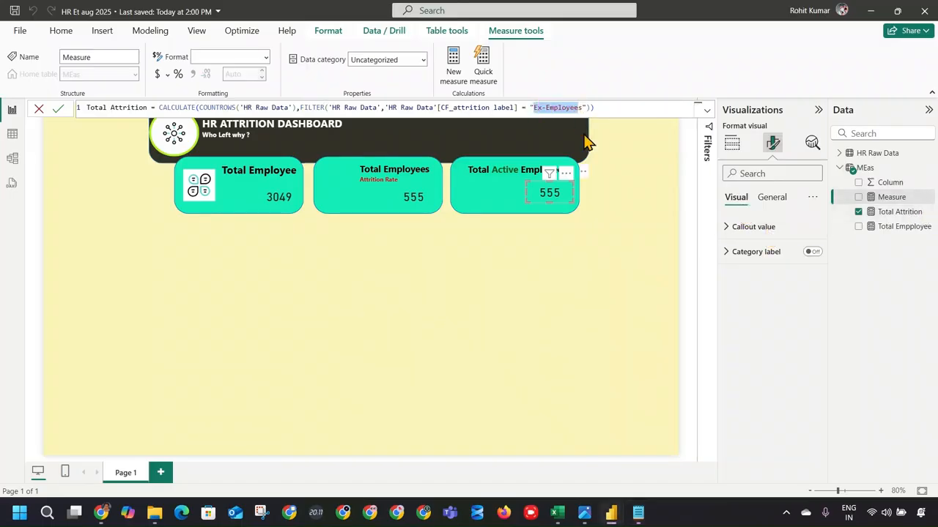
key("ctrl+v")
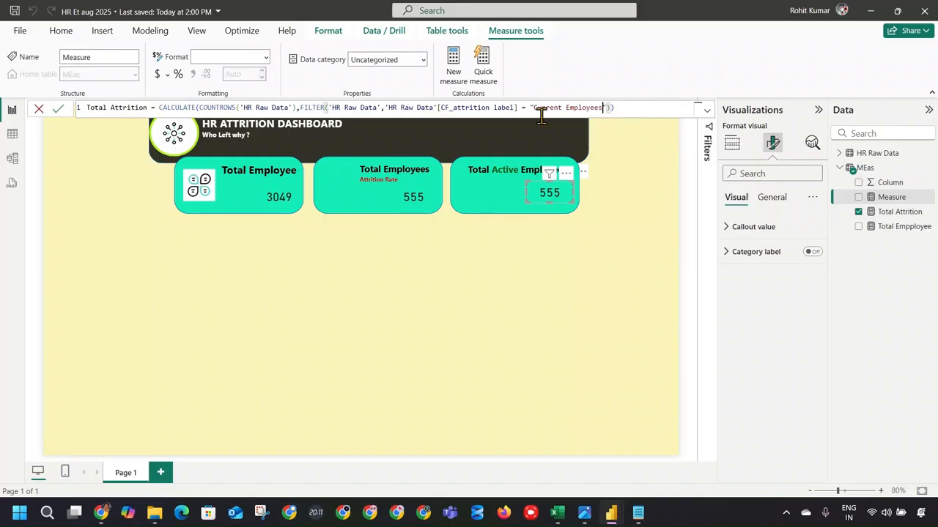
Rename the new measure Active Employee in its formula and commit it.
double_click(98, 108)
type("Active Employ")
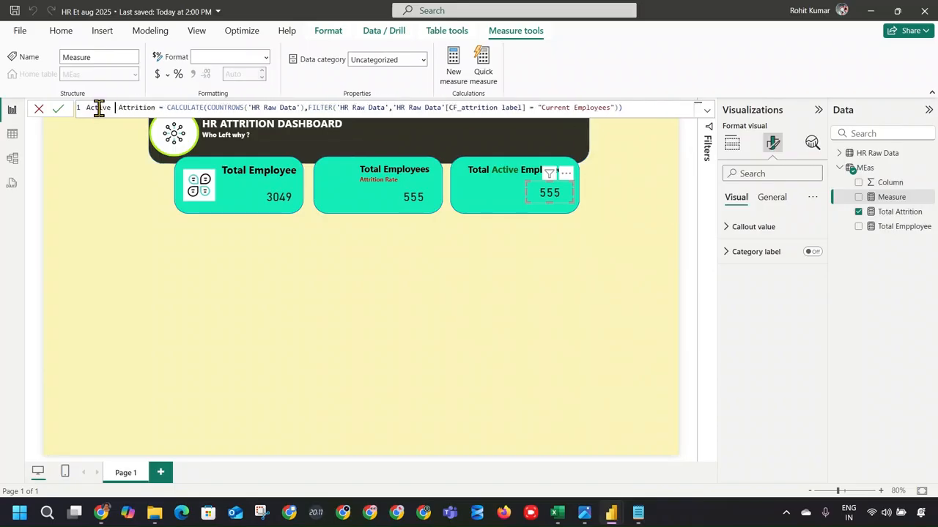
type("ee")
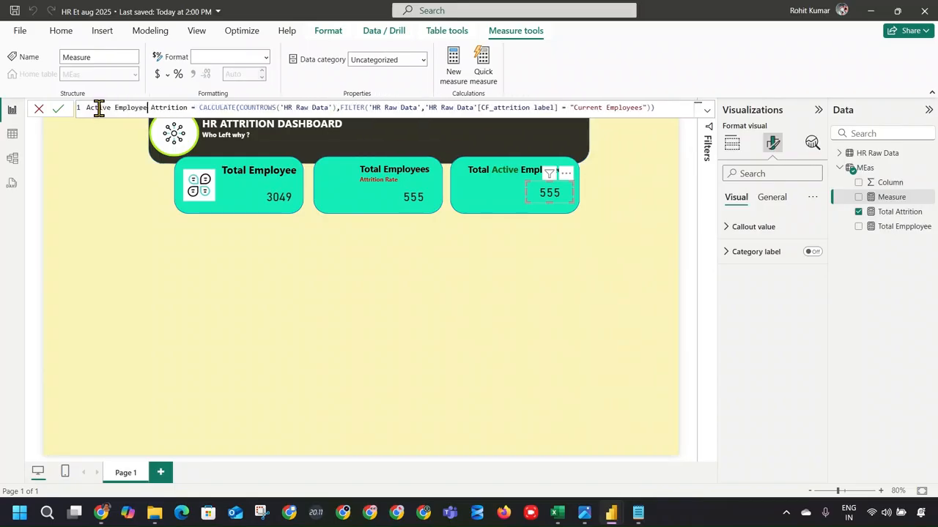
key("Delete")
key("Delete")
key("Delete")
key("Delete")
key("Delete")
key("Delete")
key("Delete")
key("Delete")
key("Delete")
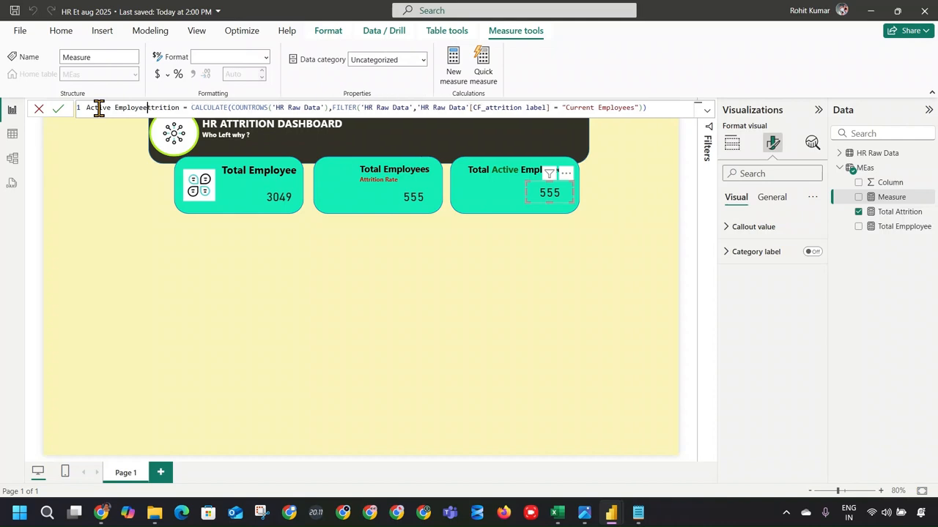
key("Delete")
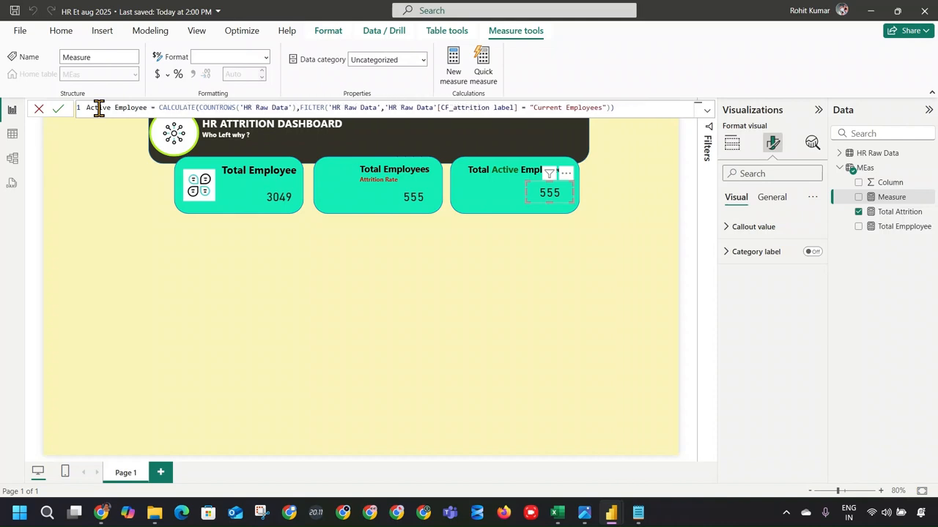
key("Return")
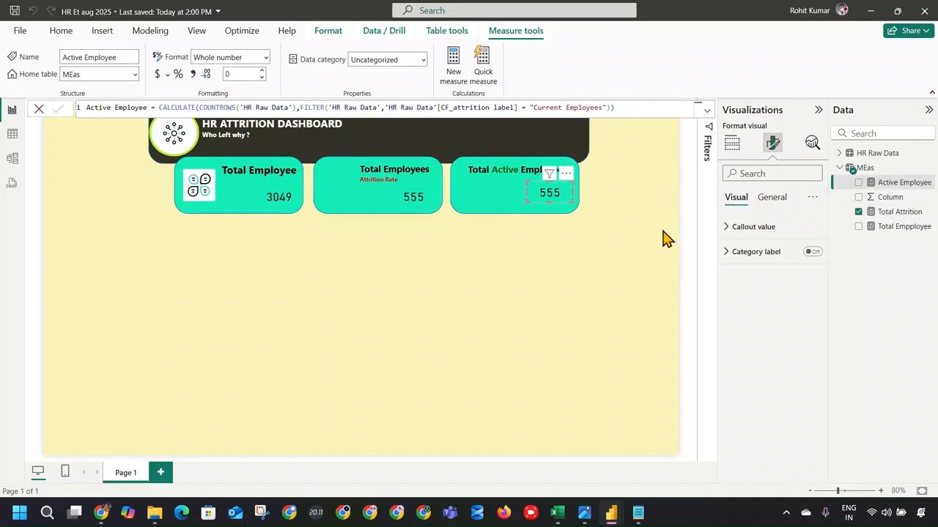
Replace Total Attrition with the Active Employee measure in the third card's value visual and move it slightly down.
left_click(732, 143)
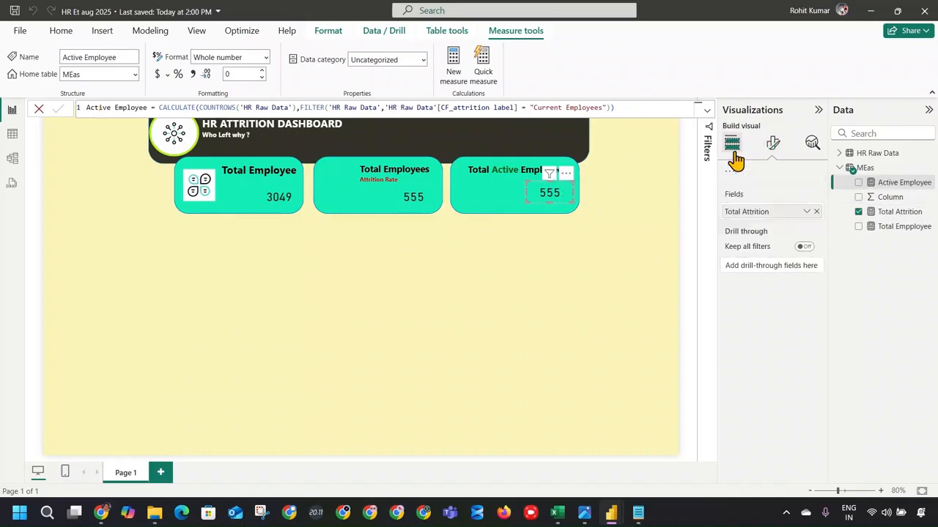
left_click(816, 331)
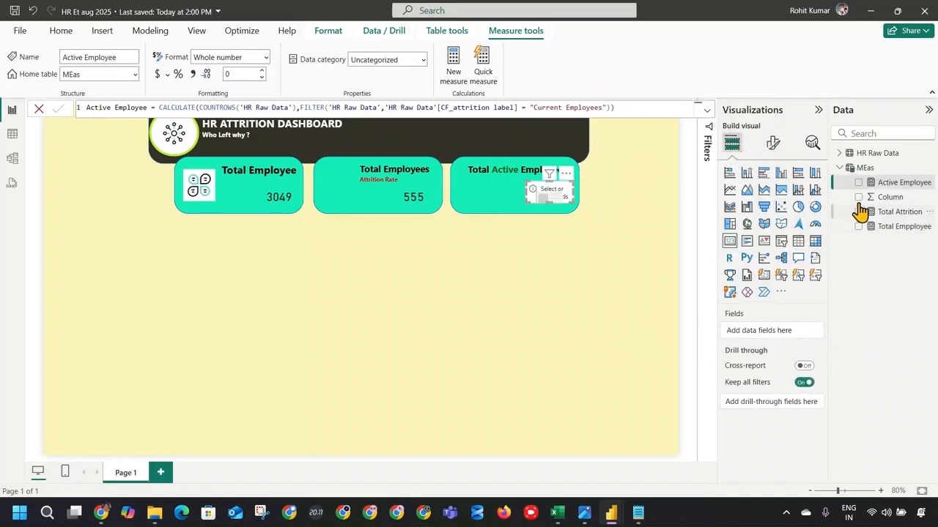
left_click(859, 183)
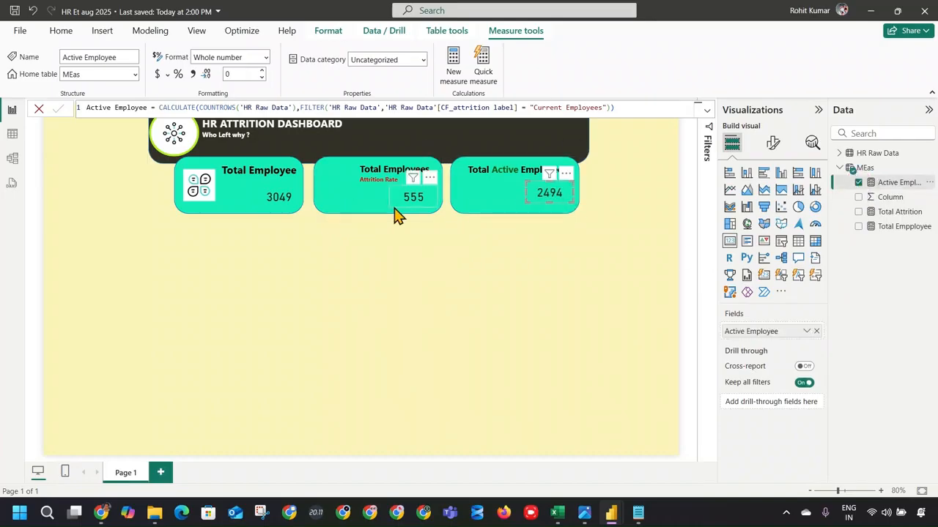
left_click(269, 269)
mouse_move(548, 188)
left_mouse_down()
mouse_move(553, 201)
mouse_move(547, 195)
left_mouse_up()
left_click(585, 265)
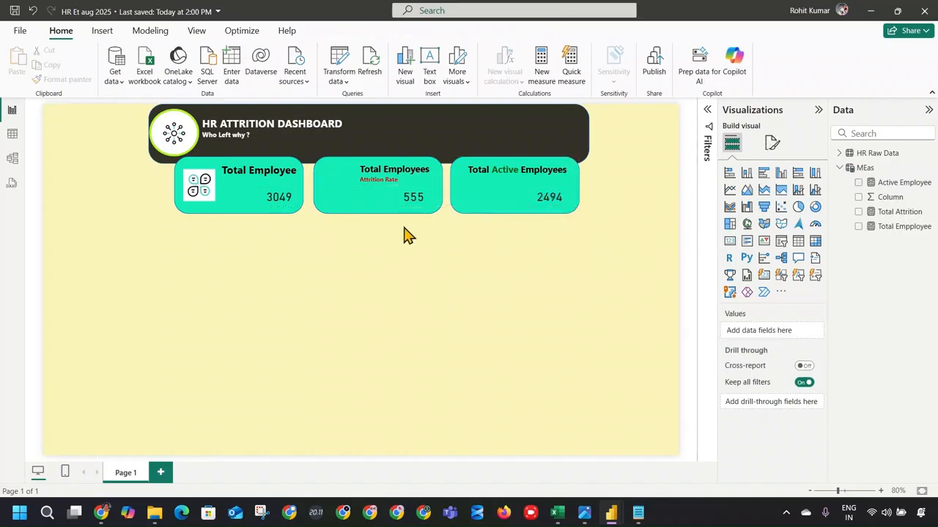
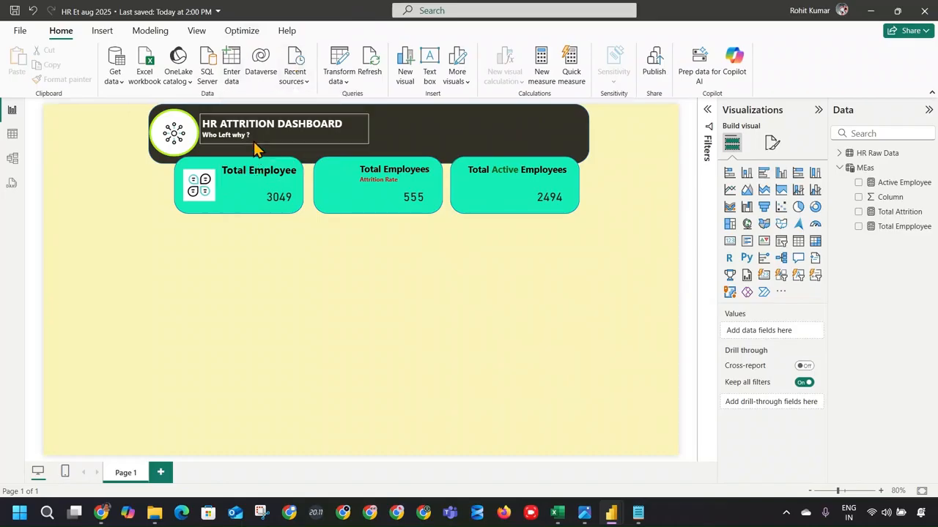
left_click(99, 143)
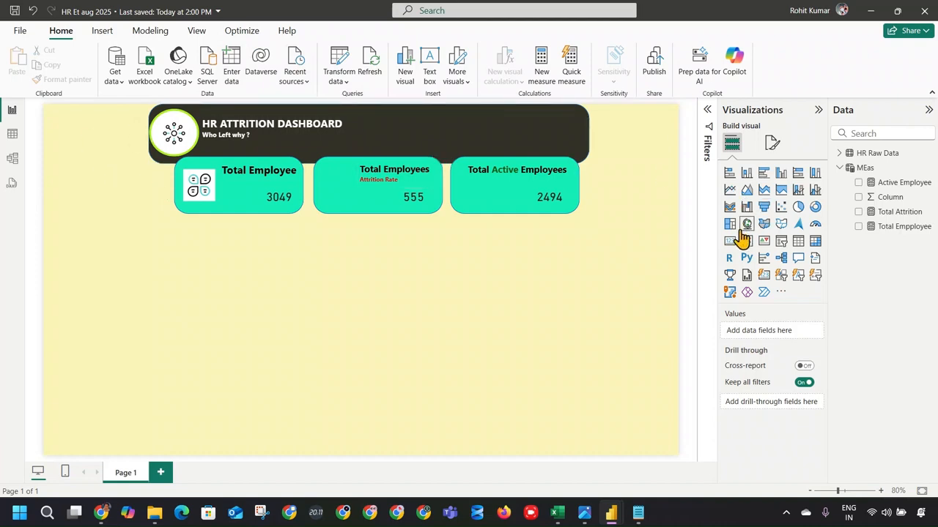
Insert an empty slicer and review the HR Raw Data table's columns for a field to filter by.
left_click(779, 243)
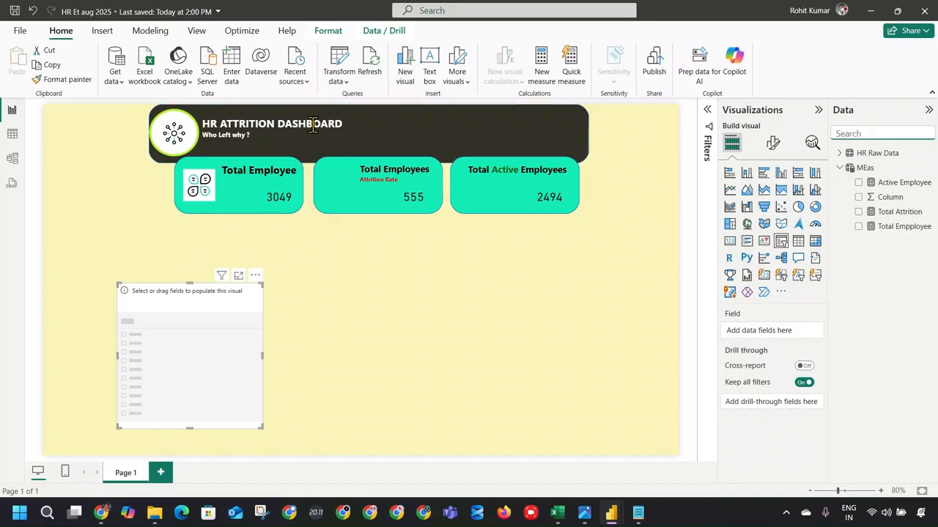
left_click(12, 135)
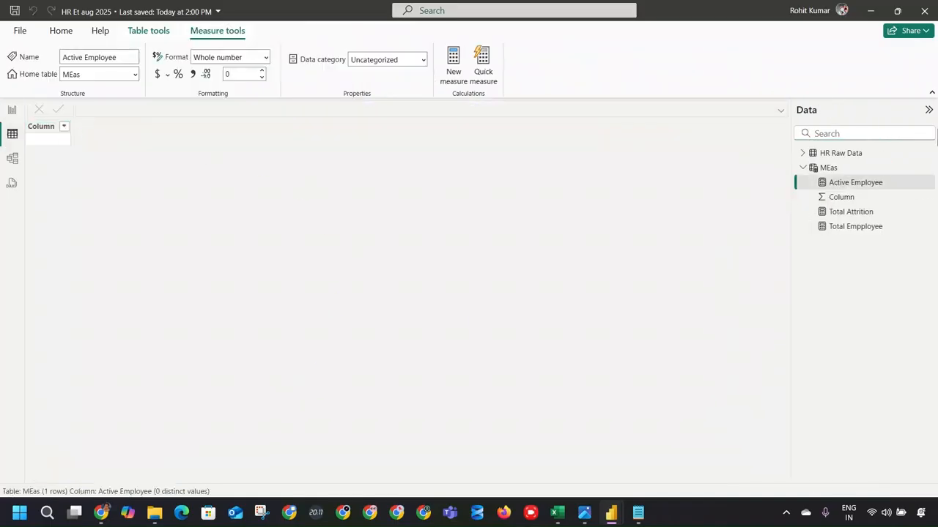
left_click(851, 153)
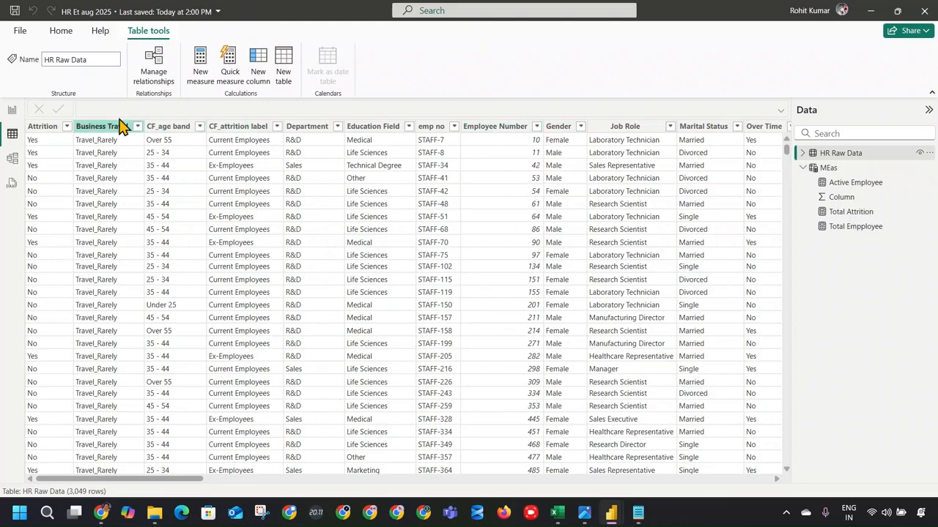
left_click(12, 110)
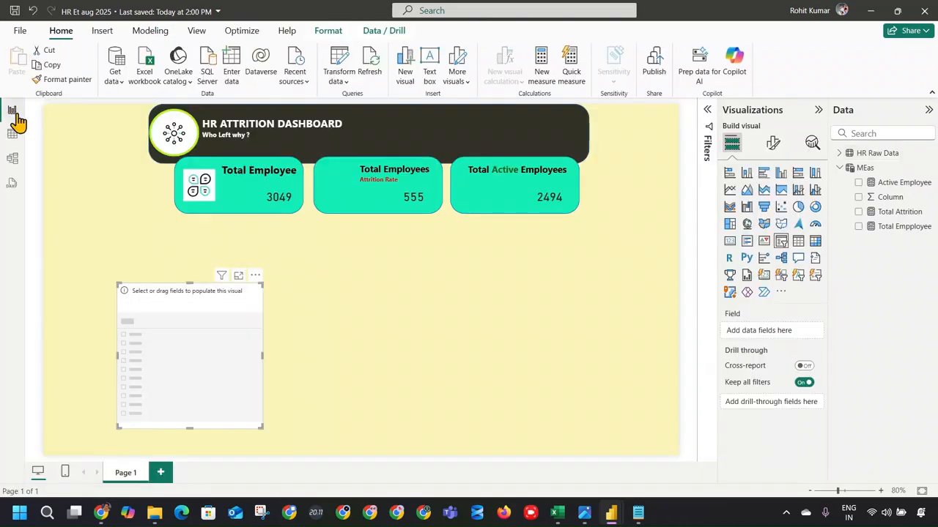
Assign the Gender field to the slicer, then shrink it and place it beside the dashboard header.
left_click(840, 154)
left_click(856, 132)
type("gen")
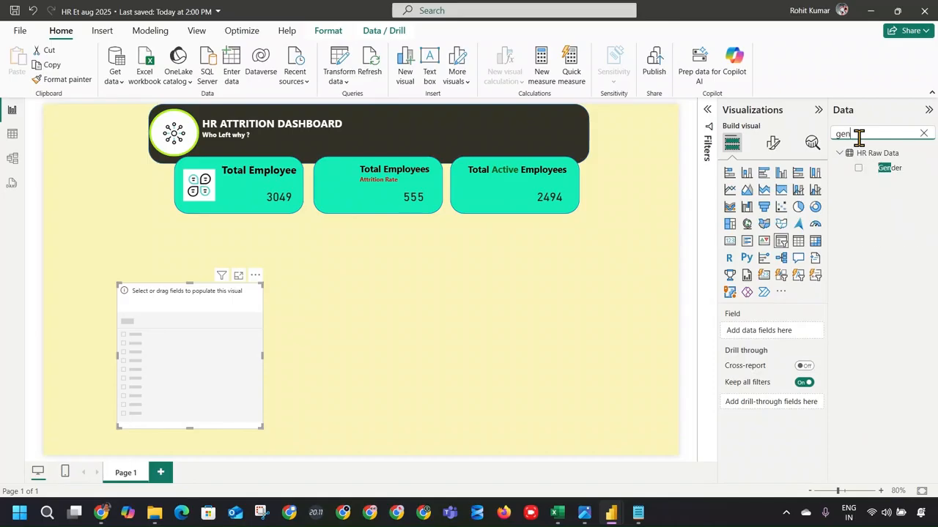
left_click(858, 168)
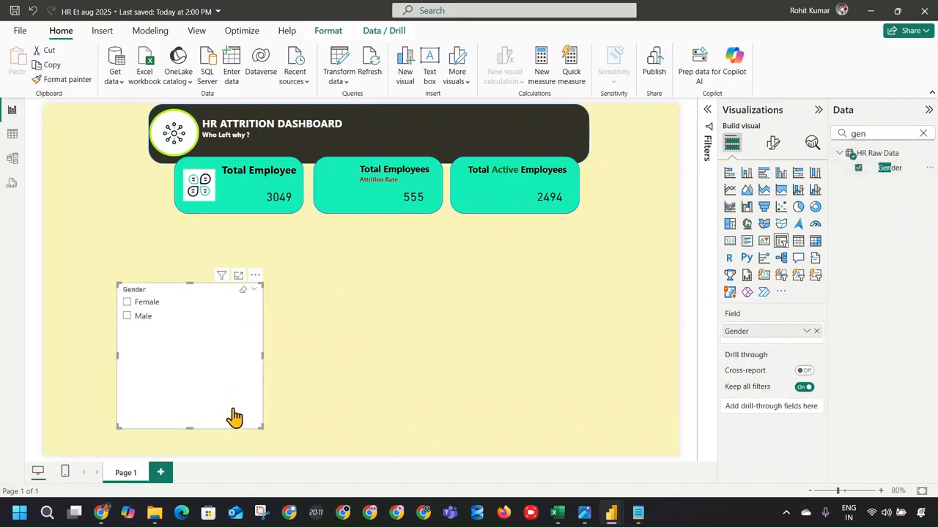
left_click_drag(262, 430, 139, 155)
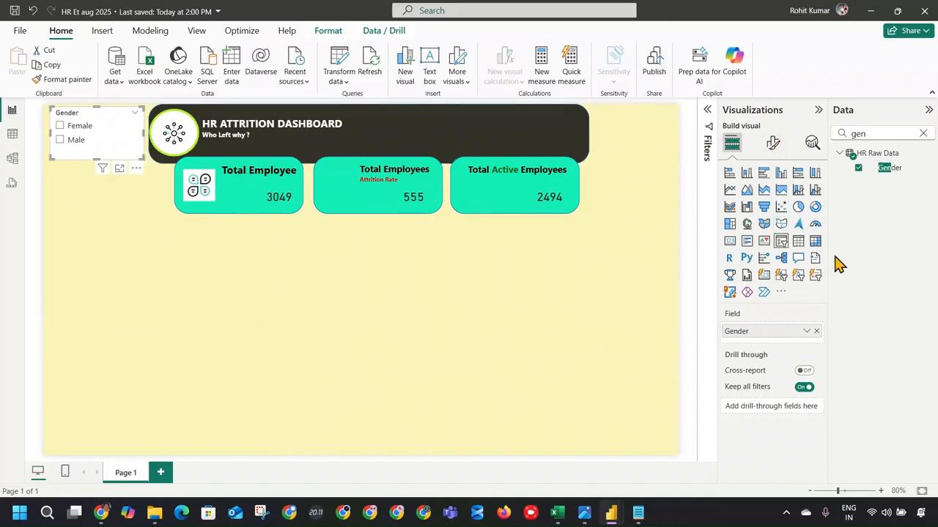
left_click(744, 243)
left_click(730, 241)
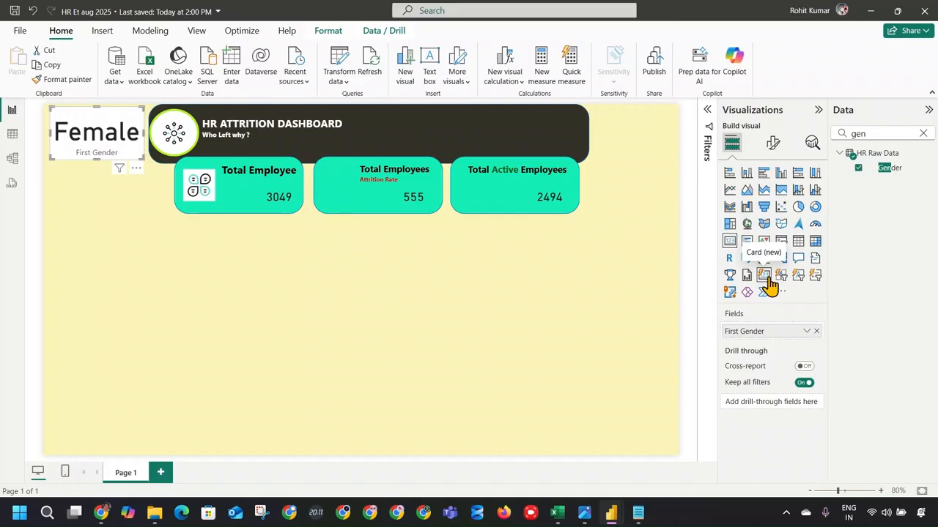
left_click(766, 279)
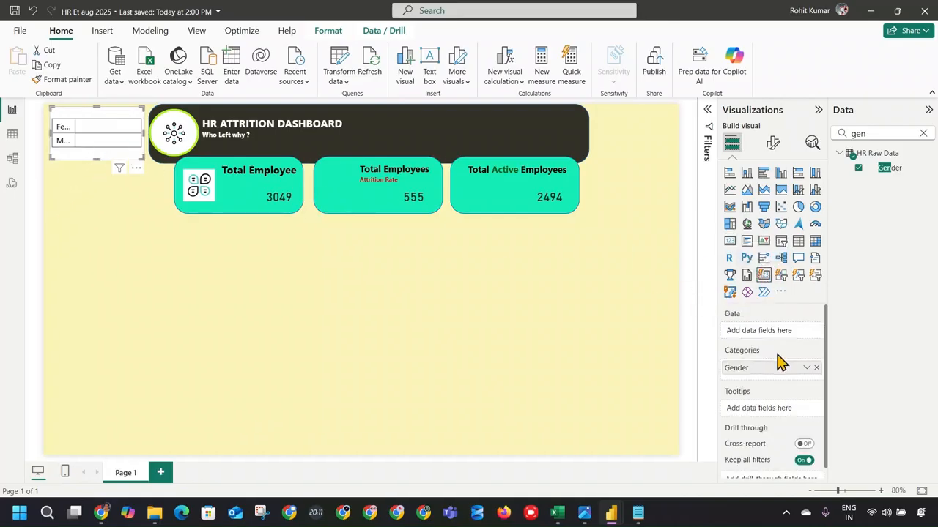
left_click_drag(778, 367, 772, 337)
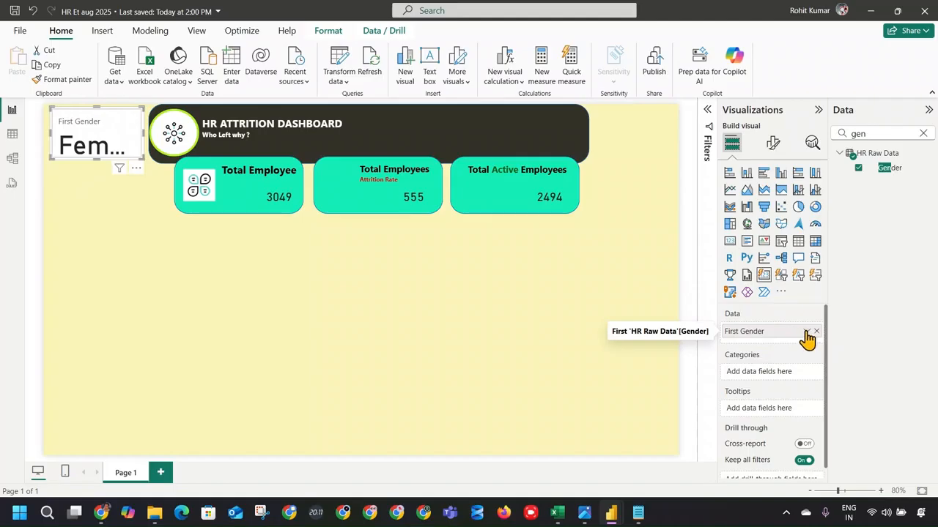
Convert the visual to a button slicer with Gender as its field and turn off single select.
left_click(782, 277)
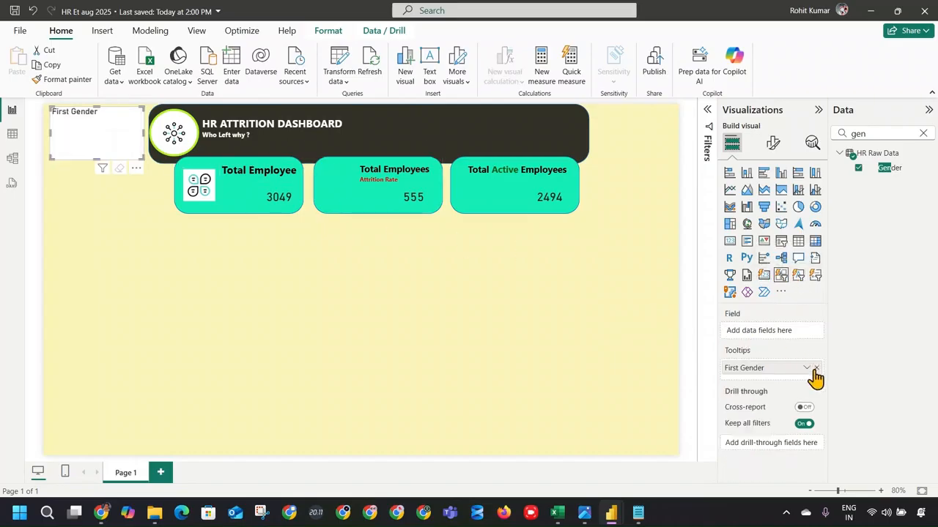
left_click_drag(815, 376, 785, 332)
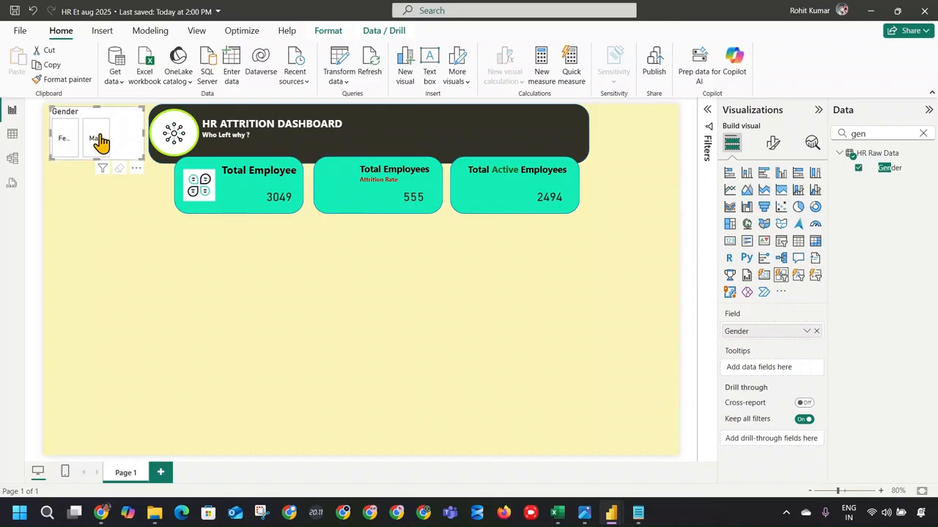
left_click(773, 143)
left_click(763, 229)
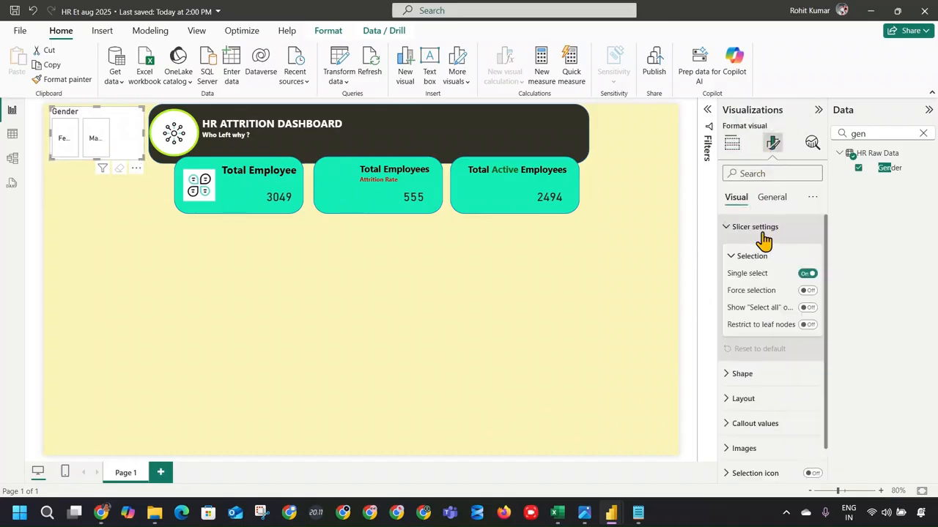
left_click(808, 307)
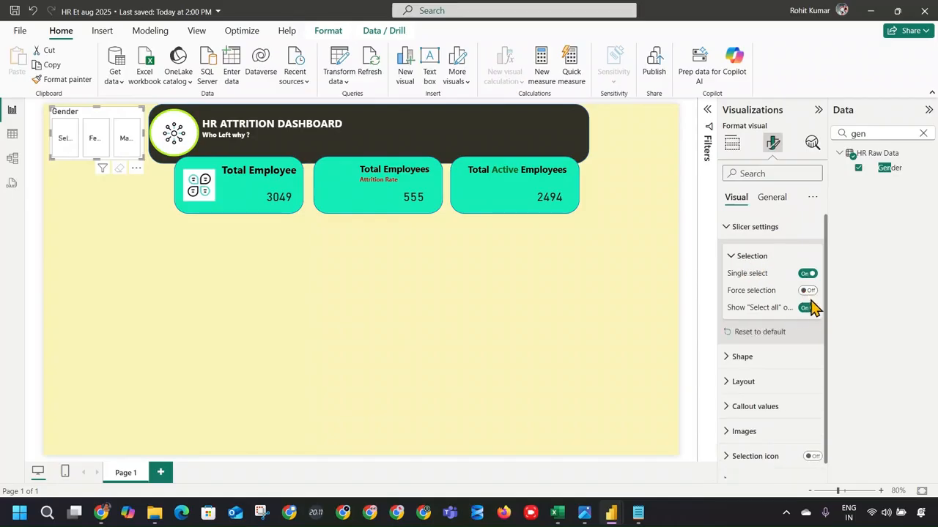
left_click(808, 307)
left_click(809, 274)
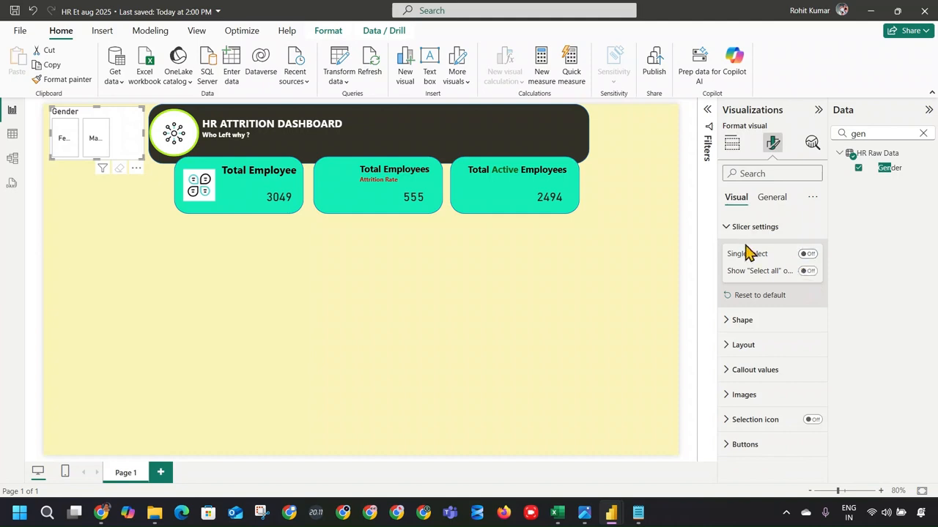
Change the slicer buttons' shape to Rounded Rectangle with 13 px rounded corners.
left_click(766, 319)
left_click(786, 361)
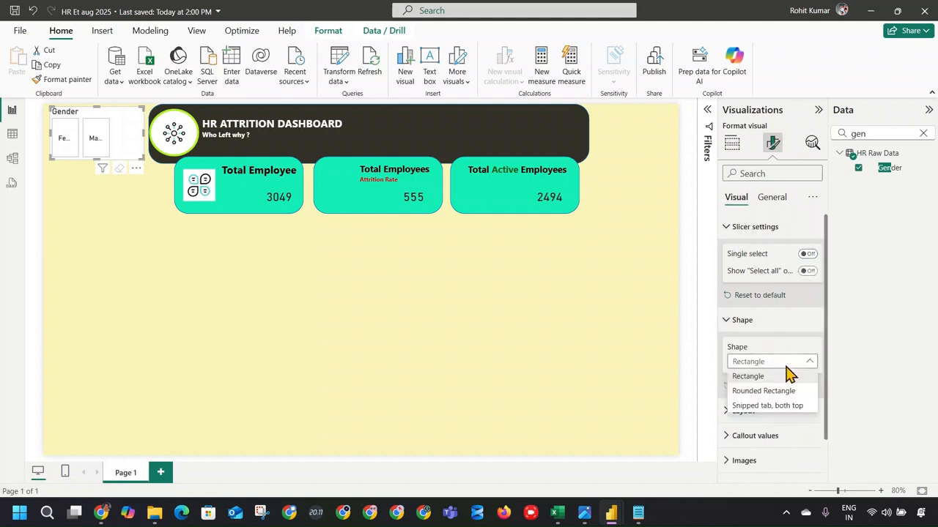
left_click(791, 391)
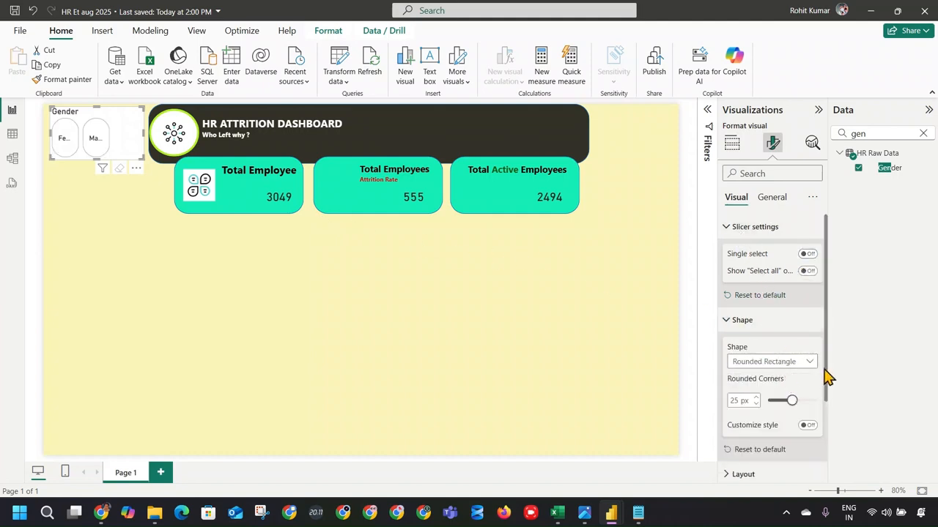
scroll(813, 377, "down", 1)
mouse_move(791, 340)
left_mouse_down()
mouse_move(781, 342)
mouse_move(806, 343)
mouse_move(780, 342)
left_mouse_up()
Set the Gender slicer's grid layout to 2 maximum rows, 2 columns and 5 px of space between buttons.
scroll(777, 366, "down", 1)
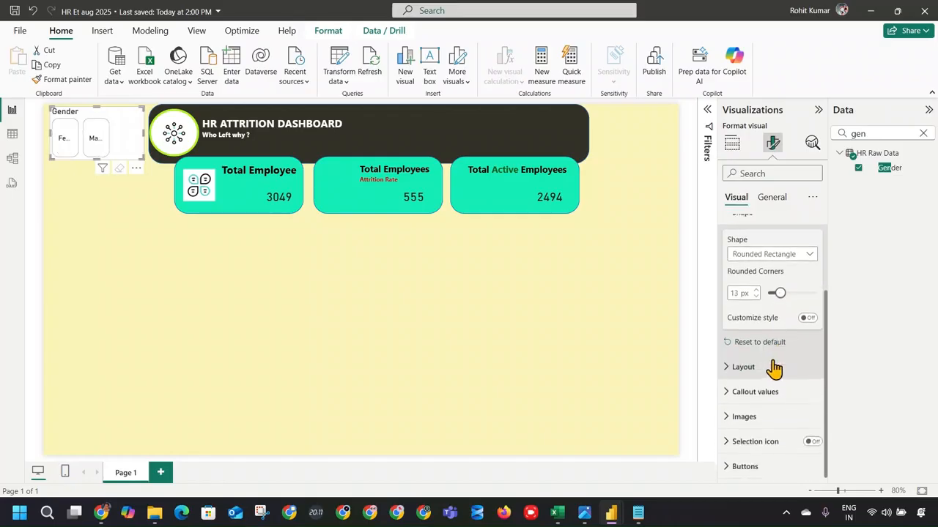
left_click(768, 367)
scroll(768, 367, "down", 3)
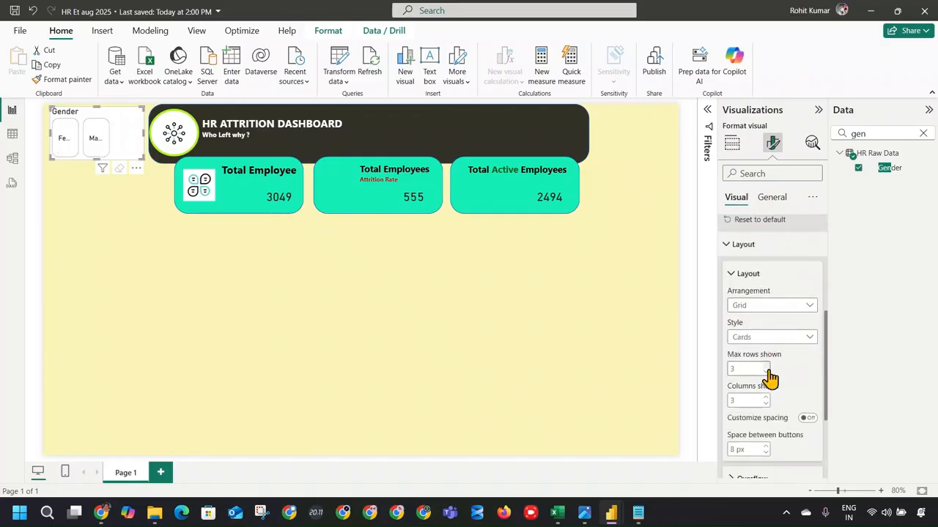
left_click(765, 404)
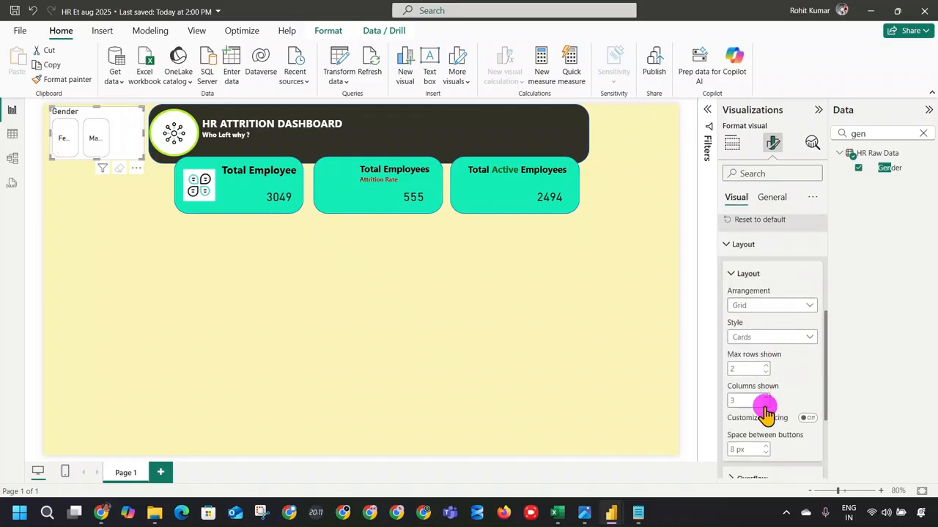
left_click(768, 398)
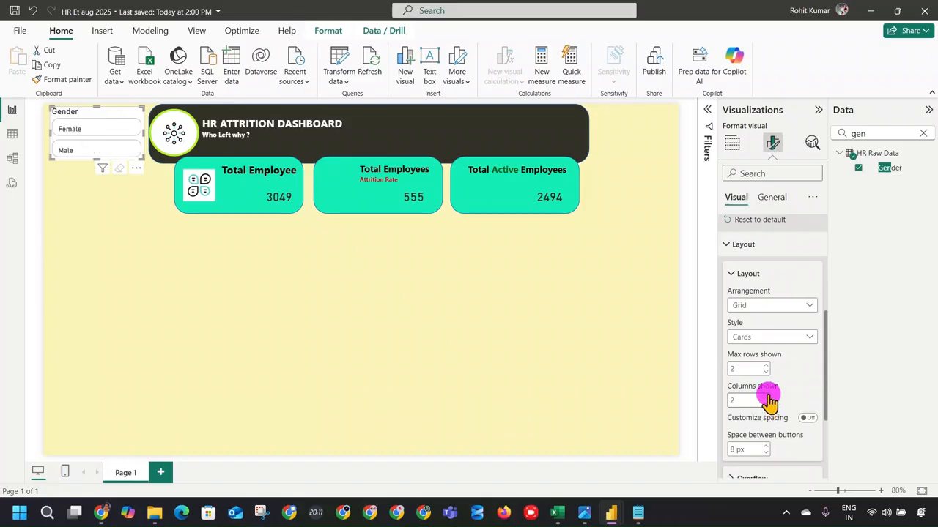
left_click(766, 400)
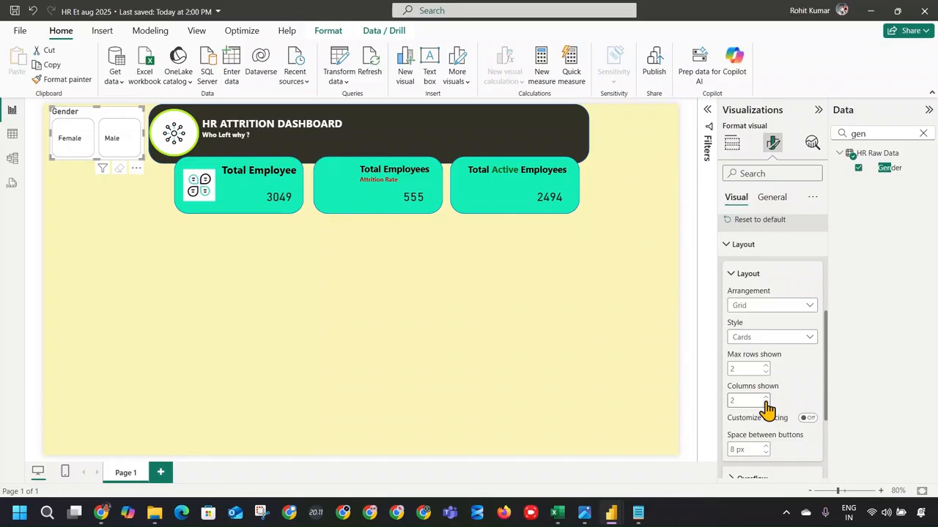
scroll(779, 336, "down", 3)
double_click(766, 331)
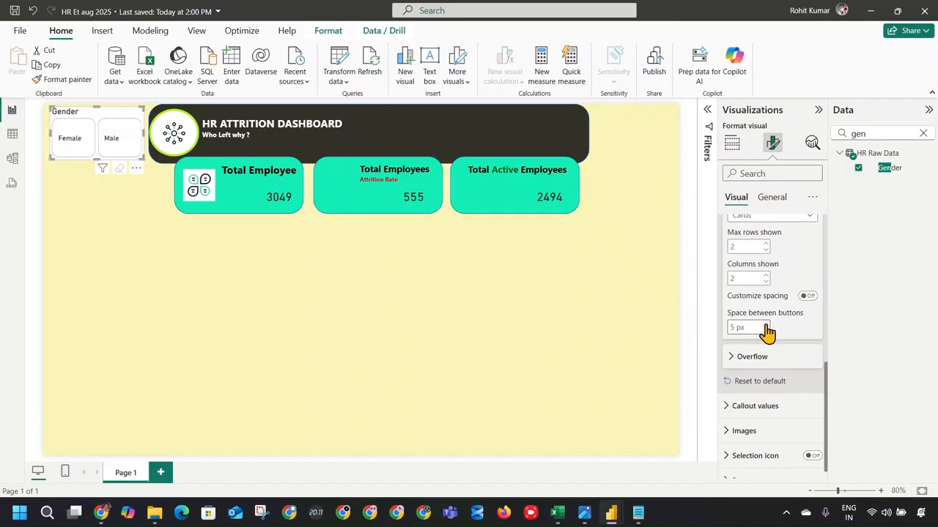
Turn on the "Select all" option for the Gender slicer.
scroll(777, 322, "up", 5)
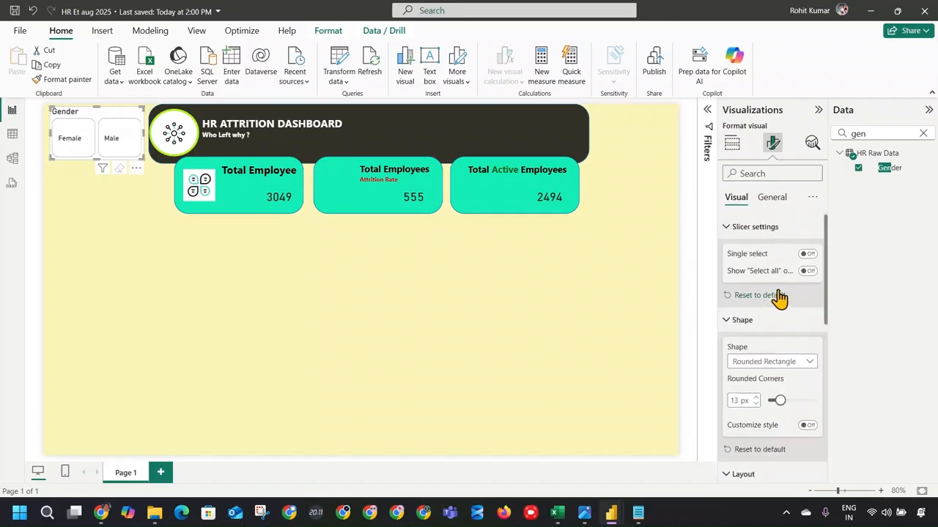
left_click(806, 272)
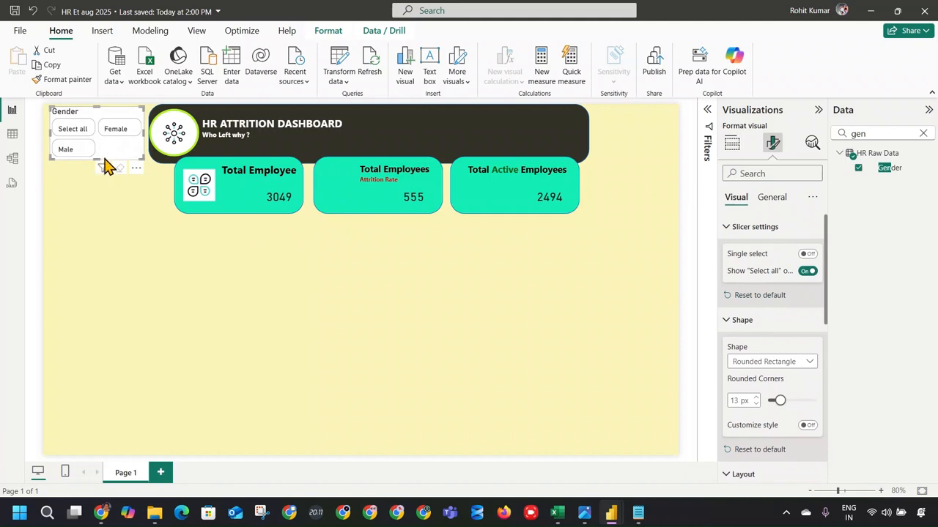
left_click(150, 233)
left_click(114, 162)
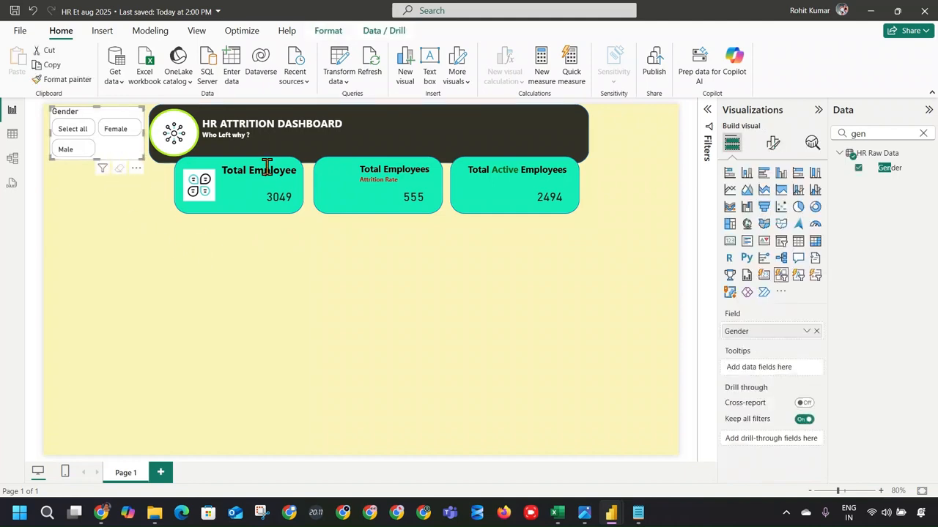
Set the maximum rows shown in the Gender slicer's layout to 3.
left_click(773, 143)
left_click(761, 227)
left_click(775, 268)
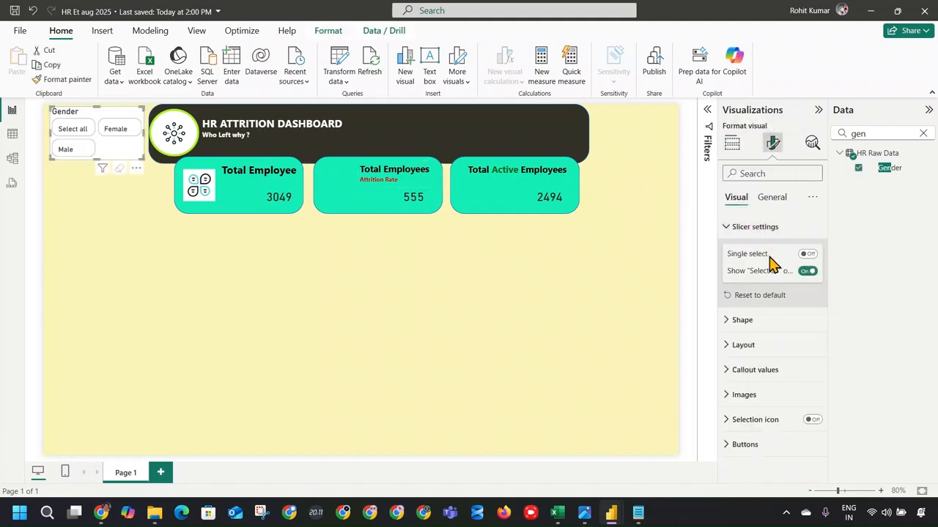
left_click(759, 344)
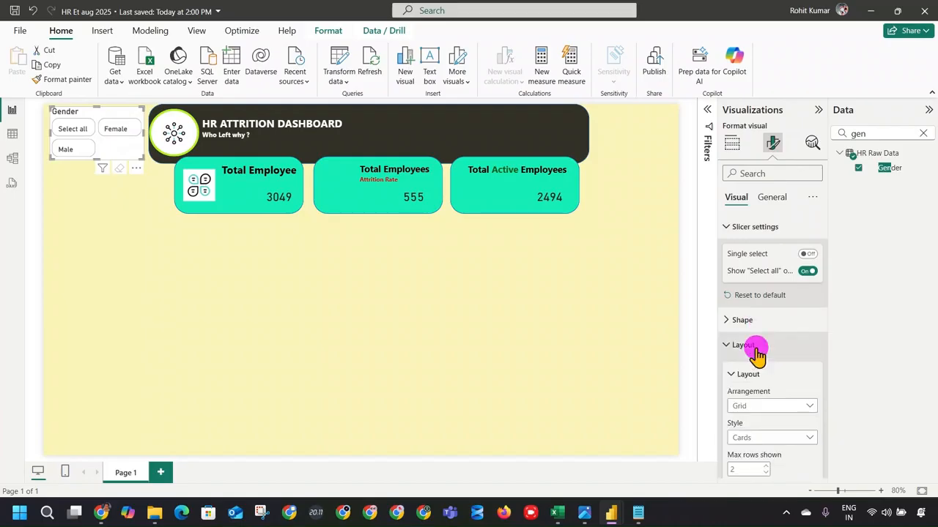
scroll(777, 307, "down", 3)
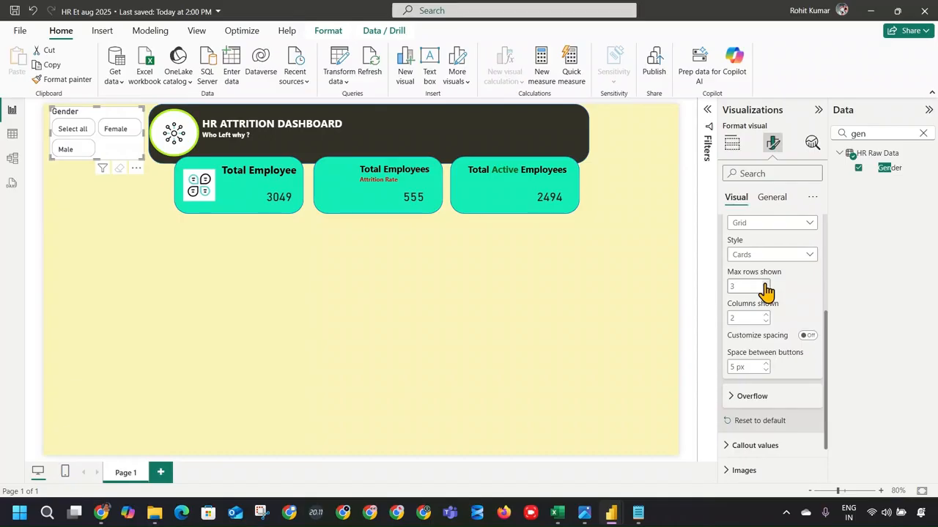
left_click(766, 290)
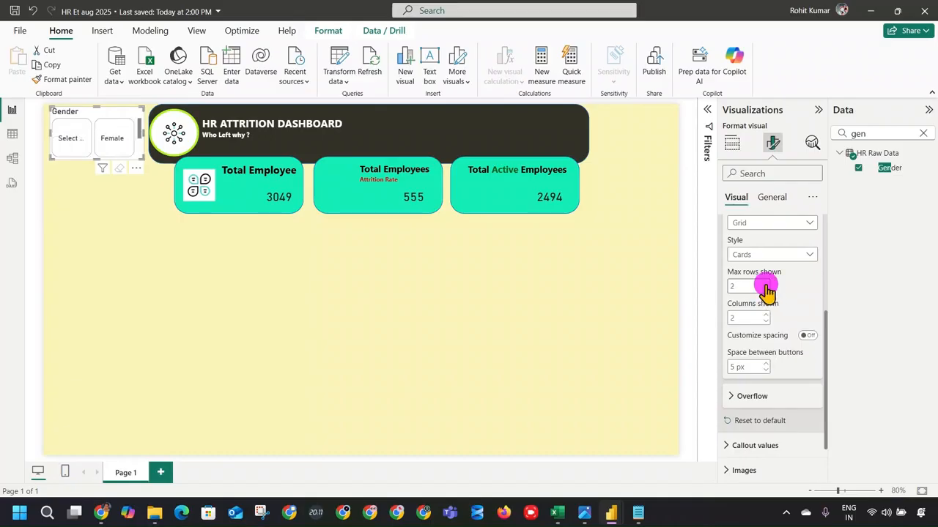
left_click(766, 285)
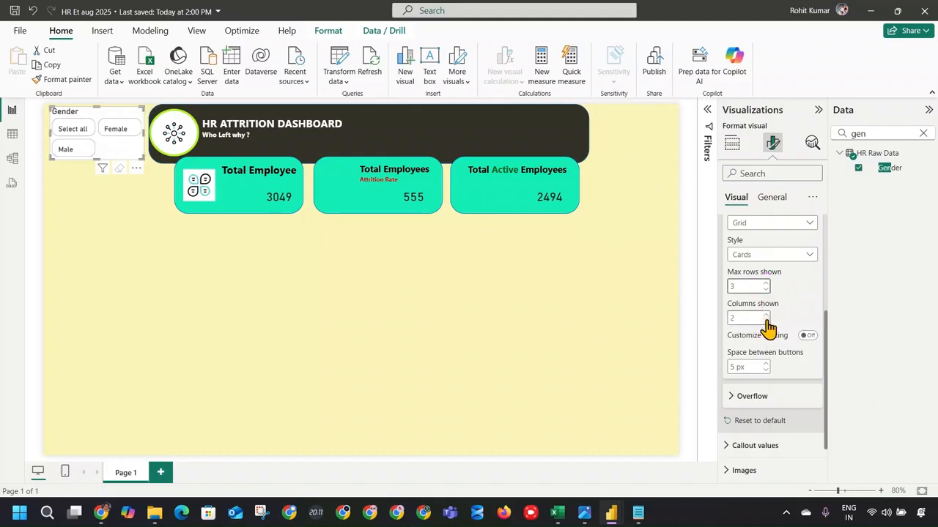
Try a single-column layout on the Gender slicer and return it to 2 columns.
left_click(765, 321)
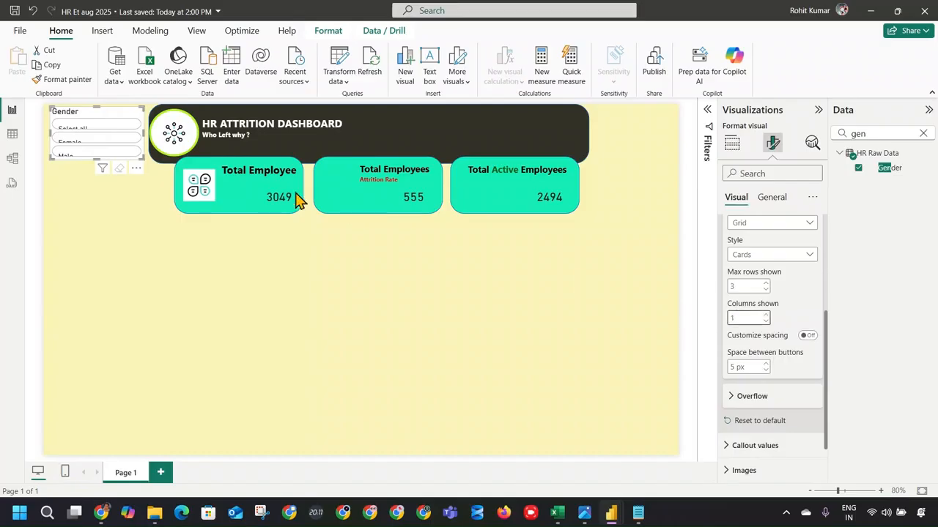
left_click(766, 315)
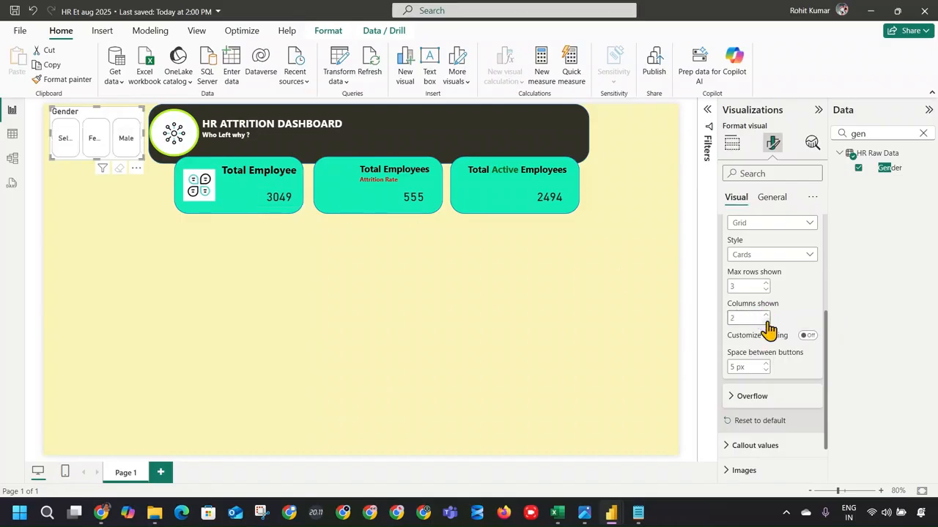
left_click(121, 202)
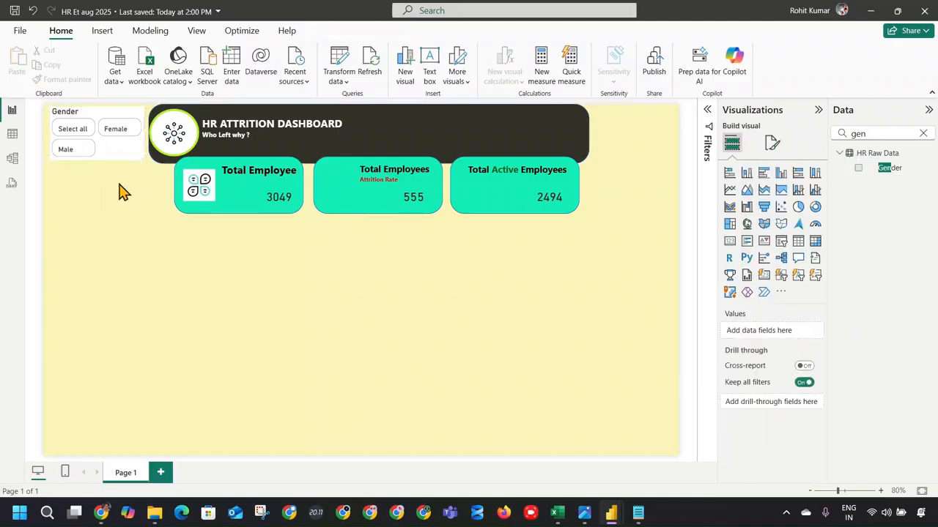
left_click(119, 160)
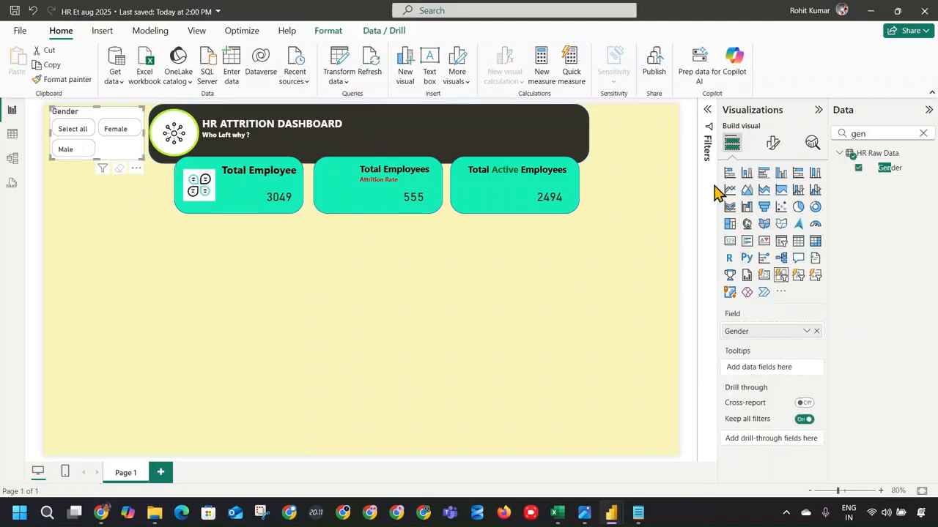
Make the Gender slicer's callout values bold and centre them horizontally in the buttons.
left_click(773, 142)
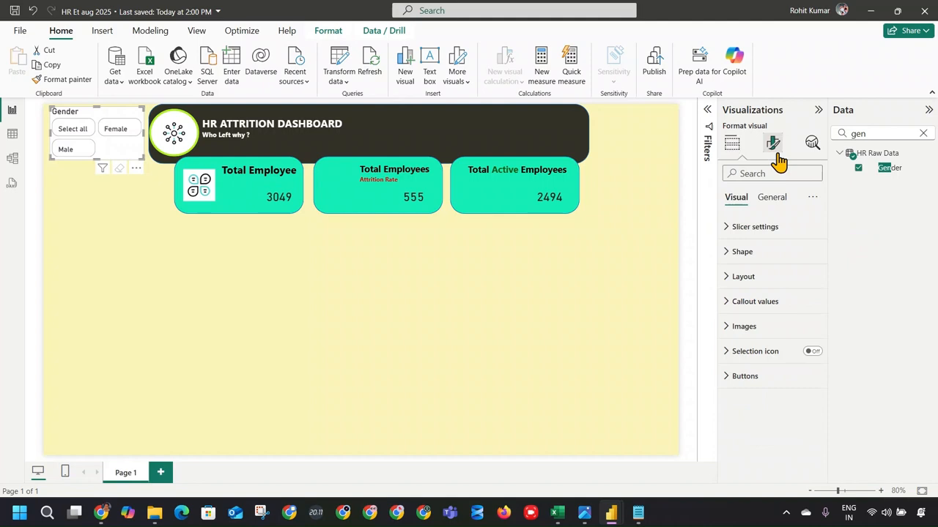
left_click(773, 256)
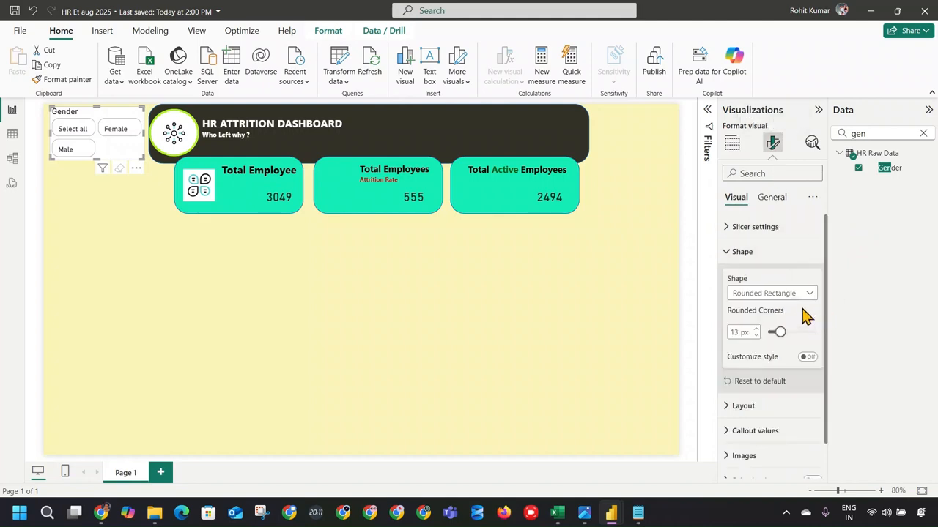
scroll(802, 310, "down", 1)
left_click(756, 393)
scroll(771, 377, "down", 5)
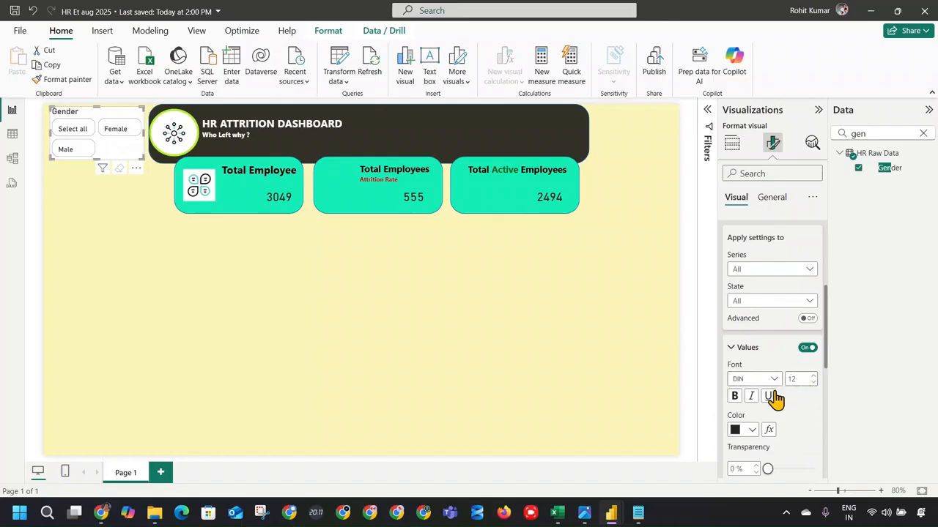
left_click(737, 397)
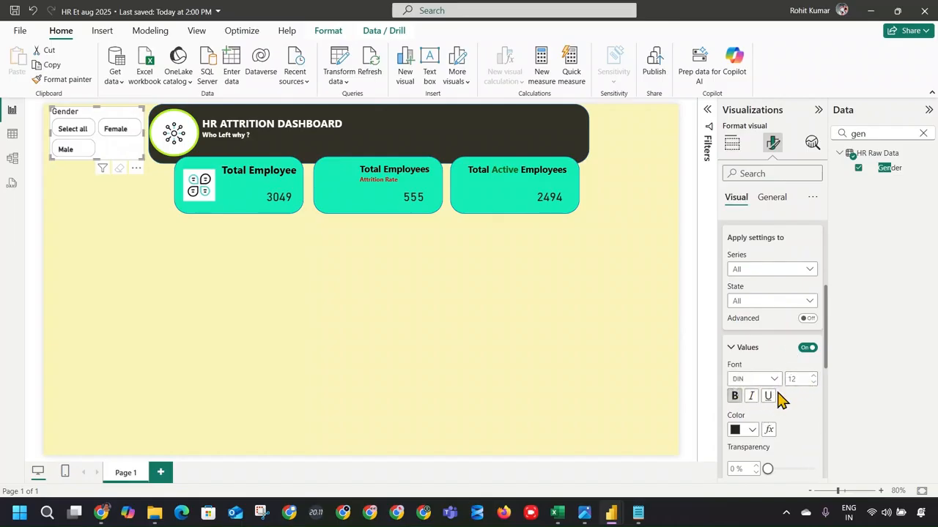
scroll(766, 433, "down", 3)
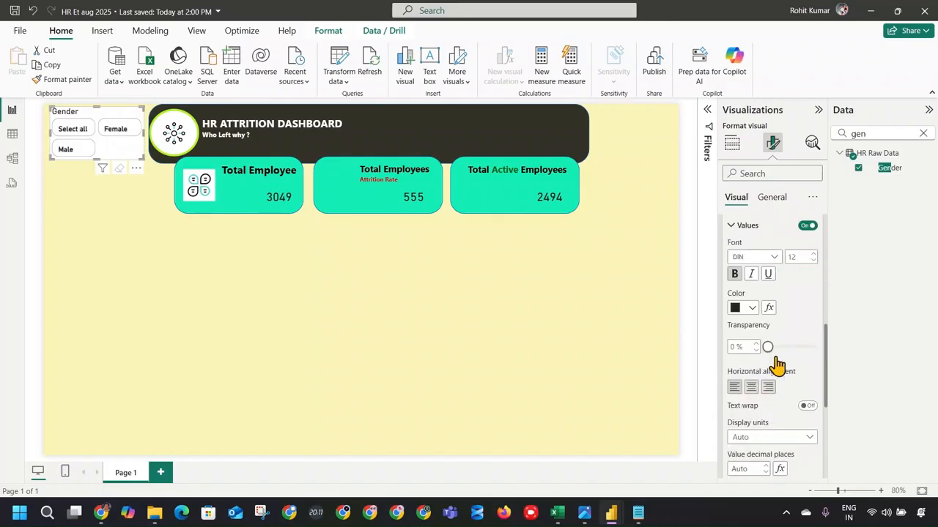
left_click(753, 387)
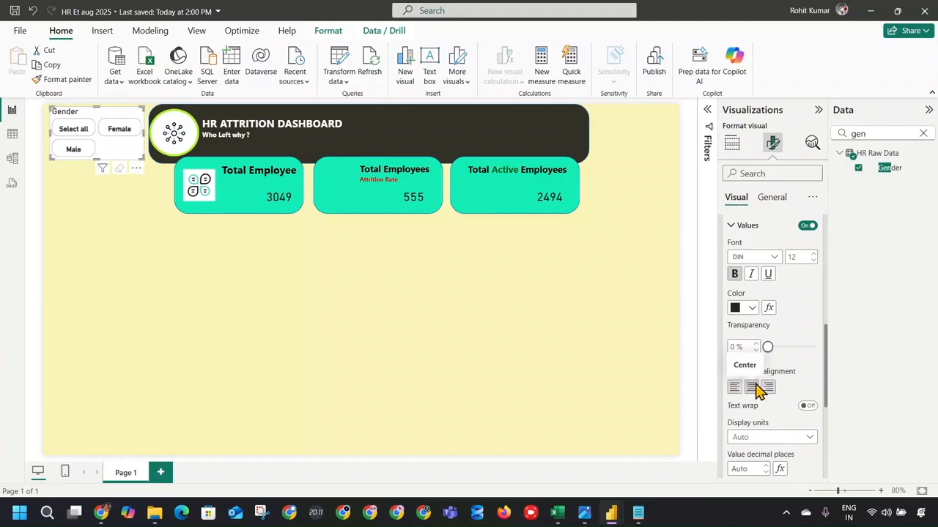
Set the display units of the Gender slicer's callout values to None.
scroll(777, 418, "down", 3)
left_click(769, 316)
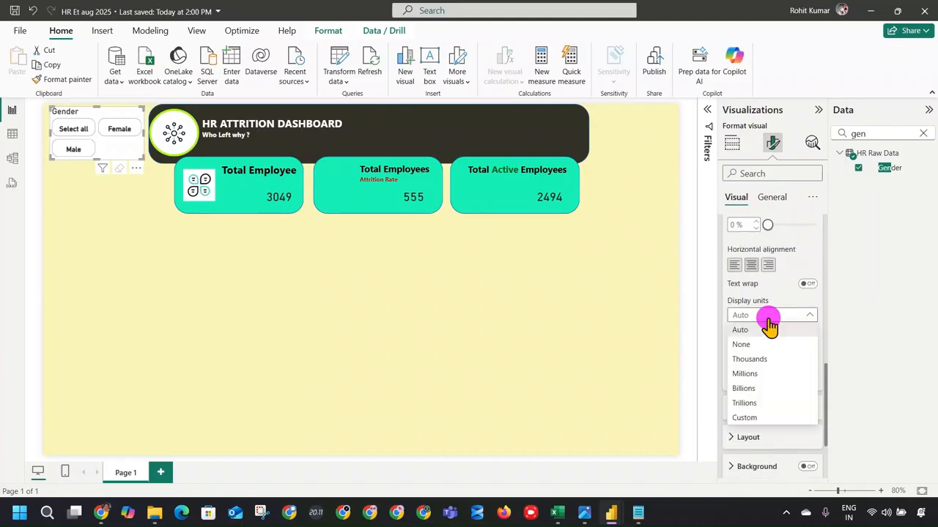
left_click(775, 342)
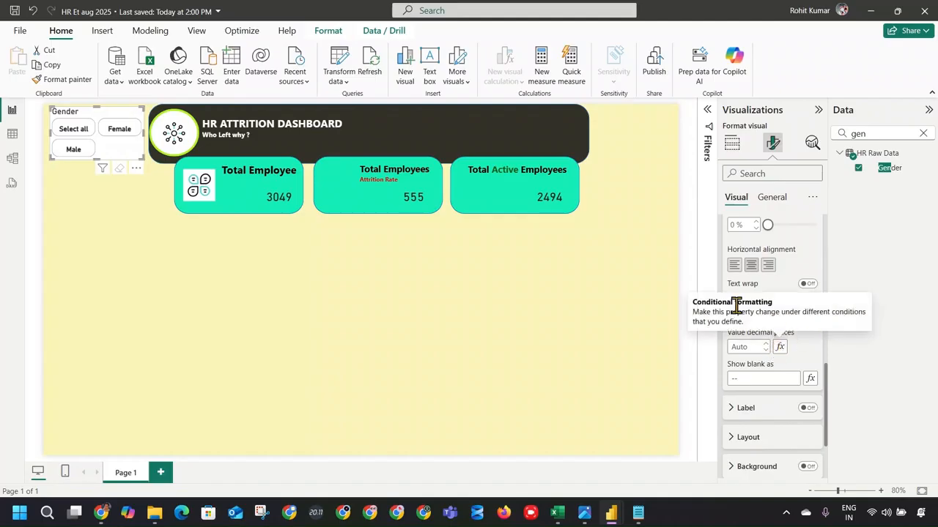
Try the label option for the Gender slicer's callout values and turn it back off.
scroll(777, 388, "down", 1)
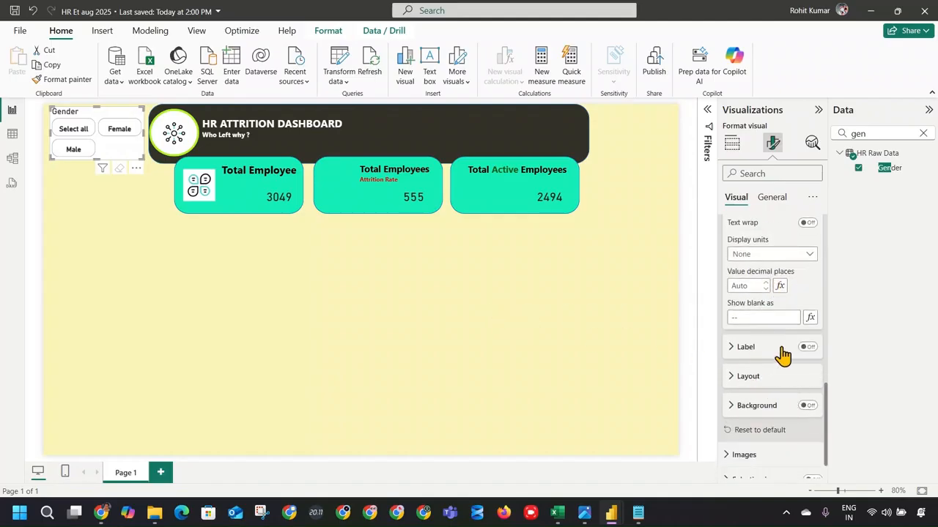
left_click(806, 348)
left_click(806, 347)
left_click(762, 376)
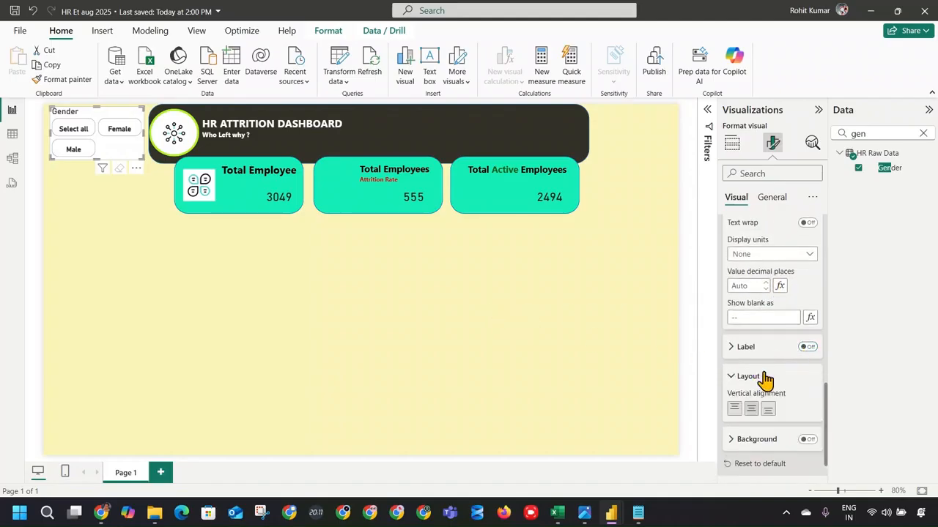
Try a teal #14ECB6 background at 73% transparency behind the Gender slicer's callout values and turn it off again.
scroll(764, 379, "down", 1)
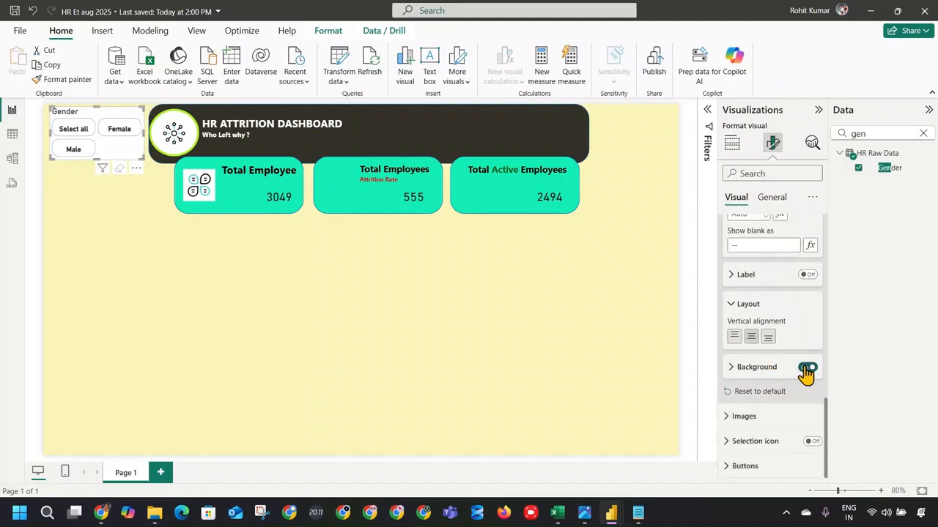
left_click(755, 370)
scroll(754, 352, "down", 1)
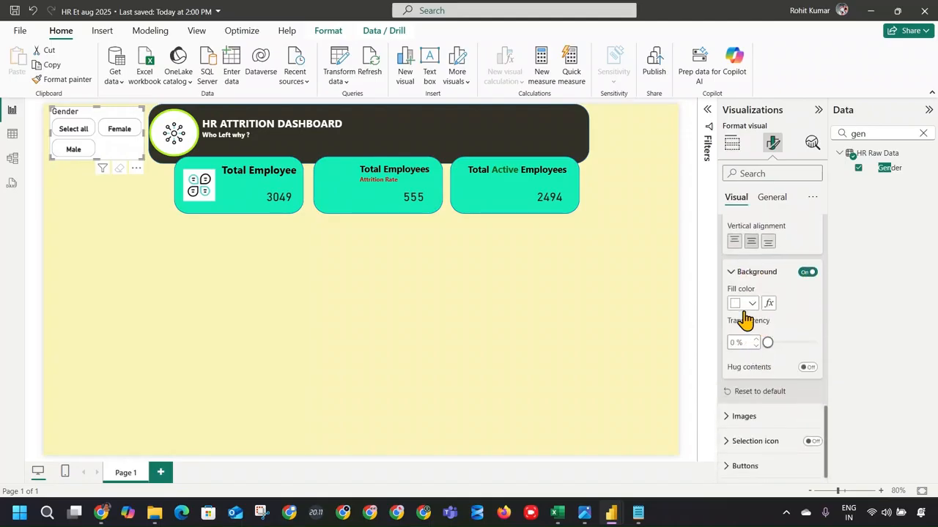
left_click(744, 303)
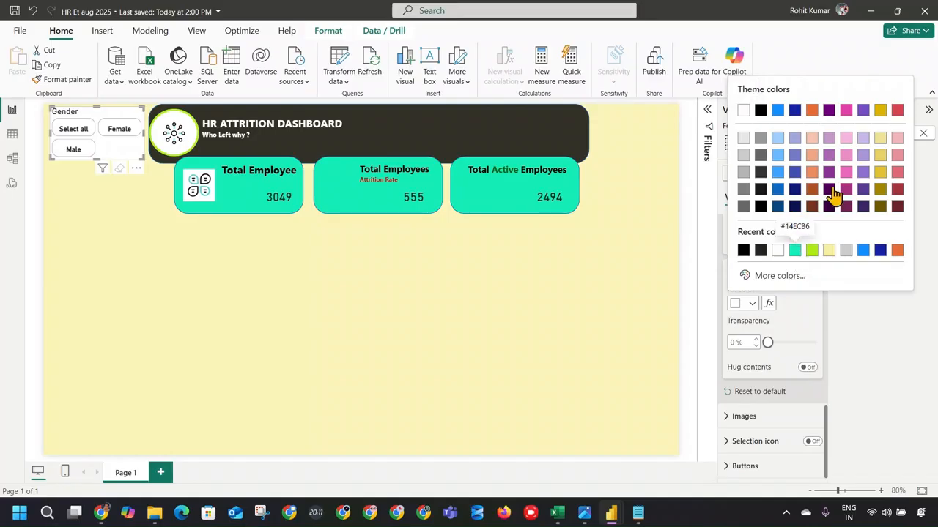
left_click(795, 253)
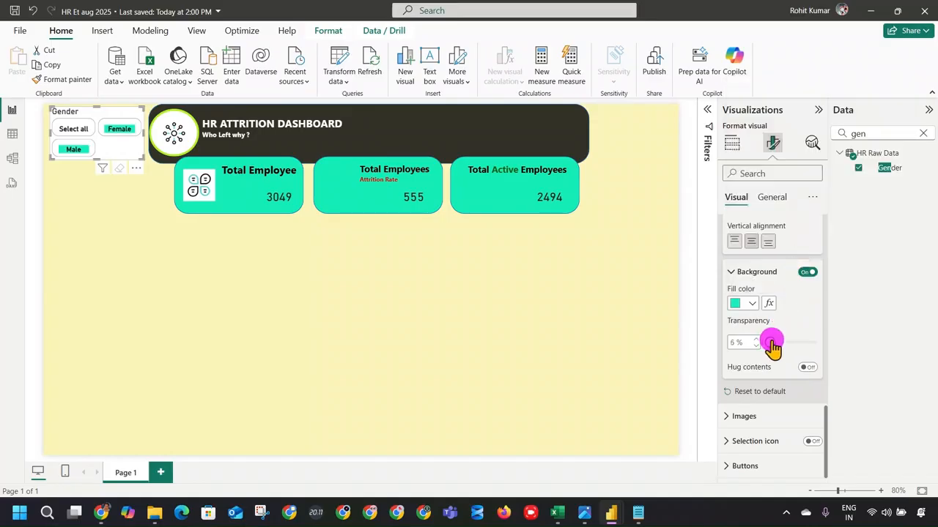
left_click_drag(770, 342, 802, 346)
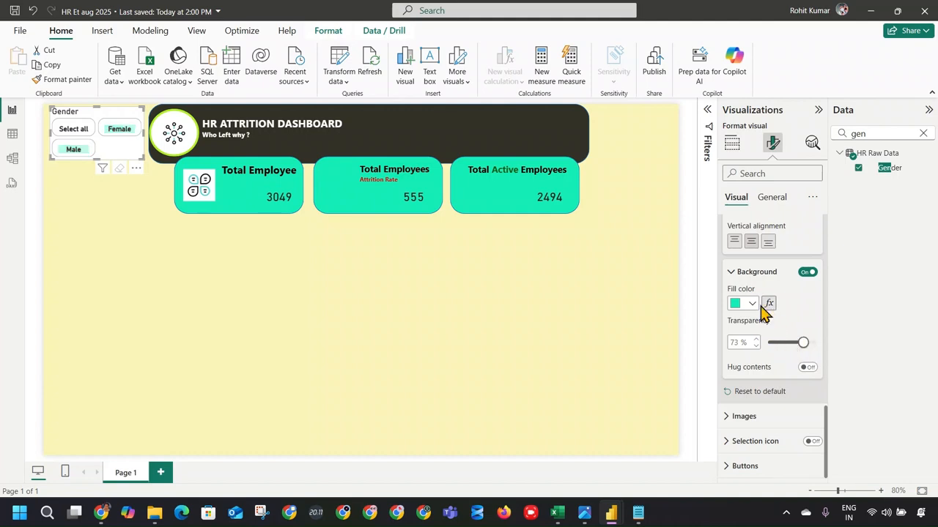
left_click(808, 272)
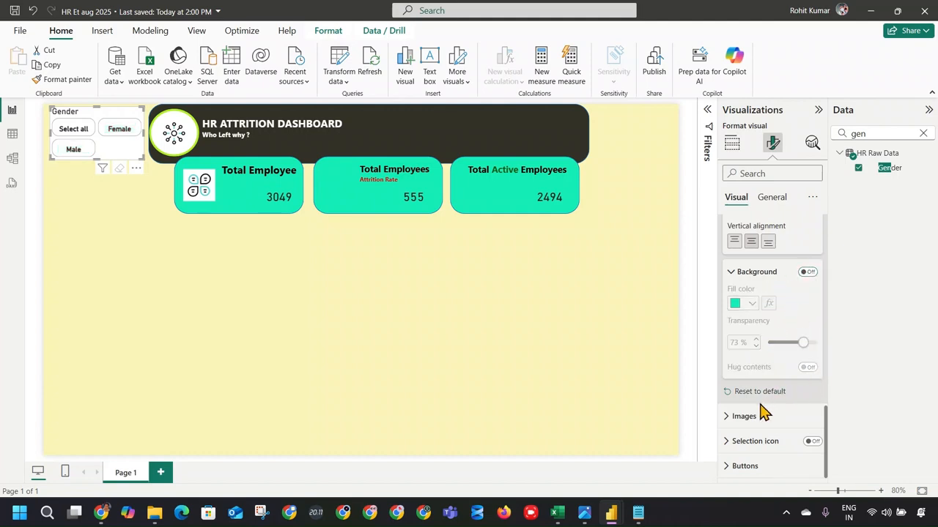
Try selection icons on the Gender slicer's buttons, turn them back off, and collapse the Shape and Callout values settings.
left_click(811, 442)
left_click(811, 442)
left_click(811, 443)
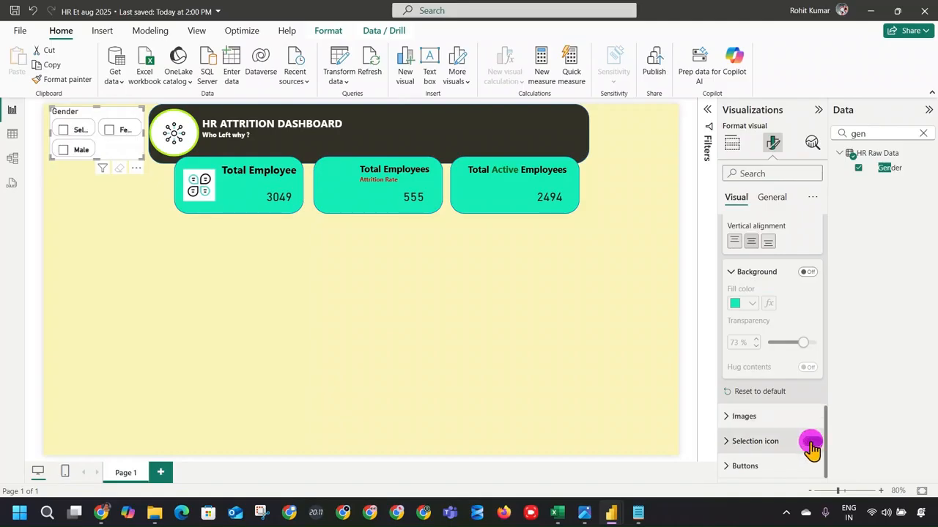
left_click(811, 442)
left_click(753, 442)
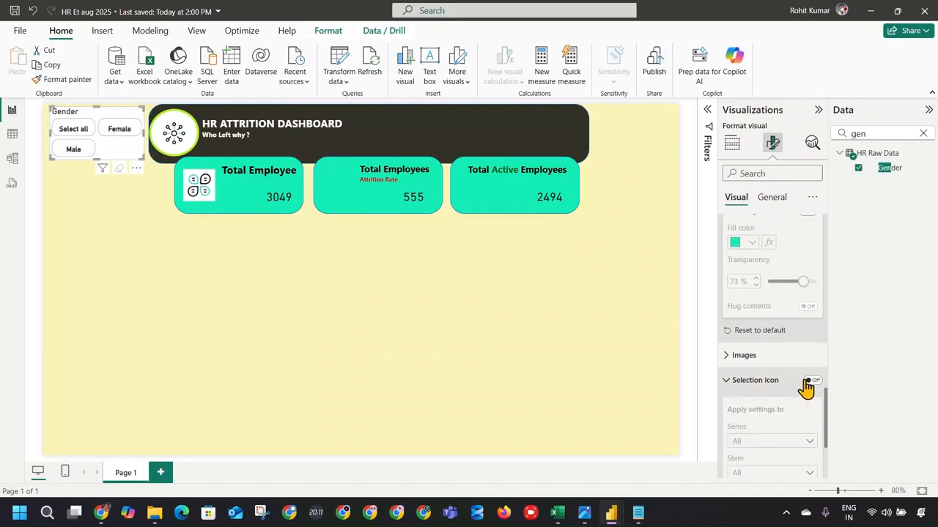
left_click(810, 380)
left_click(809, 381)
scroll(805, 391, "up", 10)
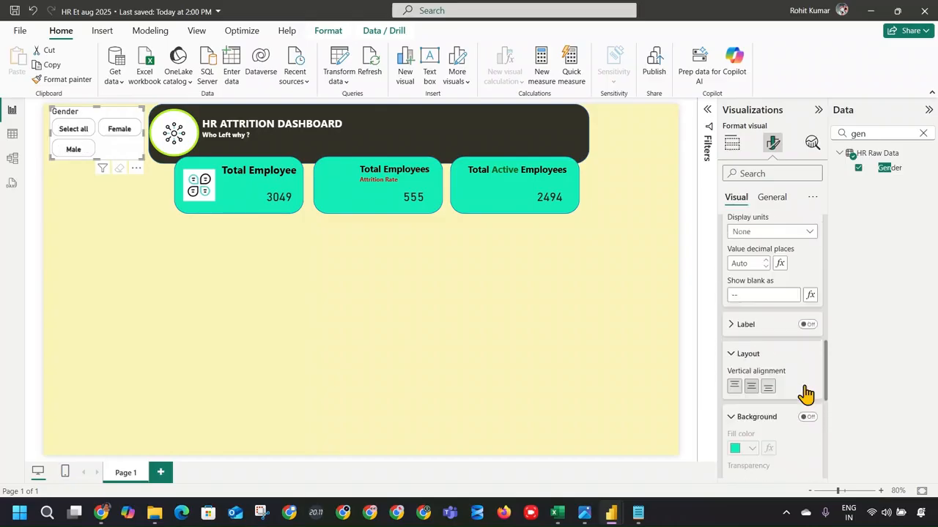
scroll(788, 328, "up", 2)
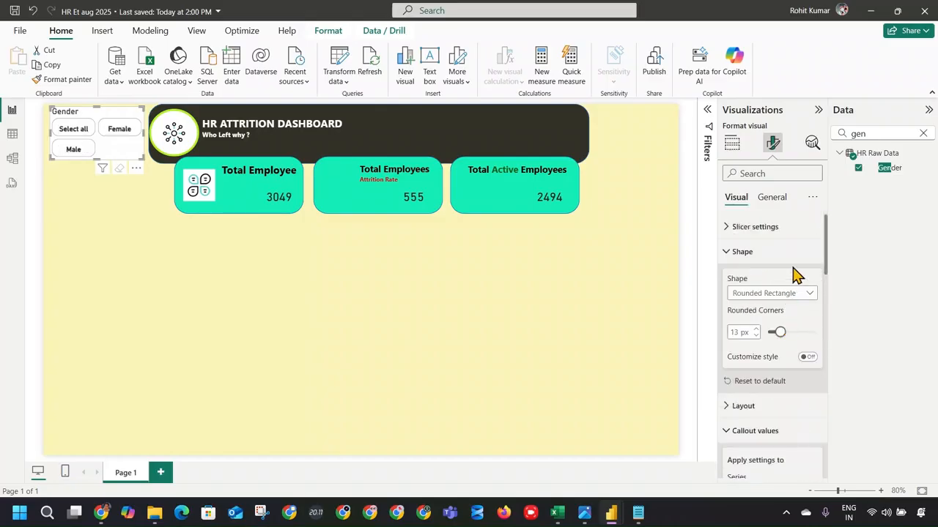
left_click(752, 251)
left_click(745, 302)
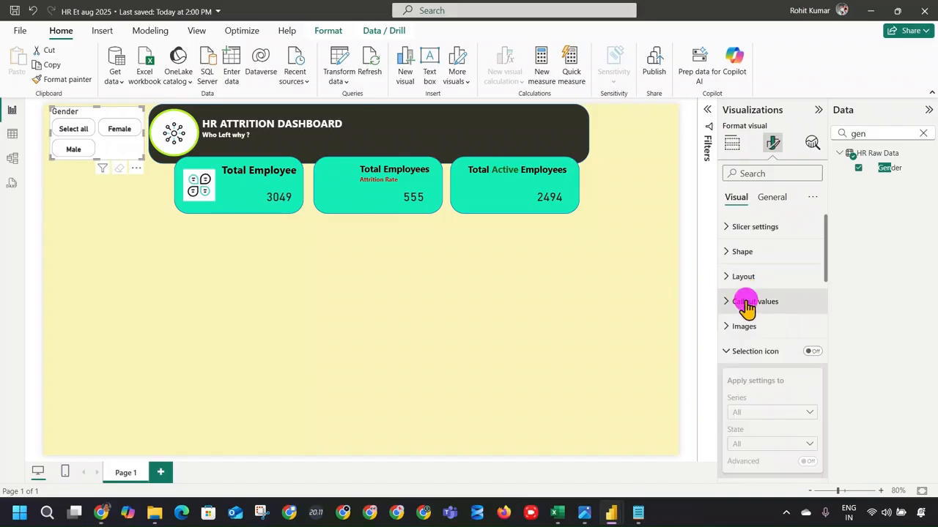
Try hiding the Gender slicer's title, compare with the gender filter on the Excel dashboard, and turn the title back on.
left_click(771, 197)
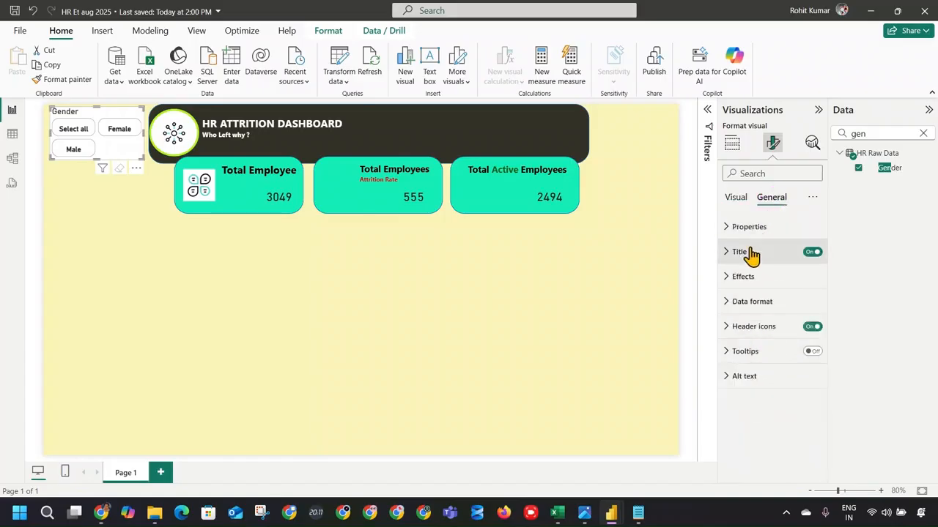
left_click(811, 252)
key("alt+Tab")
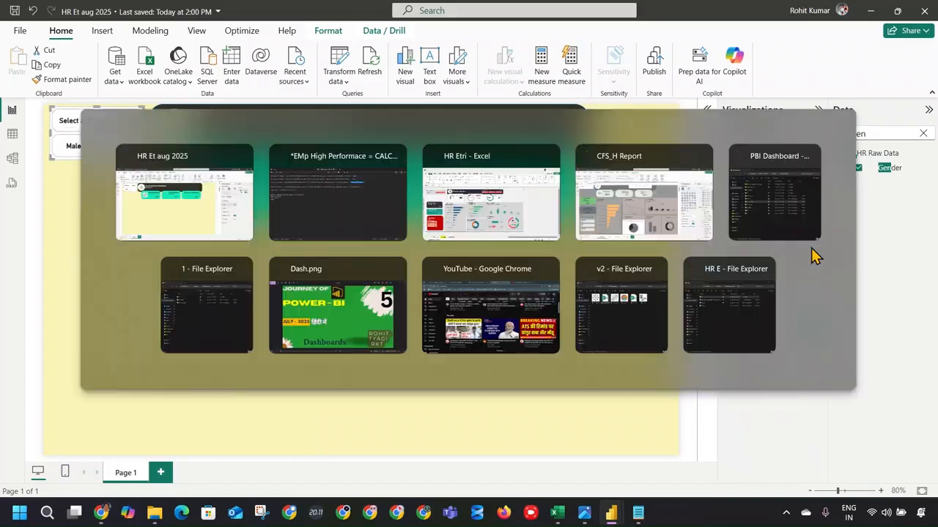
key("alt+Tab")
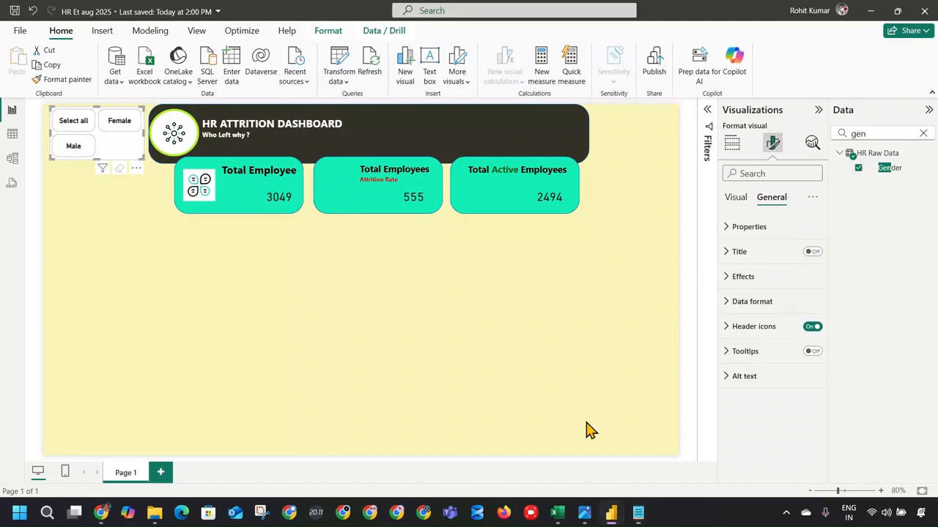
left_click(558, 513)
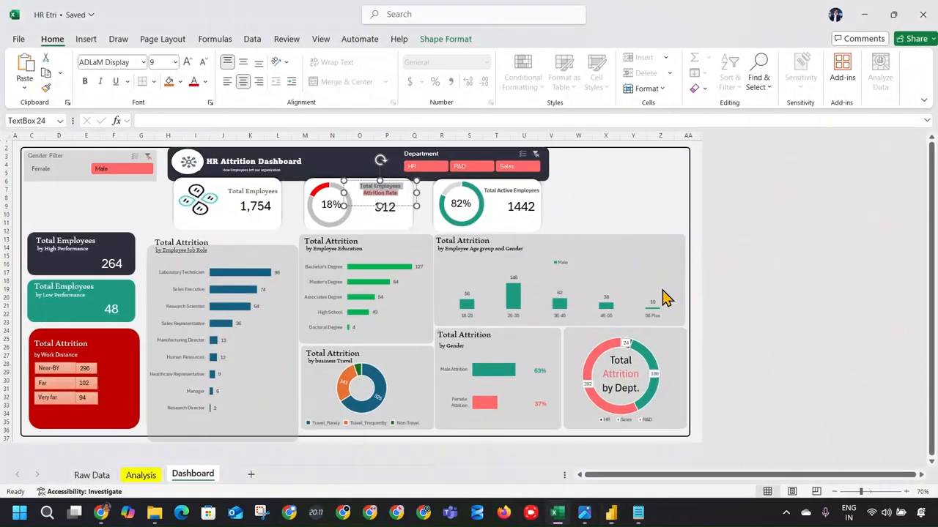
key("alt+Tab")
left_click(811, 252)
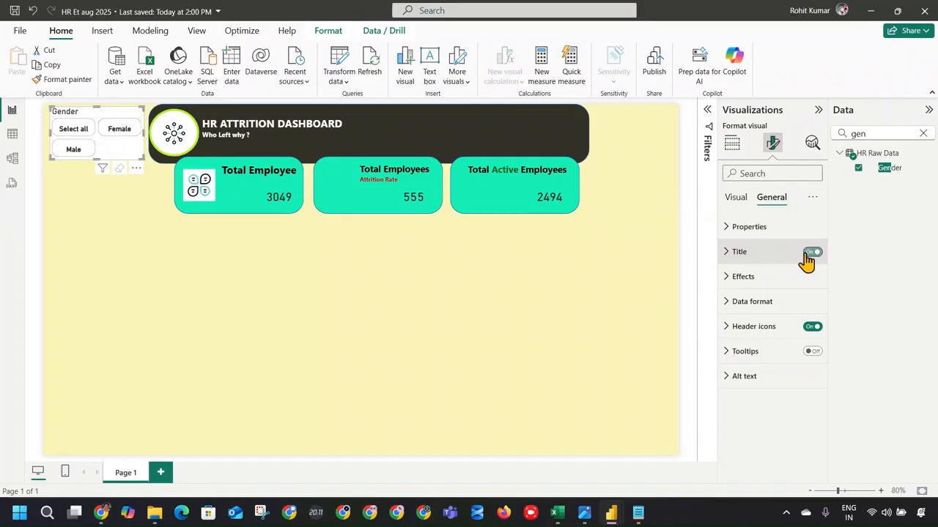
Set the Gender slicer's title to font size 12 in bold italic.
left_click(758, 256)
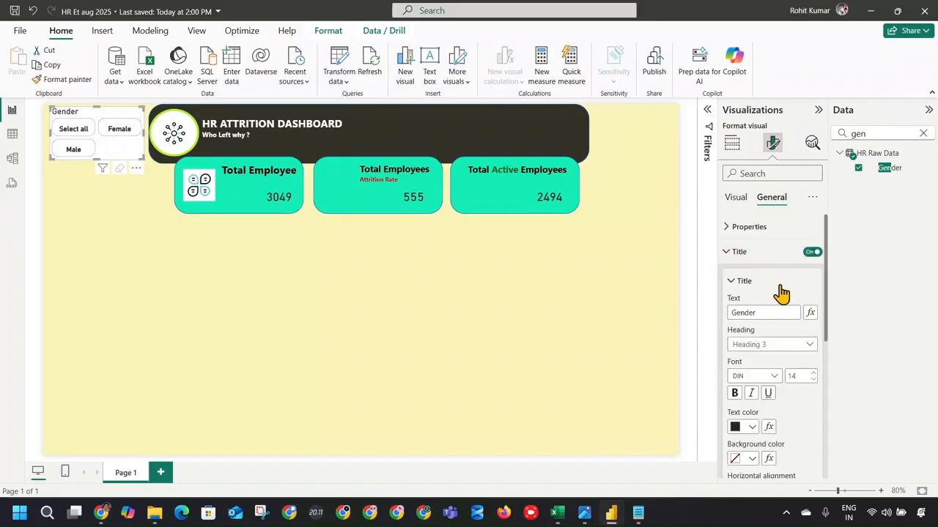
left_click(811, 373)
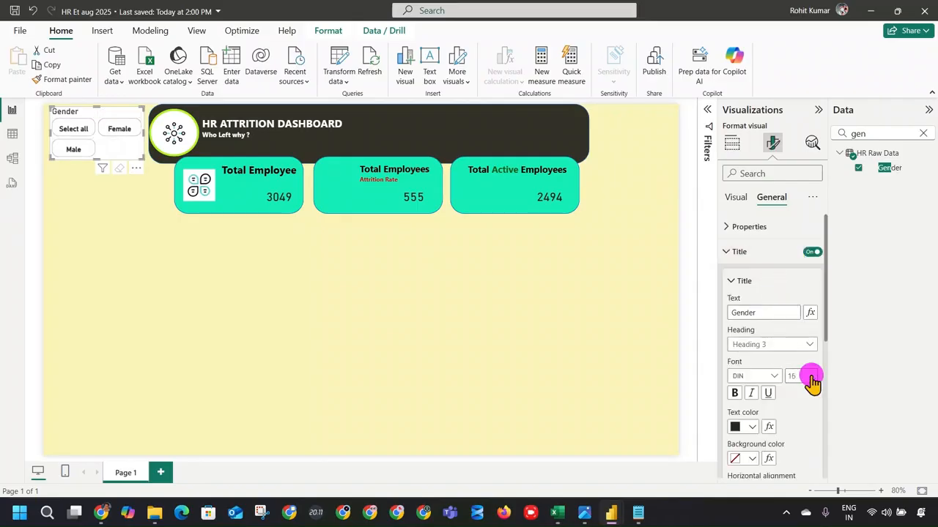
left_click(811, 380)
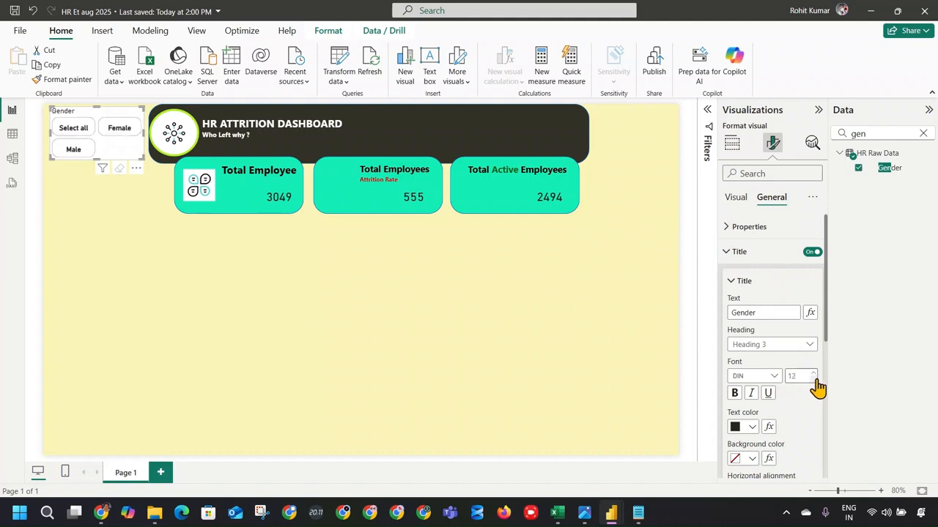
left_click(734, 392)
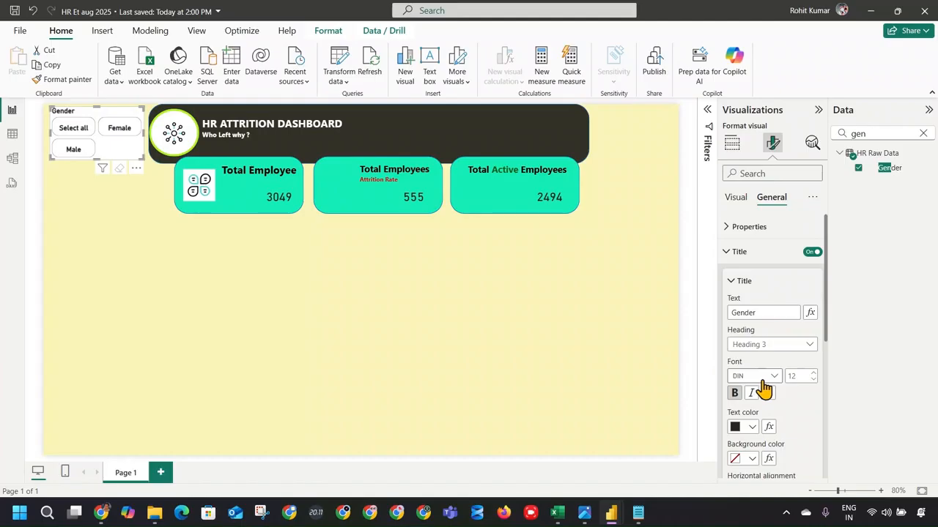
left_click(752, 392)
Give the Gender slicer's title an orange background and white text.
scroll(769, 425, "down", 2)
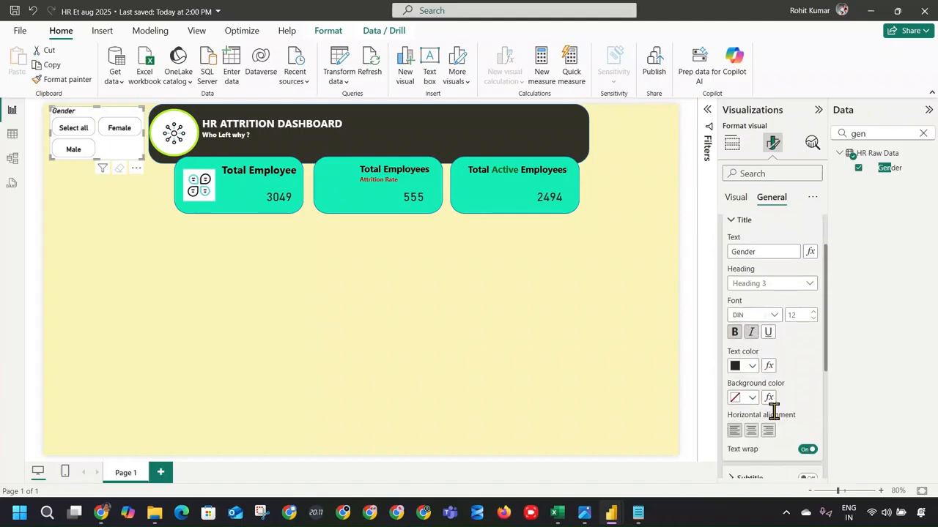
left_click(752, 398)
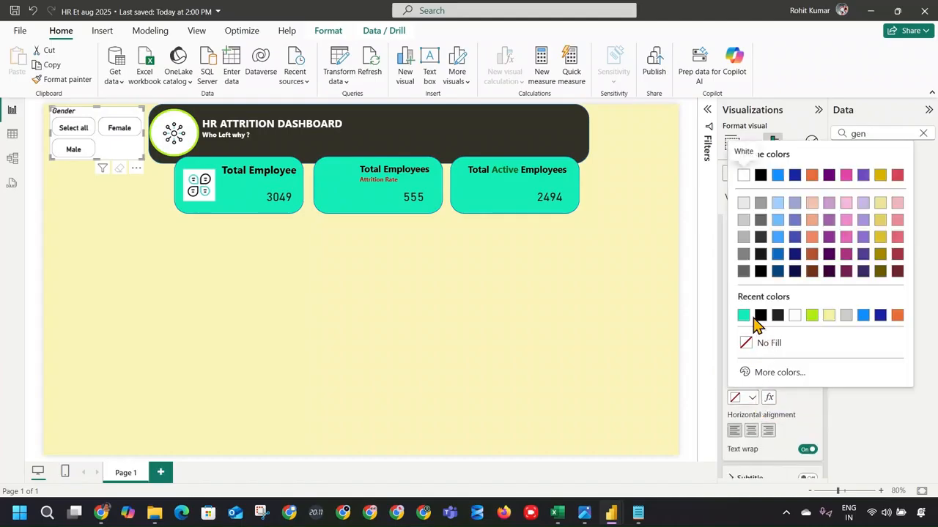
left_click(896, 317)
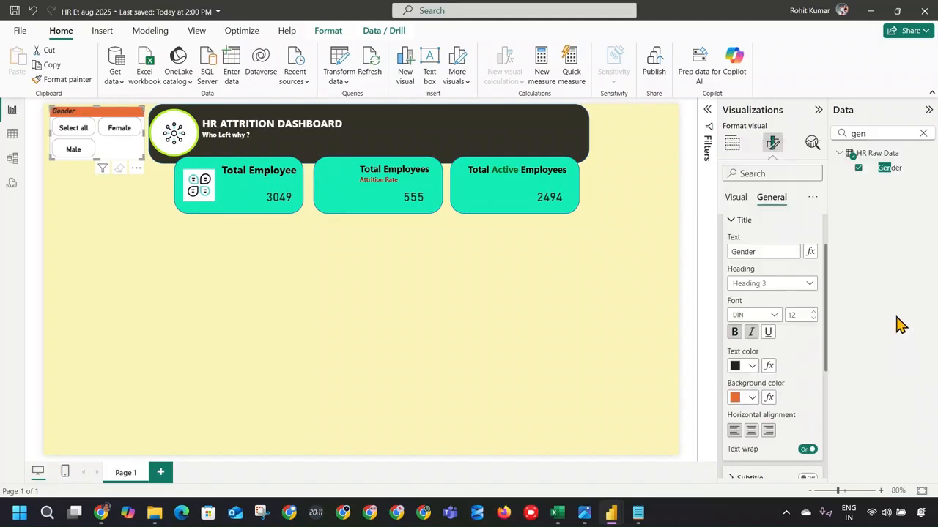
left_click(753, 367)
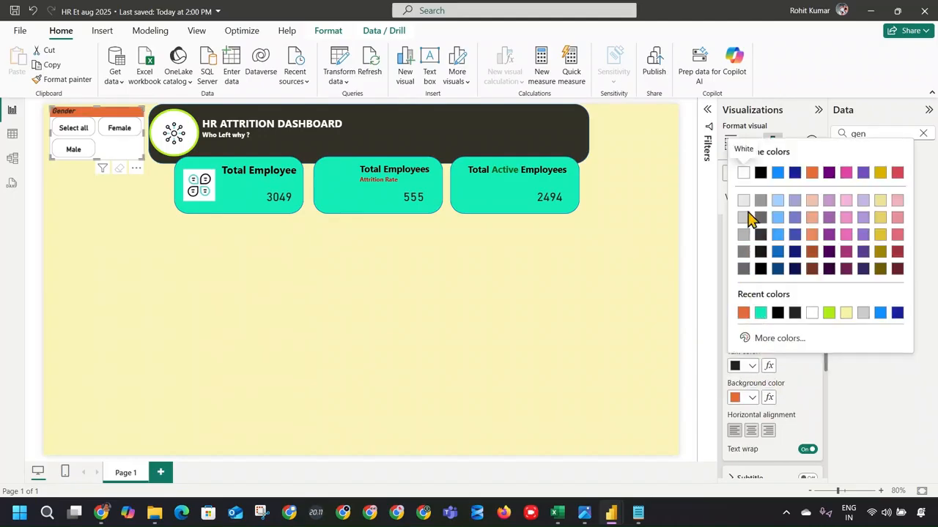
left_click(743, 172)
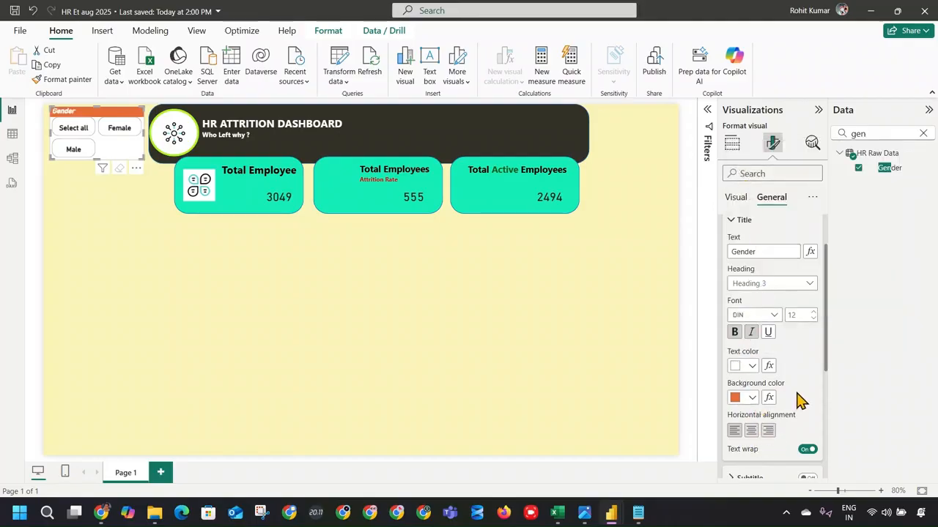
Turn on the divider and the subtitle for the Gender slicer's title.
scroll(795, 389, "down", 5)
left_click(808, 290)
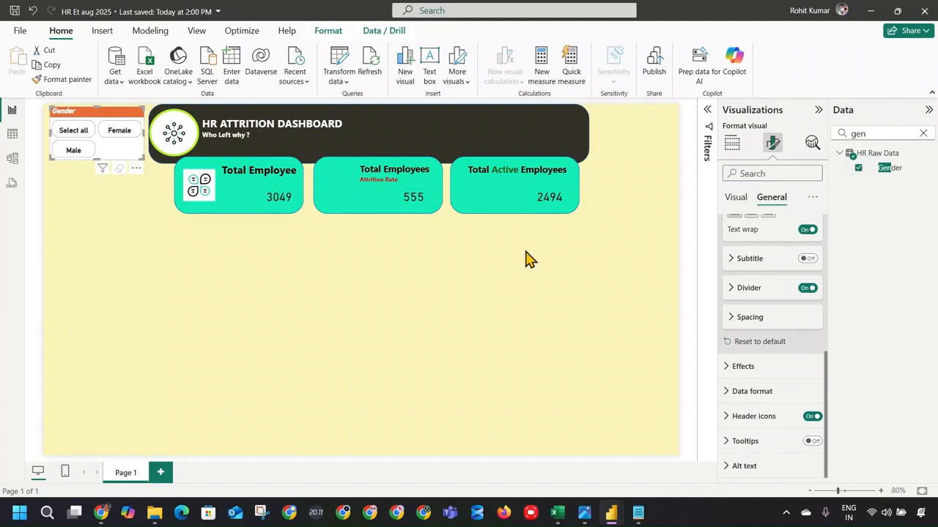
left_click(807, 261)
Turn off the Gender slicer's background in its effects settings.
left_click(767, 365)
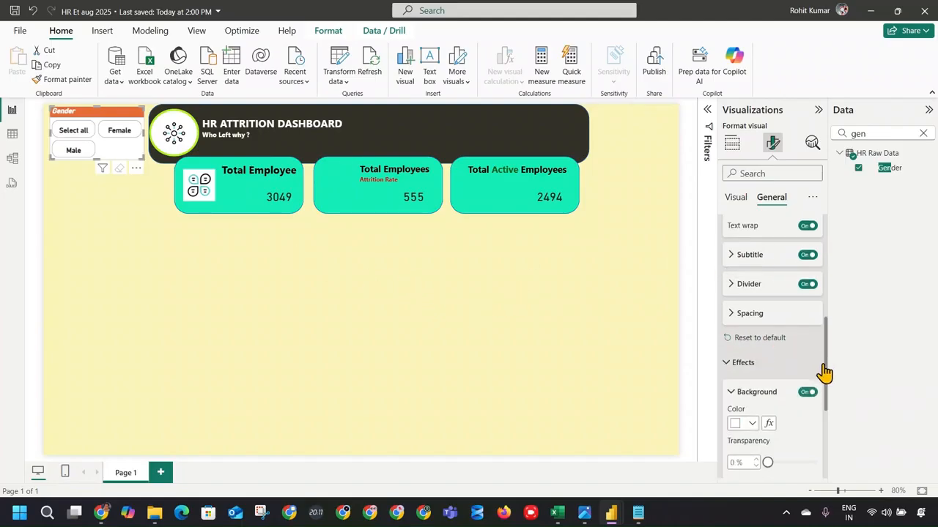
scroll(825, 373, "down", 3)
left_click(806, 276)
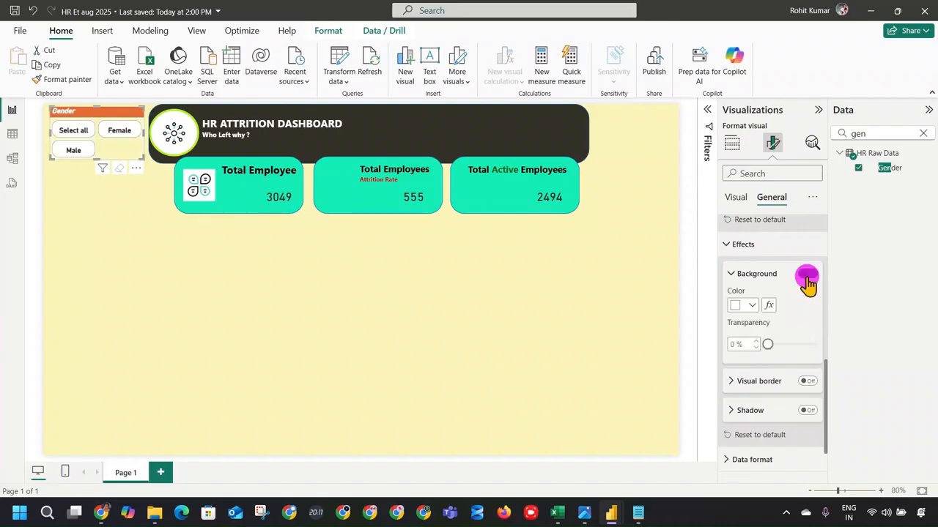
left_click(197, 281)
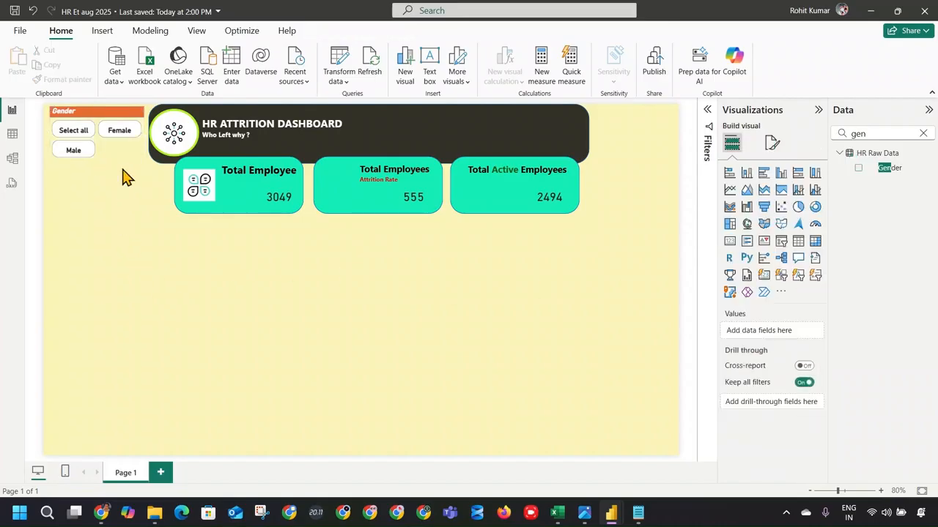
Add a black visual border to the Gender slicer and round its corners.
left_click(122, 156)
left_click(772, 143)
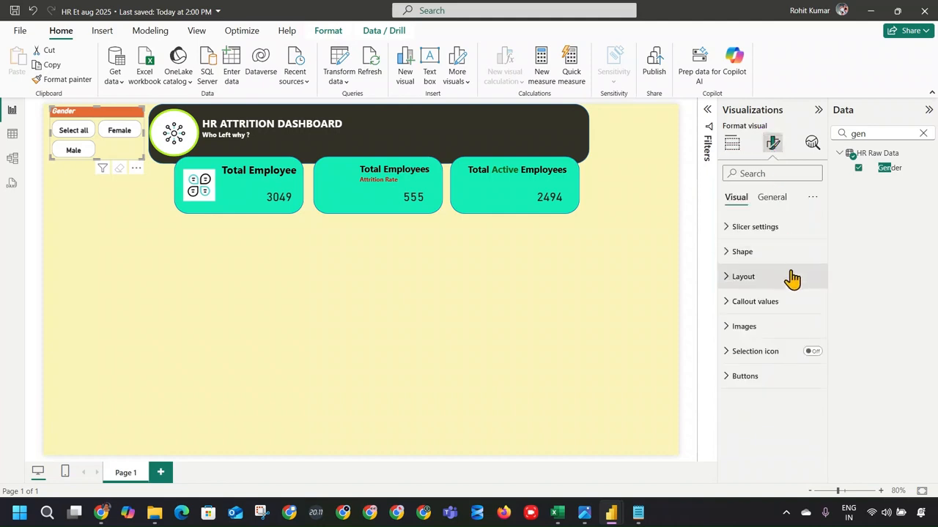
left_click(776, 199)
left_click(764, 278)
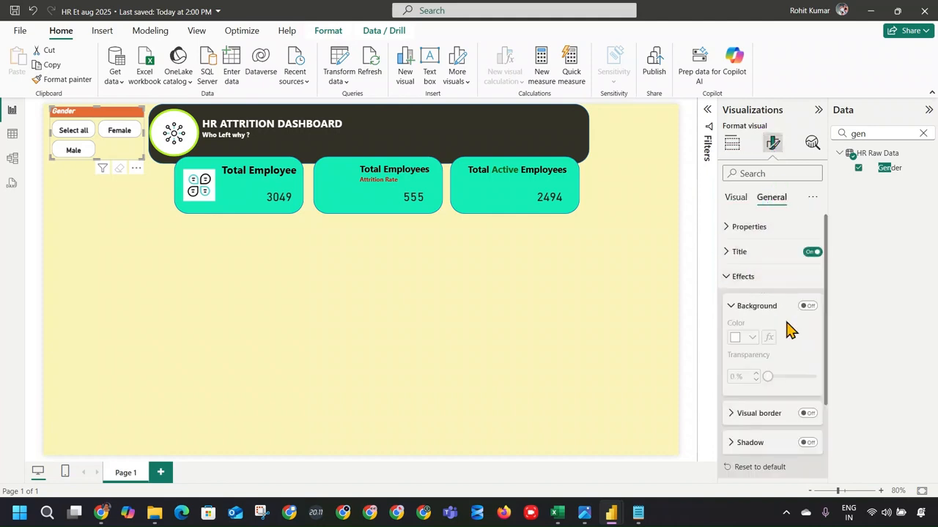
left_click(736, 279)
left_click(746, 279)
scroll(792, 355, "down", 3)
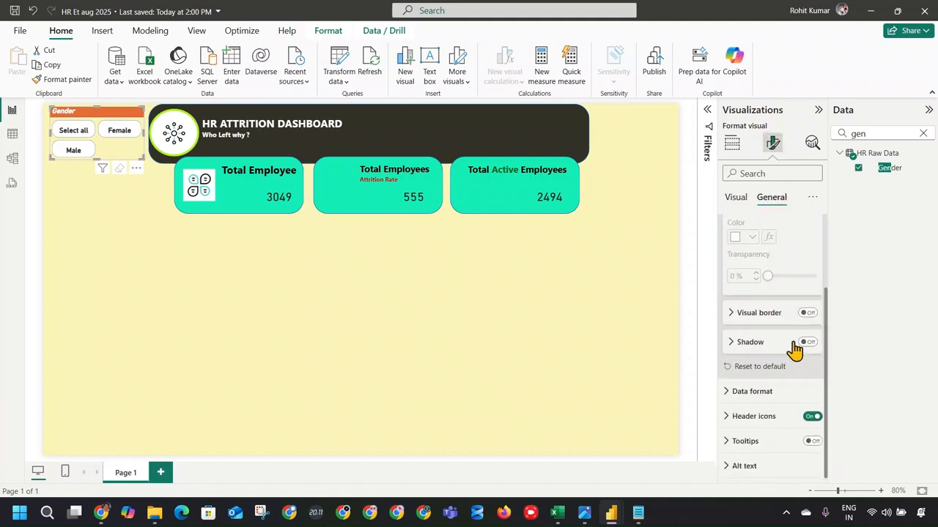
left_click(747, 322)
left_click(786, 385)
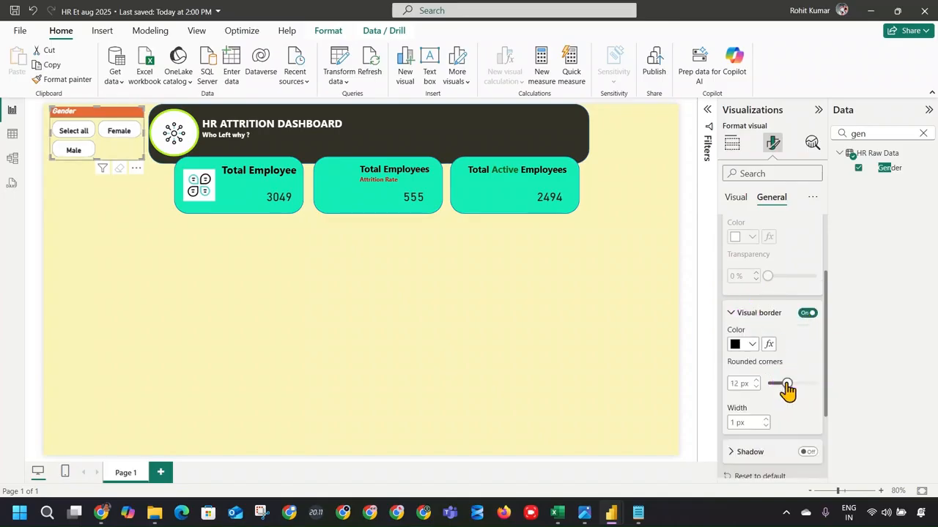
left_click_drag(785, 389, 778, 384)
left_click(394, 329)
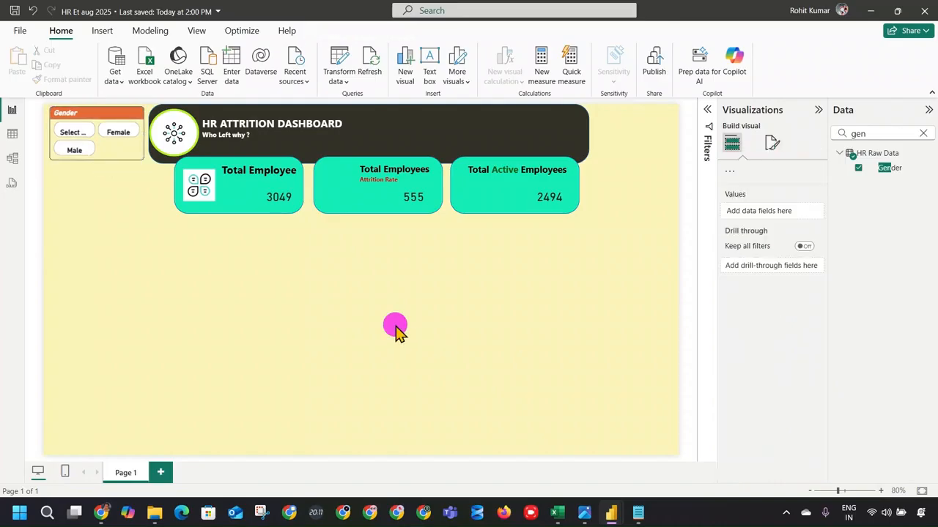
Turn on a shadow for the Gender slicer.
left_click(126, 150)
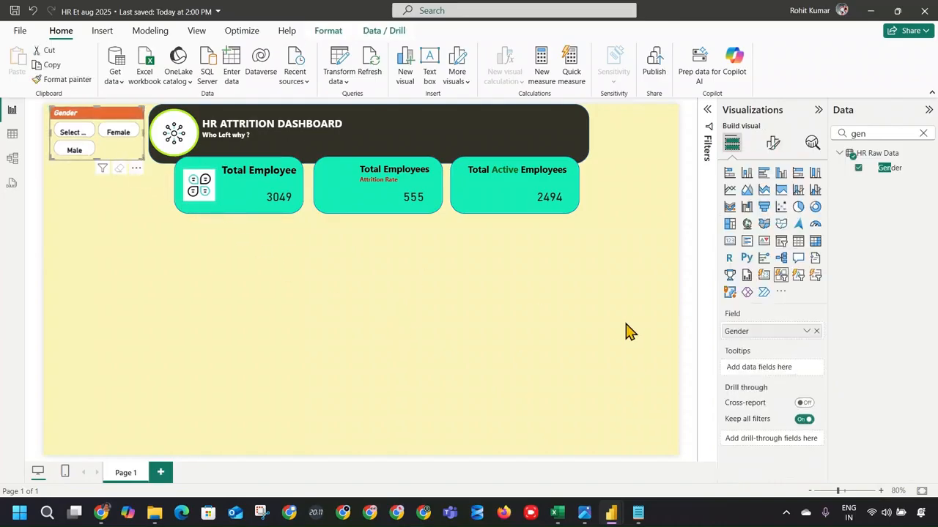
left_click(773, 143)
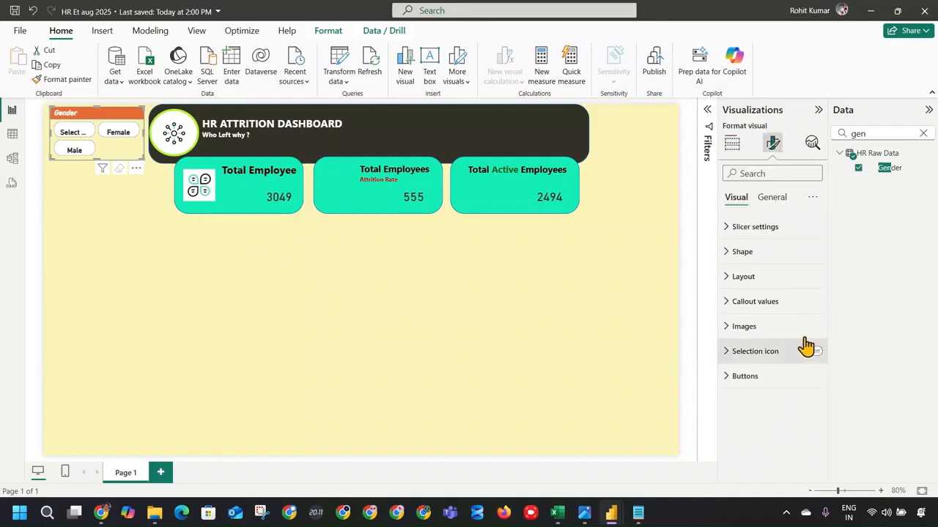
left_click(773, 196)
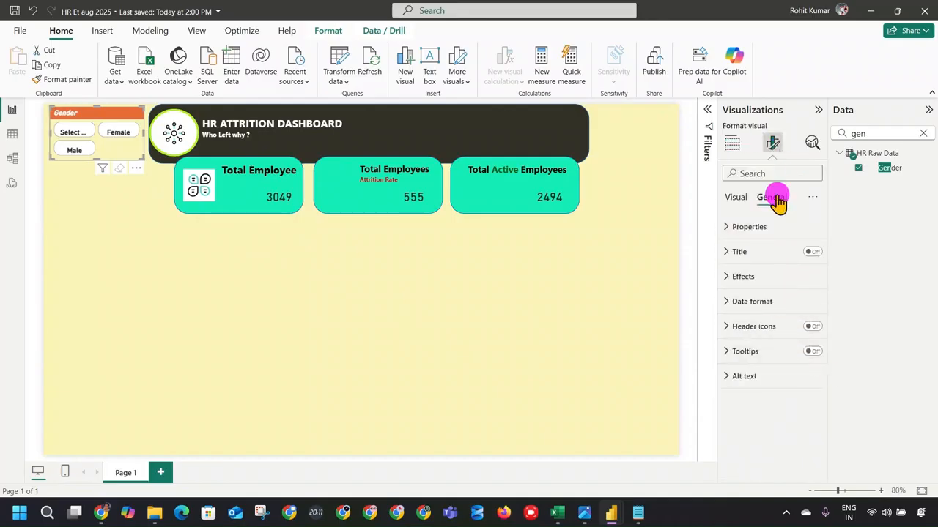
left_click(791, 303)
left_click(791, 303)
left_click(784, 278)
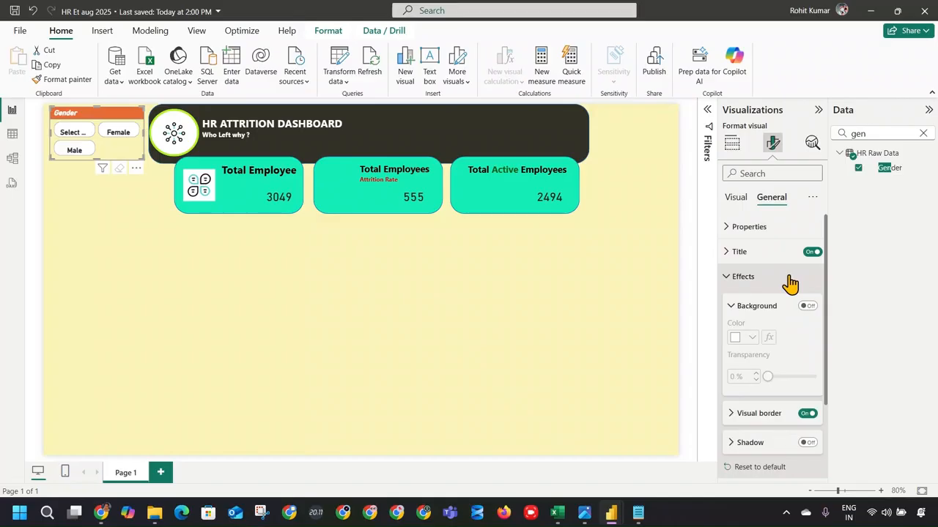
left_click(808, 442)
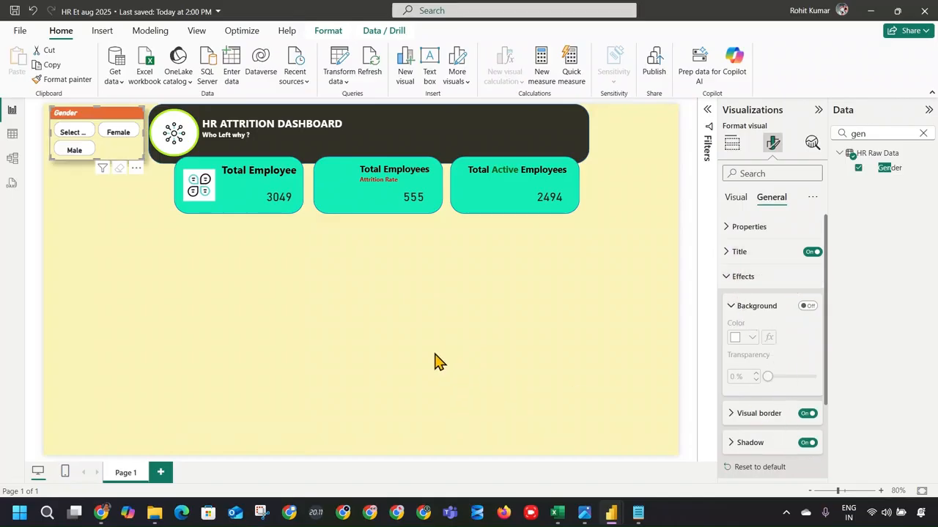
left_click(434, 361)
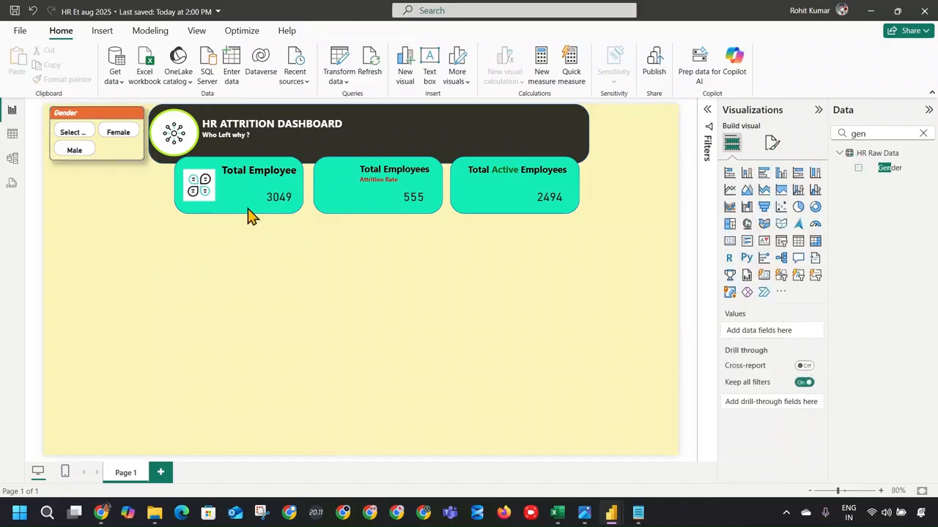
Enlarge the Gender slicer slightly so its buttons fit their full labels.
left_click(132, 152)
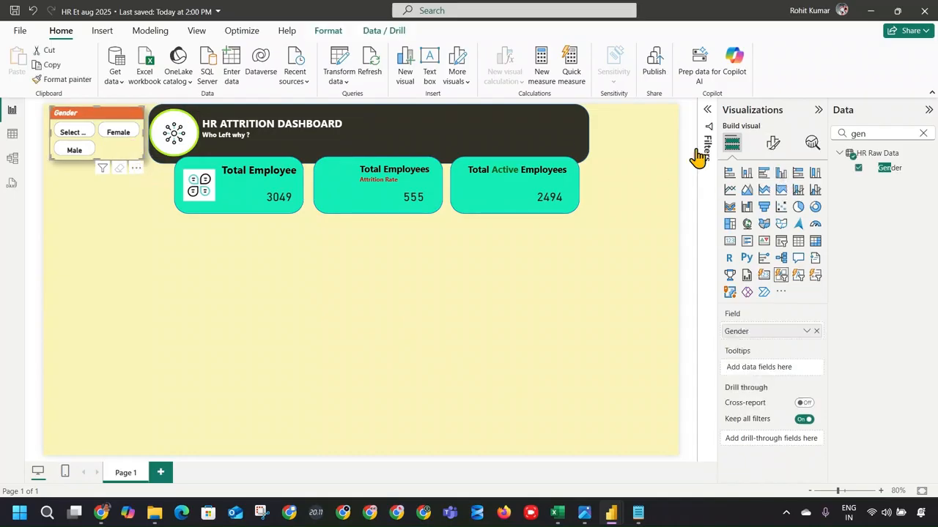
left_click_drag(141, 158, 150, 175)
left_click(165, 212)
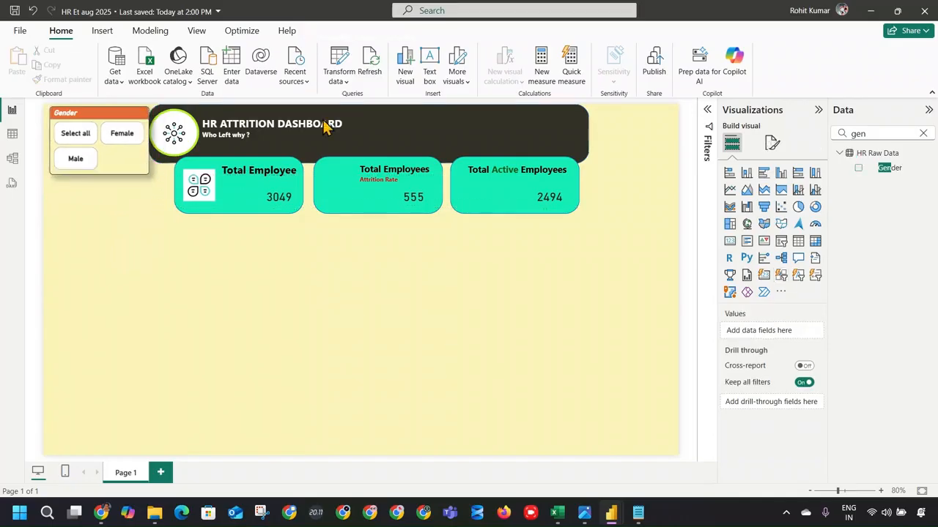
Move the Gender slicer to the right of the header, narrow it, and place a copy of it directly below.
left_click(136, 166)
left_click_drag(135, 166, 678, 165)
left_click_drag(580, 133, 590, 134)
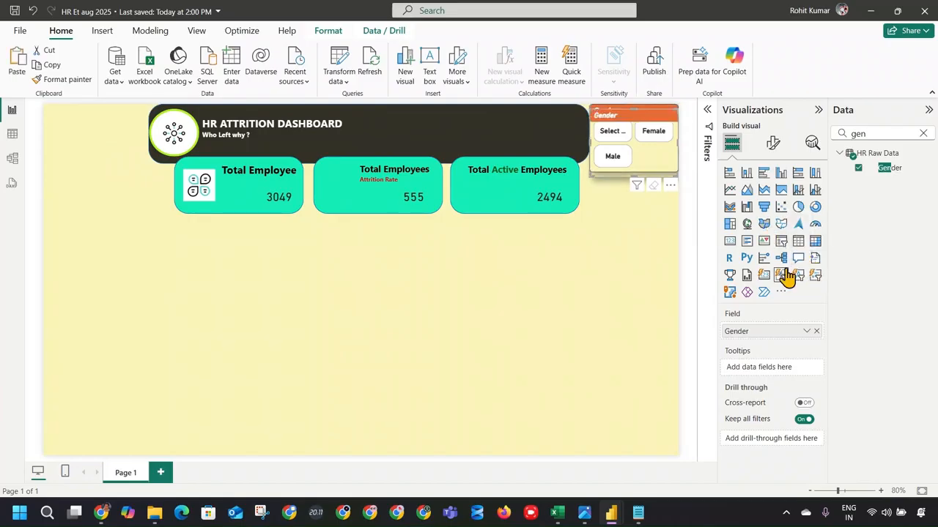
left_click_drag(664, 167, 670, 245)
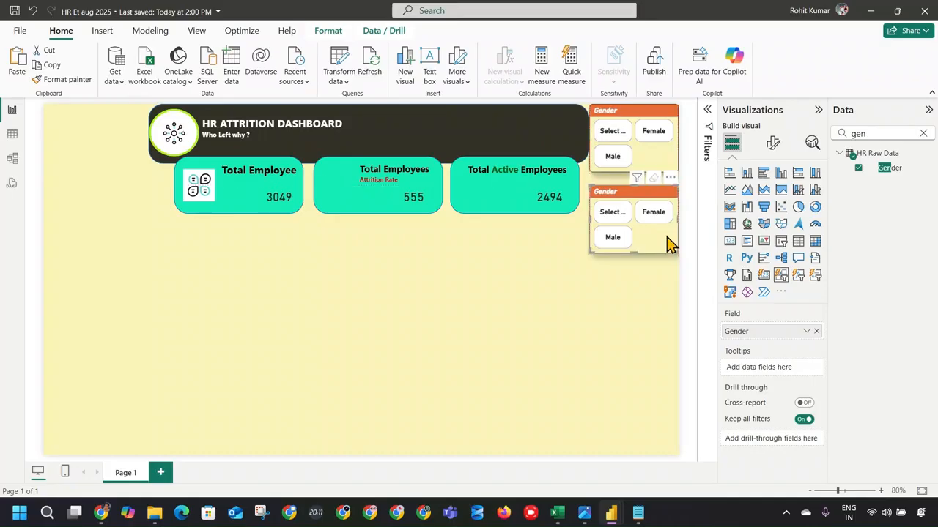
Convert the lower Gender slicer copy to a list slicer and delete the original button slicer.
left_click(814, 277)
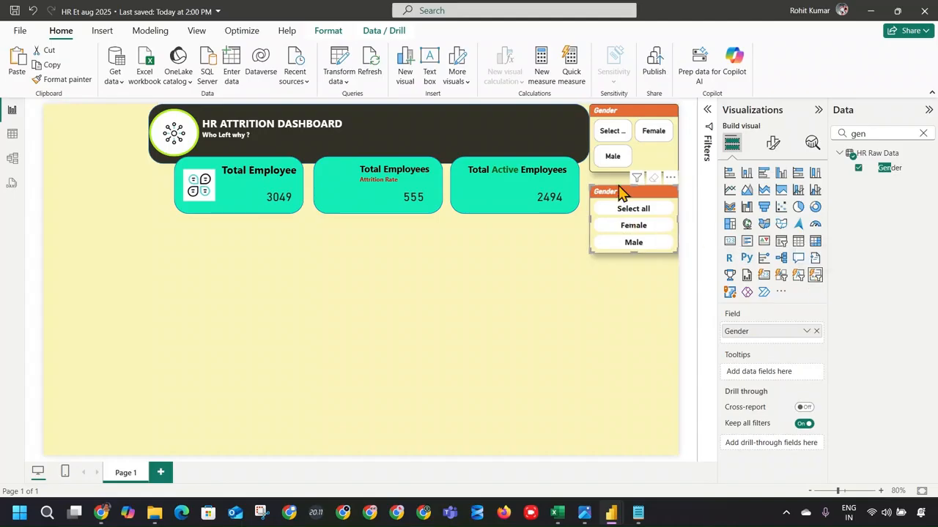
left_click(654, 161)
key("Delete")
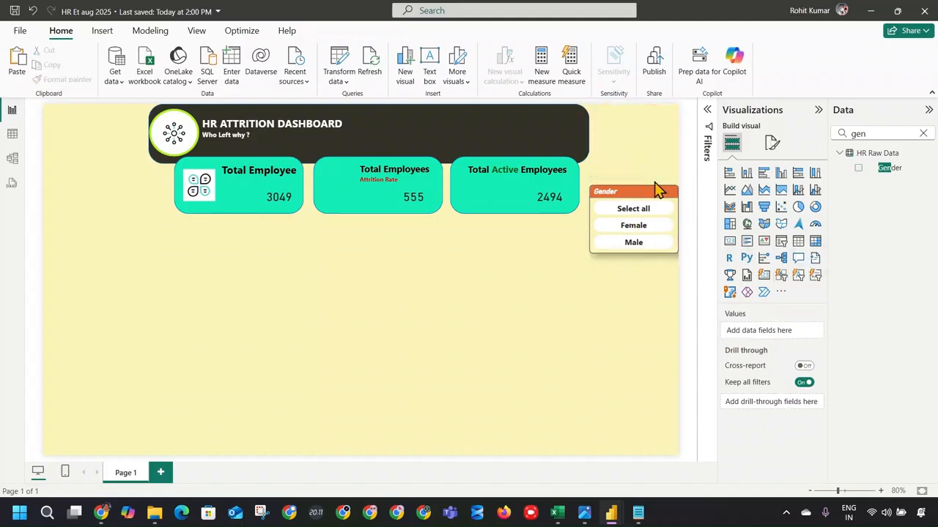
Move the Gender list slicer to the page corner left of the header and widen it slightly.
left_click_drag(658, 189, 65, 107)
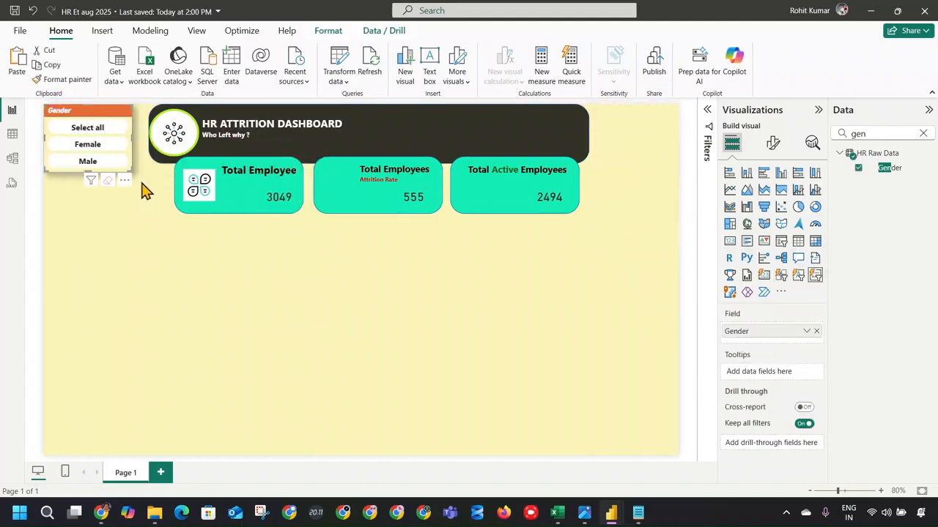
mouse_move(132, 169)
left_mouse_down()
mouse_move(140, 160)
mouse_move(125, 178)
mouse_move(141, 170)
left_mouse_up()
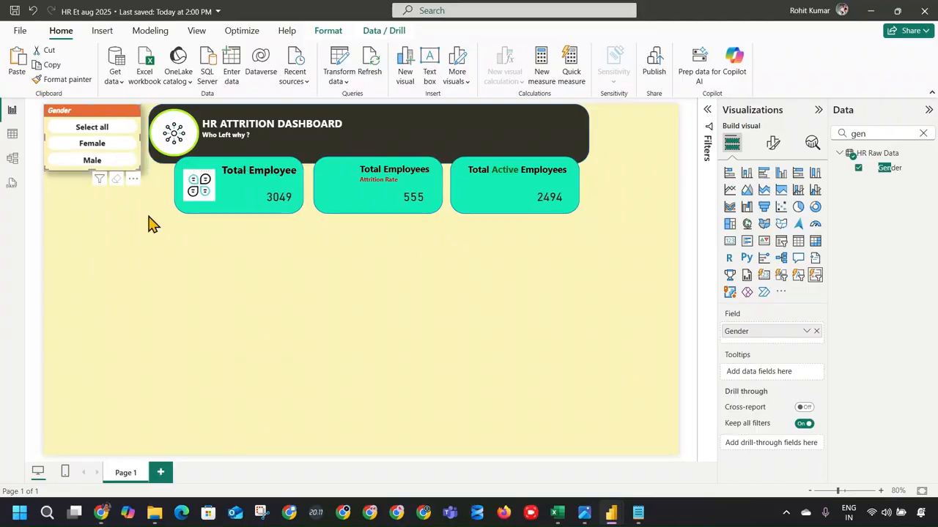
left_click(144, 210)
Set the Gender list slicer's layout to a fixed number of 3 buttons shown.
left_click(126, 117)
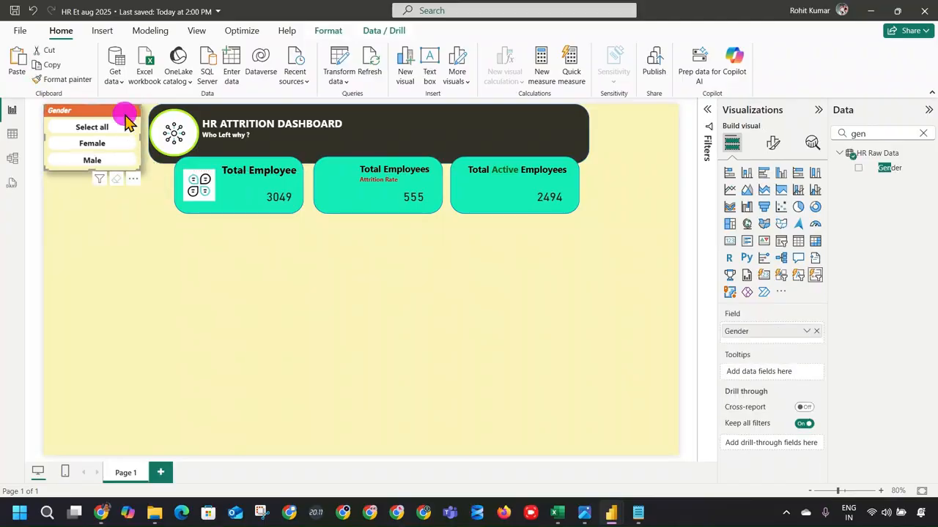
left_click(773, 143)
left_click(759, 251)
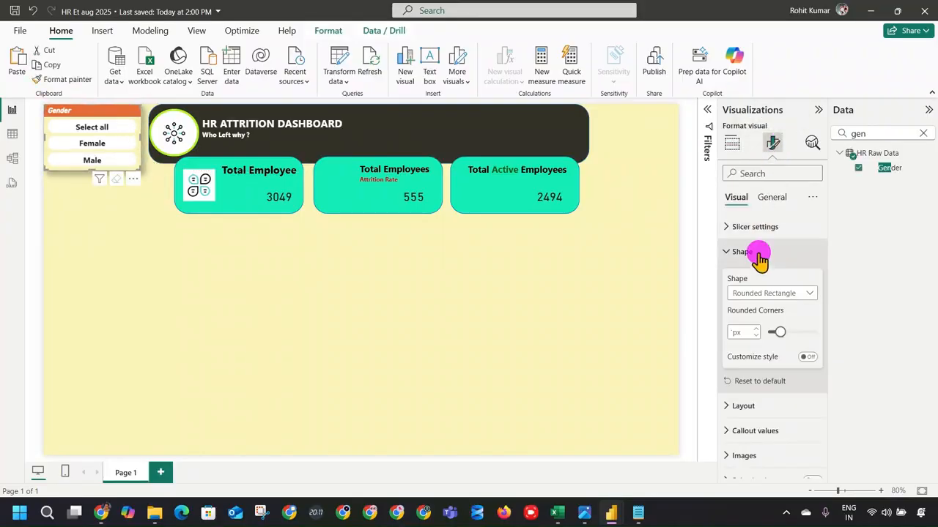
left_click(760, 255)
left_click(762, 235)
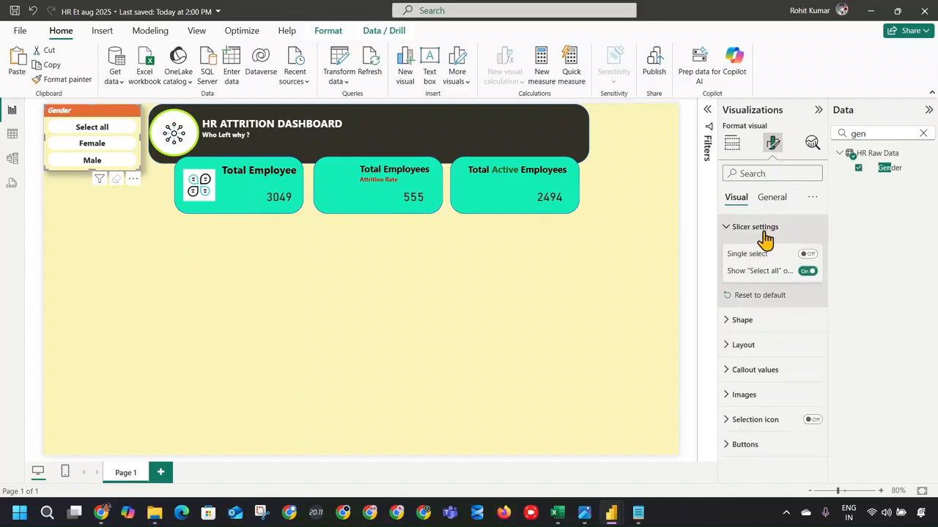
left_click(765, 239)
left_click(766, 301)
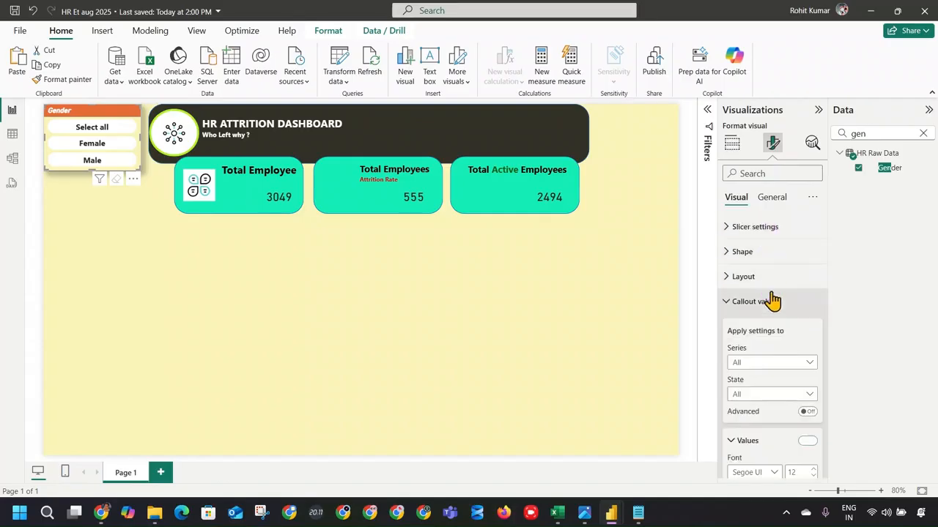
left_click(766, 277)
scroll(791, 310, "down", 2)
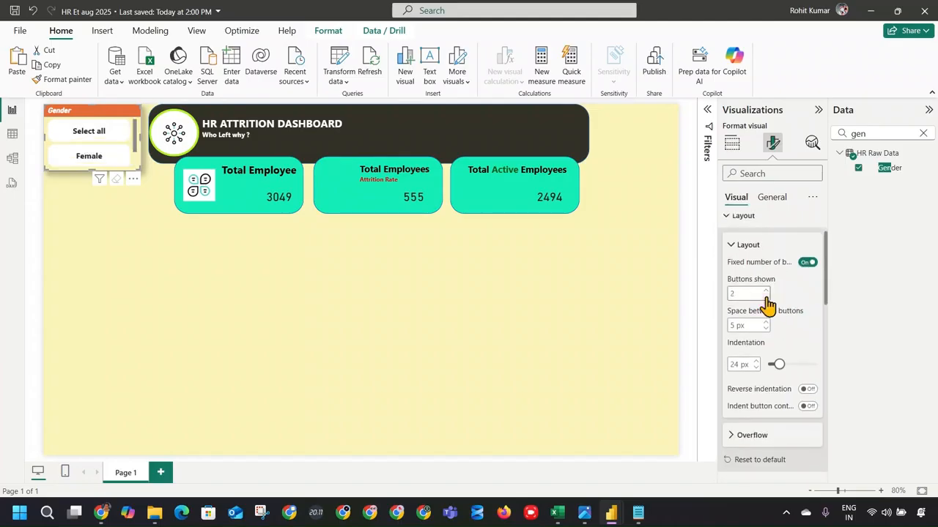
left_click(766, 292)
left_click(766, 299)
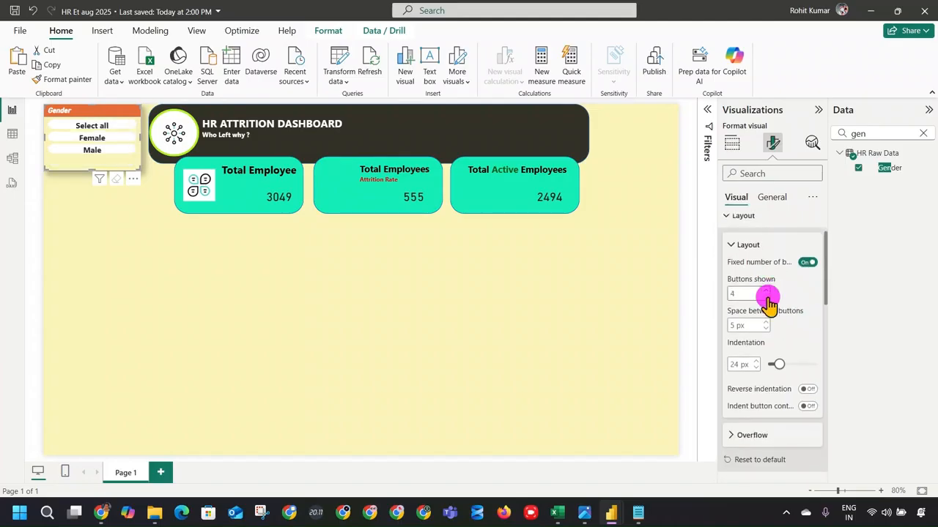
Set the Gender slicer's space between buttons to 2 px and its indentation to 31 px.
left_click(765, 329)
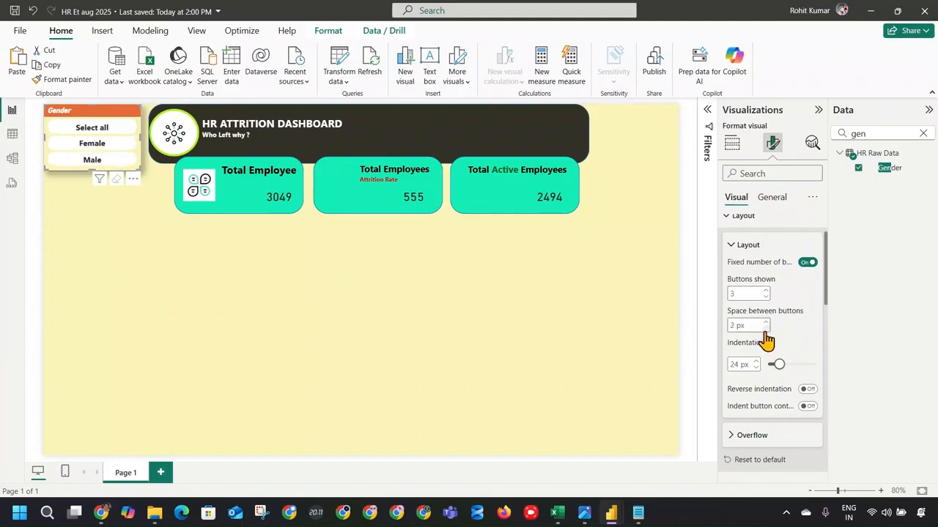
mouse_move(778, 364)
left_mouse_down()
mouse_move(819, 366)
mouse_move(786, 366)
left_mouse_up()
scroll(776, 370, "down", 1)
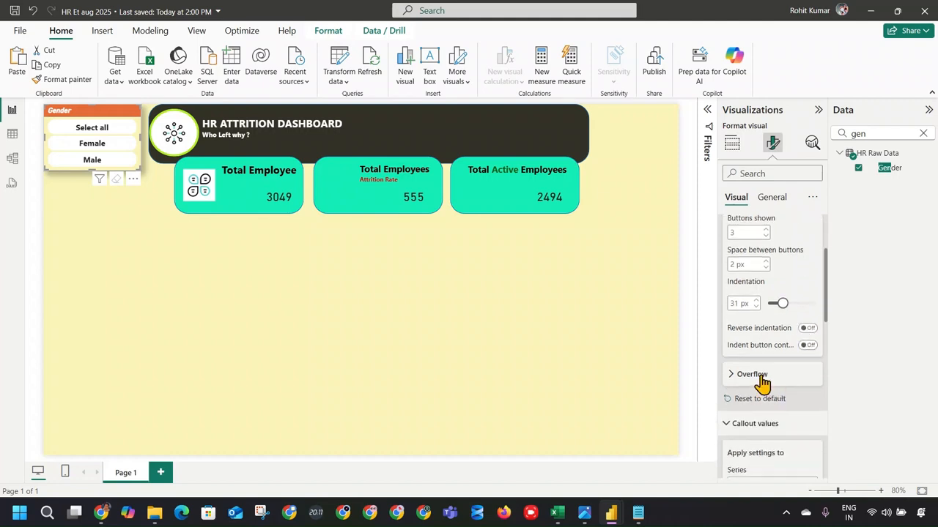
Try the overflow style options on the Gender list slicer, including Continuous scroll.
left_click(762, 376)
scroll(798, 362, "down", 1)
left_click(798, 349)
left_click(795, 360)
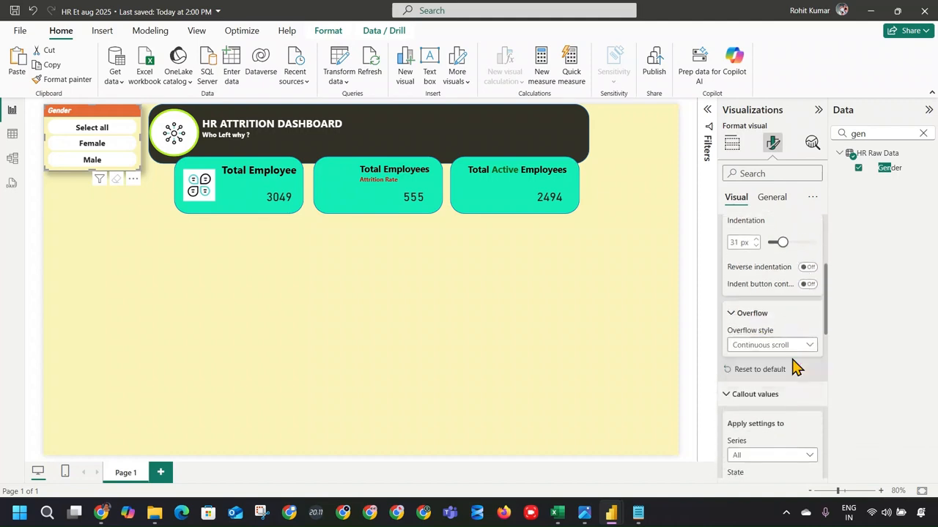
left_click(796, 349)
left_click(787, 374)
left_click(117, 233)
Test the Gender list slicer by switching between Female, Male and Select all and checking the employee cards.
left_click(92, 151)
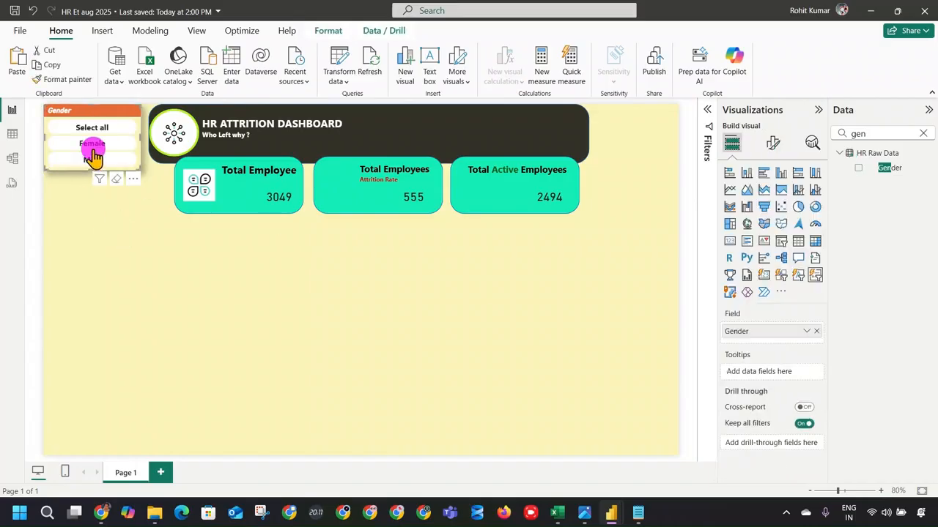
left_click(94, 145)
left_click(88, 159)
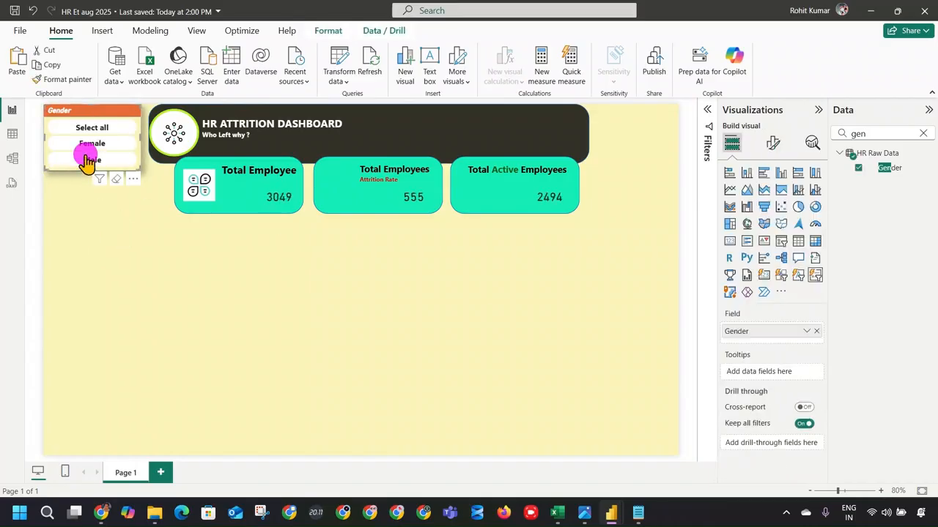
left_click(86, 132)
left_click(92, 160)
left_click(92, 143)
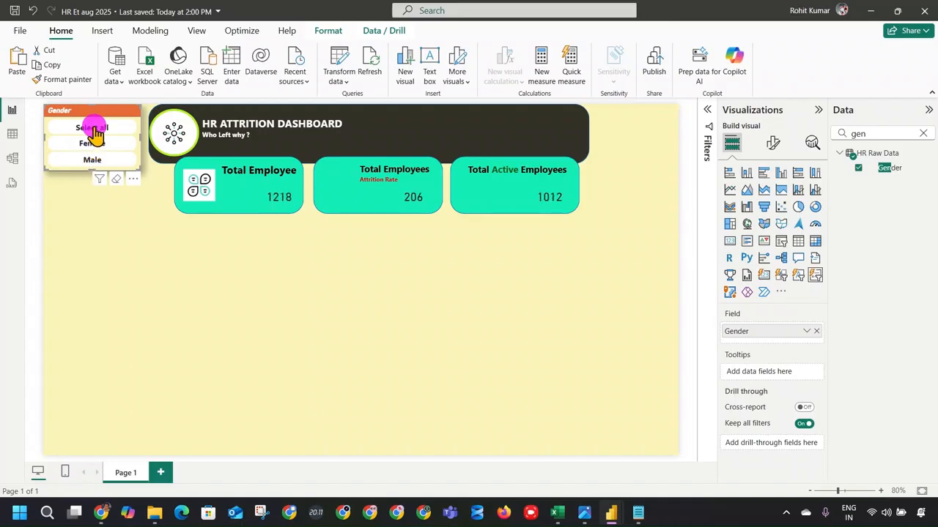
Reset the Gender slicer through its Select all button so that no gender filter applies to the employee cards.
left_click(92, 128)
left_click(98, 126)
left_click(113, 190)
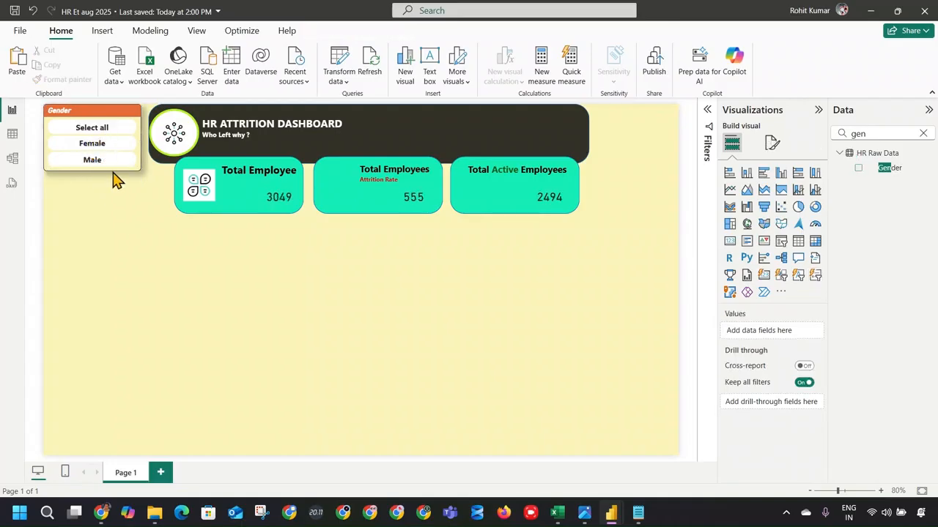
Set the Gender list slicer's callout value settings to apply to the Press state for the All series.
left_click(140, 120)
left_click(773, 145)
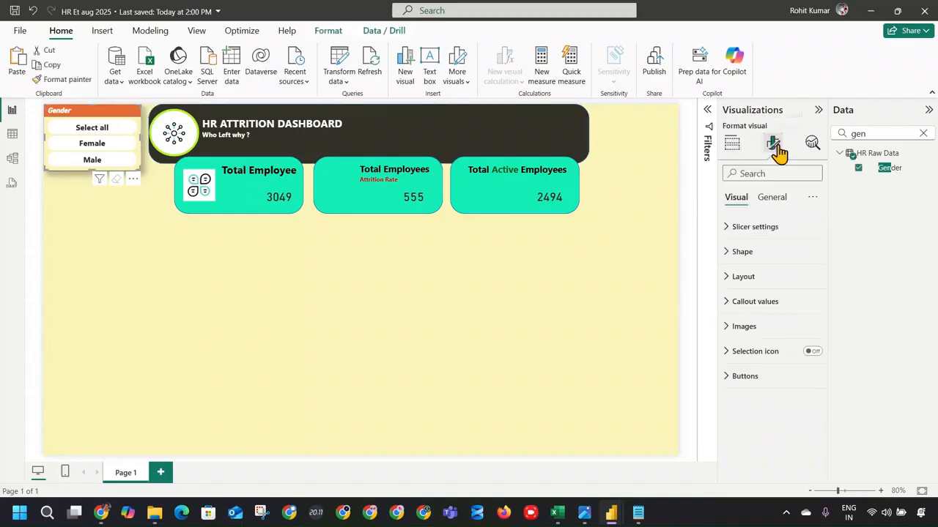
left_click(771, 263)
left_click(771, 264)
left_click(772, 276)
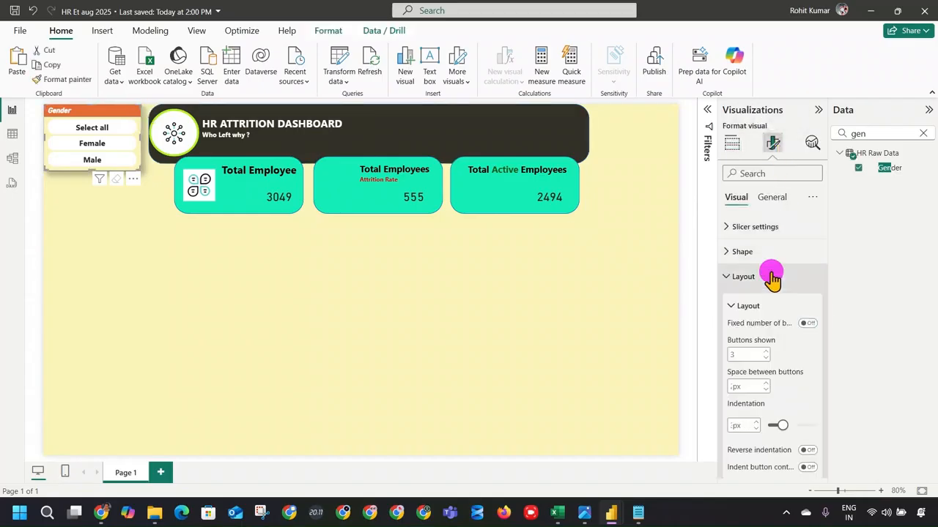
scroll(783, 288, "down", 1)
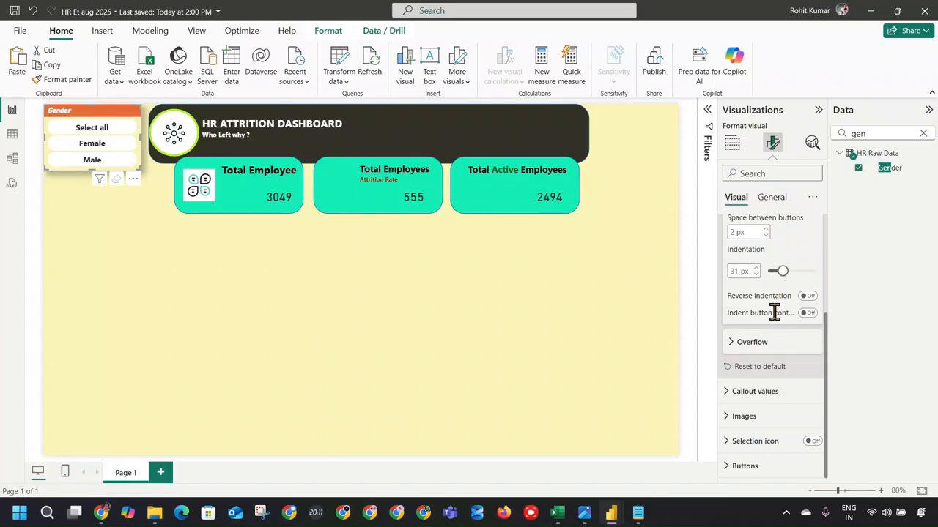
left_click(765, 390)
scroll(769, 316, "down", 4)
left_click(783, 271)
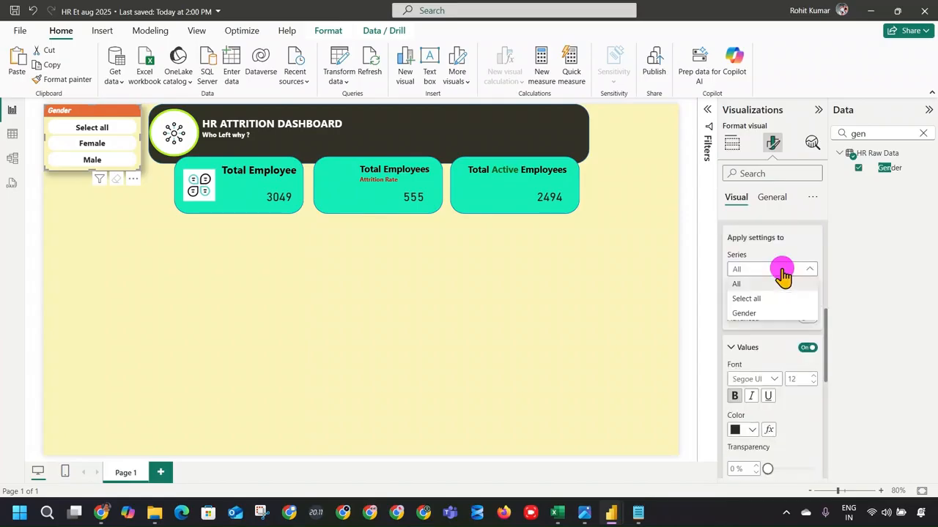
left_click(783, 271)
left_click(784, 300)
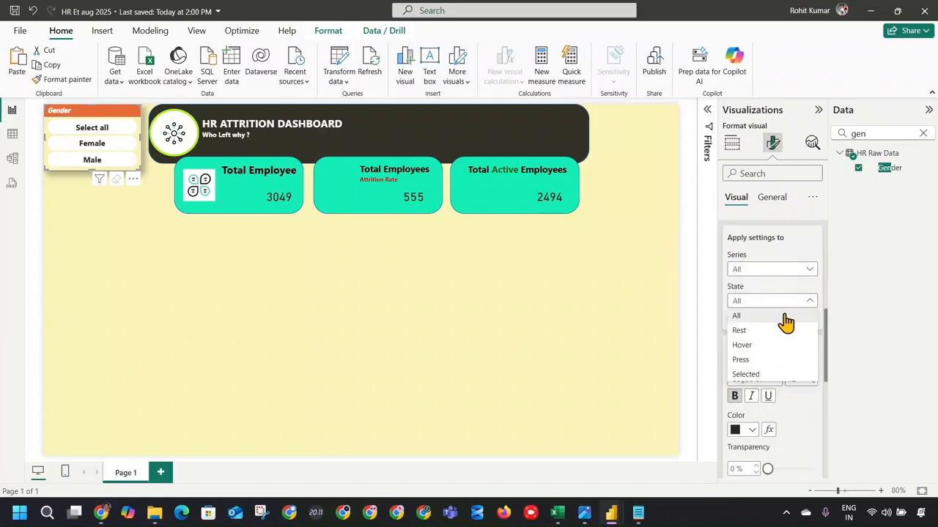
left_click(775, 360)
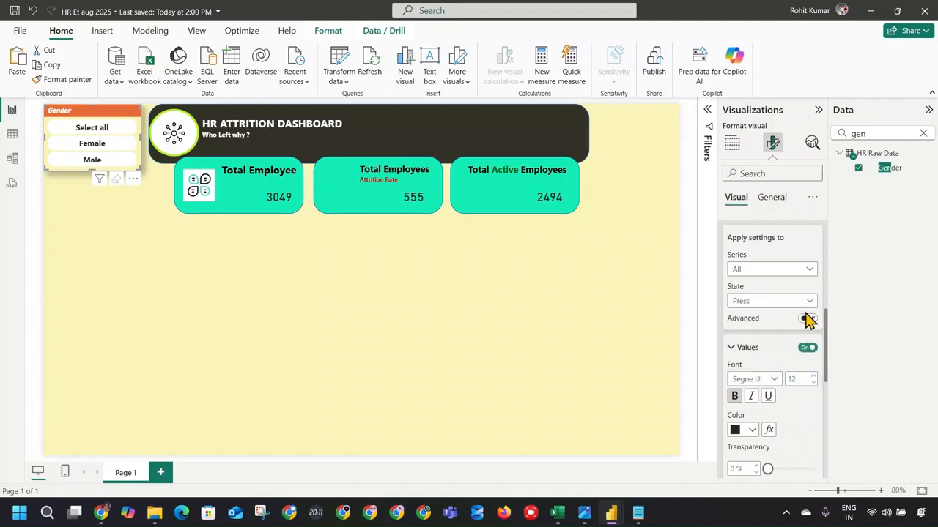
Turn on the background of the Gender slicer's callout values for the Press state and give it a light blue theme fill.
scroll(776, 252, "down", 2)
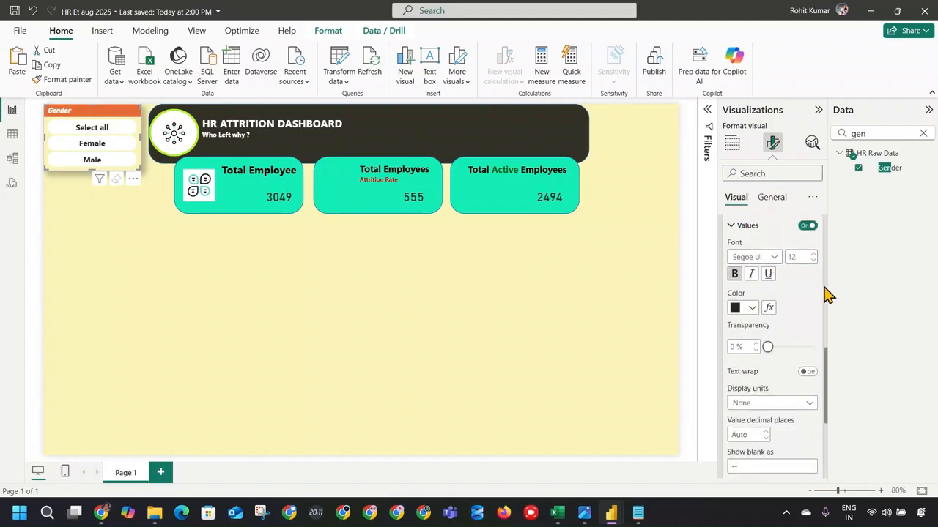
scroll(786, 286, "down", 3)
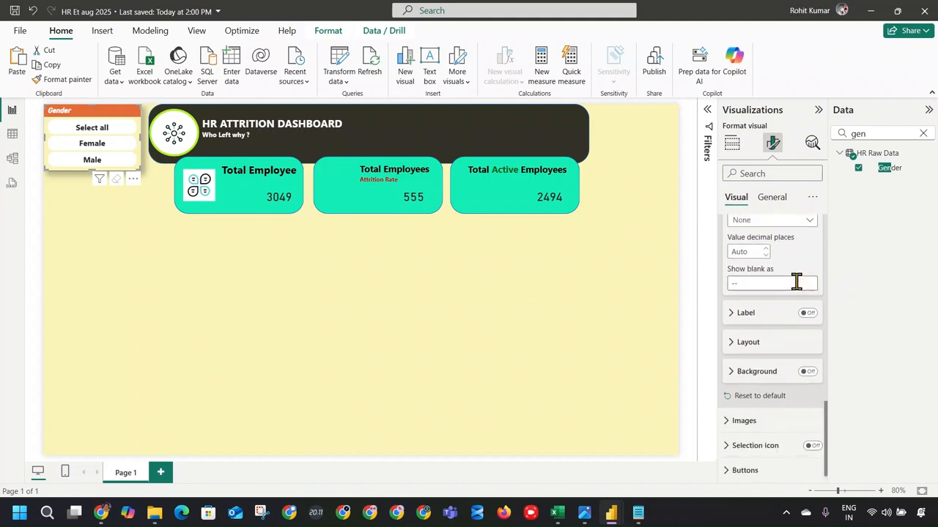
left_click(764, 339)
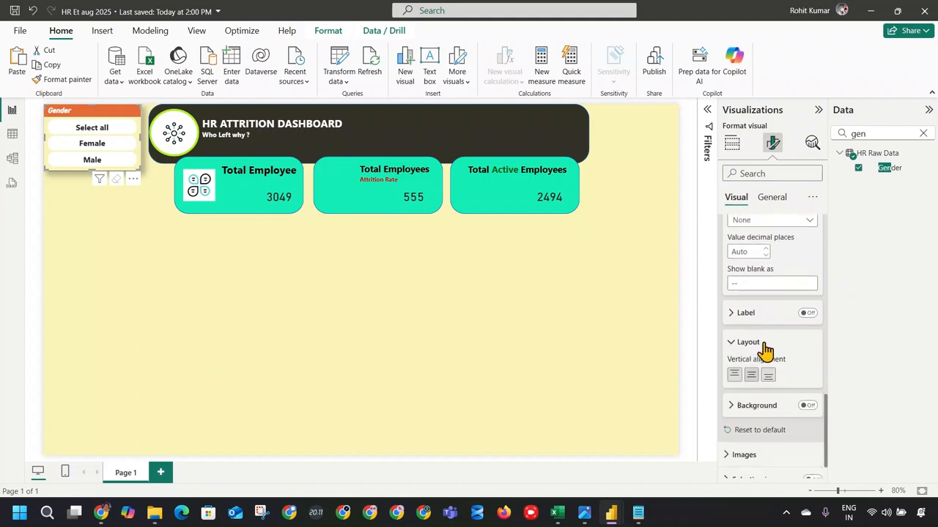
scroll(769, 344, "down", 1)
left_click(744, 367)
scroll(766, 351, "down", 2)
scroll(773, 345, "down", 1)
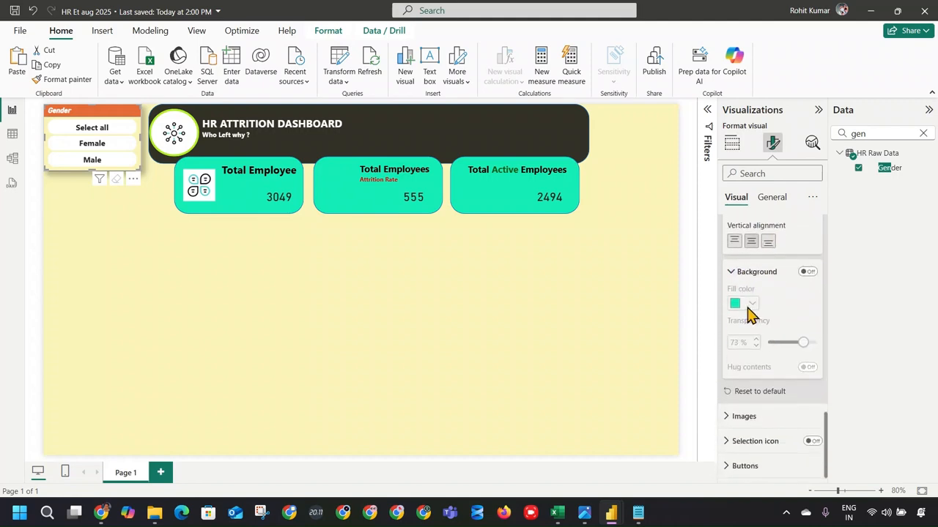
left_click(804, 272)
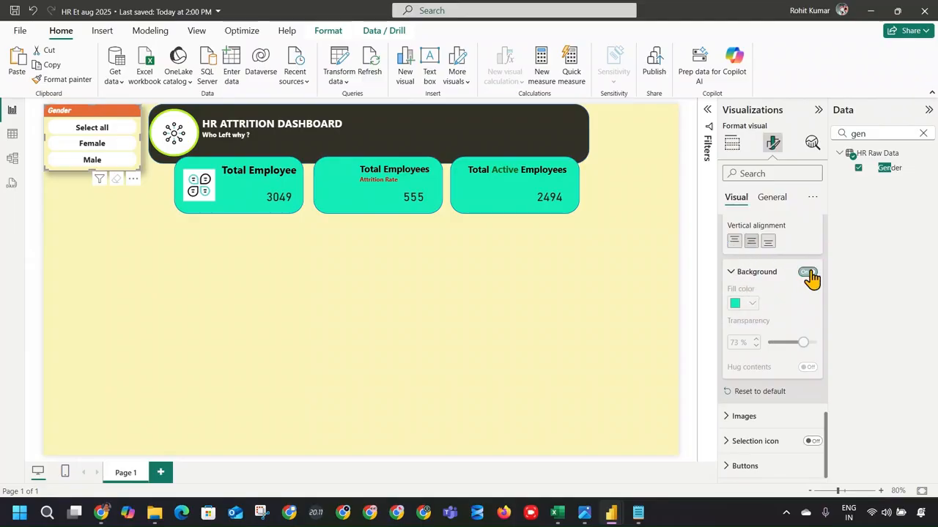
left_click(751, 304)
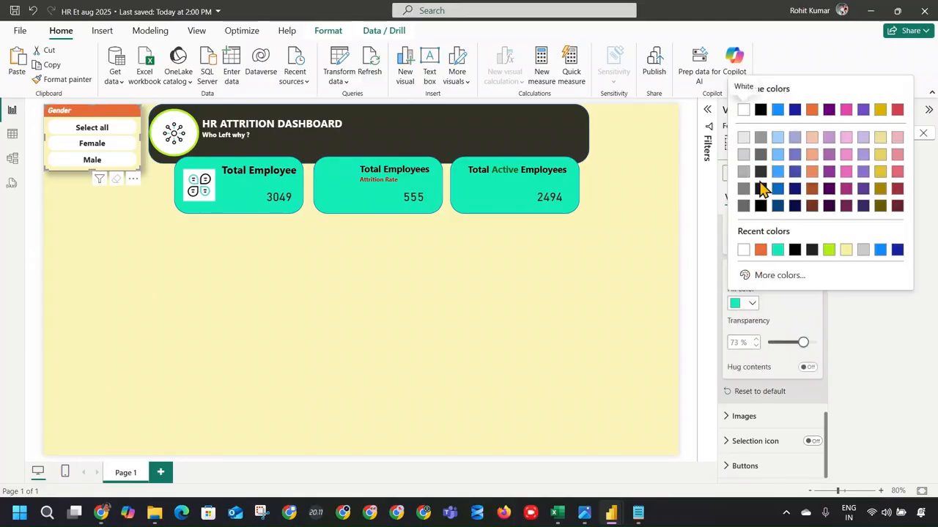
left_click(776, 155)
Test the press formatting by toggling the Female button of the Gender slicer on and off.
left_click(92, 143)
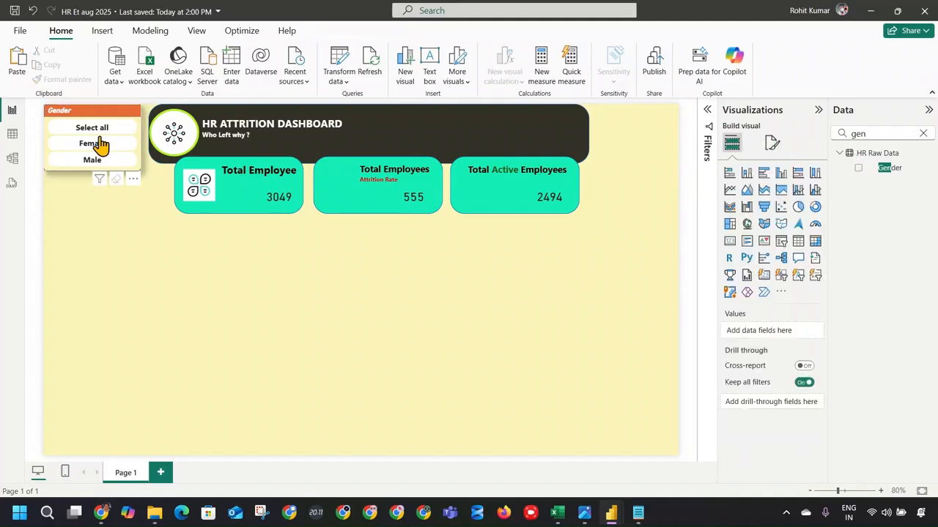
left_click(115, 144)
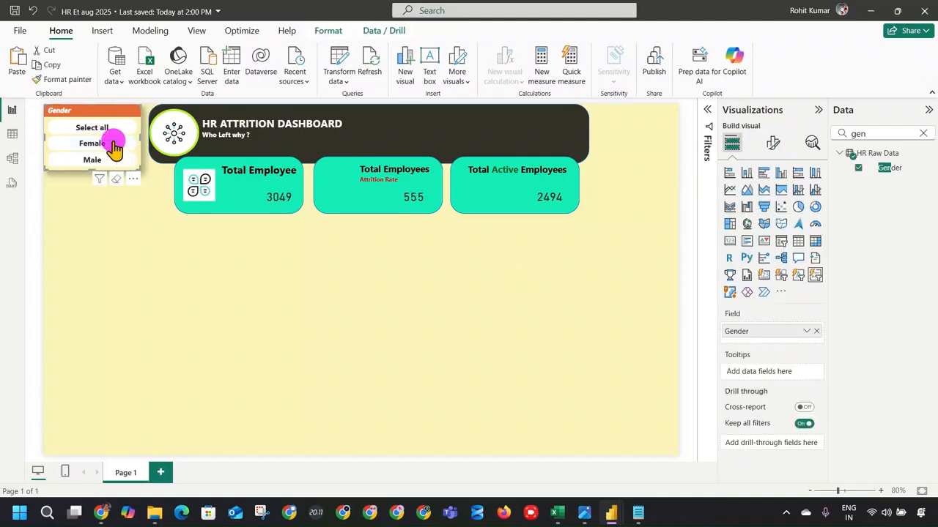
left_click(115, 143)
left_click(115, 144)
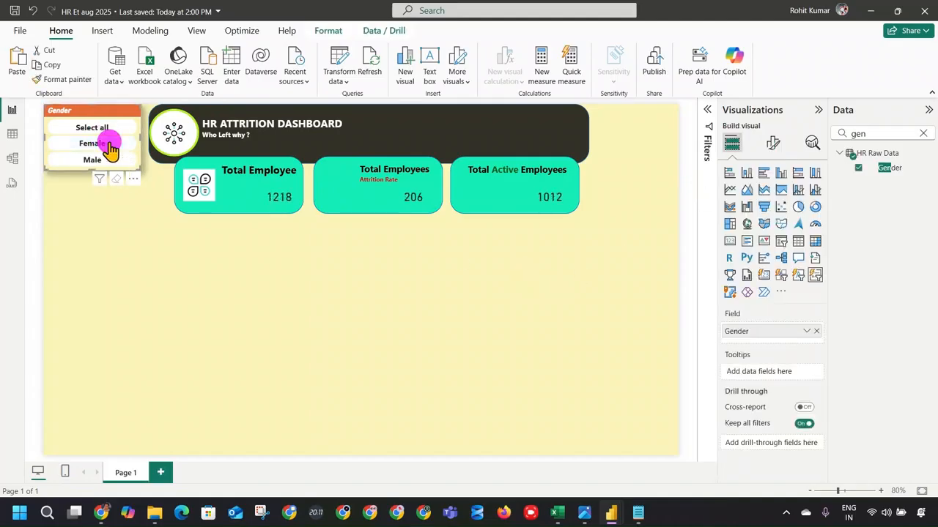
left_click(150, 232)
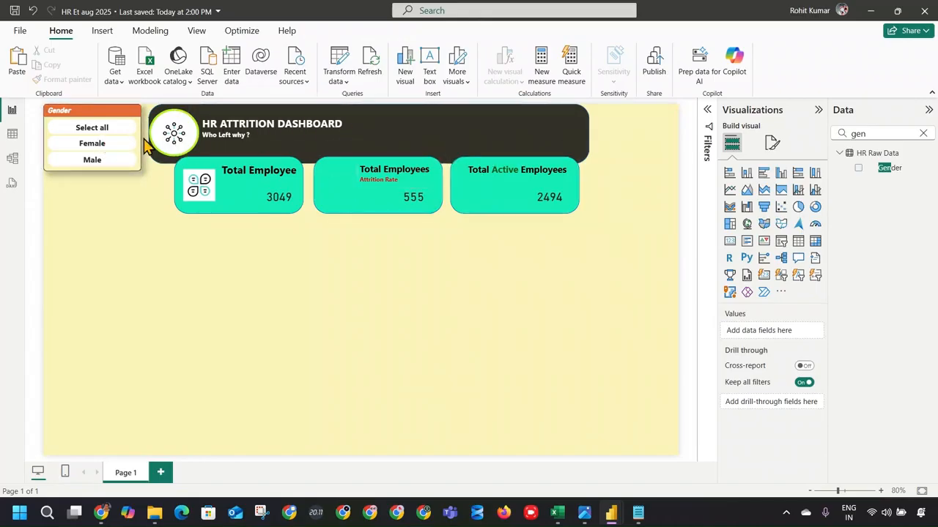
Duplicate the Gender slicer, place the copy over the dashboard header beside the title, and make it wider and shorter.
left_click(132, 117)
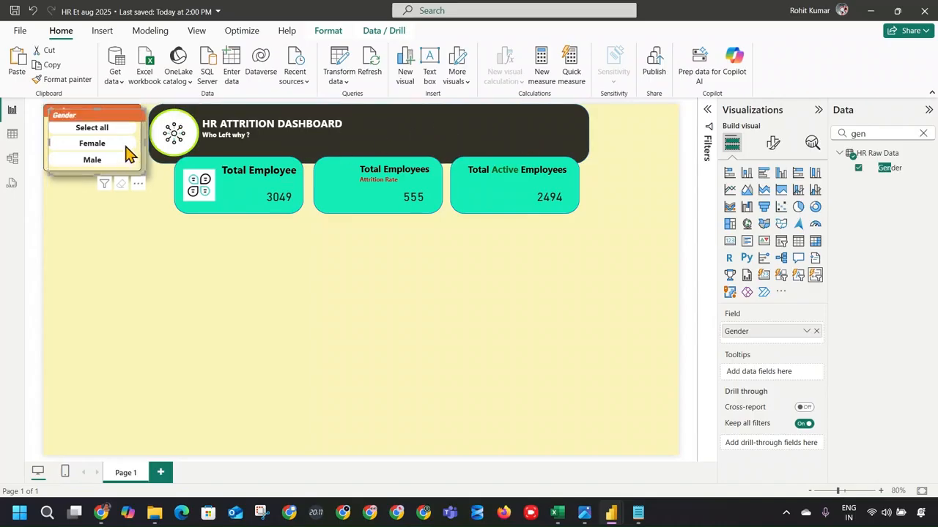
left_click_drag(119, 119, 470, 119)
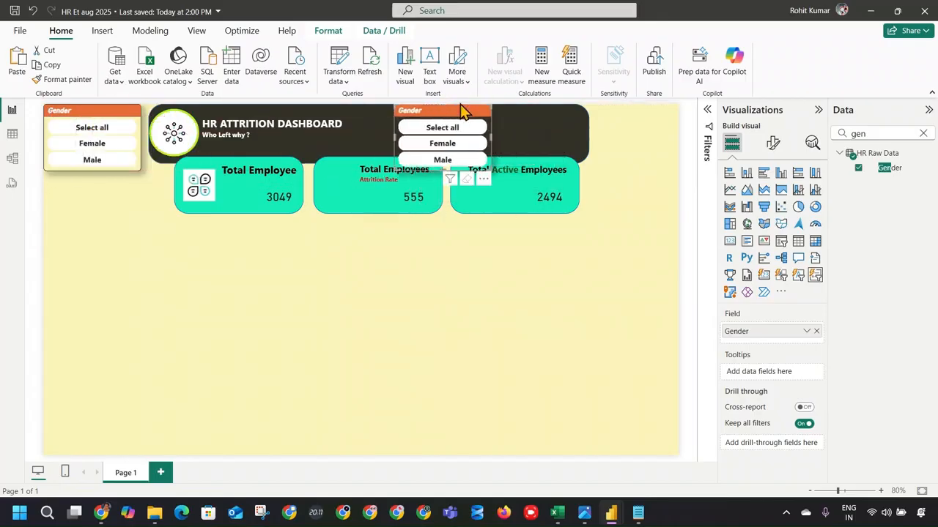
left_click_drag(488, 169, 569, 155)
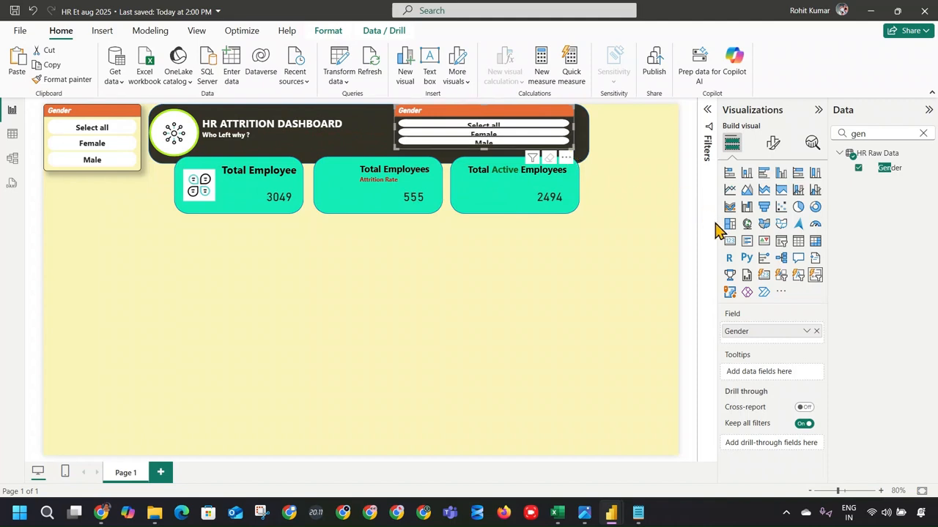
Try the Text slicer, Button slicer and Card visual types on the copied Gender slicer.
left_click(798, 276)
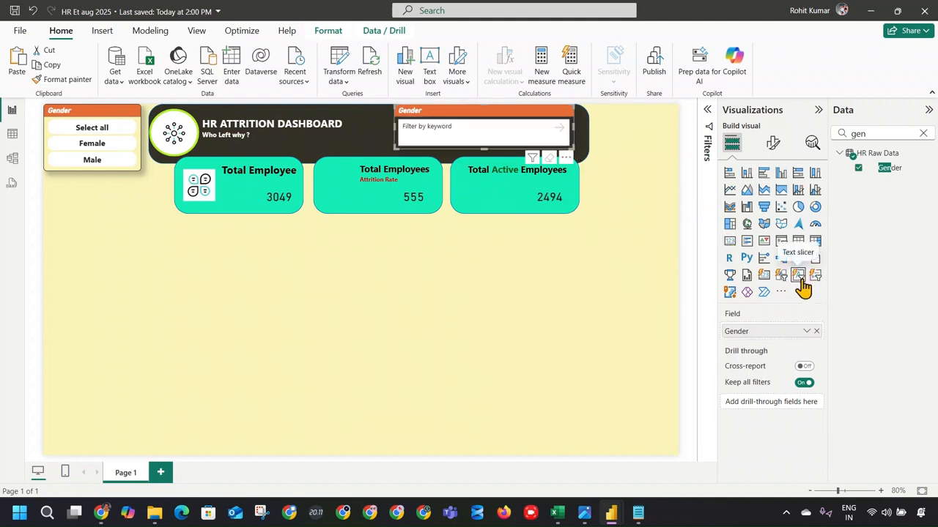
left_click(784, 283)
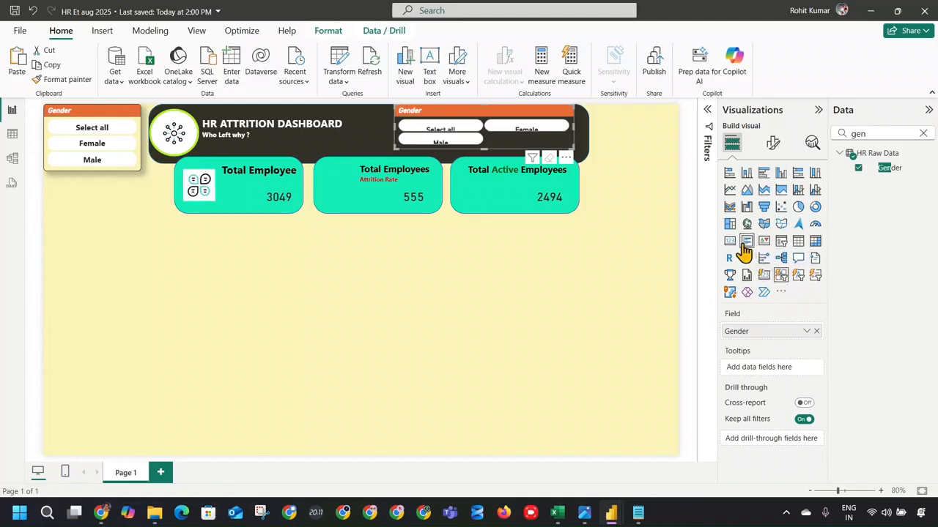
left_click(730, 243)
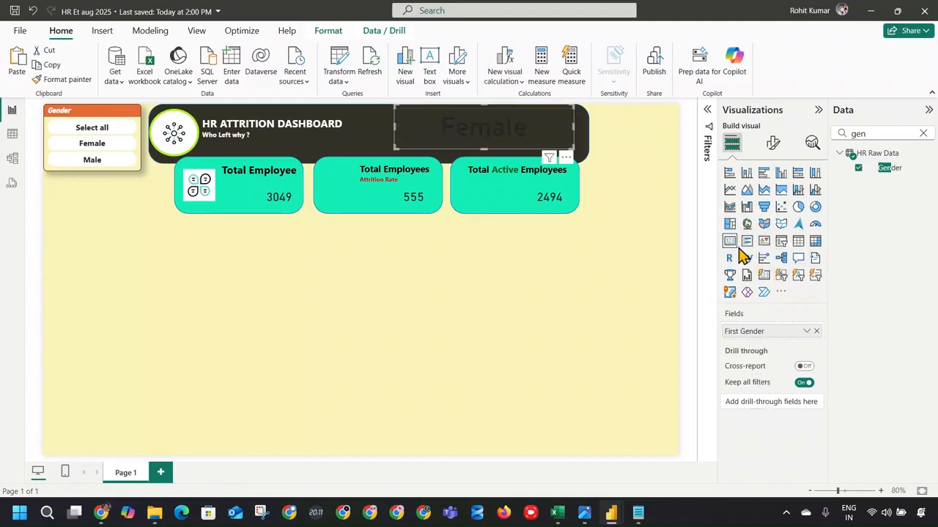
Change the copied visual to a standard Slicer and move it to the empty canvas area below the employee cards.
left_click(781, 242)
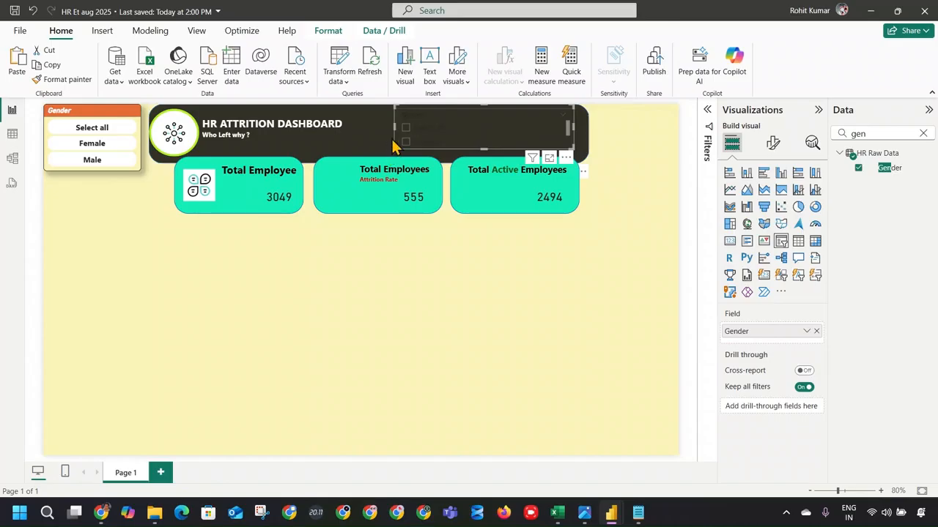
left_click_drag(523, 134, 449, 320)
Set the style of the new Gender slicer to Dropdown and check how its list opens.
left_click(773, 143)
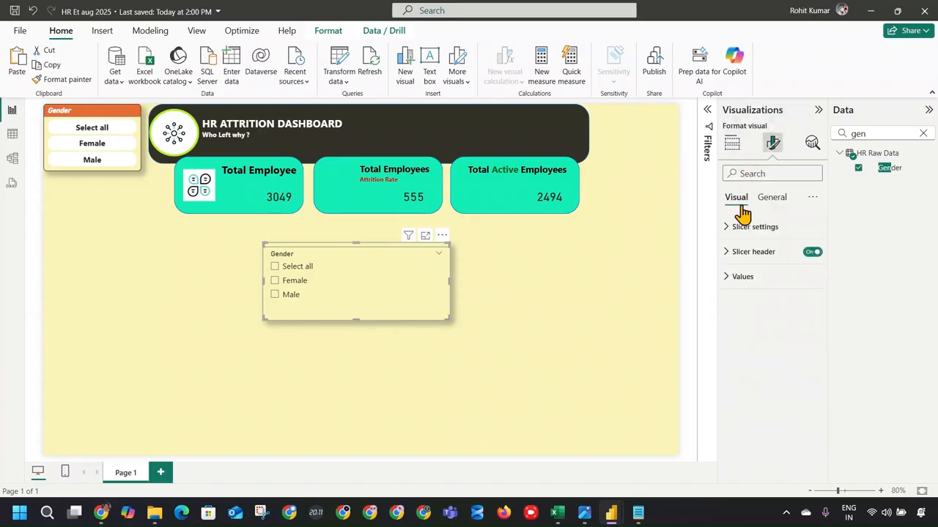
left_click(755, 226)
left_click(787, 288)
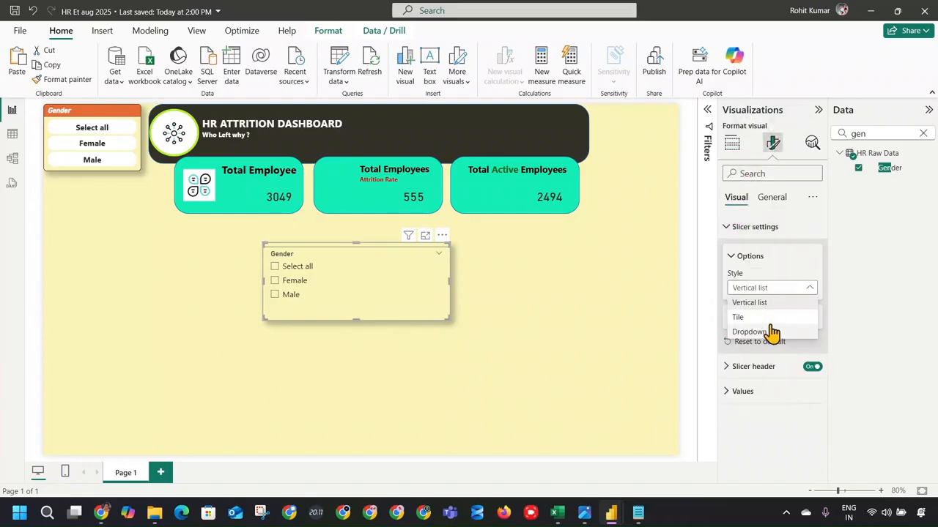
left_click(749, 331)
left_click(742, 320)
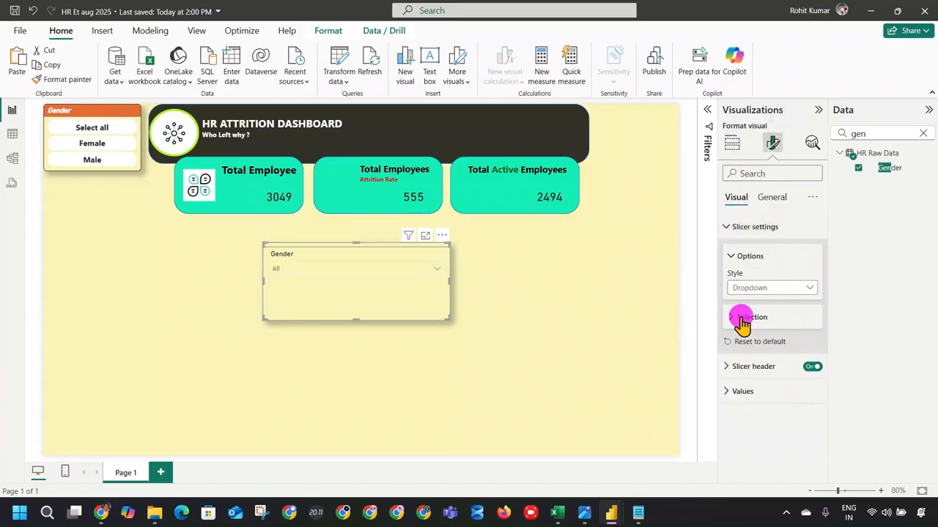
left_click(429, 272)
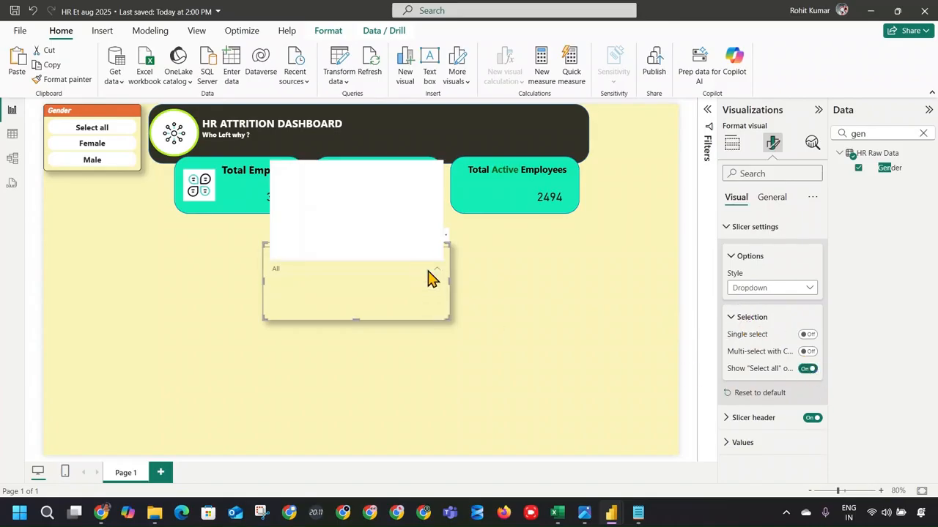
left_click(429, 273)
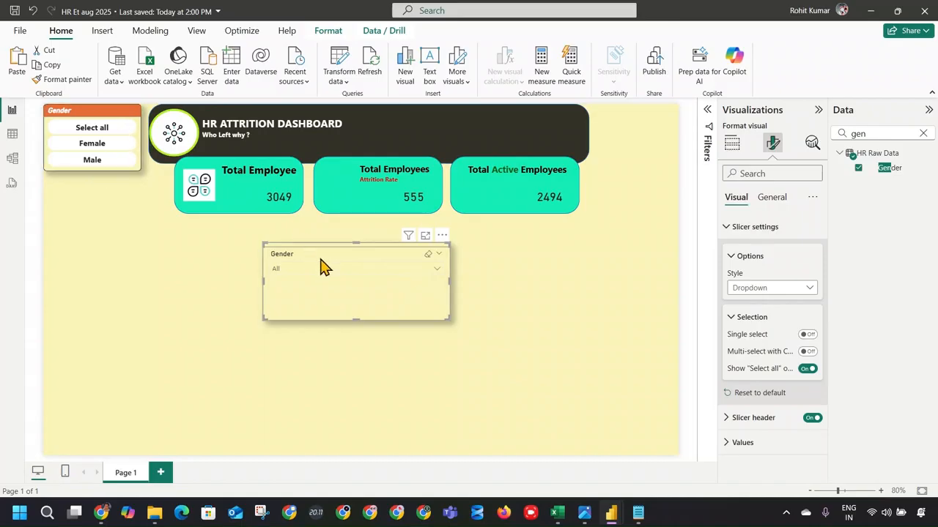
Replace Gender with the Department field in the dropdown slicer, checking the Excel dashboard for the filter it needs.
left_click(732, 143)
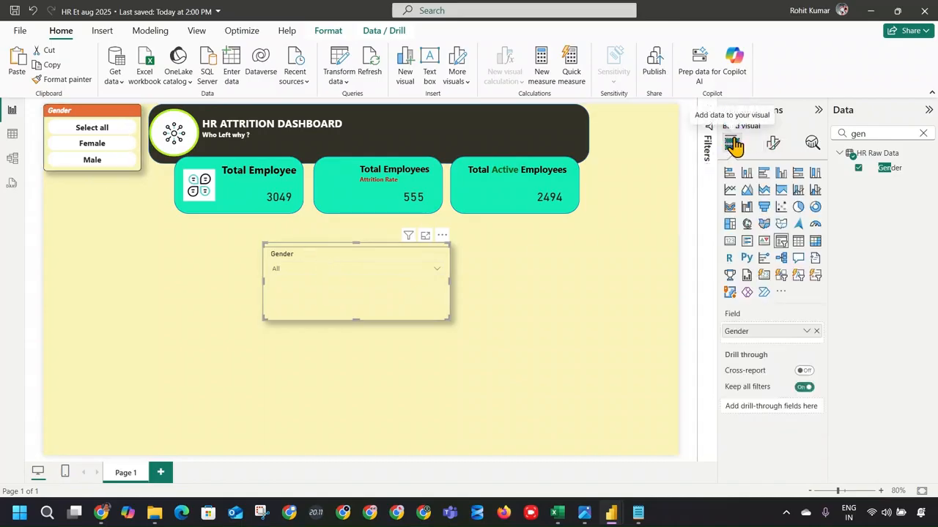
left_click(816, 331)
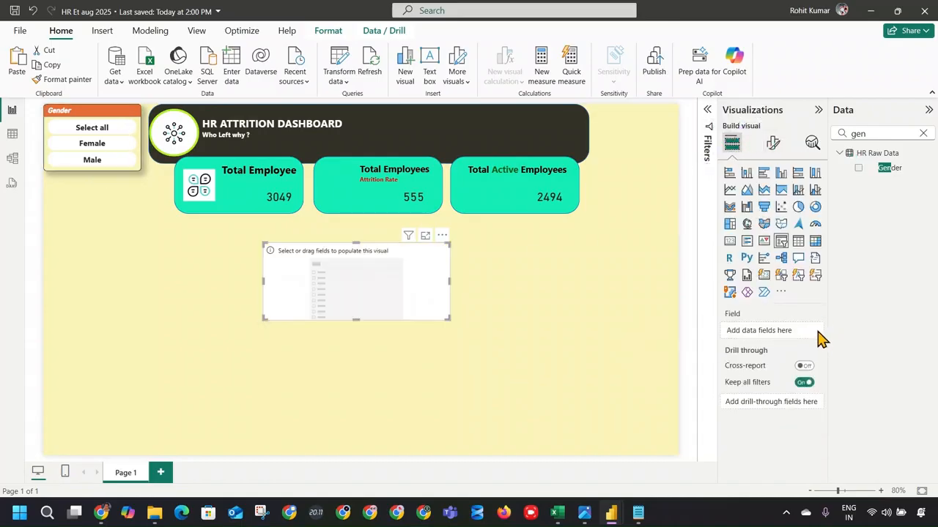
key("alt+Tab")
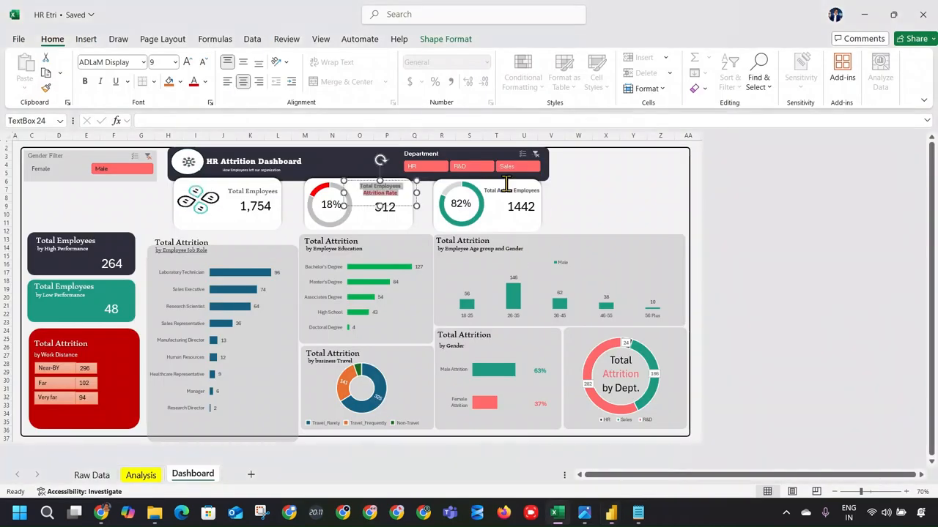
key("alt+Tab")
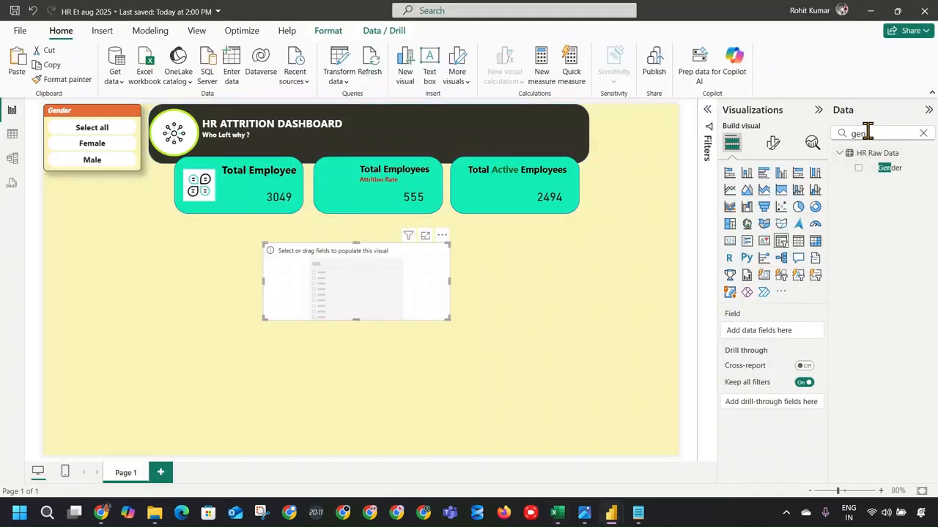
left_click(923, 133)
type("dep")
left_click(860, 168)
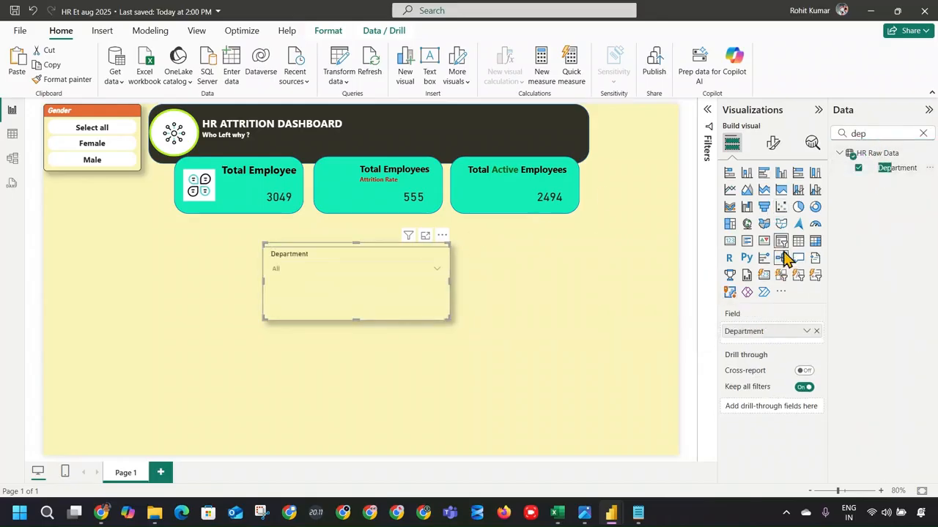
Try the Vertical list style on the Department slicer, and settle on the Tile style.
left_click(403, 270)
left_click(408, 280)
left_click(770, 143)
left_click(742, 227)
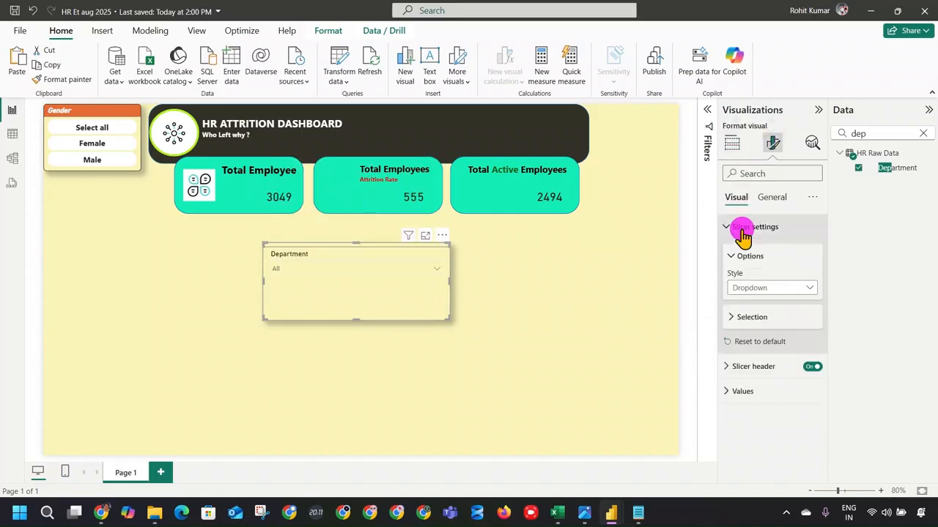
left_click(774, 288)
left_click(771, 303)
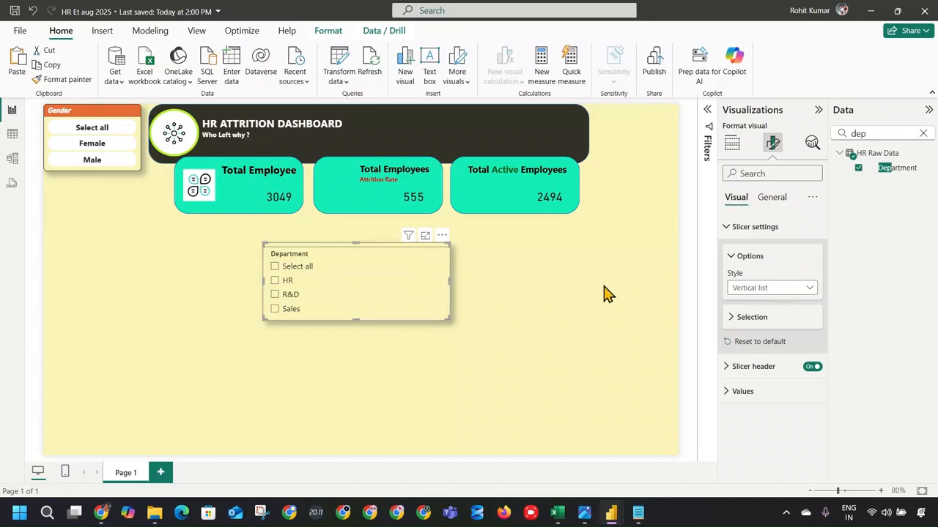
left_click(762, 287)
left_click(760, 316)
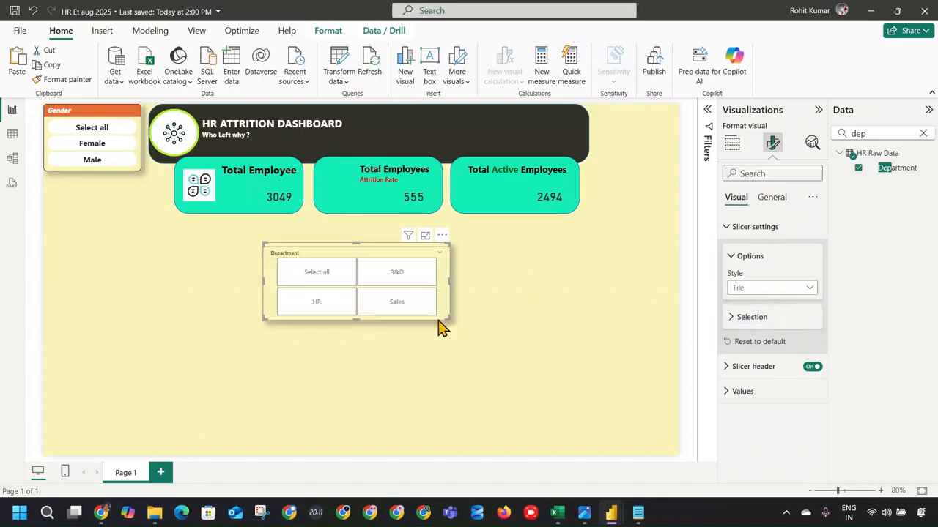
Resize the Department slicer so its tiles fit in one row and place it in the dark header banner beside the dashboard title.
left_click_drag(447, 316, 475, 274)
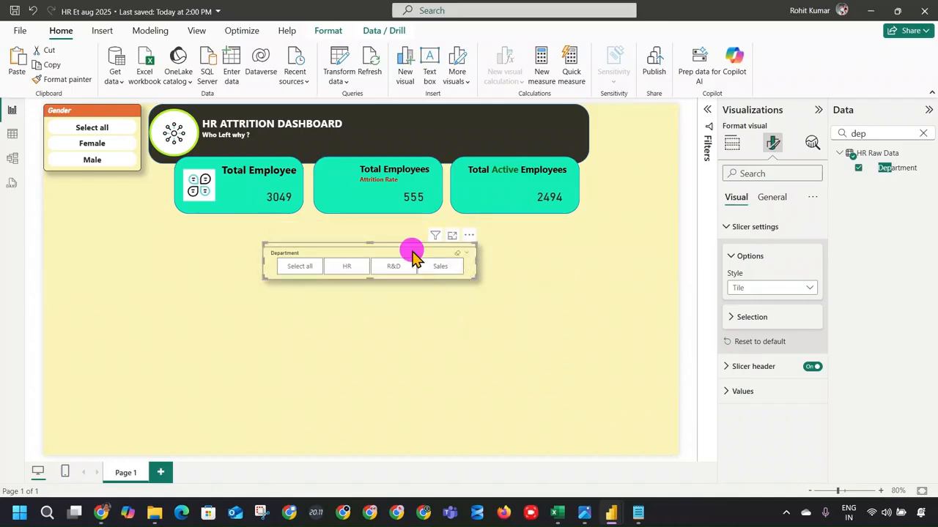
left_click_drag(412, 254, 518, 124)
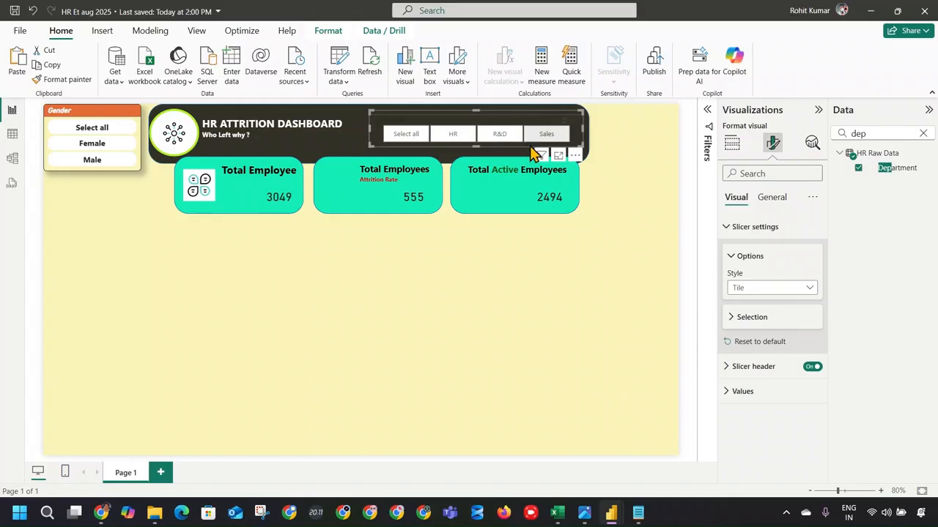
left_click(600, 310)
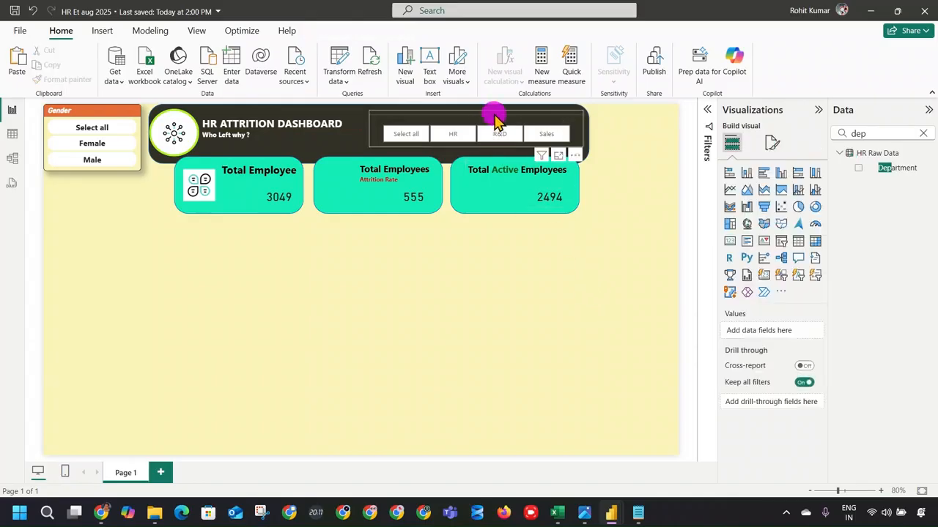
left_click_drag(496, 115, 495, 124)
left_click(598, 222)
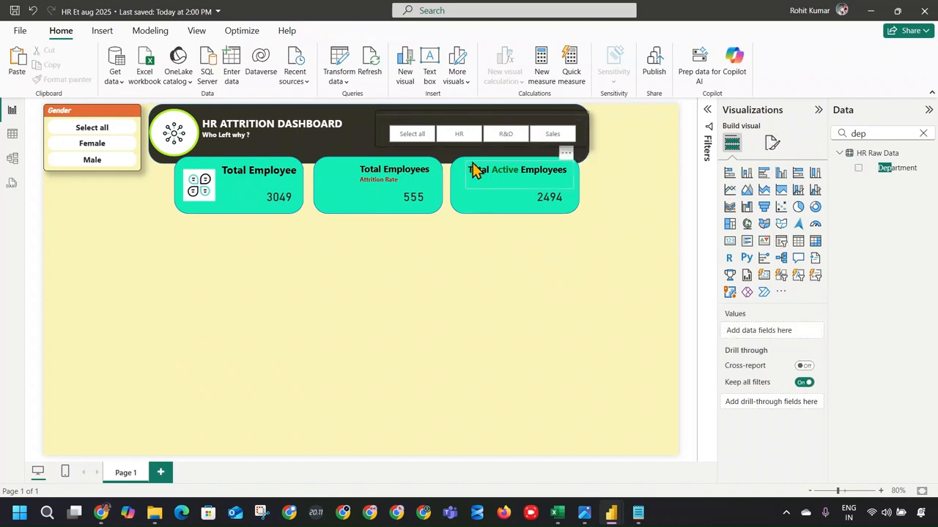
Test filtering the employee cards with the HR, R&D and Select all tiles, and clear the department selection.
left_click(466, 134)
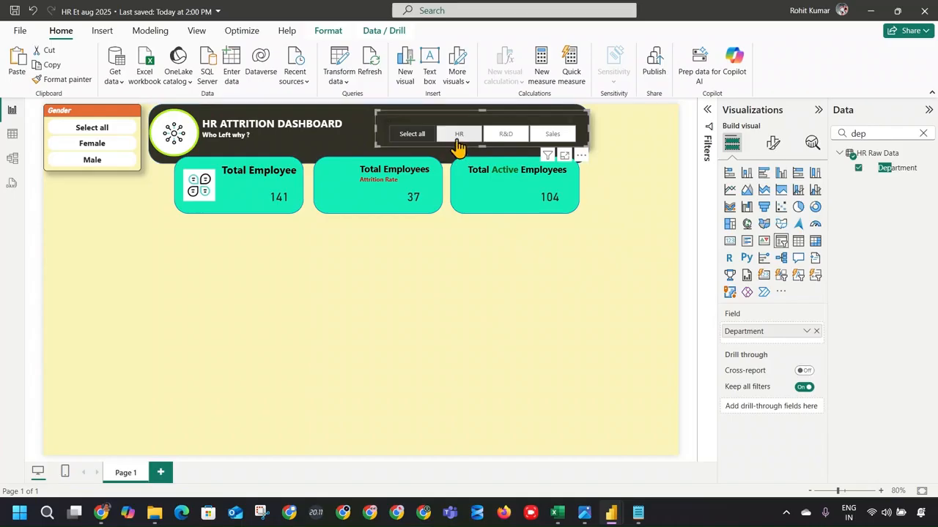
left_click(458, 134)
left_click(465, 132)
left_click(504, 134, "ctrl")
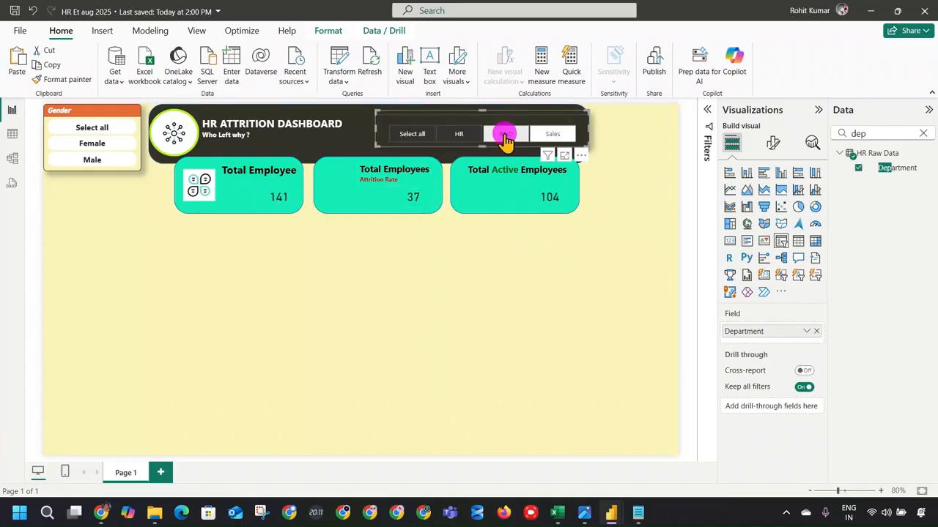
left_click(505, 136)
left_click(444, 133)
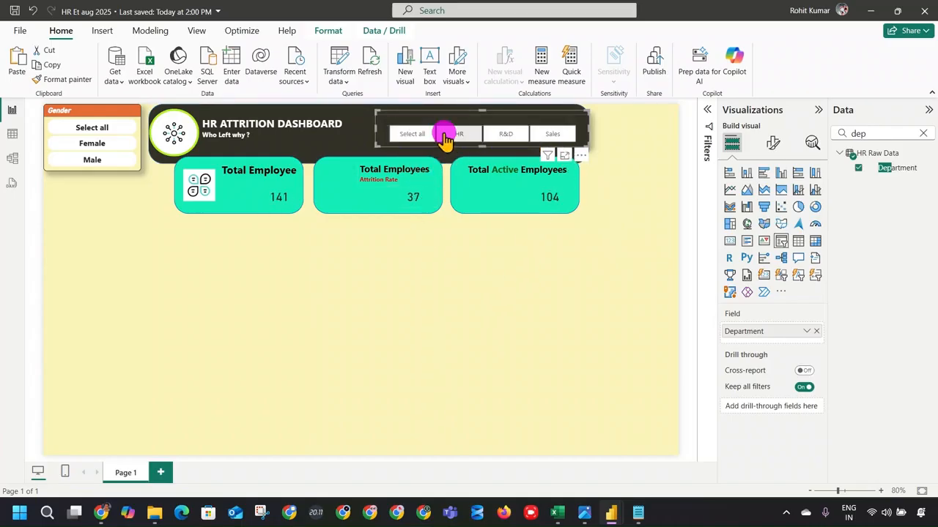
left_click(417, 136)
Test HR and R&D selections with the Department slicer on the empty lower canvas, and return it to the header banner with only R&D selected.
left_click_drag(439, 126, 396, 404)
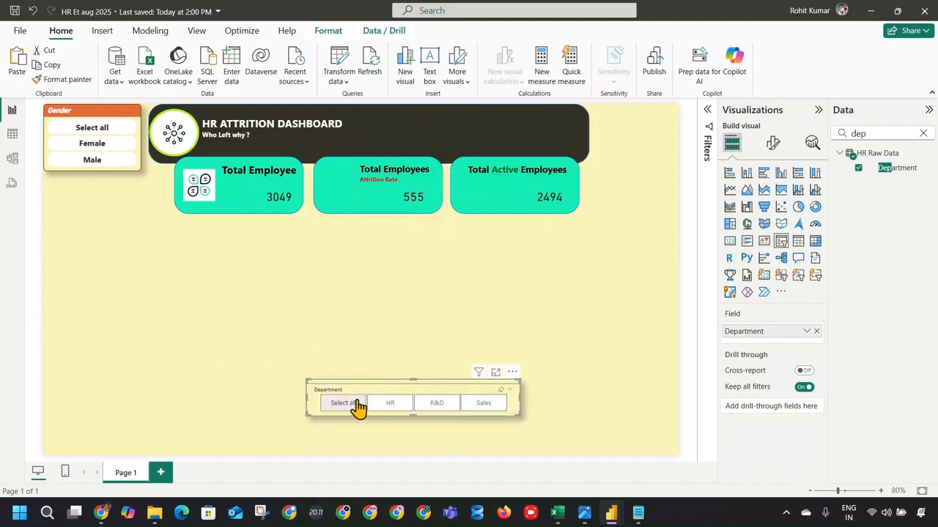
left_click(404, 408)
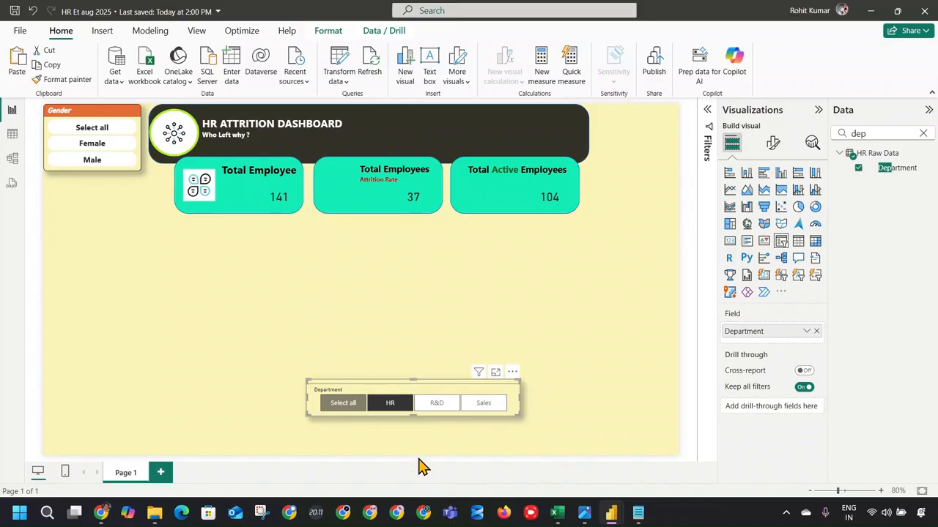
left_click(433, 407, "ctrl")
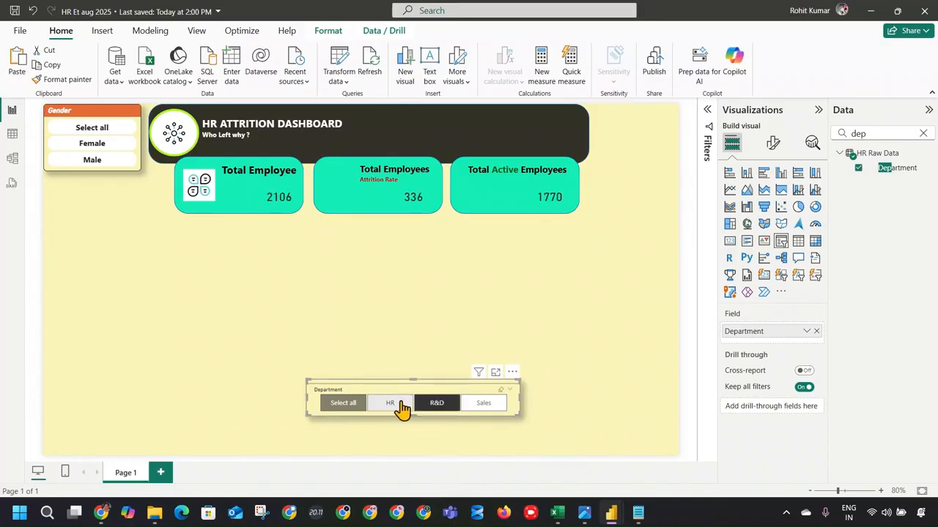
left_click(402, 409, "ctrl")
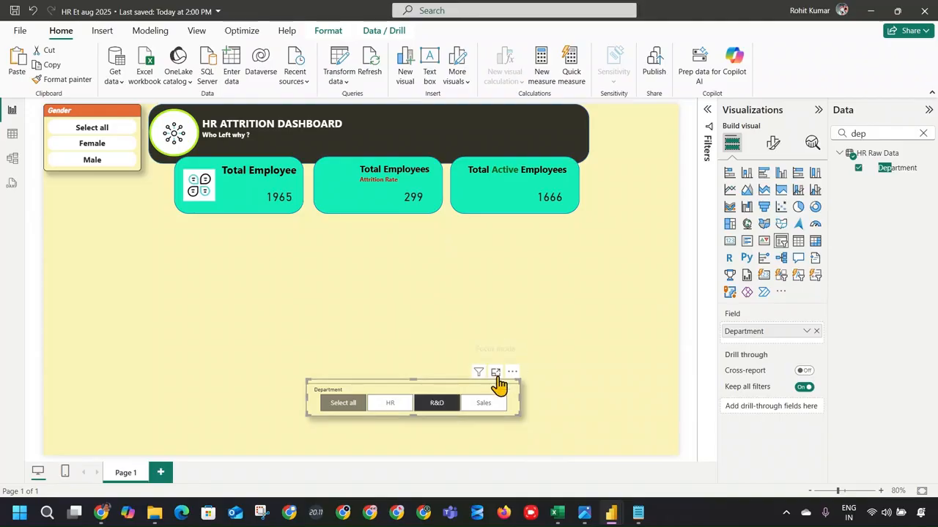
left_click_drag(466, 386, 521, 118)
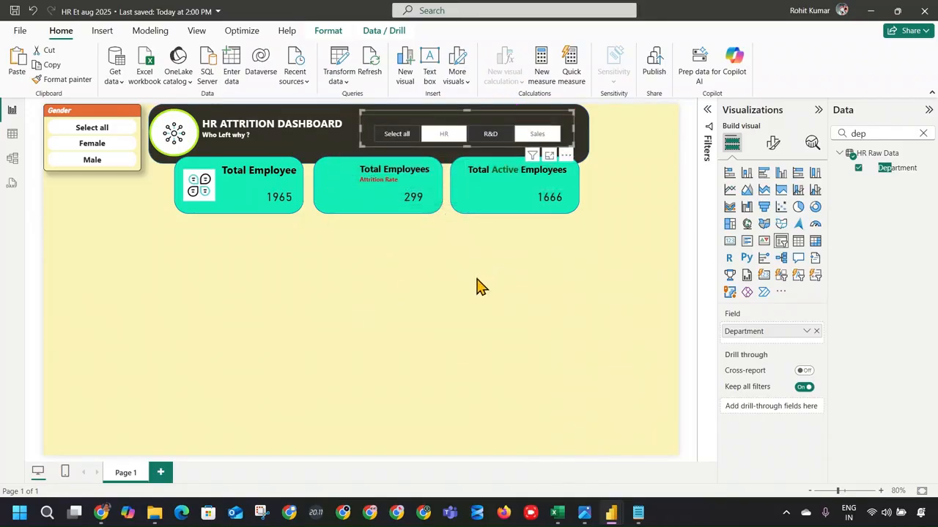
left_click(524, 293)
Set the font color of the Department slicer's header text to white.
left_click(520, 123)
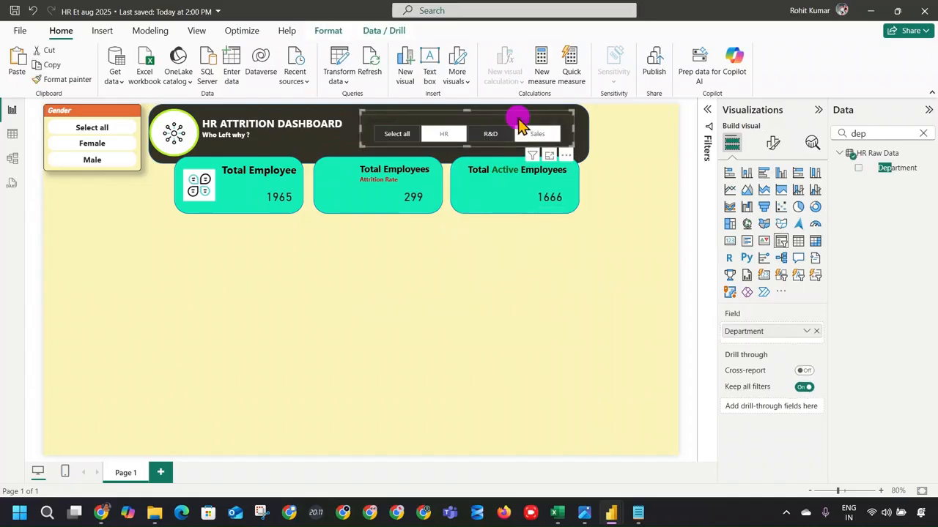
left_click(773, 143)
left_click(776, 252)
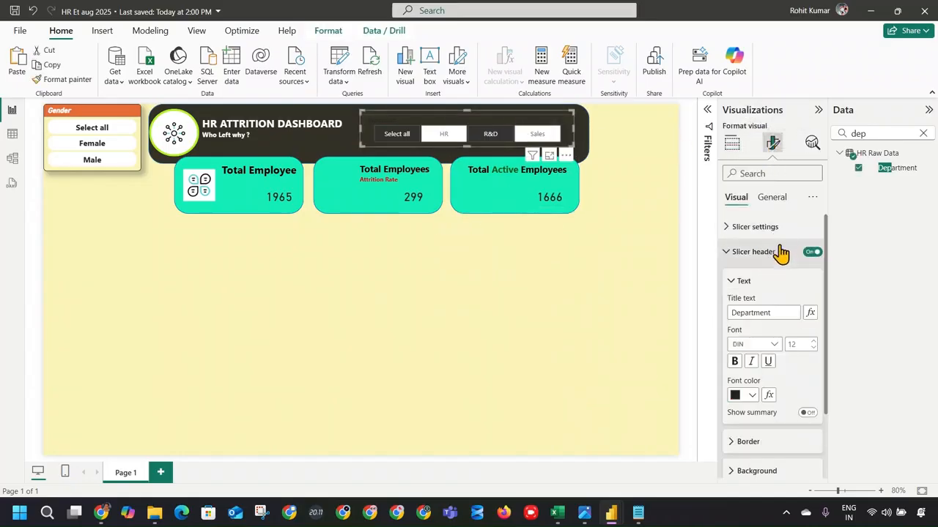
left_click(740, 396)
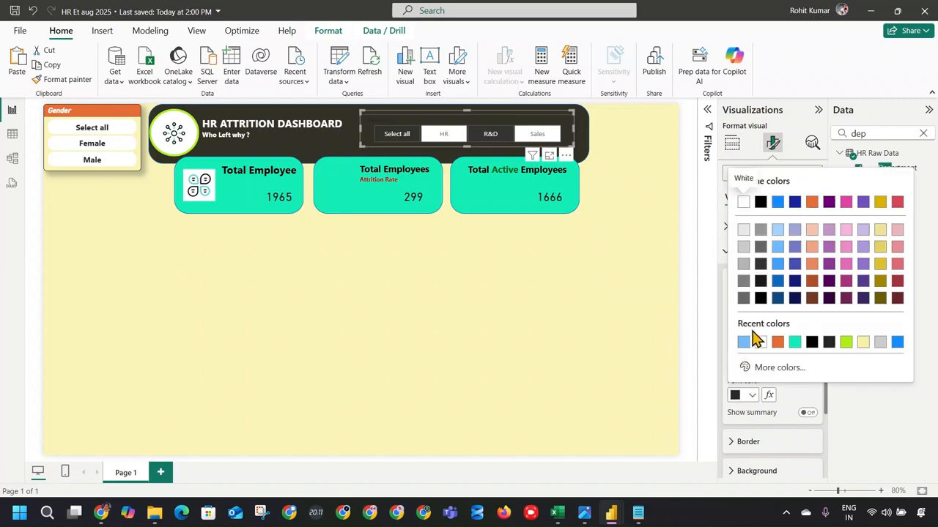
left_click(744, 341)
Make the Department slicer's header text bold and italic with font size 17.
left_click(737, 361)
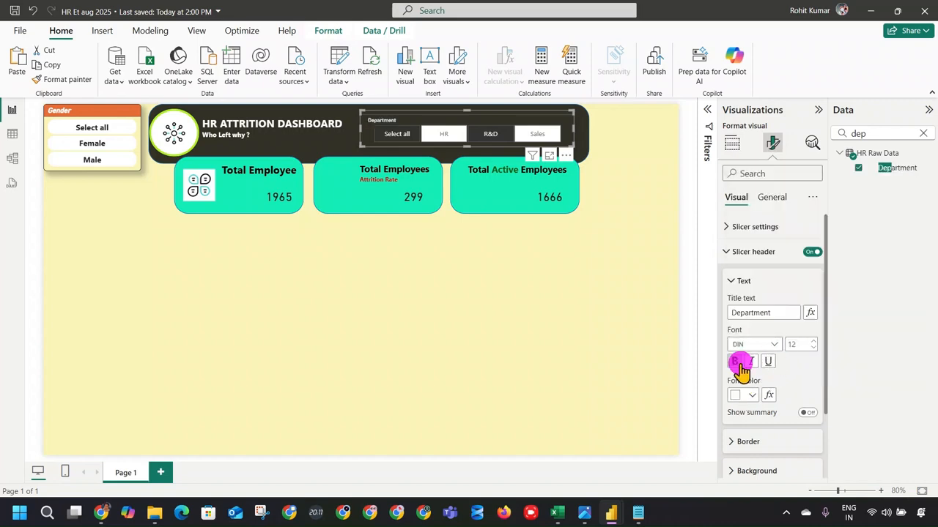
left_click(813, 342)
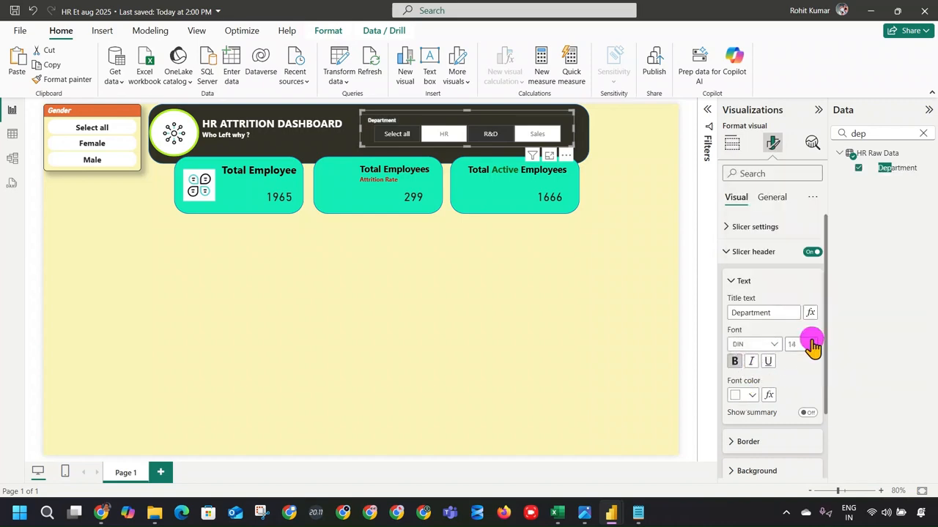
left_click(814, 341)
left_click(813, 342)
left_click(813, 341)
left_click(813, 342)
scroll(795, 372, "down", 3)
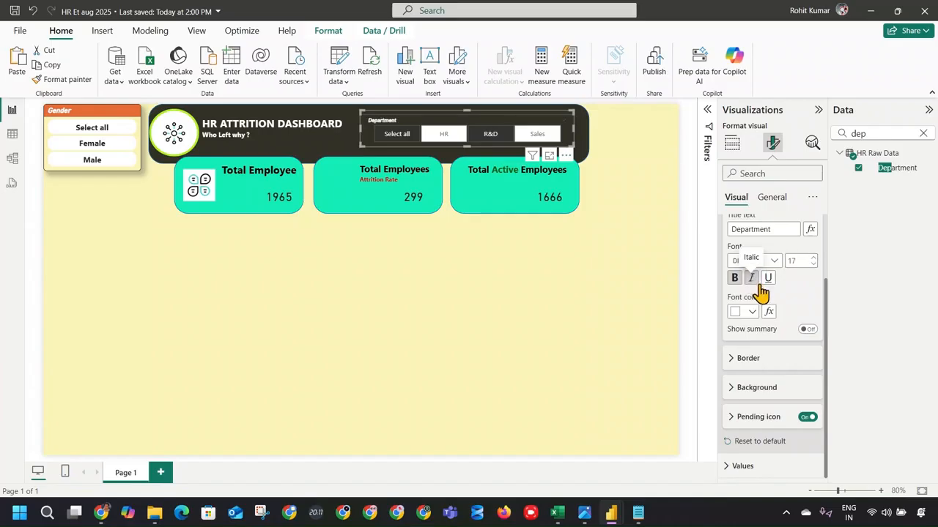
scroll(775, 295, "up", 2)
scroll(777, 263, "down", 2)
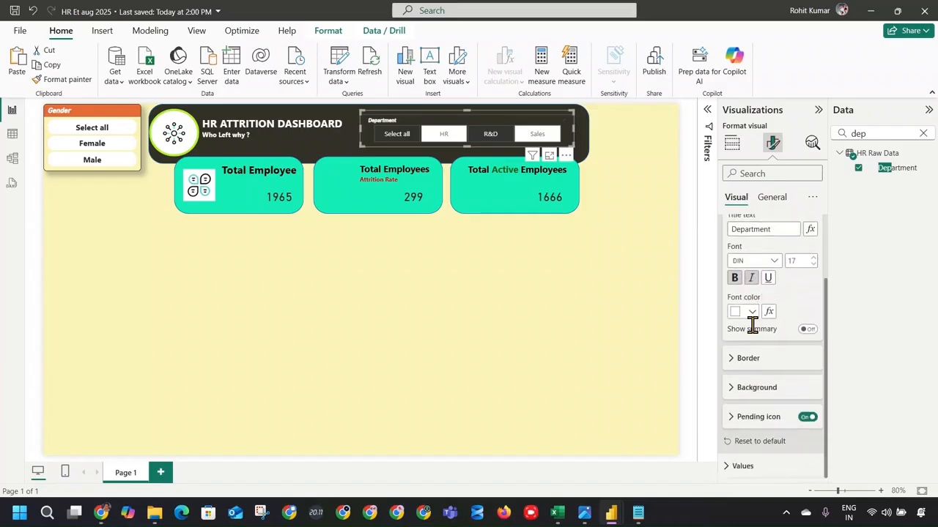
Set the Department slicer header's border color to white and its line width to 4.
left_click(758, 359)
scroll(799, 351, "down", 4)
scroll(775, 355, "down", 1)
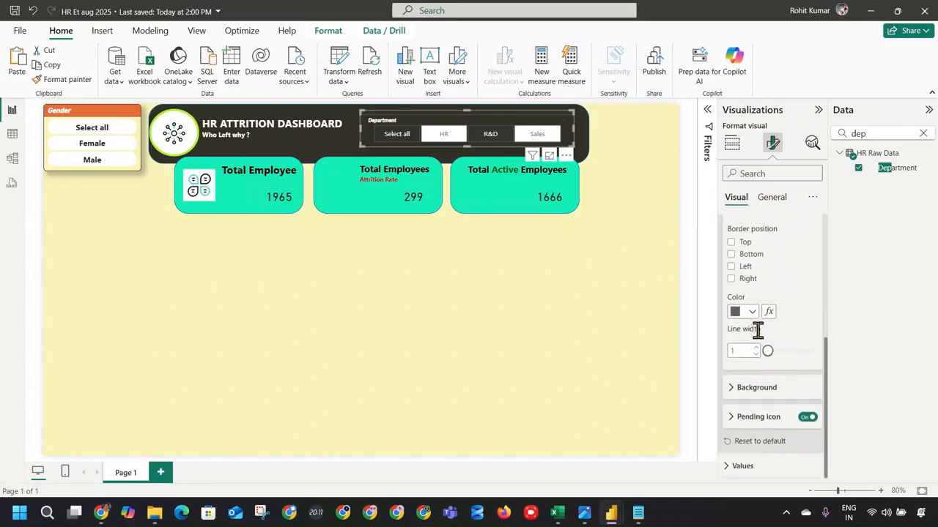
left_click(752, 313)
left_click(744, 260)
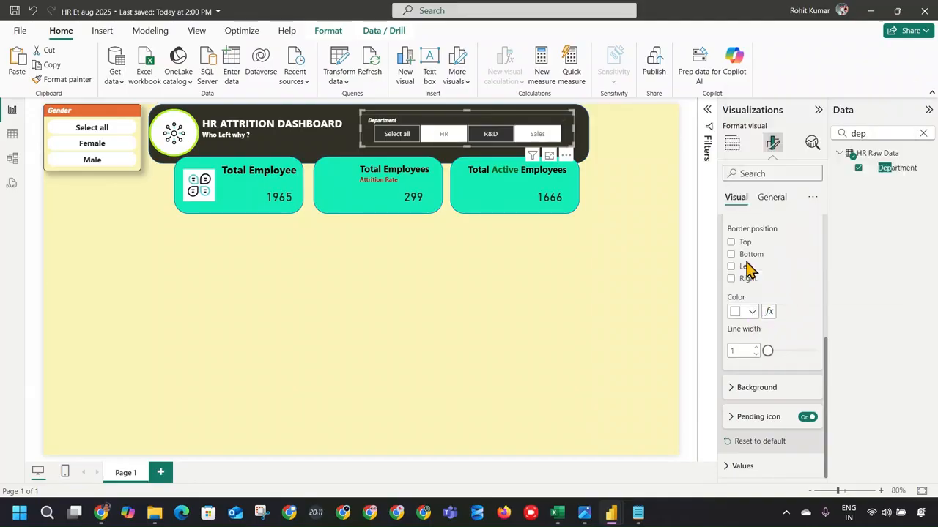
mouse_move(768, 357)
left_mouse_down()
mouse_move(795, 356)
mouse_move(782, 353)
left_mouse_up()
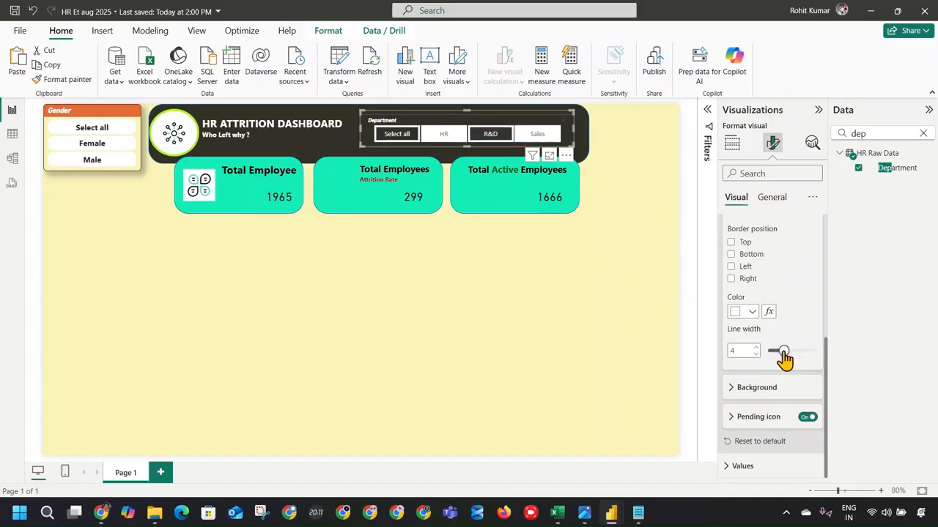
left_click(782, 353)
Try white and light blue as background colors for the Department slicer header.
left_click(738, 392)
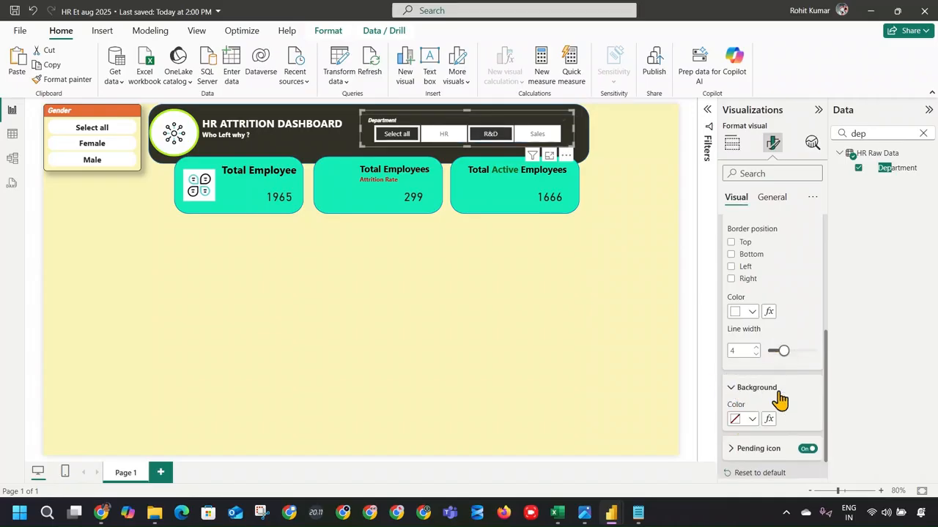
left_click(739, 386)
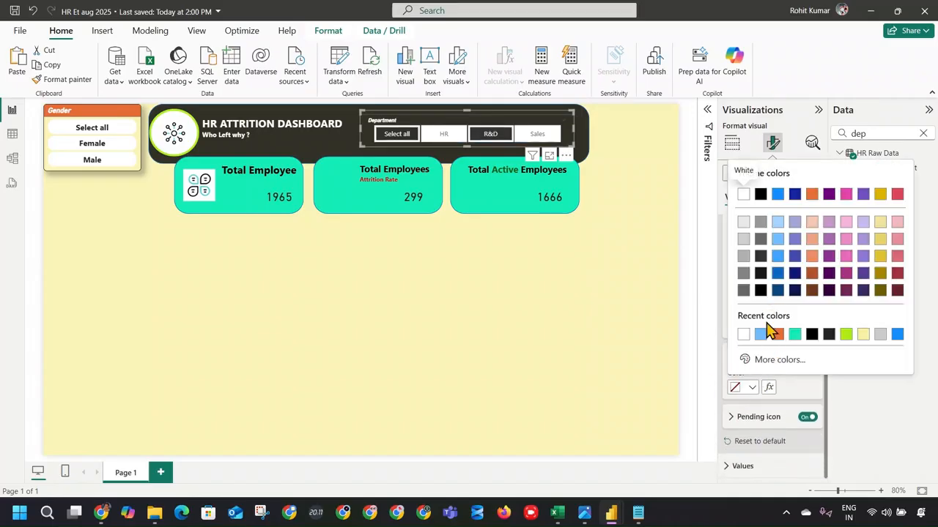
left_click(743, 334)
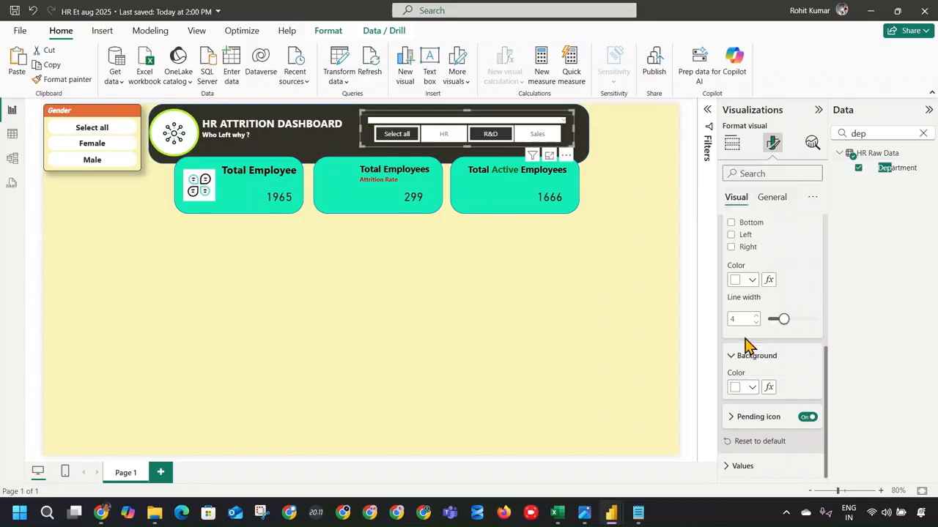
left_click(752, 387)
left_click(760, 334)
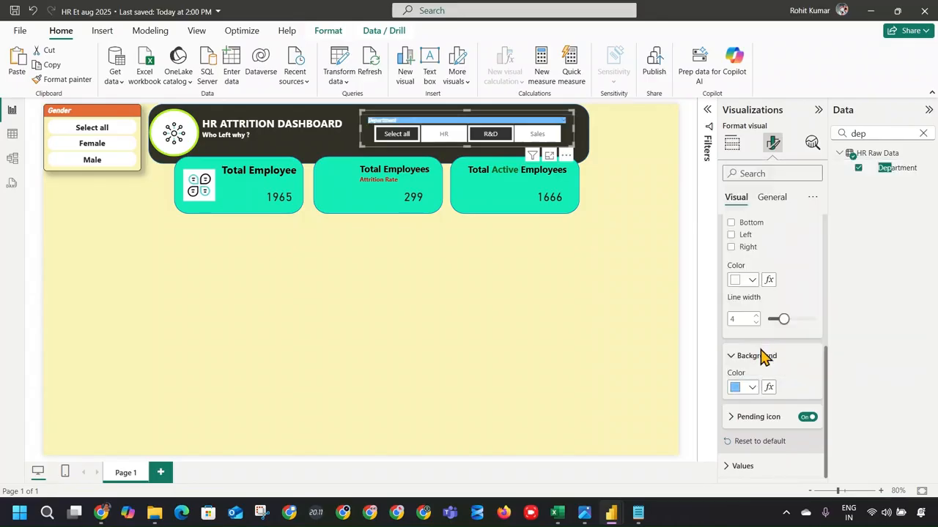
left_click(755, 388)
left_click(744, 195)
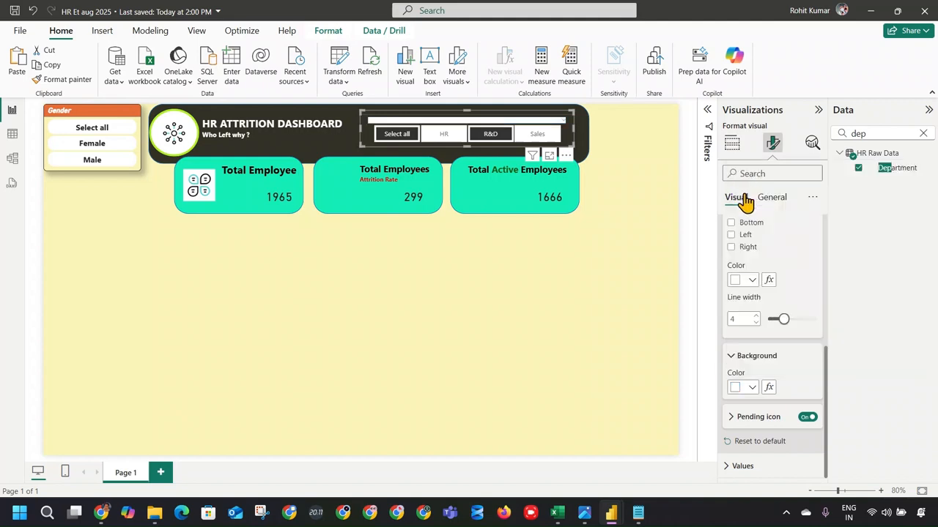
Set the Department slicer header's background color to black and deselect the slicer.
left_click(747, 386)
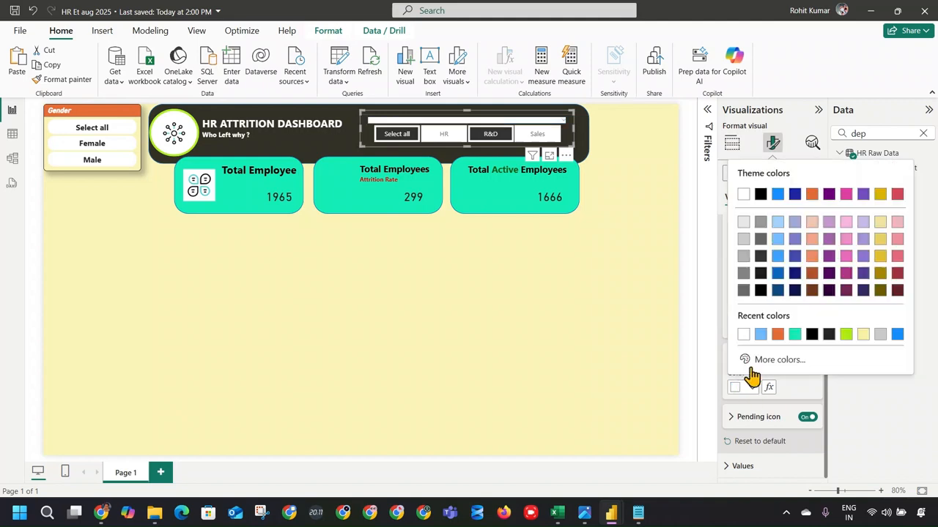
left_click(760, 299)
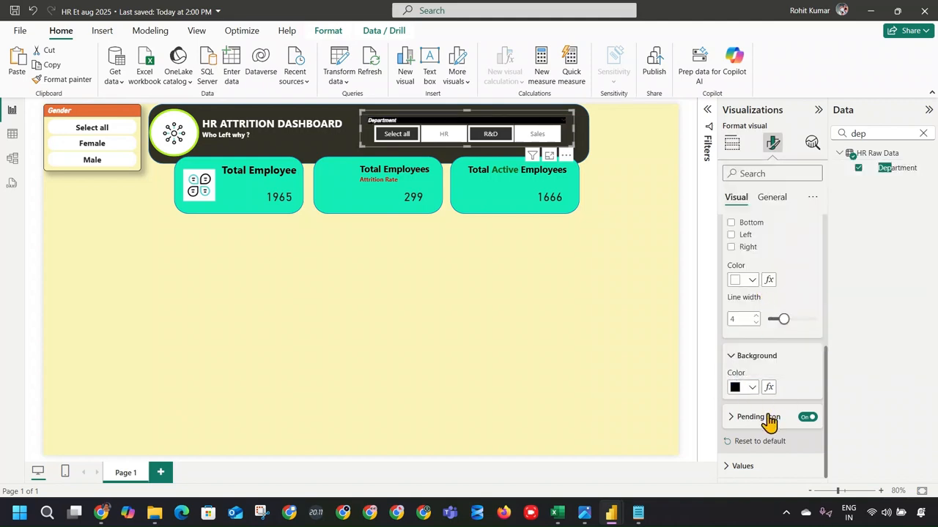
left_click(810, 417)
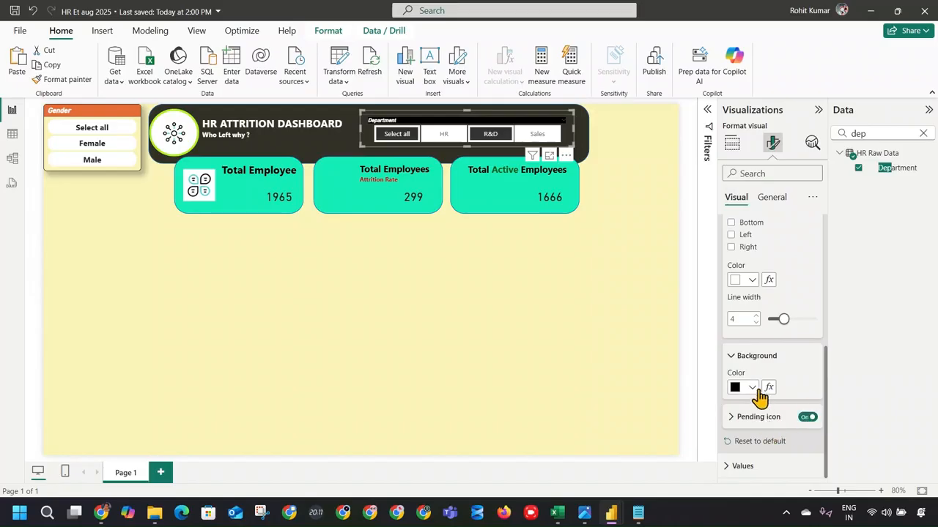
left_click(740, 466)
scroll(778, 346, "down", 1)
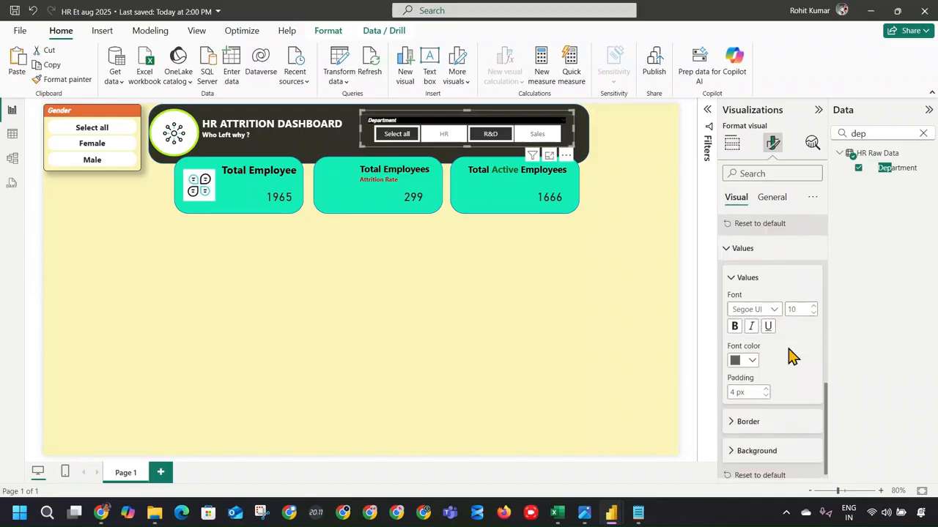
left_click(645, 319)
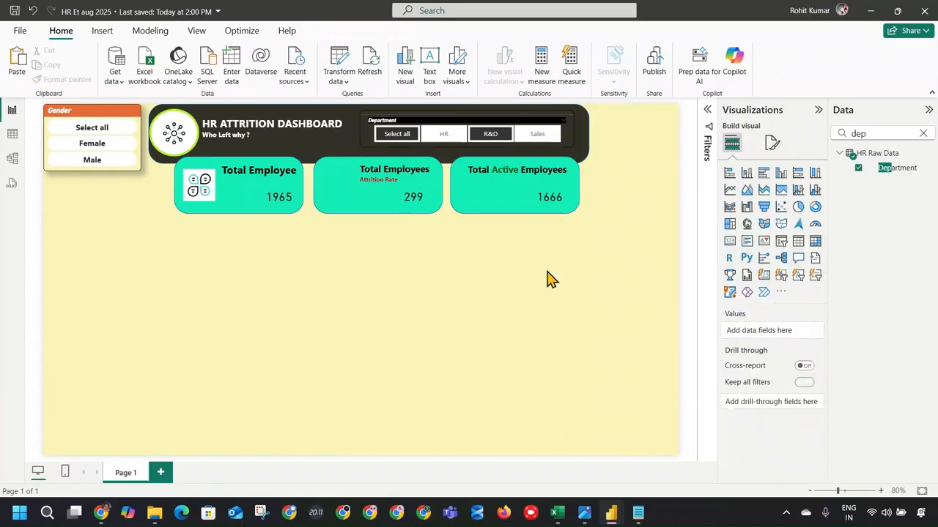
Clear the R&D selection in the Department slicer.
left_click(545, 120)
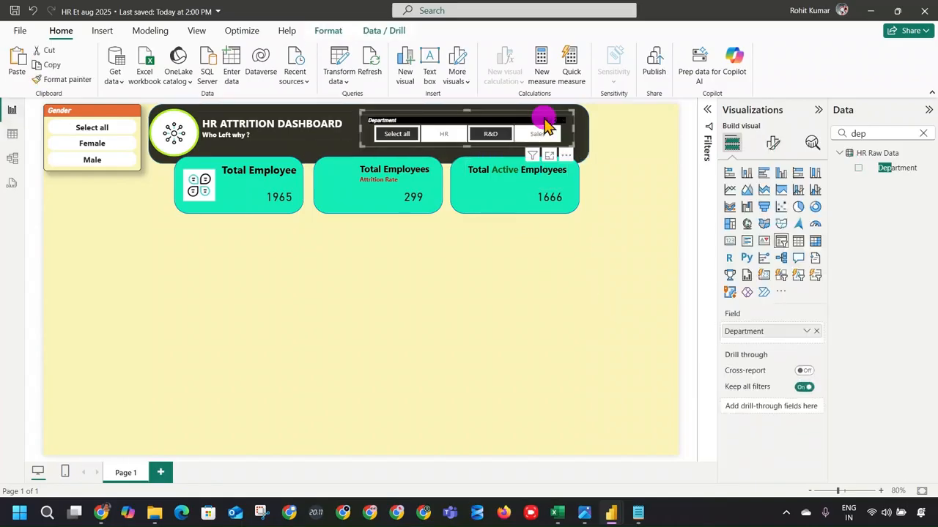
left_click(502, 136)
left_click(543, 299)
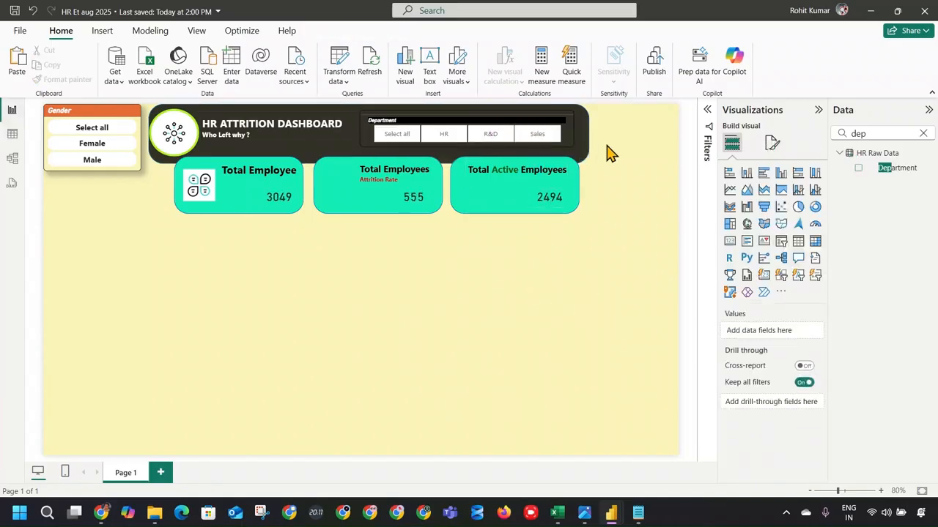
Duplicate the dark header banner, place the copy below the Gender slicer at the page's edge, and shrink it to card width.
left_click(481, 110)
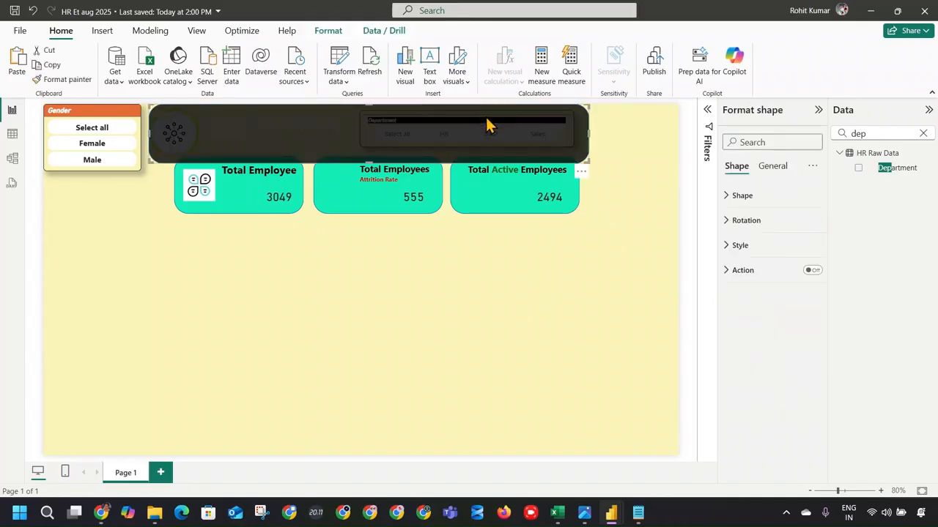
left_click(601, 258)
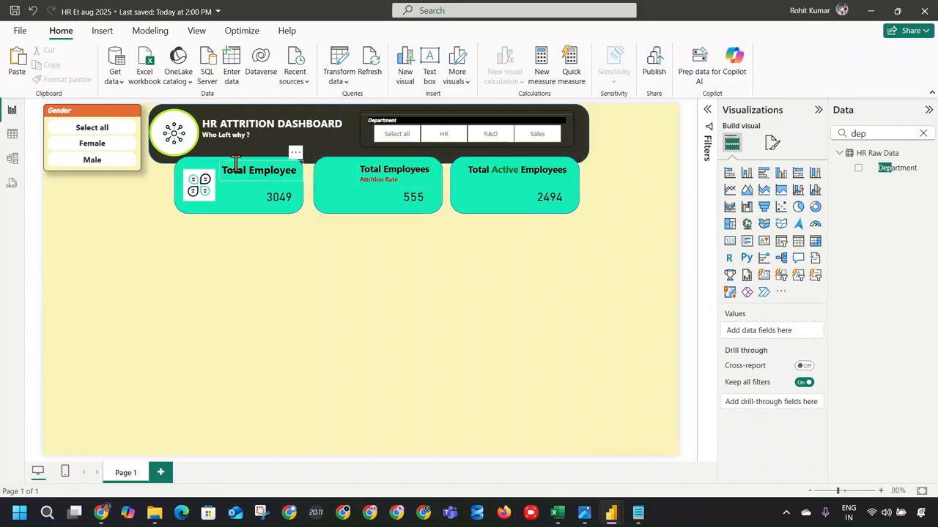
left_click(159, 164)
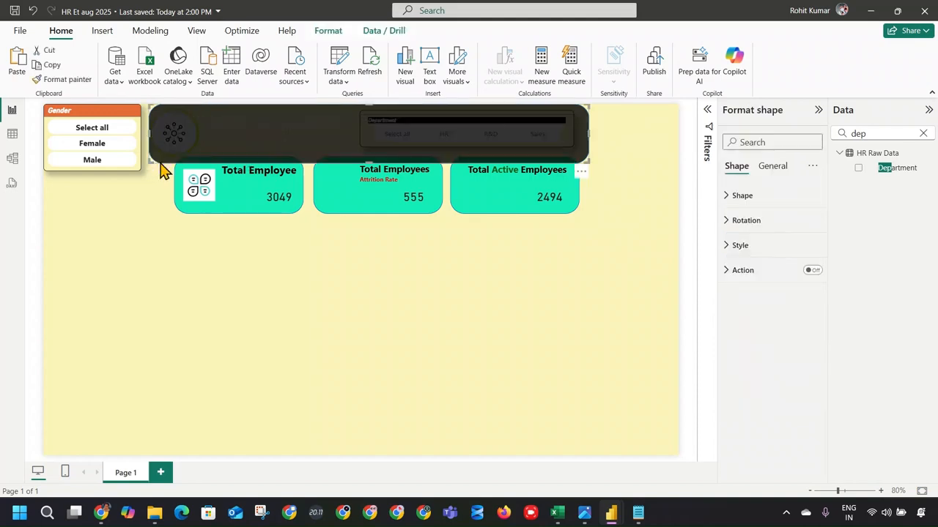
left_click(134, 310)
key("ctrl+v")
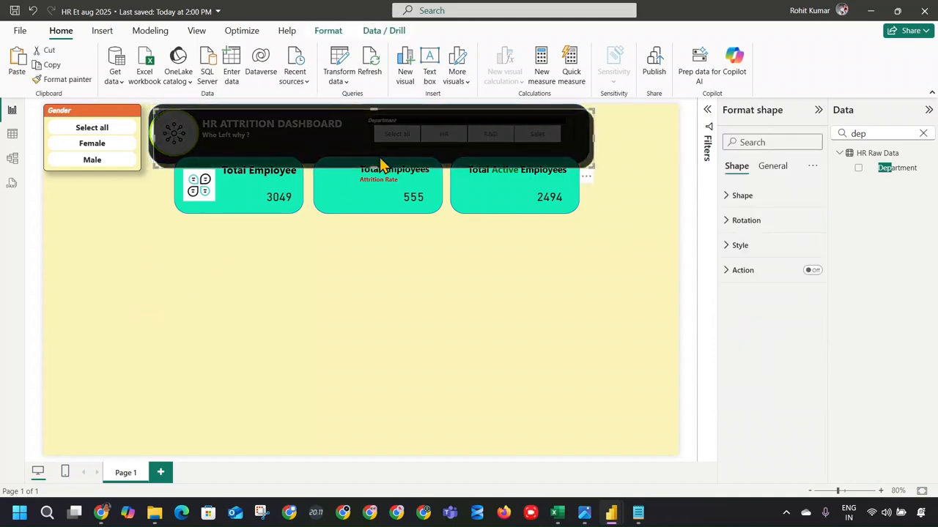
left_click_drag(347, 150, 316, 268)
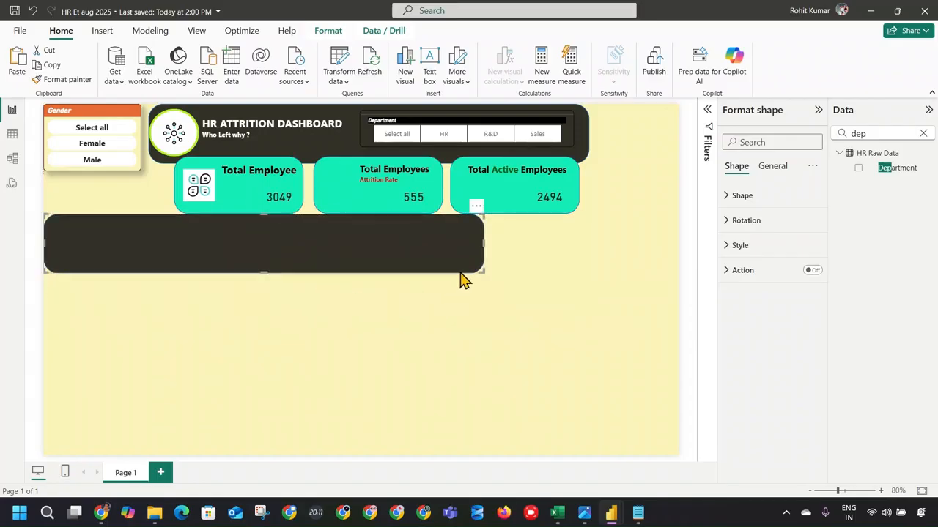
left_click_drag(480, 272, 180, 278)
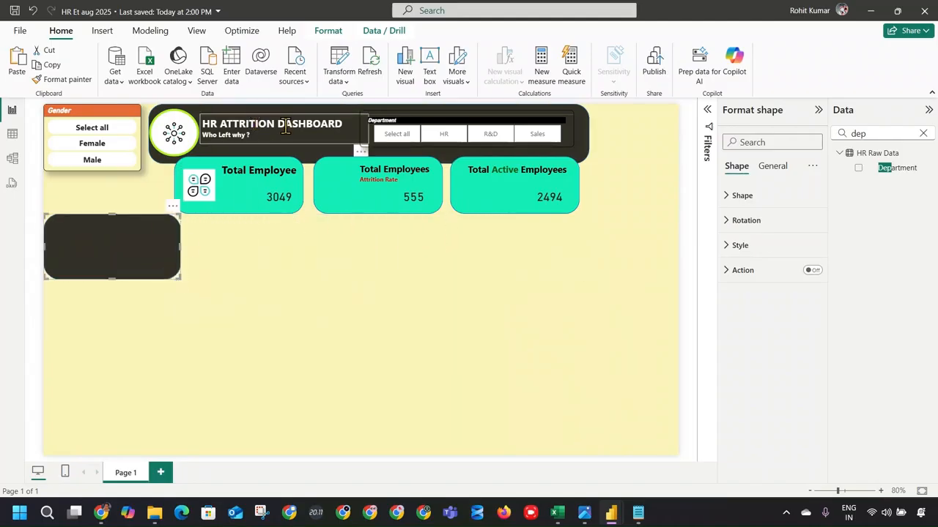
Duplicate the "Total Employee" text box and place the copy on the new dark card shape.
left_click(262, 169)
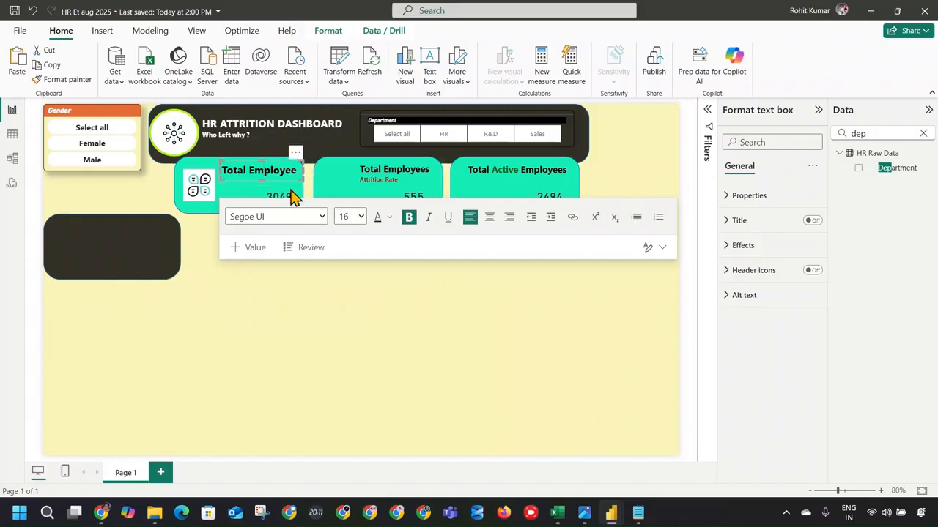
left_click(121, 244)
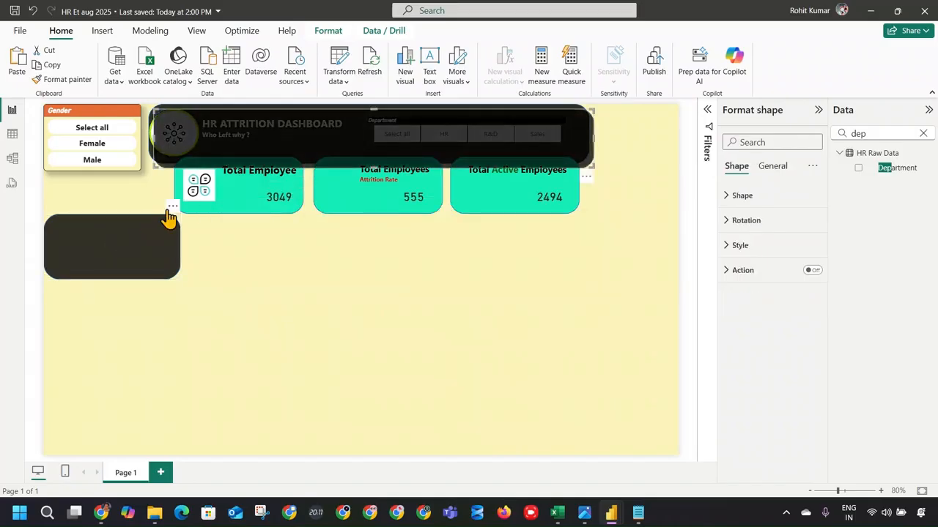
left_click(291, 173)
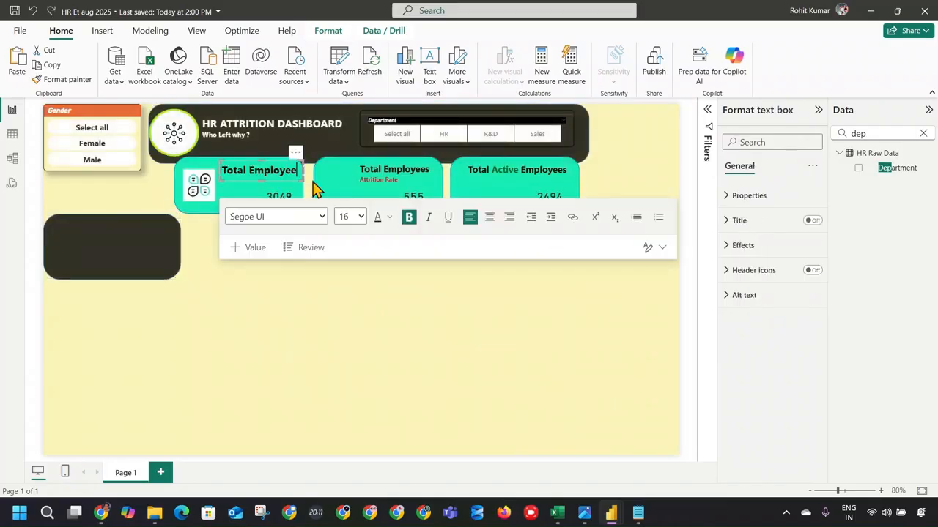
left_click(295, 153)
left_click(292, 295)
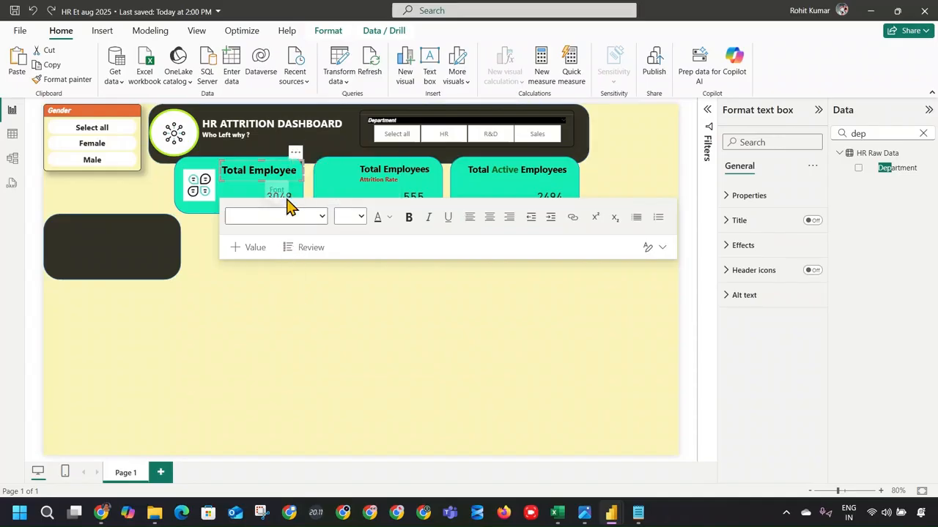
left_click(146, 238)
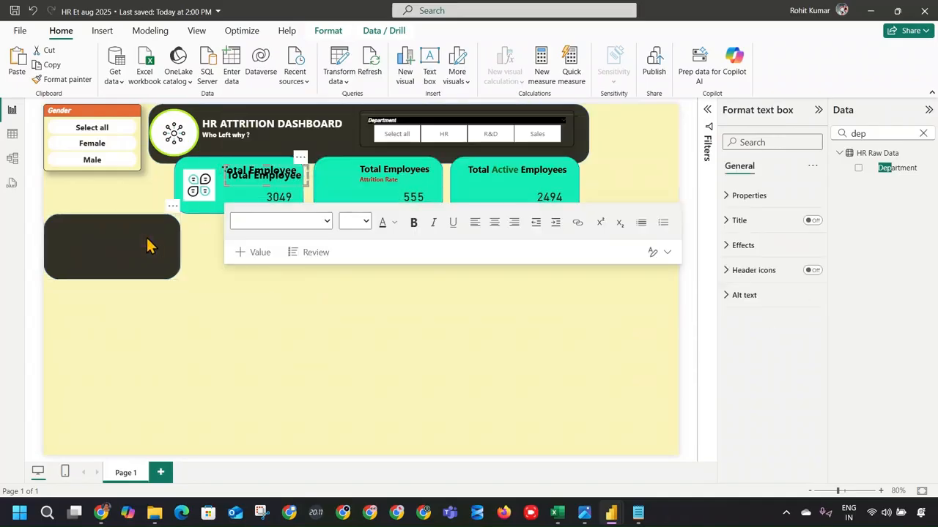
left_click(299, 159)
left_click_drag(299, 159, 130, 217)
Change the font color of the duplicated "Total Employee" text on the dark card to white.
double_click(122, 228)
triple_click(122, 229)
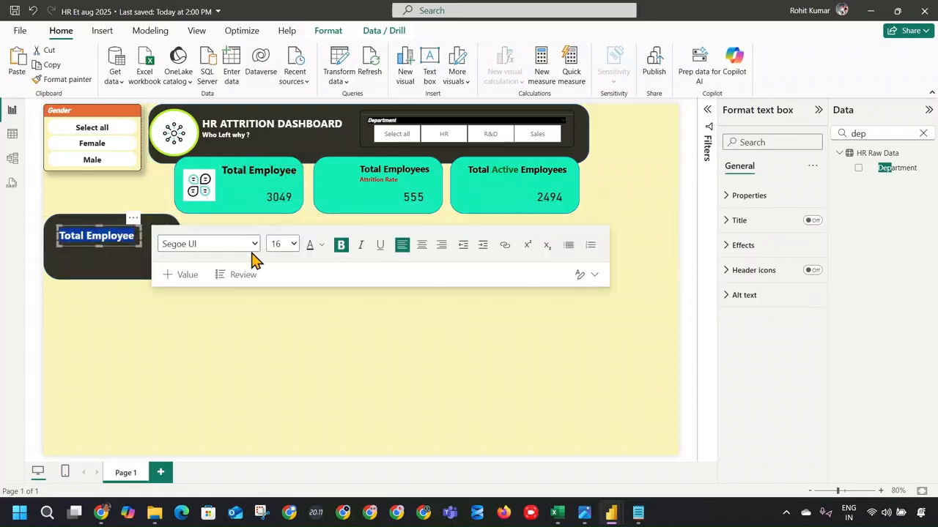
left_click(320, 246)
left_click(331, 292)
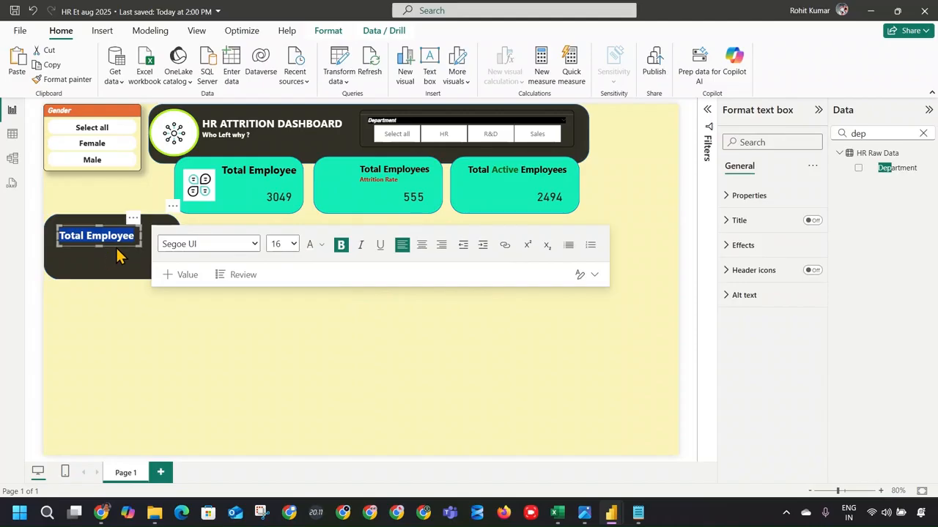
left_click(414, 13)
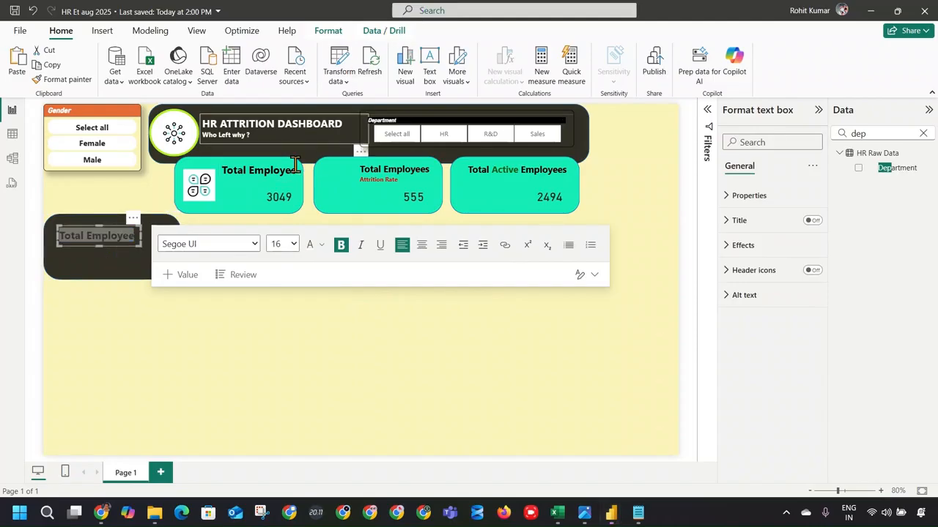
left_click(380, 245)
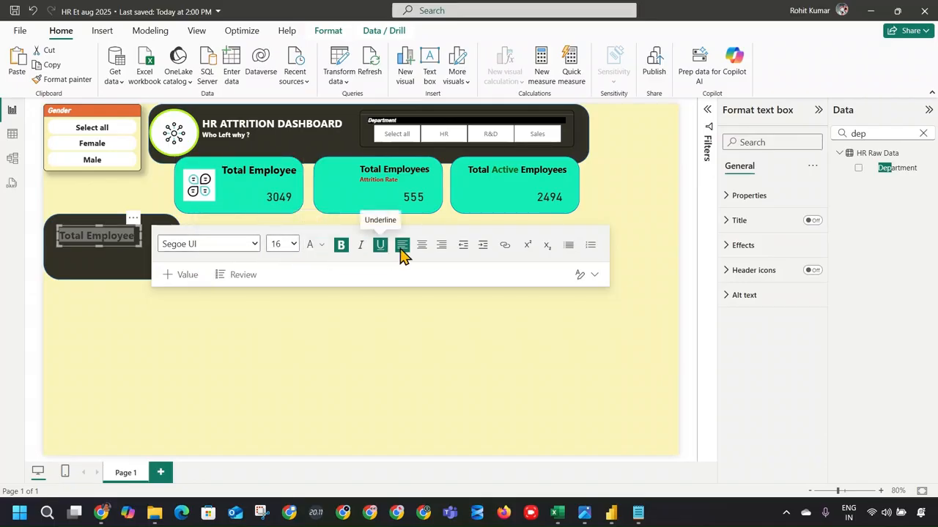
left_click(320, 246)
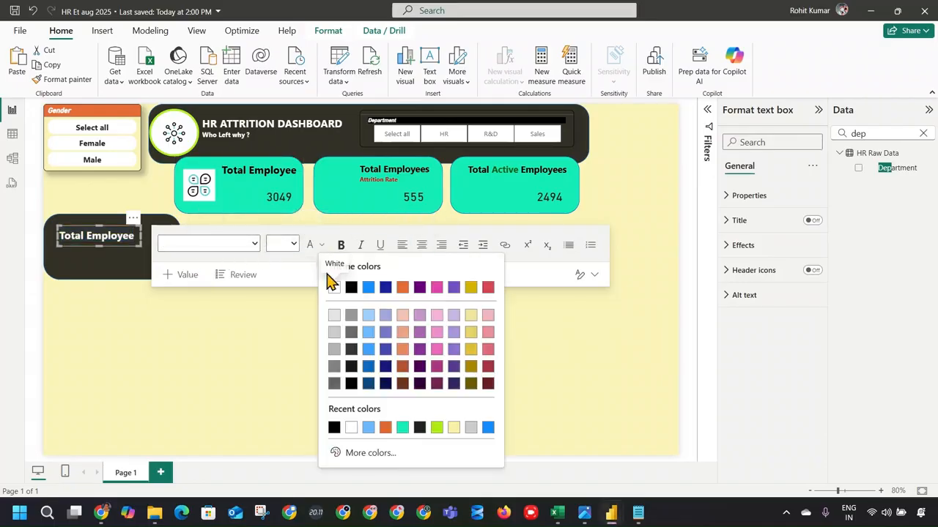
left_click(333, 285)
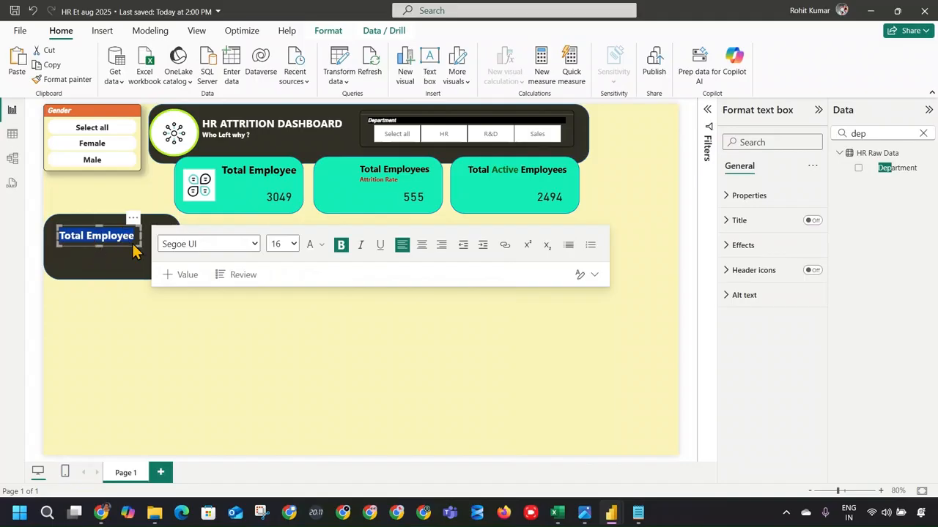
Check the wording of the high-performance card's title in the Excel dashboard, and return to the Power BI report.
key("alt+Tab")
left_click(76, 242)
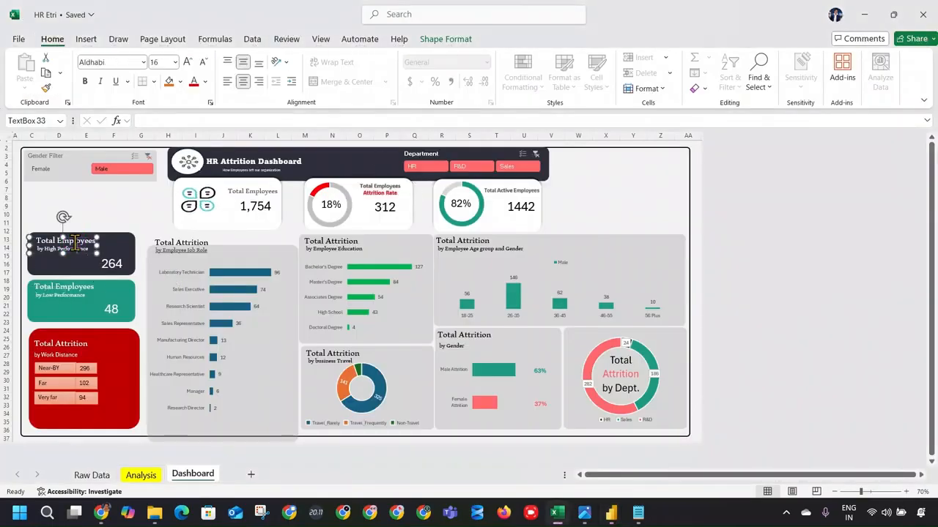
triple_click(76, 242)
key("alt+Tab")
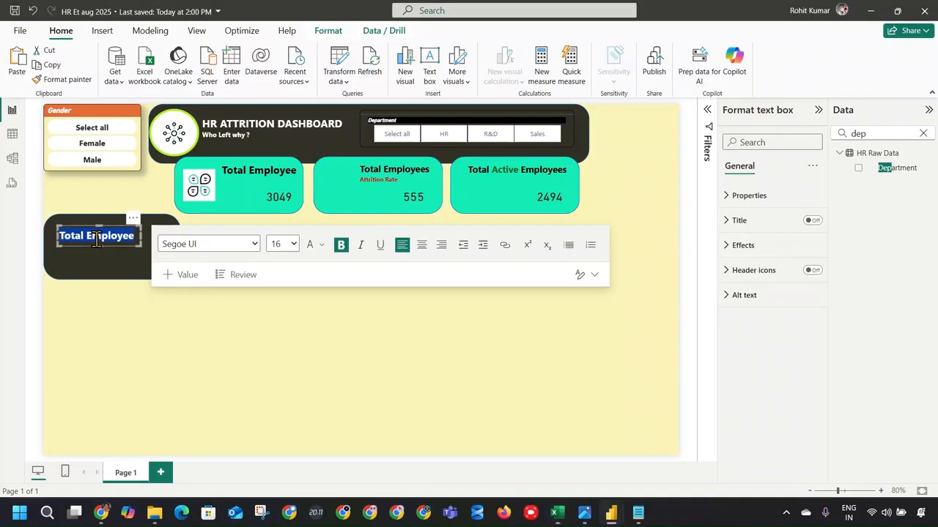
Replace the dark card's text with "by" and "High Performance" on two centered lines, and enlarge its text box to fit.
type("Performance")
double_click(115, 236)
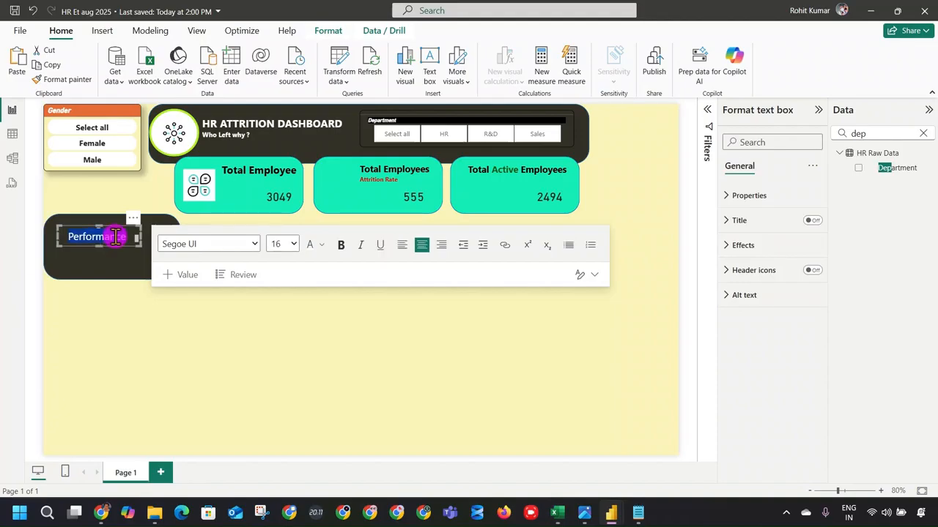
left_click_drag(140, 245, 151, 277)
left_click(105, 236)
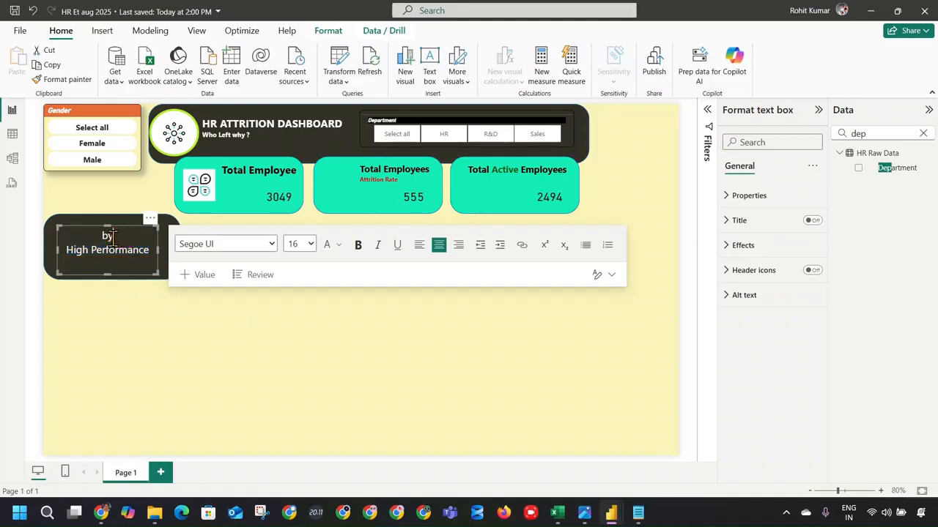
key("Return")
type("by High Performance")
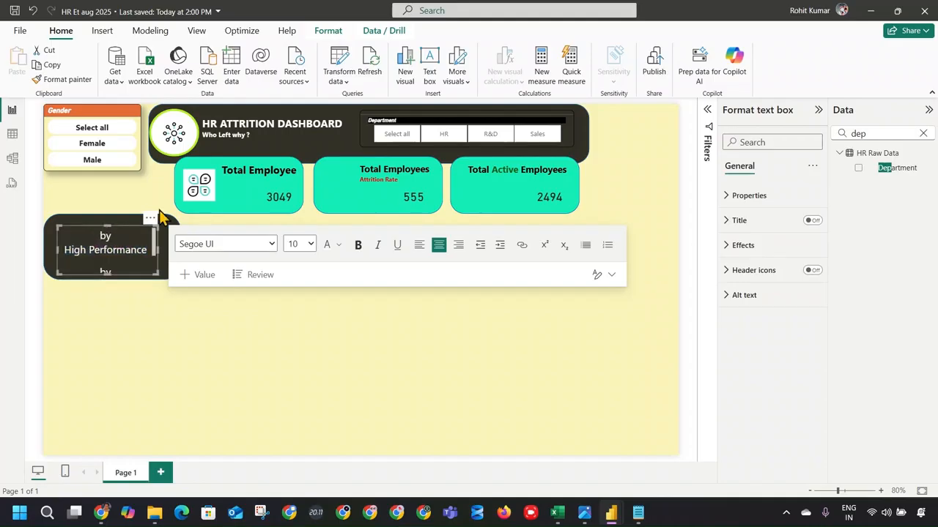
Copy the "Total Employee" heading from the first KPI card above "by High Performance" on the dark card and color it white.
left_click(242, 167)
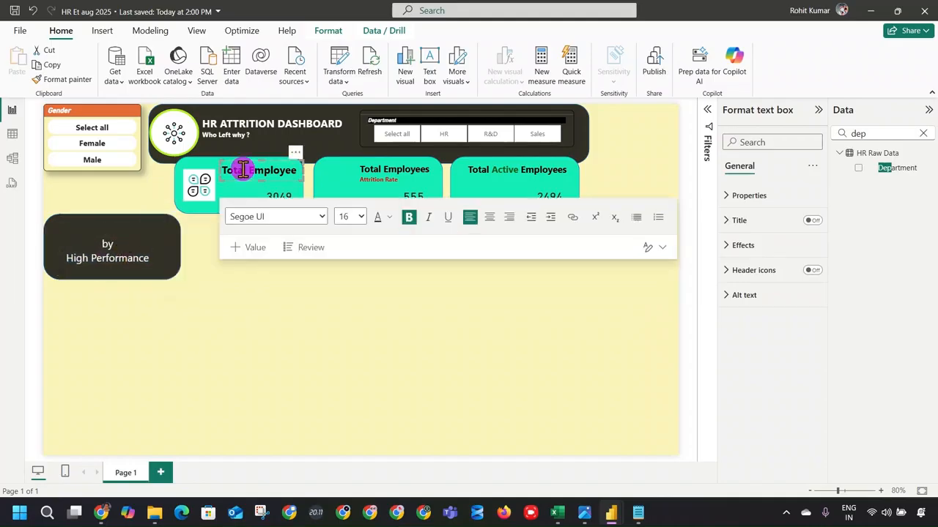
triple_click(243, 170)
key("ctrl+c")
left_click(121, 235)
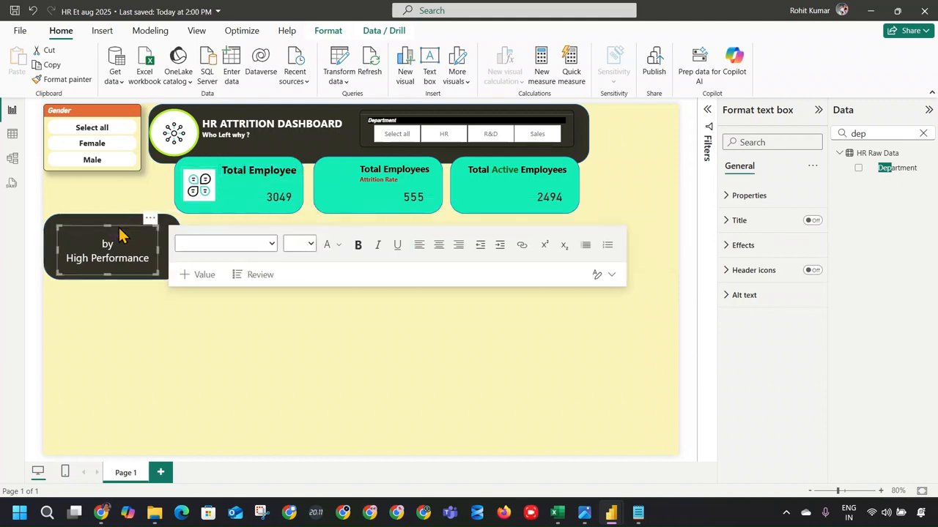
key("ctrl+v")
left_click_drag(143, 234, 58, 234)
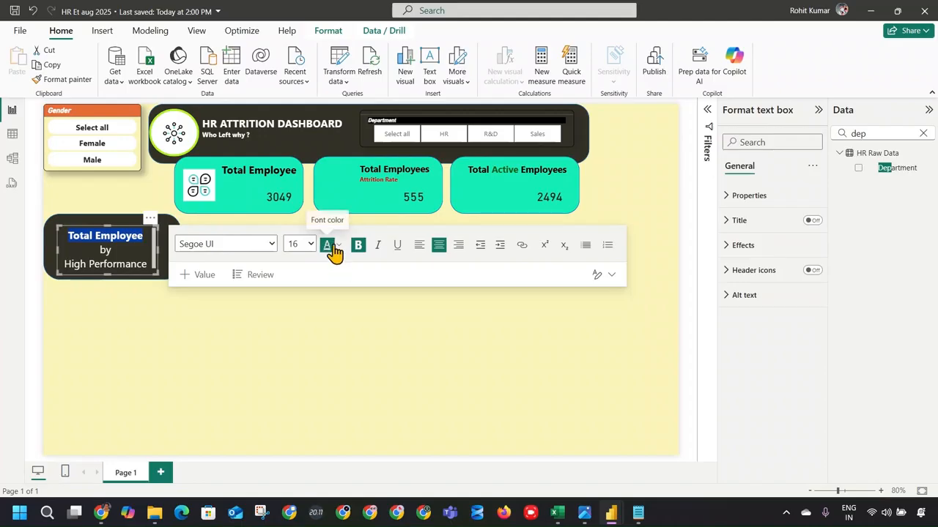
left_click(143, 319)
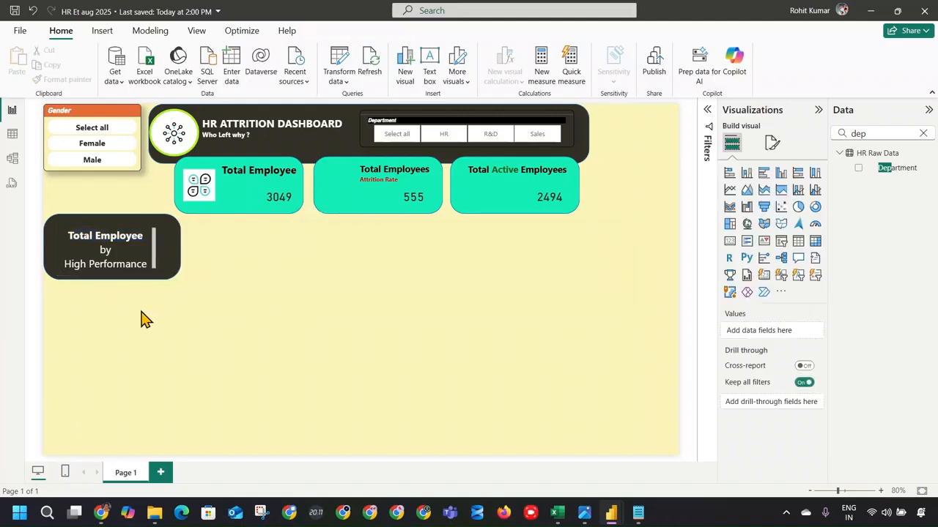
Set the font size of the "by High Performance" lines on the dark card to 10.
left_click(119, 251)
left_click_drag(147, 264, 99, 245)
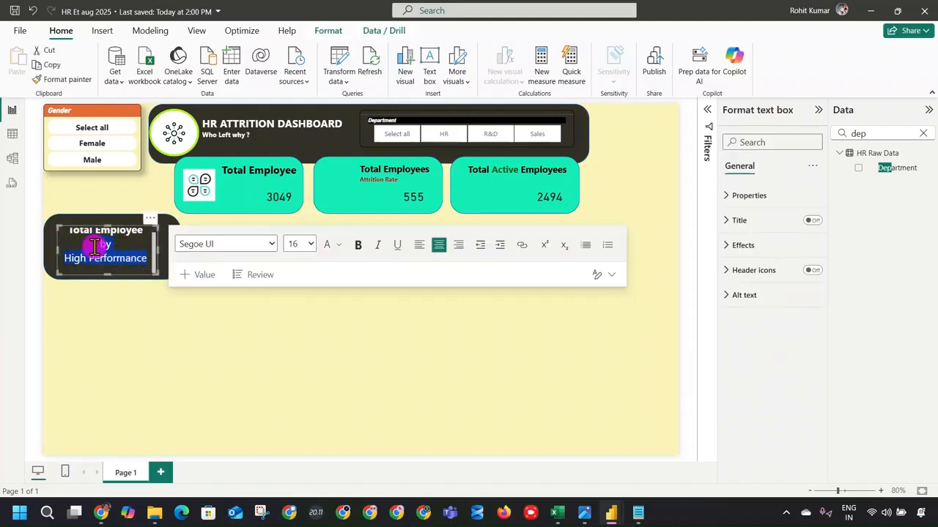
left_click(309, 246)
left_click(303, 308)
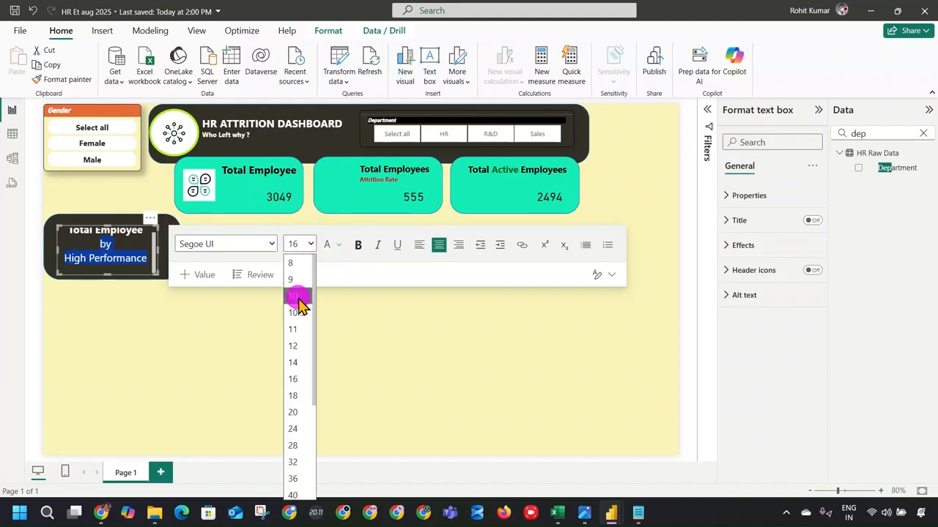
Resize the dark card's text box to fit its three lines and move it toward the card's left edge.
left_click(162, 257)
left_click(162, 258)
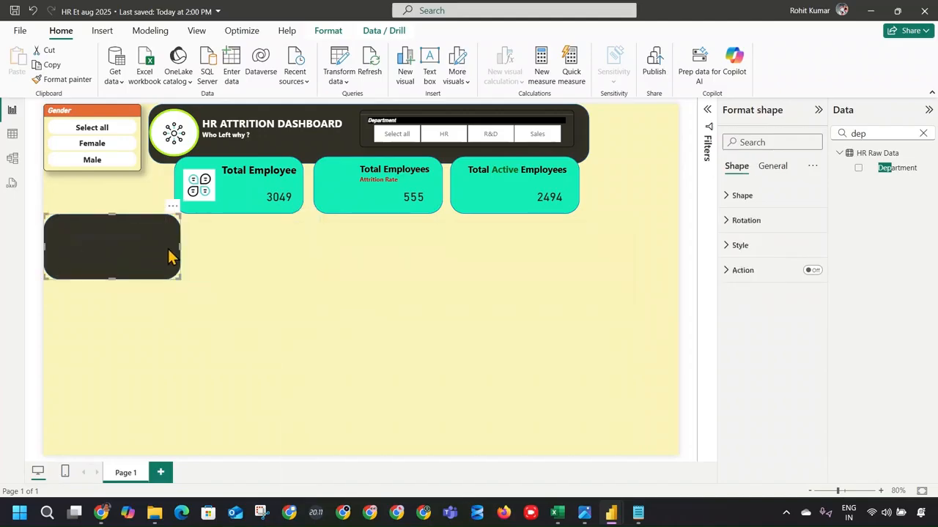
left_click(205, 265)
left_click(161, 250)
left_click_drag(158, 276, 180, 262)
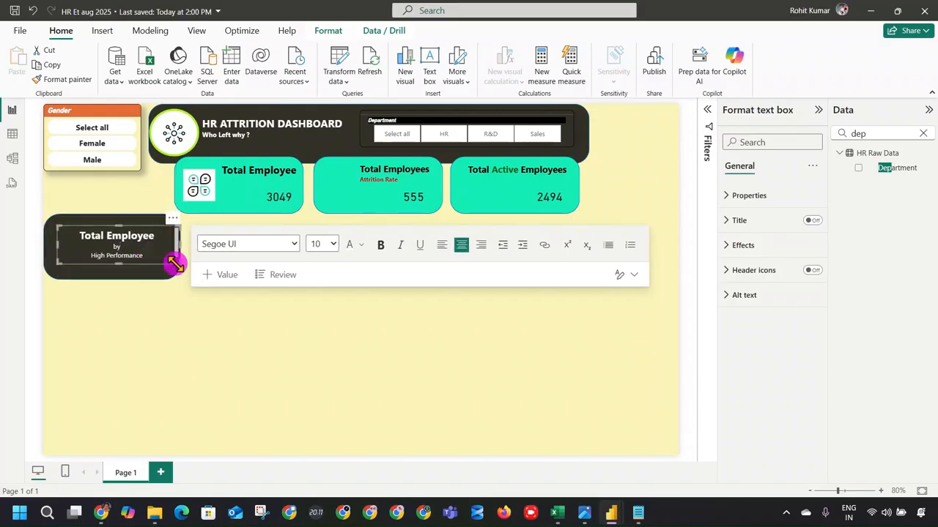
left_click_drag(174, 264, 138, 280)
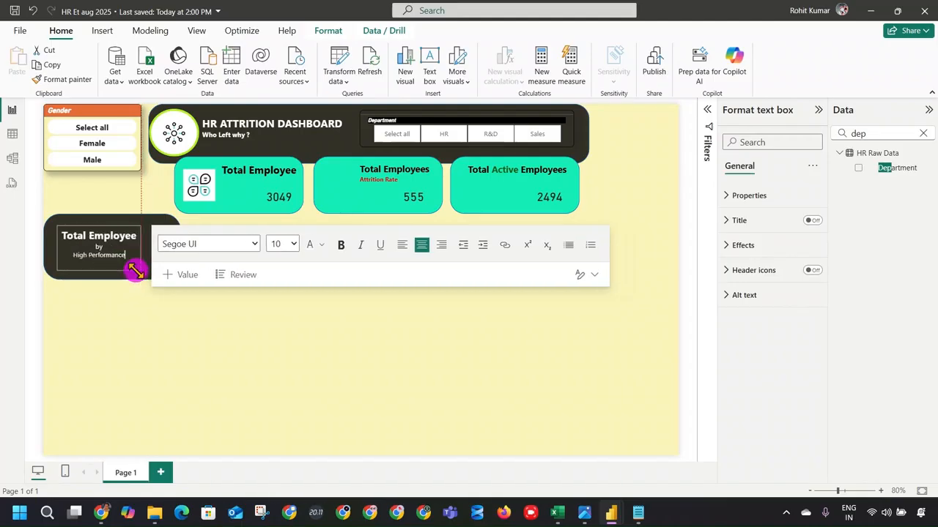
left_click_drag(138, 219, 125, 216)
left_click(193, 335)
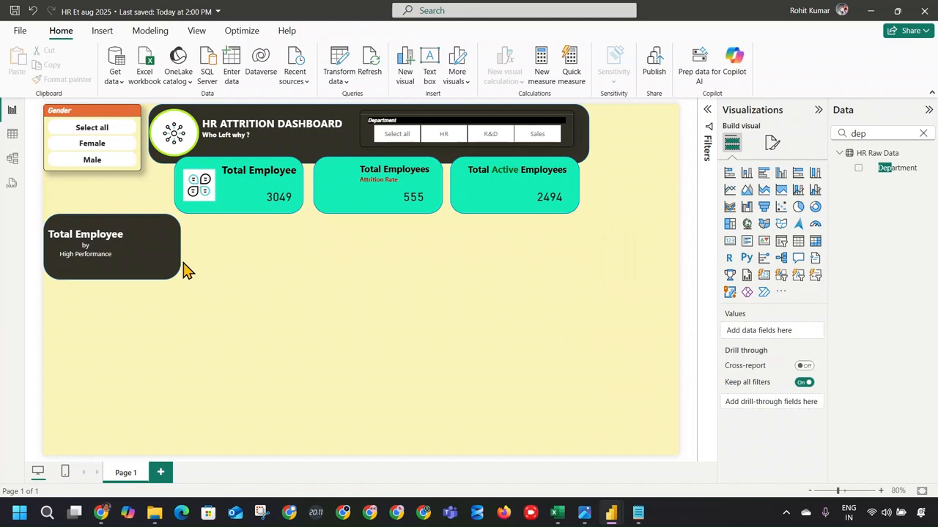
Move the three-line text box up to the dark card's top edge, slightly inset from its left side.
left_click(121, 233)
mouse_move(119, 227)
left_mouse_down()
mouse_move(124, 203)
mouse_move(121, 215)
left_mouse_up()
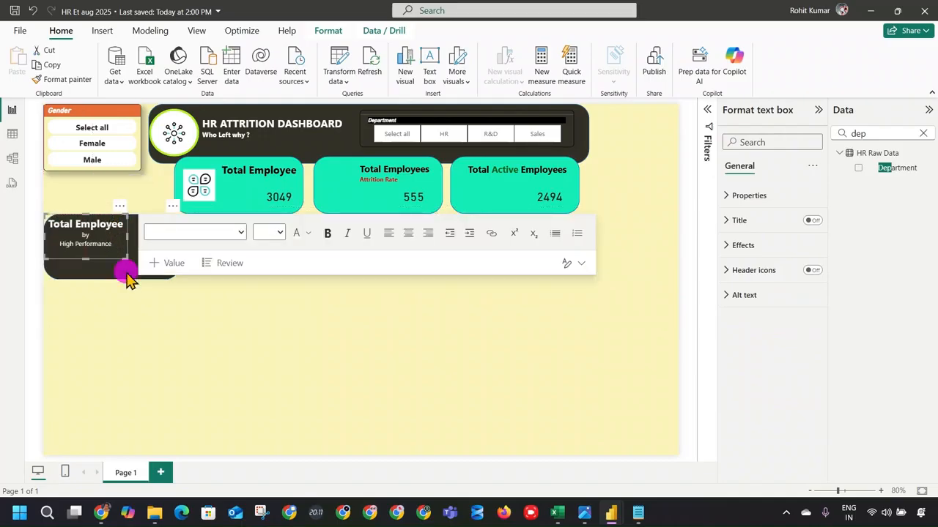
left_click(126, 268)
left_click(251, 253)
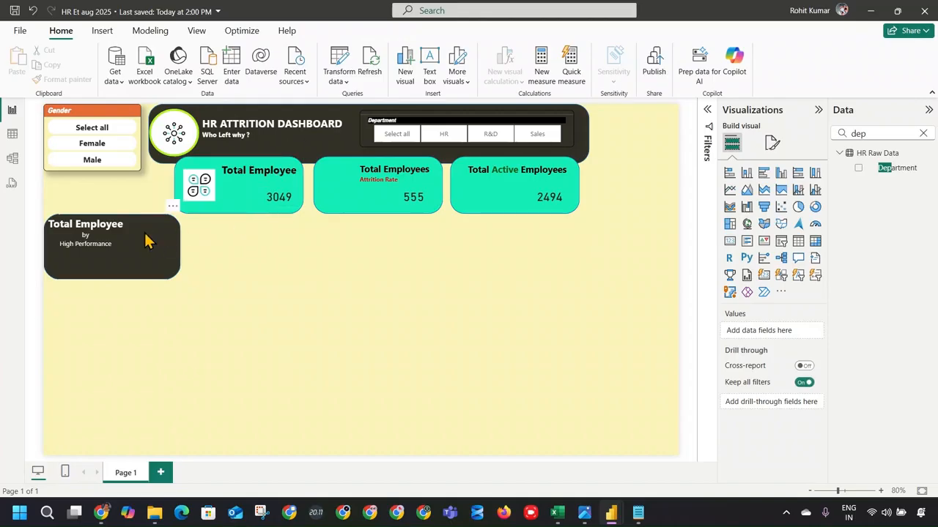
left_click(119, 222)
left_click_drag(125, 212, 127, 216)
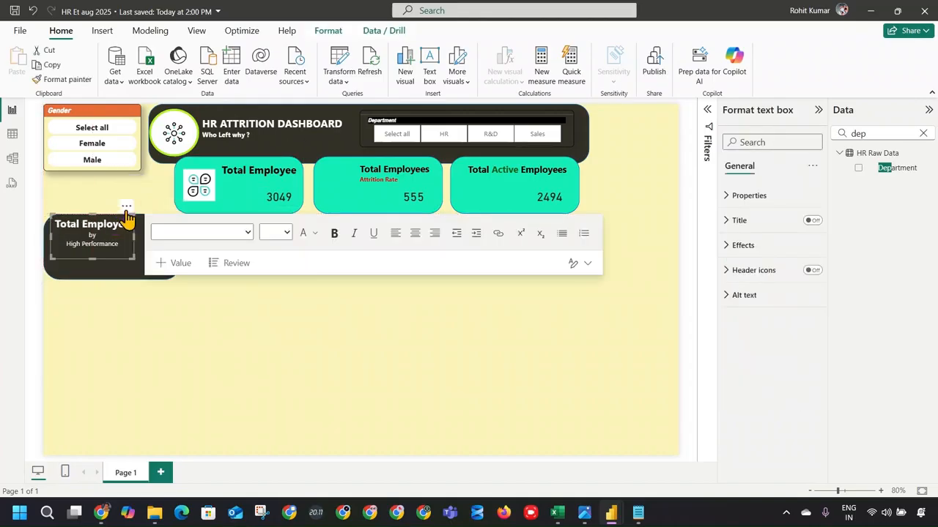
left_click(144, 275)
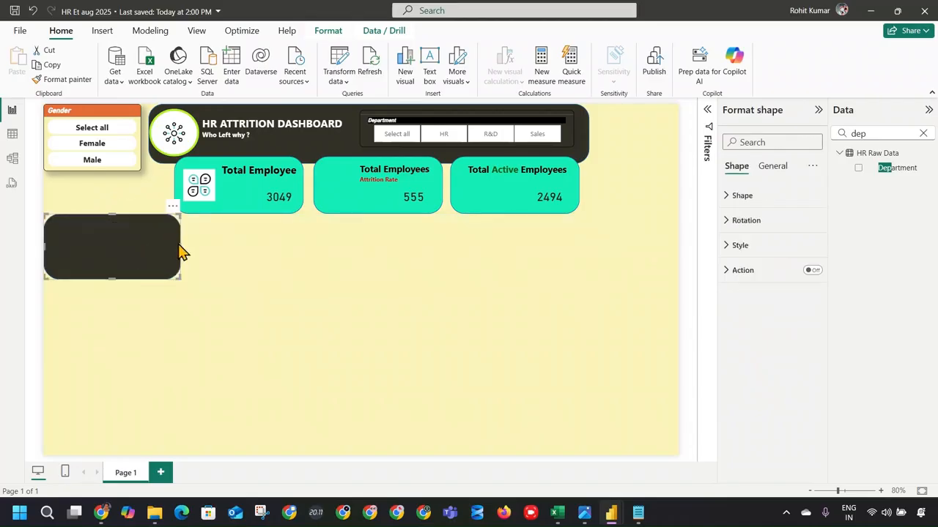
left_click(189, 271)
Set the report page's canvas width to 1400 px.
left_click(772, 143)
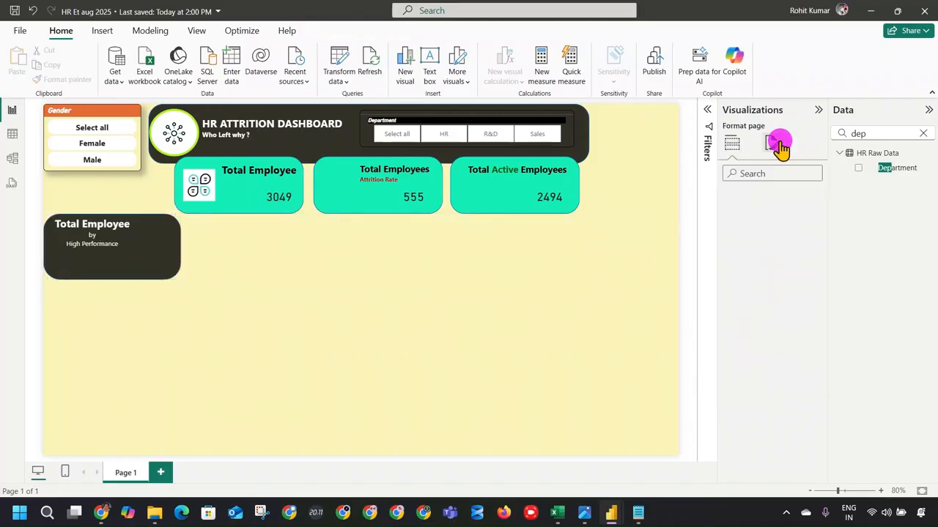
left_click(751, 225)
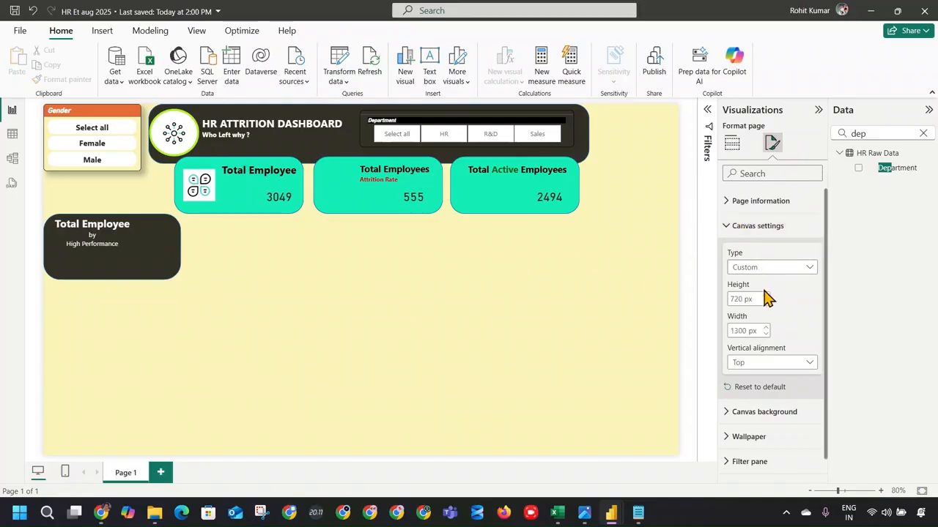
double_click(747, 332)
type("140")
scroll(518, 253, "down", 1)
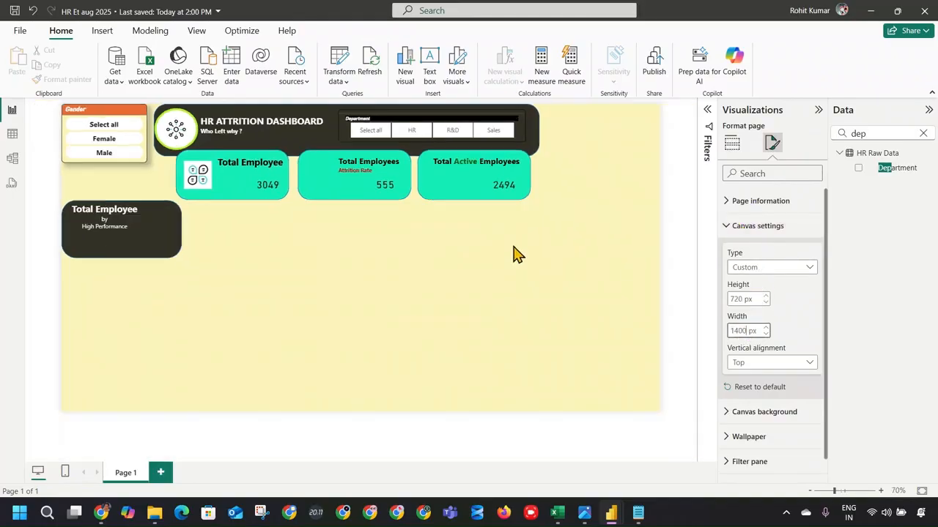
Duplicate the Total Employee number card and place the copy in the lower right of the dark high-performance card.
left_click(142, 235)
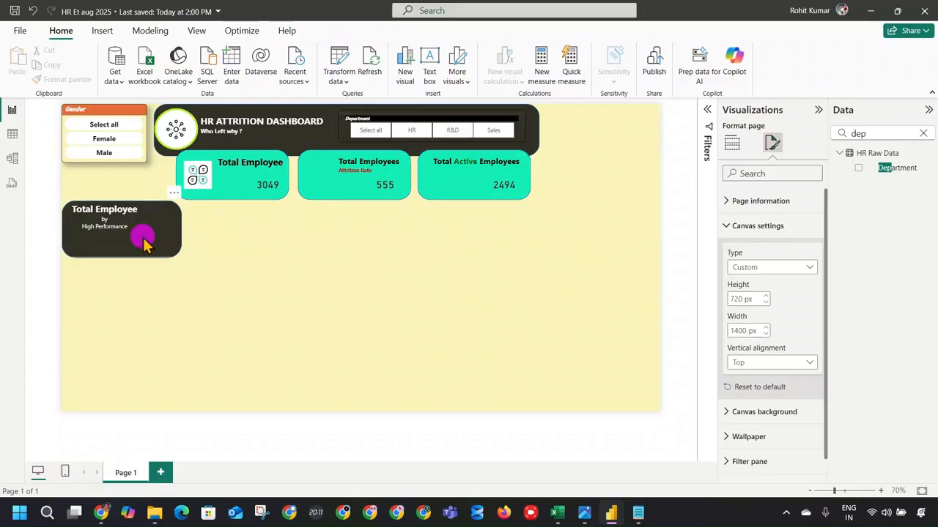
left_click(249, 192)
key("ctrl+c")
left_click(166, 239)
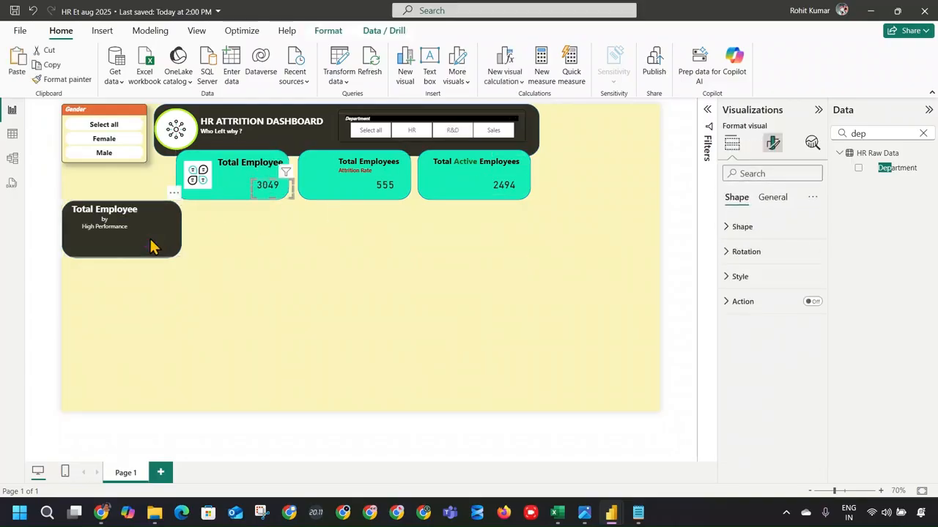
key("ctrl+v")
left_click_drag(265, 203, 147, 248)
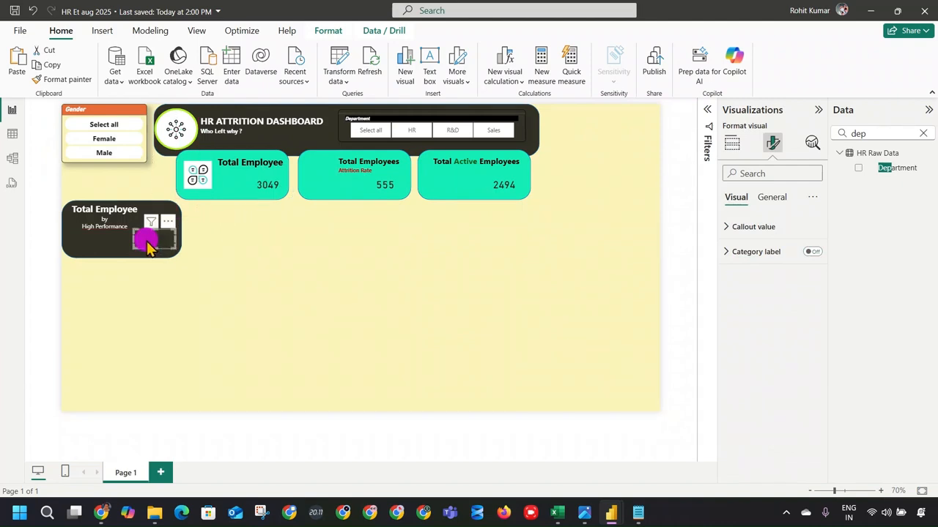
Turn on a white background for the copied number card on the dark card.
left_click(749, 227)
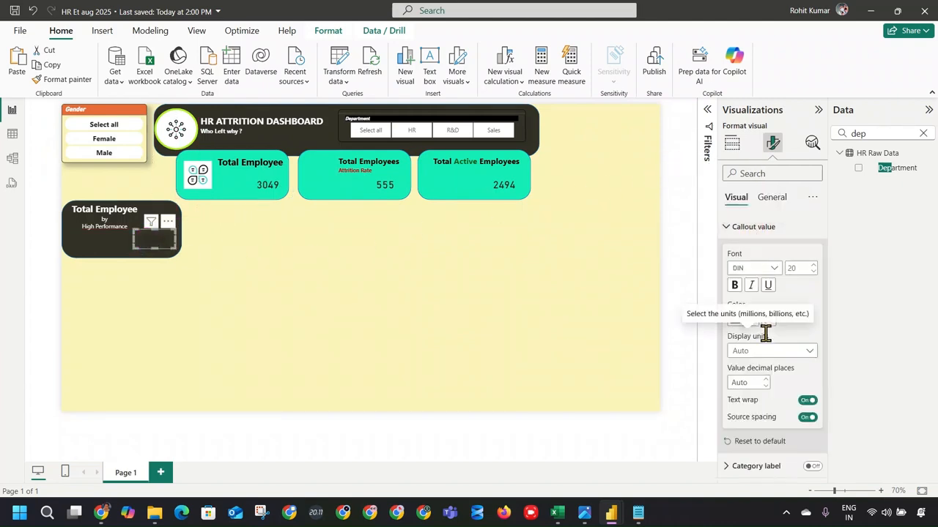
left_click(766, 197)
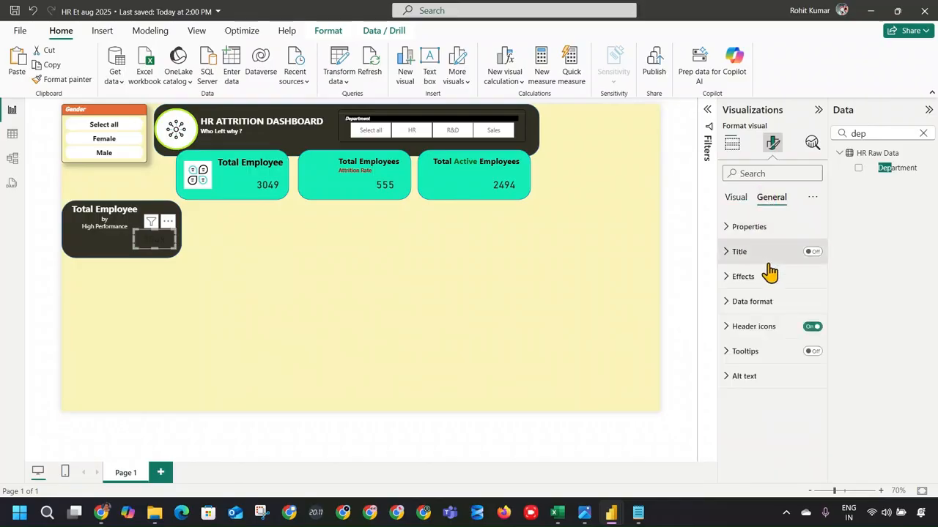
left_click(755, 276)
left_click(807, 306)
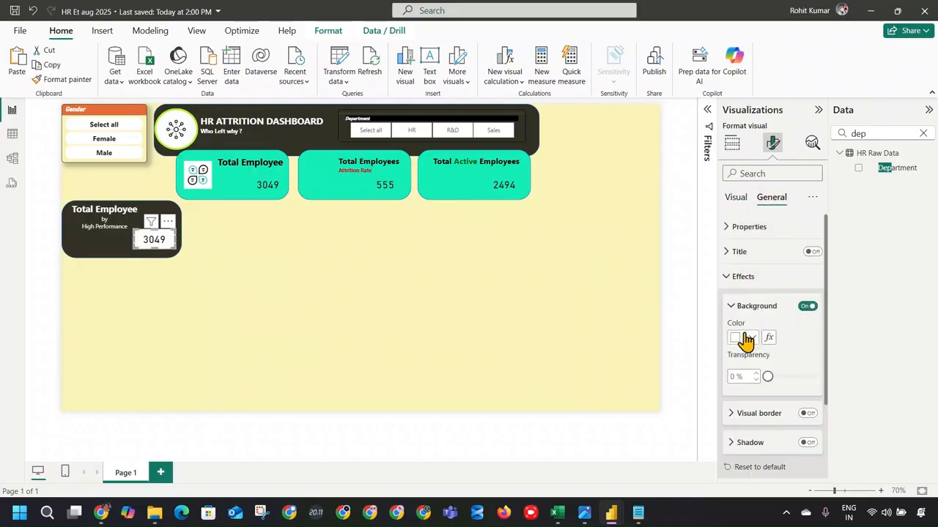
left_click(749, 338)
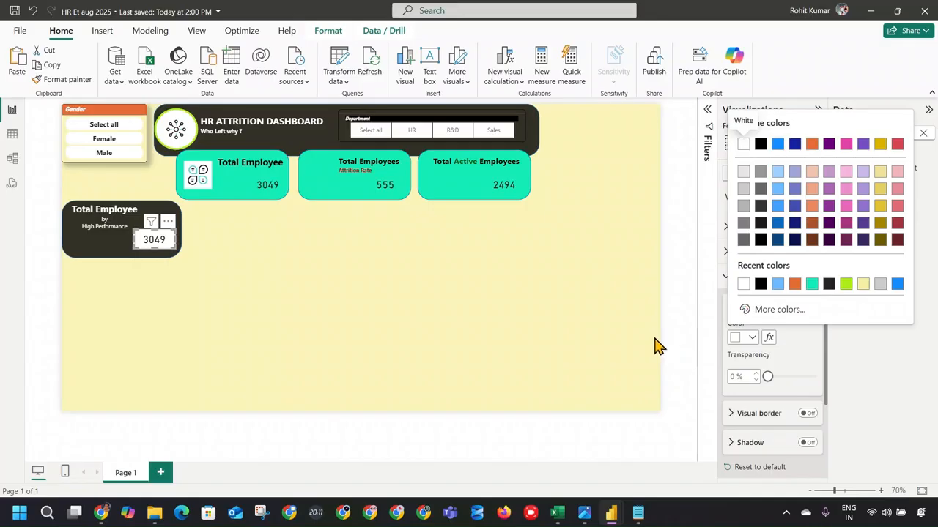
left_click(626, 342)
left_click(203, 246)
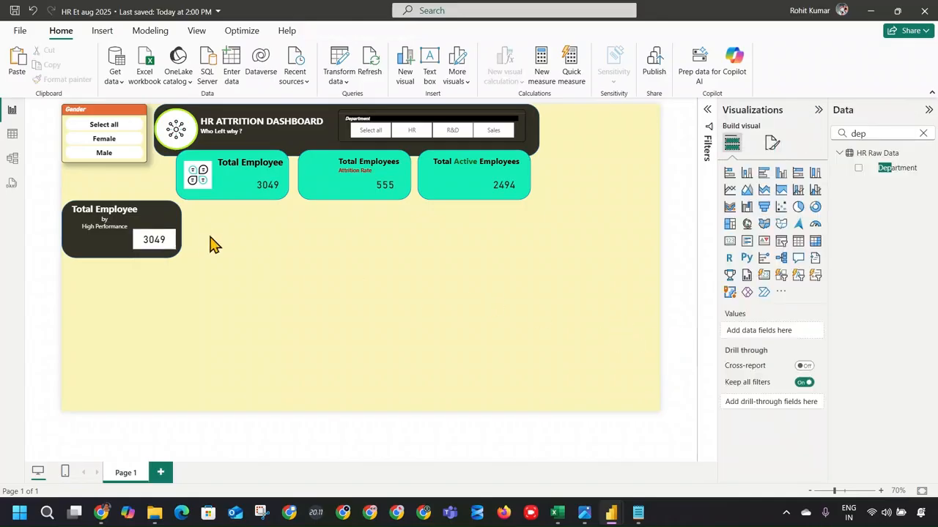
Set the background transparency of the number card on the dark card to 33%.
left_click(168, 246)
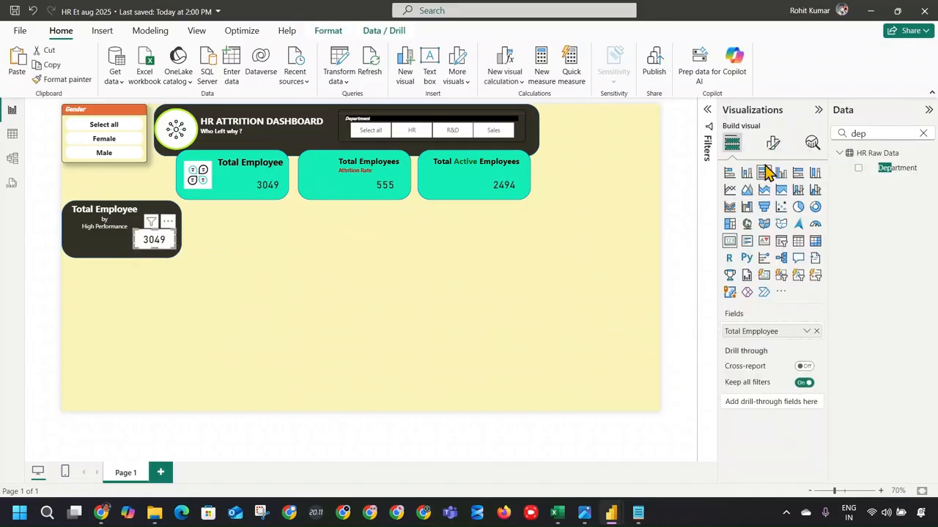
left_click(773, 143)
left_click(755, 227)
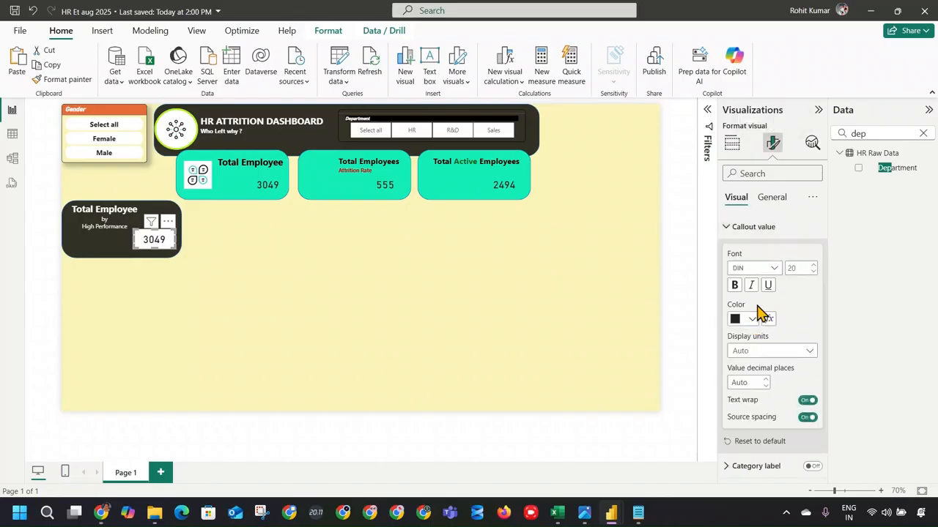
left_click(771, 197)
left_click(744, 275)
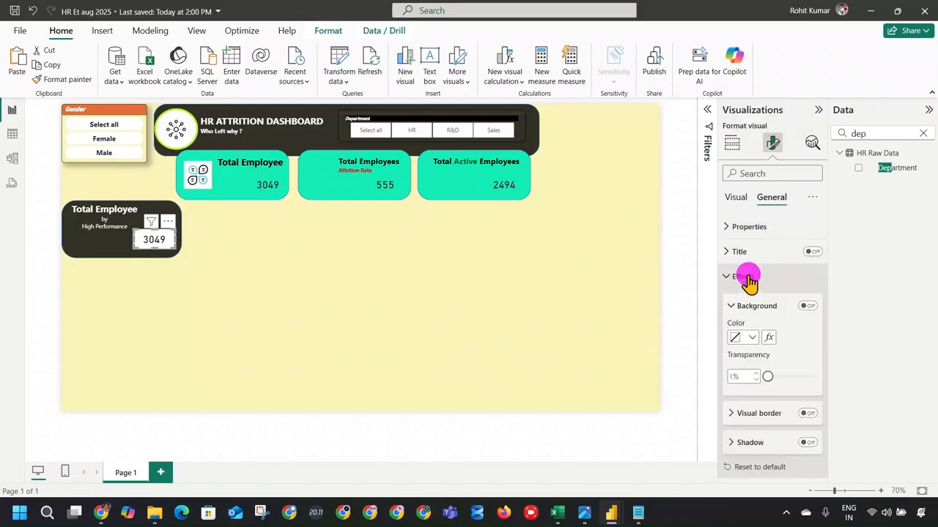
left_click(751, 336)
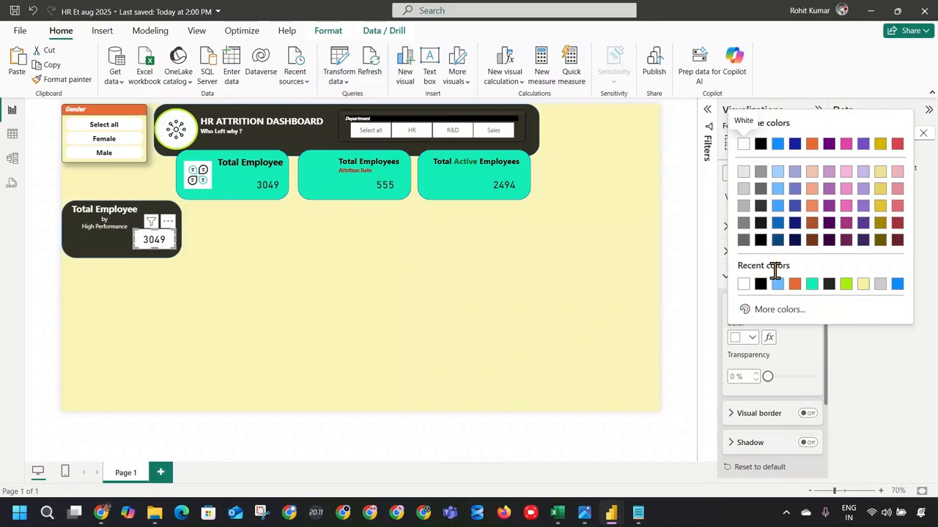
left_click(770, 376)
mouse_move(770, 377)
left_mouse_down()
mouse_move(793, 386)
mouse_move(784, 387)
left_mouse_up()
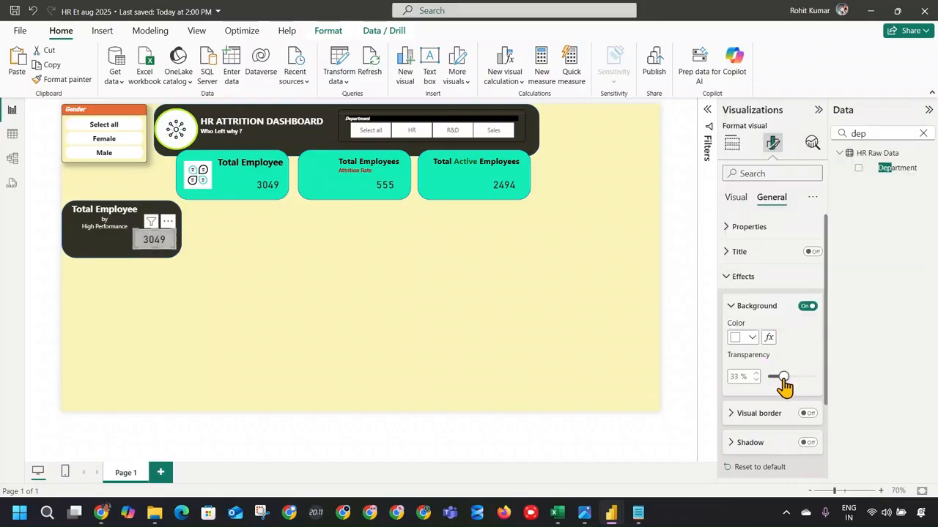
Turn on the visual border and turn off the background of the number card on the dark card.
left_click(806, 415)
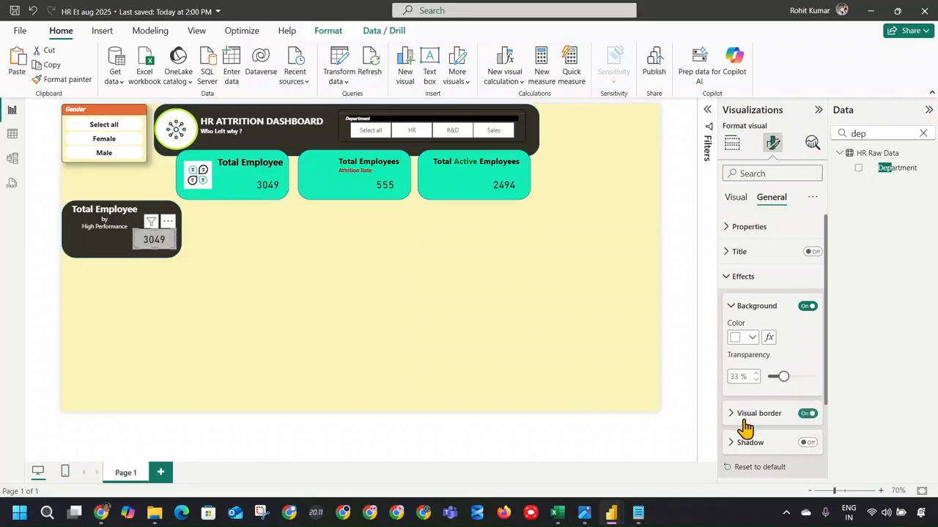
scroll(761, 403, "down", 2)
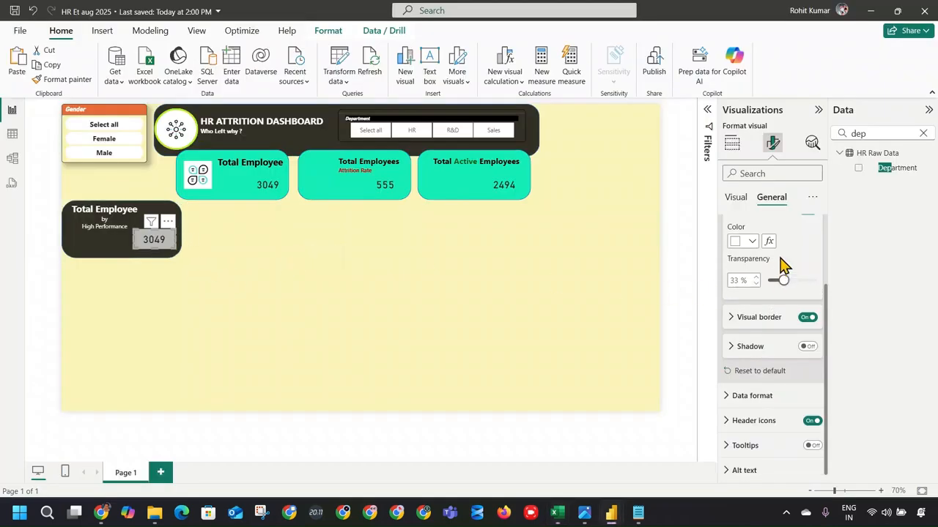
scroll(778, 268, "up", 3)
left_click(808, 306)
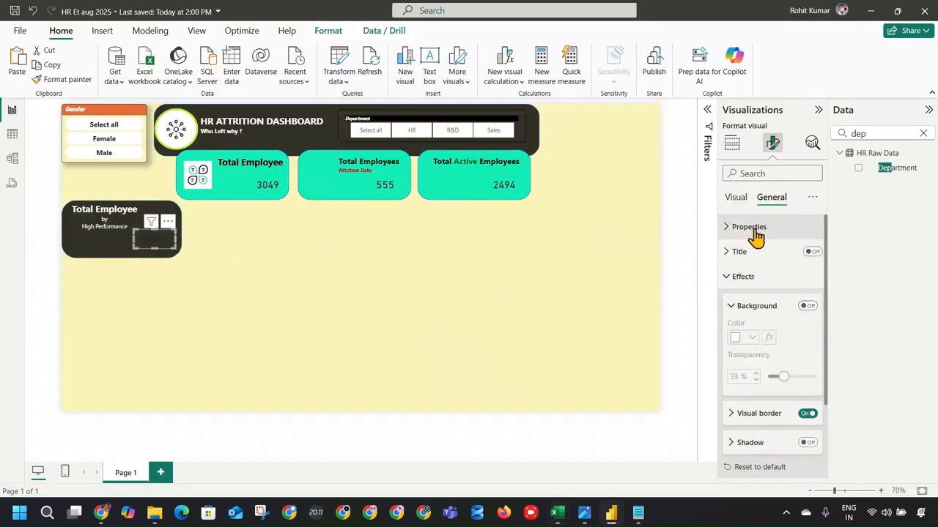
Set the callout value colour of the number card on the dark card to white.
left_click(738, 277)
left_click(733, 199)
left_click(741, 231)
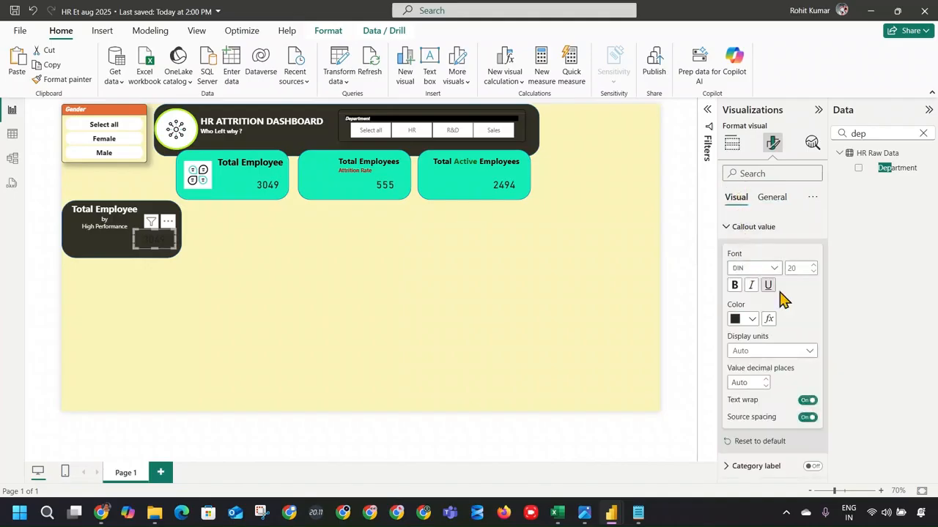
left_click(751, 320)
left_click(743, 266)
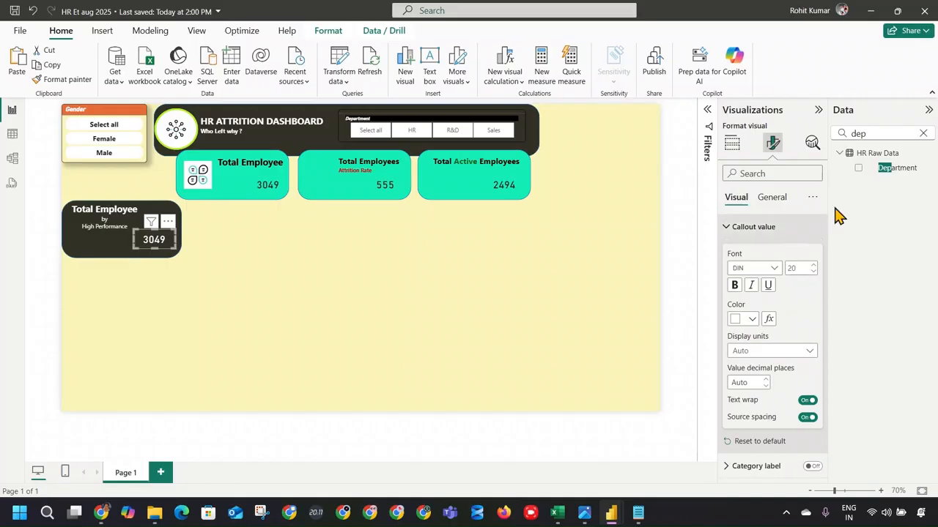
Clear the data field search, then check the saved DAX formulas in Notepad and the existing total employee measure in the MEas table.
left_click(920, 136)
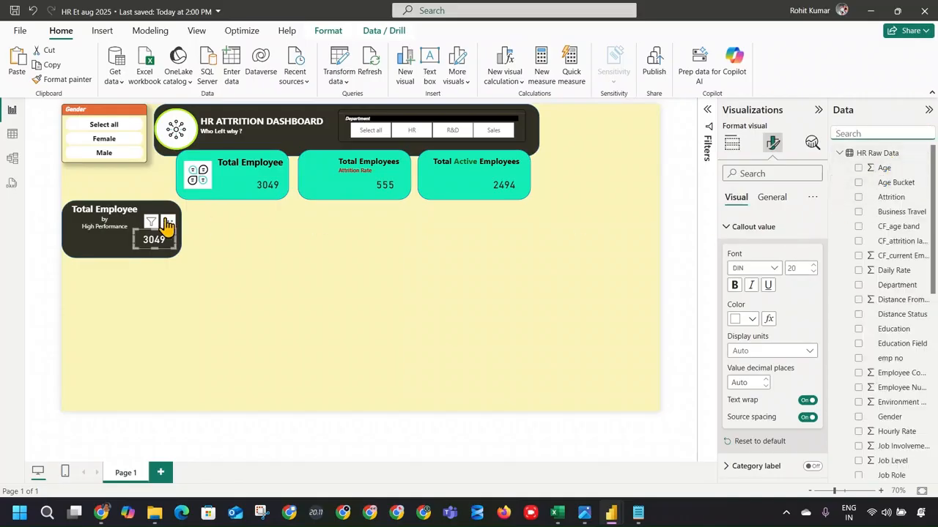
left_click(636, 514)
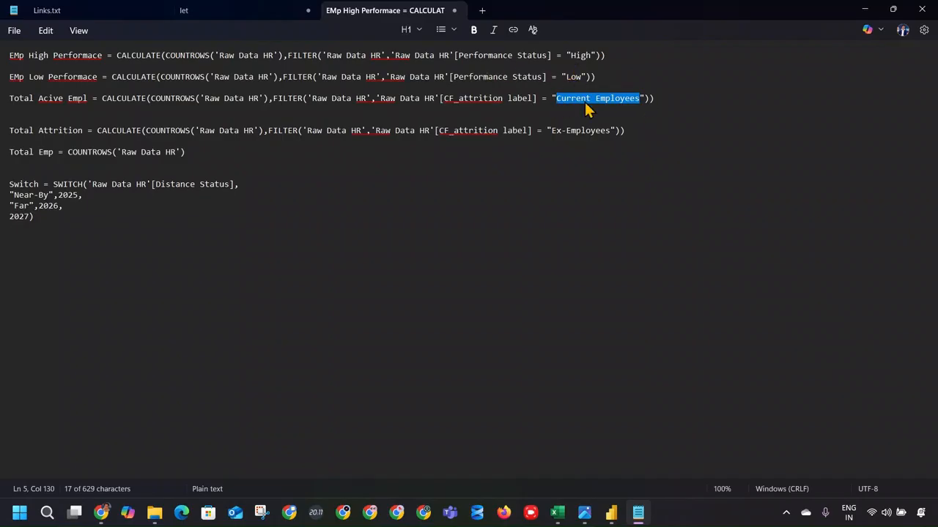
key("alt+Tab")
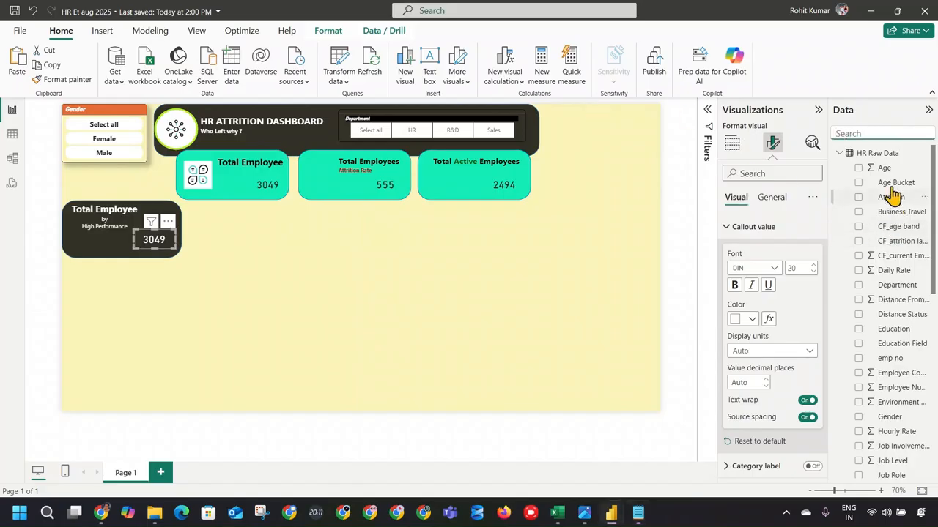
left_click(839, 153)
left_click(840, 168)
left_click(895, 227)
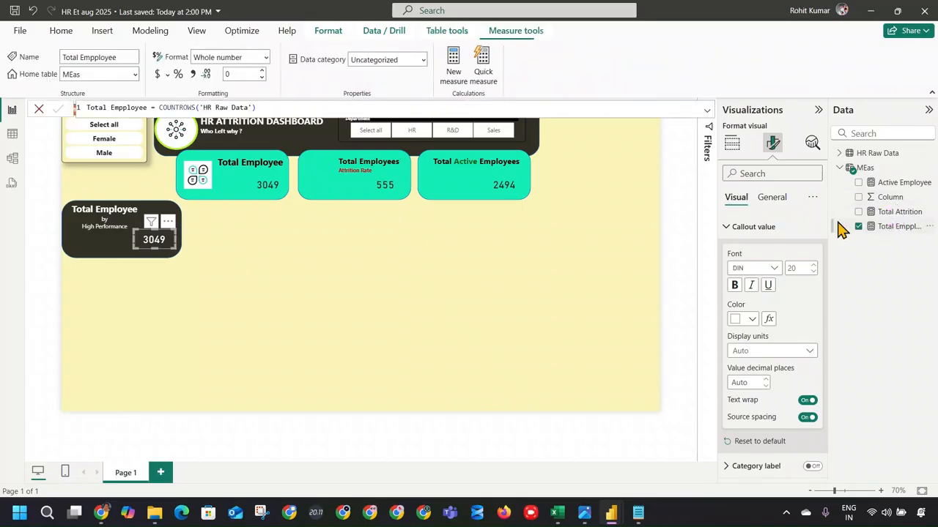
left_click(849, 169)
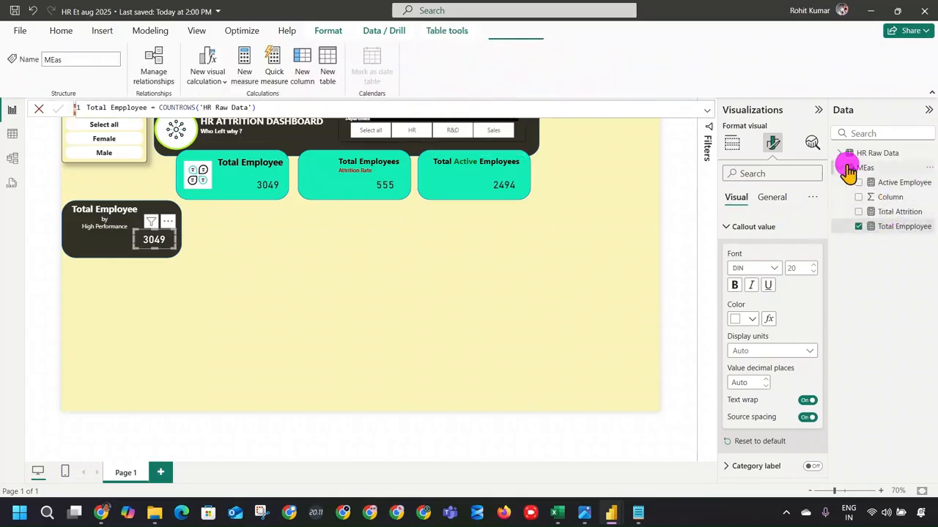
left_click(839, 168)
left_click(594, 274)
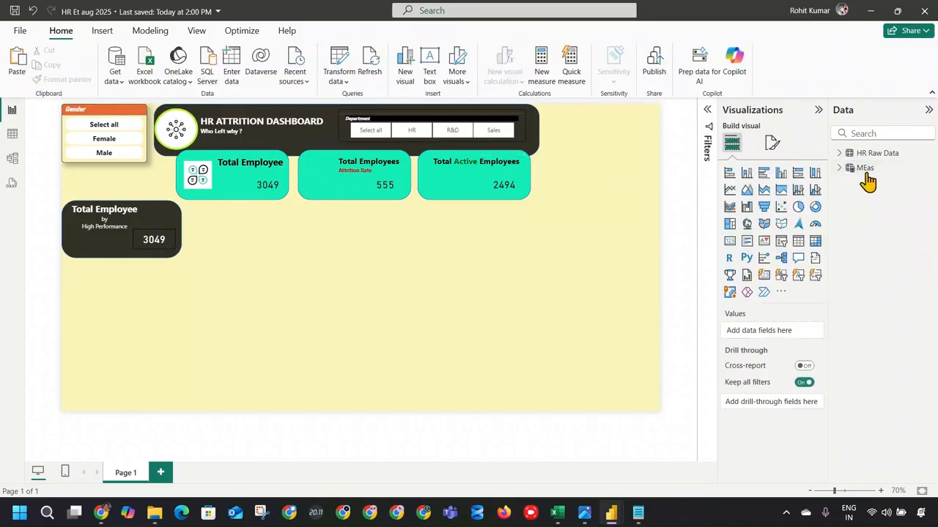
Create a new measure in the MEas table from a copy of the Active Employee measure's formula.
left_click(863, 168)
left_click(840, 168)
left_click(890, 182)
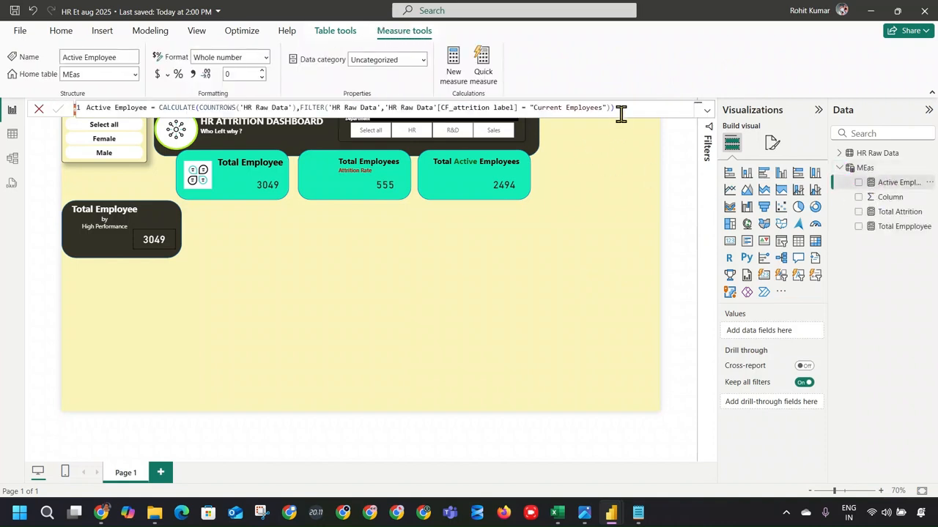
left_click_drag(619, 108, 79, 112)
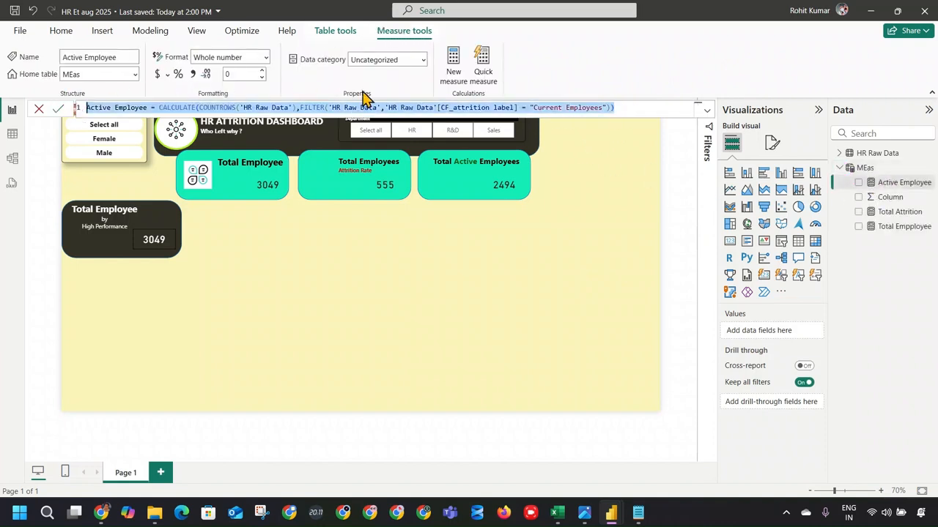
left_click(453, 66)
type("Active Employee = CALCULATE(COUNTROWS('HR Raw Data'),FILTER('HR Raw Data','HR Raw Data'[CF_attrition label] = \"Current Employees\"))")
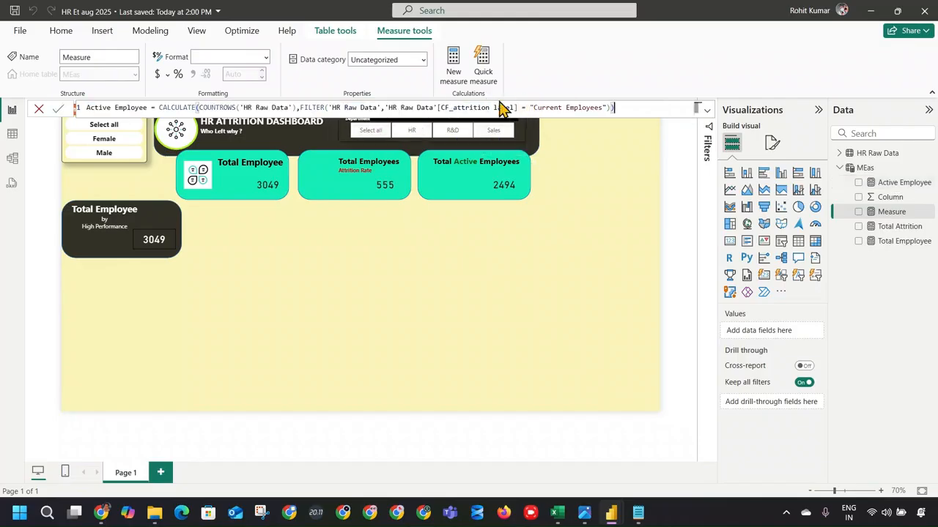
Change the new measure's filter condition to 'HR Raw Data'[Performance Status] = "High", taking the value from the formulas in Notepad.
key("alt+Tab")
key("alt+Tab")
left_click_drag(610, 108, 446, 105)
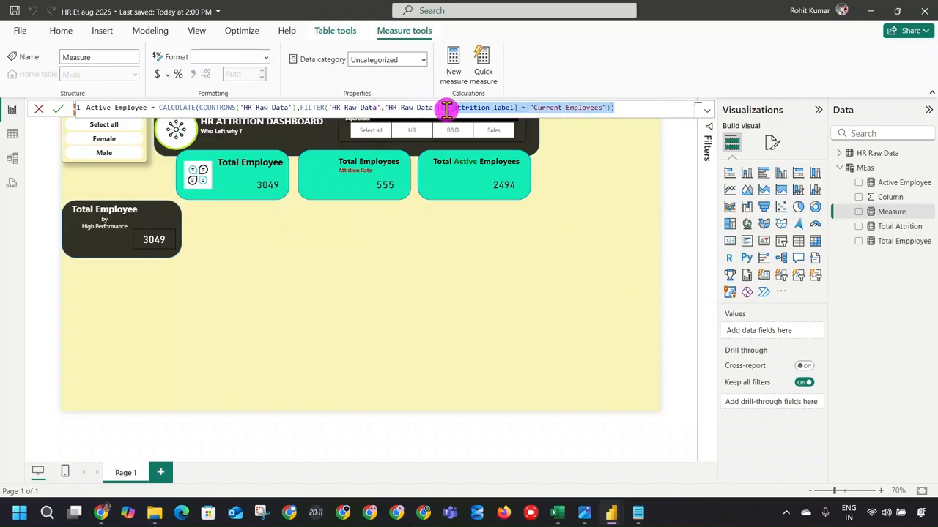
type("per")
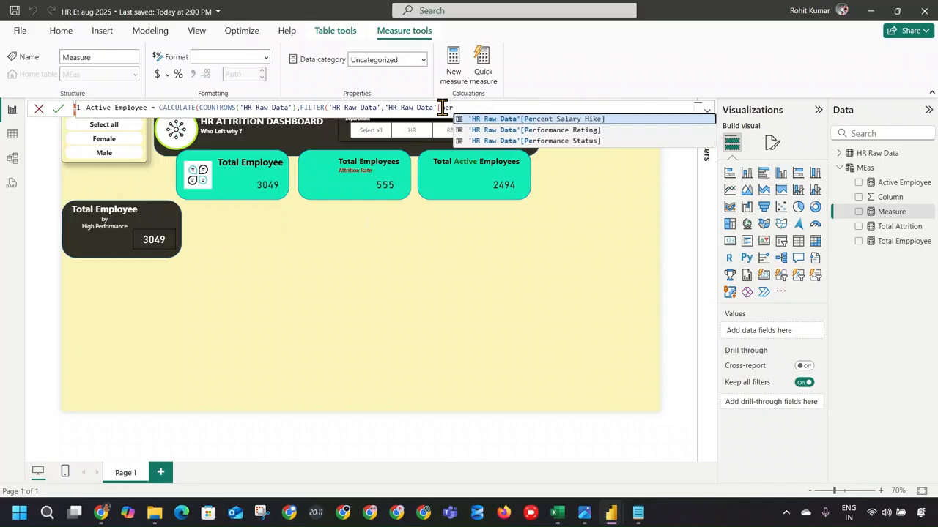
left_click(522, 141)
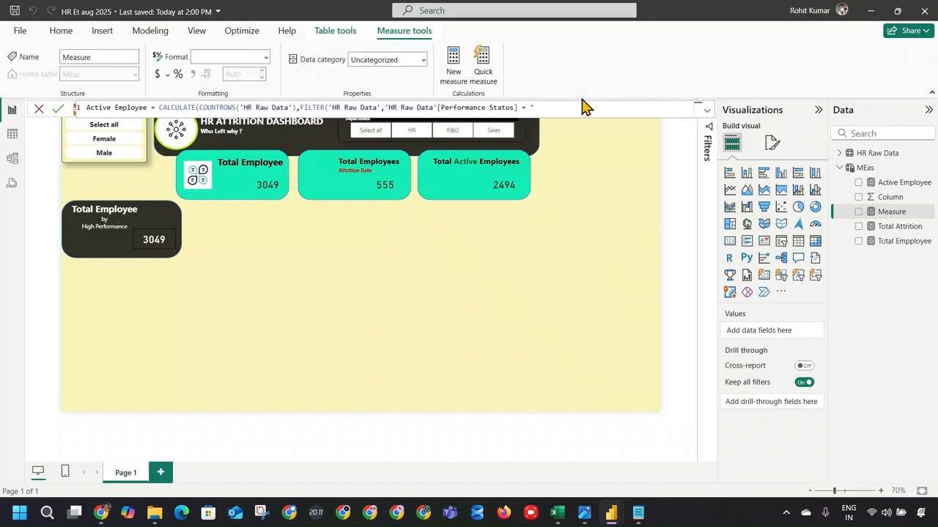
key("alt+Tab")
double_click(580, 55)
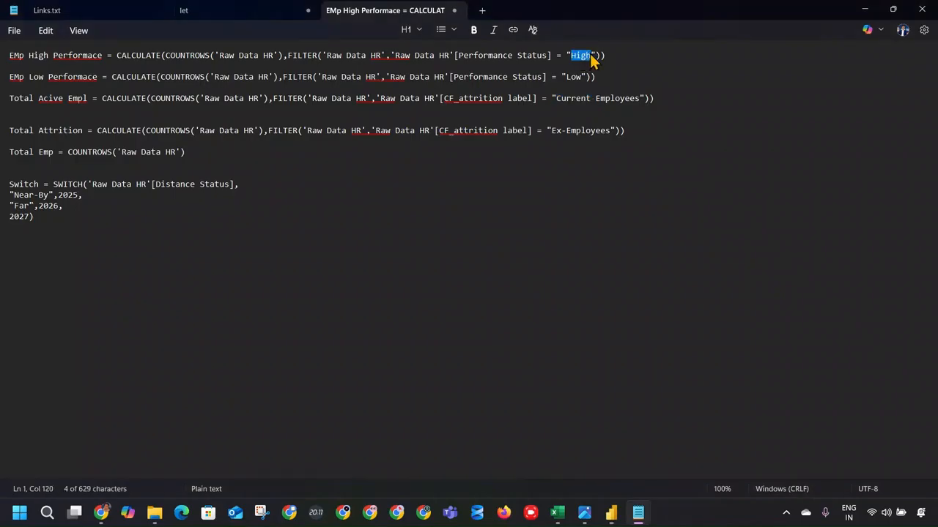
key("alt+Tab")
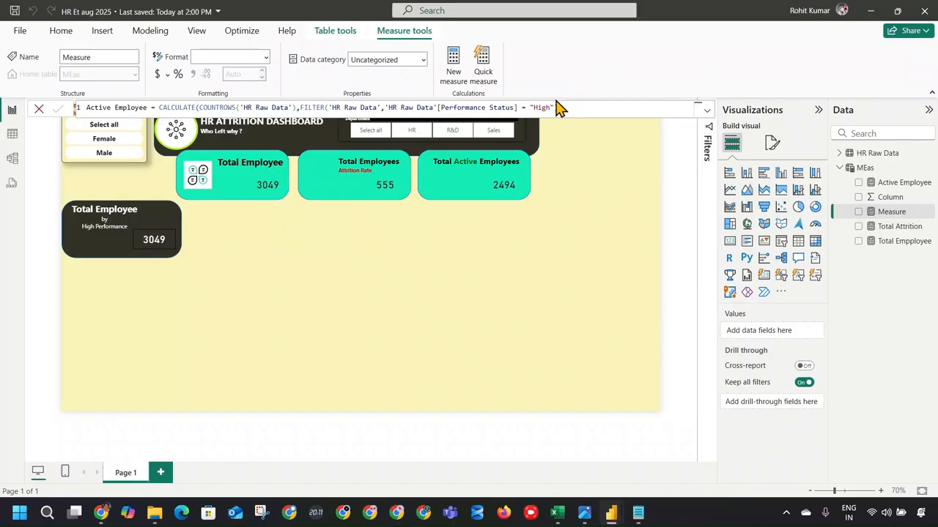
key("Return")
left_click(615, 279)
Rename the new measure to High Employee in its formula and commit it.
double_click(100, 108)
type("High")
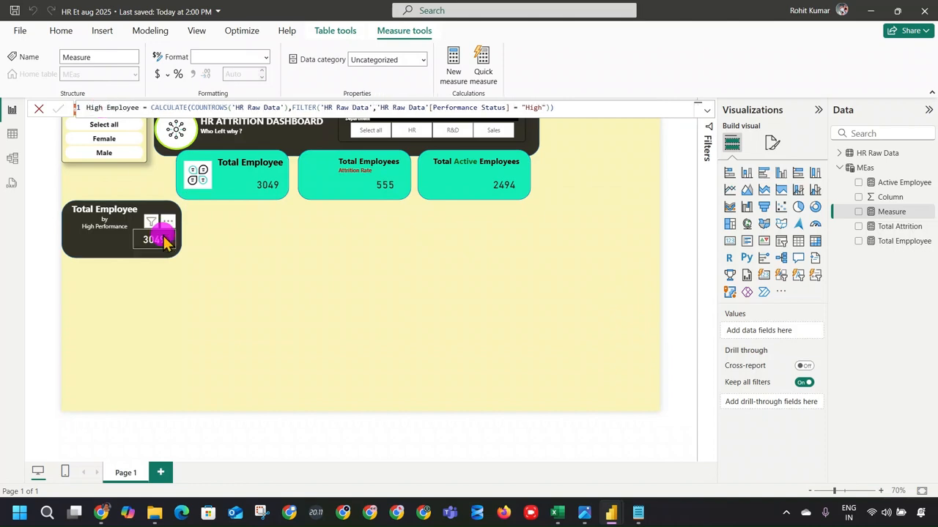
key("Return")
Replace the total employee field with High Employee in the dark card's number card, and delete the stray High Employee column chart.
left_click(859, 211)
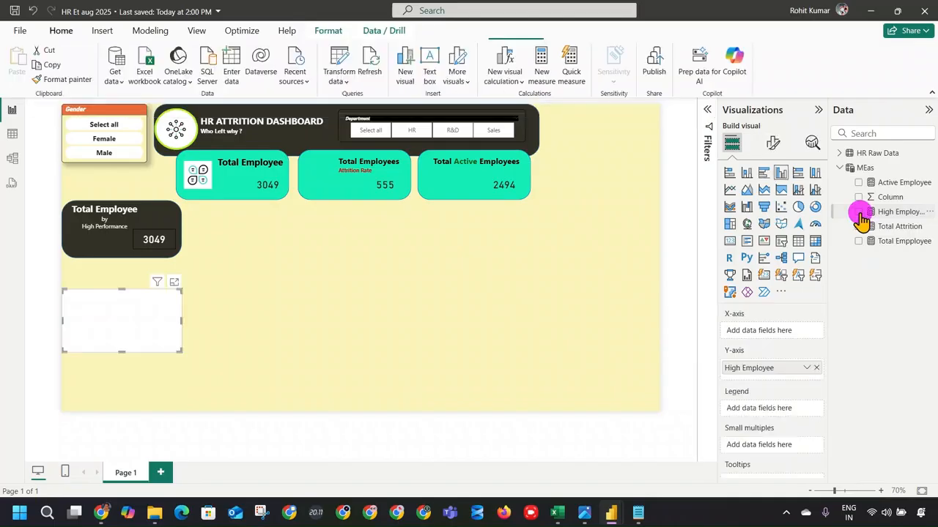
left_click(146, 235)
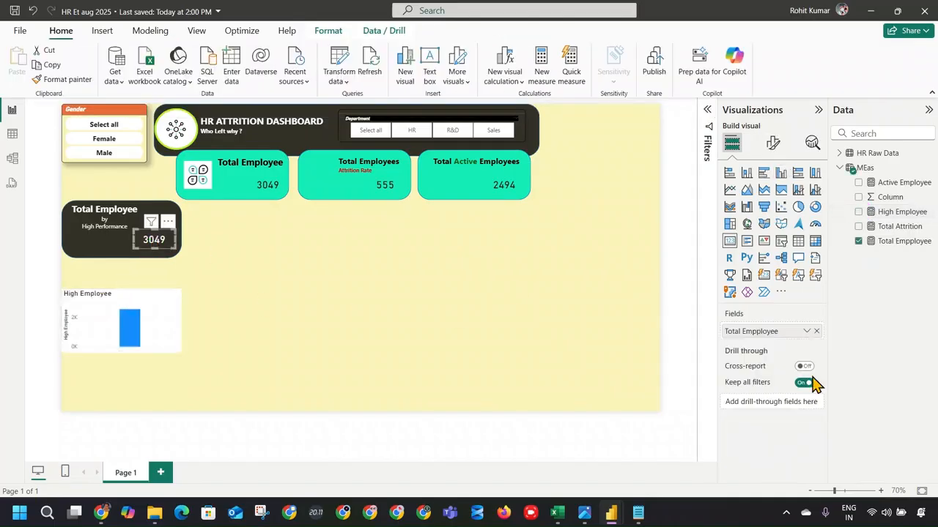
left_click(859, 212)
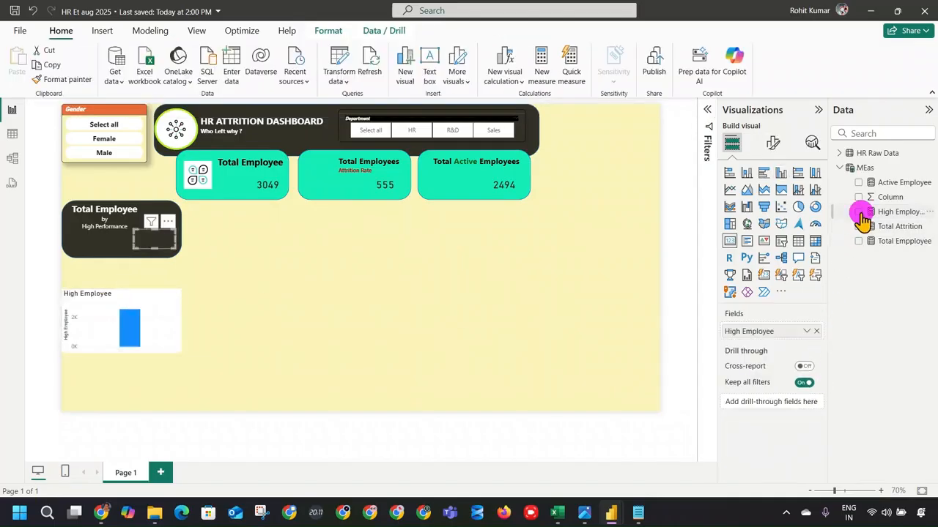
left_click(246, 257)
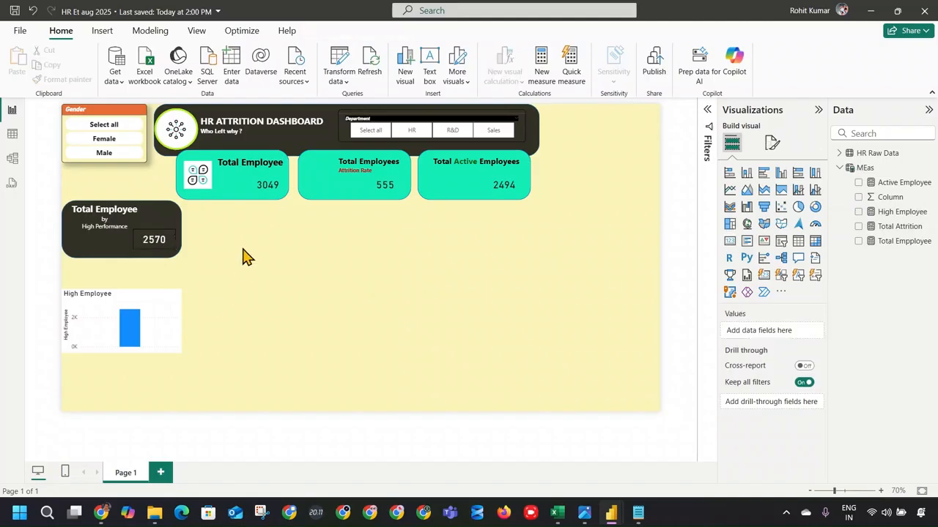
left_click(157, 334)
key("Delete")
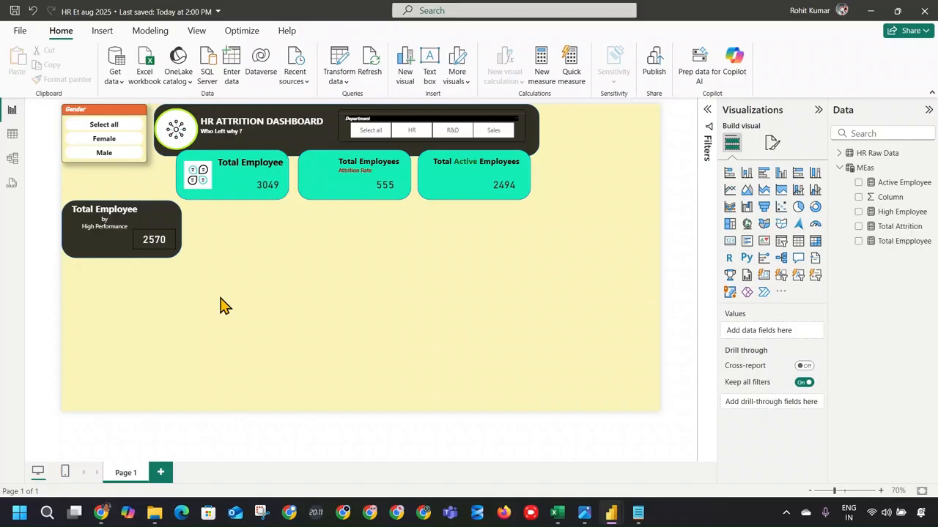
Duplicate the whole dark high-performance card with its text and number, and place the copy directly below the original.
left_click_drag(222, 300, 41, 192)
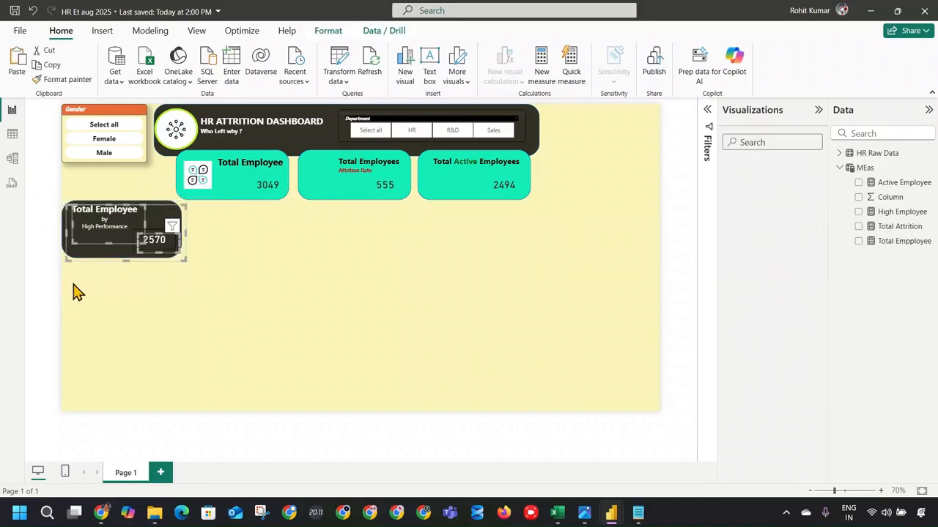
left_click_drag(173, 203, 165, 259)
left_click(222, 358)
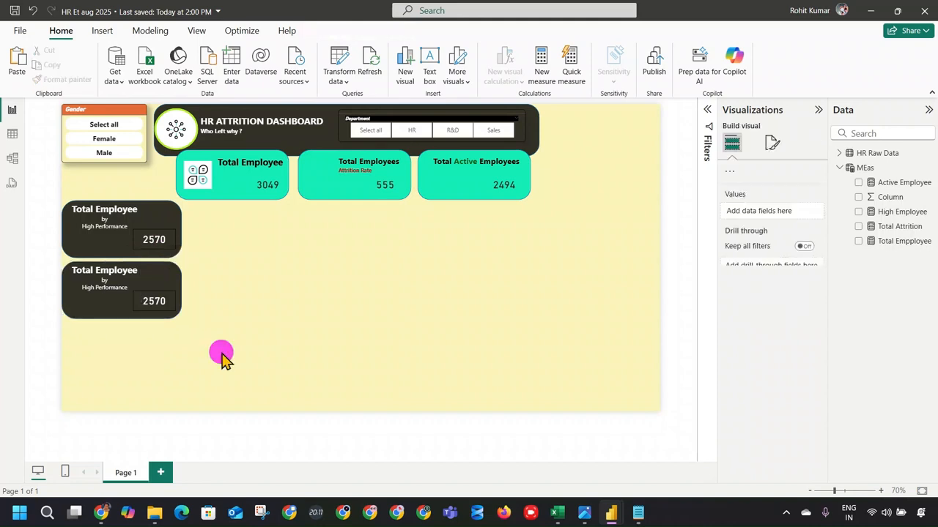
Create another measure in the MEas table from a copy of the High Employee measure's formula.
left_click(176, 310)
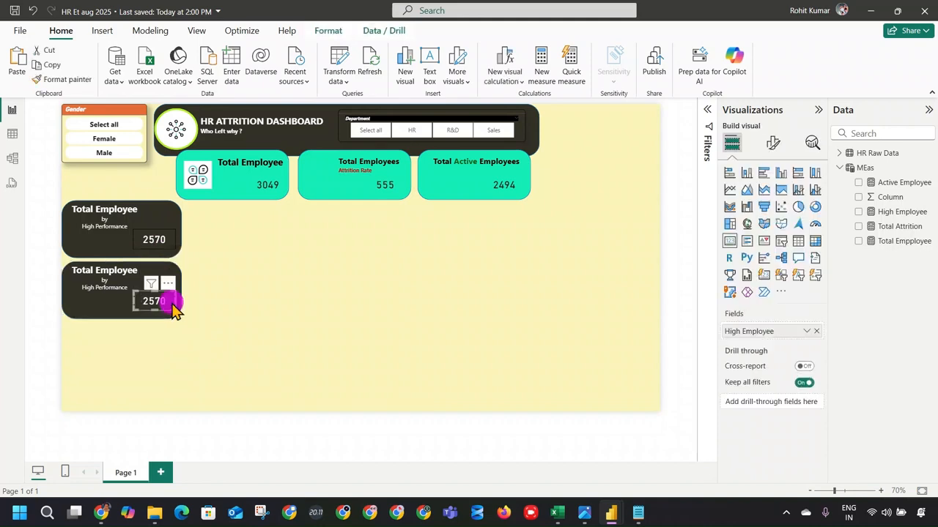
left_click(890, 212)
left_click_drag(551, 109, 58, 109)
key("ctrl+c")
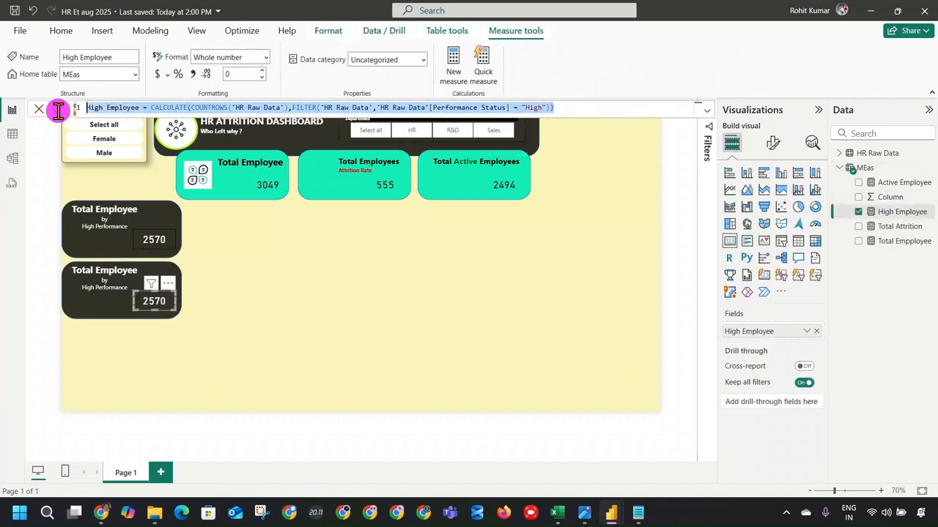
left_click(458, 62)
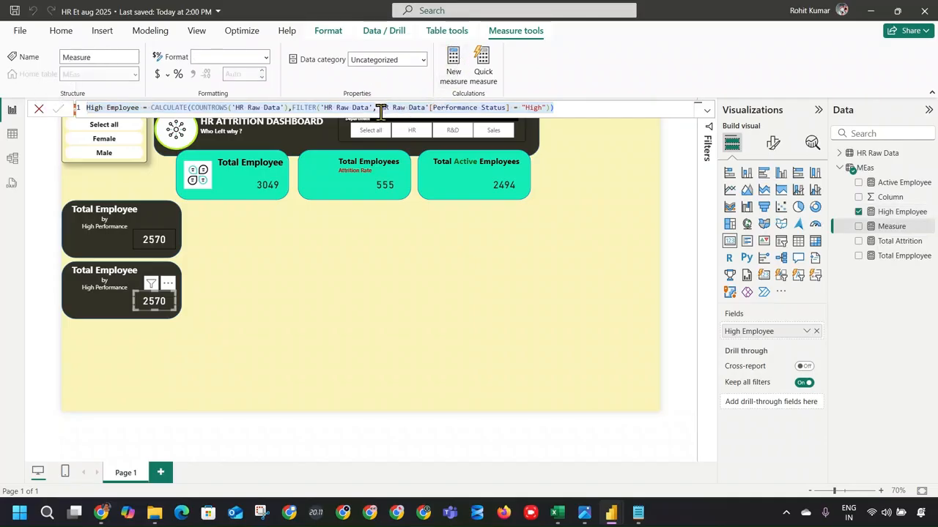
key("ctrl+v")
Rename the copied measure to Low Employee, set its Performance Status filter value to "Low" and commit it.
double_click(94, 108)
type("Low")
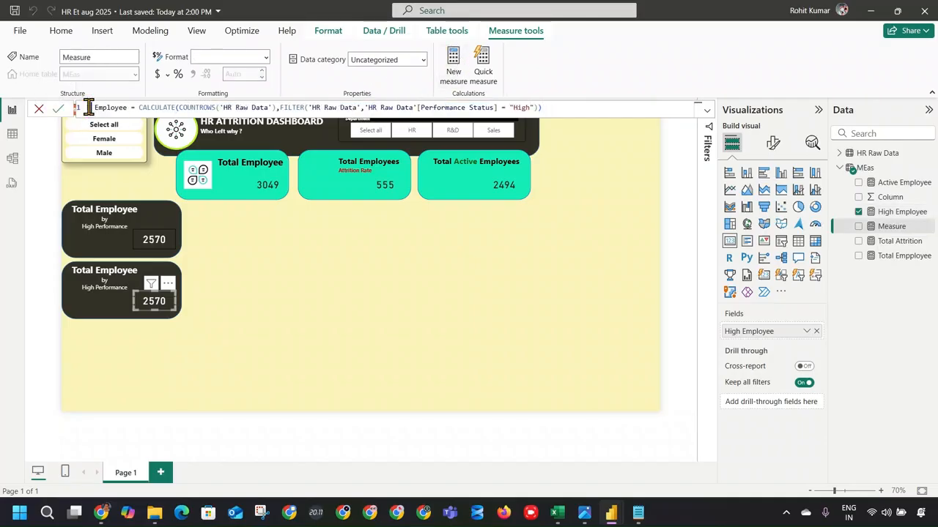
double_click(529, 108)
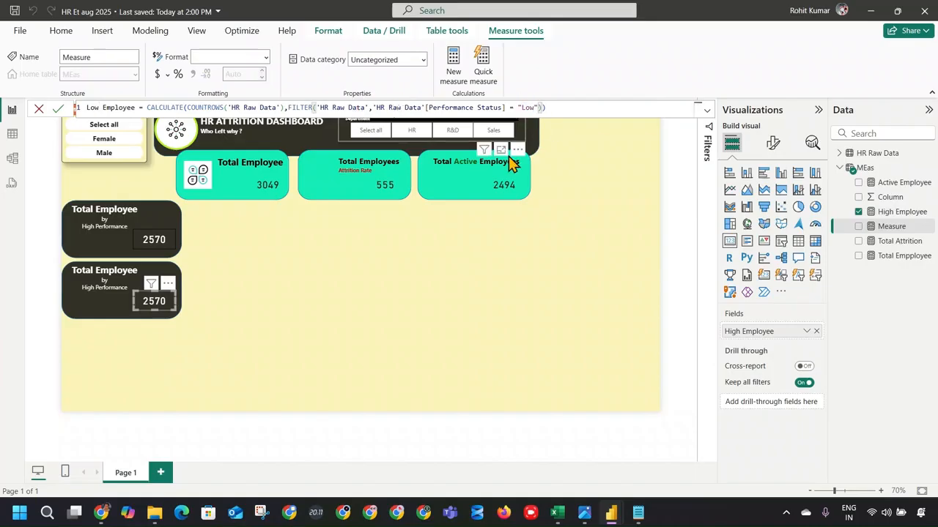
type("Low")
left_click(293, 271)
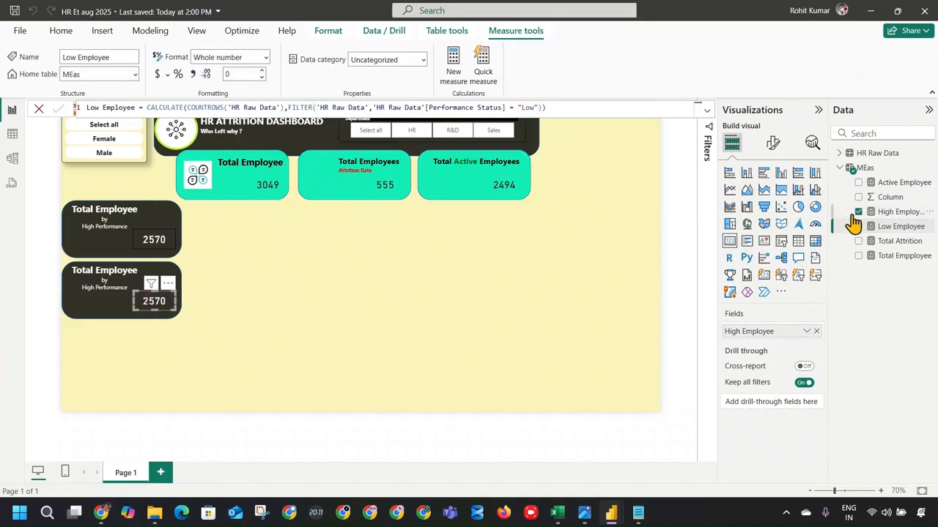
Replace High Employee with Low Employee in the lower dark card's number and change that card's caption to "Low Performance".
left_click(858, 211)
left_click(858, 227)
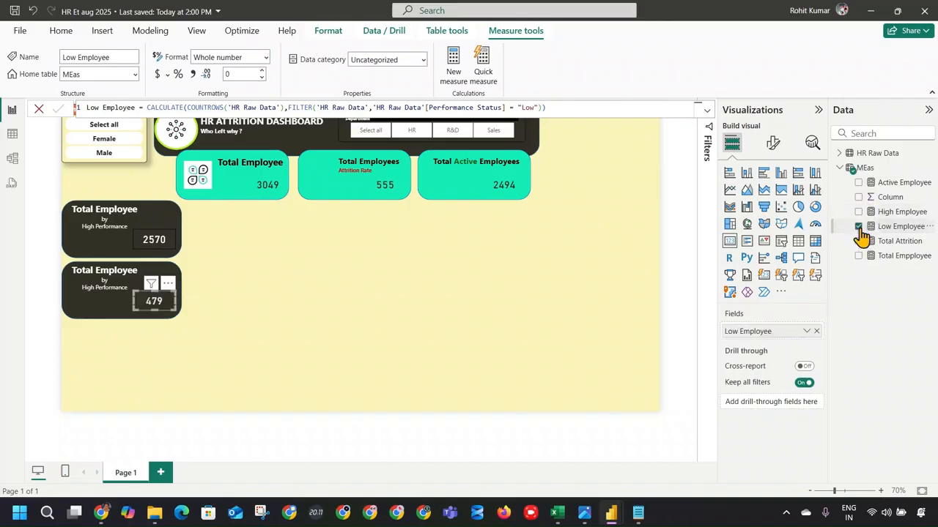
left_click(100, 280)
left_click_drag(82, 288, 92, 289)
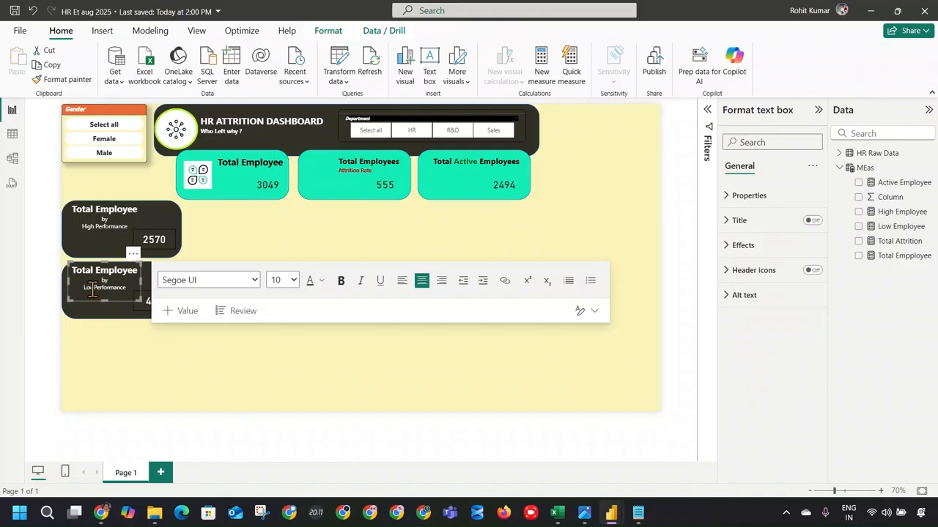
Turn on the background effect of the lower dark card's shape and colour it red, #C42828, at 0% transparency.
left_click(93, 322)
left_click(92, 322)
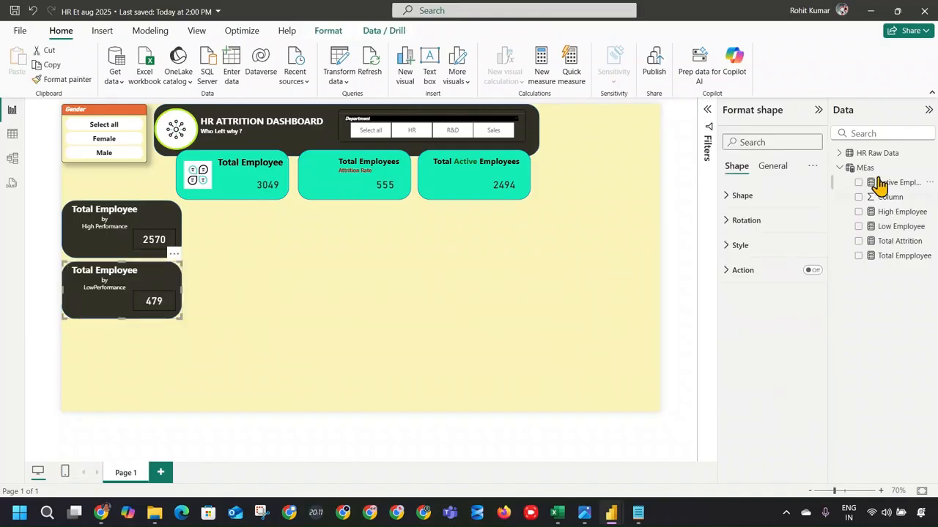
left_click(773, 167)
left_click(751, 222)
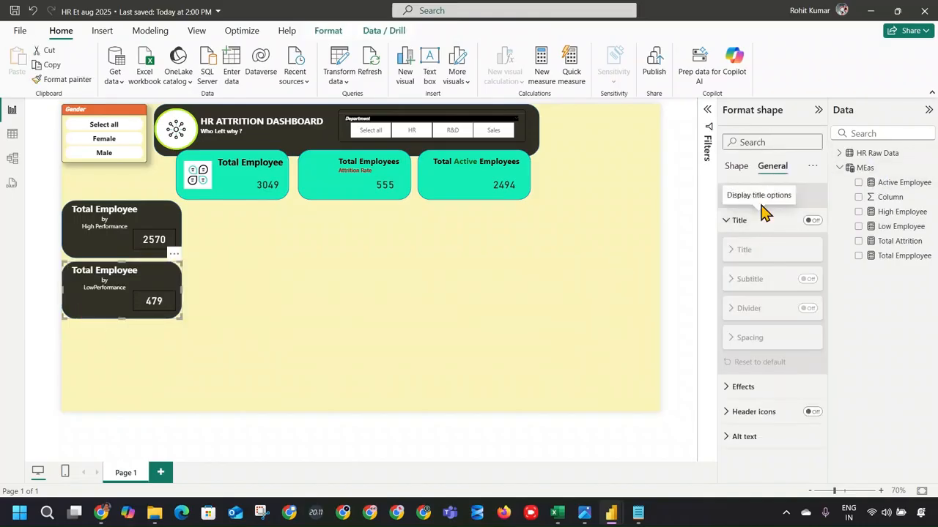
left_click(737, 166)
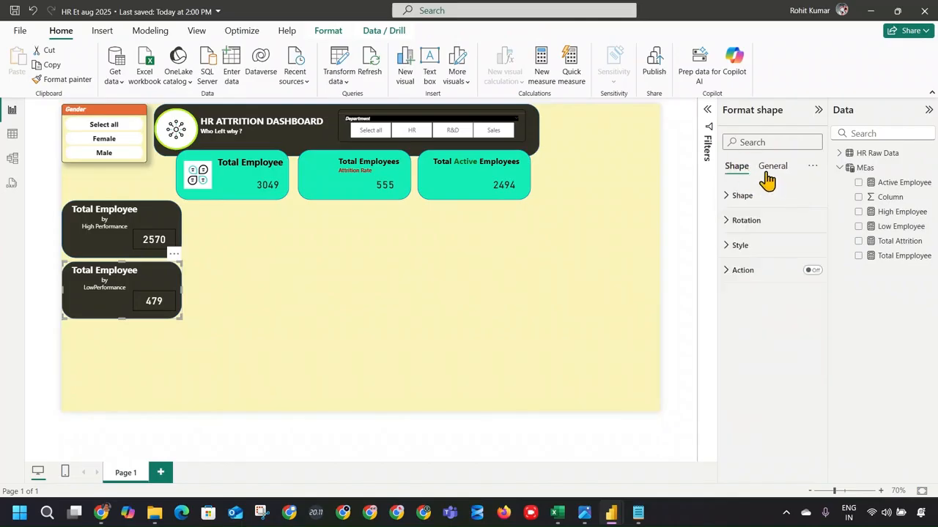
left_click(766, 176)
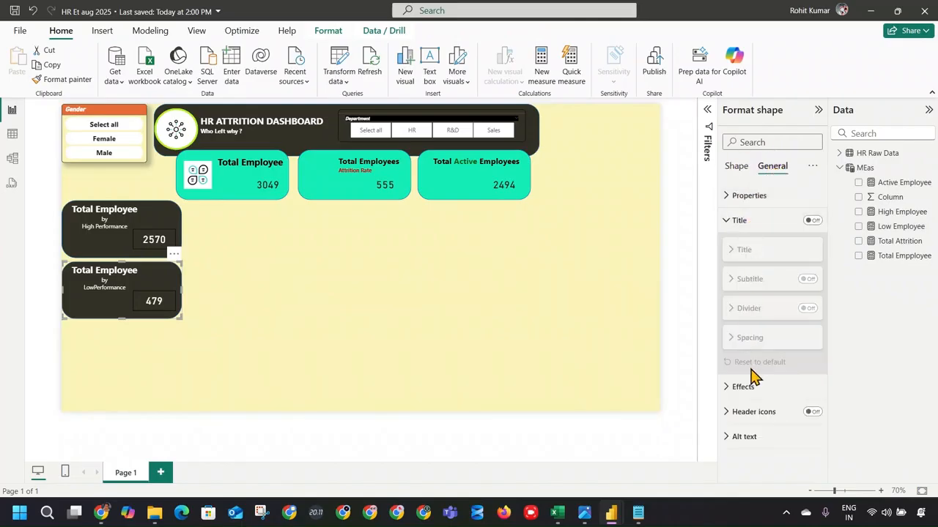
left_click(725, 221)
left_click(726, 246)
left_click(806, 275)
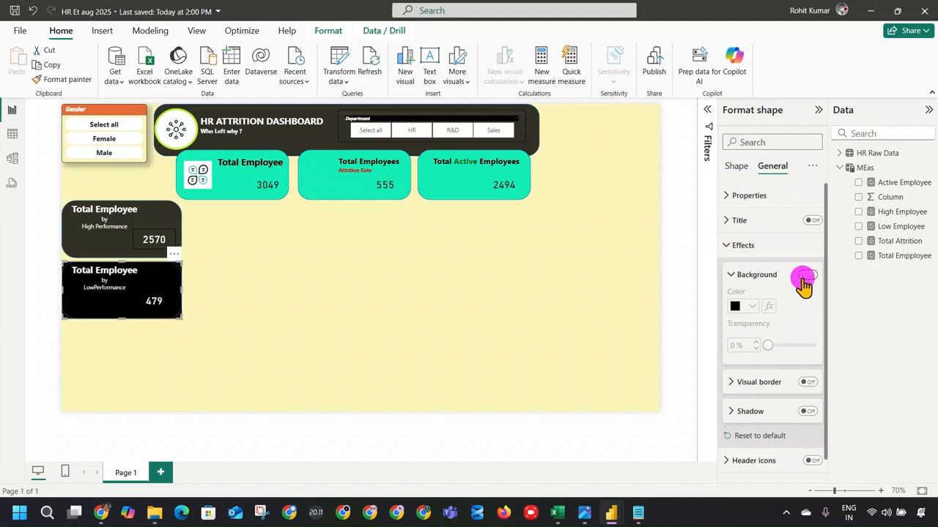
left_click(746, 307)
left_click(758, 277)
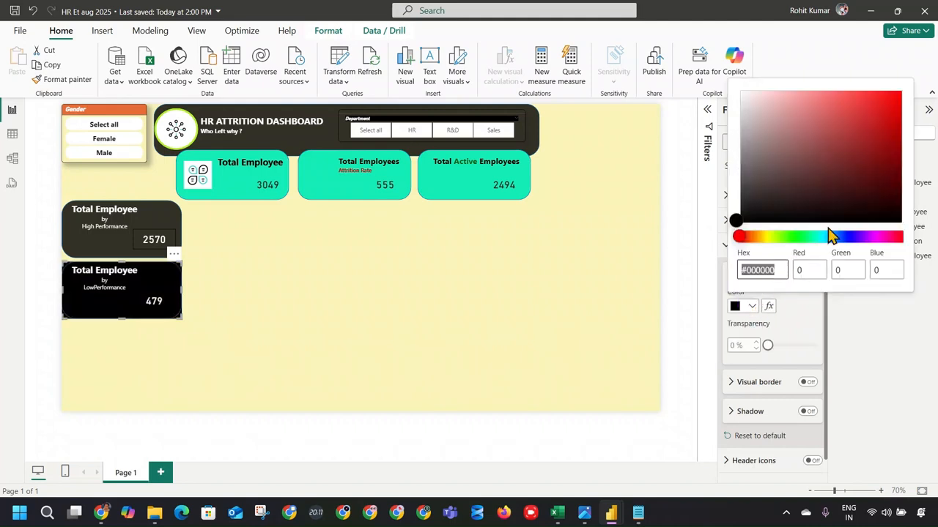
left_click(869, 122)
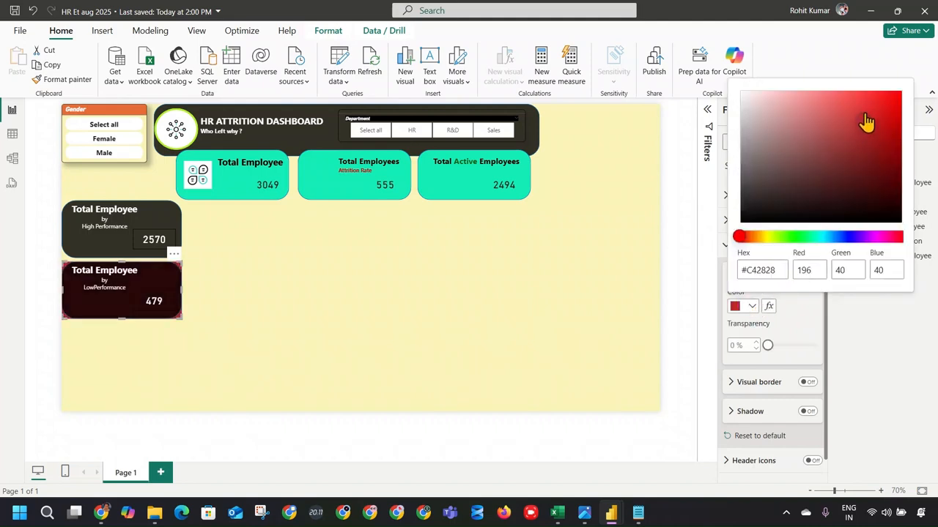
left_click(791, 325)
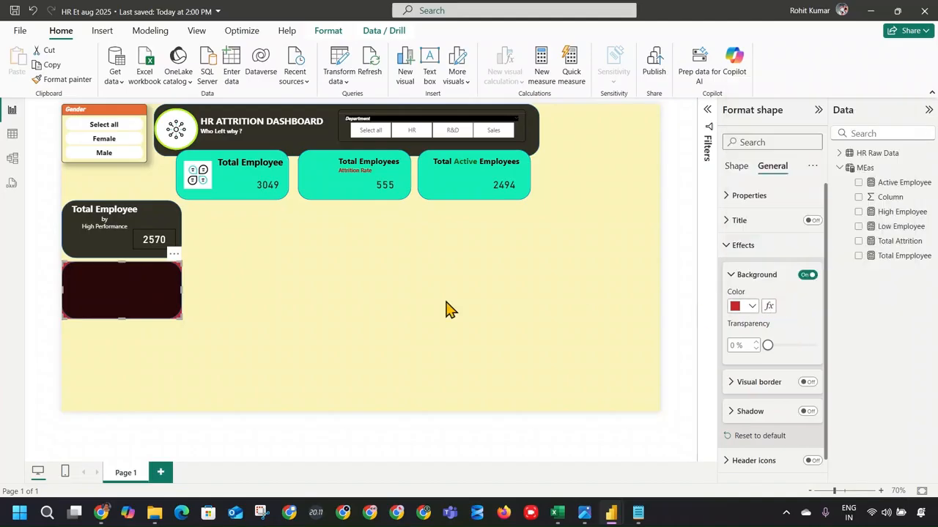
left_click(372, 302)
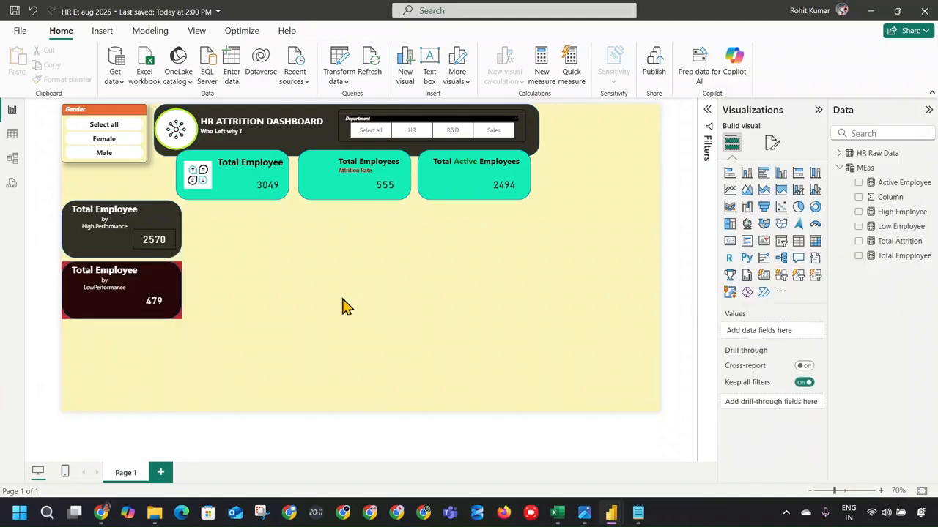
Change the Low Performance card shape's fill colour from black to a red matching its background.
left_click(181, 316)
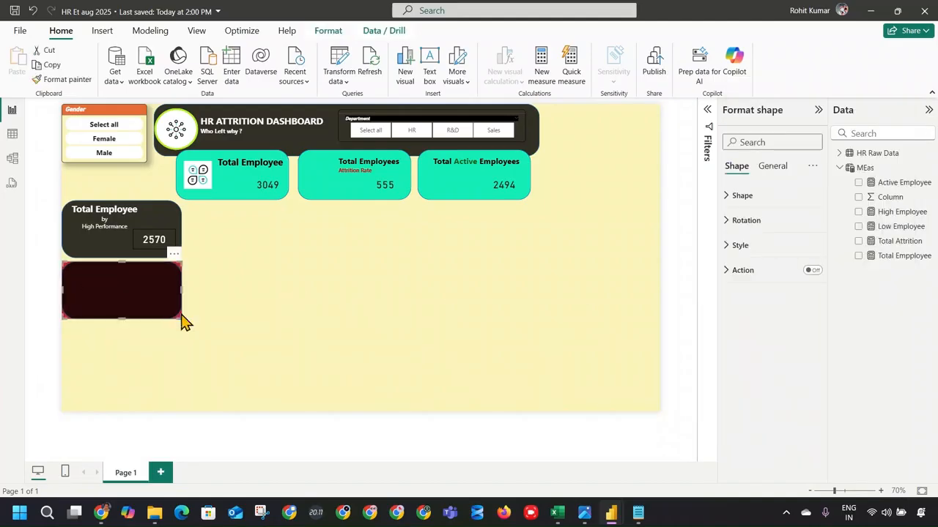
left_click(762, 198)
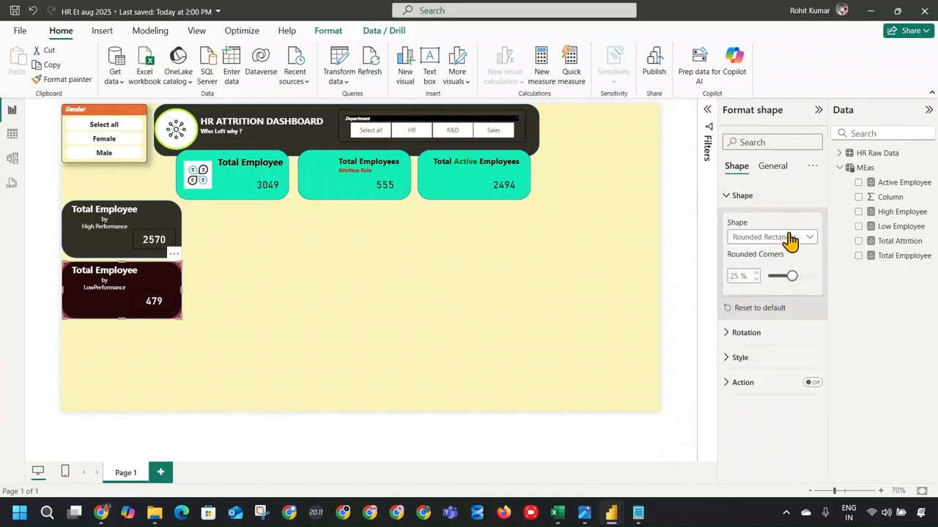
left_click(740, 357)
scroll(776, 330, "down", 3)
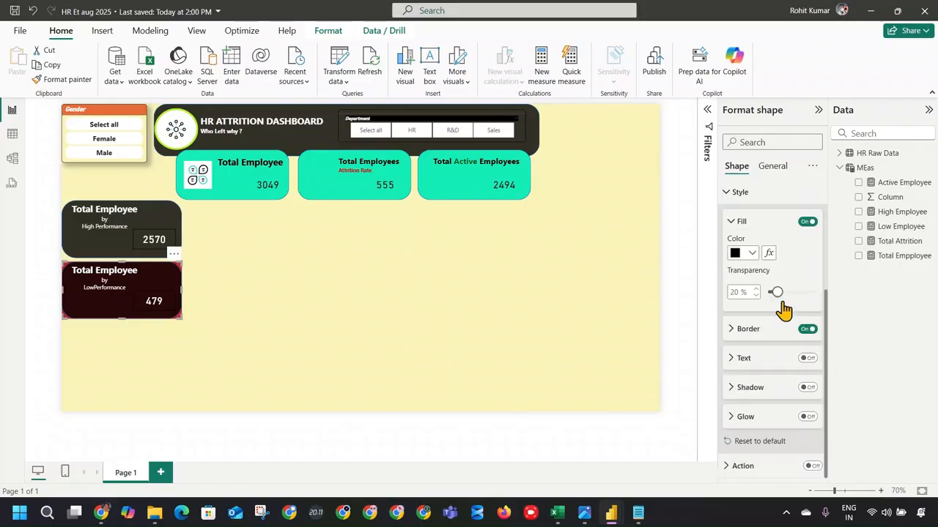
left_click(742, 254)
left_click(744, 436)
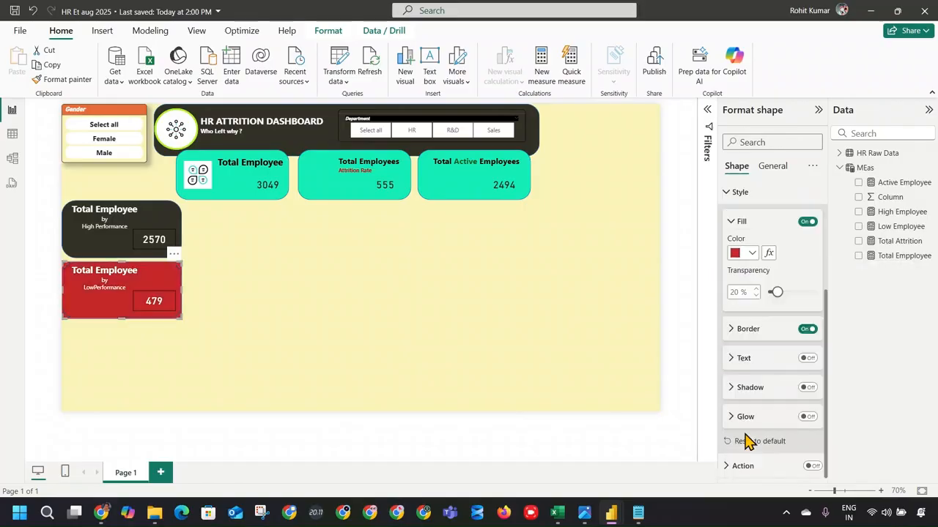
Try a glow on the red card's shape, switch it off again and turn on the shape's shadow instead.
left_click(806, 417)
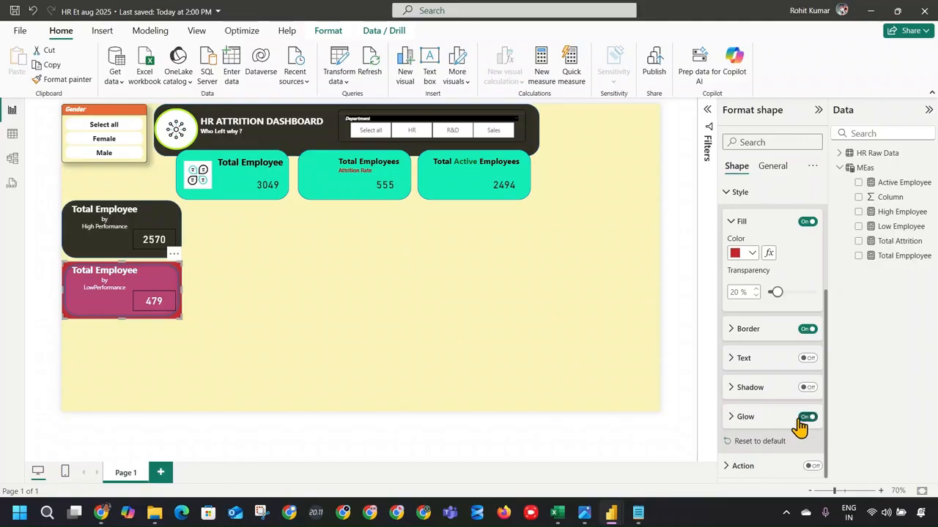
left_click(808, 417)
left_click(805, 388)
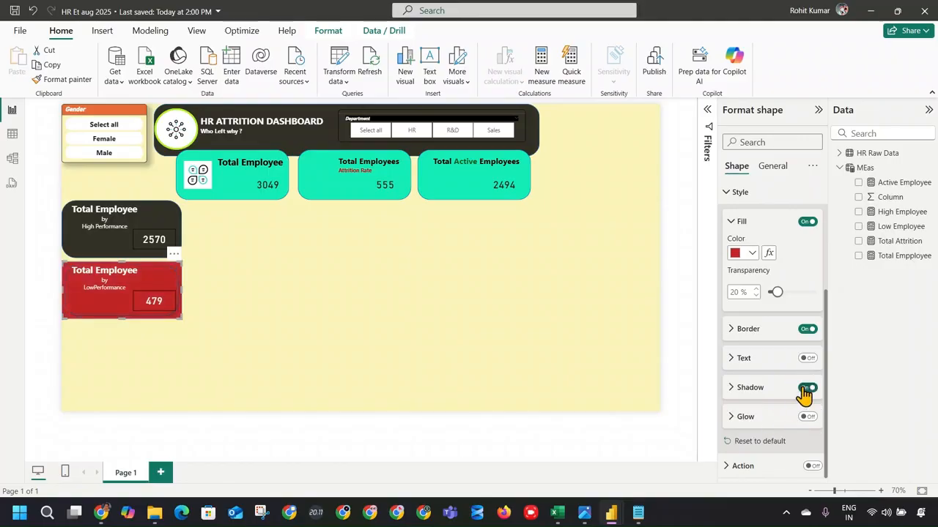
left_click(505, 331)
left_click(475, 282)
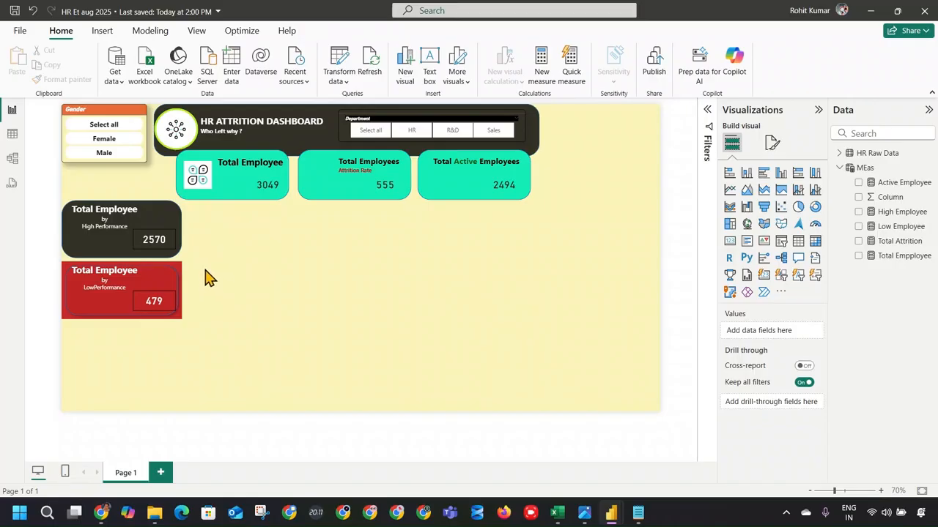
Copy the green shape of the Total Employee card, place it below the red card and enlarge it to reach the page's lower edge.
left_click(218, 341)
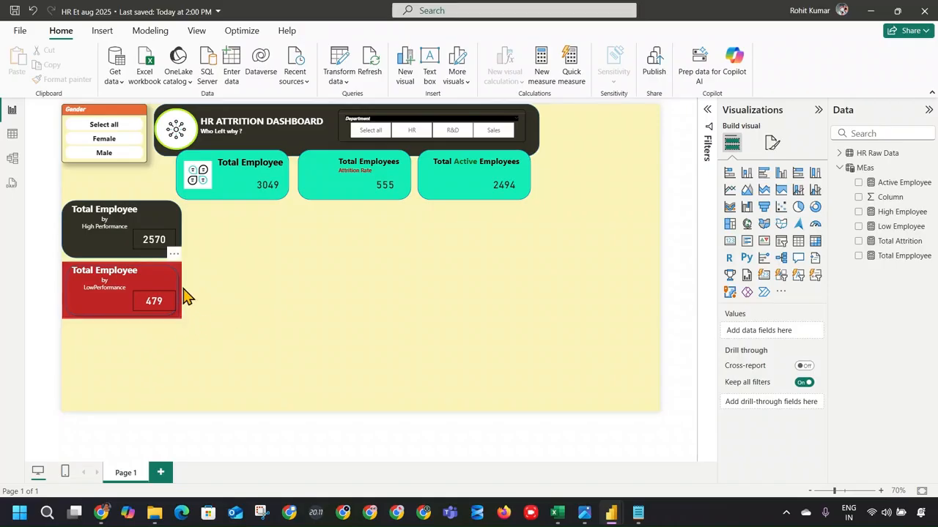
left_click(227, 202)
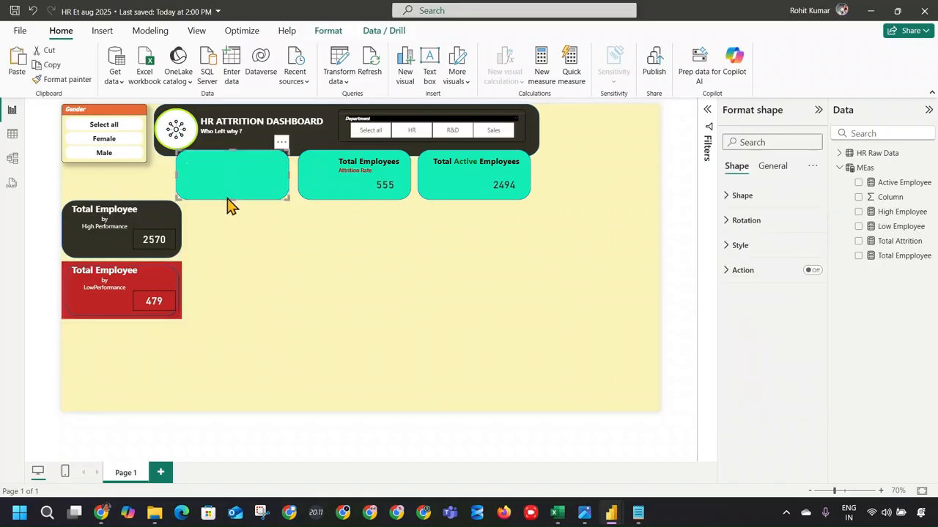
left_click(215, 369)
key("ctrl+v")
left_click_drag(251, 199, 180, 422)
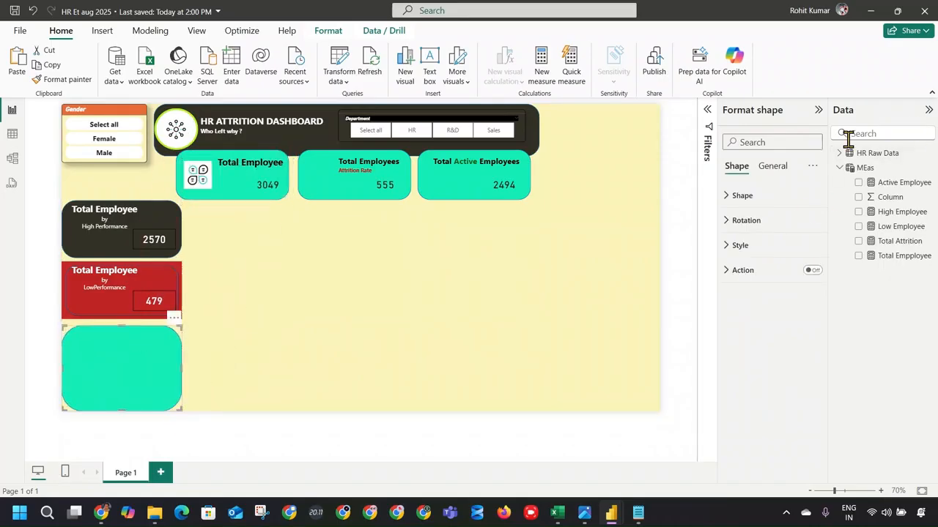
Set the new green shape's rounded corners to 11%.
left_click(746, 198)
left_click(778, 277)
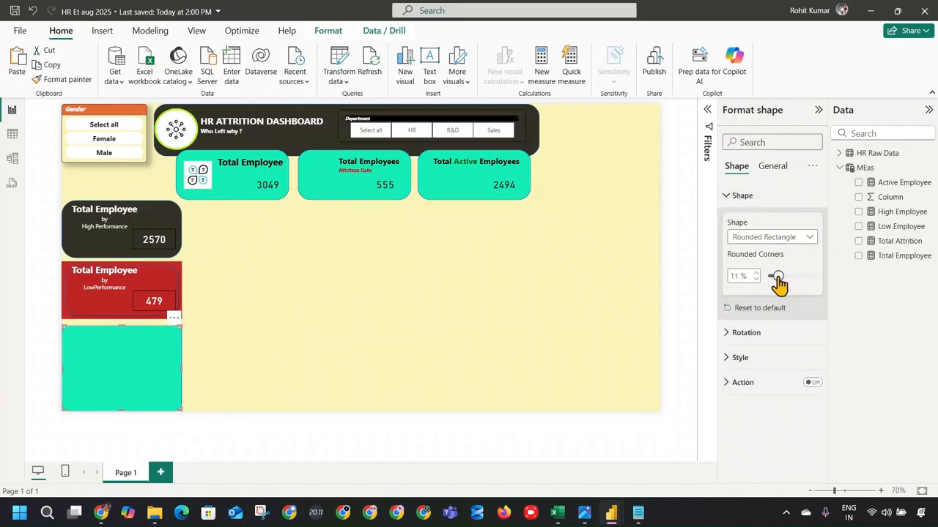
left_click(385, 306)
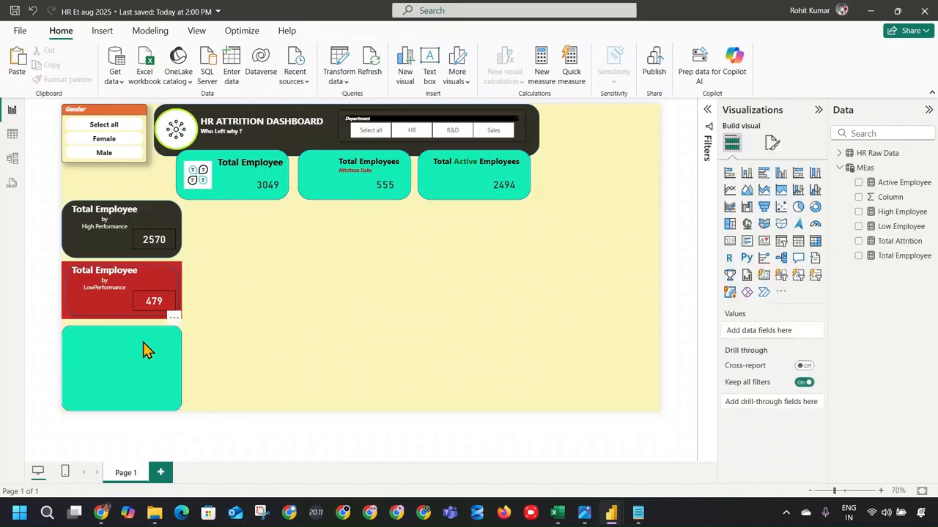
Try to copy the Low Performance caption text box onto the new green shape, and undo the paste.
left_click(146, 347)
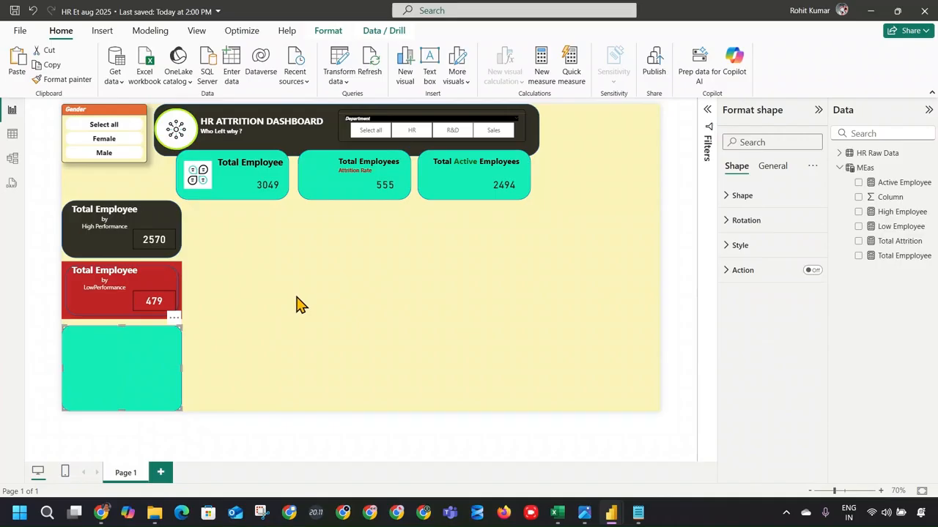
left_click(144, 277)
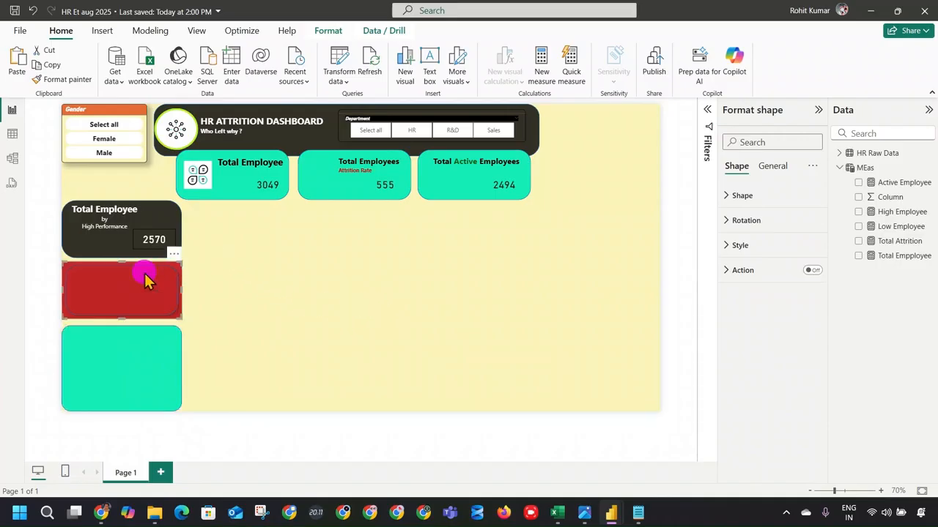
left_click(286, 301)
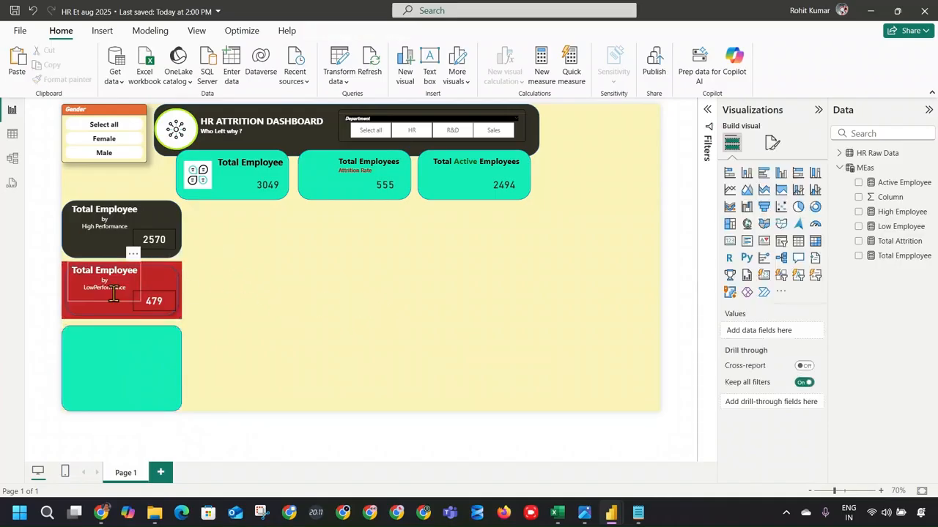
left_click(110, 290)
left_click(198, 247)
left_click(117, 272)
left_click(98, 335)
key("ctrl+v")
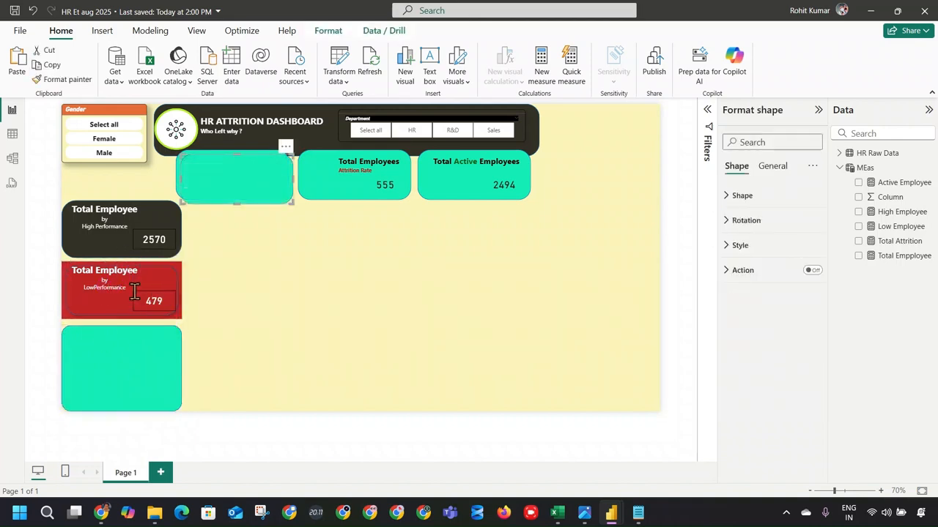
key("ctrl+z")
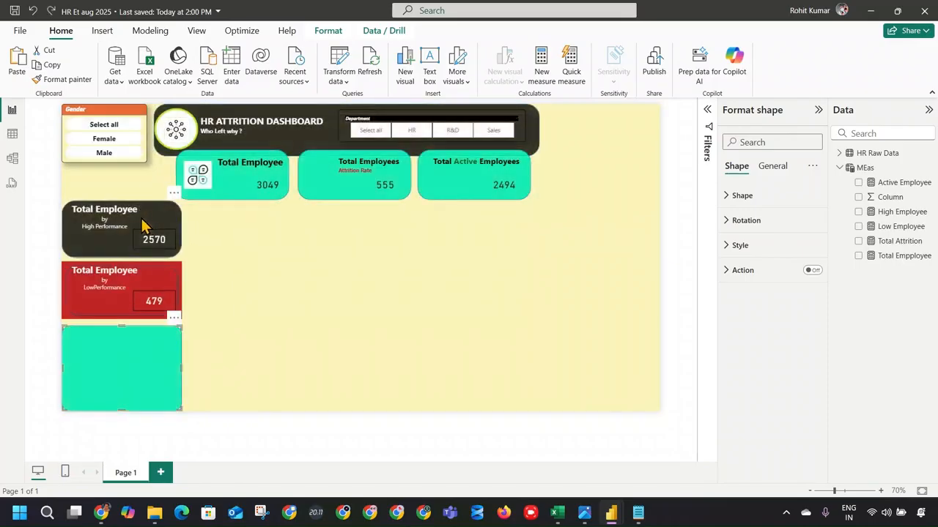
Try to copy the High Performance card's caption onto the new green shape, and undo the paste.
left_click(138, 212)
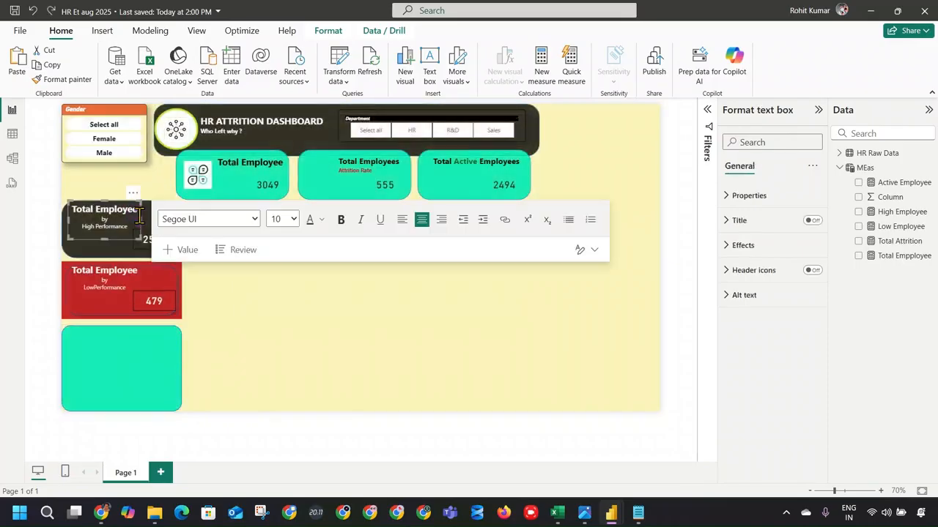
left_click(140, 366)
key("ctrl+v")
key("ctrl+z")
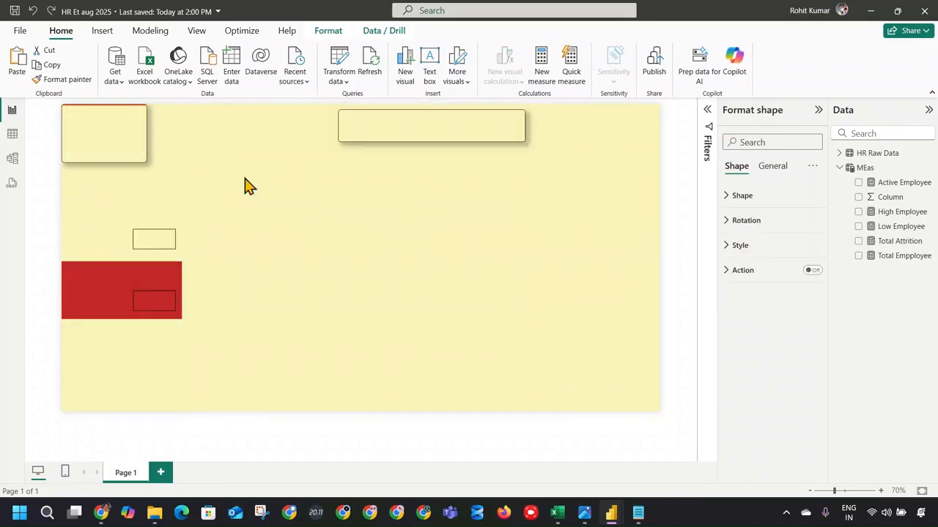
Try to copy the Total Employee title from the upper green card, and undo the paste.
left_click(238, 164)
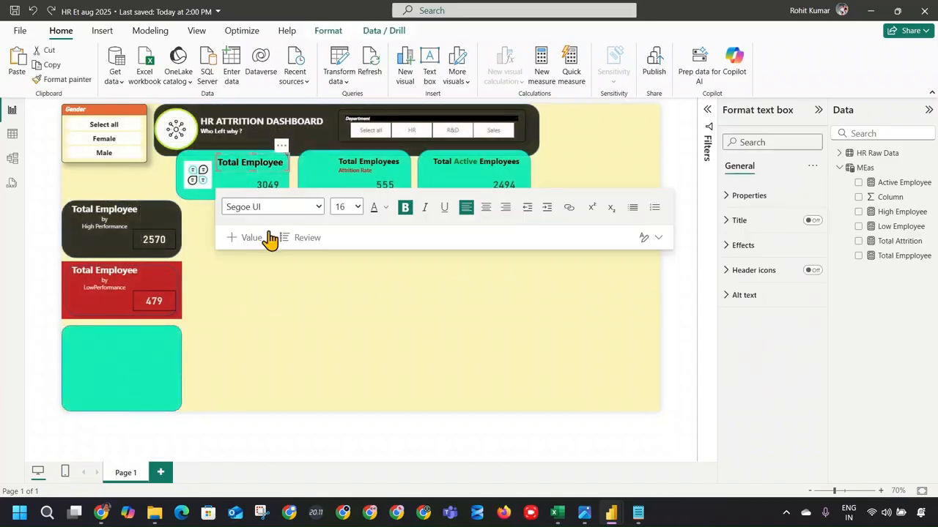
left_click(269, 264)
left_click(283, 146)
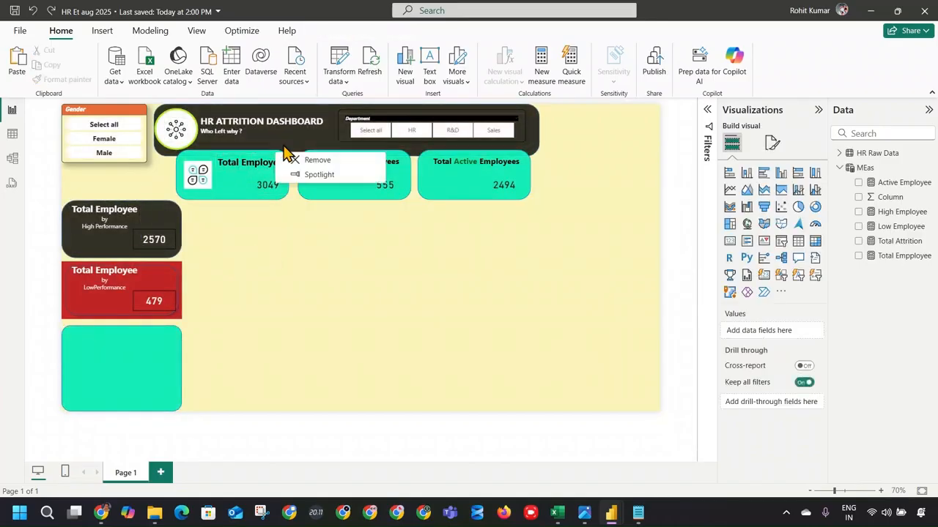
key("ctrl+y")
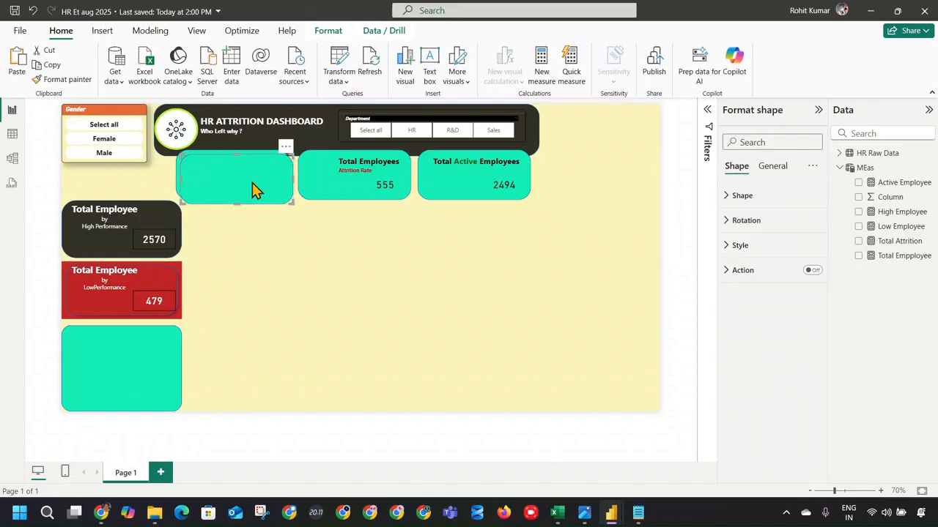
key("ctrl+z")
Try to copy the High Performance card's caption text box onto the new green shape, and undo the paste.
left_click(168, 211)
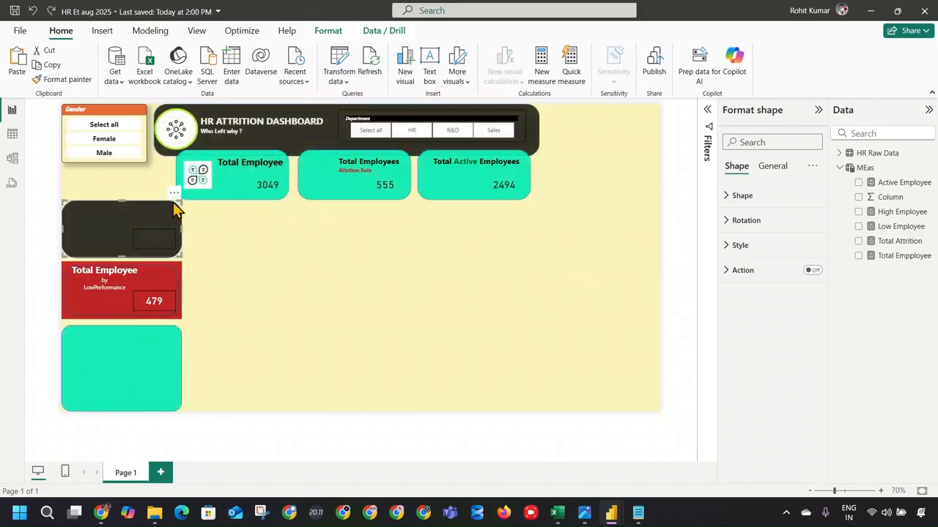
left_click(193, 221)
left_click(134, 211)
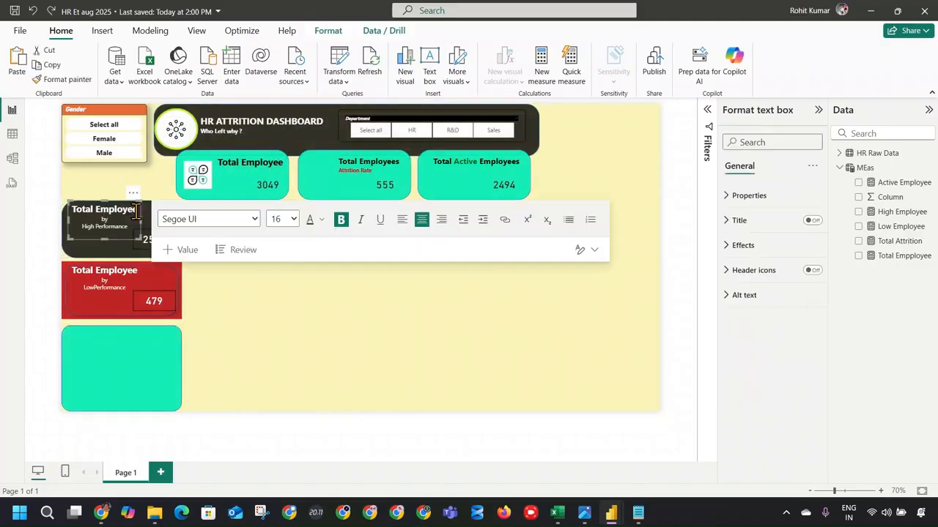
left_click(134, 332)
key("ctrl+y")
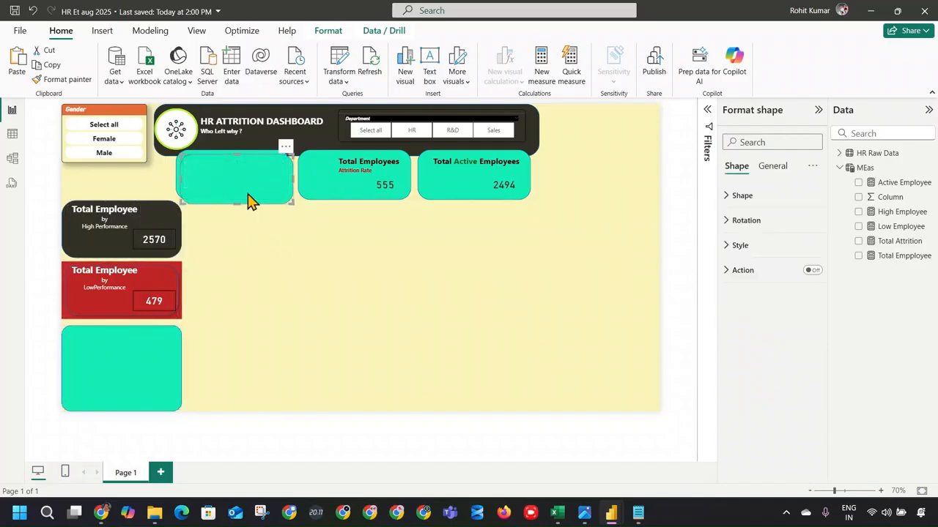
key("ctrl+z")
right_click(131, 212)
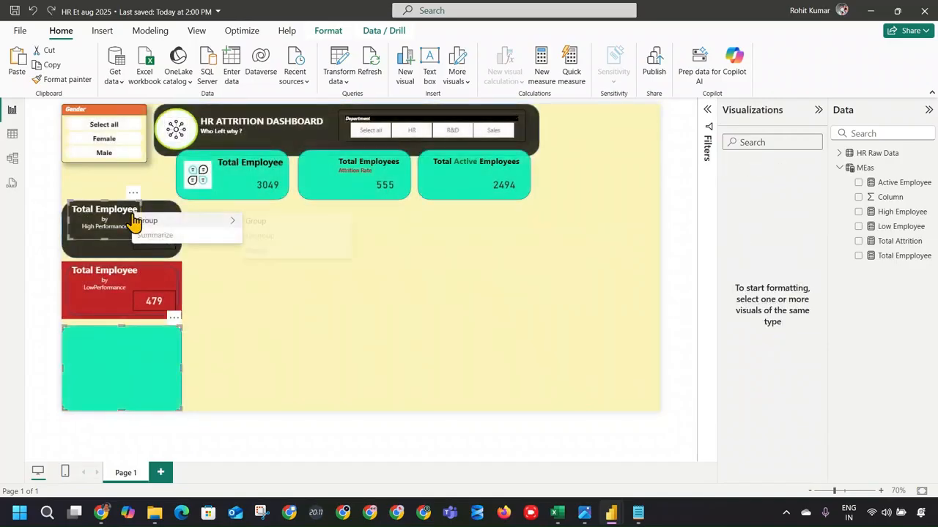
mouse_move(183, 221)
left_click(266, 300)
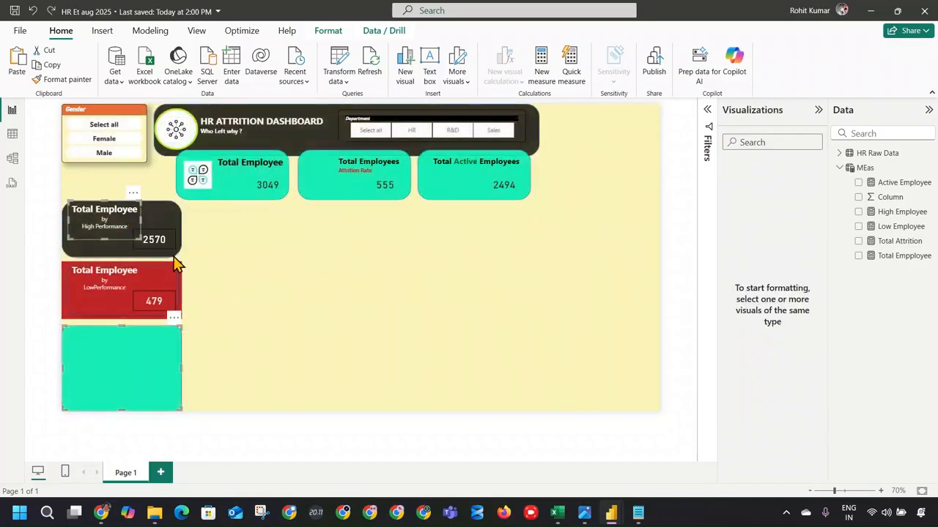
left_click(116, 339)
Insert a text box reading "Total Attrition" and, on a second line, "By Work Distance", and make both lines bold.
left_click(429, 71)
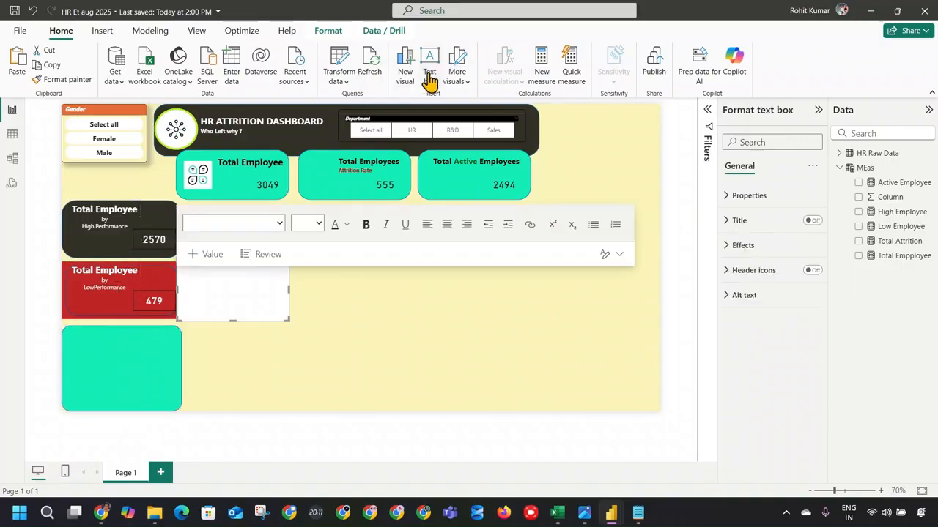
left_click(237, 284)
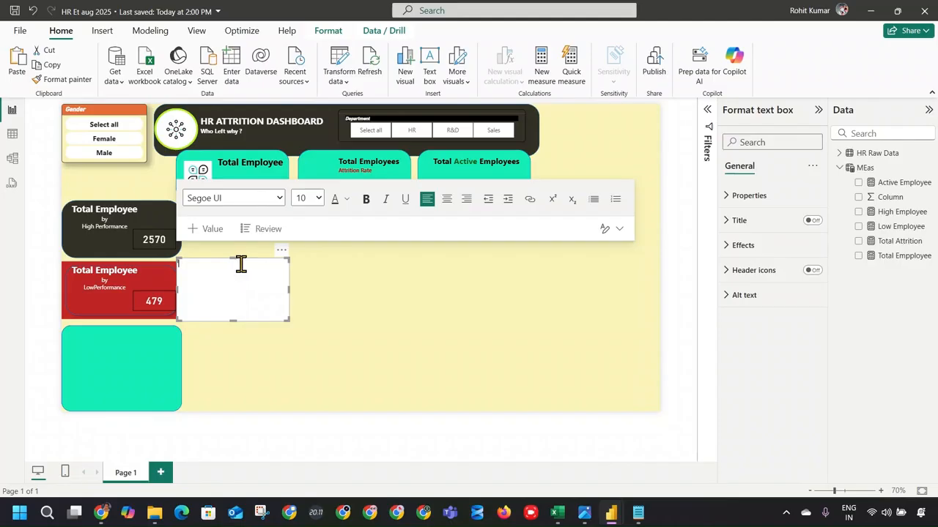
left_click(213, 301)
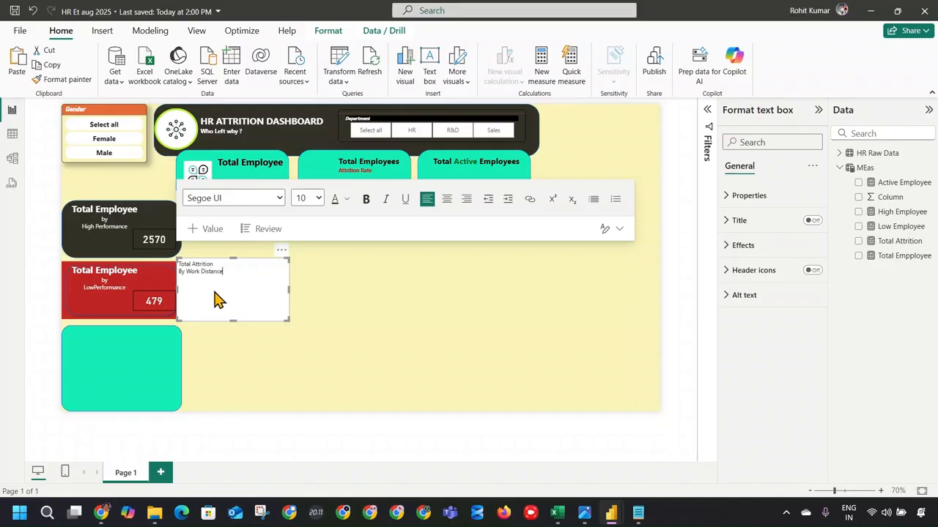
left_click_drag(224, 270, 178, 262)
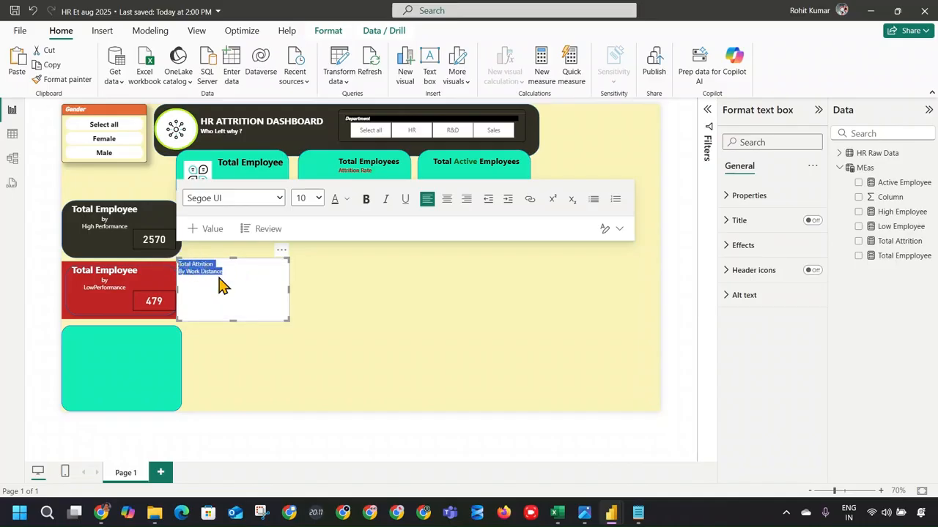
left_click(366, 198)
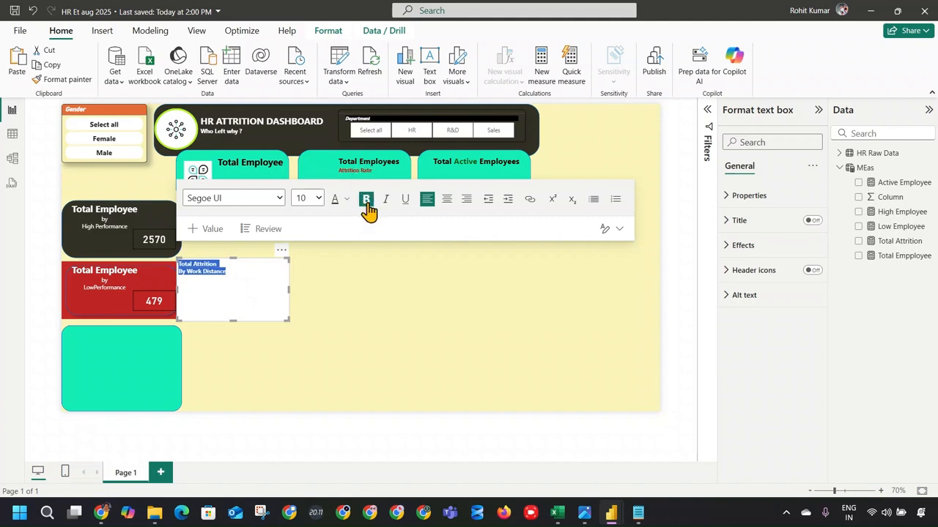
left_click(252, 264)
left_click_drag(231, 268, 174, 266)
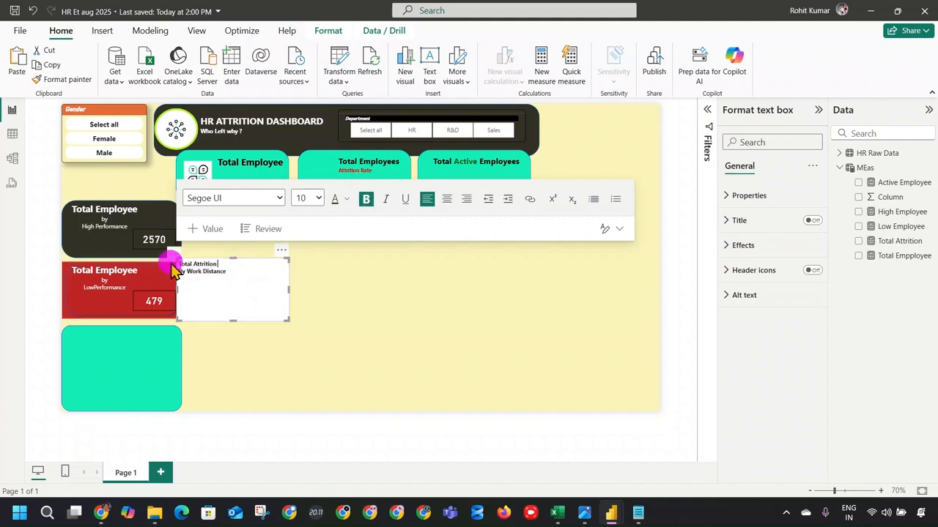
Turn off the new text box's background, place it at the top of the lower green shape and shrink it to fit.
left_click(744, 245)
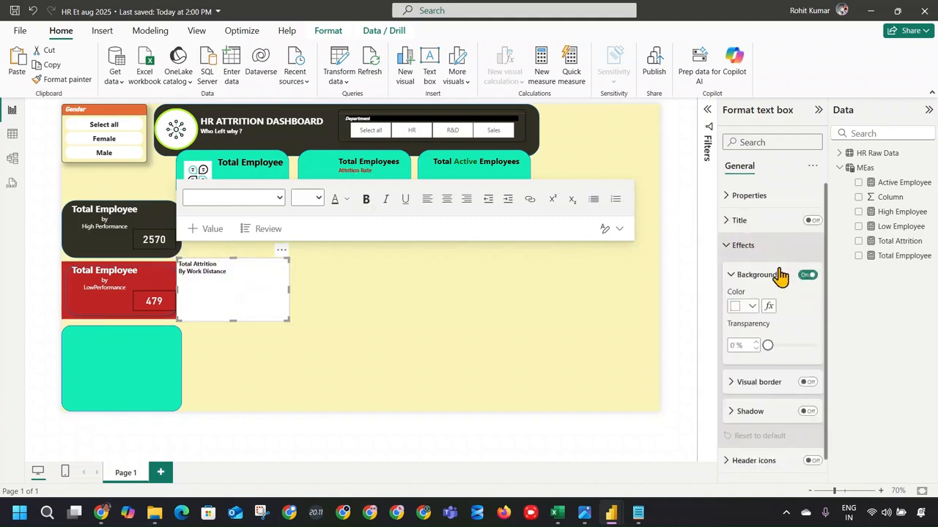
left_click(807, 274)
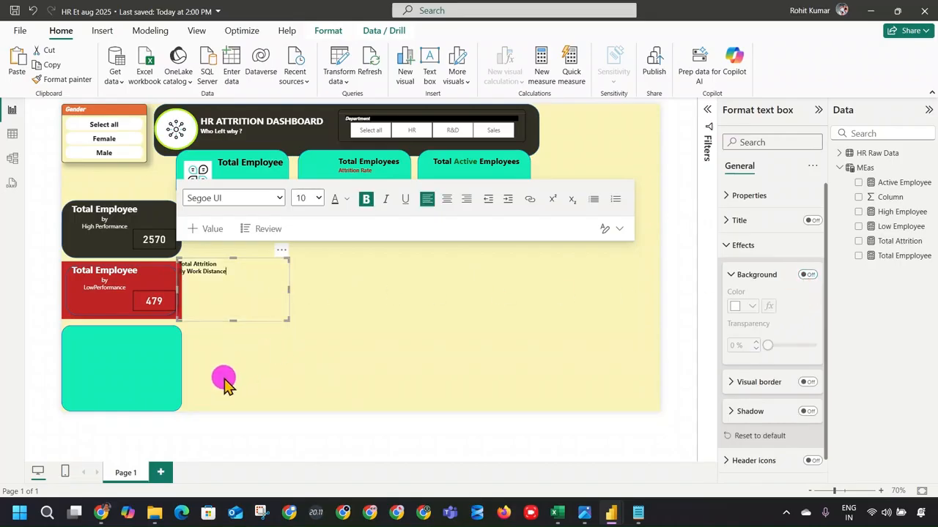
left_click_drag(257, 259, 178, 325)
left_click_drag(183, 399, 162, 351)
Set the font size of the "Total Attrition" line to 16.
left_click(85, 331)
triple_click(85, 331)
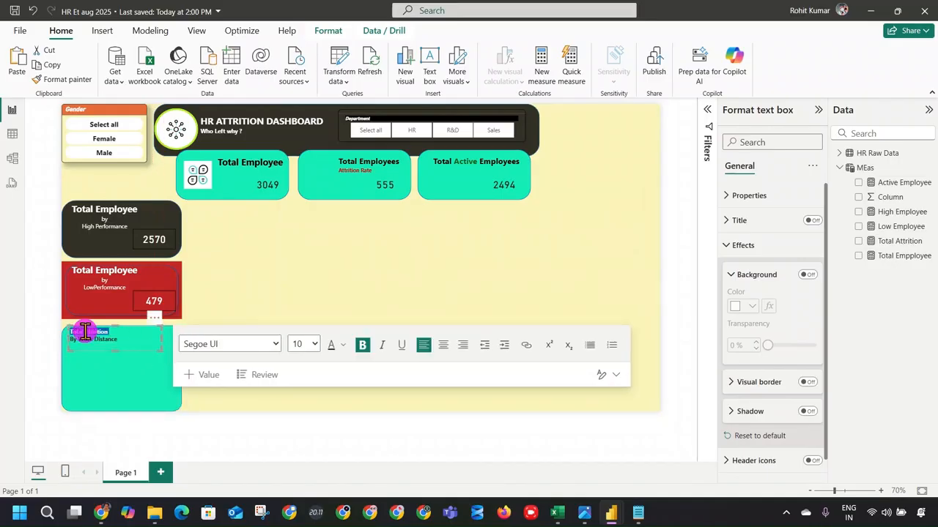
left_click(314, 344)
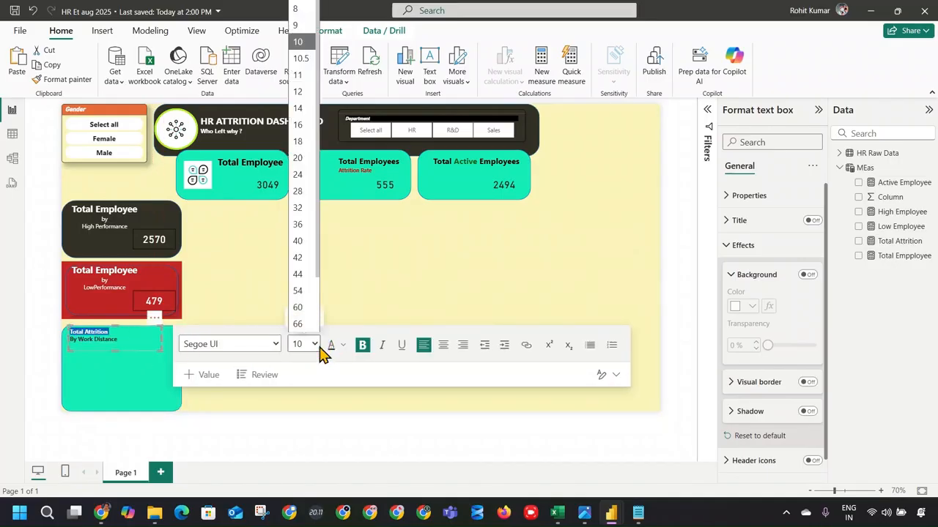
left_click(299, 124)
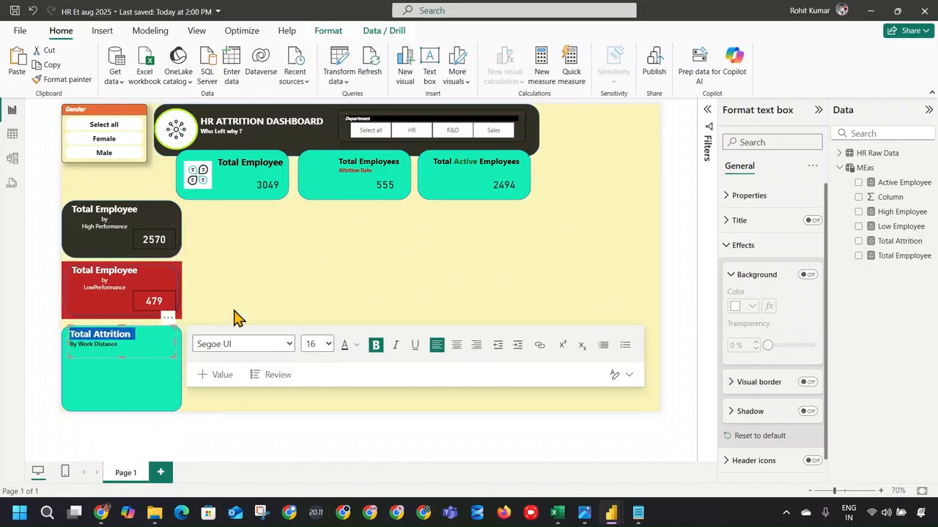
left_click(231, 313)
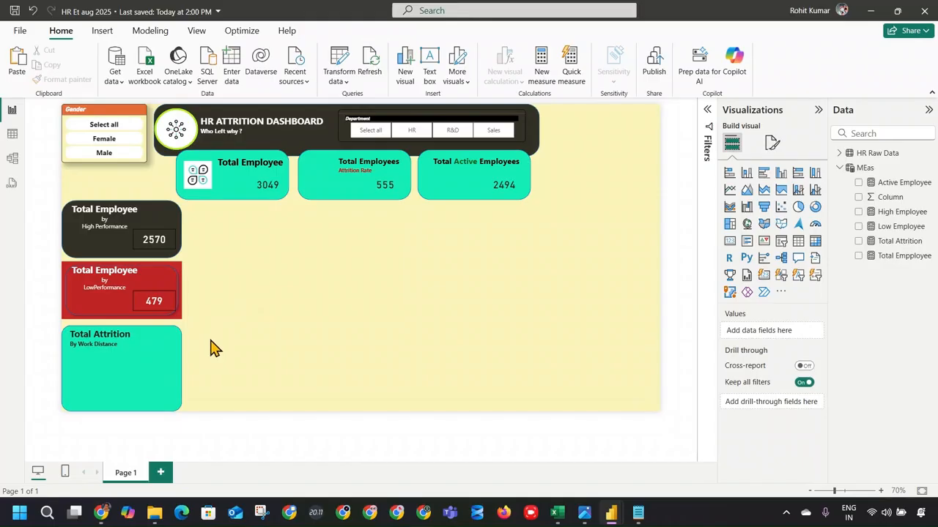
Put "by" on the same line as the performance label in both the Low Performance and High Performance captions.
left_click(149, 281)
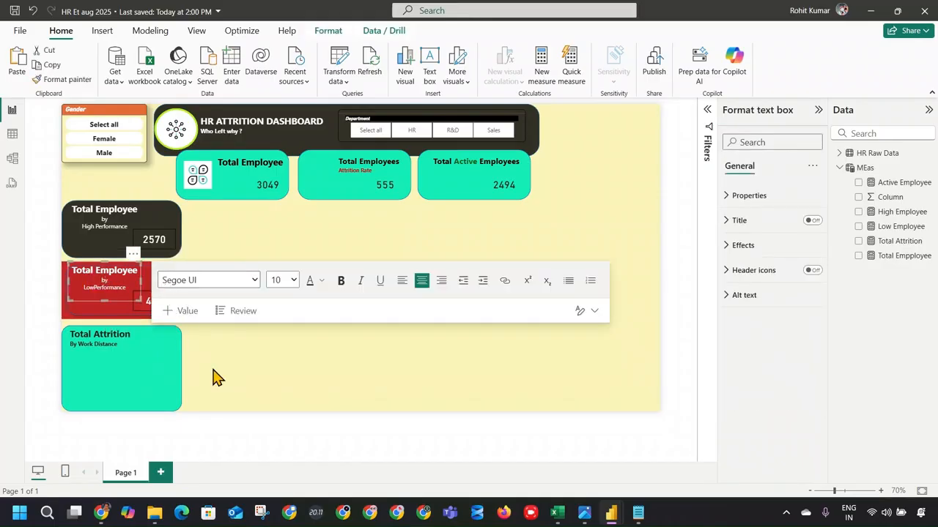
left_click(101, 280)
key("BackSpace")
key("Return")
key("Right")
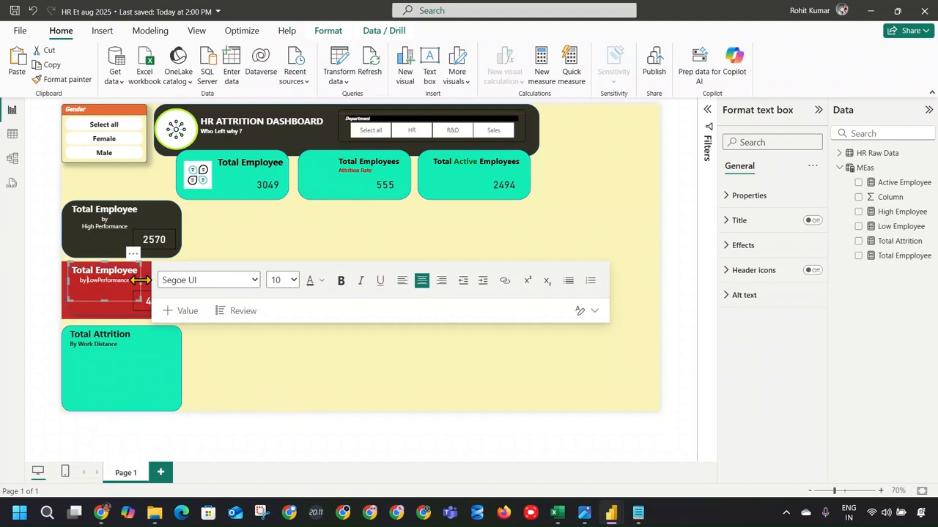
left_click(274, 245)
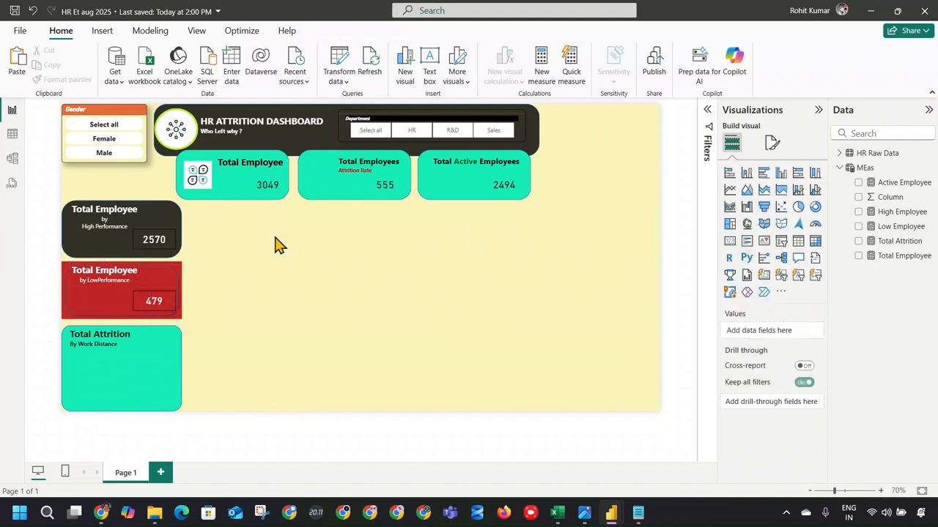
left_click(91, 226)
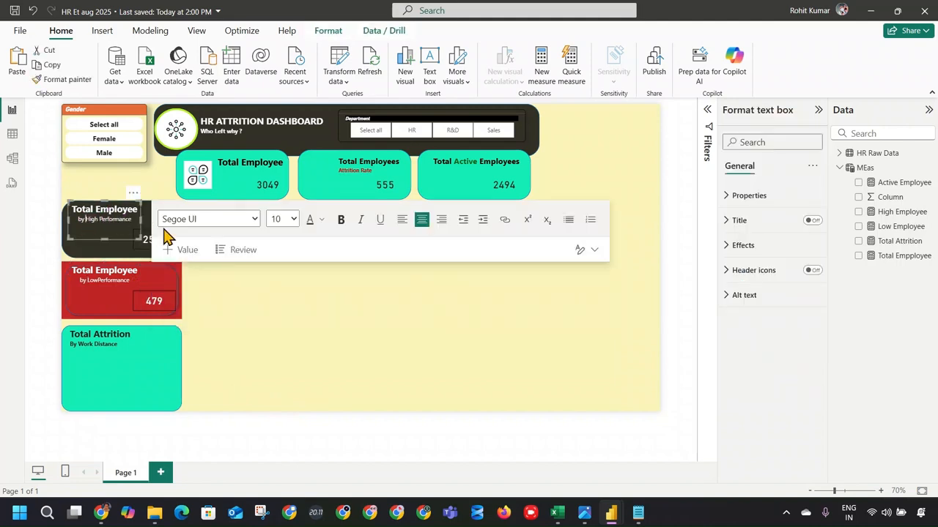
left_click(277, 335)
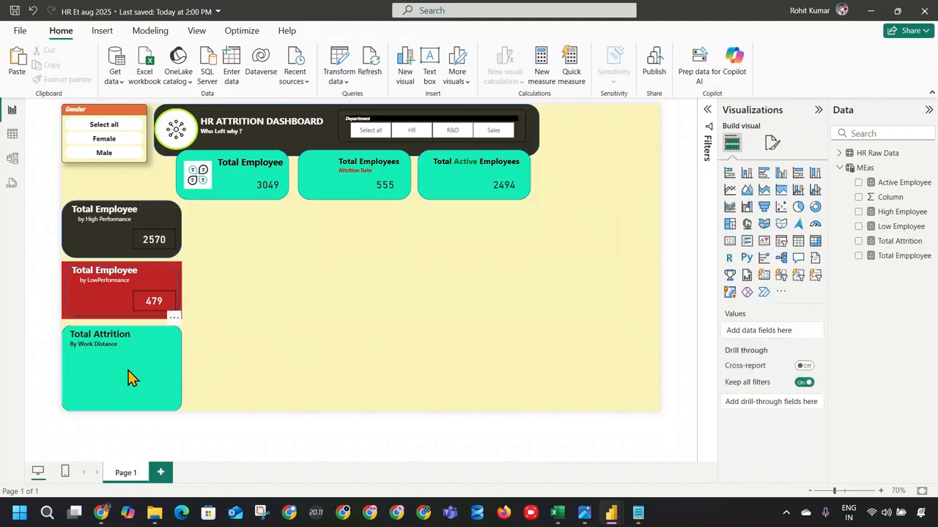
Reduce the height of the Total Attrition text box so it closely fits its two lines.
left_click(121, 352)
left_click(230, 376)
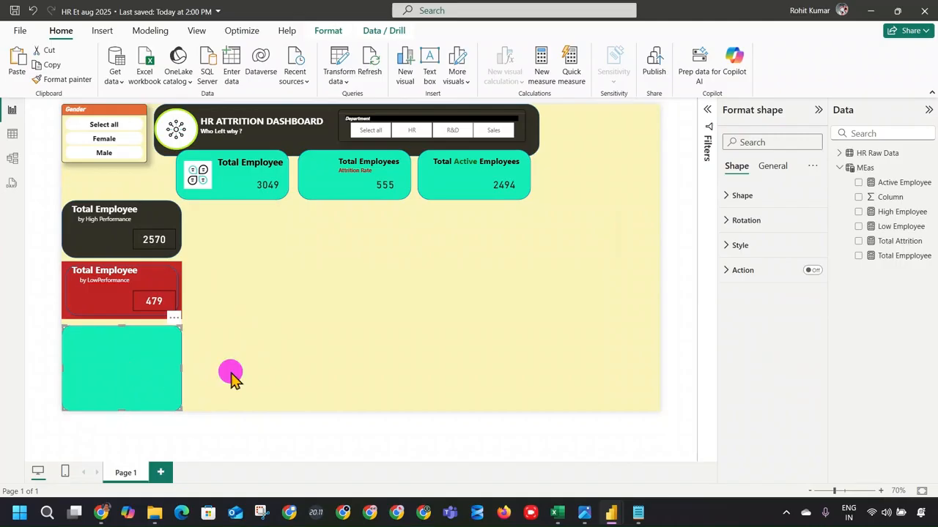
left_click(122, 340)
left_click_drag(122, 357, 123, 352)
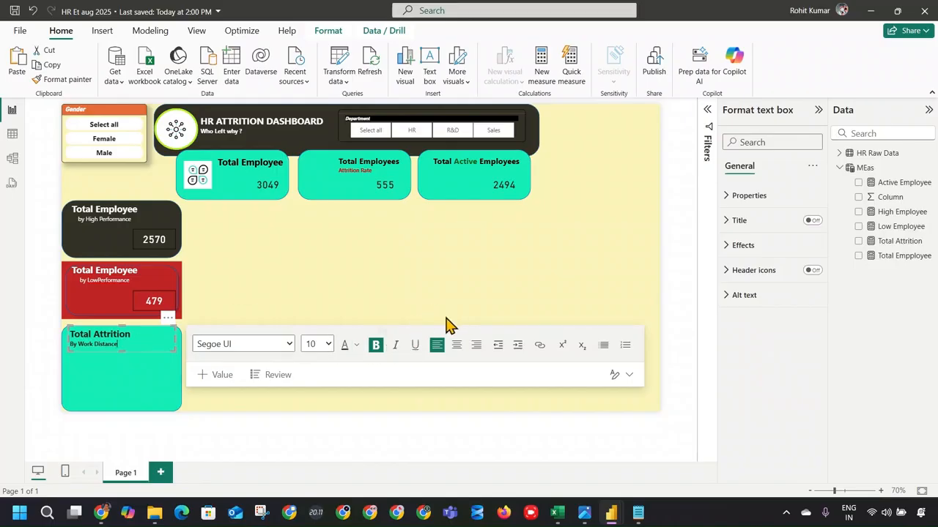
left_click(366, 287)
Search the HR Raw Data fields for "wor" and widen the field list to show the full names.
left_click(125, 373)
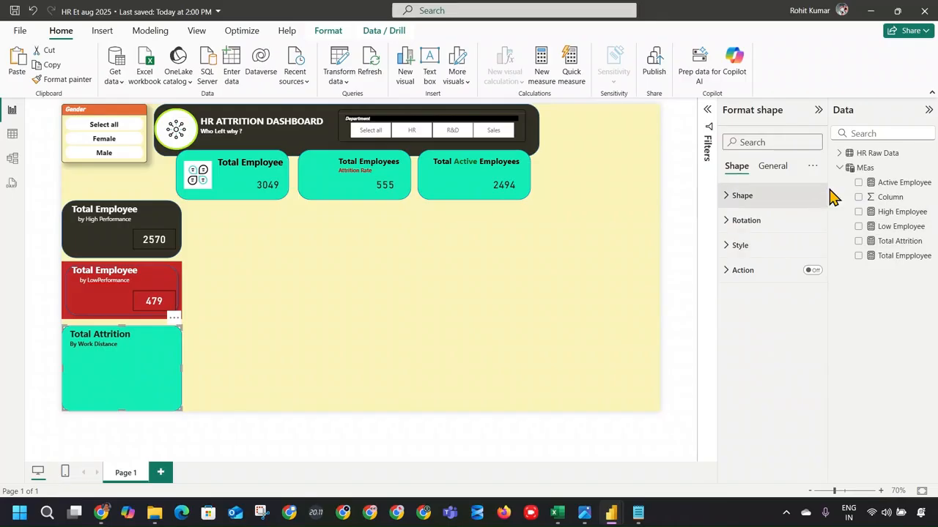
left_click(844, 155)
scroll(886, 374, "down", 5)
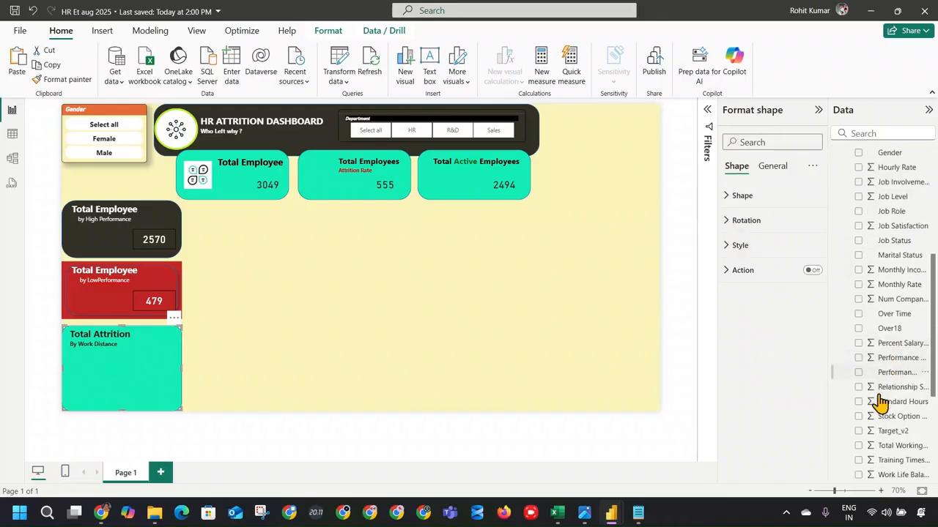
scroll(862, 381, "down", 2)
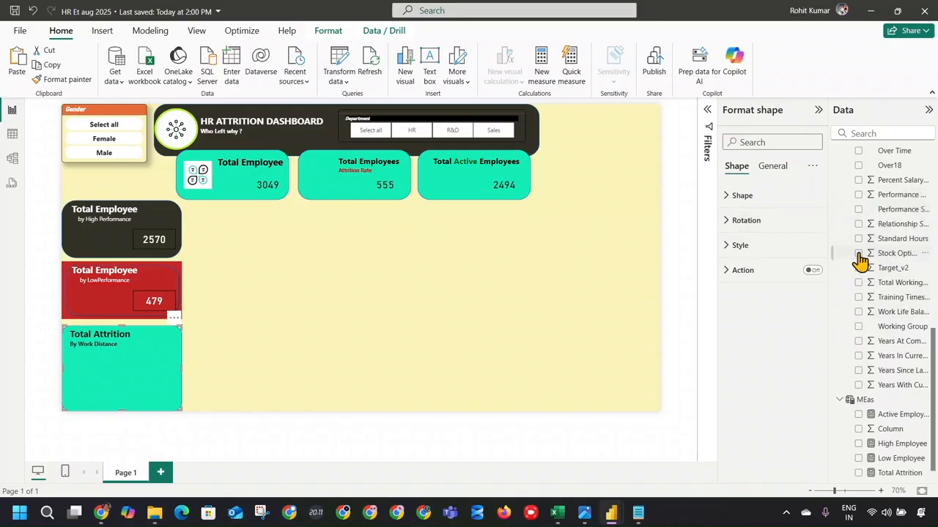
left_click(862, 133)
type("wor")
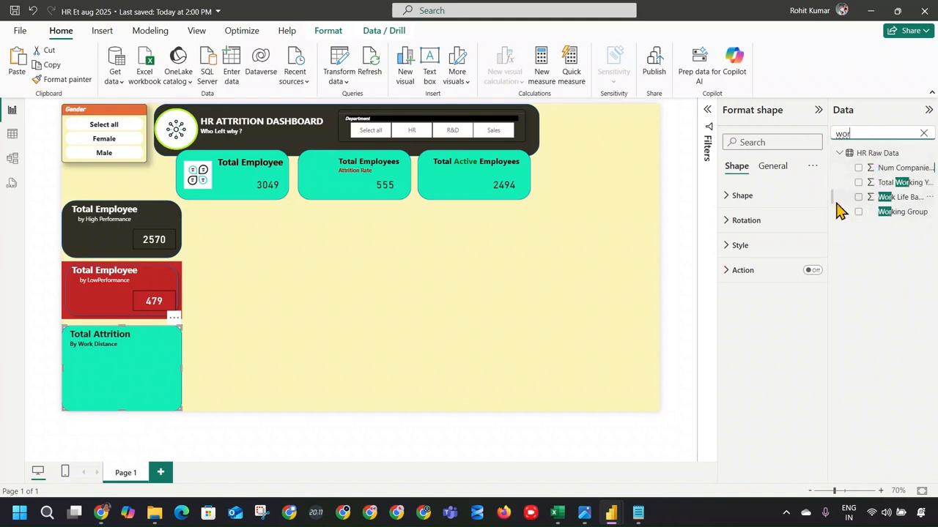
left_click_drag(828, 212, 794, 212)
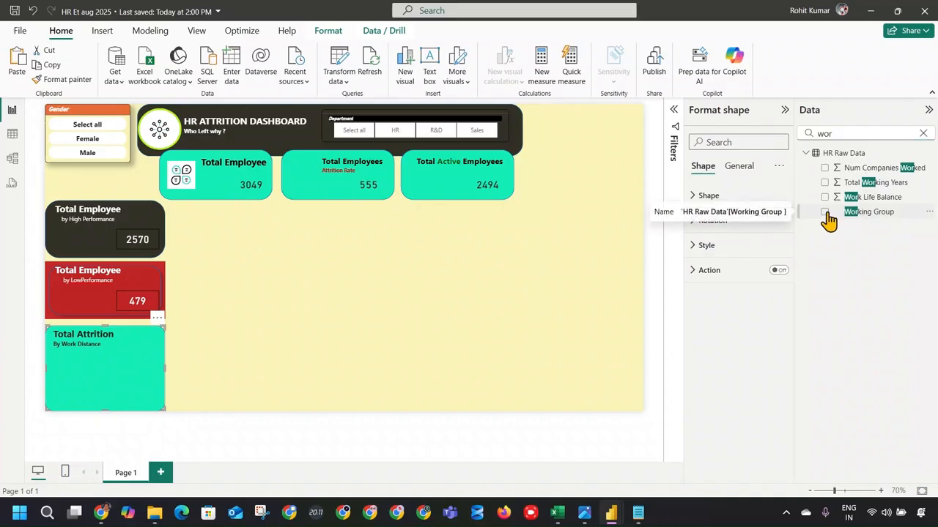
Insert a table visual in the empty canvas area and add the Working Group field to it.
left_click(825, 212)
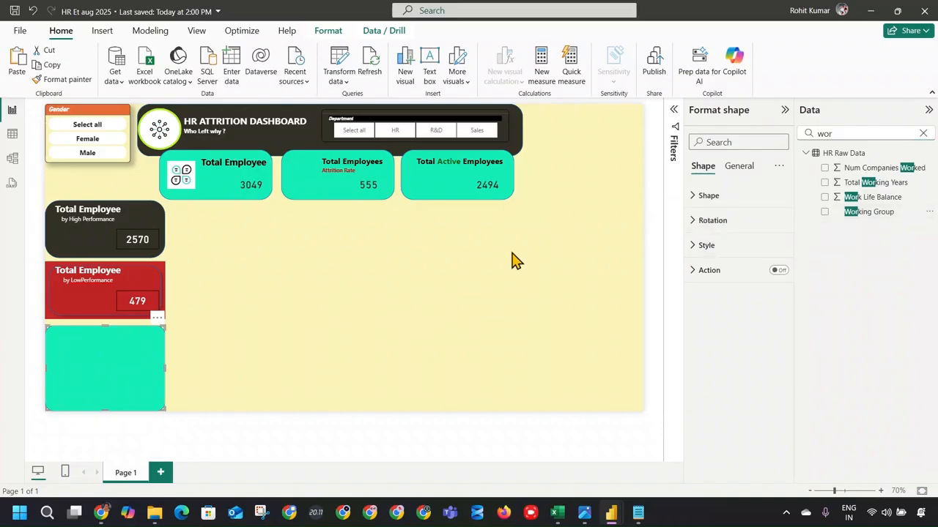
left_click(160, 352)
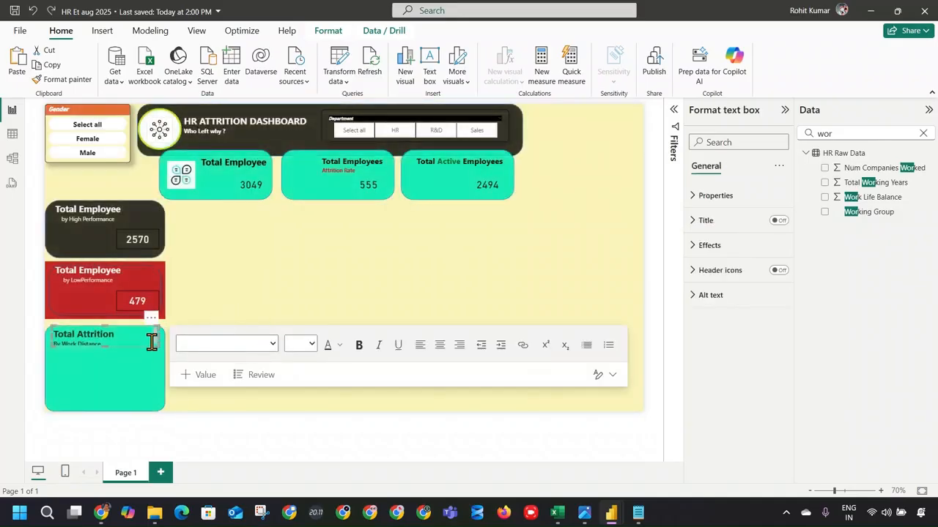
left_click(245, 304)
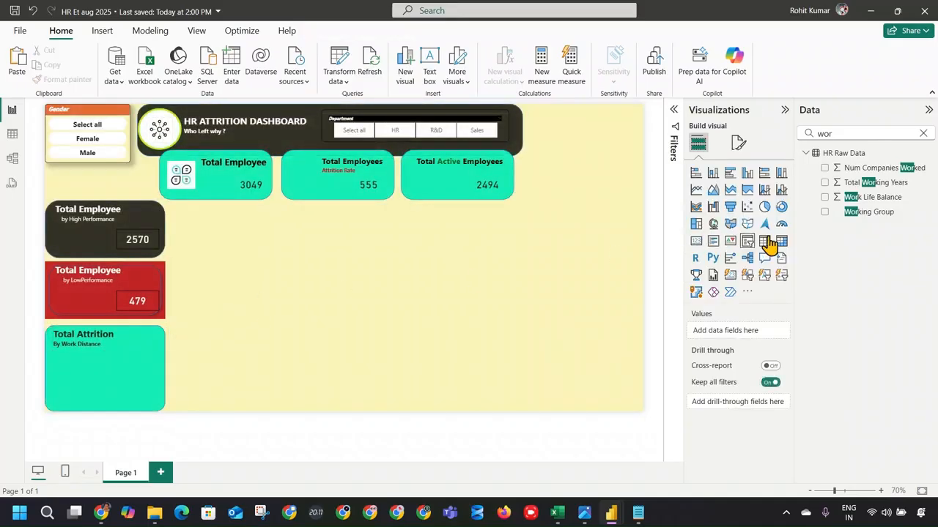
left_click(825, 212)
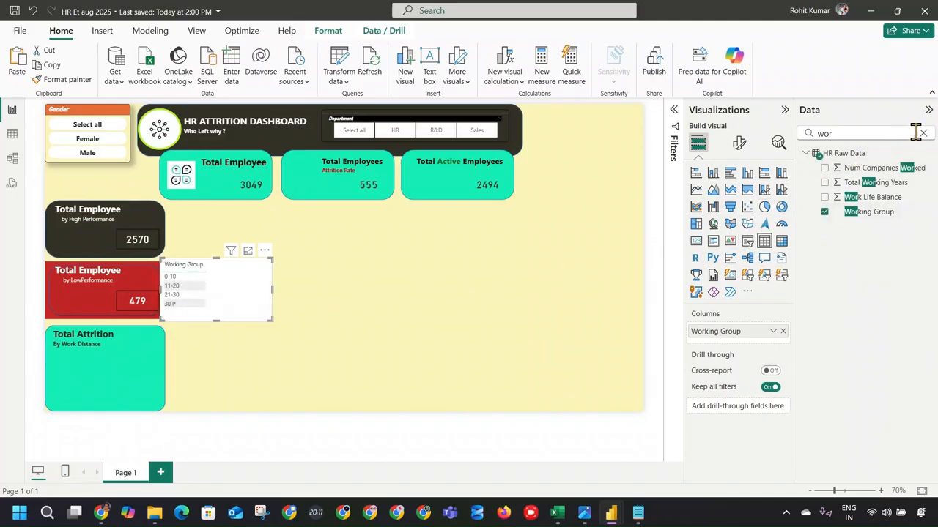
Search the fields for "dis" and replace Working Group with Distance Status in the table visual.
double_click(847, 131)
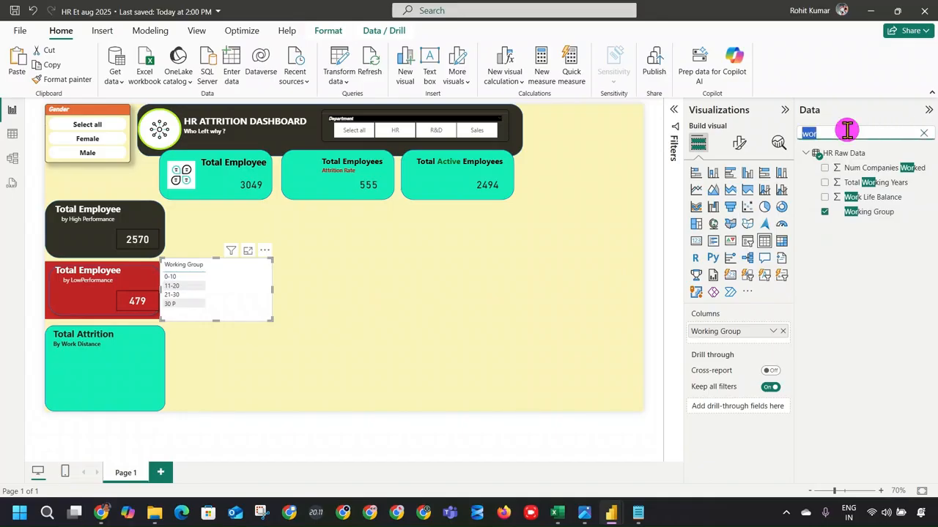
key("BackSpace")
type("dis")
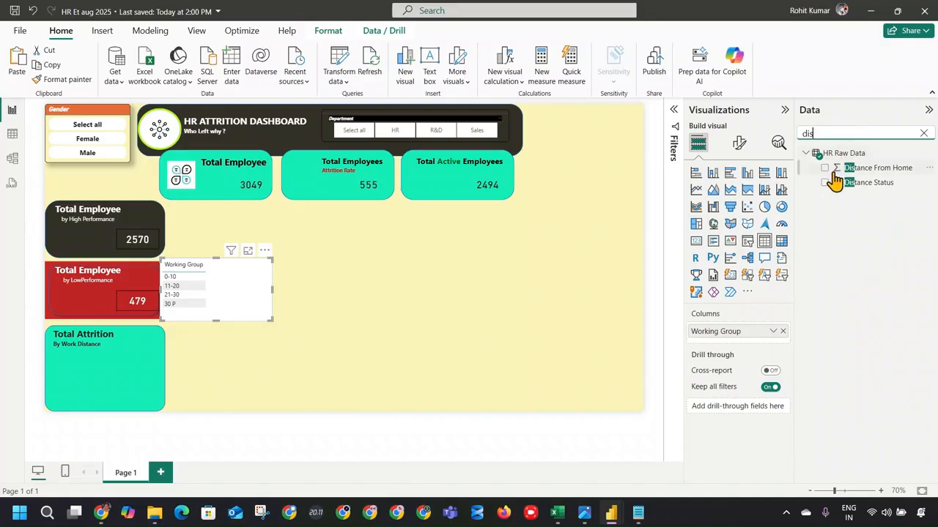
left_click(824, 182)
left_click(268, 292)
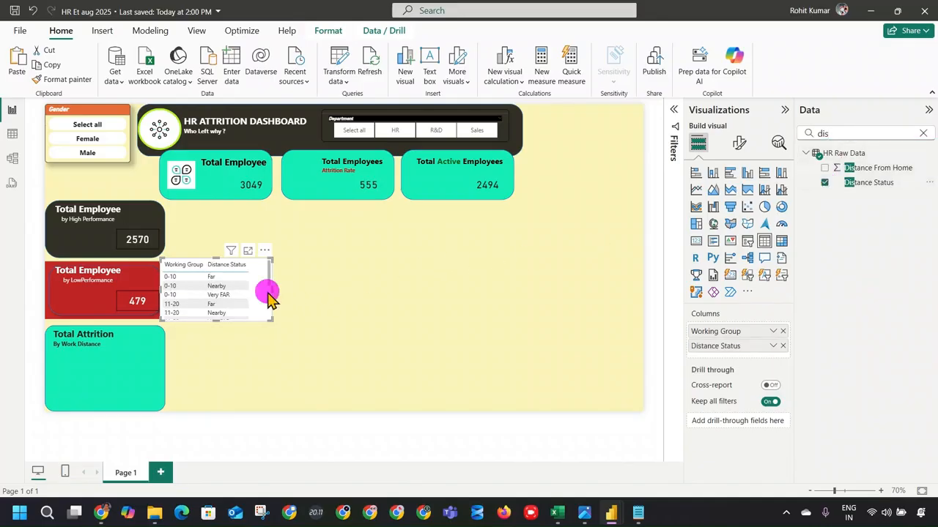
left_click(782, 331)
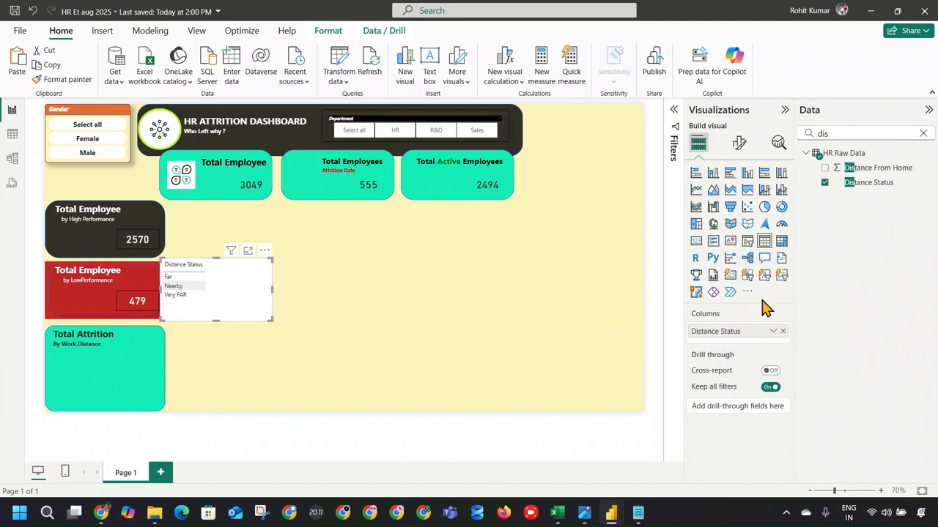
Convert the table to a multi-row card, add Distance Status again summarized as Count, and enlarge the card to show every entry.
left_click(697, 241)
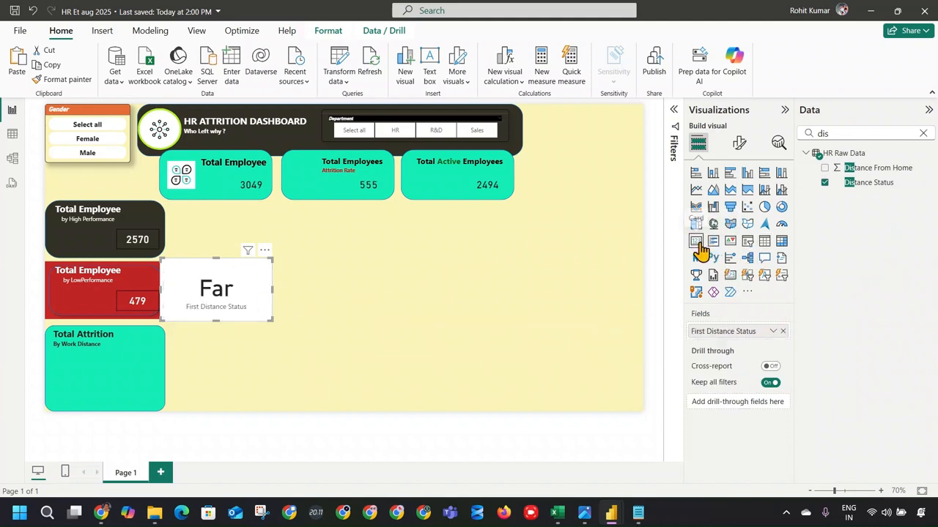
left_click(713, 243)
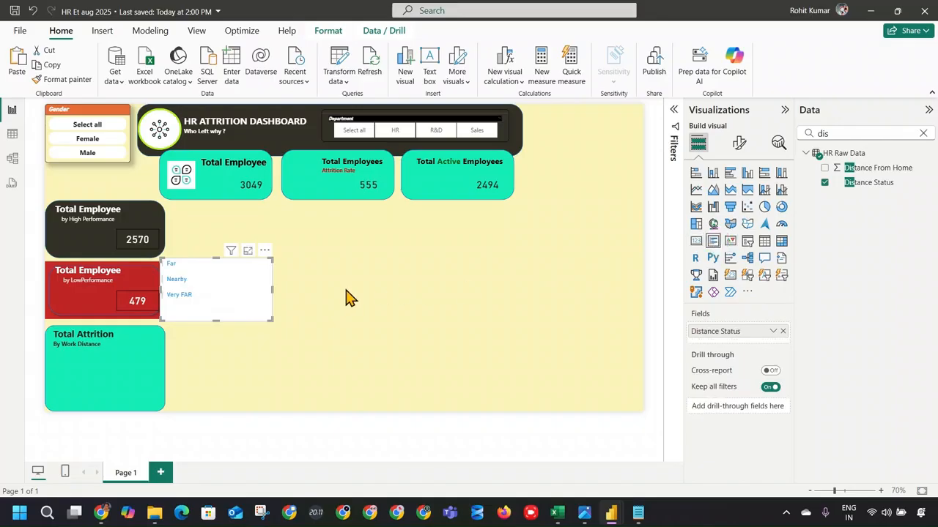
mouse_move(271, 319)
left_mouse_down()
mouse_move(303, 345)
mouse_move(249, 307)
mouse_move(264, 319)
left_mouse_up()
left_click_drag(840, 182, 776, 348)
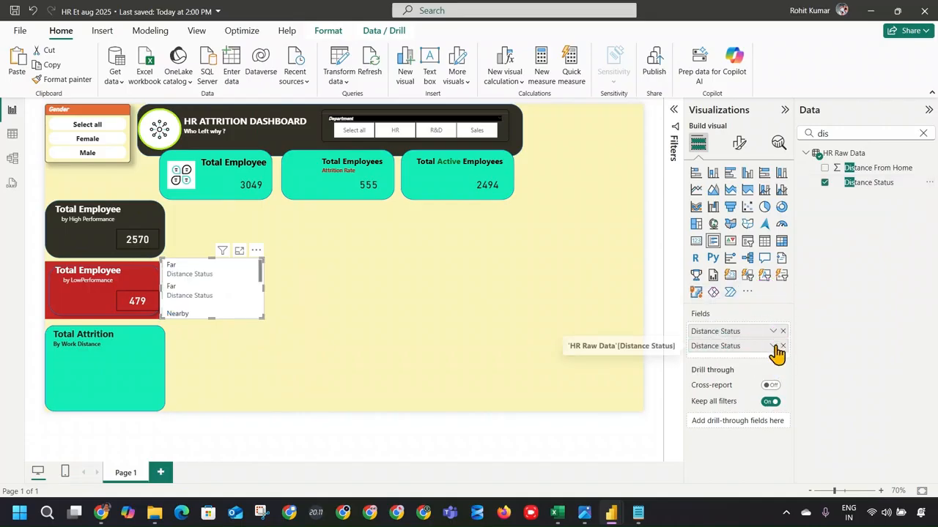
left_click(775, 347)
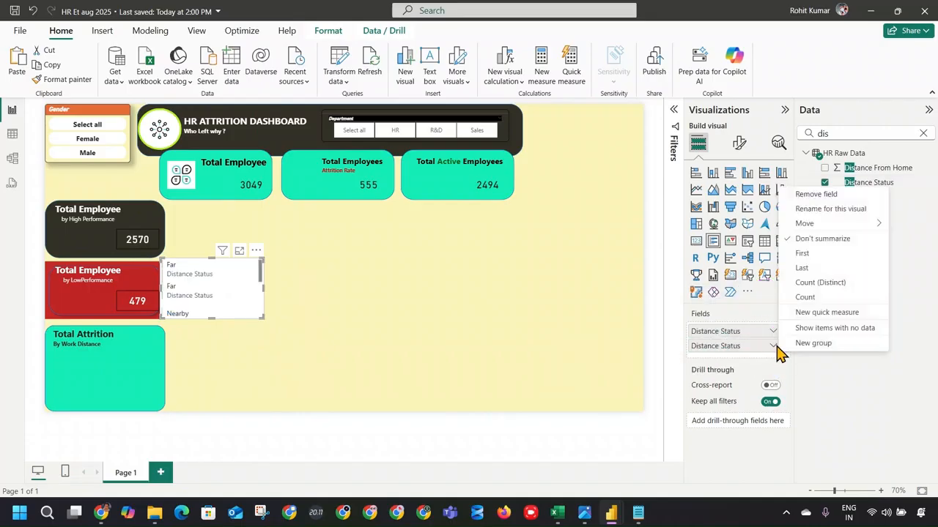
left_click(815, 298)
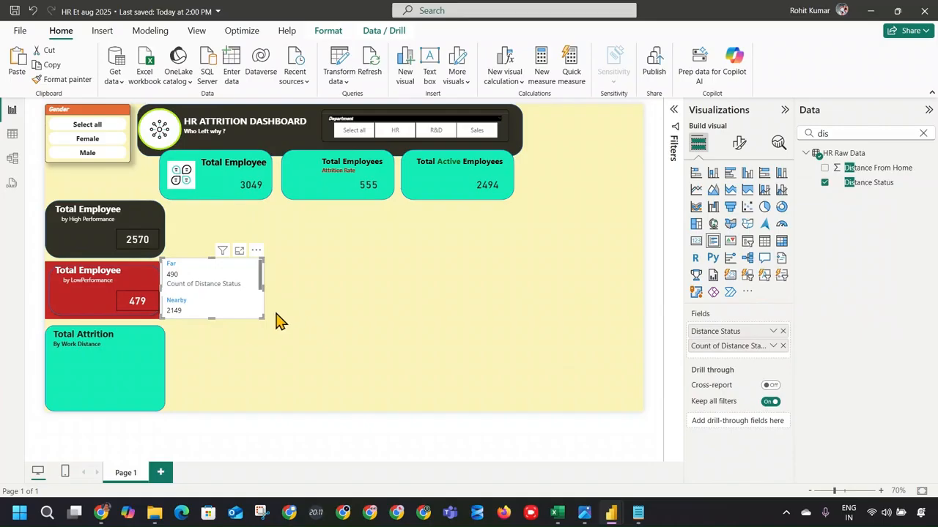
left_click_drag(264, 319, 317, 394)
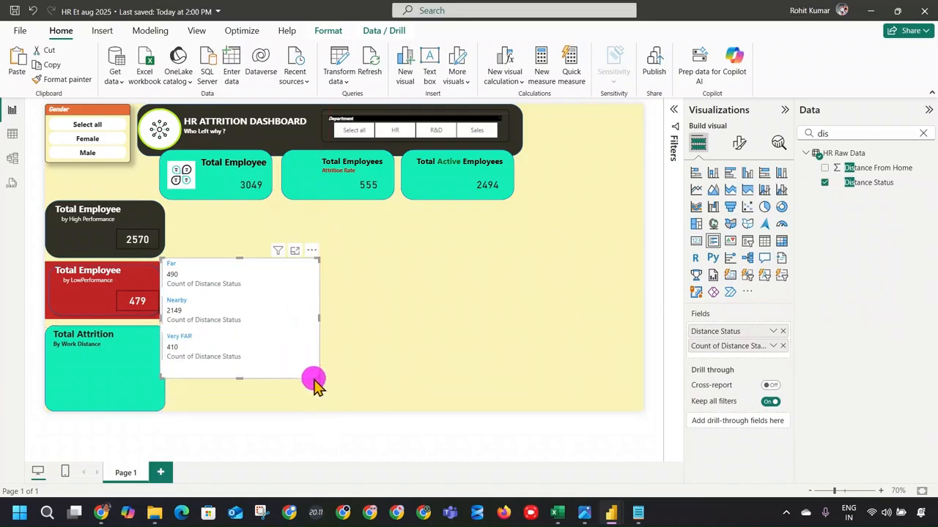
double_click(750, 345)
key("ctrl+a")
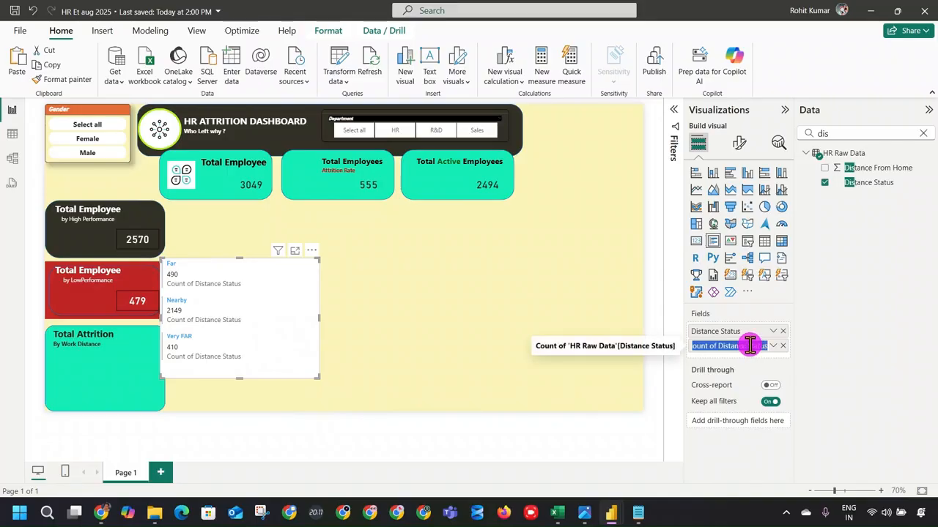
key("BackSpace")
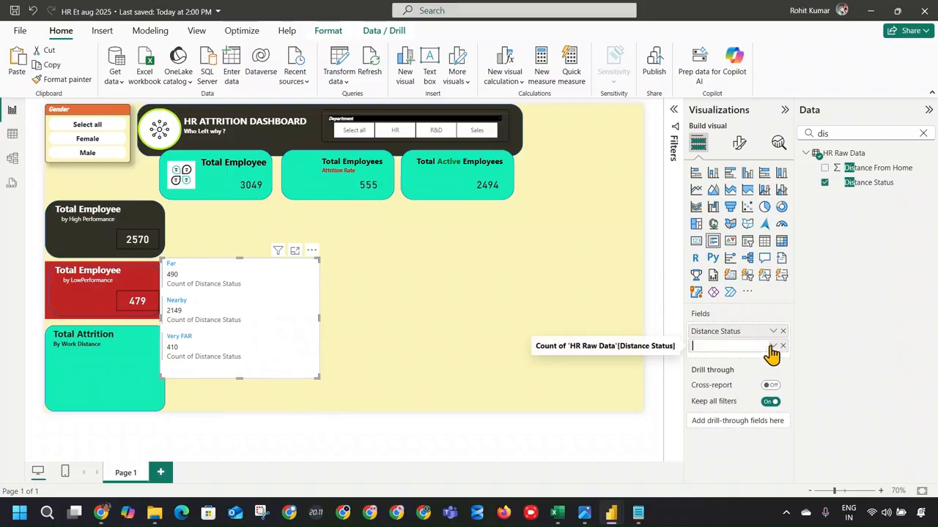
left_click(628, 380)
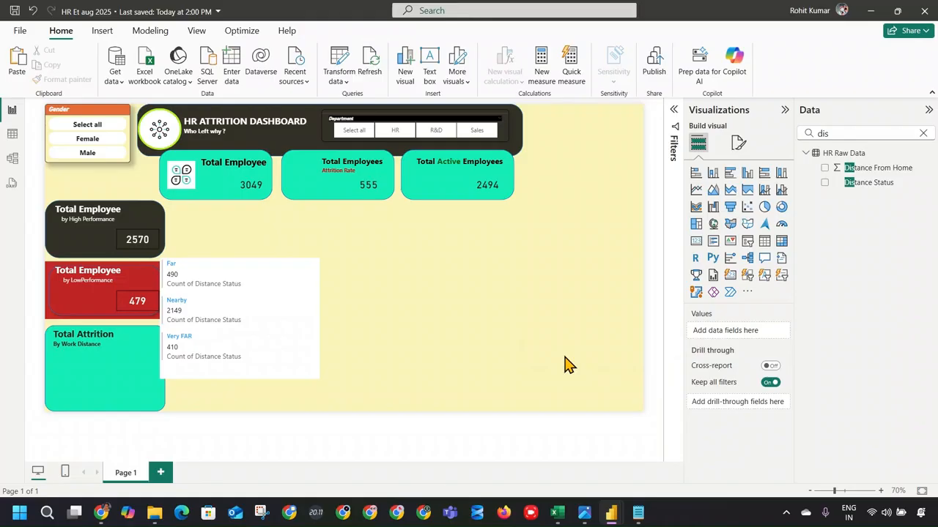
Turn off the category labels of the Distance Status multi-row card.
left_click(314, 339)
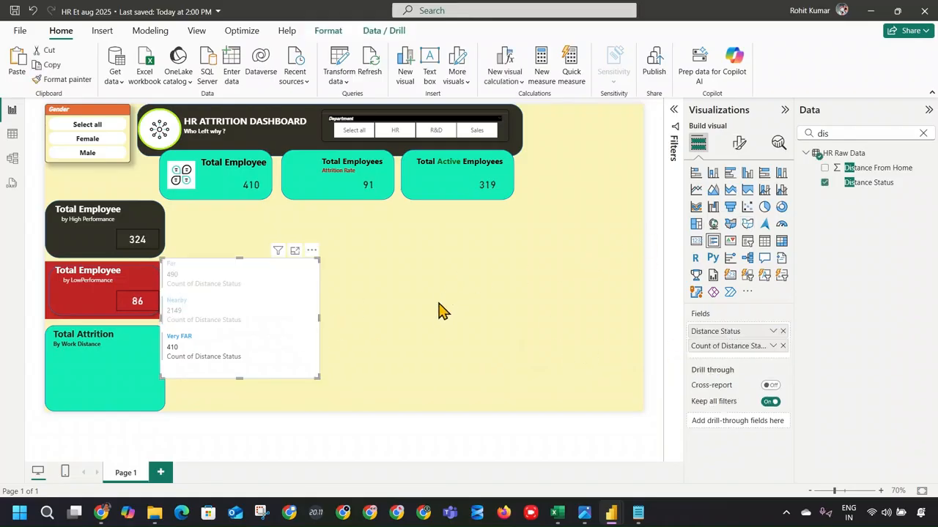
left_click(441, 310)
left_click(277, 338)
left_click(279, 347)
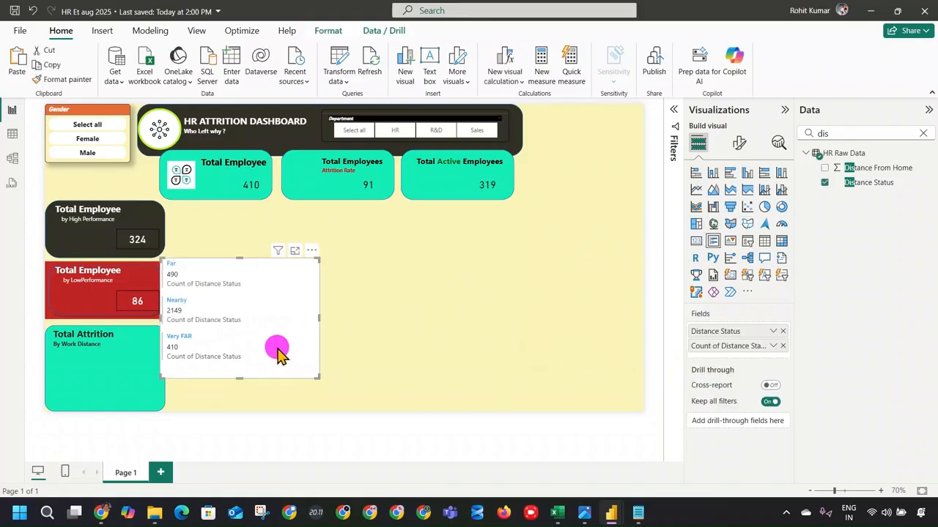
left_click(736, 146)
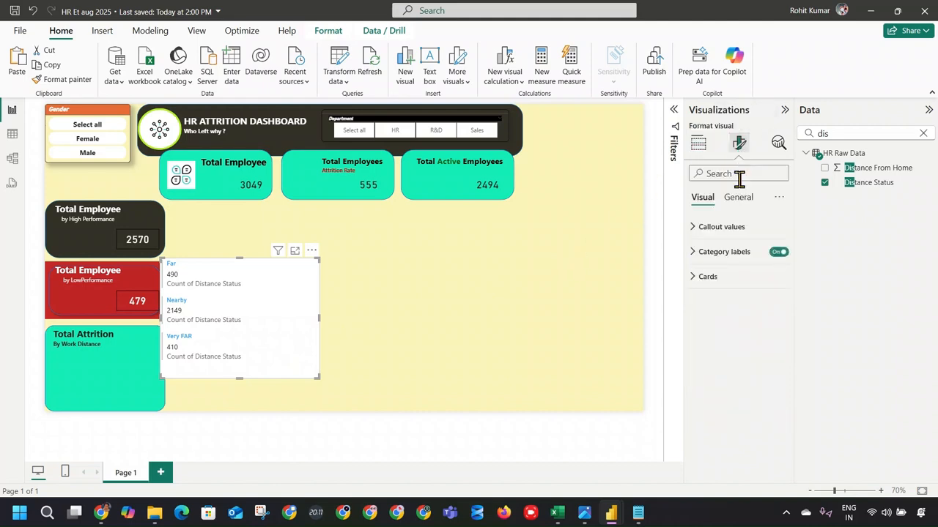
left_click(744, 227)
left_click(726, 231)
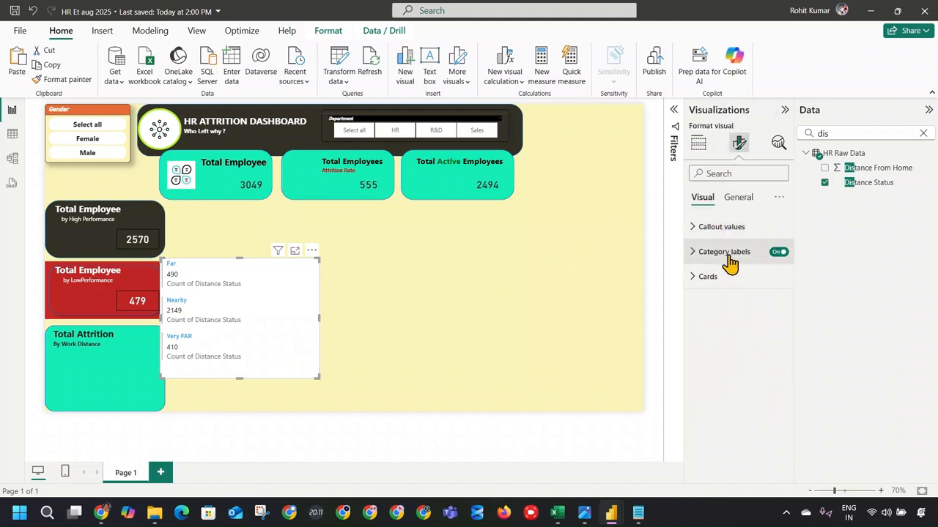
left_click(725, 253)
left_click(778, 252)
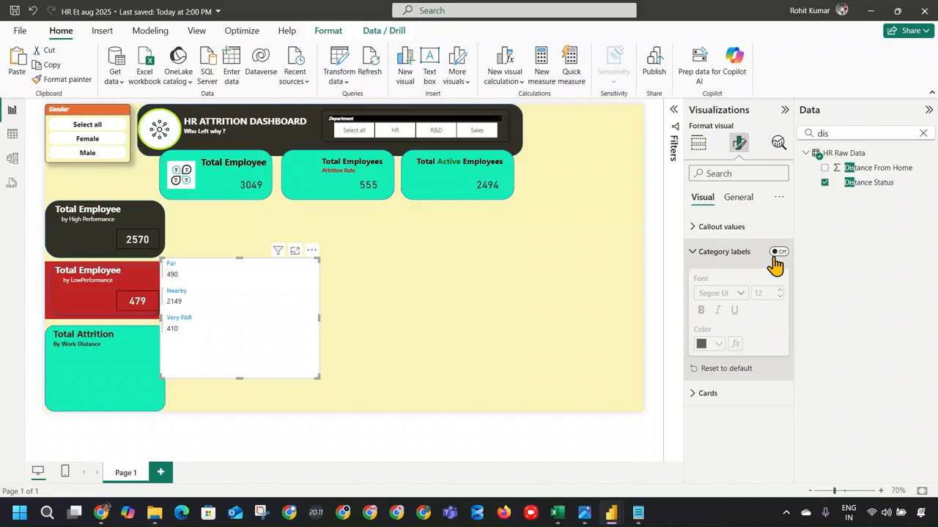
left_click(329, 345)
left_click(260, 308)
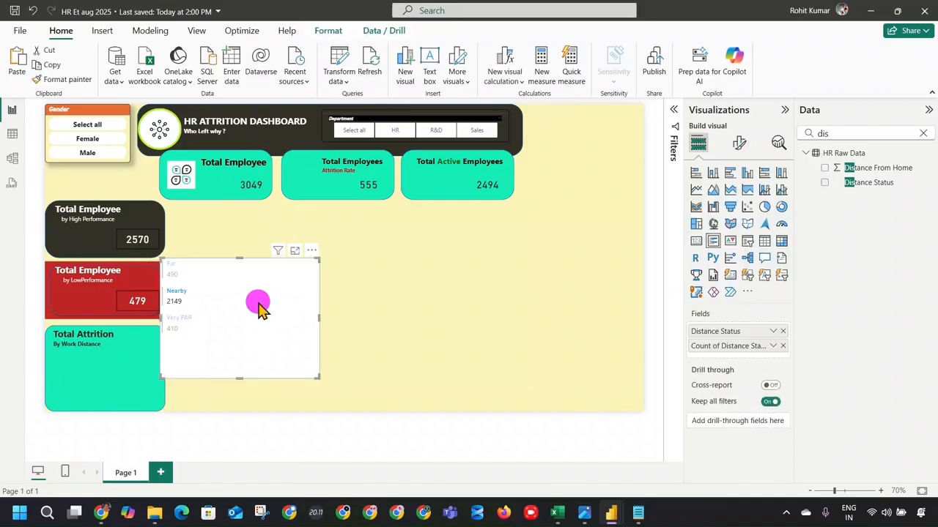
left_click(739, 143)
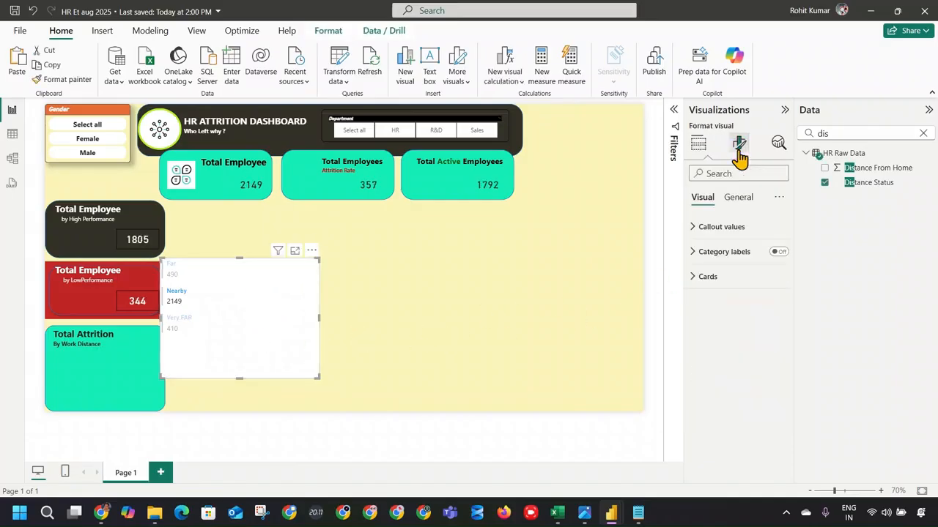
left_click(725, 229)
left_click(728, 229)
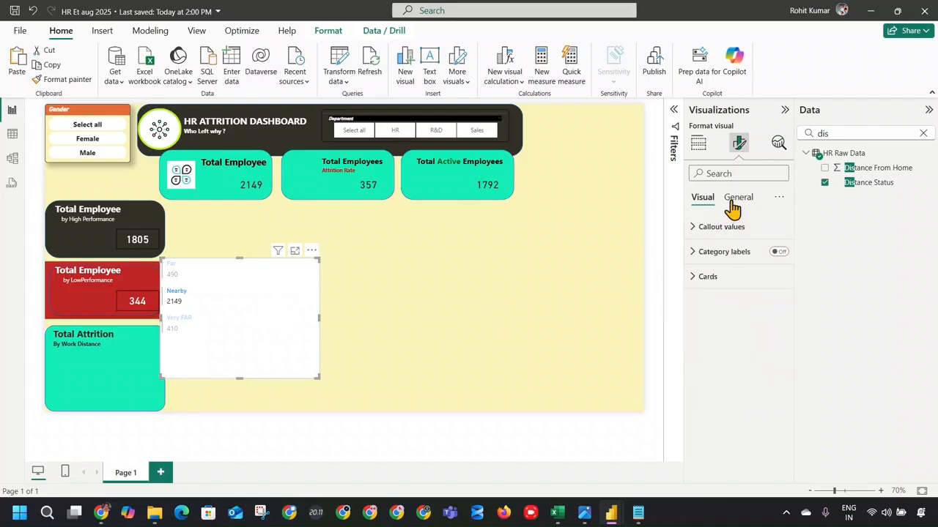
left_click(737, 199)
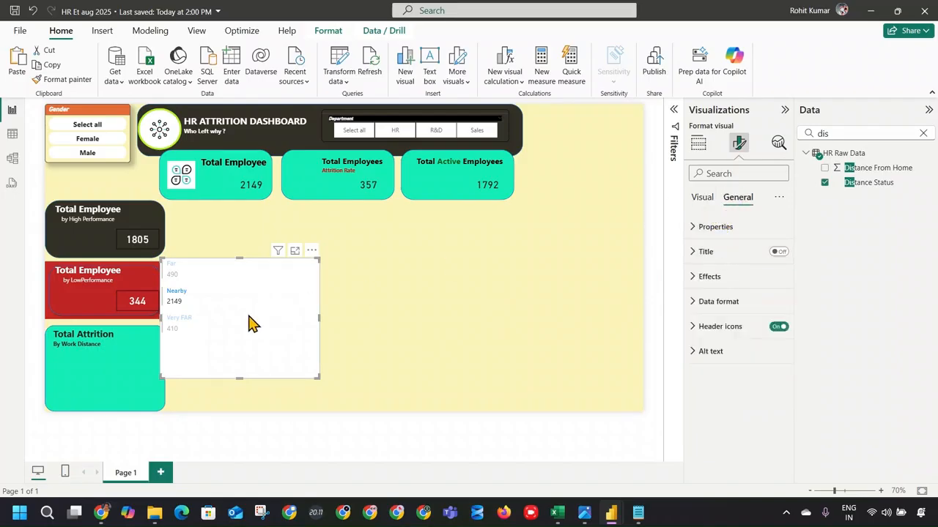
Shrink the Distance Status multi-row card so it fits more closely around its three entries.
left_click_drag(318, 376, 286, 355)
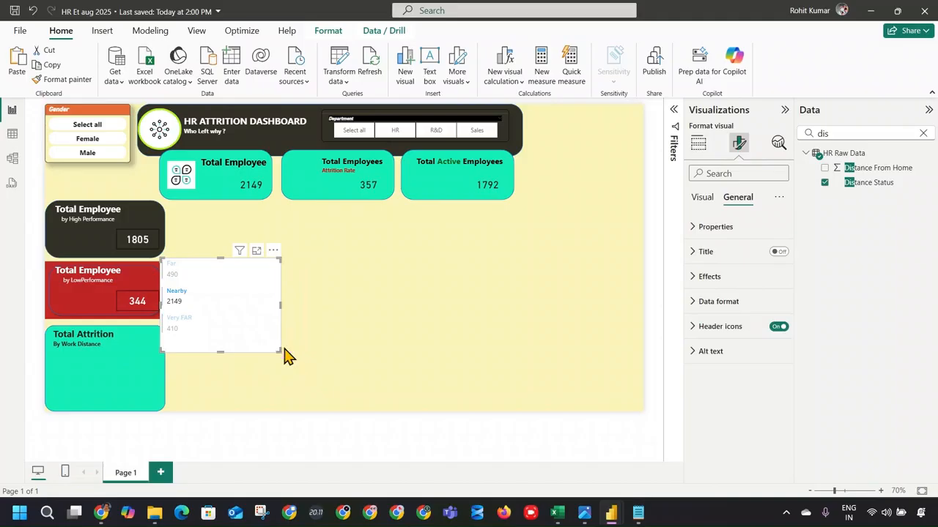
left_click(398, 295)
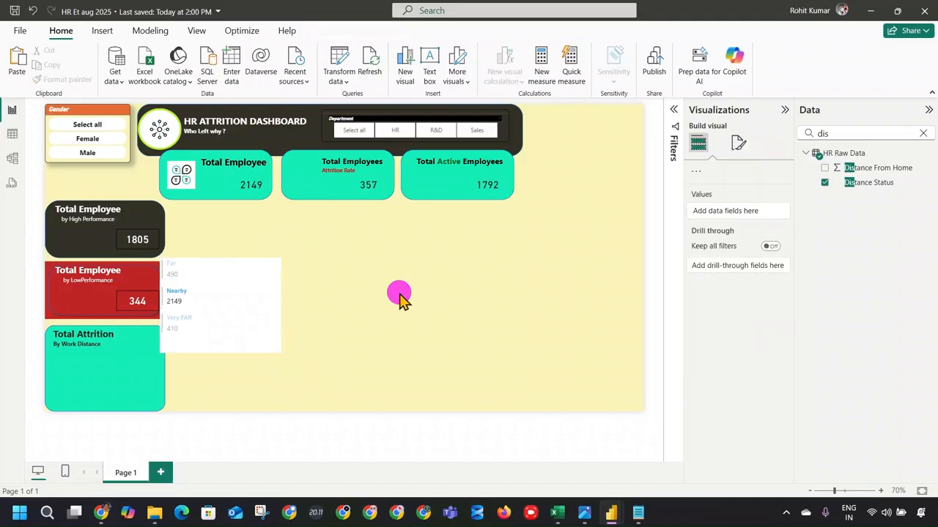
left_click(206, 312)
Check the Work Distance card in the Excel dashboard, then fit the multi-row card inside the Total Attrition box below its caption.
left_click(570, 518)
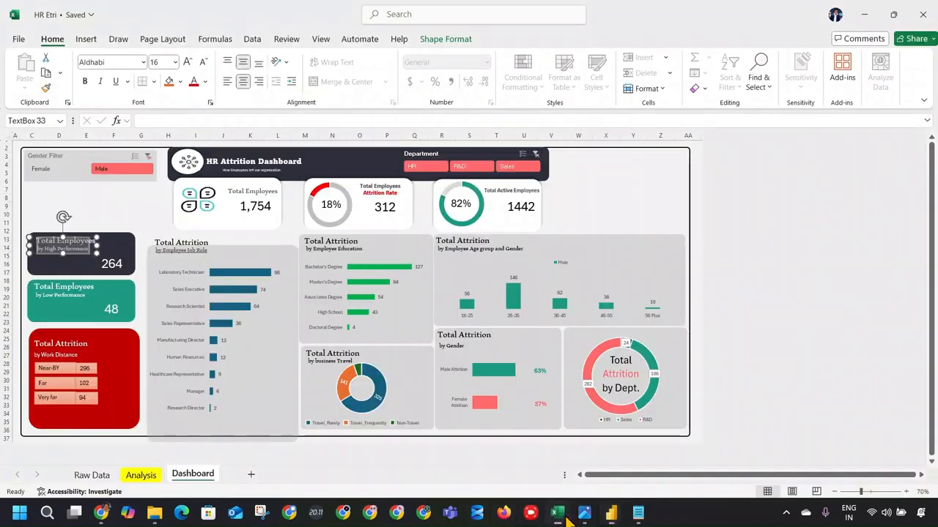
key("alt+Tab")
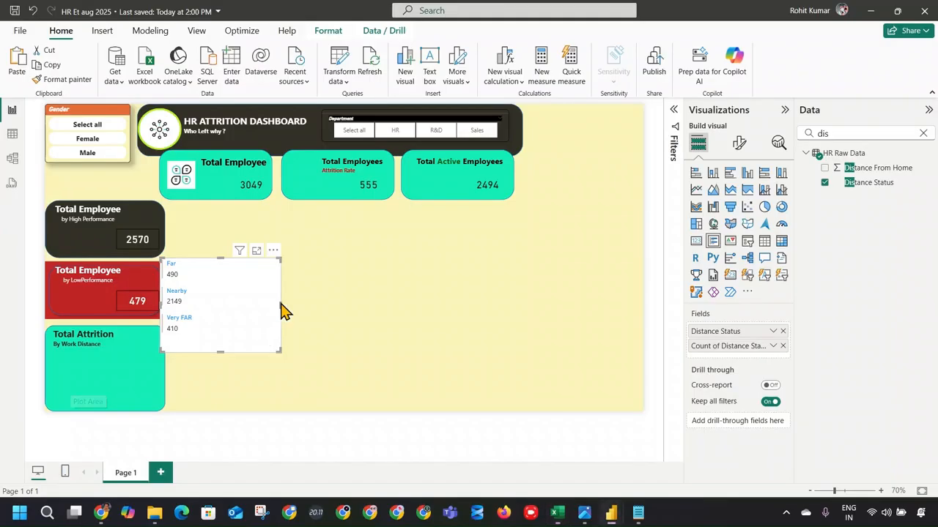
key("alt+Tab")
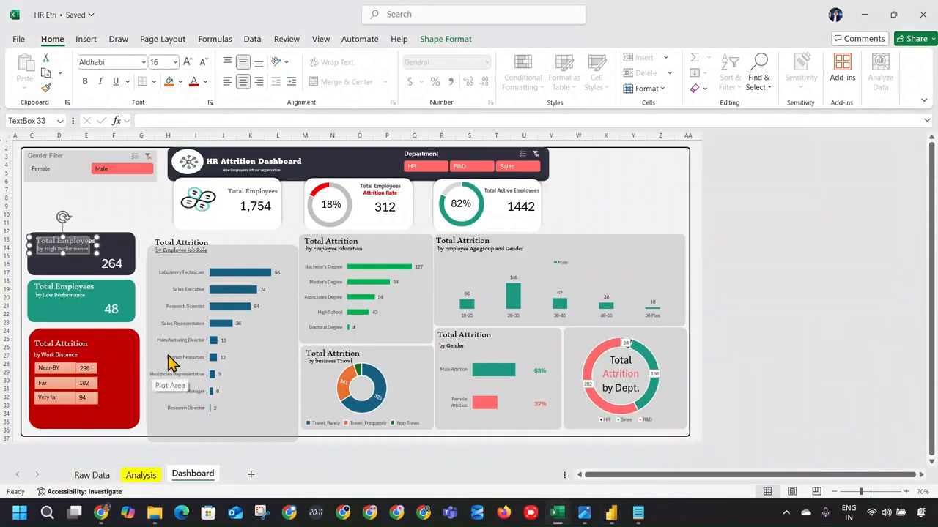
key("alt+Tab")
left_click_drag(257, 290, 161, 358)
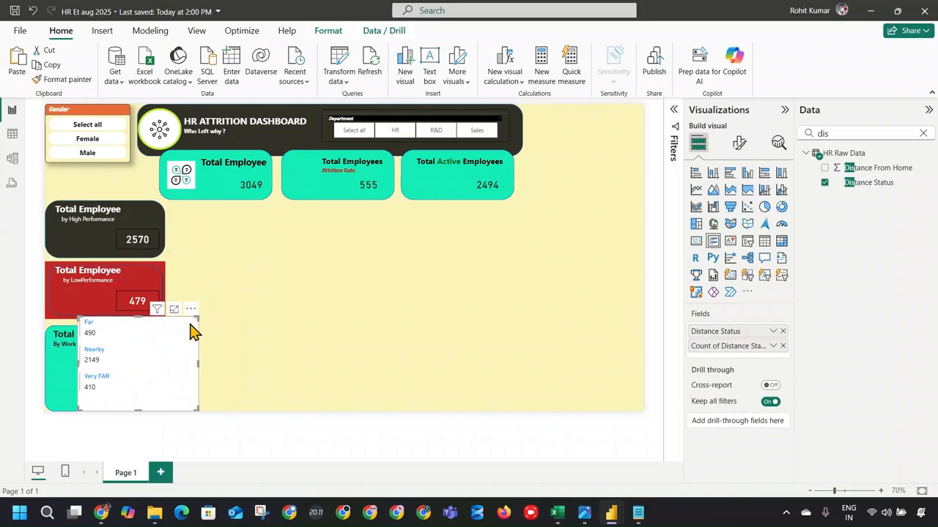
left_click_drag(197, 317, 157, 382)
Set the report page's canvas height to 800 px.
left_click(738, 144)
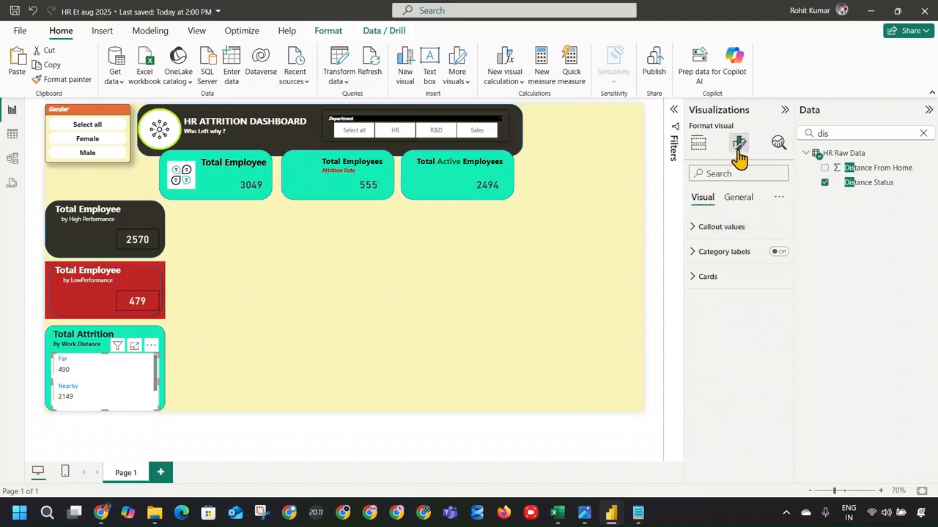
left_click(625, 184)
left_click(738, 142)
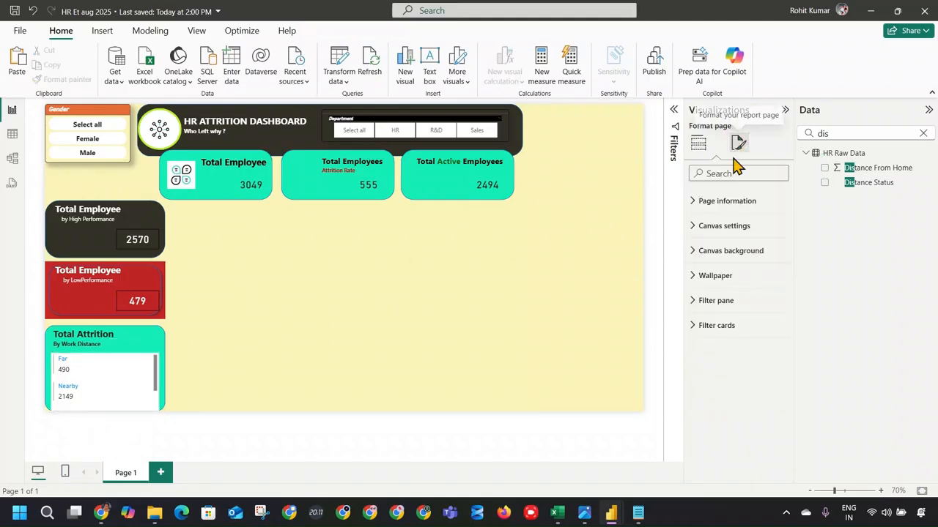
left_click(718, 224)
left_click(716, 332)
left_click(709, 299)
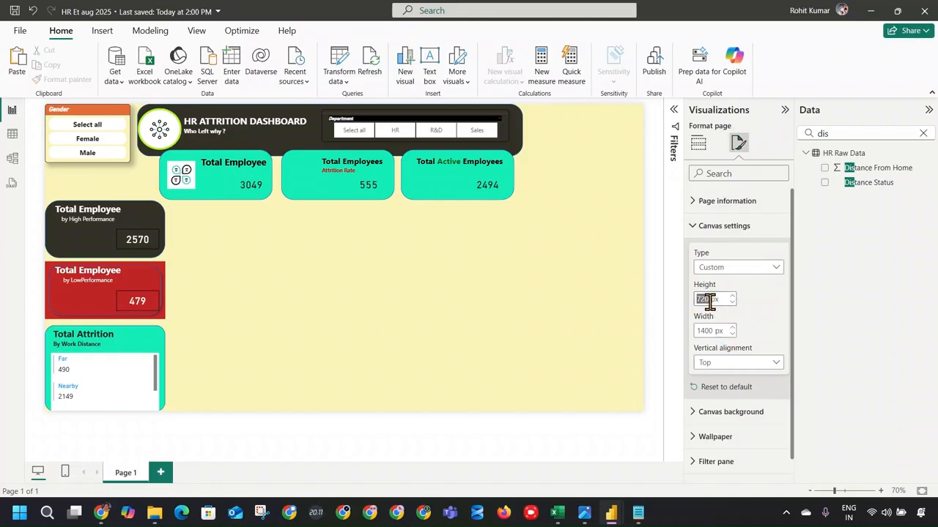
type("800")
key("Return")
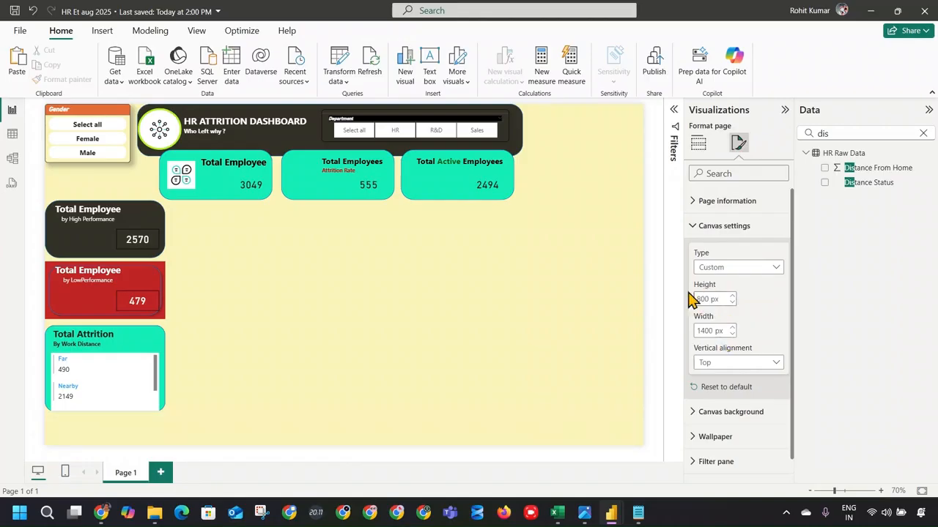
Extend the Total Attrition box and its multi-row card down towards the canvas's lower edge, keeping the card inside the box.
left_click(166, 410)
left_click(166, 414)
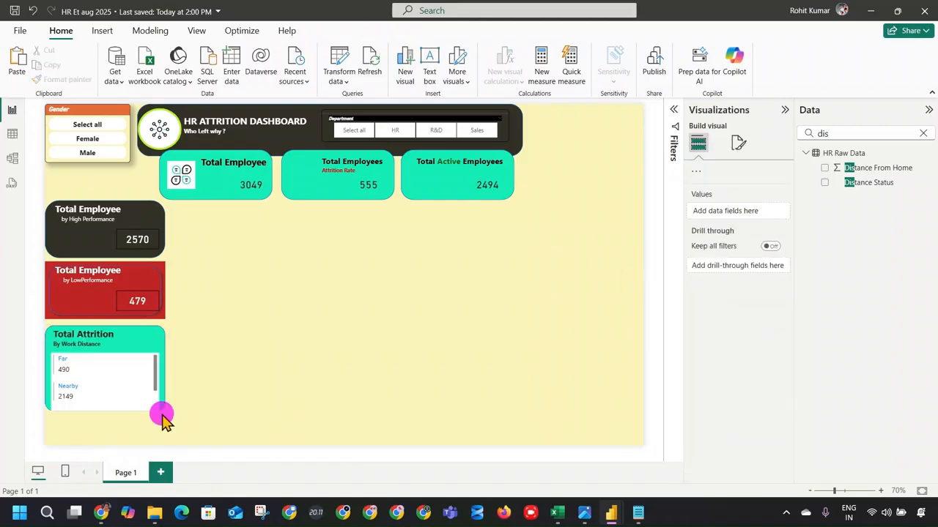
left_click(165, 418)
left_click_drag(164, 418, 146, 435)
left_click(141, 399)
left_click(137, 398)
left_click(205, 419)
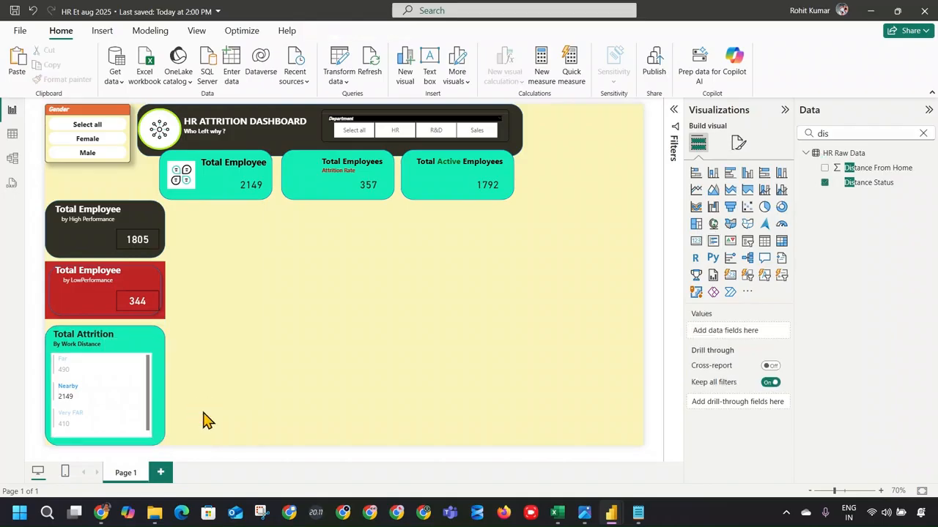
left_click(147, 435)
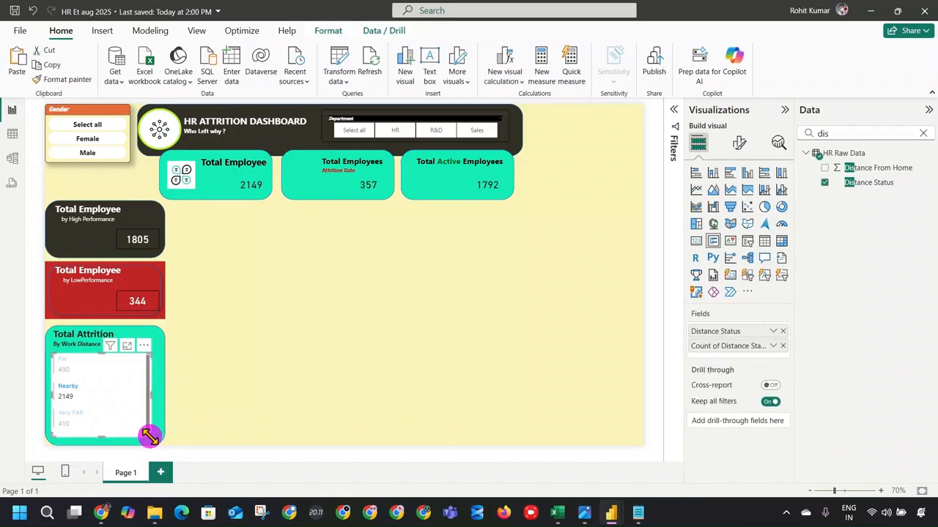
Resize the multi-row card inside the Total Attrition box to fit all three entries, and clear the Nearby filter from the page.
left_click_drag(150, 436, 147, 433)
left_click(243, 373)
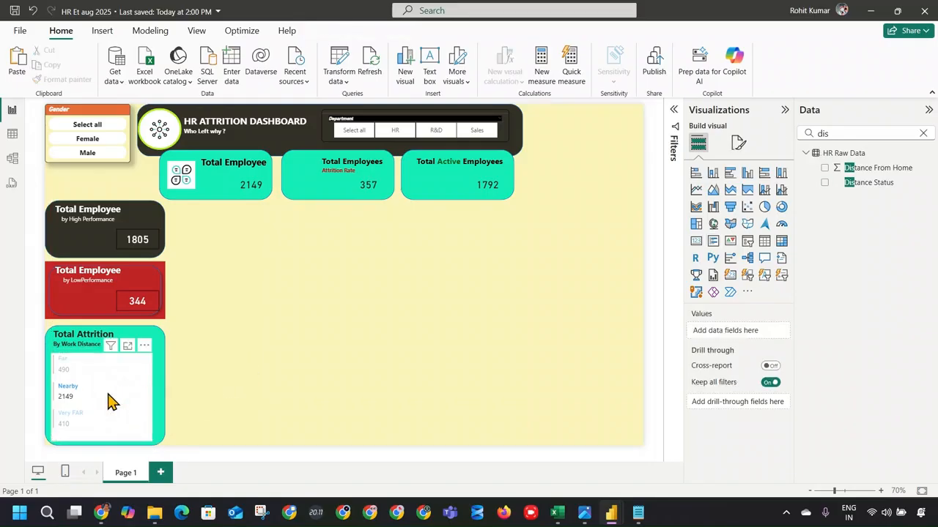
left_click(110, 402)
left_click(109, 398)
left_click(108, 396)
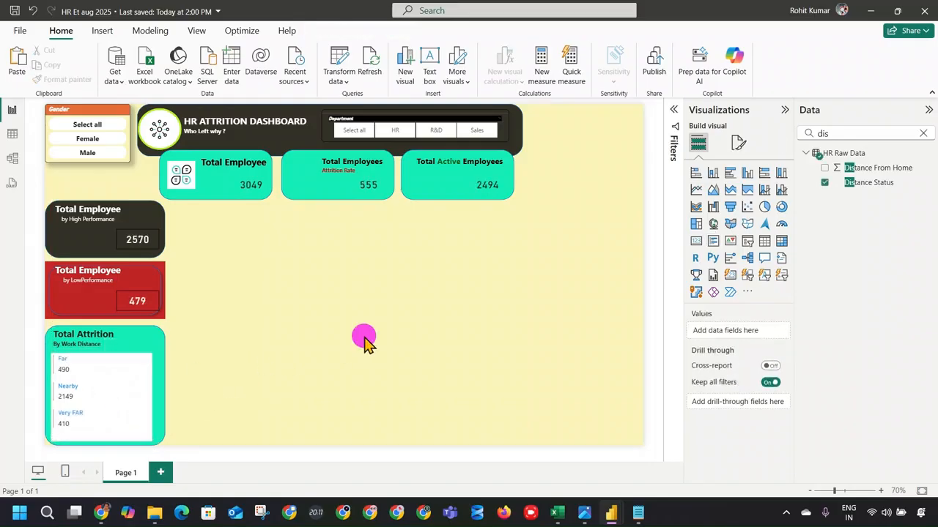
Make the multi-row card's callout values bold and leave its category labels switched off.
left_click(148, 386)
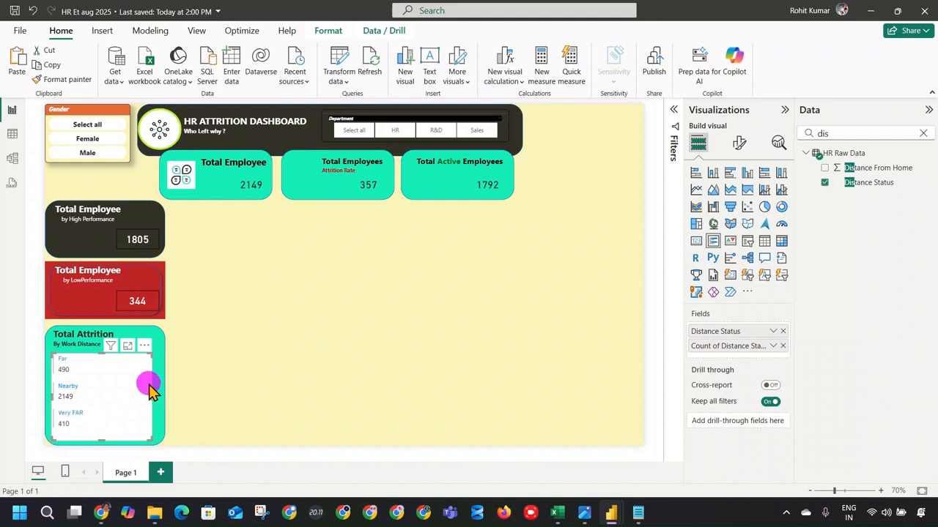
left_click(148, 385)
left_click(740, 145)
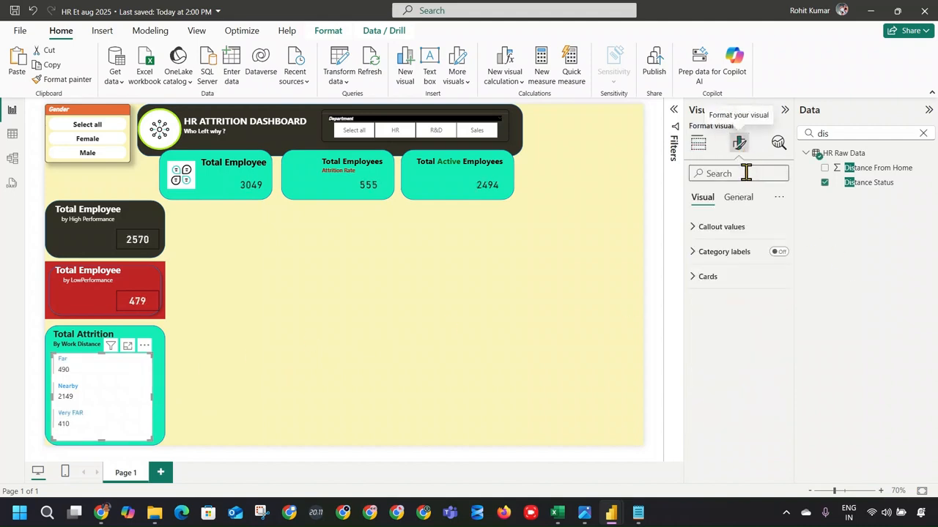
left_click(712, 228)
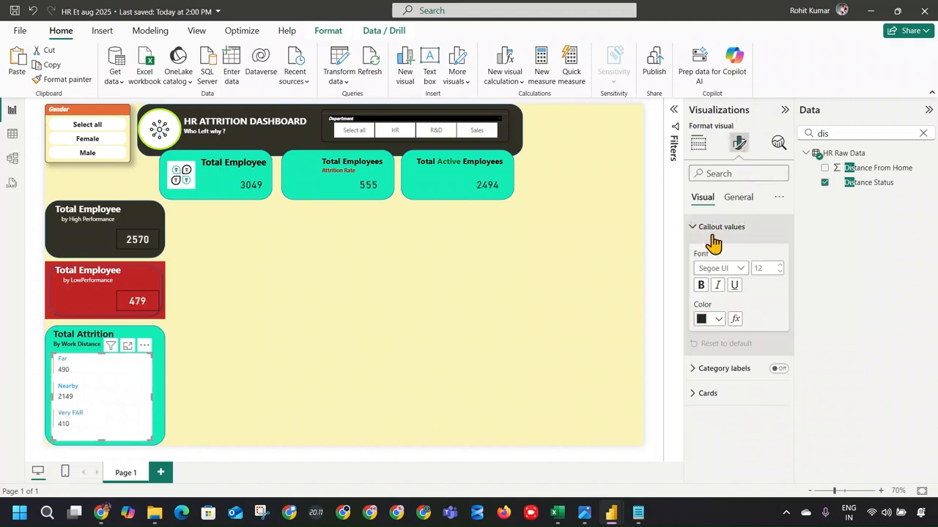
left_click(699, 287)
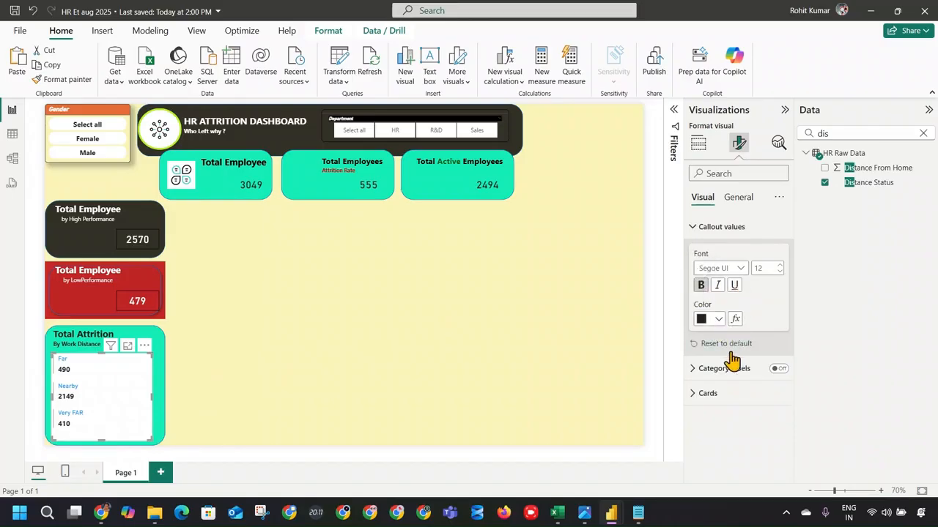
left_click(778, 368)
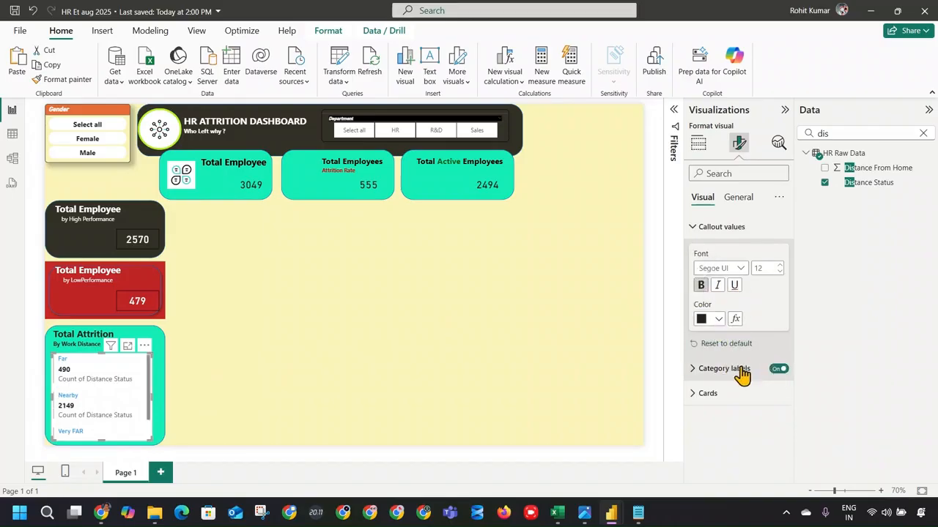
left_click(777, 368)
Format the multi-row card's titles in red Arial Black at size 10.
left_click(709, 394)
scroll(744, 323, "down", 3)
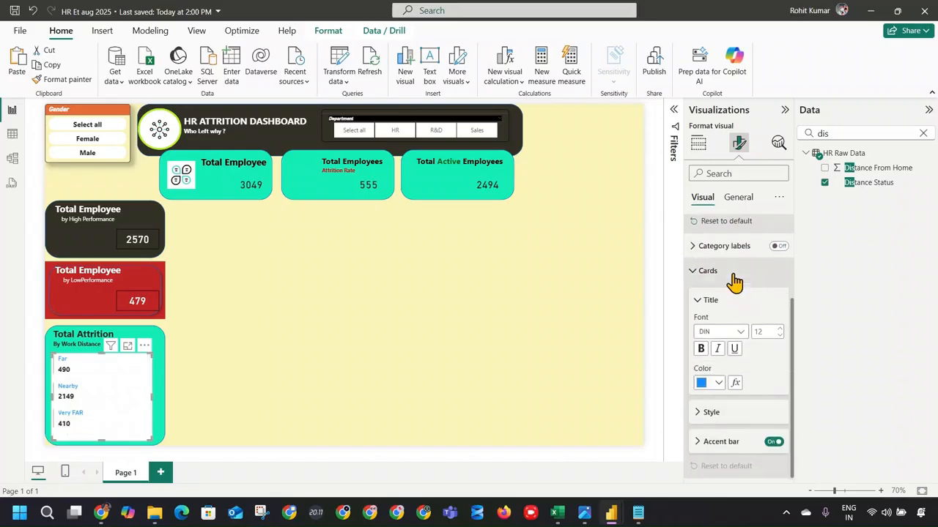
left_click(710, 386)
left_click(710, 329)
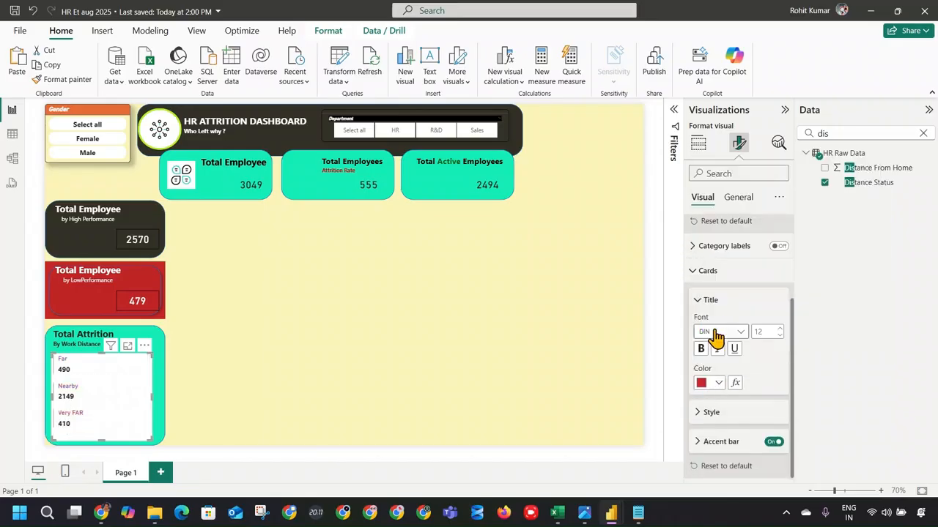
left_click(738, 334)
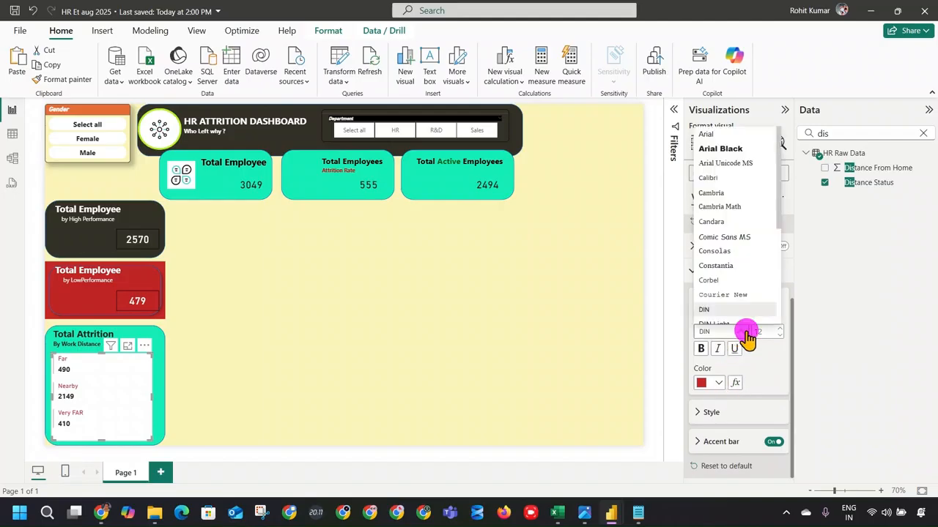
left_click(721, 150)
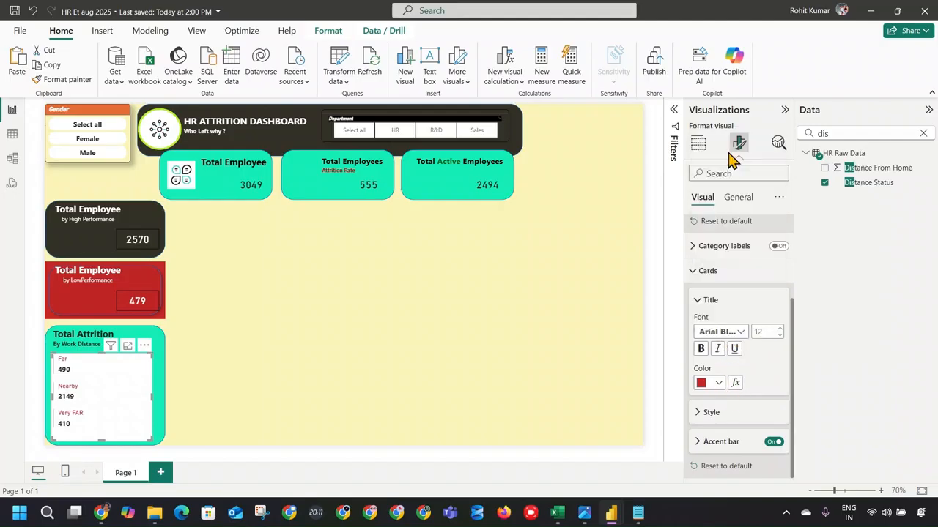
left_click(778, 335)
left_click(778, 336)
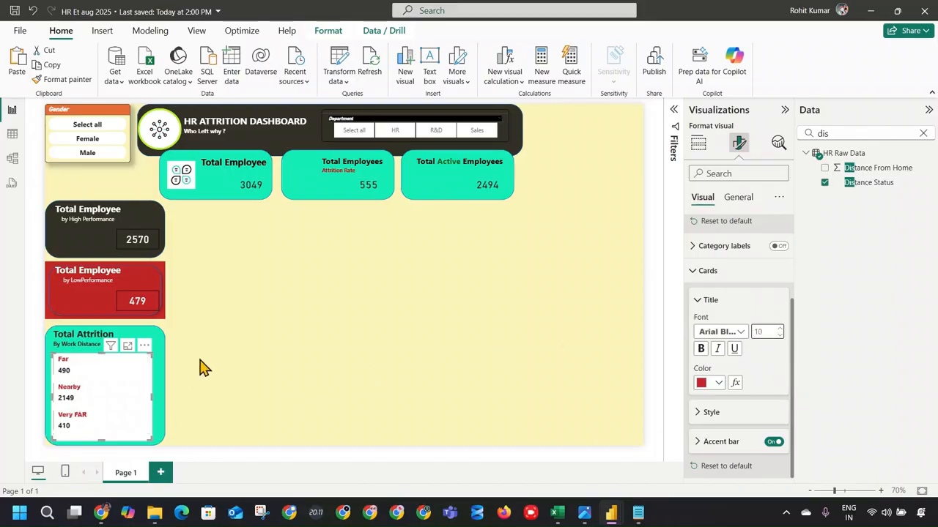
Reduce the padding in the multi-row card's style settings to 12 px.
left_click(752, 412)
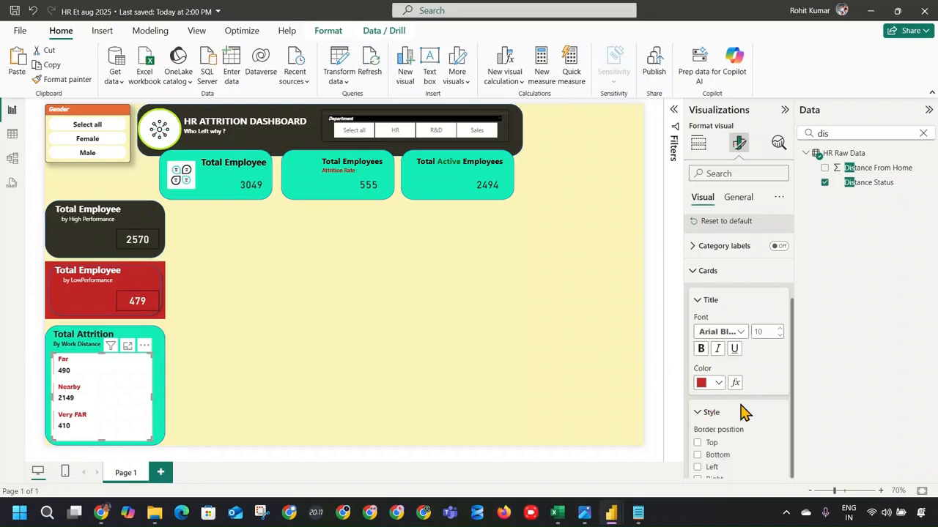
scroll(762, 381, "down", 3)
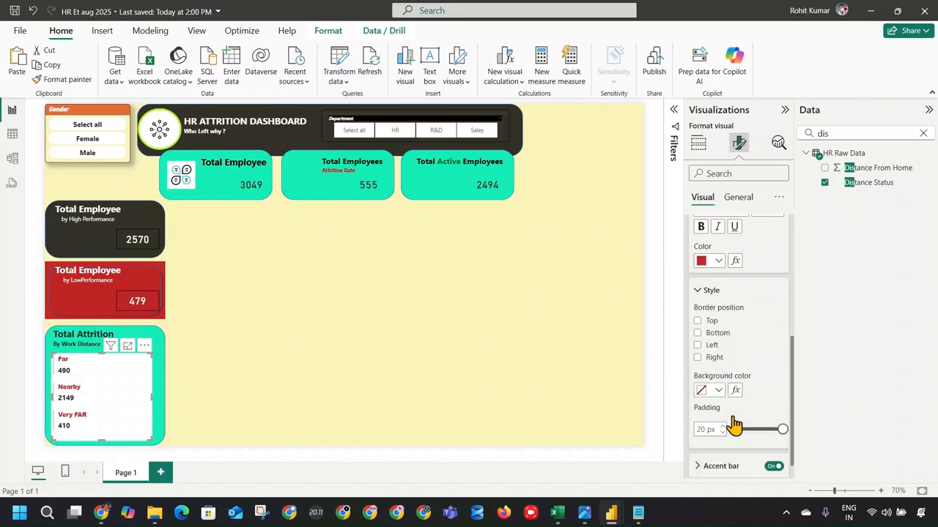
left_click(768, 430)
left_click_drag(769, 438, 763, 441)
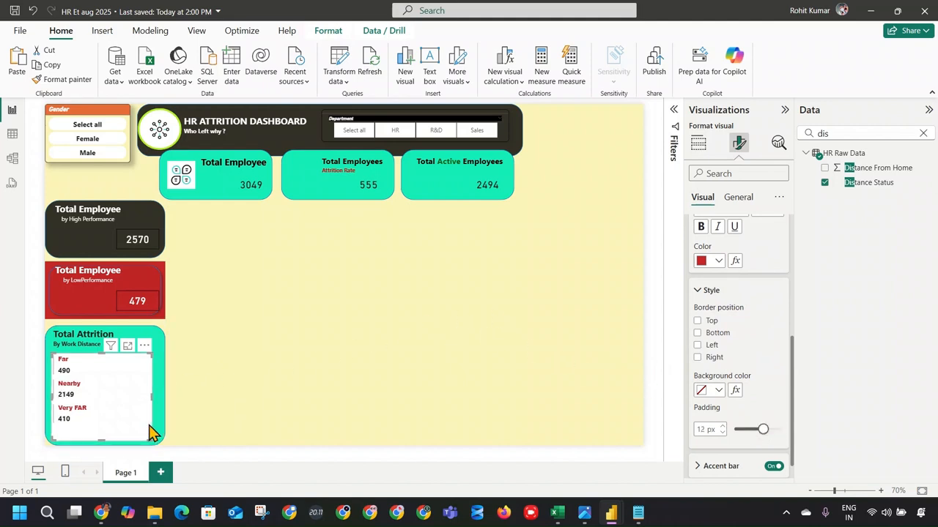
Set the multi-row card's background to the custom green #40C79A, a darker shade than the surrounding box, and deselect the card.
left_click(737, 200)
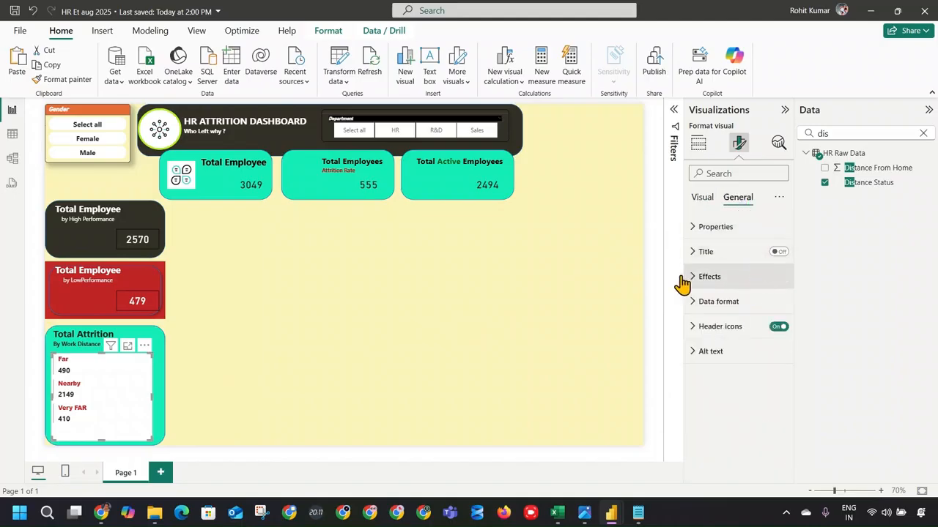
left_click(748, 276)
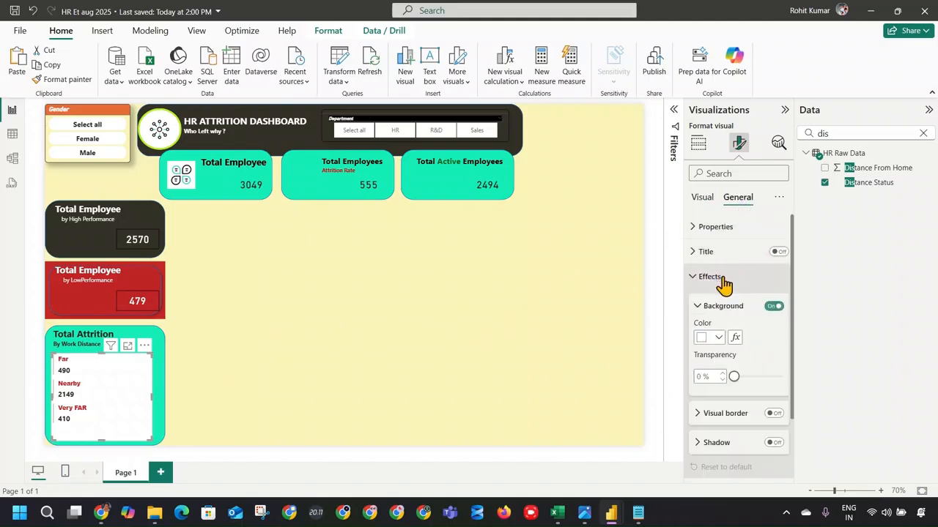
left_click(774, 308)
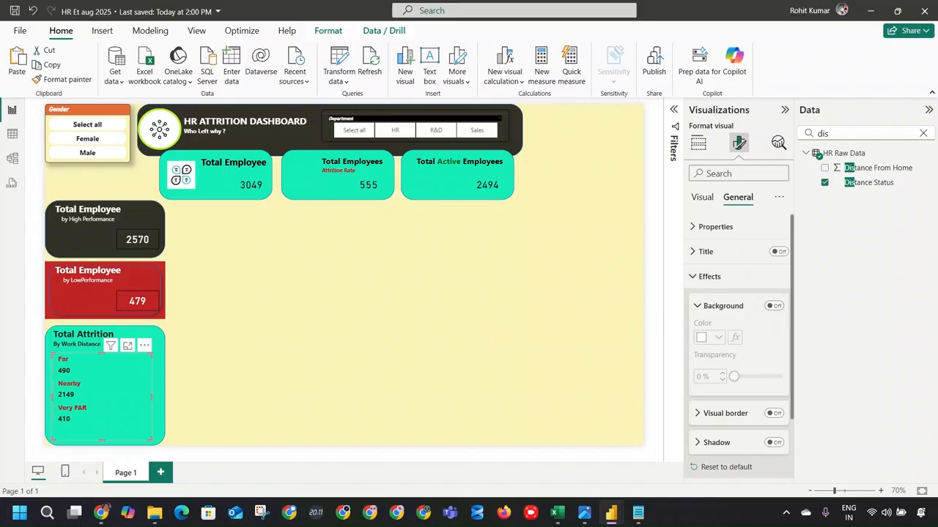
left_click(775, 306)
left_click(718, 307)
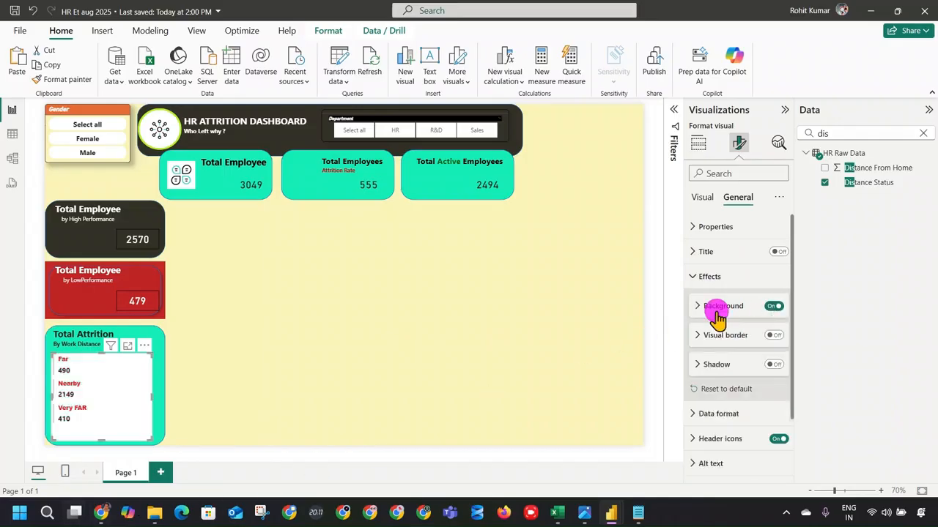
left_click(725, 308)
left_click(718, 337)
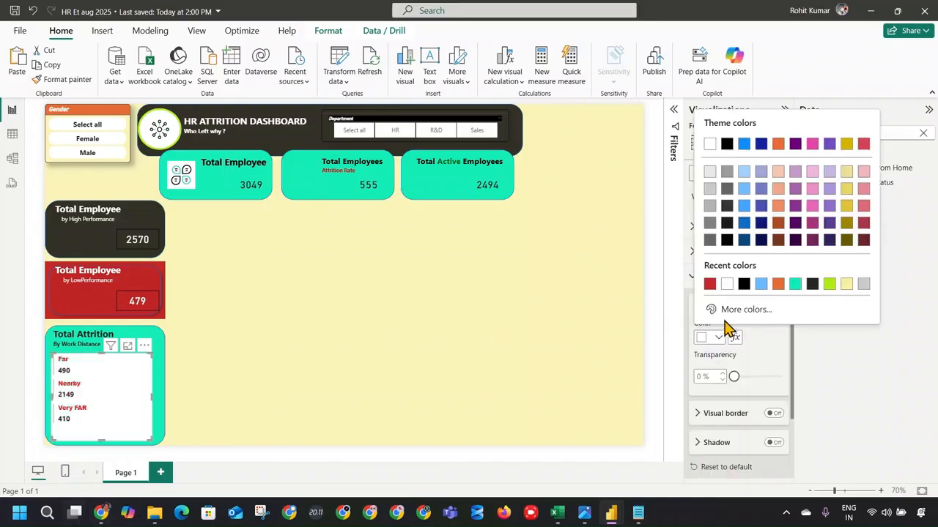
left_click(764, 284)
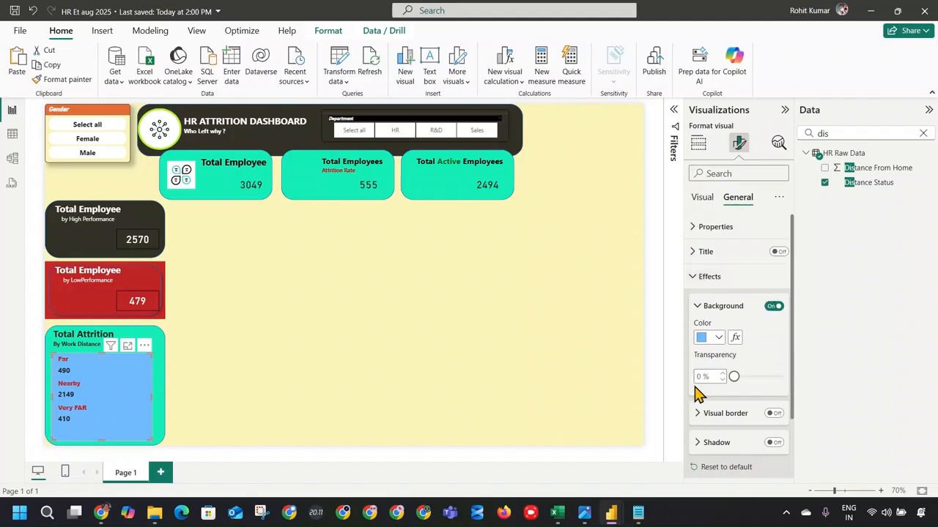
left_click(718, 337)
left_click(742, 307)
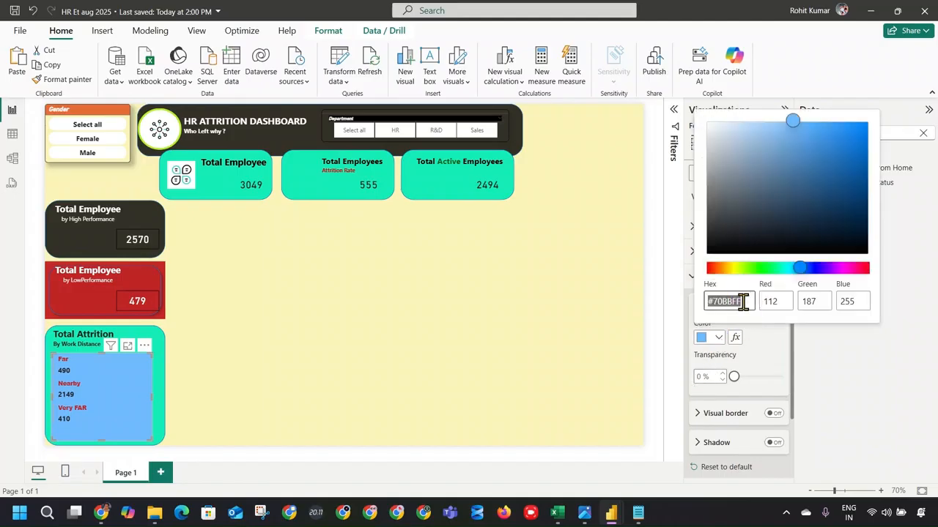
left_click(776, 268)
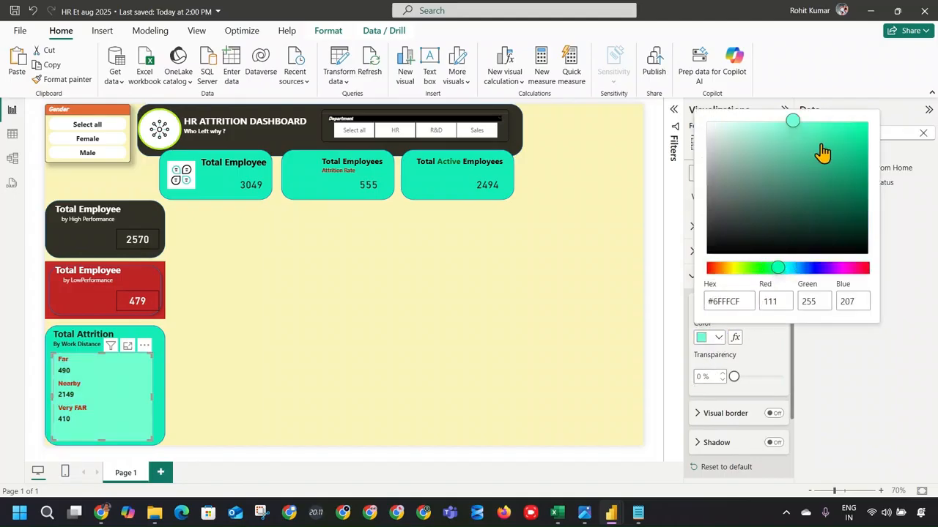
mouse_move(819, 148)
left_mouse_down()
mouse_move(860, 147)
mouse_move(865, 169)
mouse_move(837, 159)
mouse_move(745, 177)
mouse_move(730, 157)
mouse_move(790, 192)
mouse_move(810, 175)
mouse_move(812, 151)
left_mouse_up()
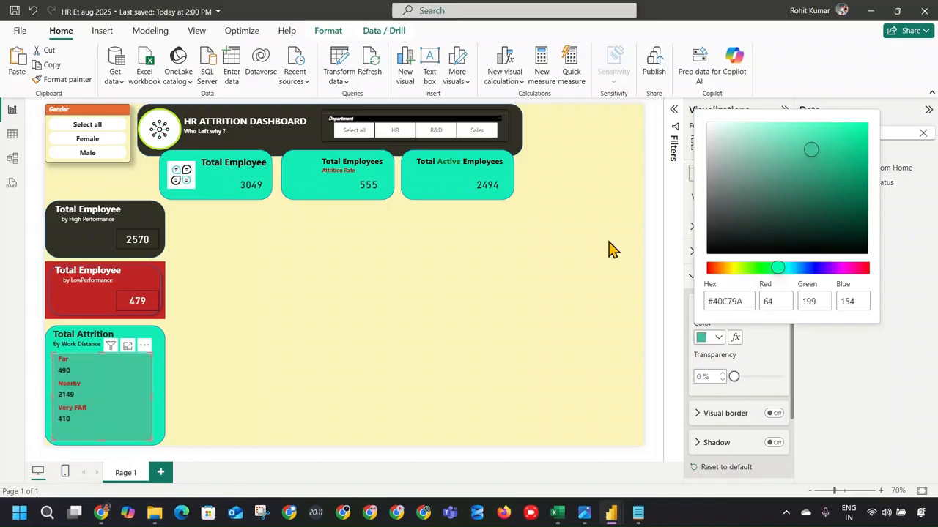
left_click(614, 250)
left_click(202, 372)
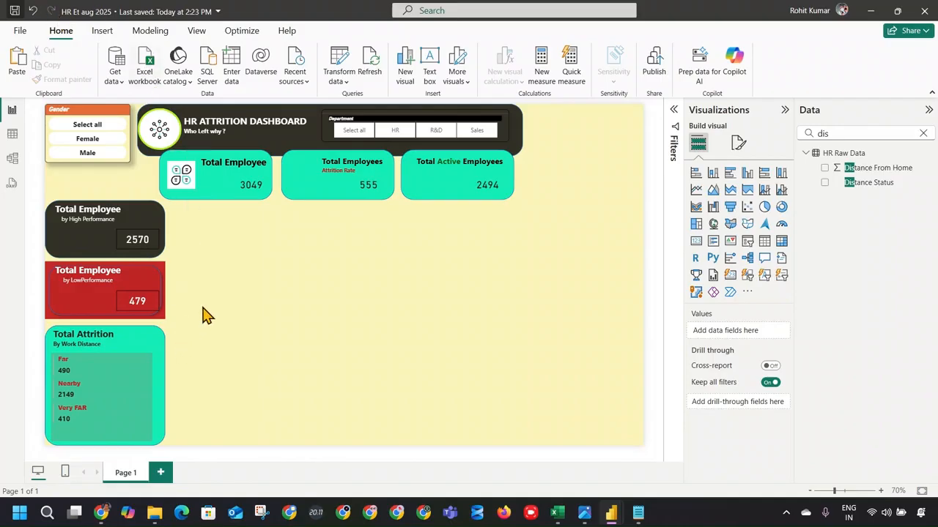
Duplicate the dark High Performance box shape and enlarge the copy into a big panel beneath the Total Employee and Total Employees cards.
left_click(163, 212)
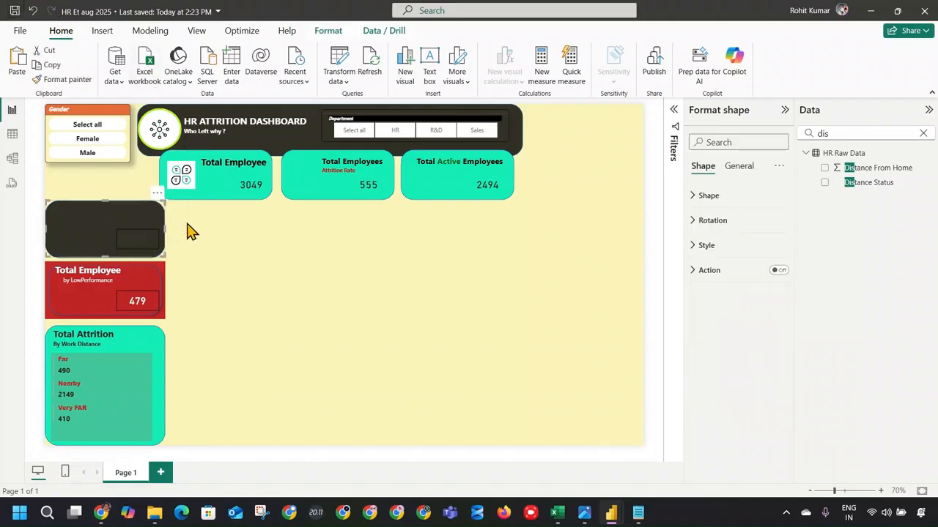
key("ctrl+c")
key("ctrl+v")
left_click_drag(164, 236, 405, 444)
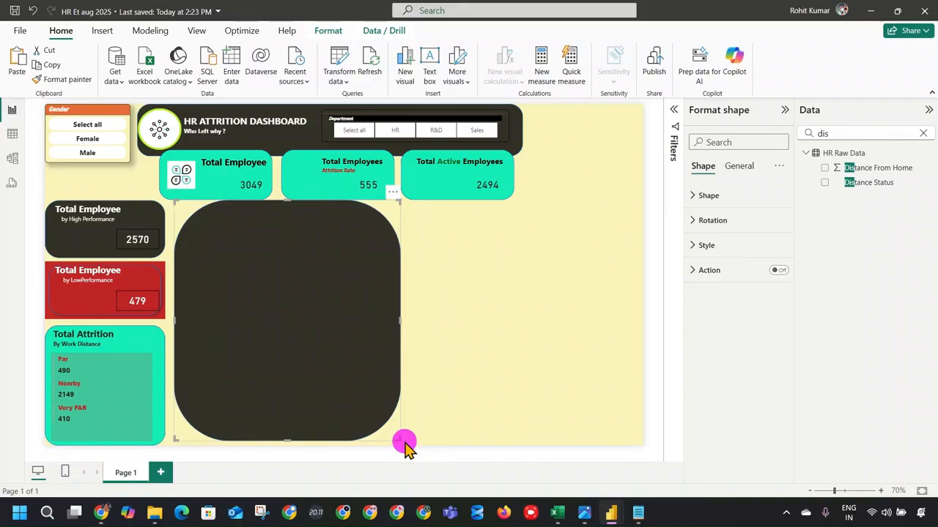
Change the big dark panel's shape to Rectangle and align it next to the left column of cards, down to the canvas's lower edge.
left_click(732, 195)
left_click(732, 197)
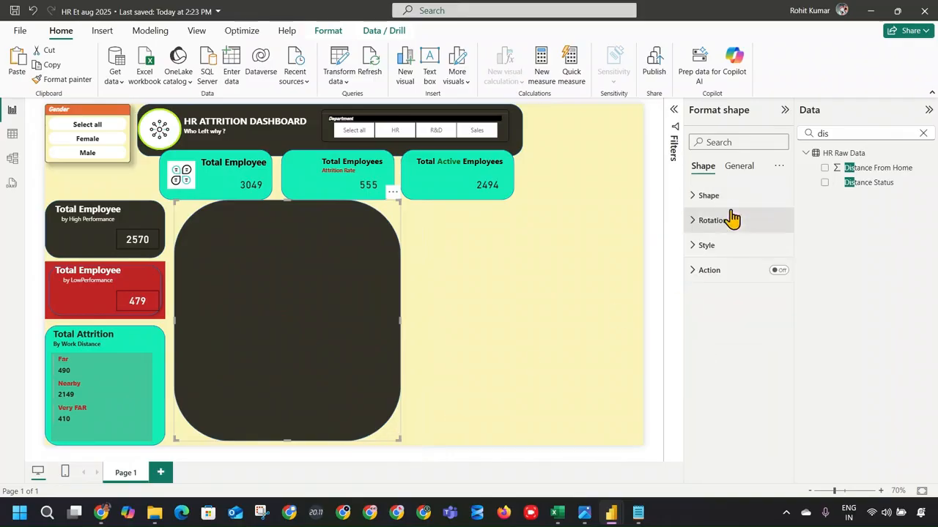
left_click(732, 219)
left_click(721, 198)
left_click(729, 237)
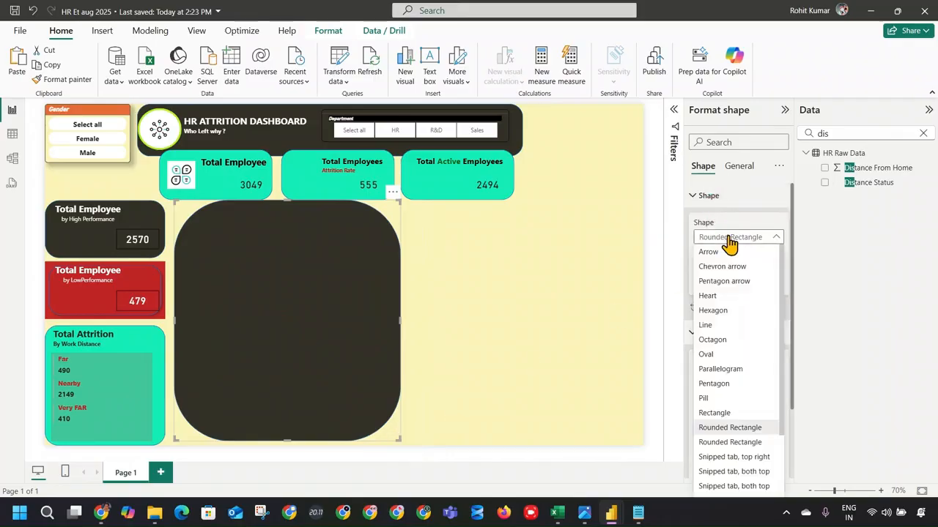
left_click(733, 414)
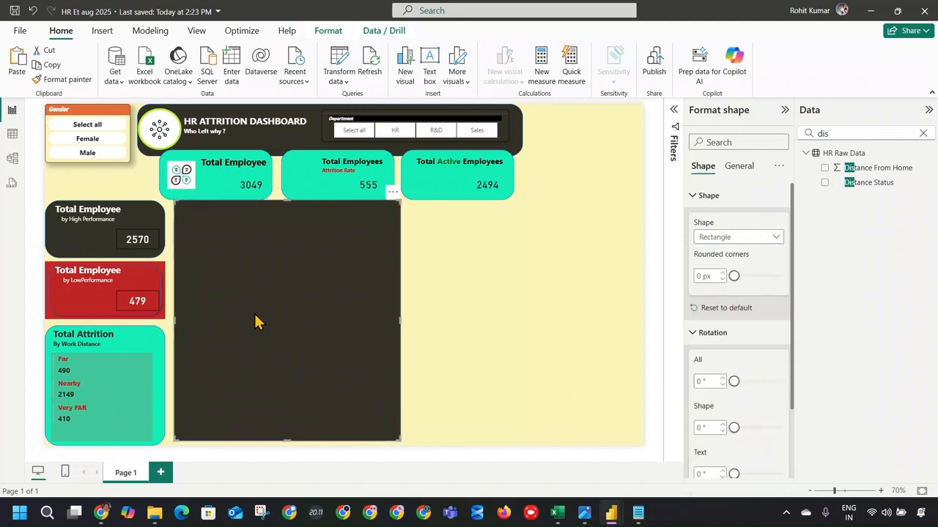
left_click_drag(254, 316, 271, 316)
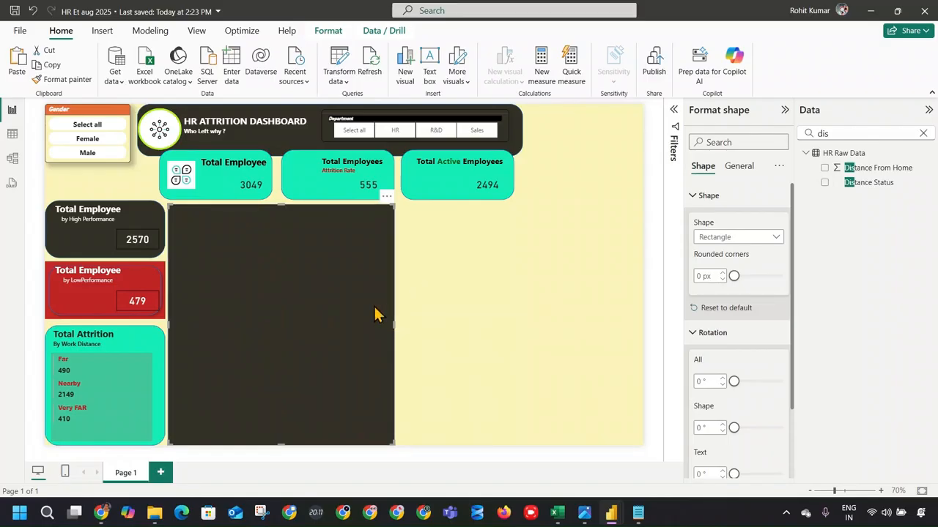
Paste another dark rectangle beside the big panel and shrink it to a smaller panel below the Total Active Employees card.
left_click(460, 298)
key("ctrl+v")
left_click_drag(310, 293, 541, 303)
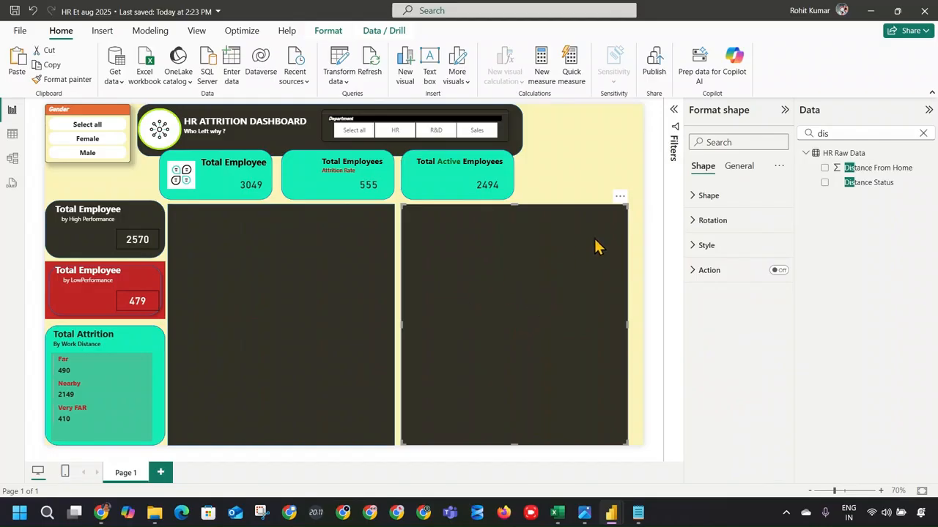
left_click_drag(626, 444, 563, 293)
Set the report page's canvas width to 1500 px.
left_click(644, 207)
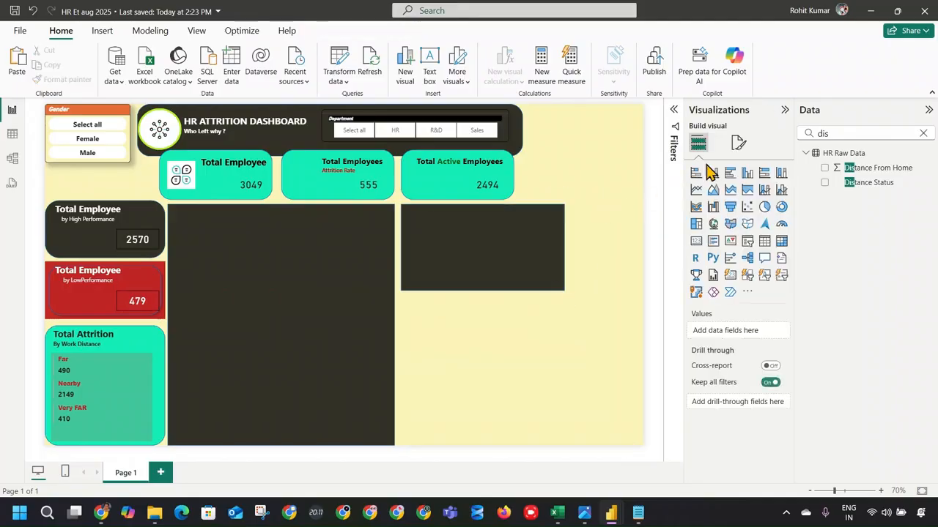
left_click(737, 143)
left_click(722, 226)
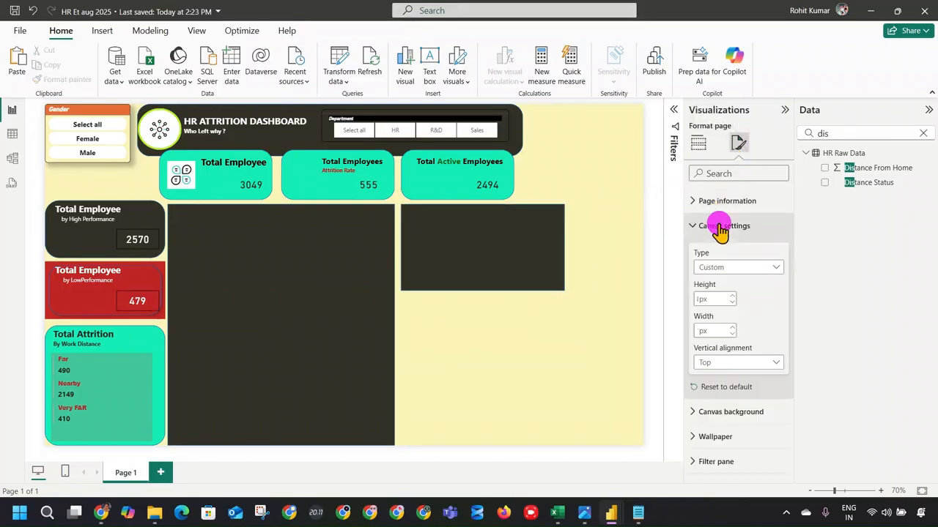
double_click(717, 331)
key("Return")
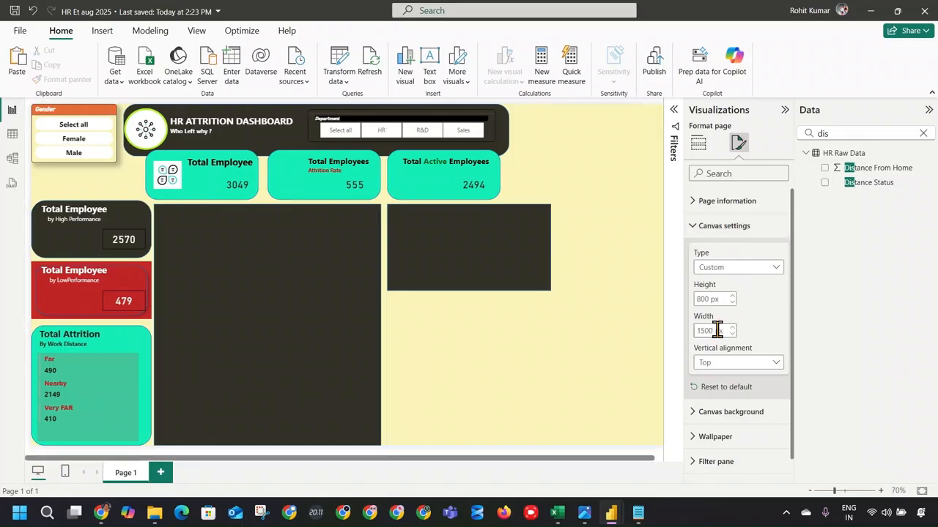
Narrow the big dark panel and arrange two small dark panels side by side next to it, widening the outer one to close the gap.
scroll(581, 232, "down", 1, "ctrl")
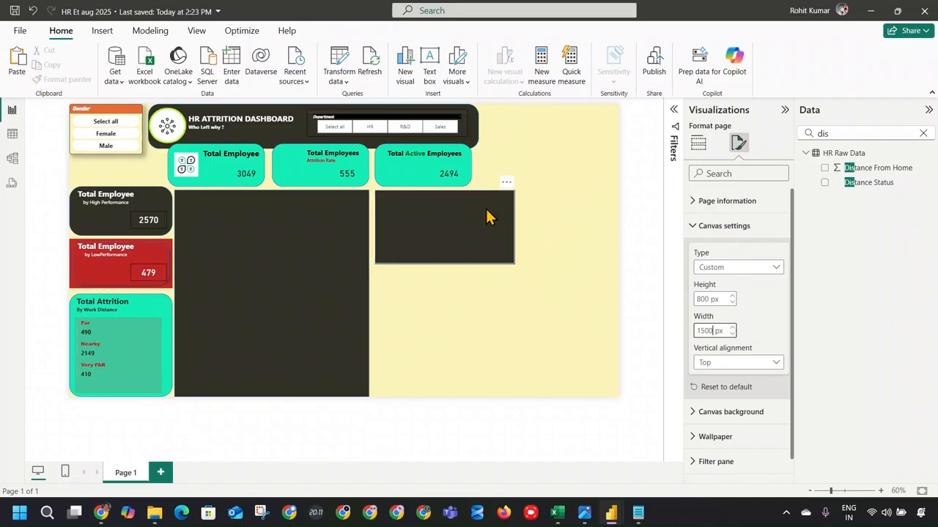
left_click_drag(477, 220, 465, 244)
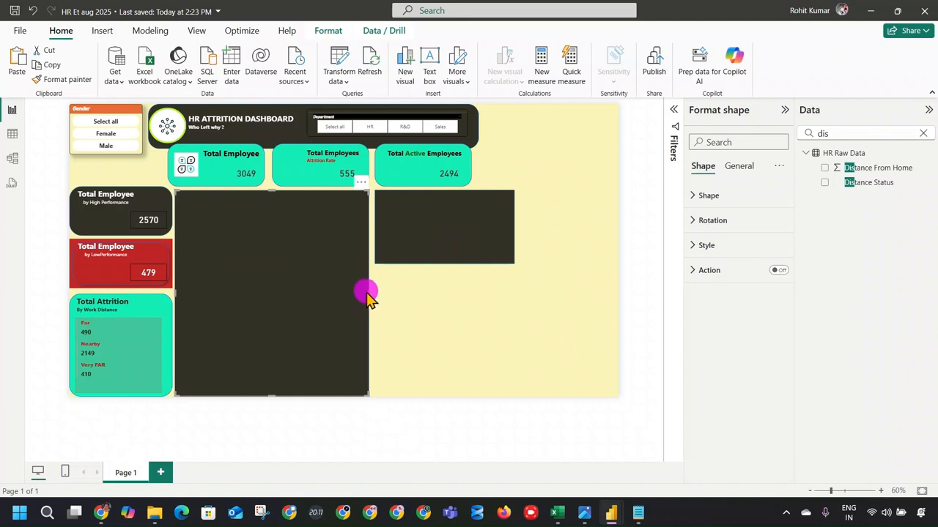
left_click_drag(368, 293, 327, 290)
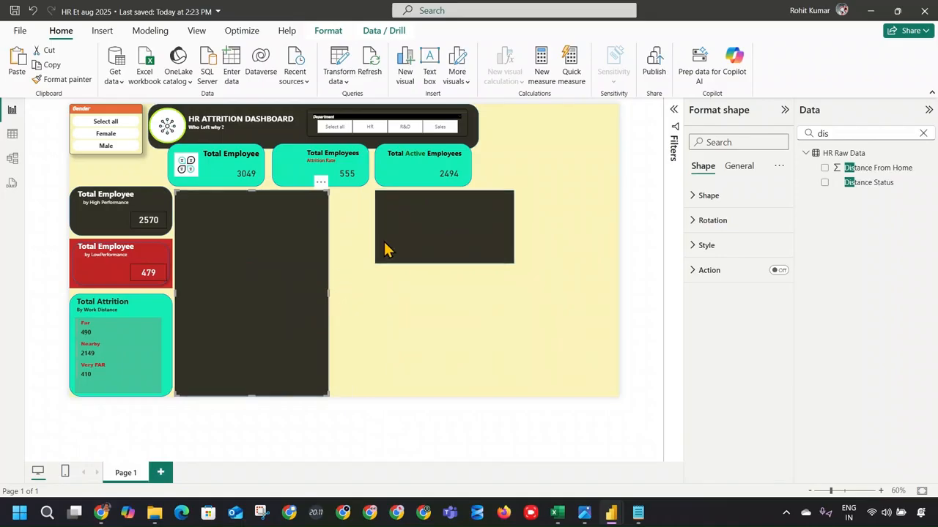
left_click_drag(433, 224, 537, 222)
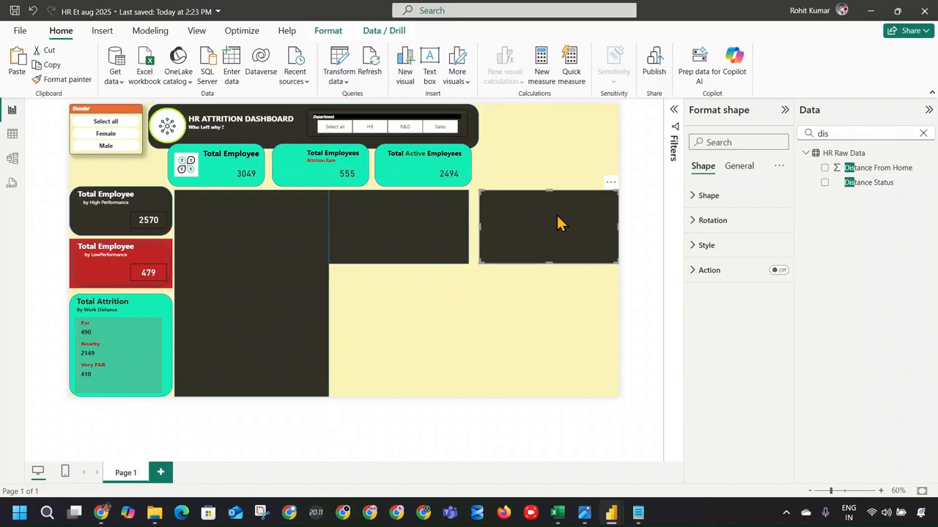
left_click_drag(478, 225, 471, 228)
Paste a dark panel beneath the middle small panel and stretch it down to the canvas's lower edge.
left_click(404, 238)
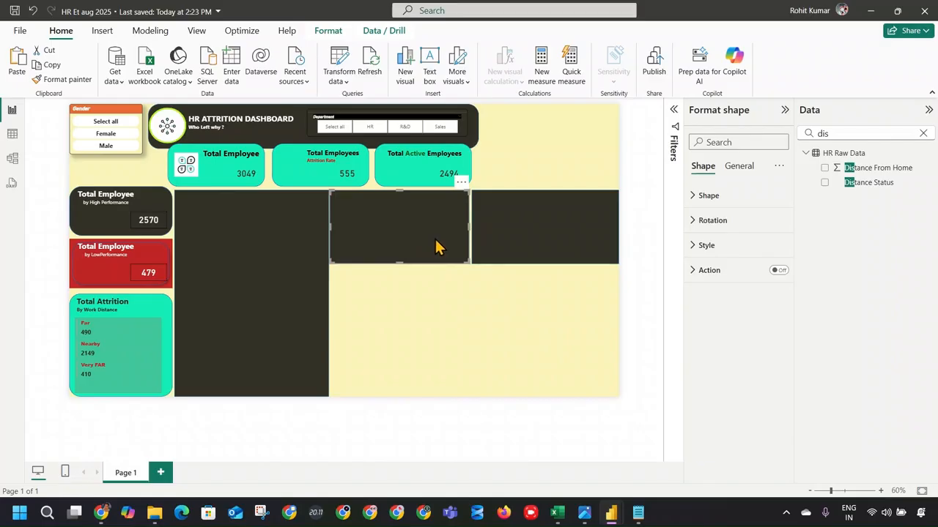
key("ctrl+v")
left_click_drag(408, 251, 401, 308)
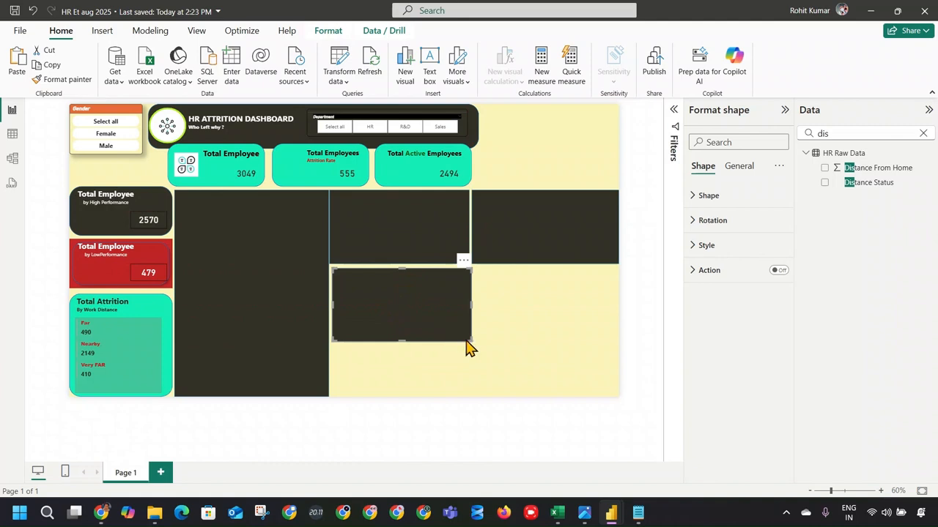
left_click_drag(470, 342, 474, 390)
Narrow the big dark panel slightly more and shift the two middle panels over beside it.
left_click(293, 266)
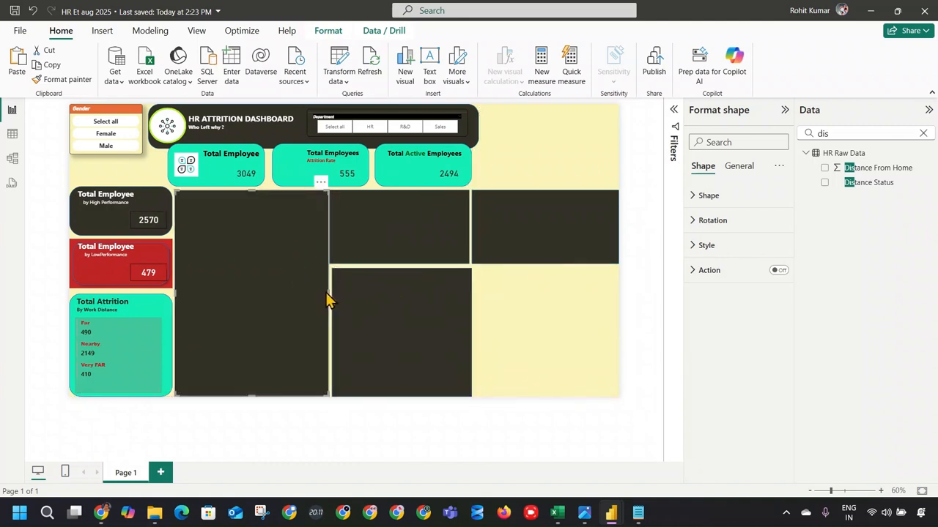
left_click_drag(328, 291, 314, 294)
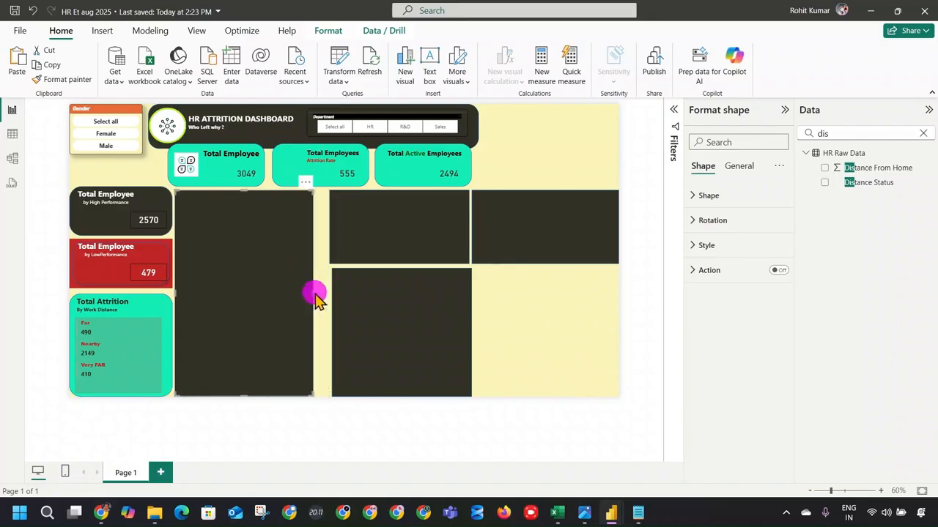
left_click_drag(352, 234, 341, 231)
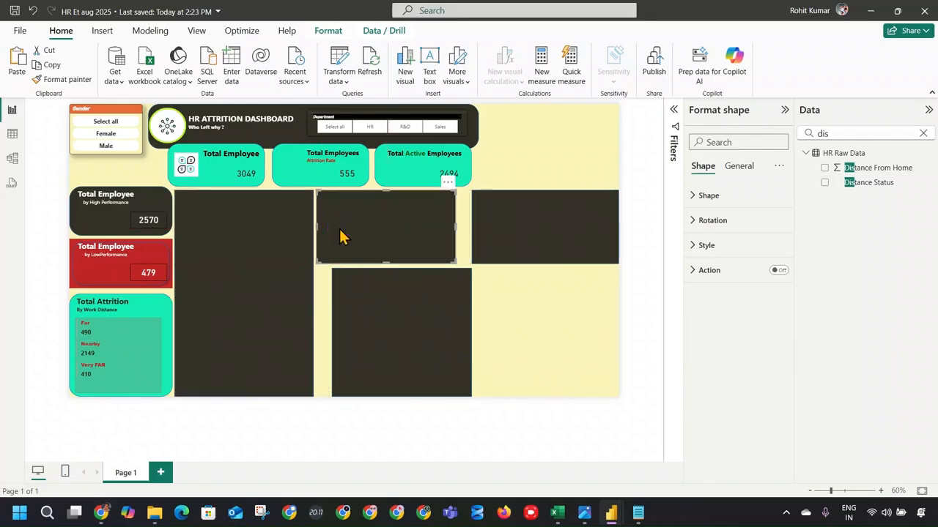
left_click_drag(370, 320, 357, 320)
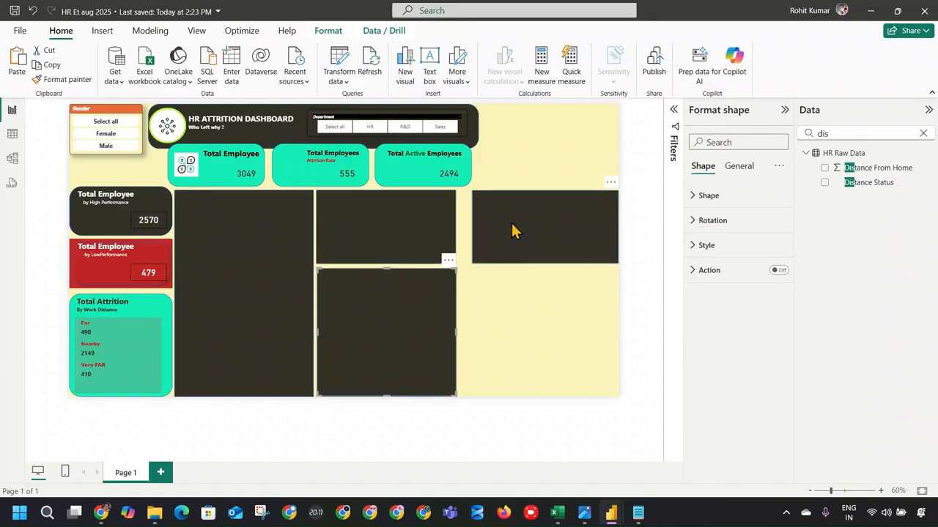
Move the outer small panel next to the middle one and widen it to fill the space up to the canvas's side edge.
left_click_drag(515, 224, 502, 223)
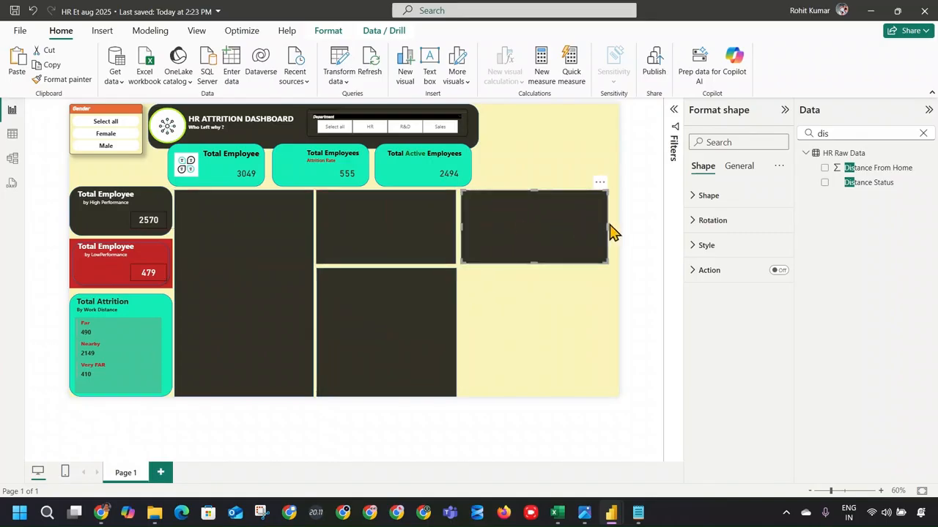
left_click_drag(613, 232, 617, 234)
left_click(559, 285)
left_click(464, 230)
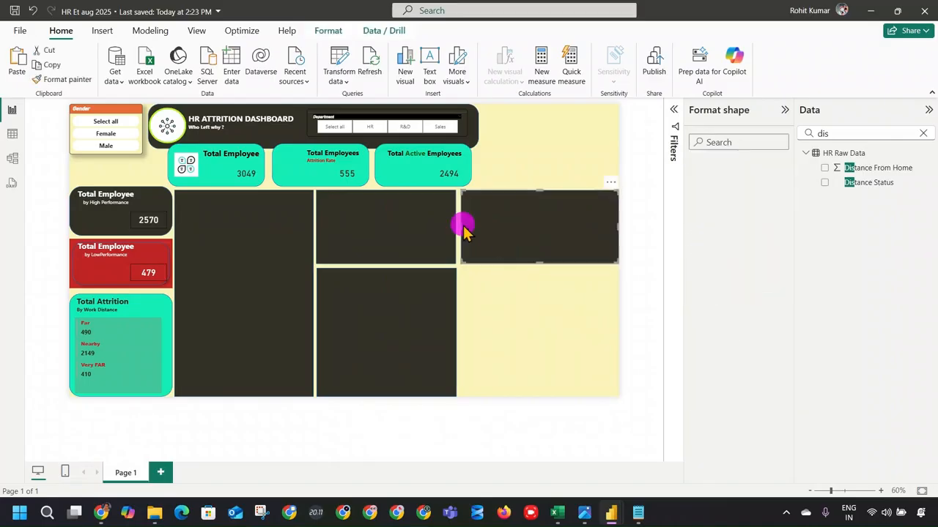
mouse_move(459, 227)
left_mouse_down()
mouse_move(490, 224)
mouse_move(497, 233)
left_mouse_up()
Place another dark panel copy beneath the outer small panel, making it narrower and extending it to the canvas's lower edge.
left_click_drag(618, 228, 617, 227)
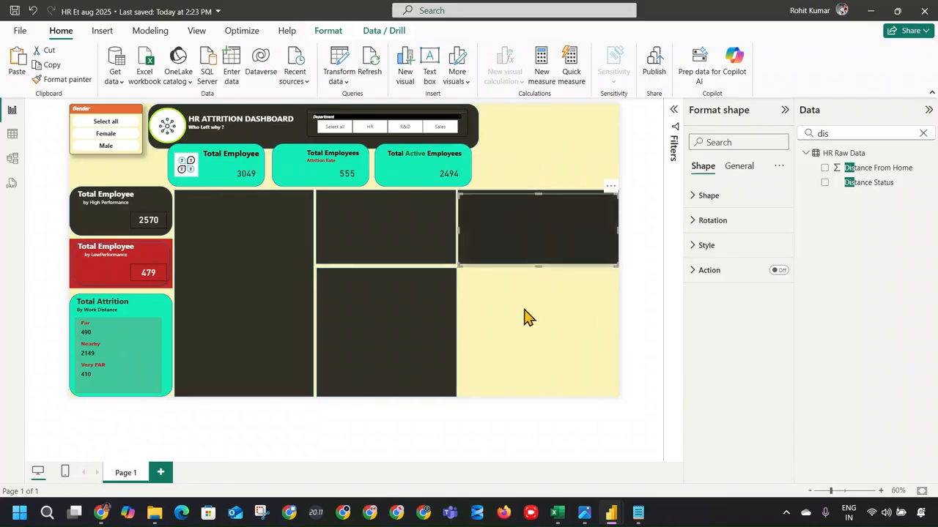
left_click_drag(528, 258, 533, 320)
left_click_drag(615, 344, 570, 396)
left_click(366, 303)
left_click(225, 232)
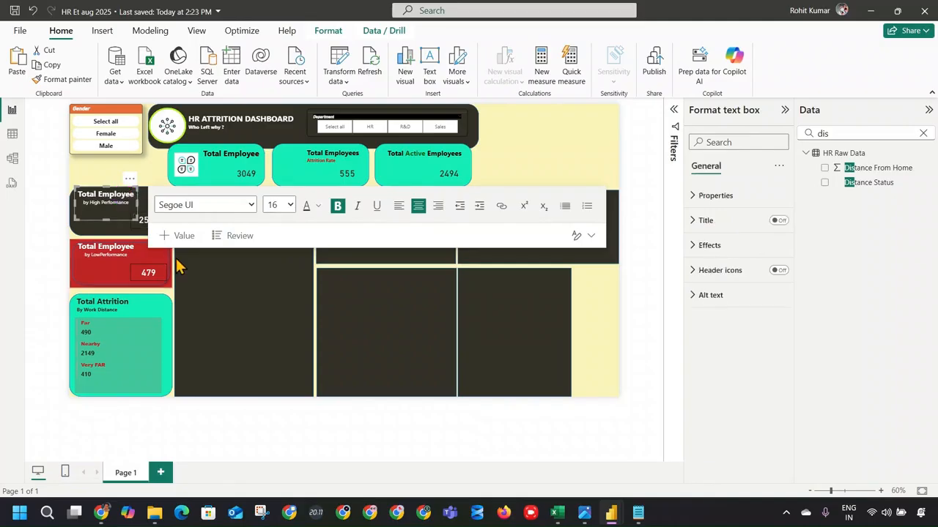
left_click(229, 305)
key("ctrl+v")
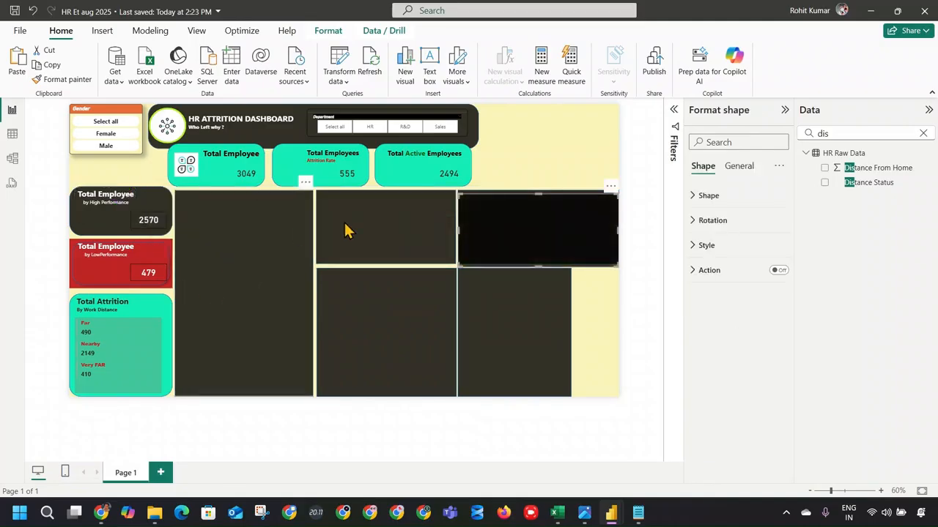
key("ctrl+z")
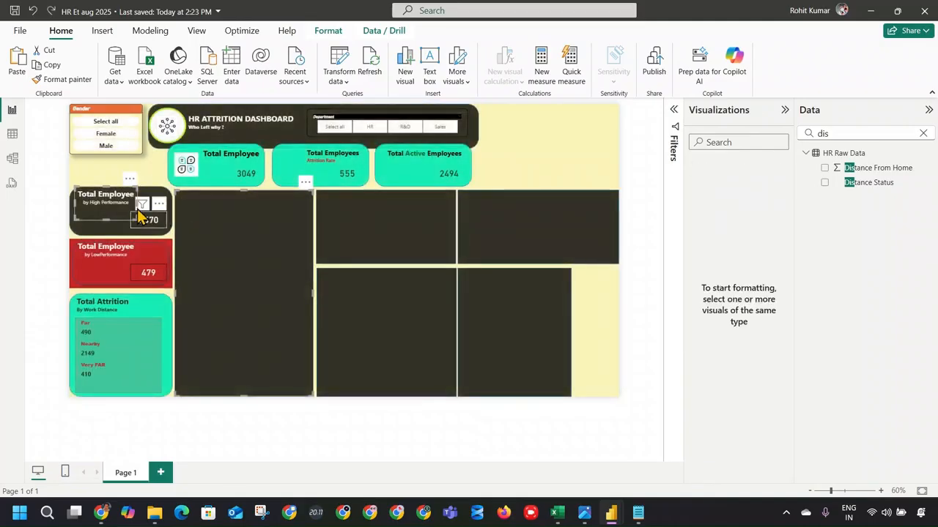
left_click(129, 185)
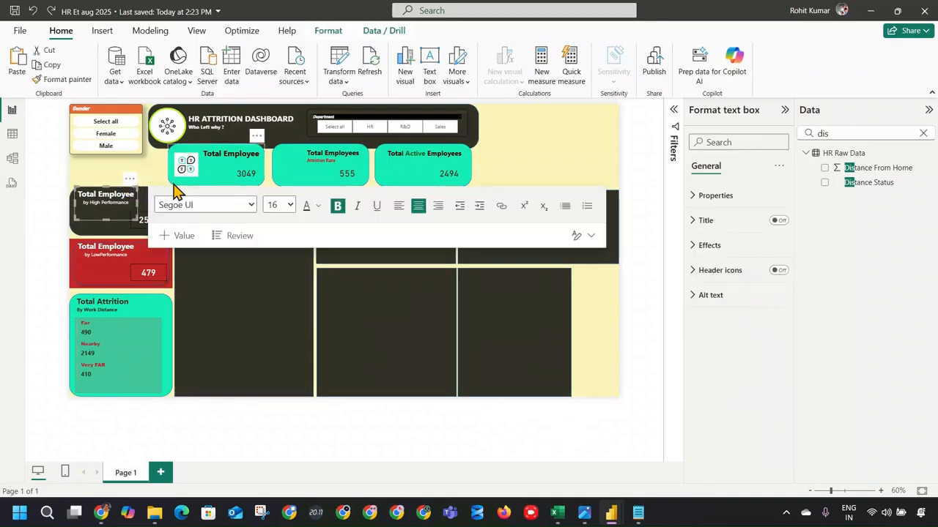
left_click(242, 289)
key("ctrl+v")
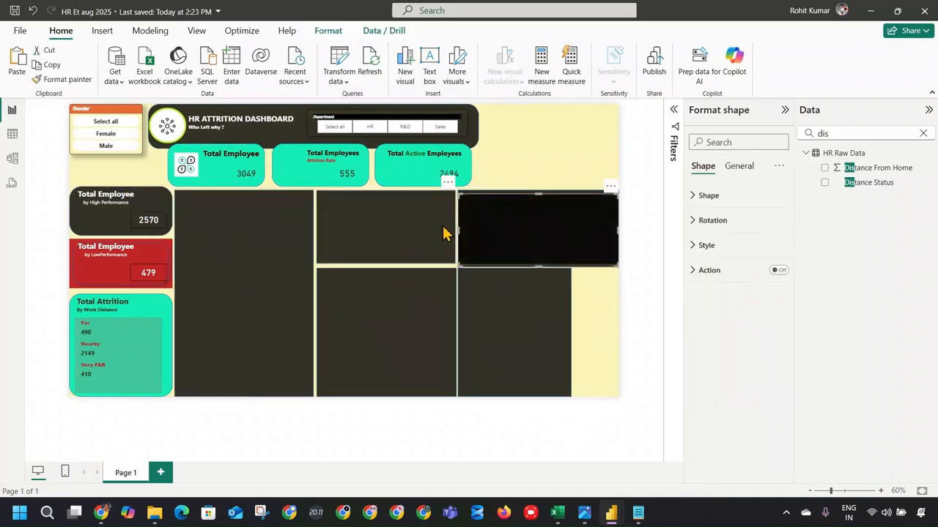
key("ctrl+z")
left_click(83, 252)
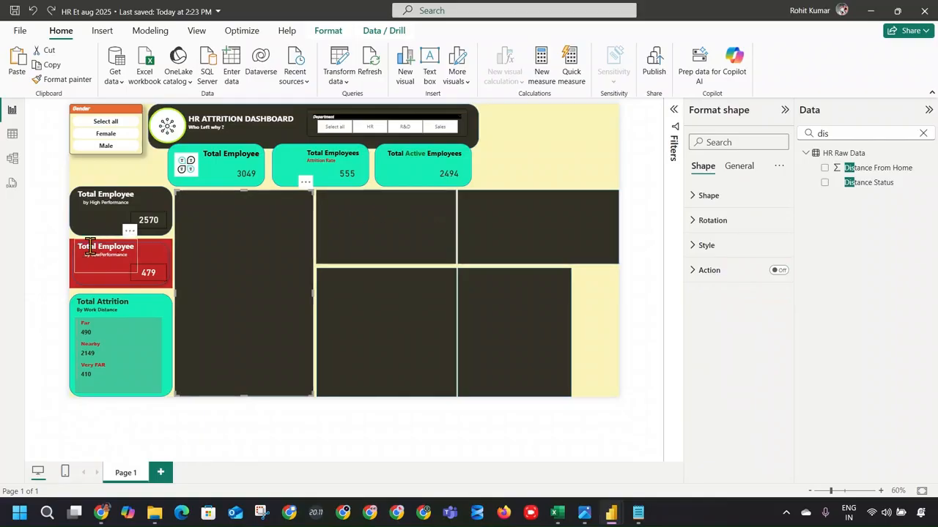
left_click(232, 222)
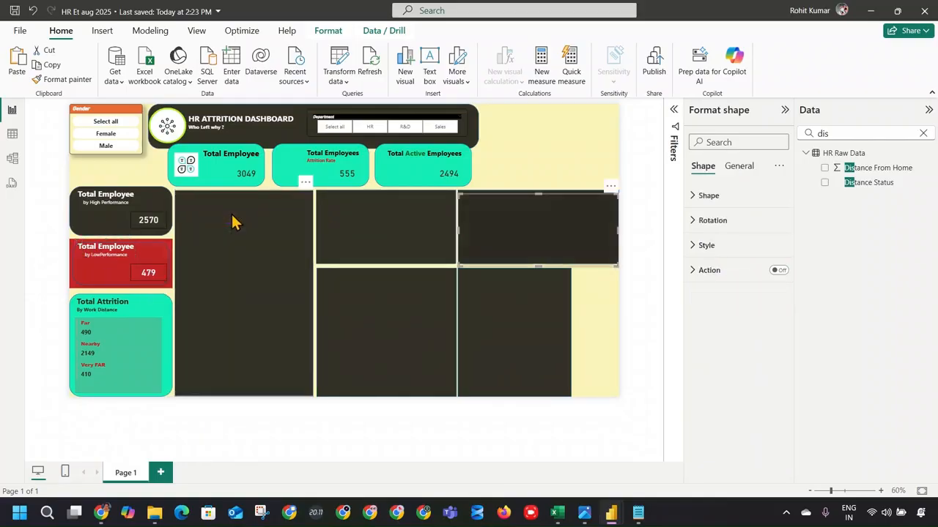
key("ctrl+v")
key("ctrl+z")
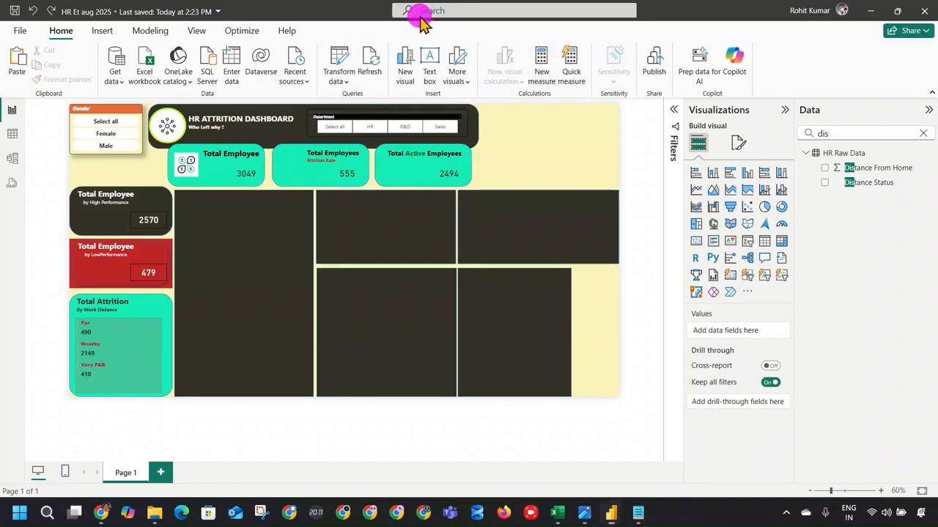
Paste copies of the Total Active Employees title text box near the upper edge of each of the five dark panels.
key("ctrl+v")
left_click(535, 134)
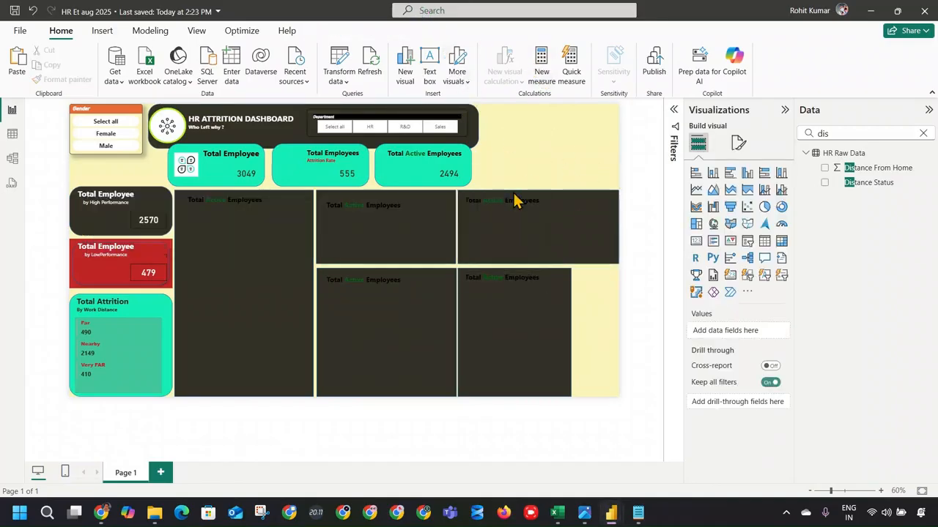
left_click(361, 211)
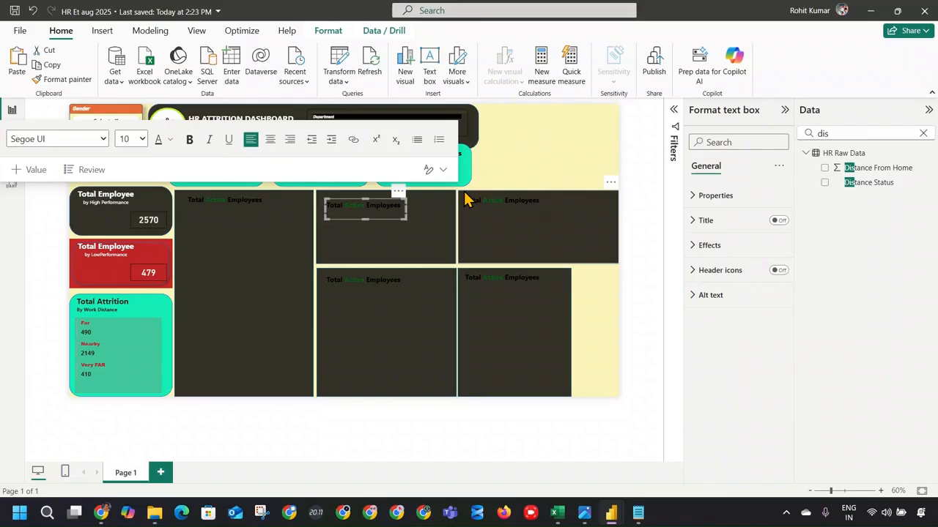
Recolour the whole Total Active Employees title on the big dark panel white.
left_click(249, 204)
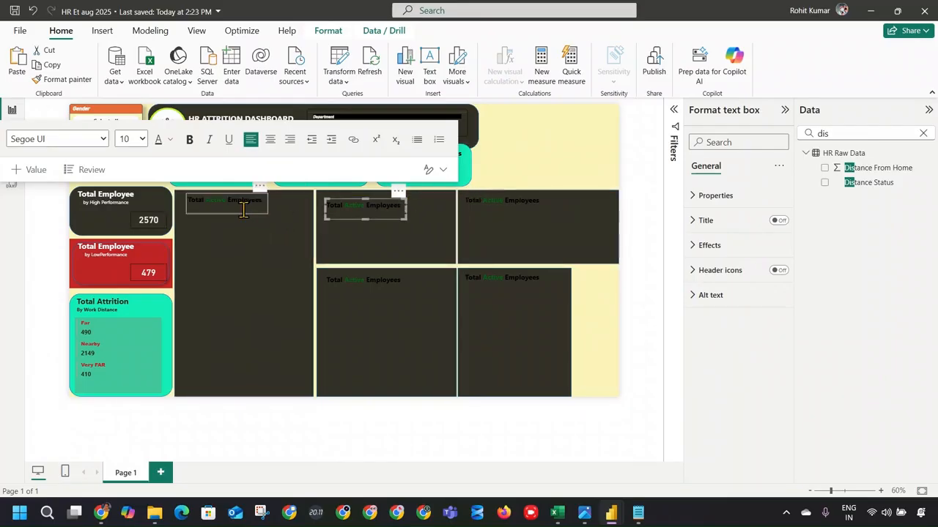
double_click(238, 203)
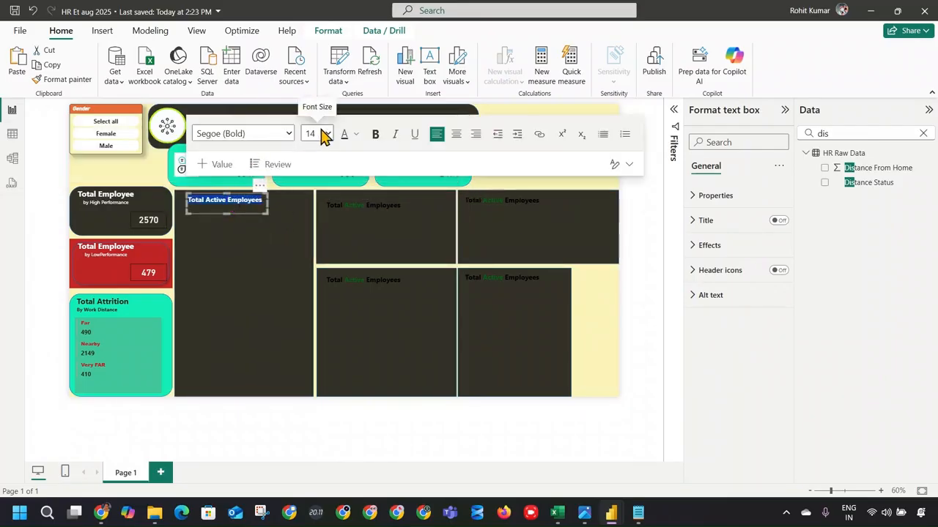
left_click(356, 134)
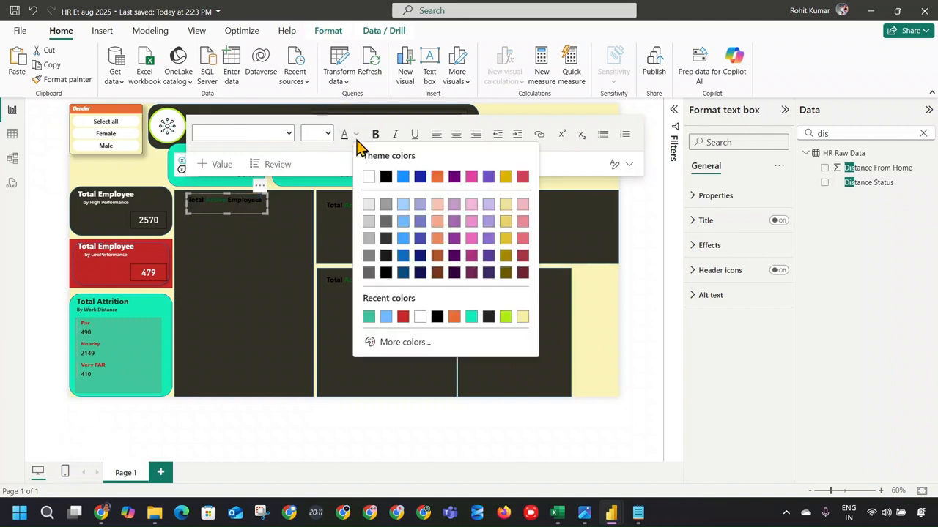
left_click(365, 178)
left_click(266, 202)
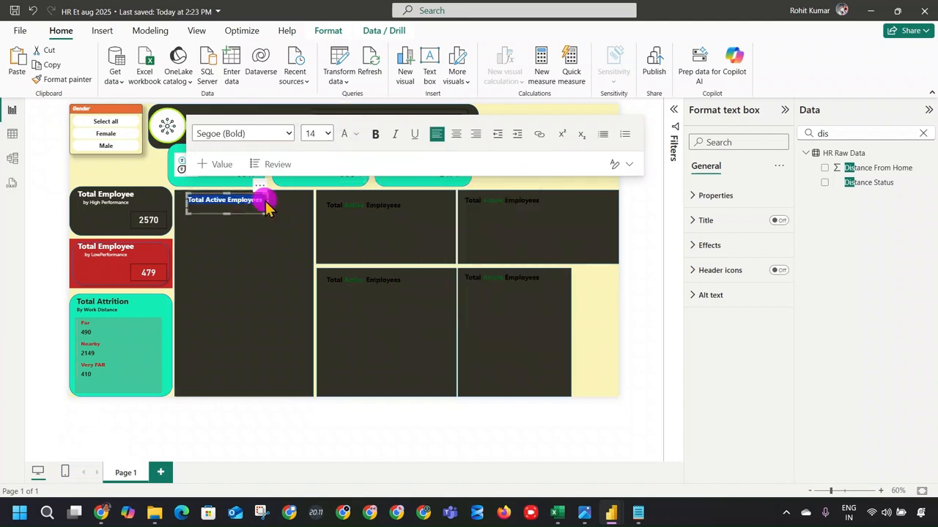
left_click(265, 227)
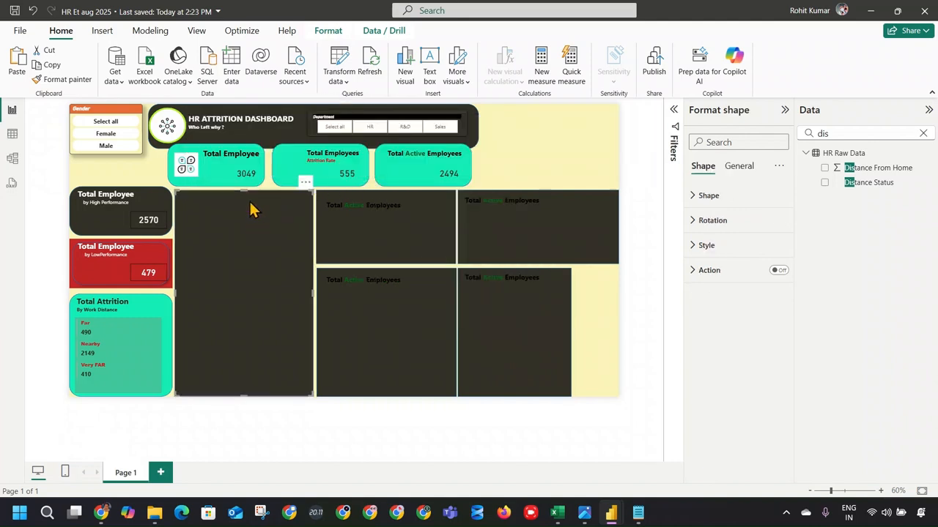
left_click(502, 163)
Change the big dark panel's title to "Total Attrition Employees", with "Employees" on a second line.
left_click(238, 196)
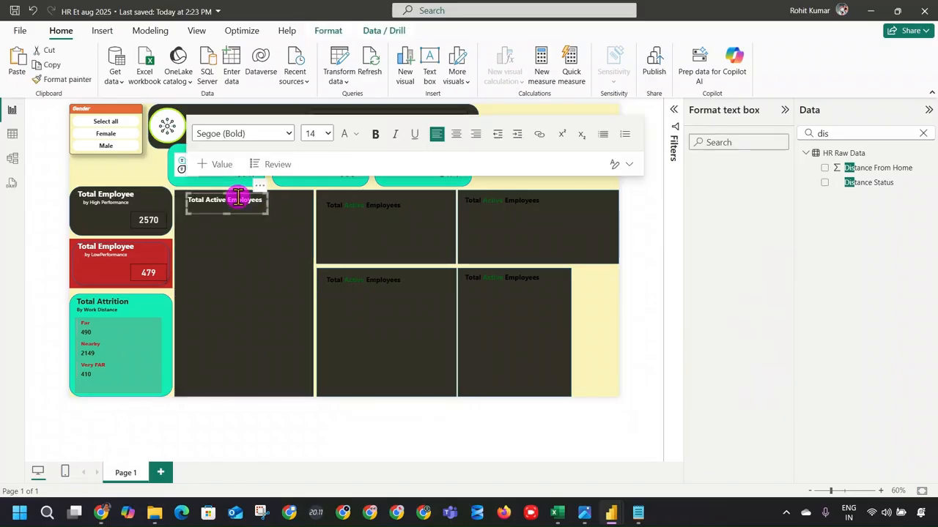
double_click(233, 197)
double_click(221, 200)
type("At")
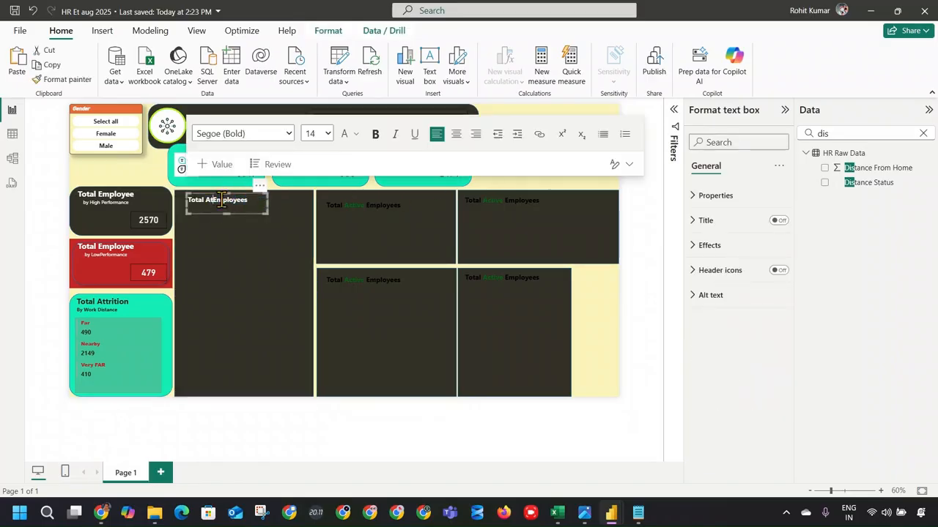
type("trition")
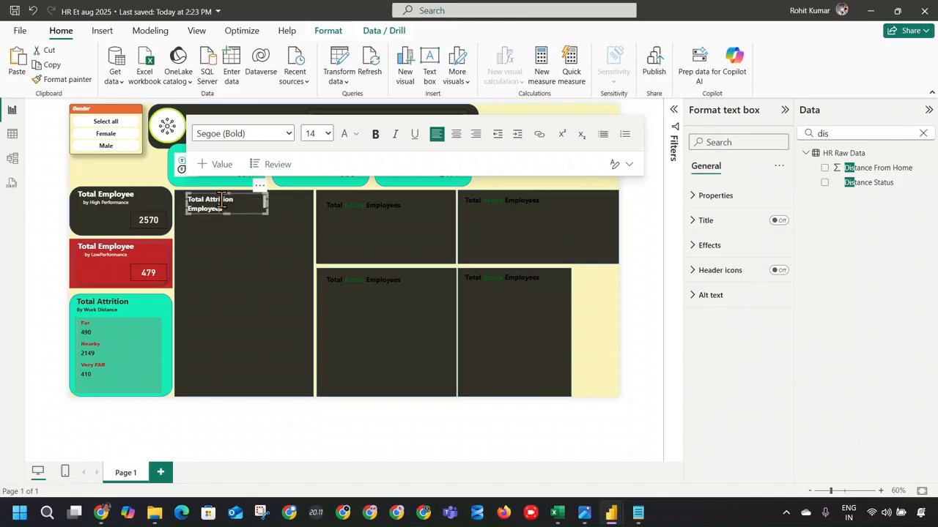
key("Return")
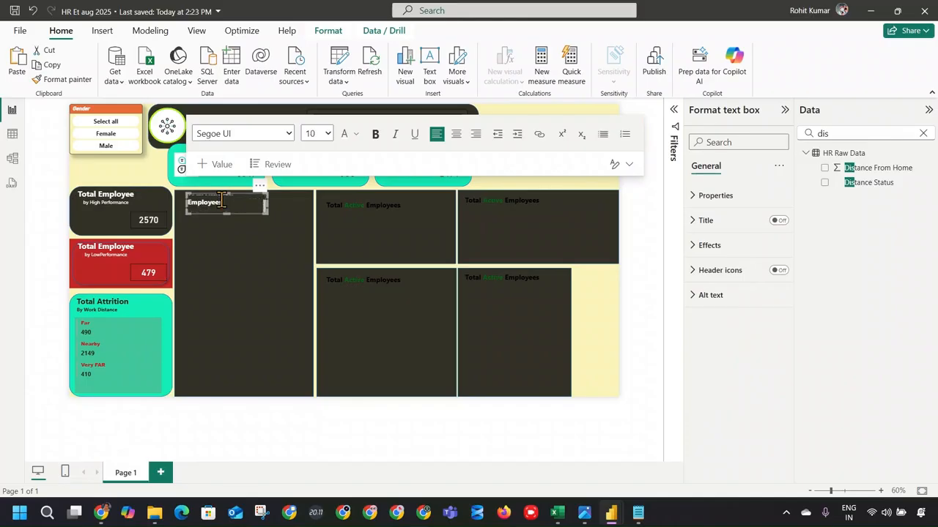
left_click(220, 262)
left_click(537, 147)
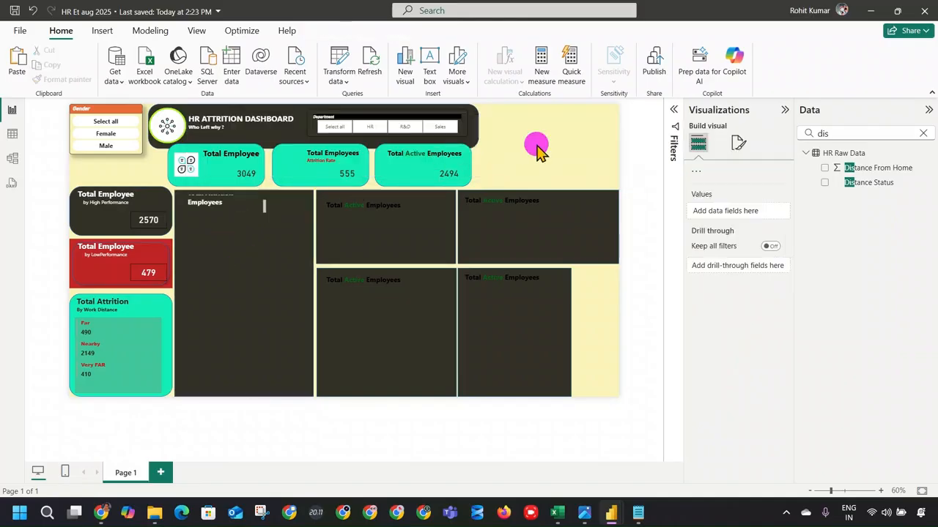
left_click(225, 208)
left_click(225, 208)
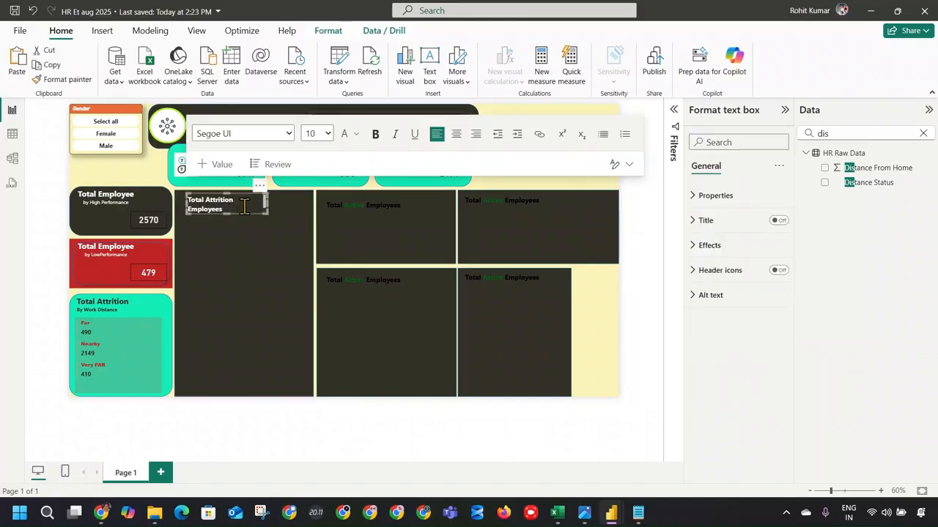
left_click(238, 269)
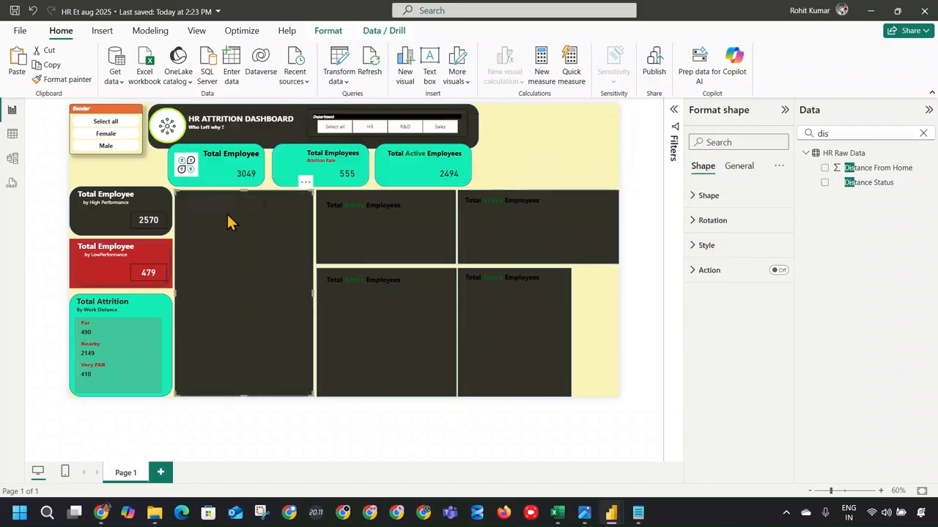
left_click(477, 184)
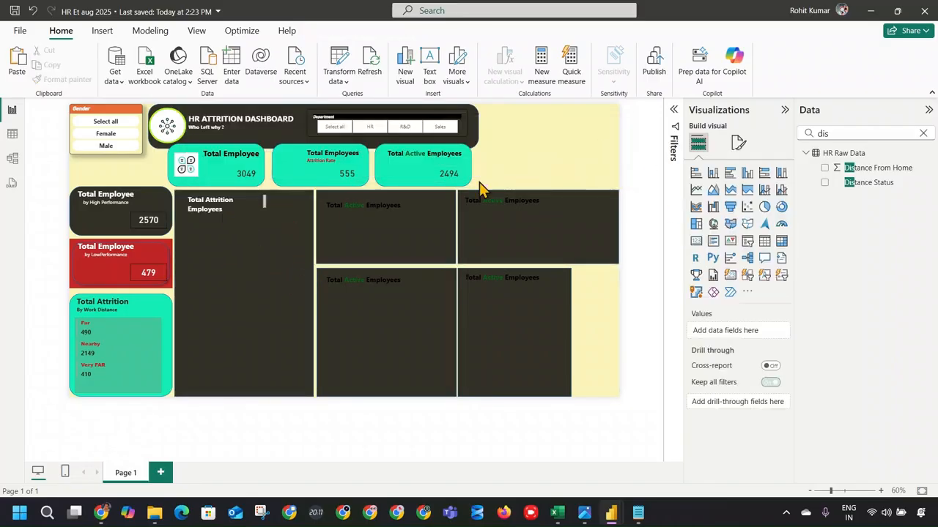
left_click(235, 298)
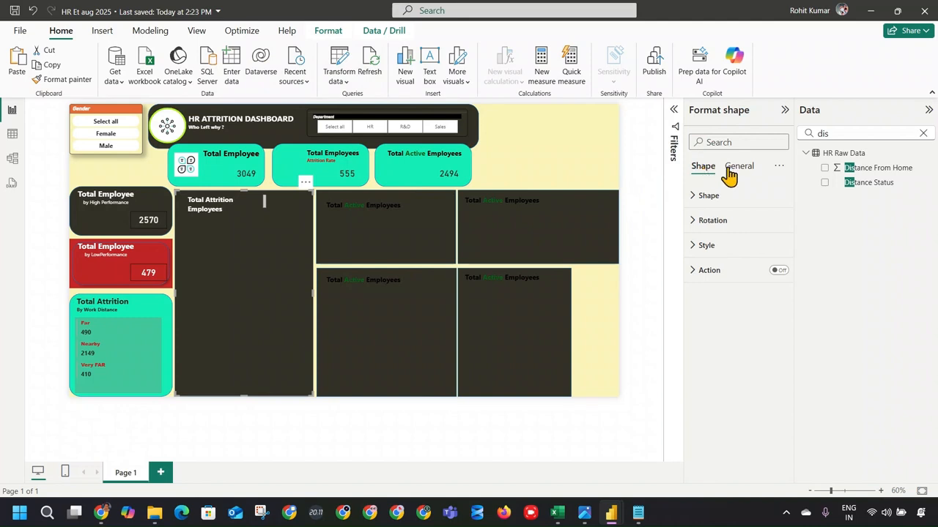
left_click(535, 146)
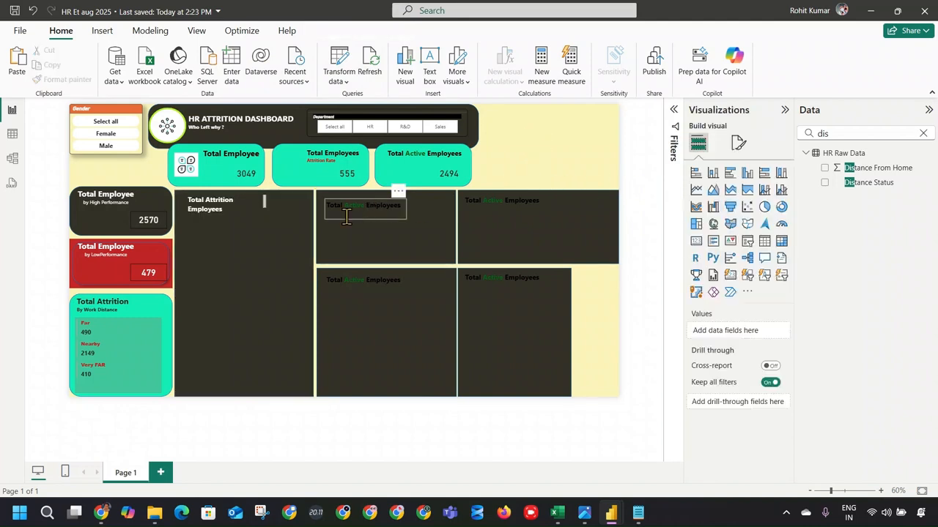
left_click(314, 301)
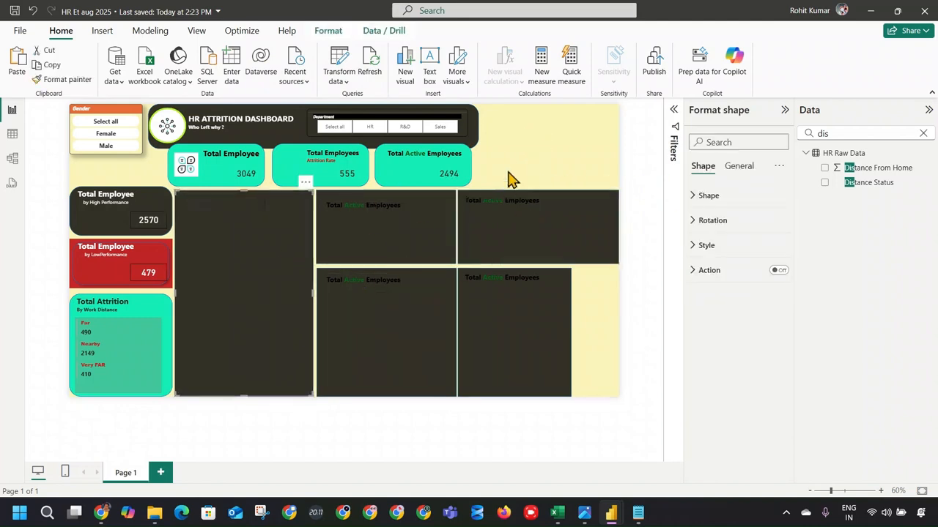
left_click(560, 168)
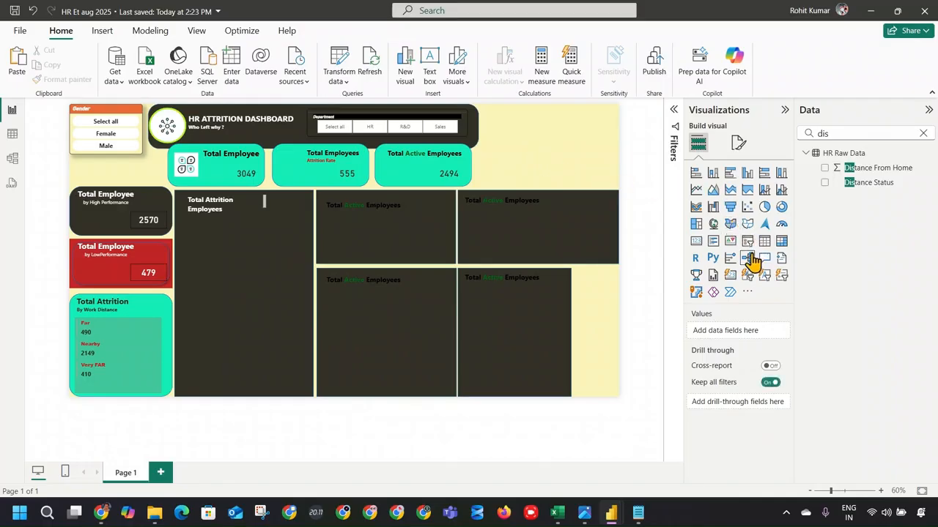
Build a clustered bar chart on the big dark panel with Job Role on the Y-axis and the count of Attrition on the X-axis.
left_click(730, 174)
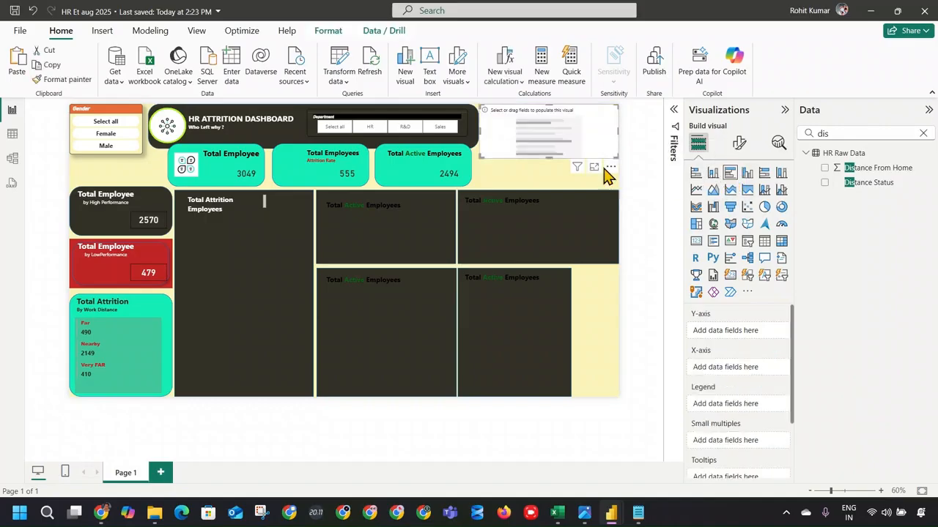
left_click_drag(580, 148, 262, 366)
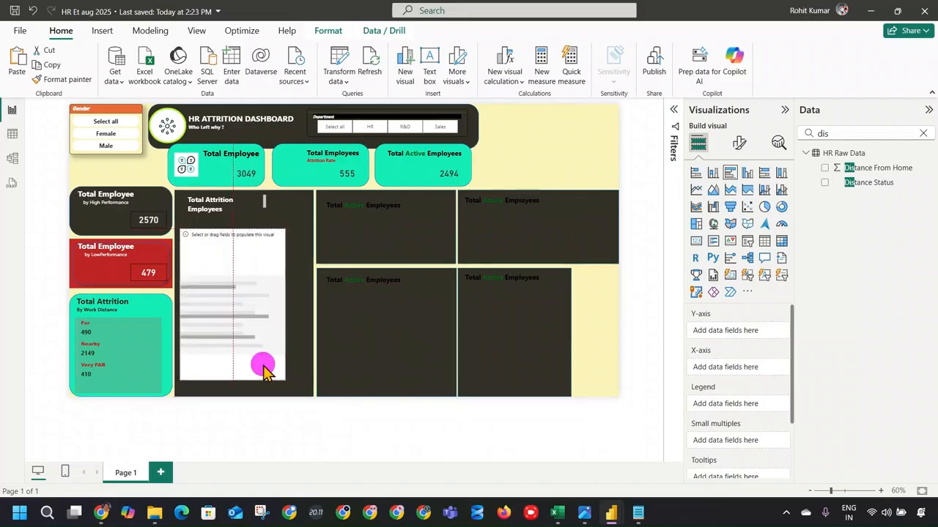
left_click(922, 132)
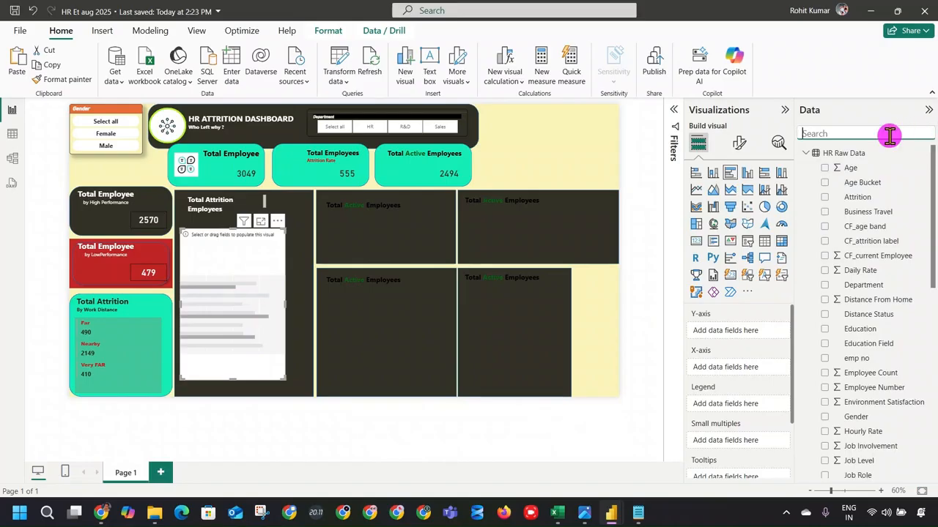
type("emplo")
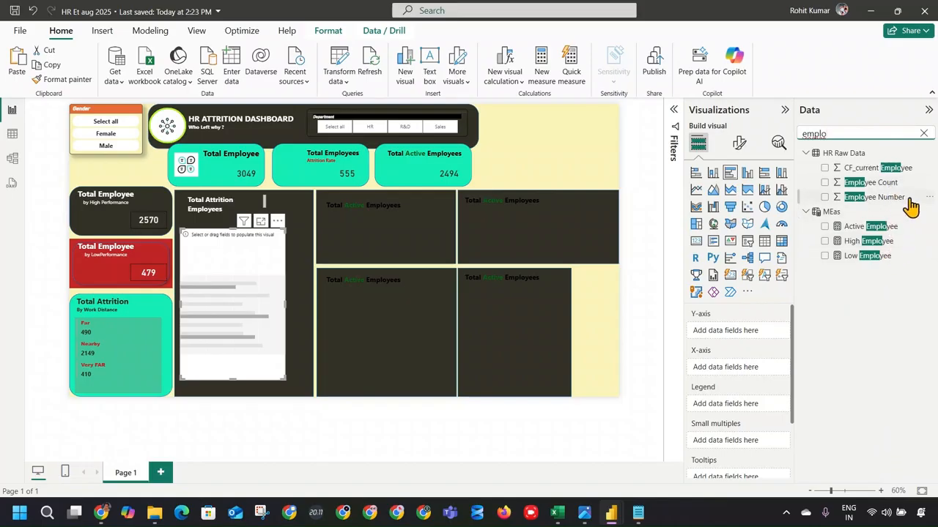
double_click(855, 133)
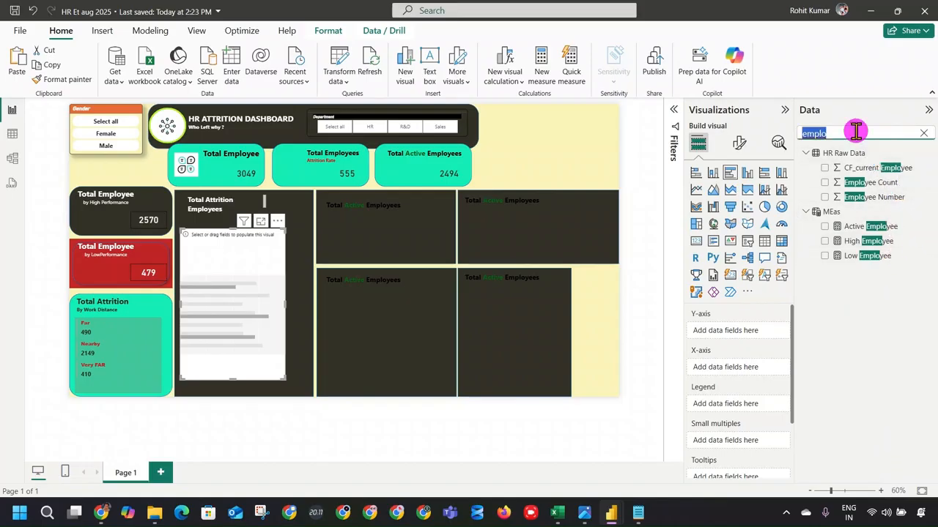
type("job")
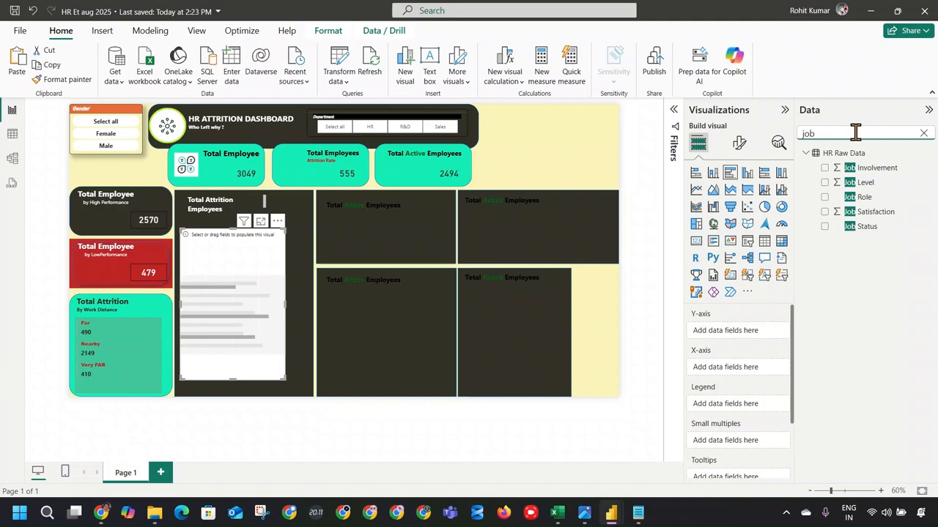
left_click(826, 197)
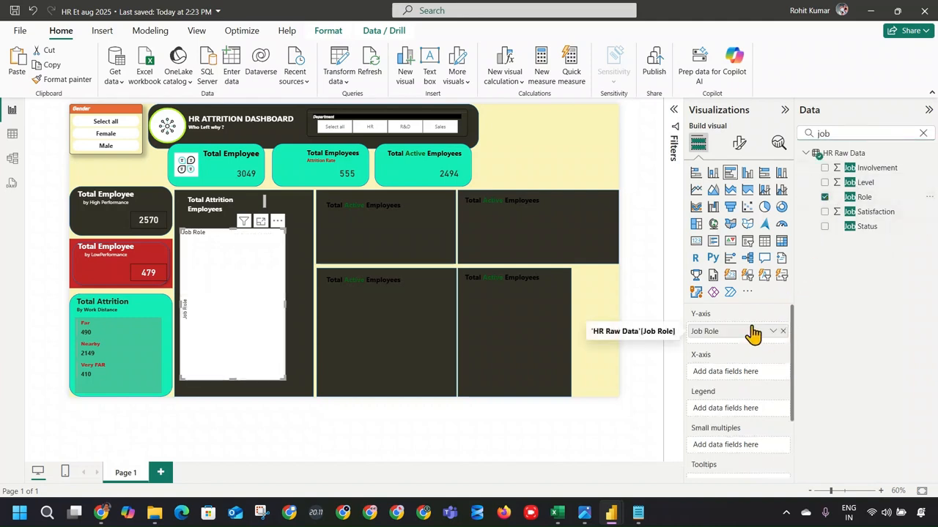
left_click(923, 133)
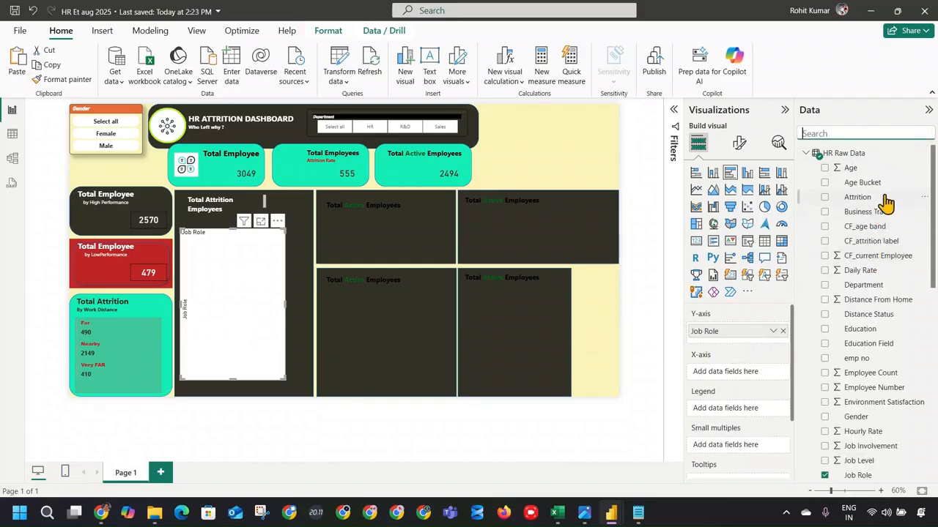
left_click_drag(882, 198, 768, 377)
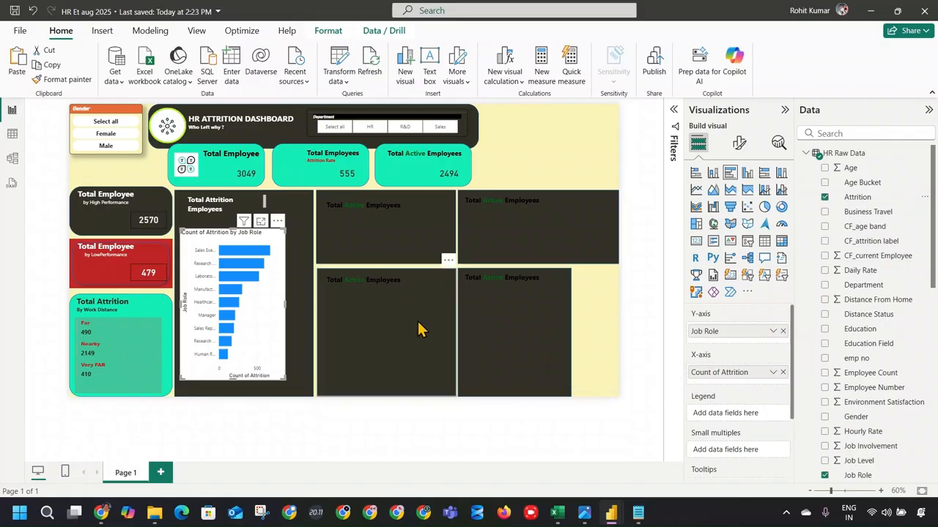
Sort the bar chart by Job Role and enlarge it slightly to fill more of the big dark panel.
left_click(277, 222)
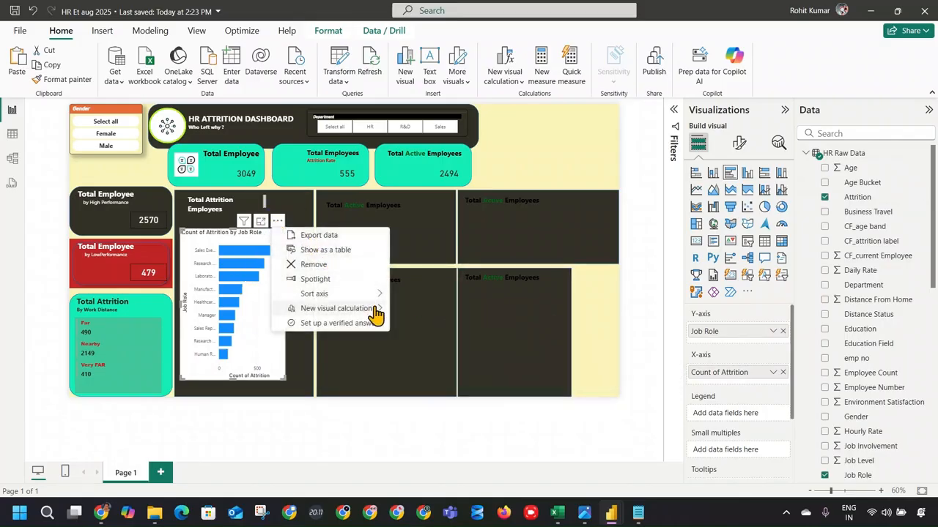
mouse_move(378, 301)
left_click(421, 295)
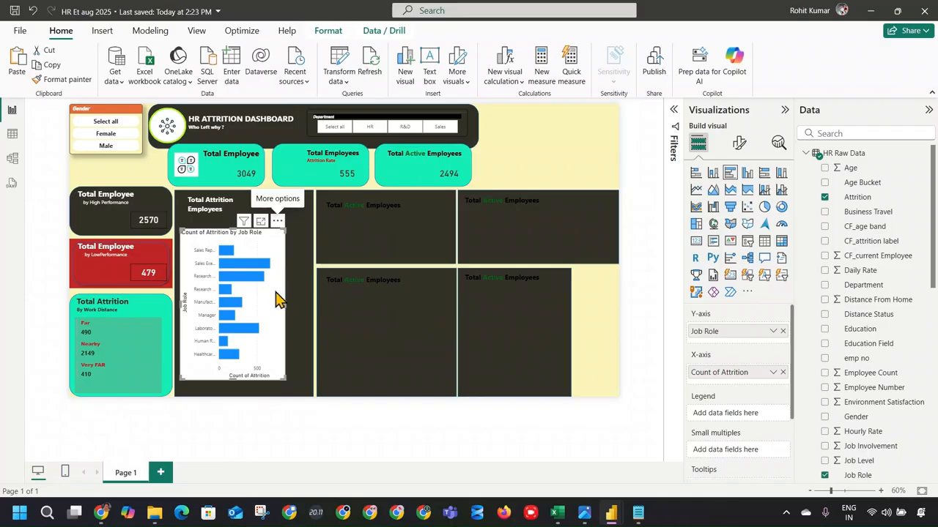
left_click_drag(281, 374, 306, 381)
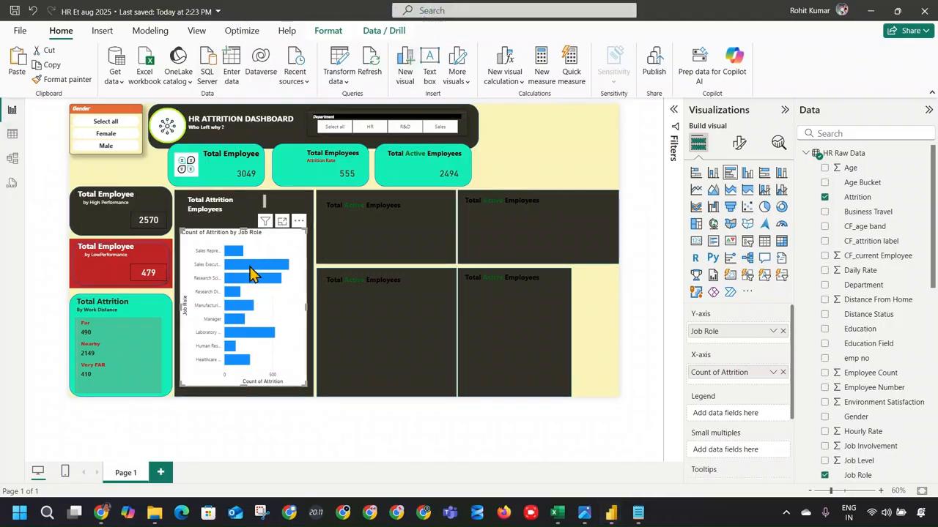
Turn off the bar chart's background so the dark panel shows through.
left_click(739, 143)
left_click(739, 198)
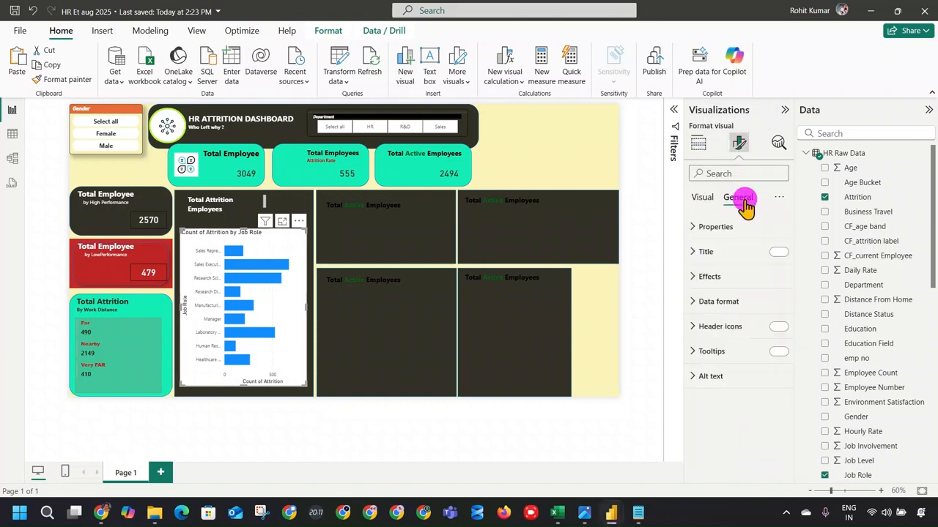
left_click(709, 277)
left_click(774, 305)
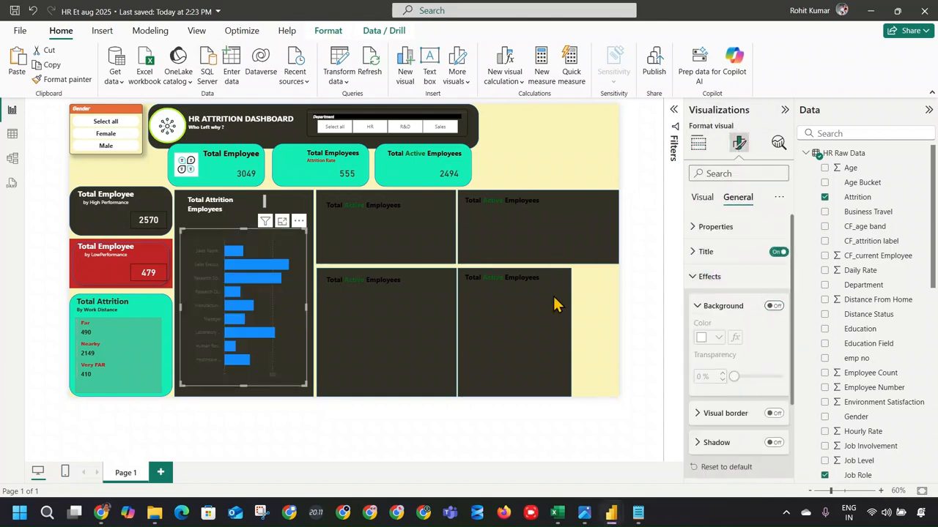
left_click(709, 276)
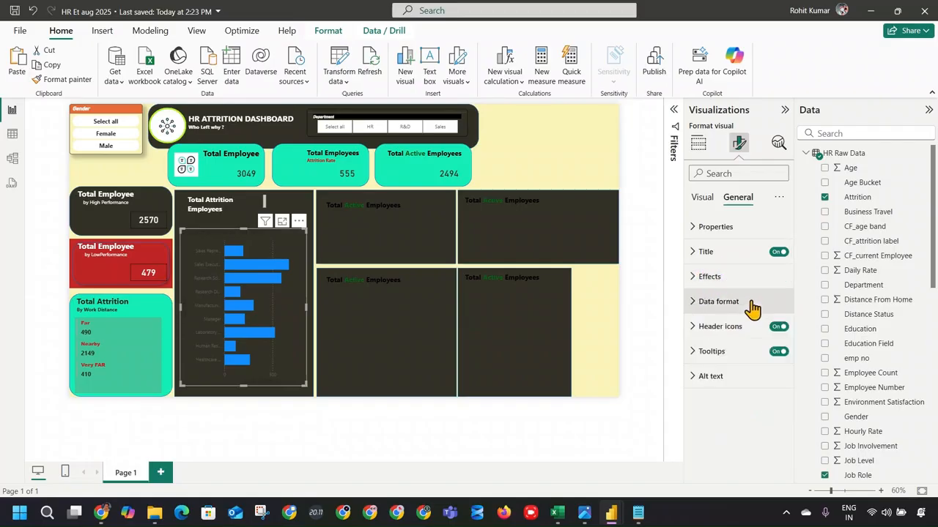
Turn on the bar chart's data labels and colour their values white.
left_click(701, 197)
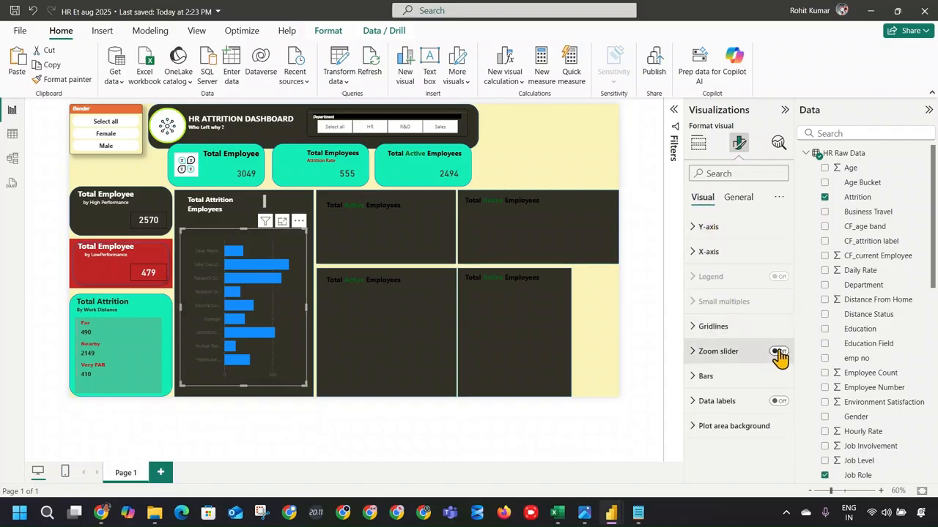
left_click(738, 376)
left_click(738, 376)
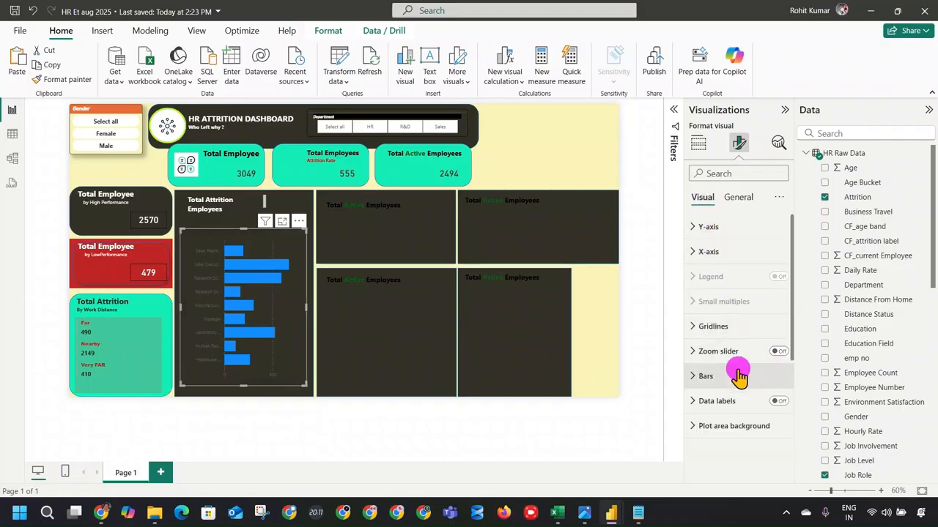
left_click(775, 401)
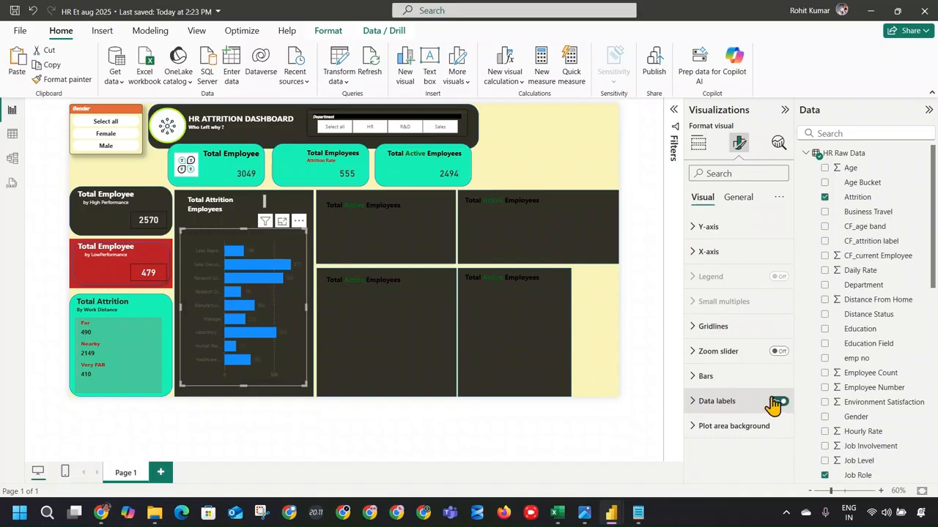
left_click(704, 401)
scroll(742, 342, "down", 4)
scroll(754, 337, "up", 1)
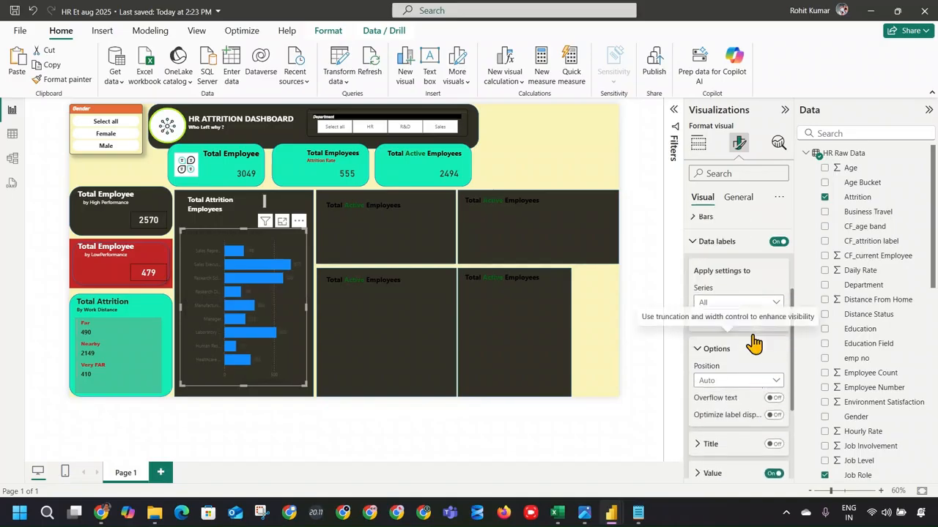
scroll(749, 338, "down", 4)
left_click(714, 334)
scroll(739, 329, "down", 2)
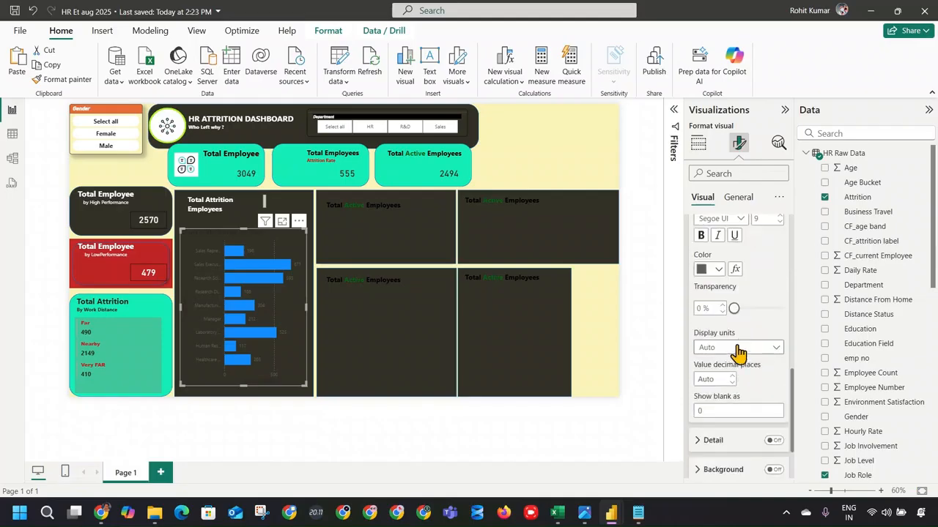
left_click(715, 269)
left_click(709, 308)
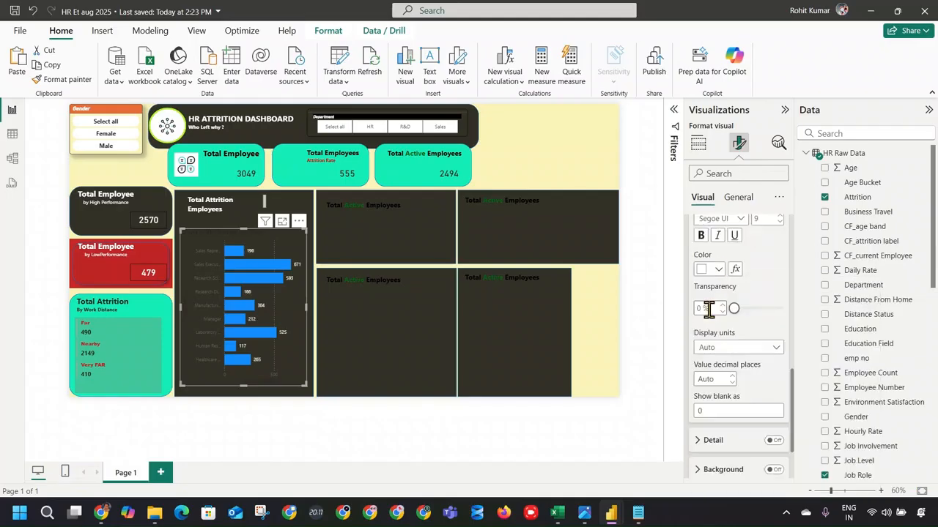
scroll(718, 282, "up", 8)
left_click(698, 253)
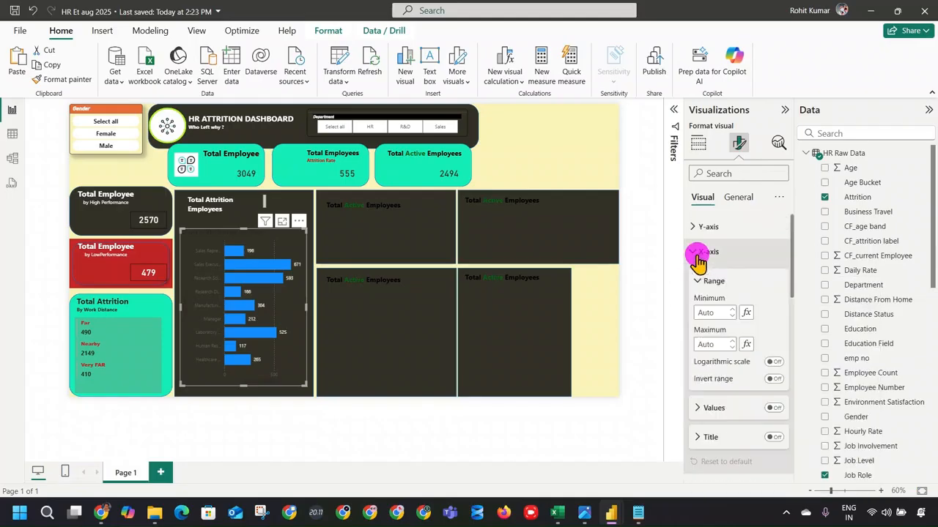
scroll(714, 300, "down", 2)
left_click(712, 287)
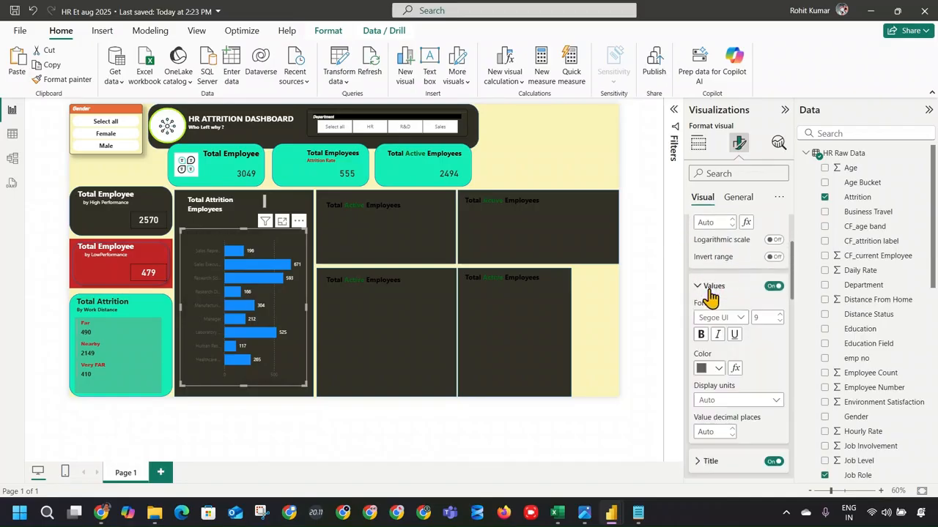
scroll(722, 313, "up", 3)
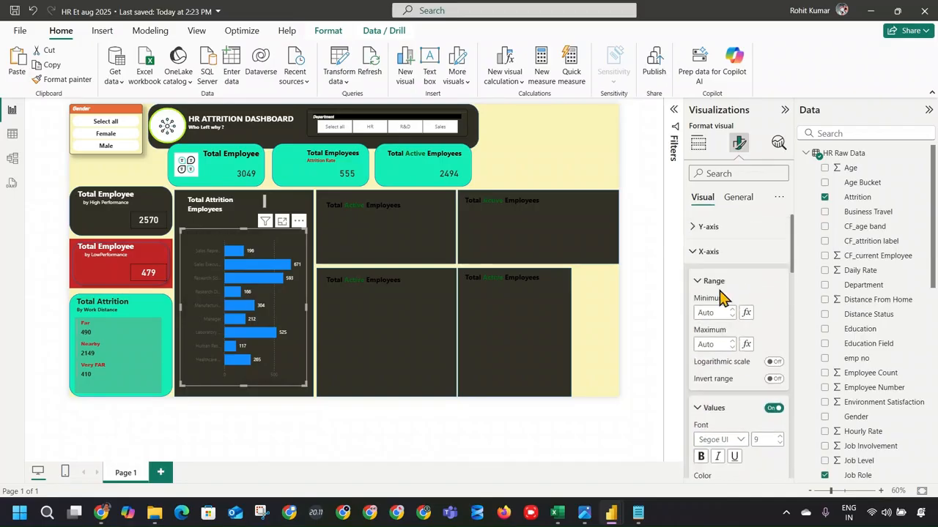
Colour the chart's Y-axis values white and raise their maximum width to 41% to fit the job role names.
left_click(696, 229)
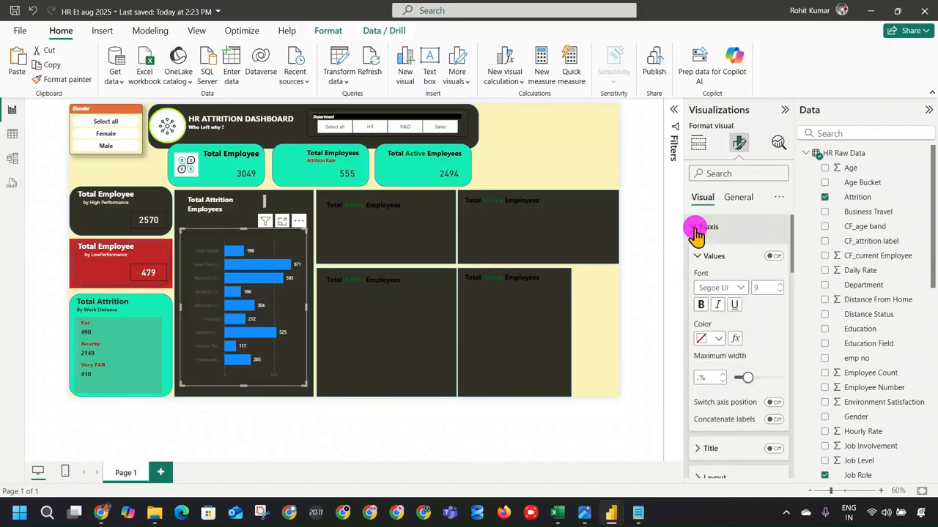
left_click(719, 338)
left_click(709, 288)
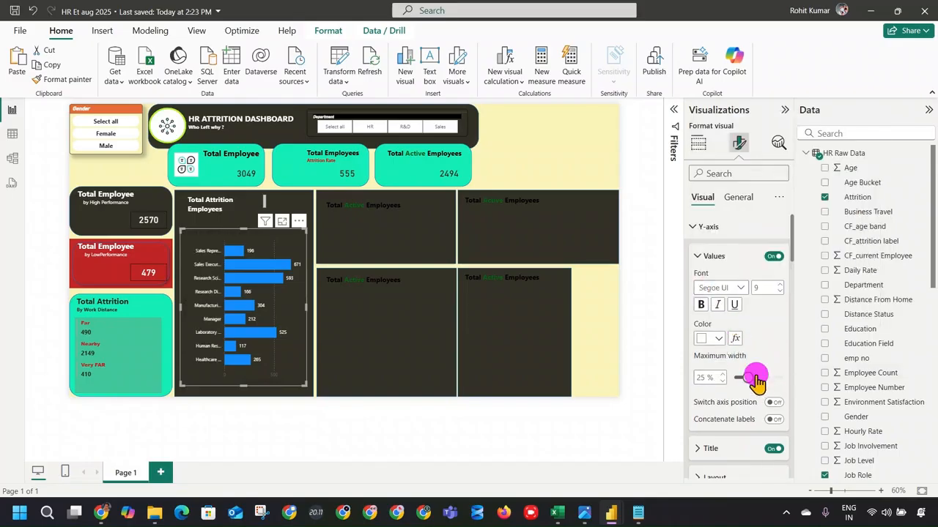
left_click_drag(750, 378, 771, 383)
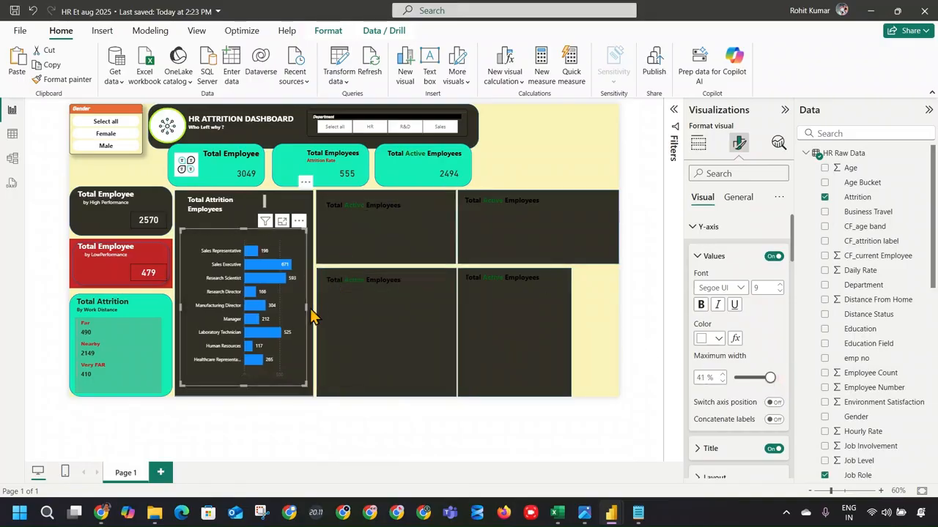
left_click(440, 439)
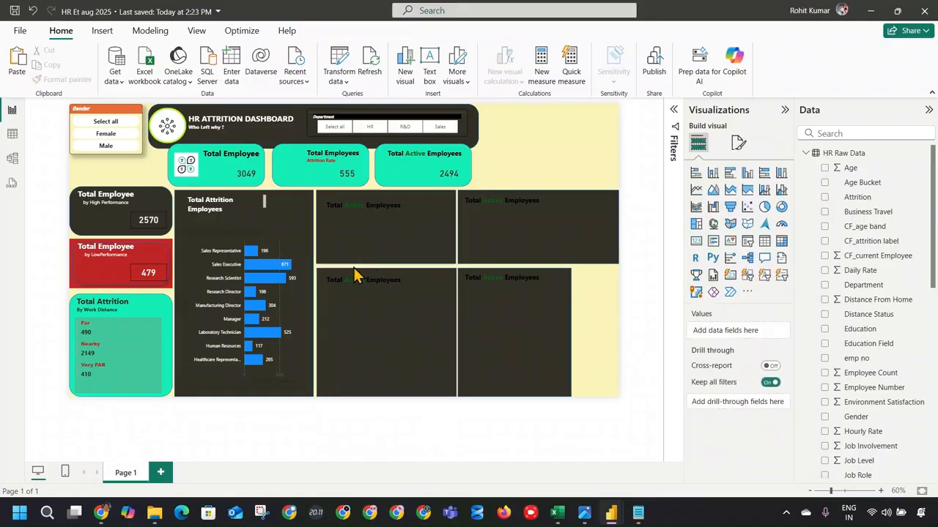
Extend the bar chart up to just beneath the panel title and out to the dark panel's outer and lower edges.
left_click(288, 231)
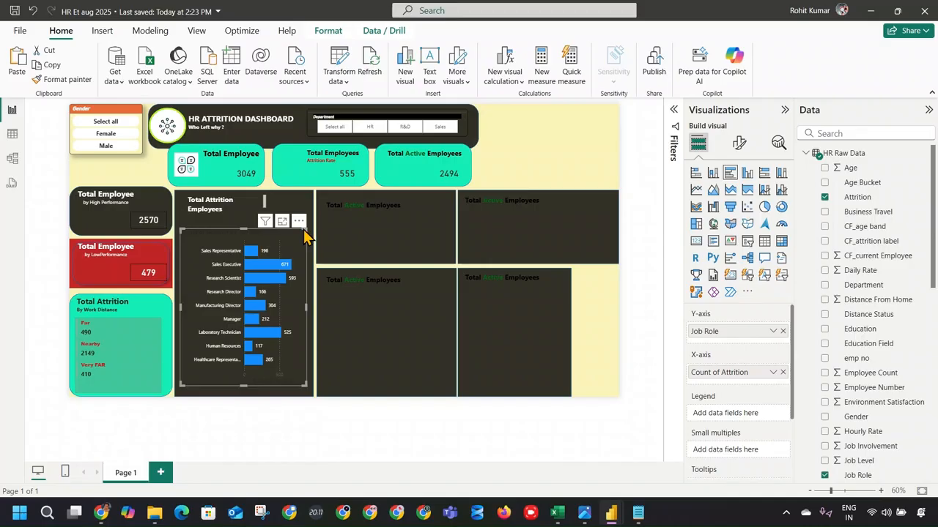
left_click_drag(306, 236, 307, 213)
left_click_drag(302, 382, 314, 392)
left_click(314, 423)
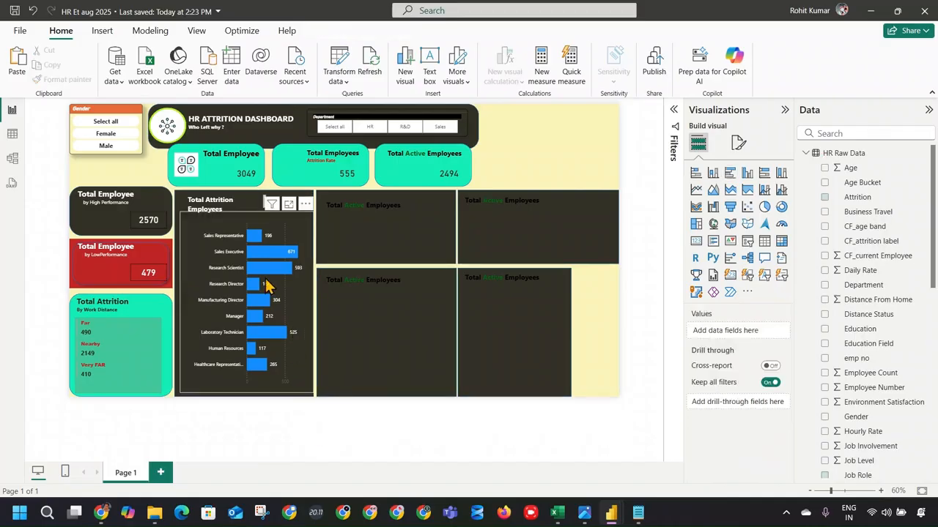
Widen the job role panel's title box to the panel edge and complete the title as "Total Attrition Employees by Job Role".
left_click(219, 203)
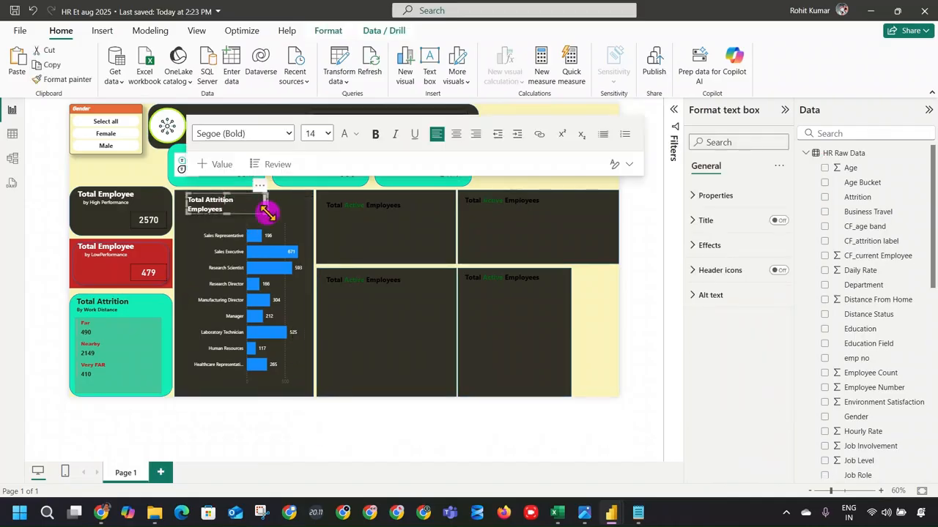
left_click_drag(267, 213, 294, 220)
left_click(255, 207)
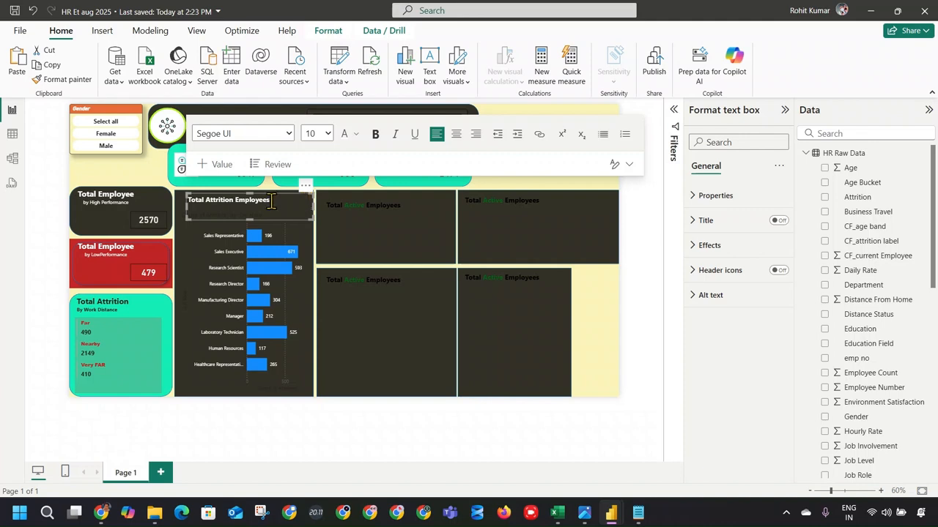
left_click(266, 203)
left_click(282, 202)
left_click(282, 202)
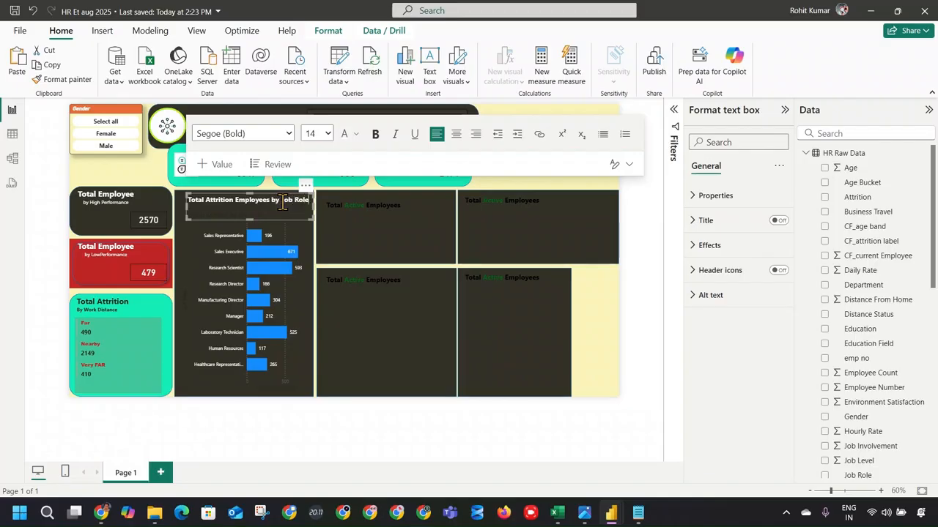
left_click(326, 238)
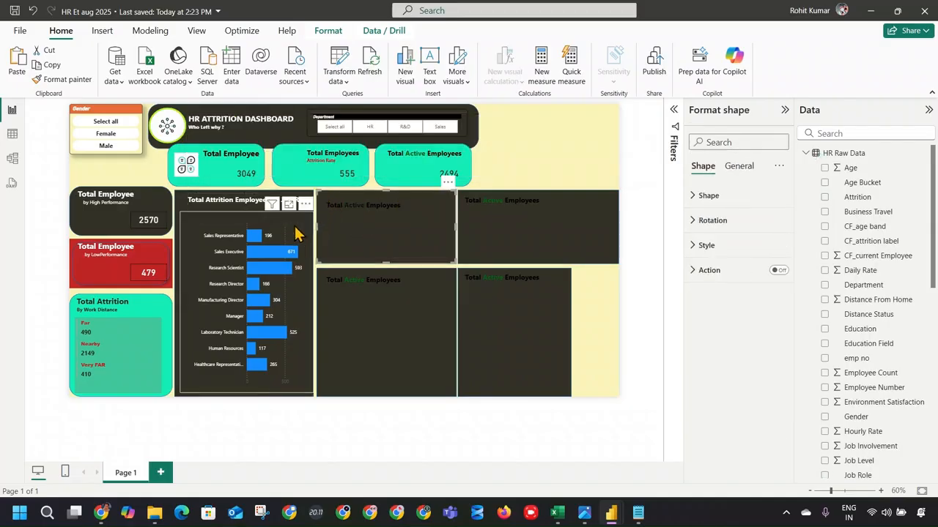
Sort the job role bar chart by its attrition count, from highest to lowest.
left_click(299, 215)
left_click(305, 203)
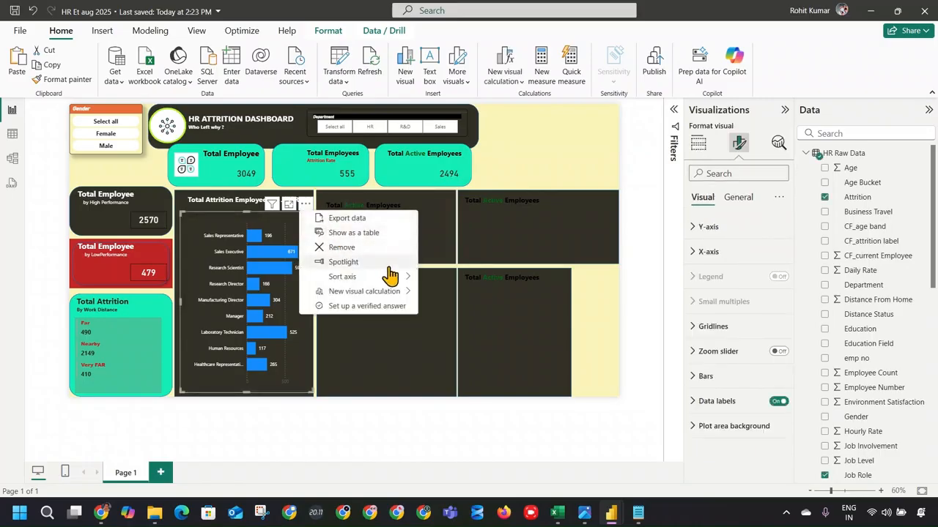
mouse_move(396, 277)
left_click(469, 293)
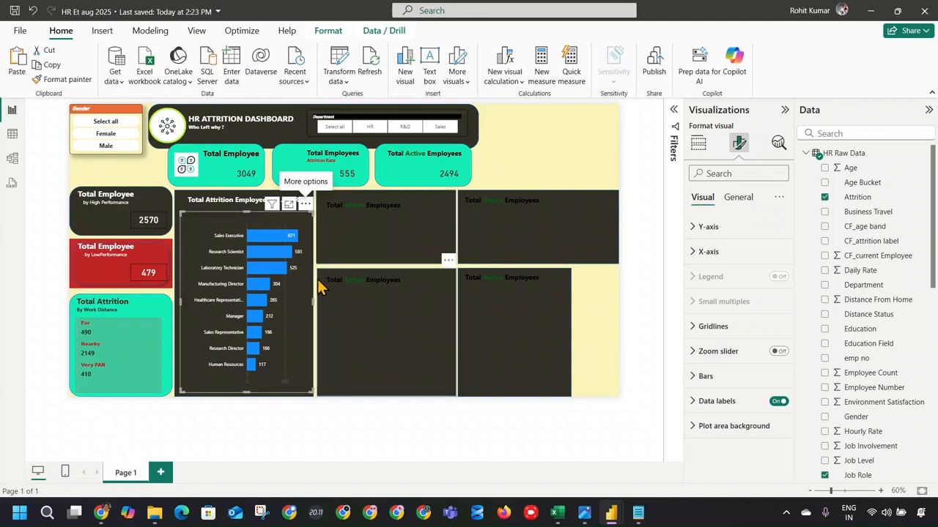
left_click(572, 155)
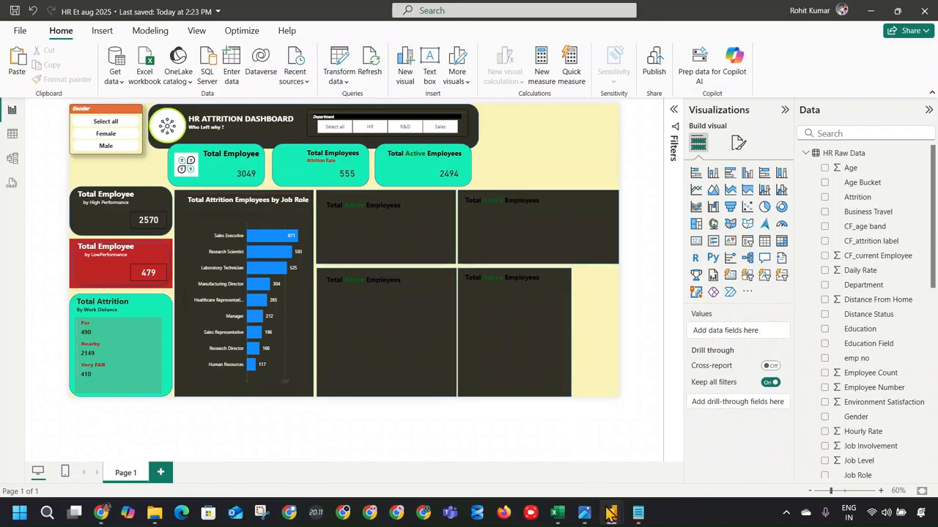
Examine the finished attrition dashboard and its job role chart in the CFS_H Report file, and return to the HR Et aug 2025 report.
mouse_move(611, 515)
left_click(675, 451)
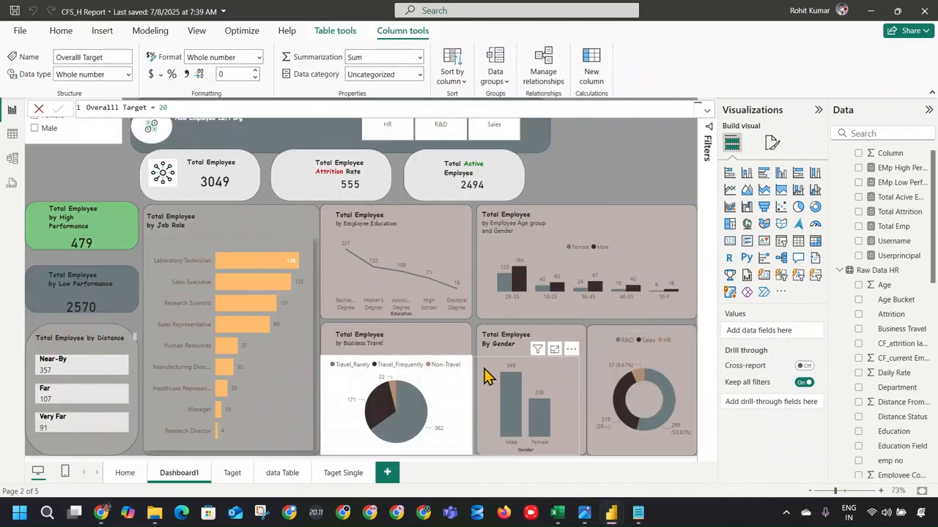
left_click(278, 372)
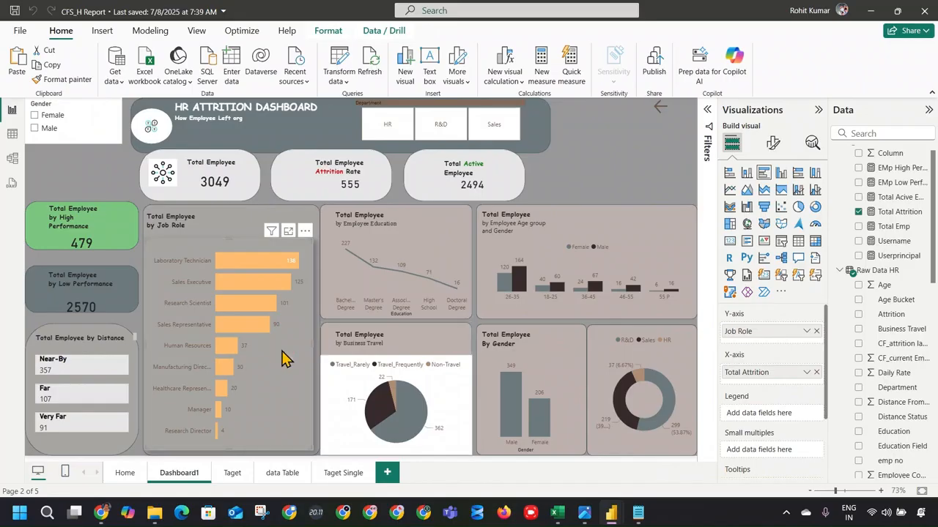
left_click(710, 111)
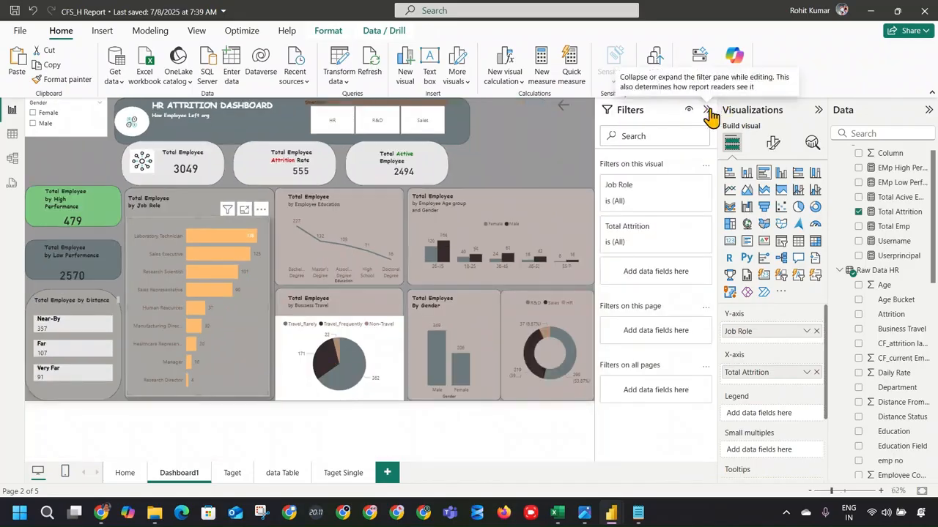
left_click(711, 112)
left_click(670, 125)
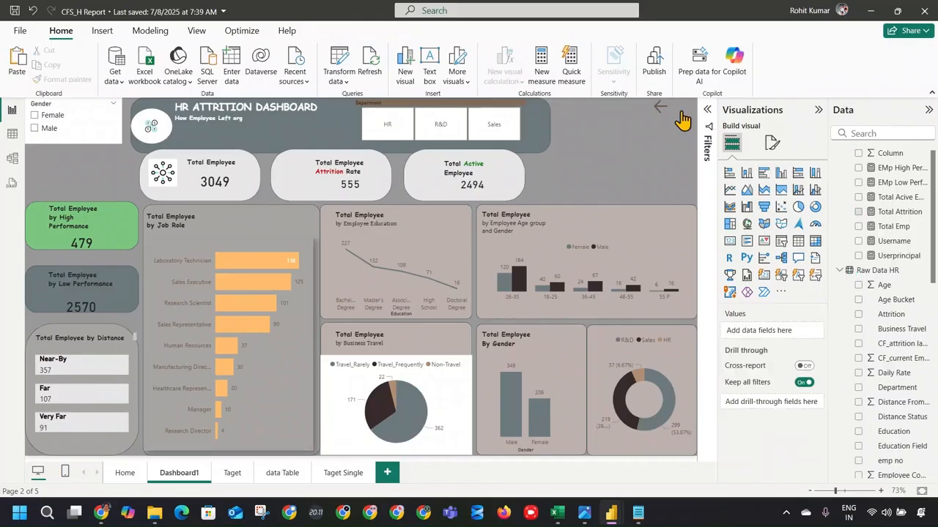
left_click(705, 111)
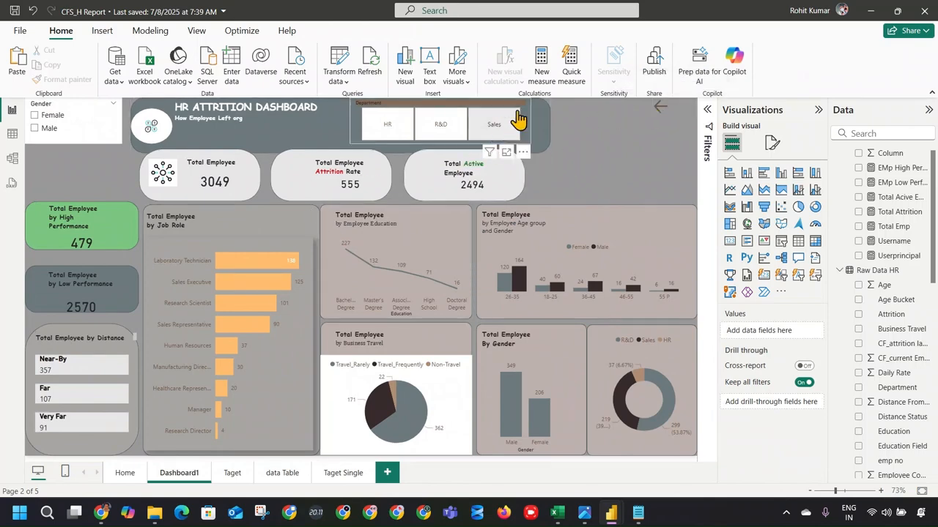
left_click(870, 13)
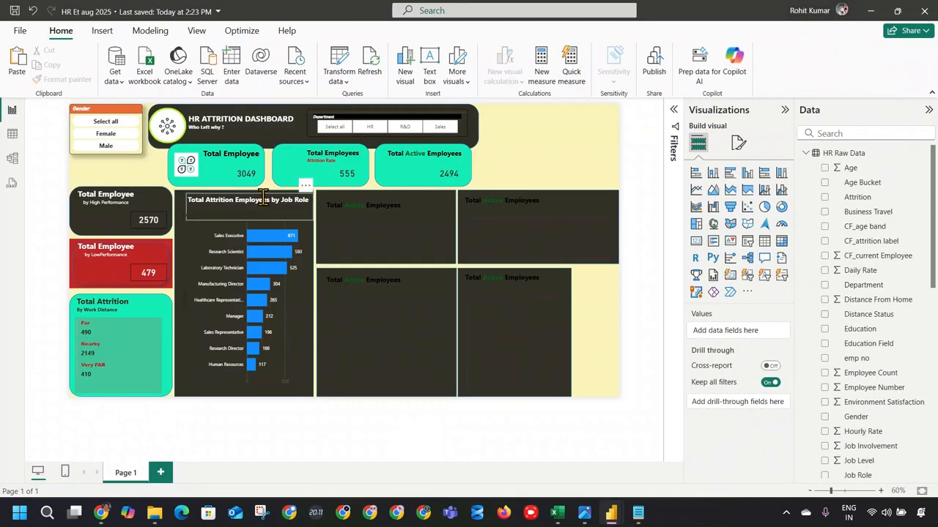
Collapse the Visualizations and Data panes and enlarge the report page to 70% zoom.
left_click(784, 110)
left_click(929, 109)
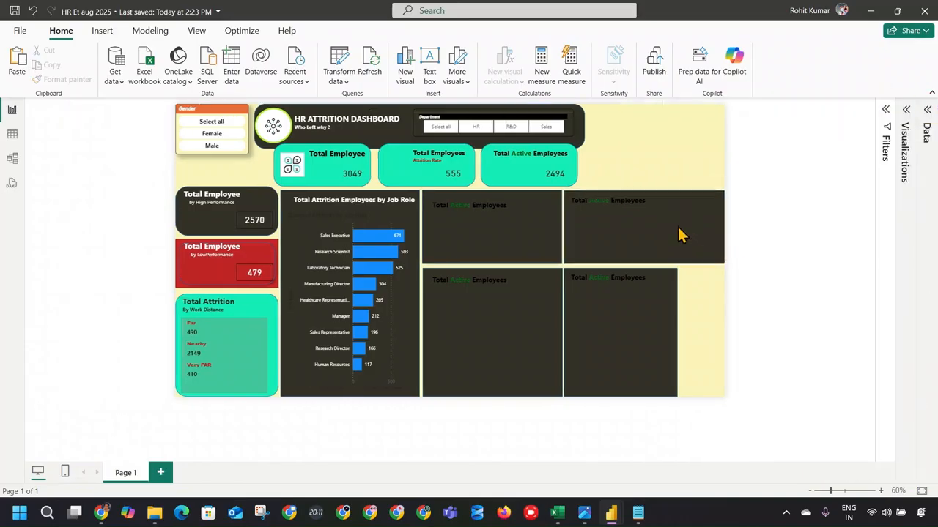
scroll(762, 265, "up", 1)
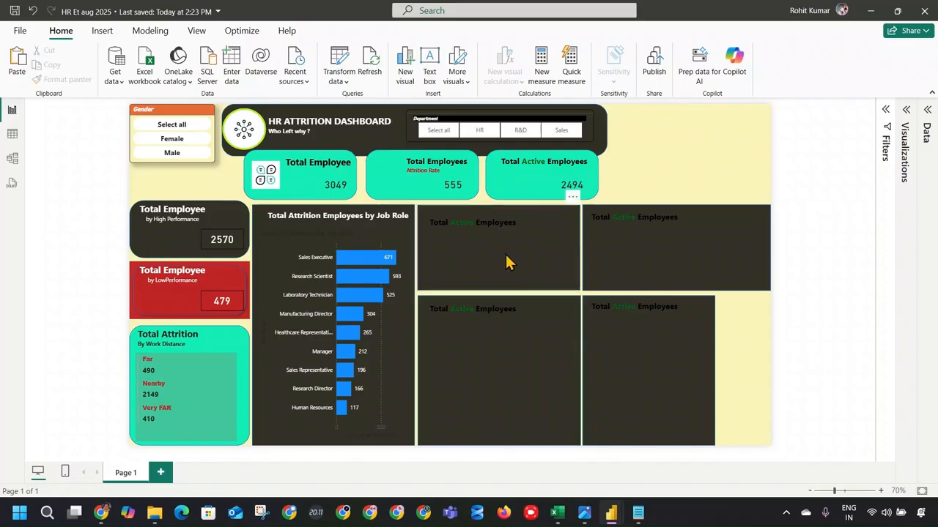
key("alt")
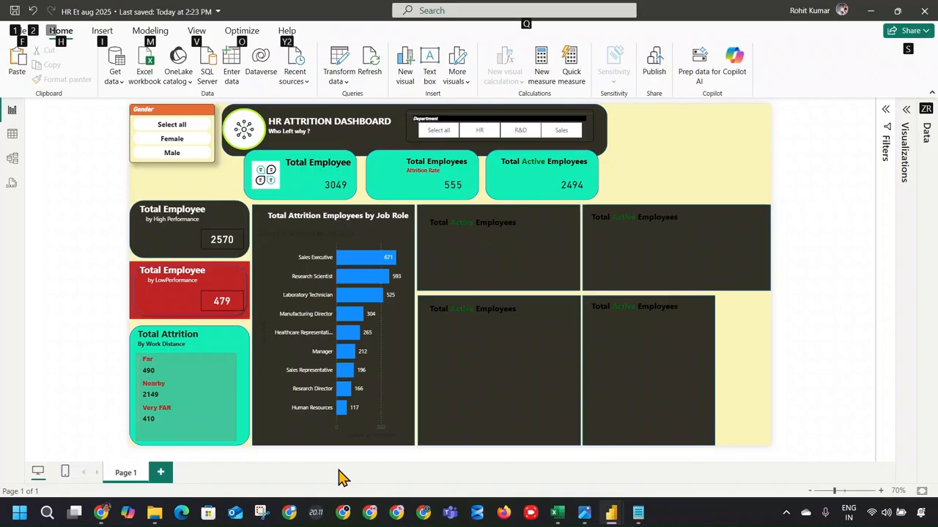
Replace the title of the upper panel beside the job role chart with a copy of its white title, reworded to "Total Attrition By Education".
left_click(352, 215)
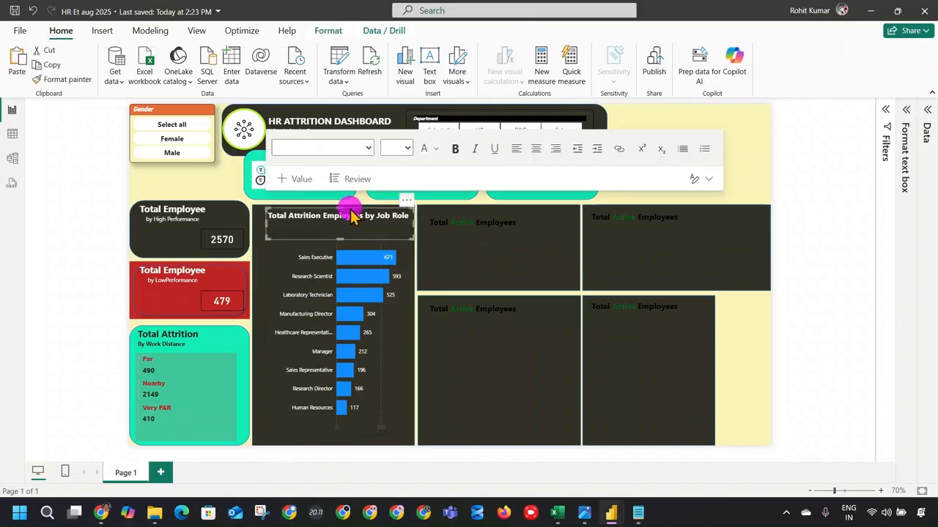
triple_click(350, 215)
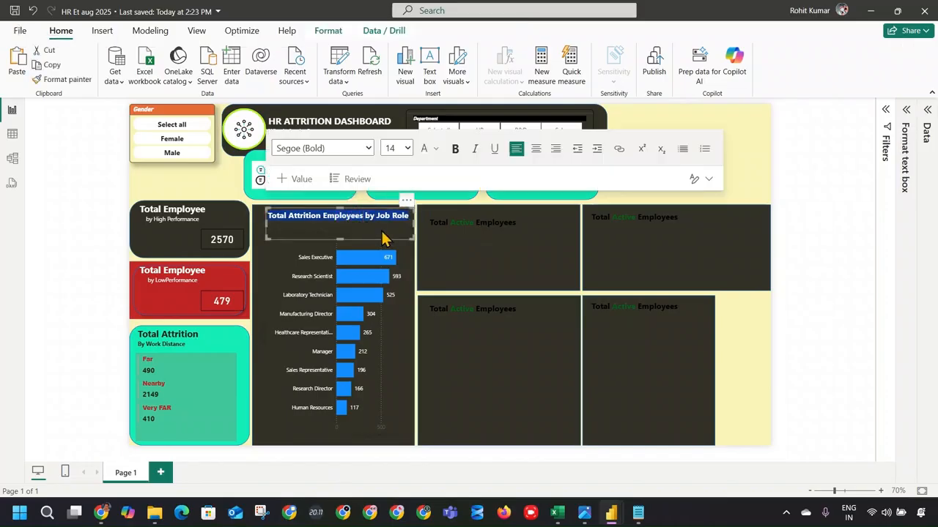
key("ctrl+c")
triple_click(452, 223)
key("ctrl+v")
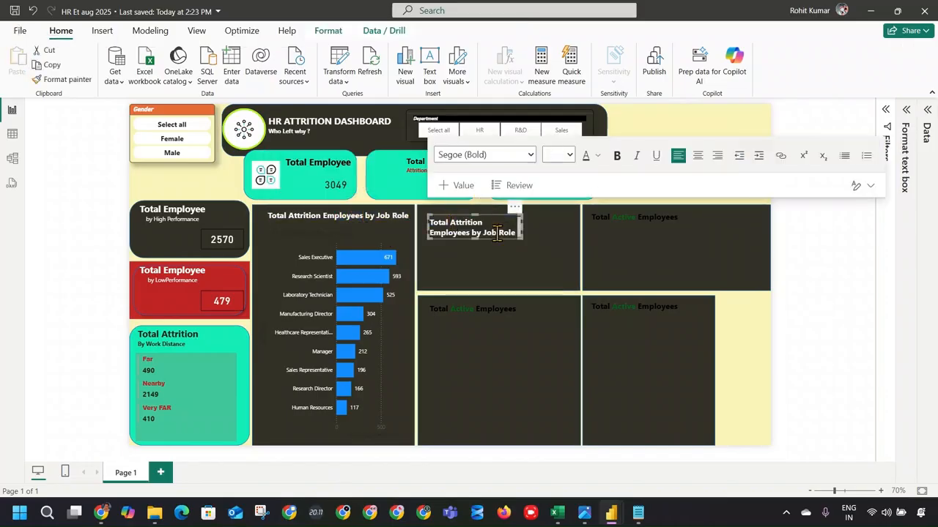
left_click_drag(516, 232, 432, 242)
type("By")
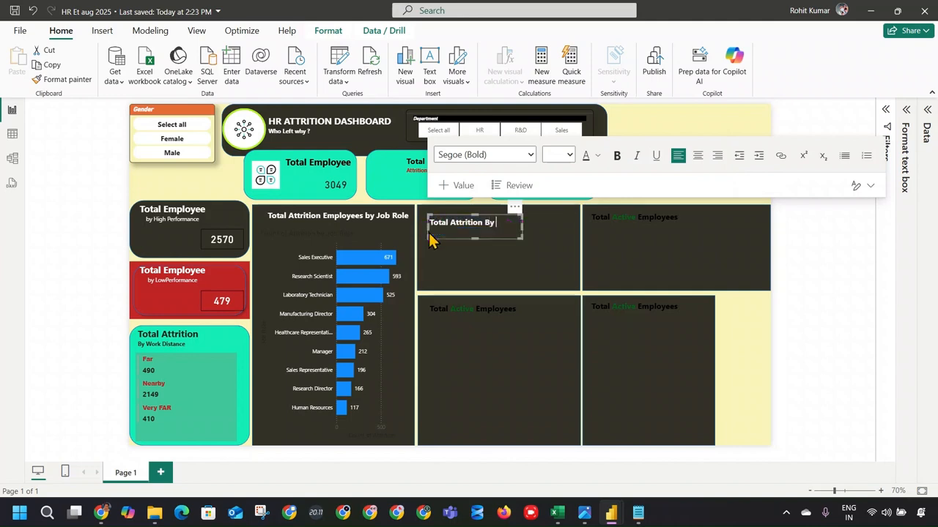
type(" Education")
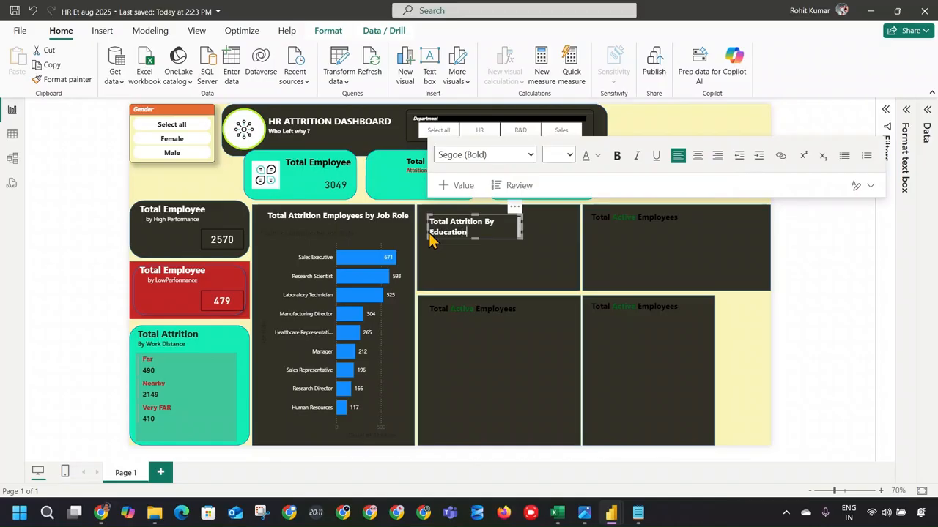
left_click(498, 251)
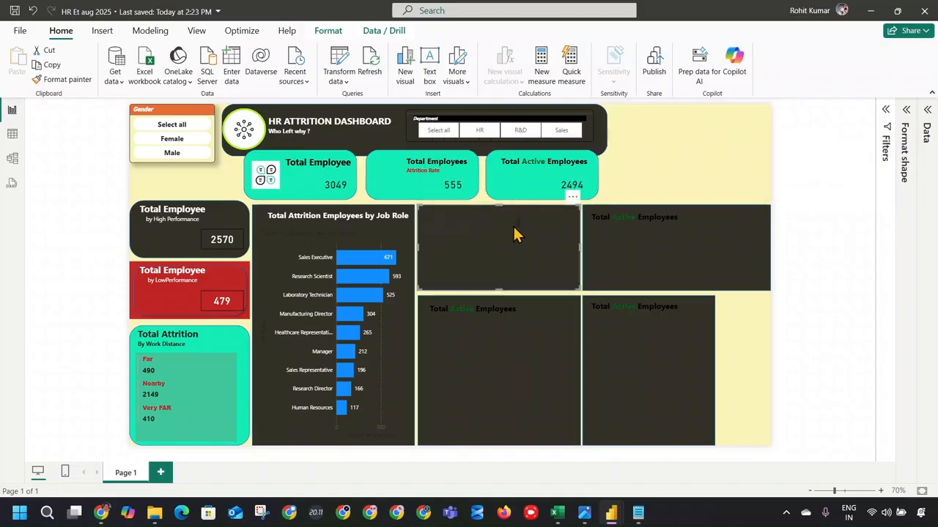
Widen the "Total Attrition By Education" text box so that its heading fits on one line.
left_click(629, 185)
left_click(518, 228)
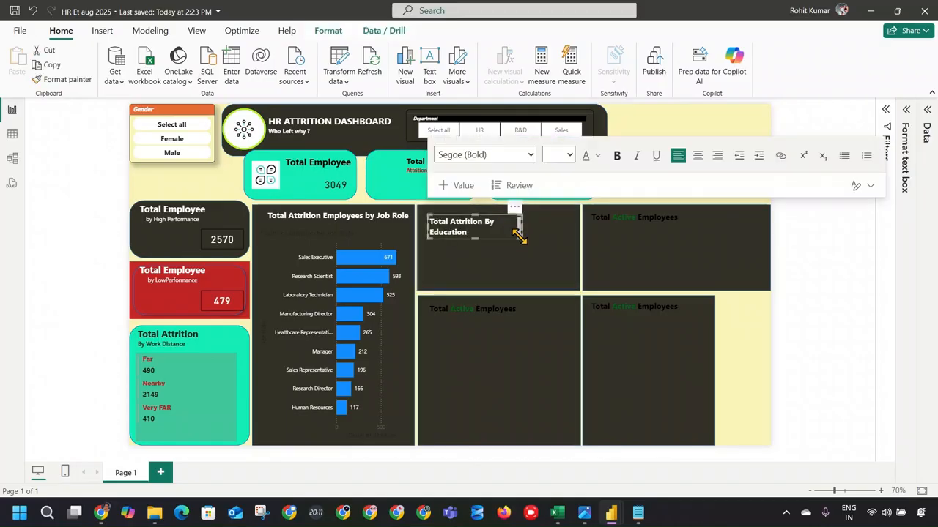
left_click_drag(520, 230, 563, 233)
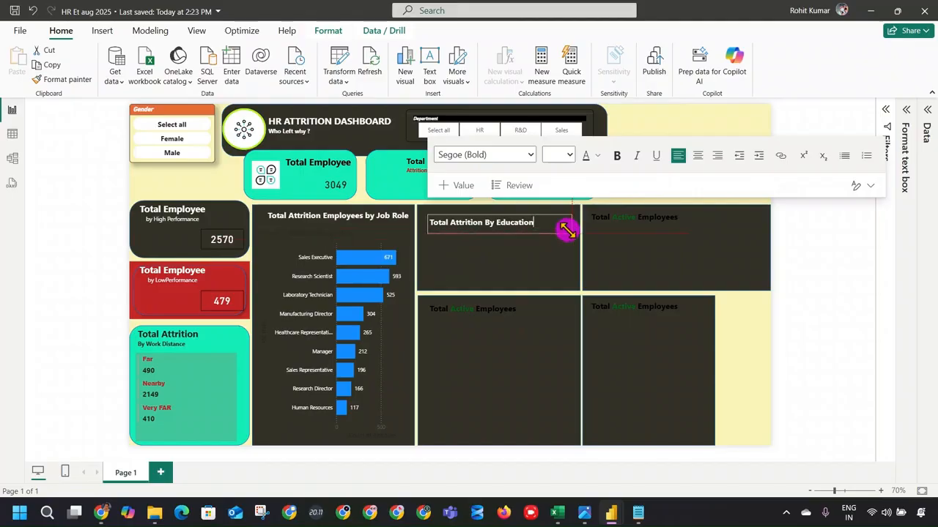
Duplicate the job role bar chart and shrink the copy to fit the panel under the "Total Attrition By Education" heading.
left_click(370, 351)
key("ctrl+c")
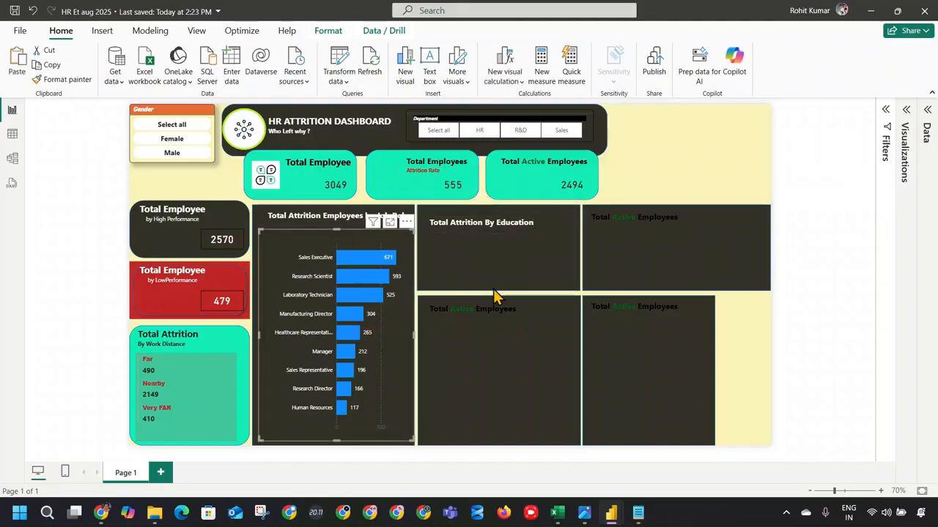
key("ctrl+v")
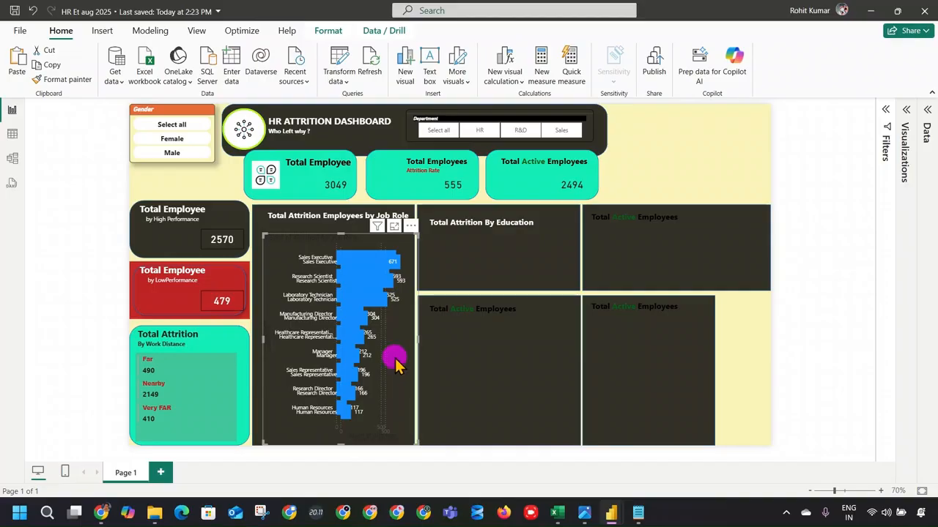
left_click_drag(394, 356, 551, 365)
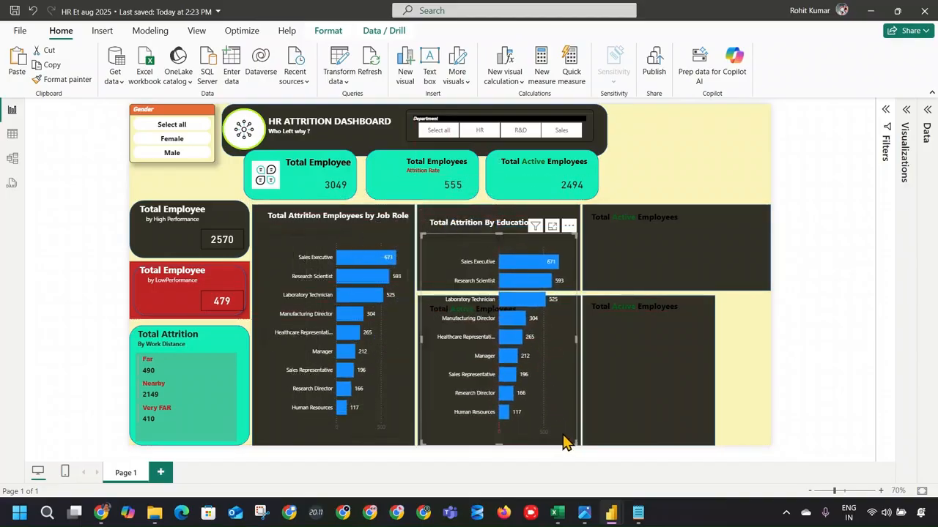
left_click_drag(575, 448, 571, 281)
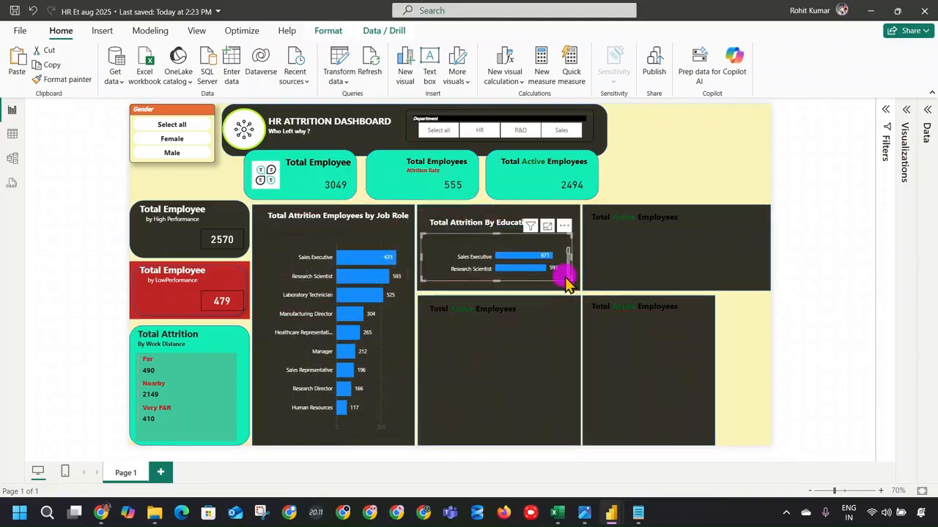
Replace Job Role with the Education field on the Y-axis of the copied bar chart.
left_click(907, 109)
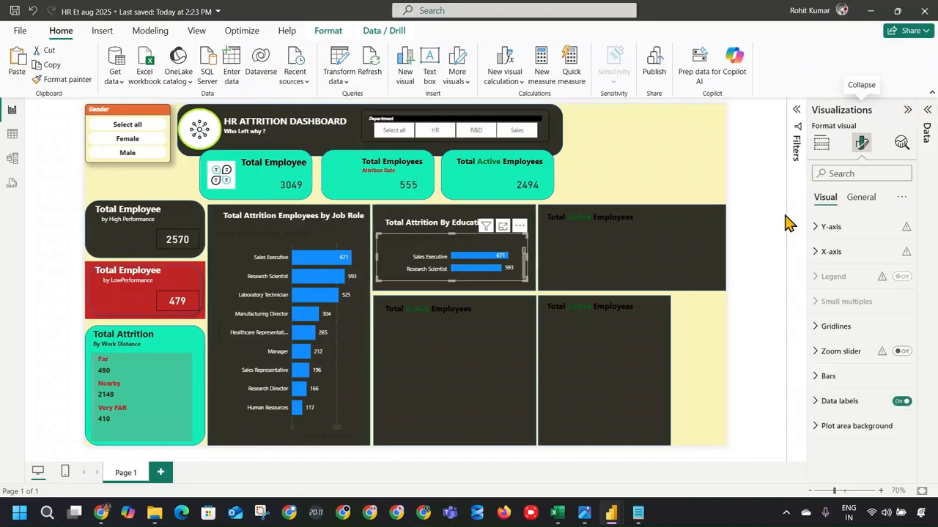
left_click(819, 144)
left_click(927, 133)
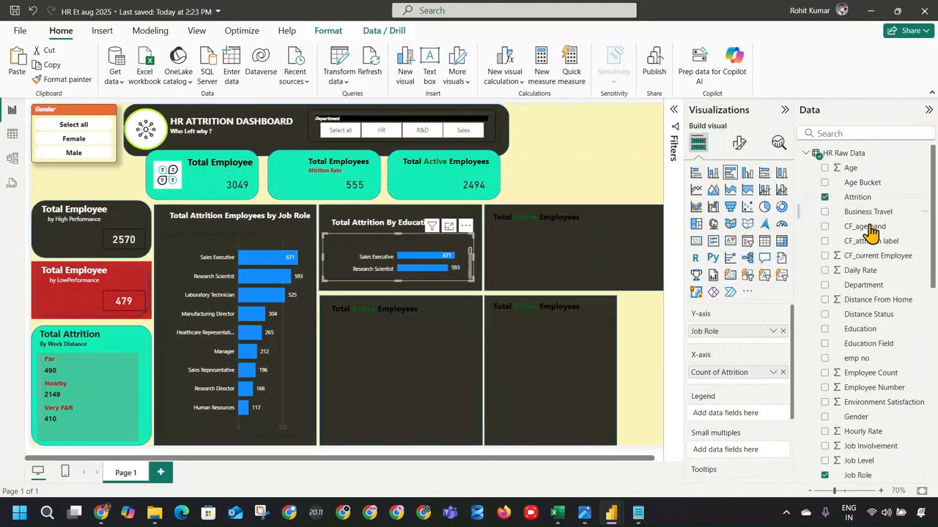
left_click(782, 331)
left_click(855, 134)
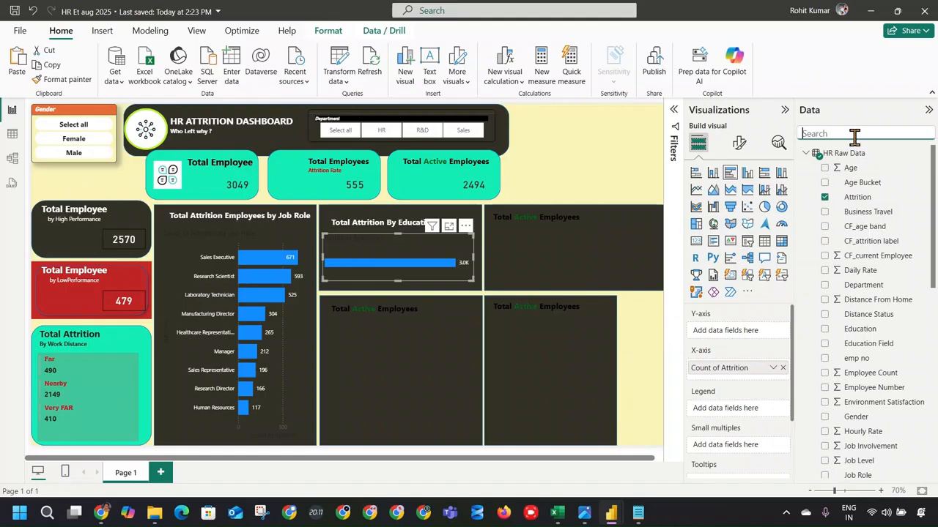
type("ed")
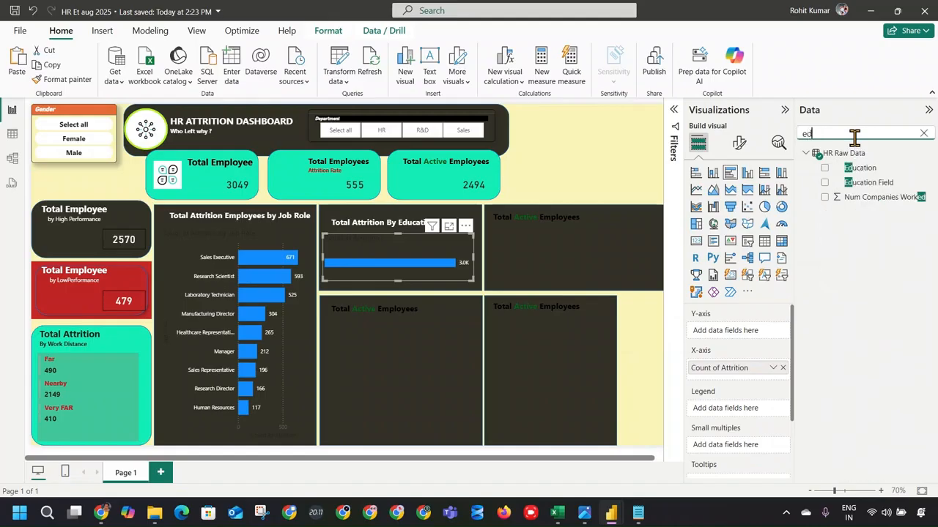
left_click(828, 168)
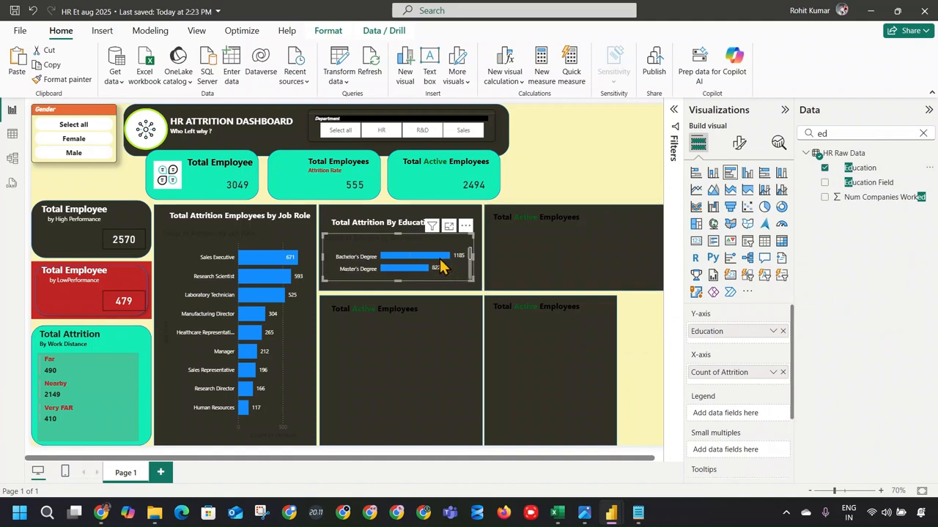
Enlarge and reposition the education bar chart within its panel so all degree levels fit, and save the report.
left_click_drag(472, 235, 471, 214)
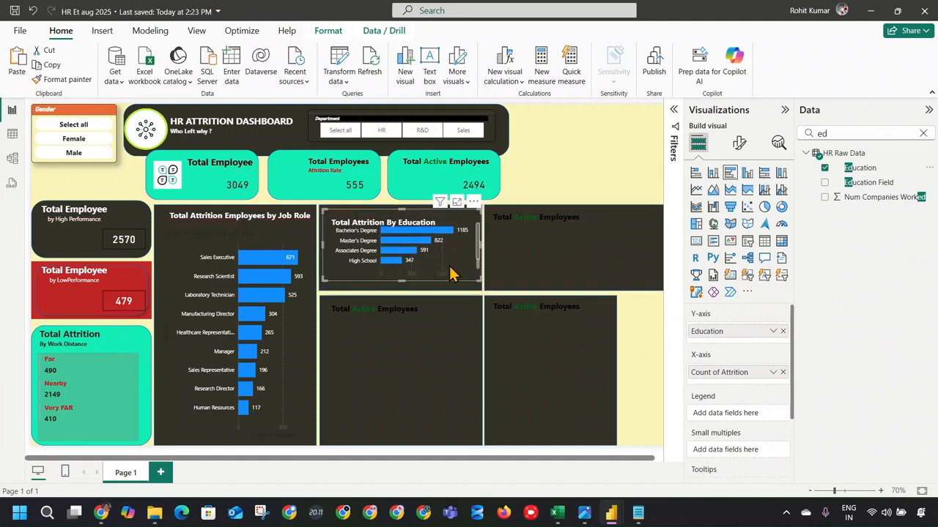
left_click_drag(478, 285, 462, 248)
left_click(550, 190)
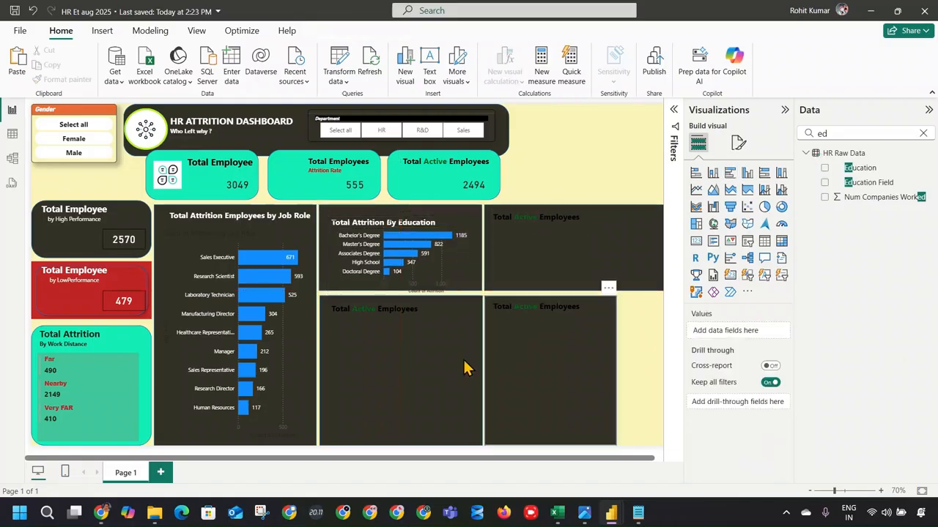
key("ctrl+s")
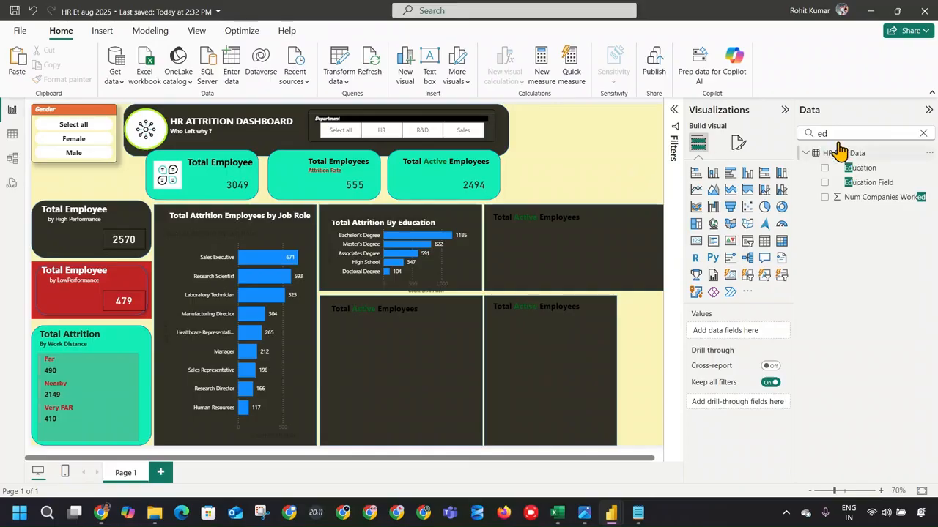
left_click(785, 109)
left_click(929, 110)
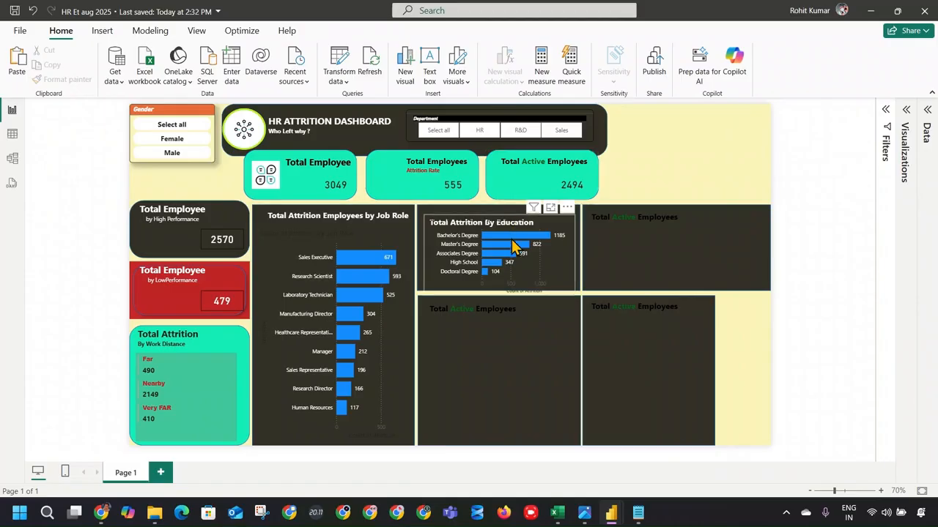
Shift the education bar chart to its panel's left edge and widen it to span the full panel.
mouse_move(513, 247)
left_click(649, 259)
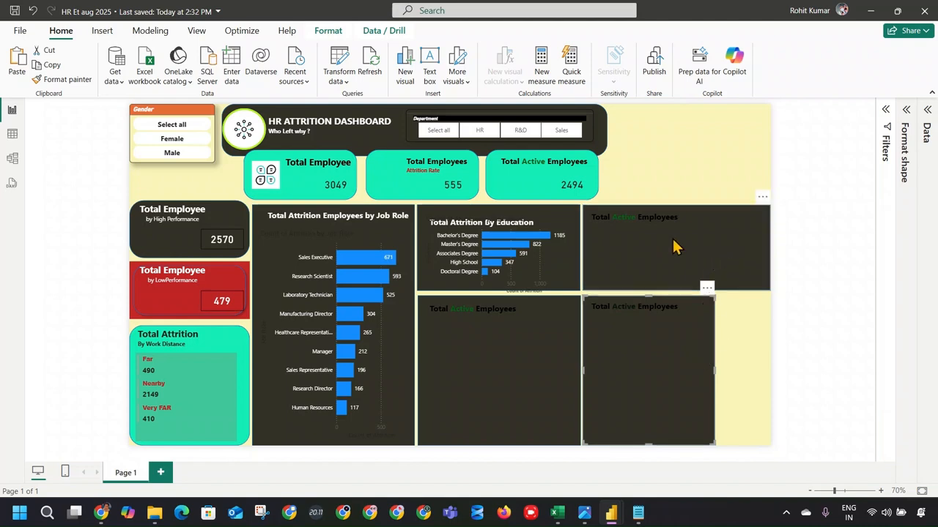
left_click(516, 256)
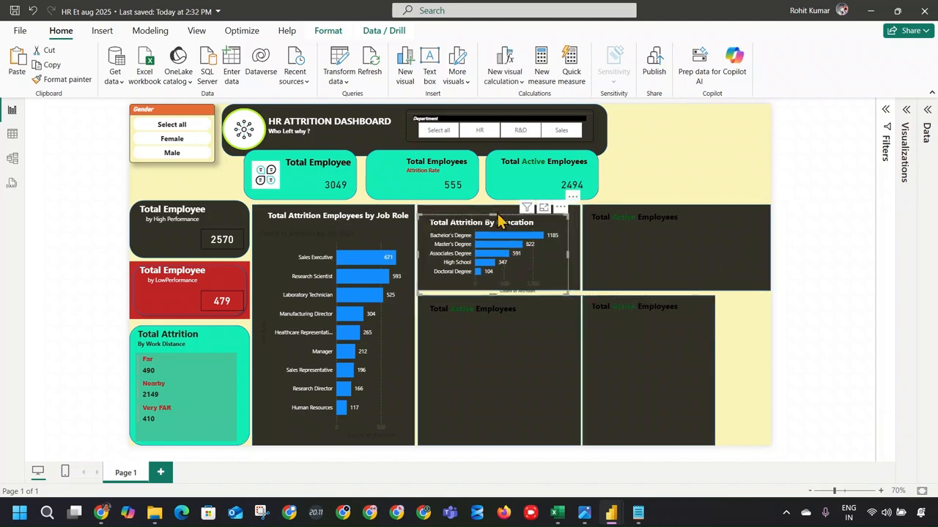
left_click(912, 115)
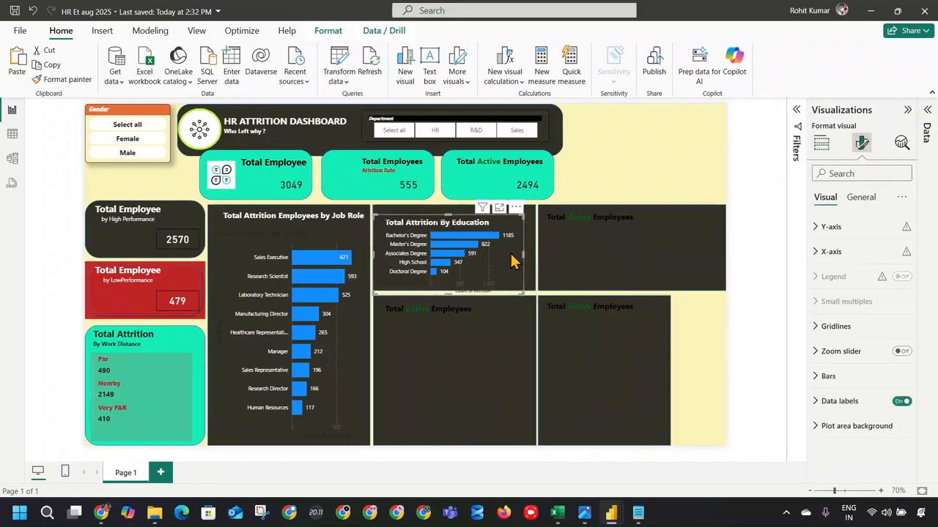
left_click_drag(523, 256, 537, 256)
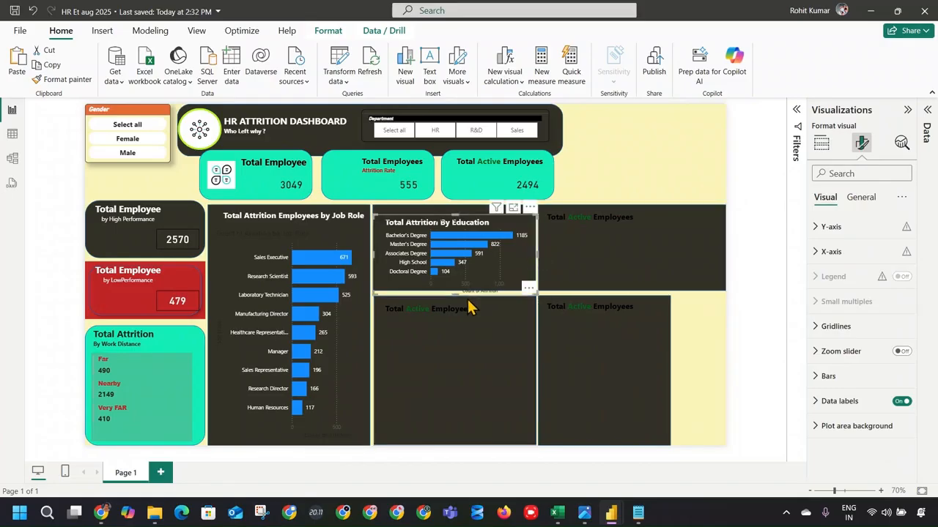
left_click(471, 343)
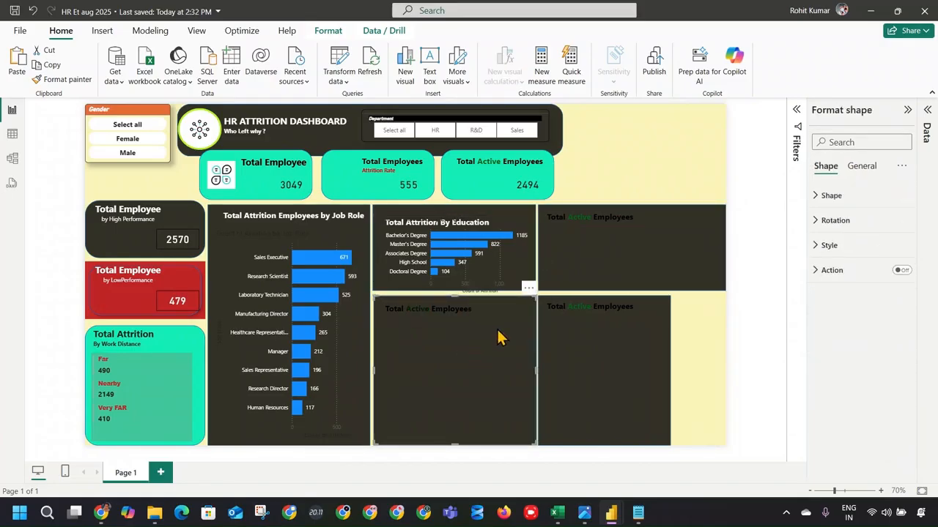
left_click(465, 244)
left_click(452, 244)
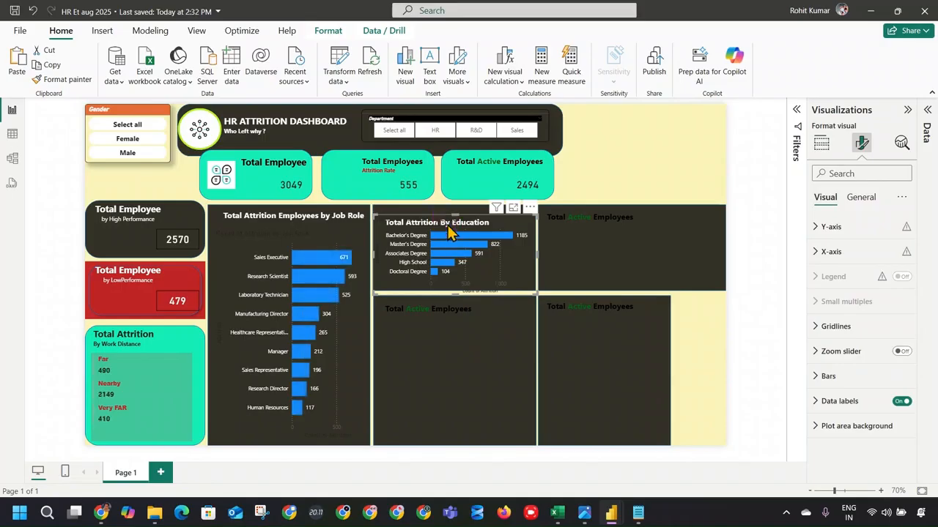
left_click(518, 370)
left_click(449, 223)
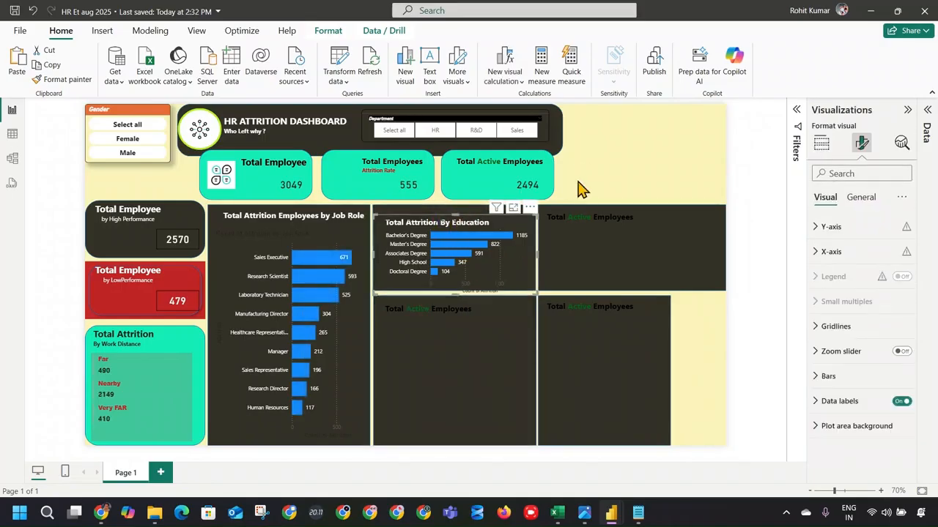
left_click(578, 186)
left_click(450, 220)
left_click(446, 203)
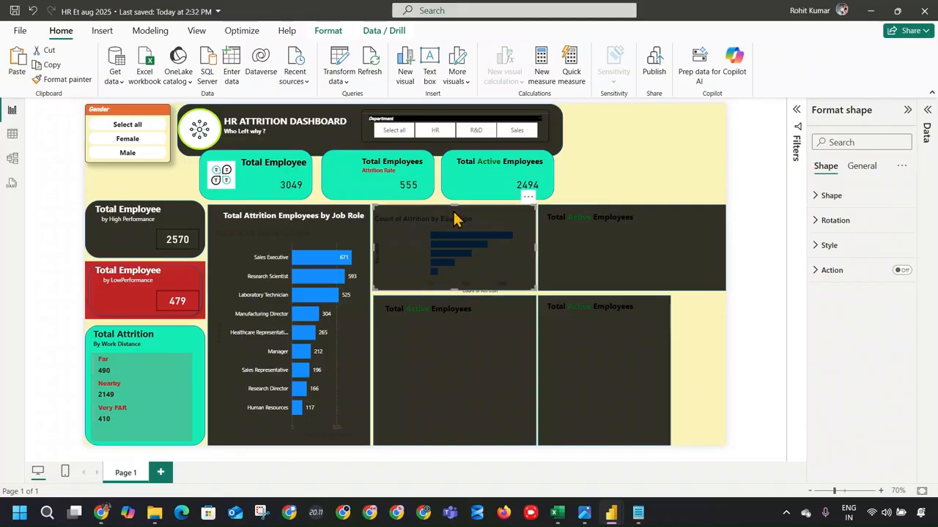
left_click(554, 189)
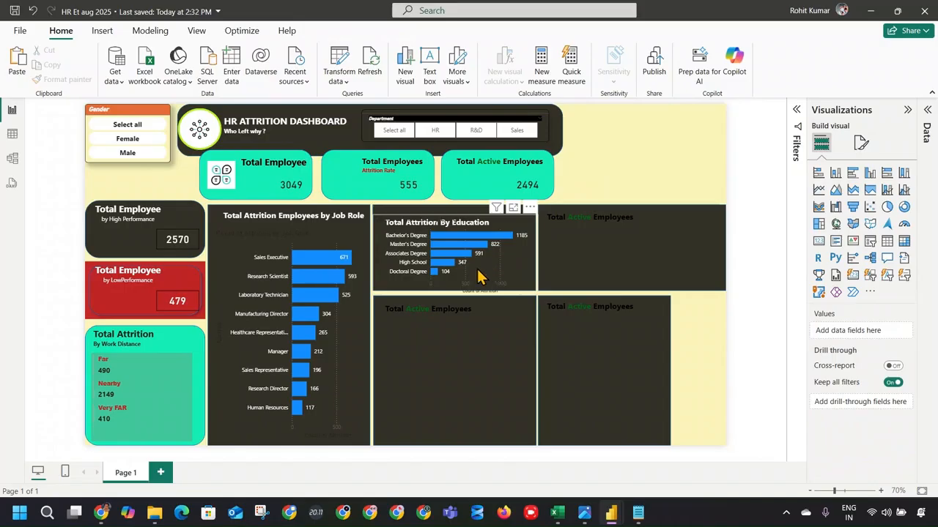
Move the heading text box into the corner of the panel below the education chart and replace its text with the job role chart's heading.
double_click(231, 216)
key("ctrl+c")
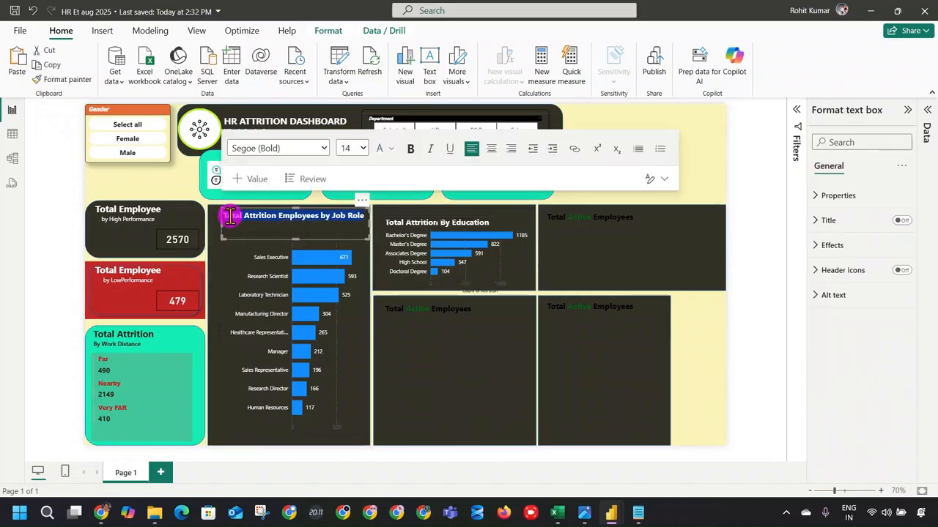
left_click(439, 309)
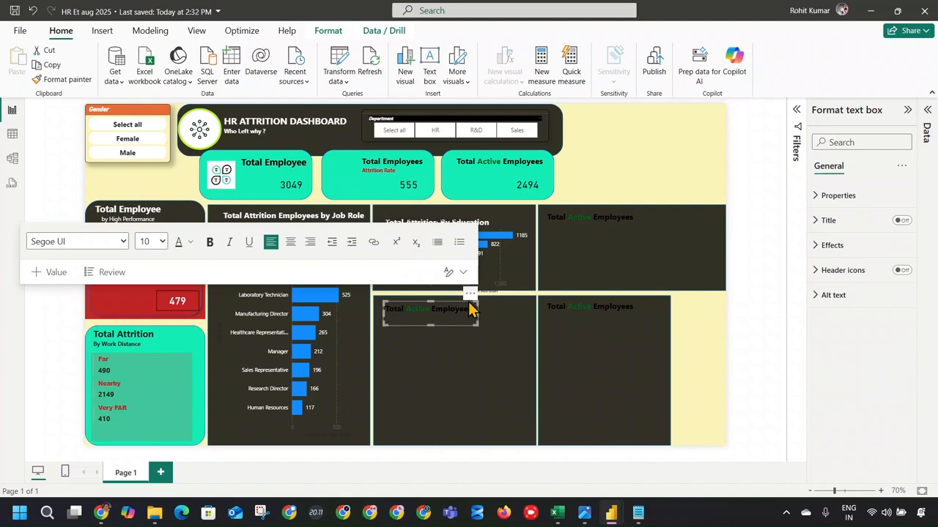
left_click_drag(471, 296, 460, 295)
left_click(450, 305)
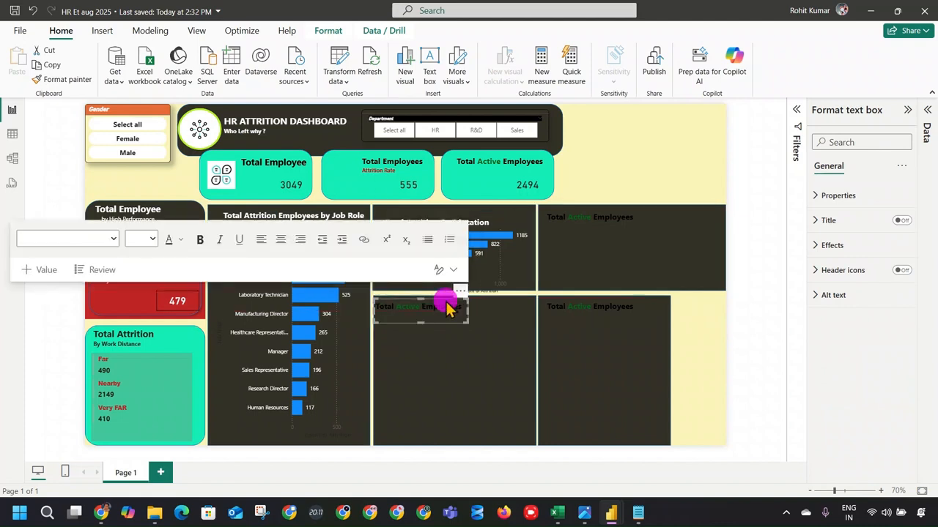
key("ctrl+a")
key("ctrl+v")
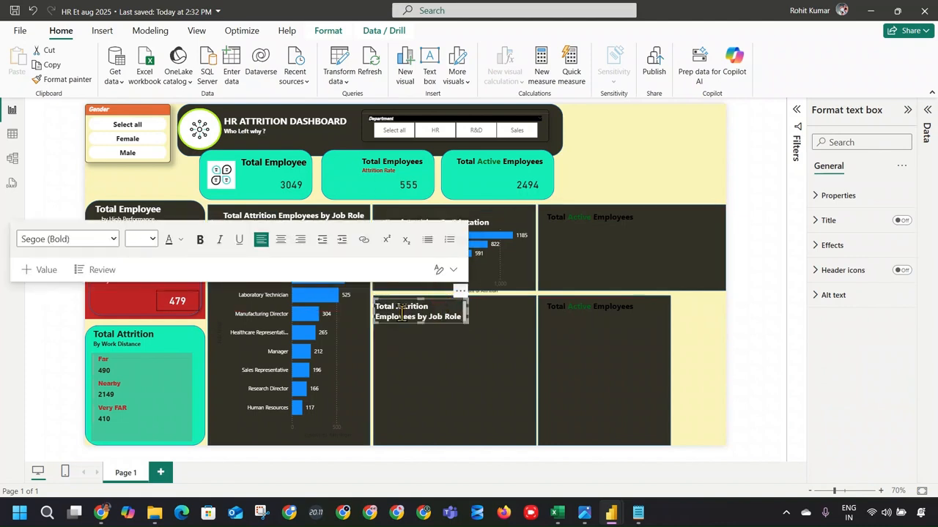
Reword the pasted heading to "Total Attrition by Business Travel" and widen its text box to fit on one line.
left_click_drag(377, 317, 474, 321)
type("E")
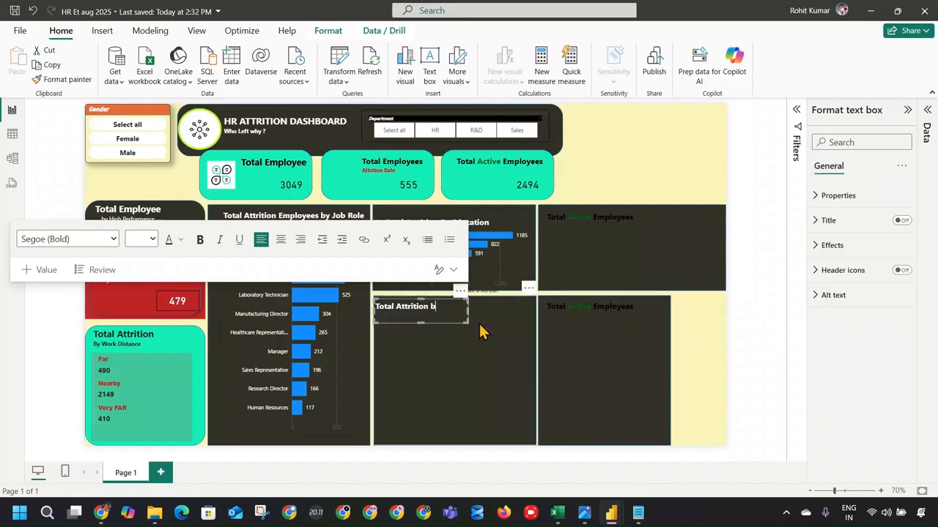
type("y Business Travel")
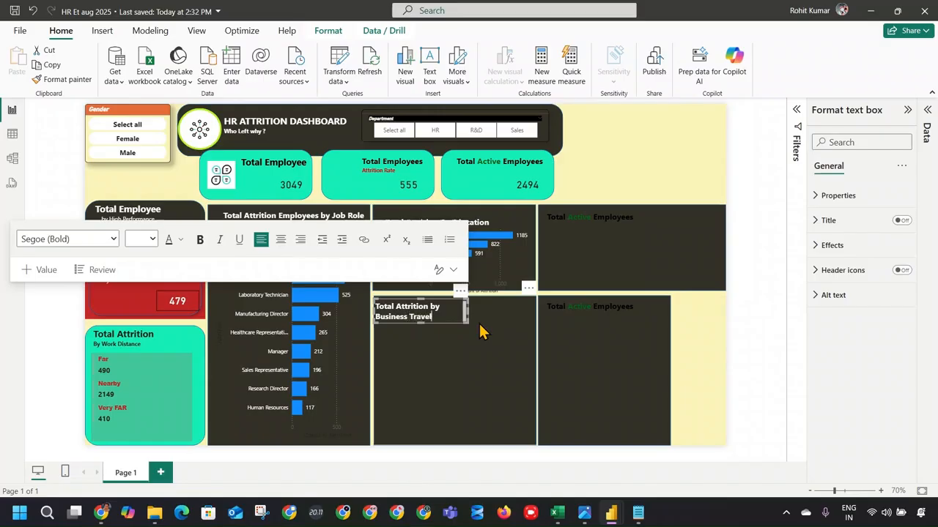
left_click_drag(467, 313, 523, 310)
left_click(489, 357)
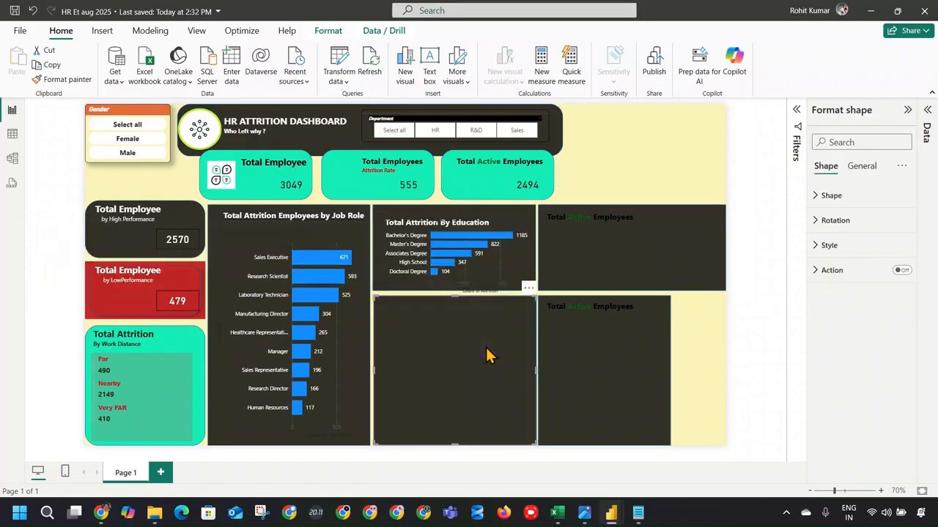
left_click(685, 176)
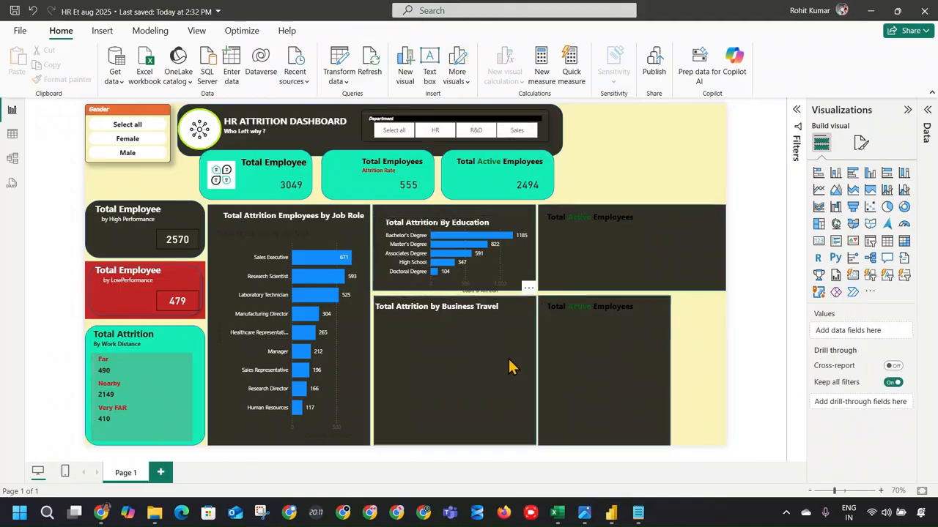
Add an empty pie chart to the report page for the business travel breakdown.
left_click(494, 377)
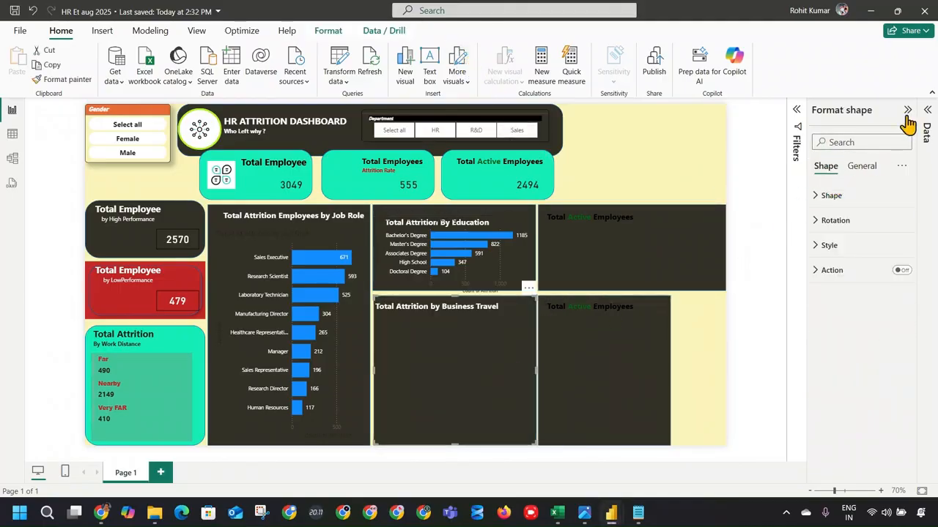
left_click(926, 133)
left_click(571, 180)
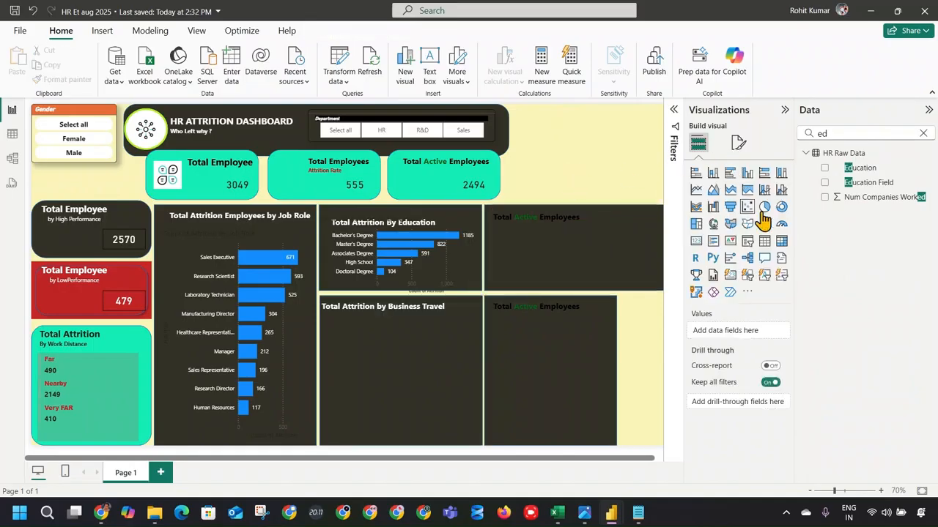
left_click(764, 207)
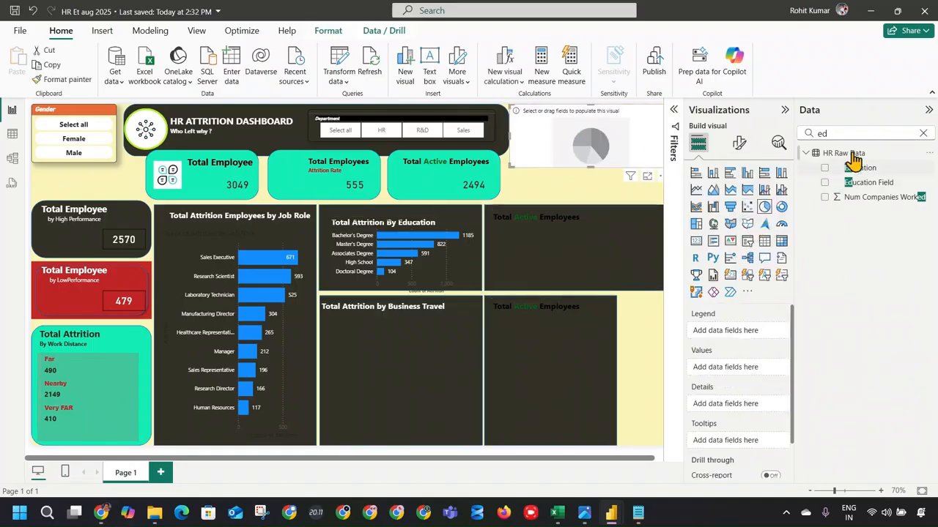
Populate the empty pie chart with Business Travel as its legend and the count of Attrition as its values.
left_click(923, 135)
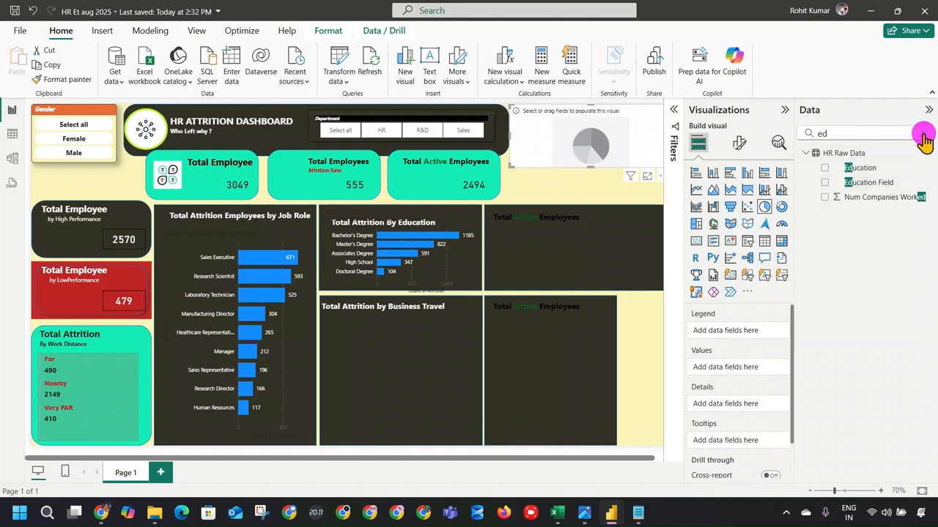
left_click(879, 131)
type("tra")
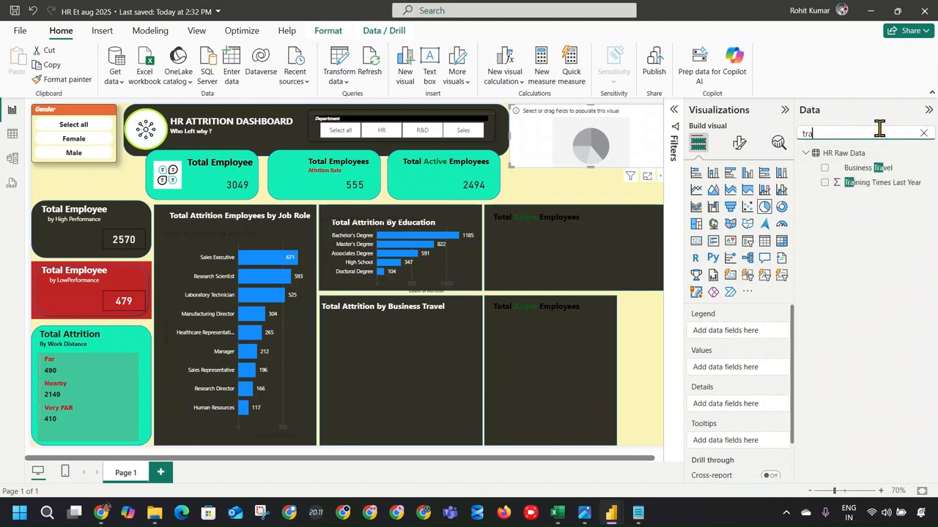
left_click(825, 168)
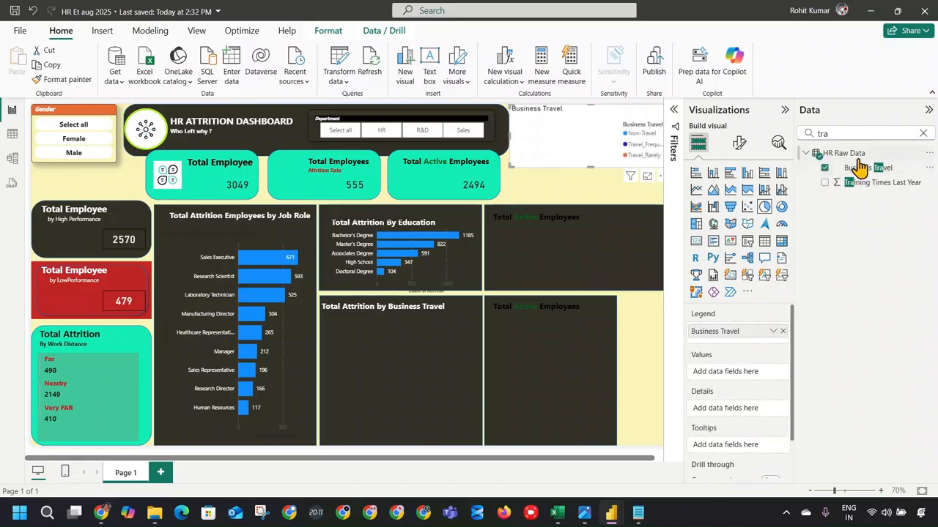
left_click(922, 133)
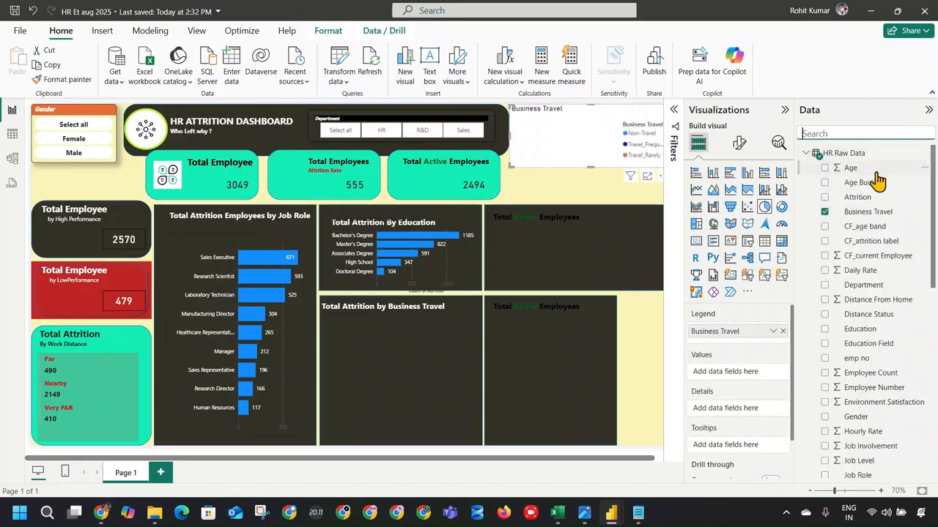
left_click(824, 197)
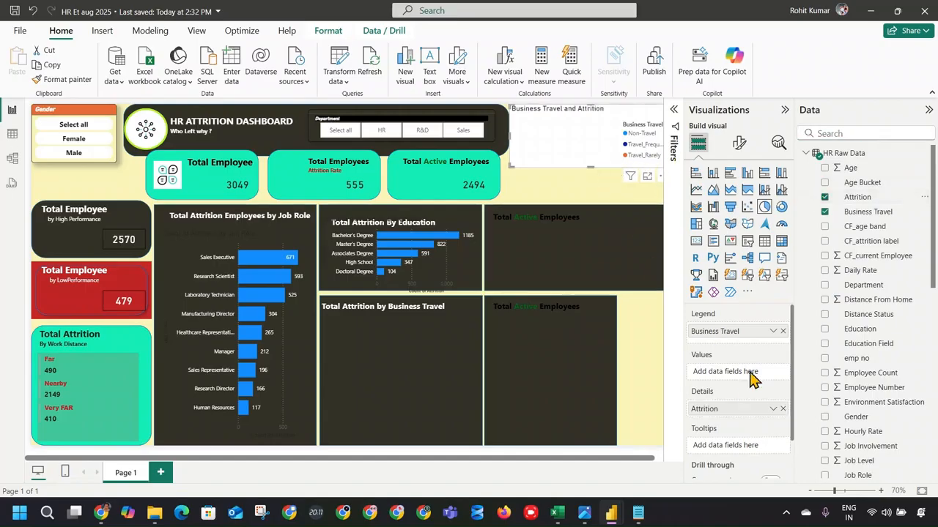
left_click_drag(733, 409, 729, 372)
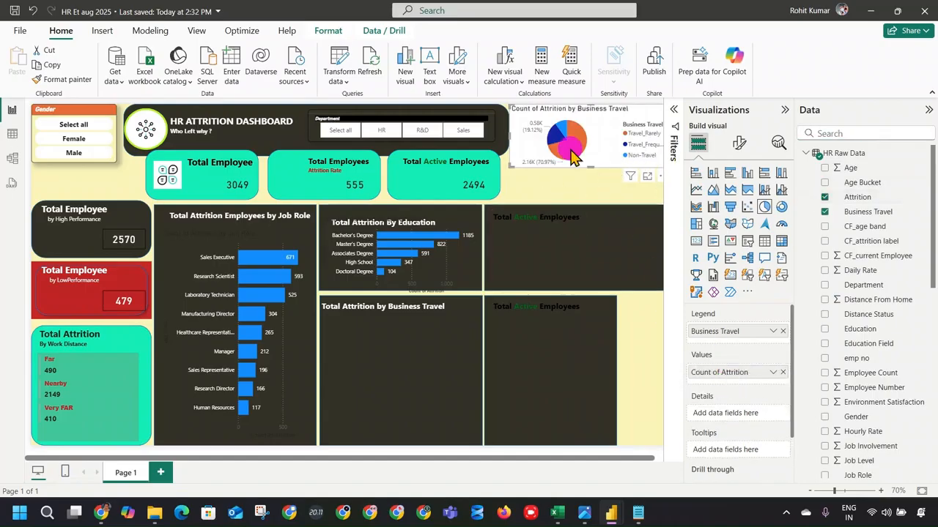
Move the pie chart into the panel under the "Total Attrition by Business Travel" heading and make it taller to fill the space.
left_click_drag(579, 155, 392, 371)
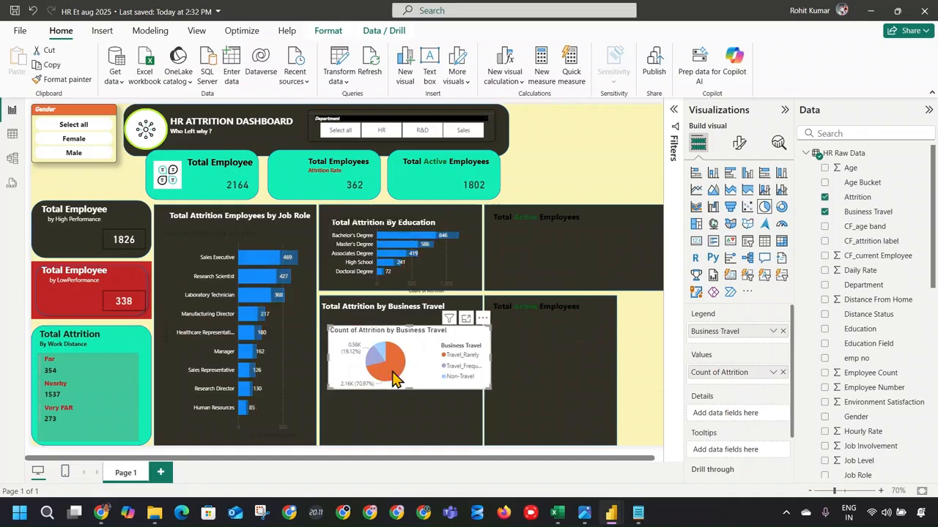
left_click(390, 367)
left_click_drag(489, 388, 478, 435)
Set the pie chart's detail label contents to show only the data value.
left_click(736, 144)
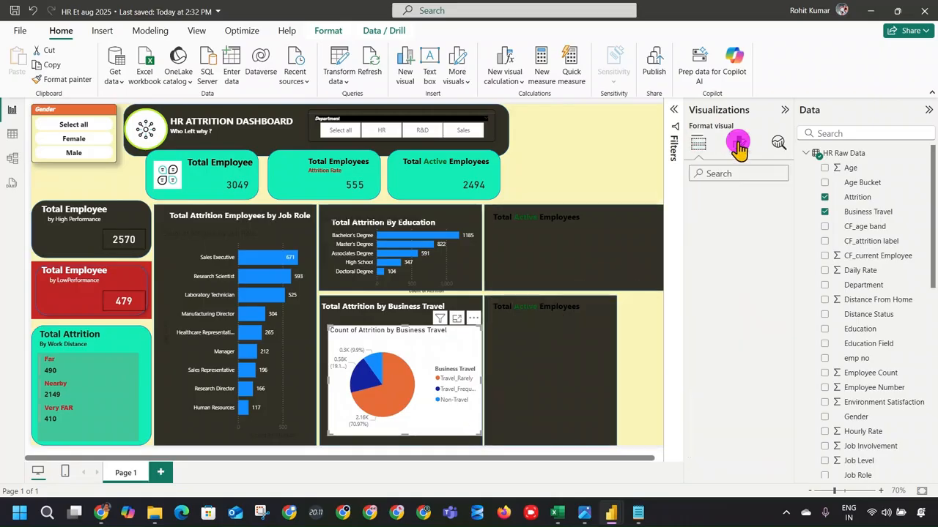
left_click(761, 251)
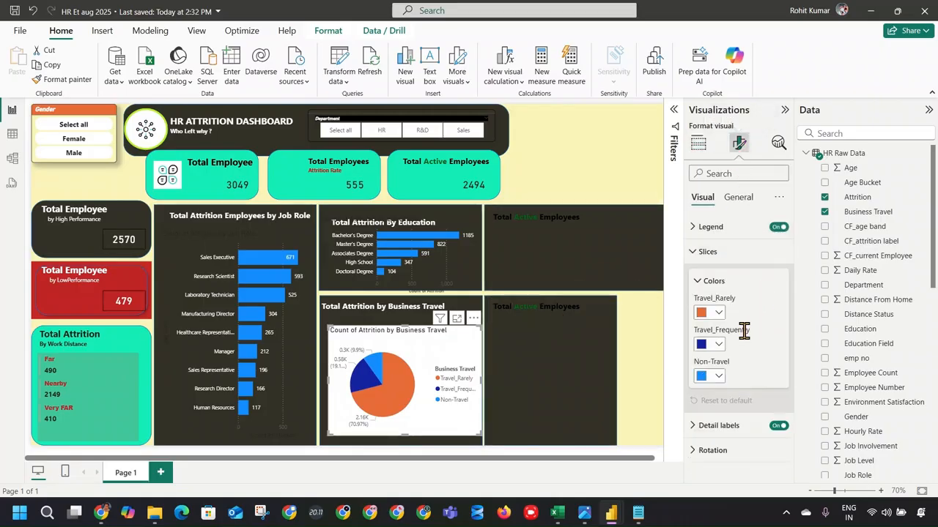
left_click(754, 425)
scroll(754, 411, "down", 2)
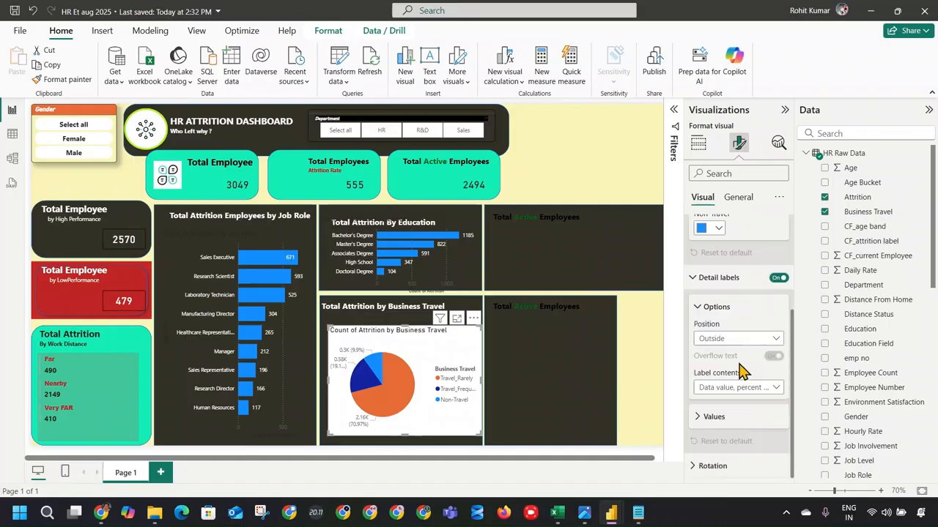
left_click(740, 388)
left_click(710, 416)
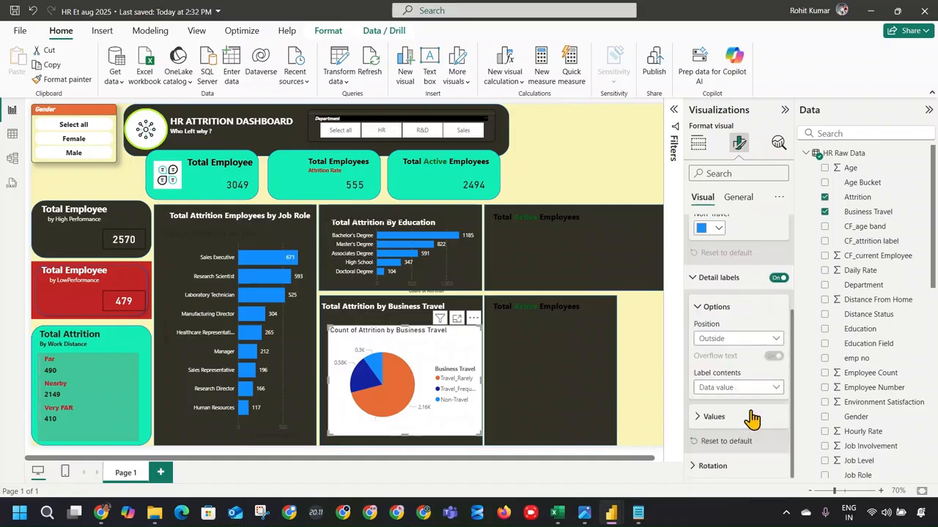
left_click(737, 419)
scroll(737, 386, "down", 1)
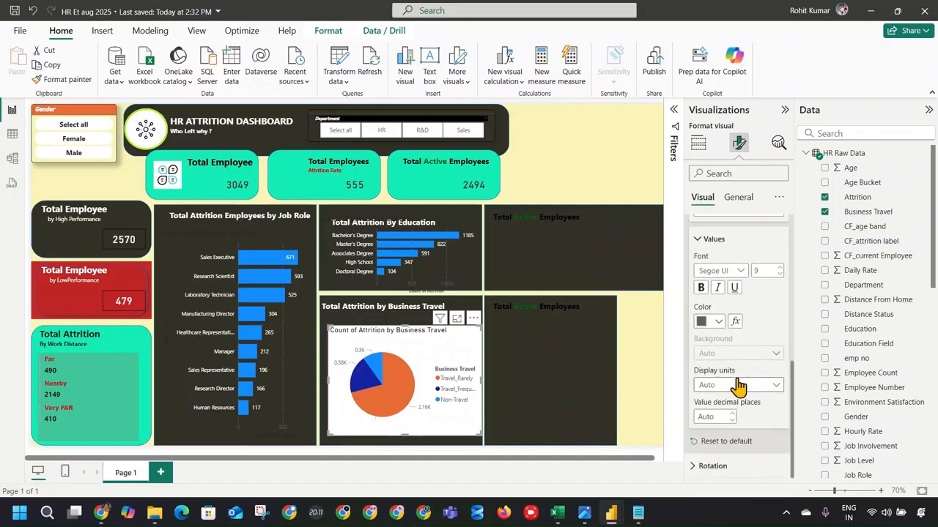
scroll(736, 377, "up", 1)
Turn off the pie chart's background and turn on its visual border.
left_click(740, 197)
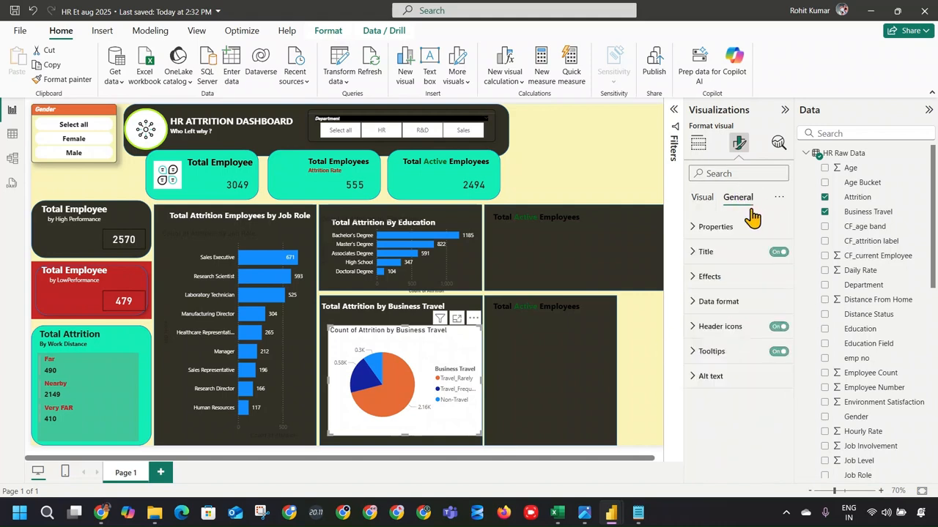
left_click(762, 276)
left_click(772, 307)
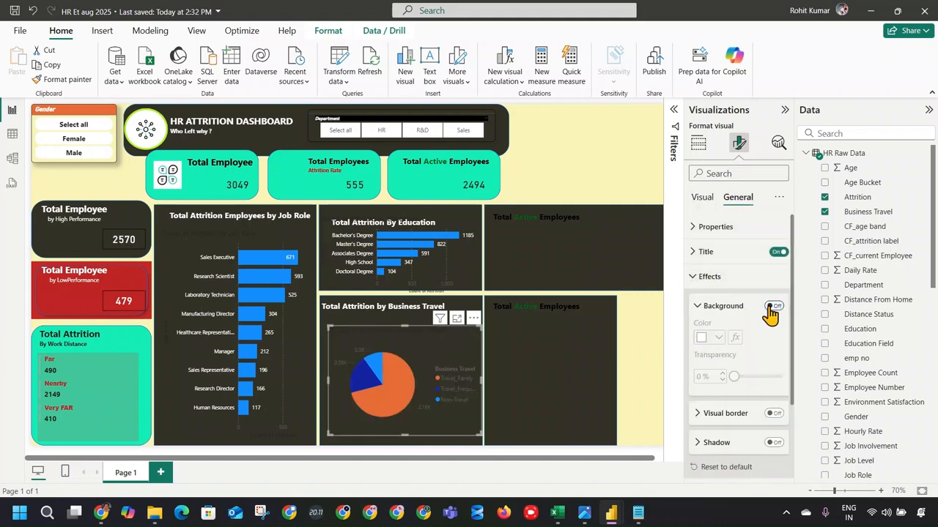
scroll(736, 326, "down", 3)
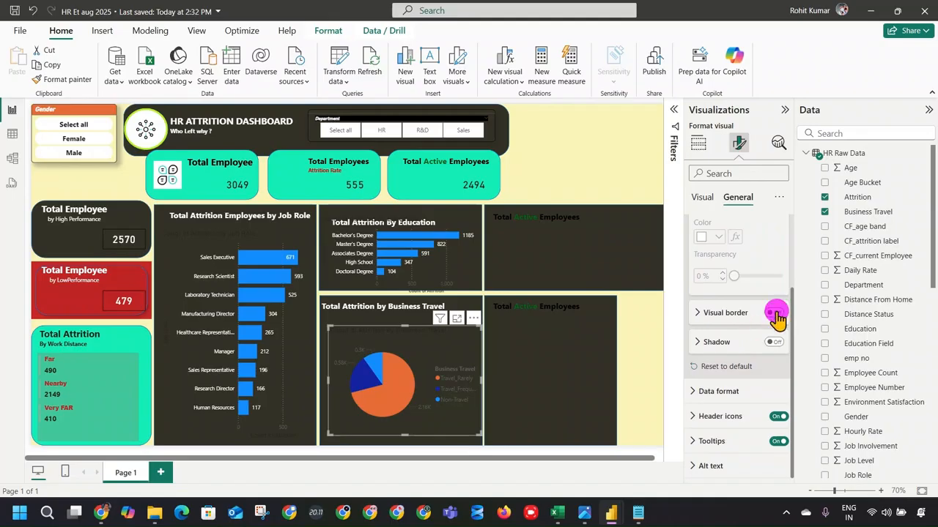
left_click(773, 313)
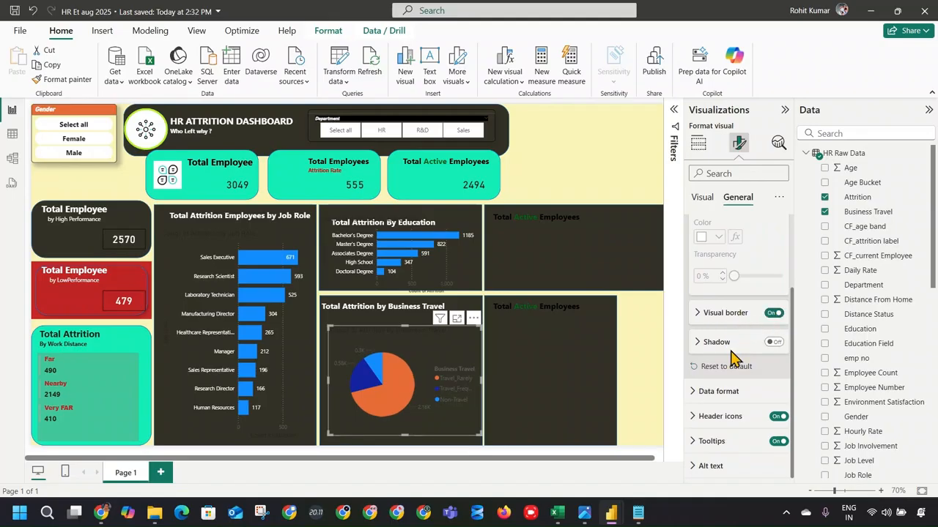
scroll(707, 268, "up", 3)
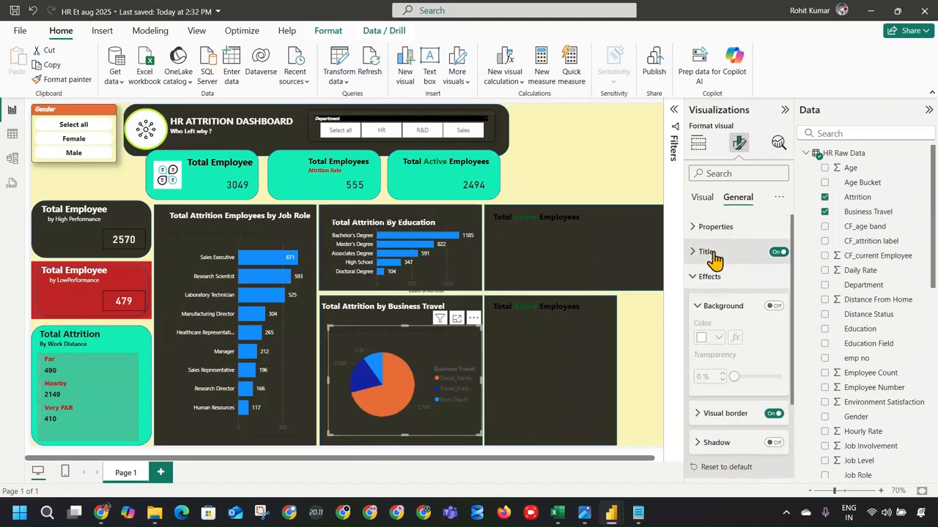
left_click(709, 277)
Place the pie chart's legend at the bottom center and turn off the chart's title.
left_click(702, 198)
left_click(717, 252)
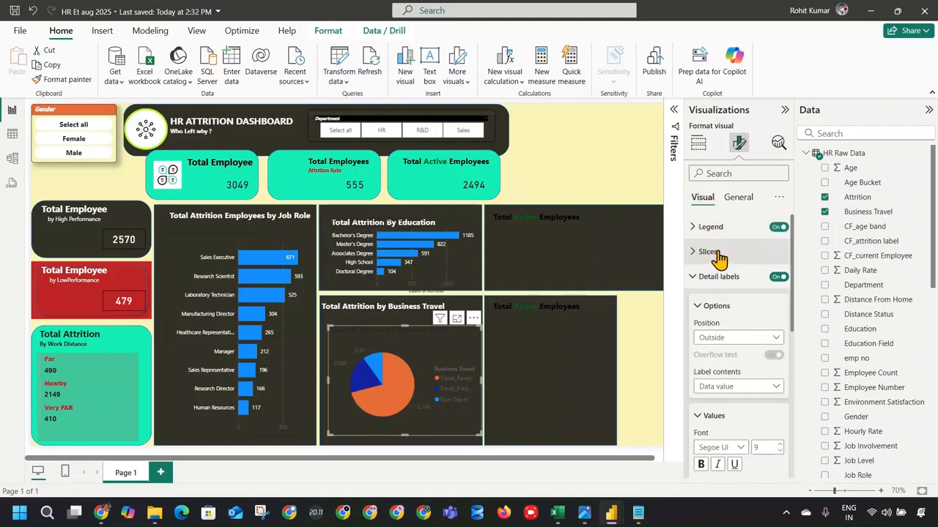
left_click(709, 227)
left_click(737, 287)
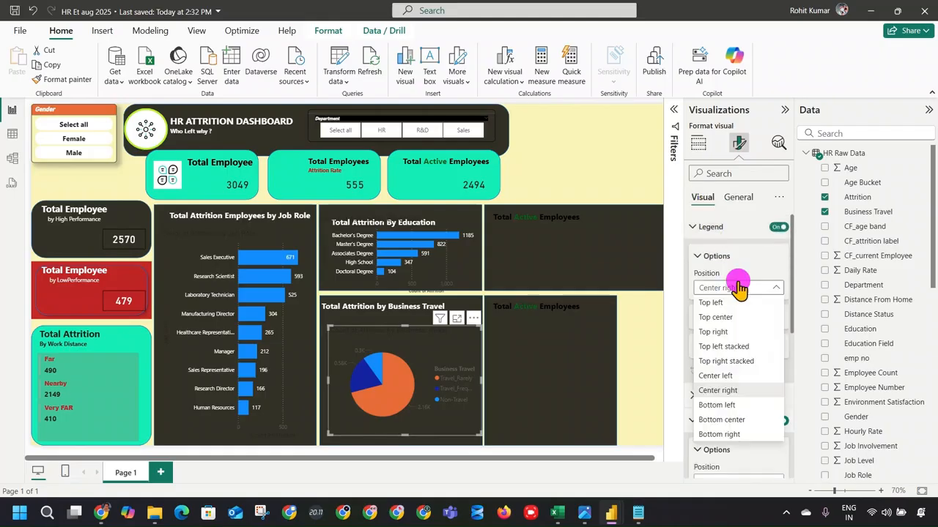
left_click(753, 419)
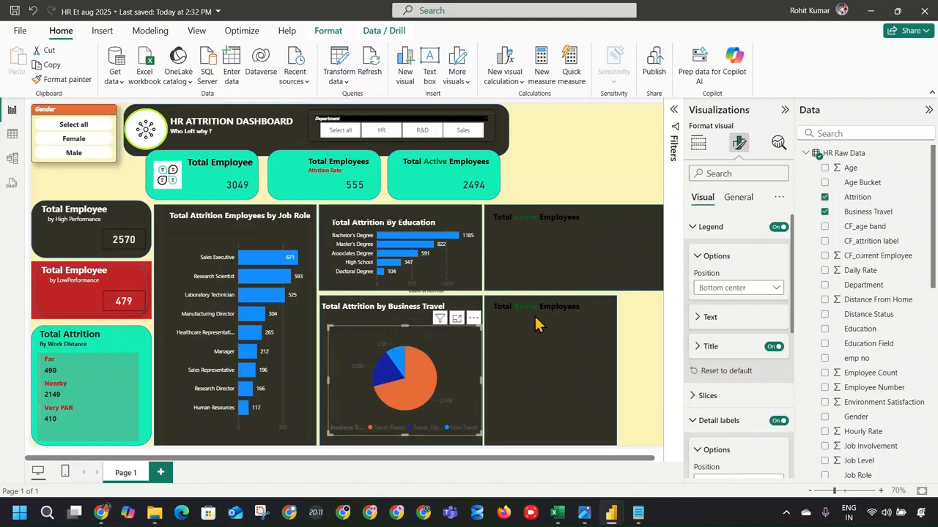
left_click(740, 192)
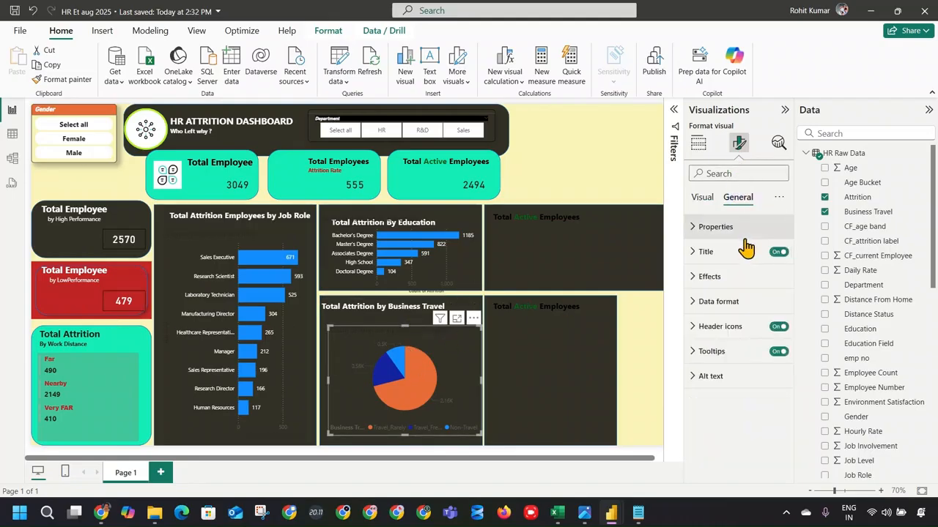
left_click(775, 251)
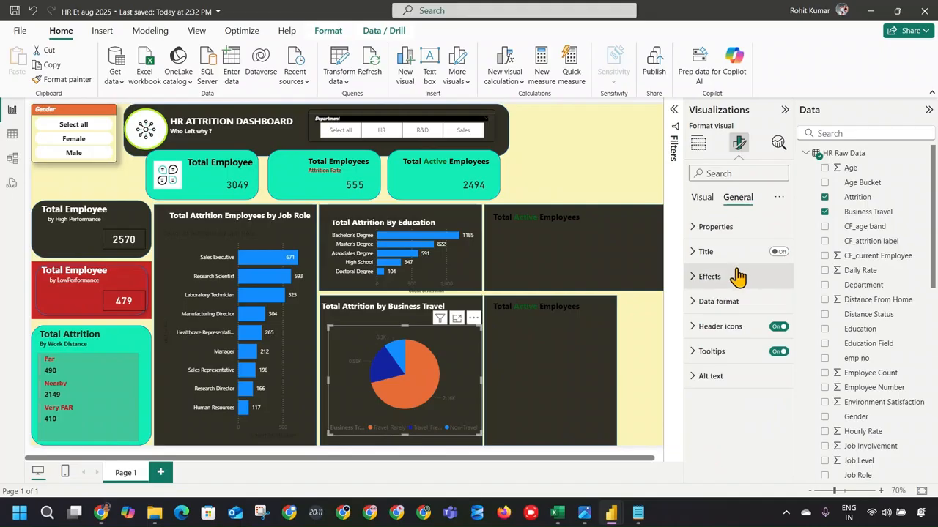
Color the pie chart's detail label values white and set their display units to None.
left_click(702, 199)
scroll(733, 318, "down", 3)
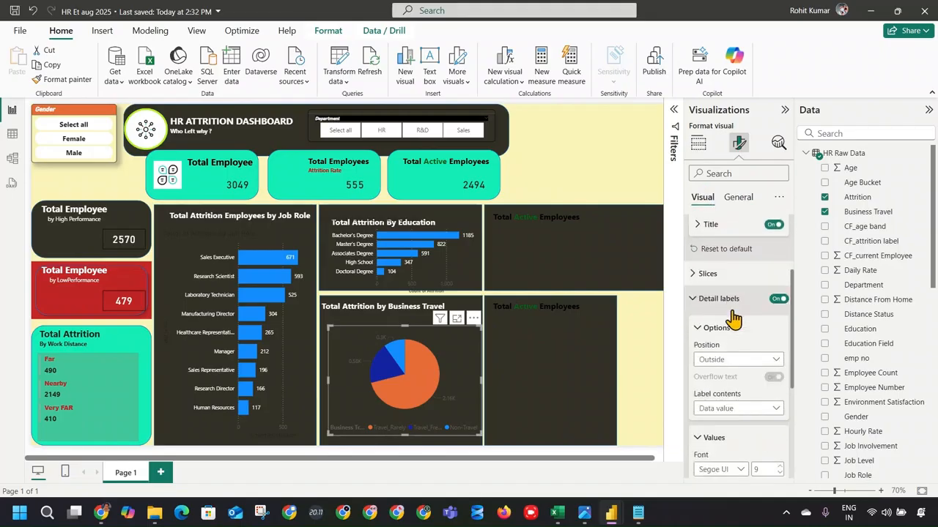
scroll(738, 342, "down", 3)
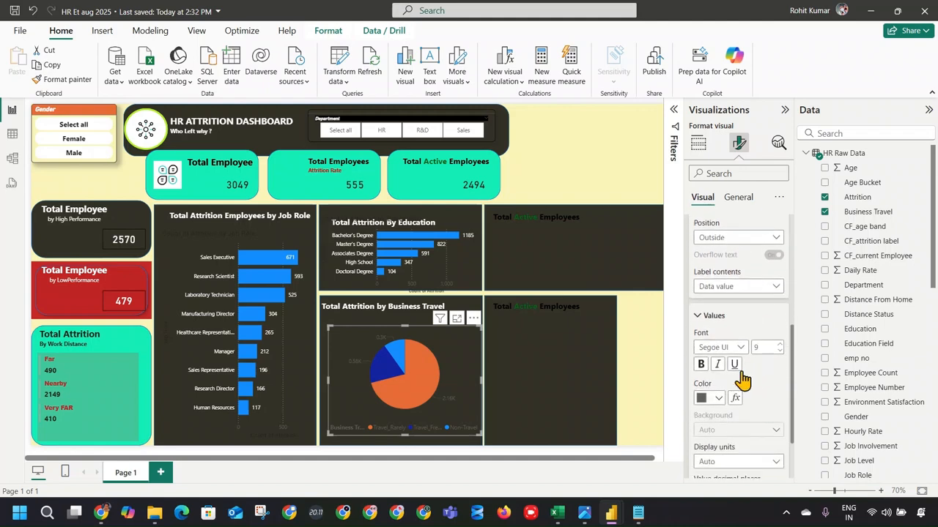
left_click(718, 398)
left_click(711, 354)
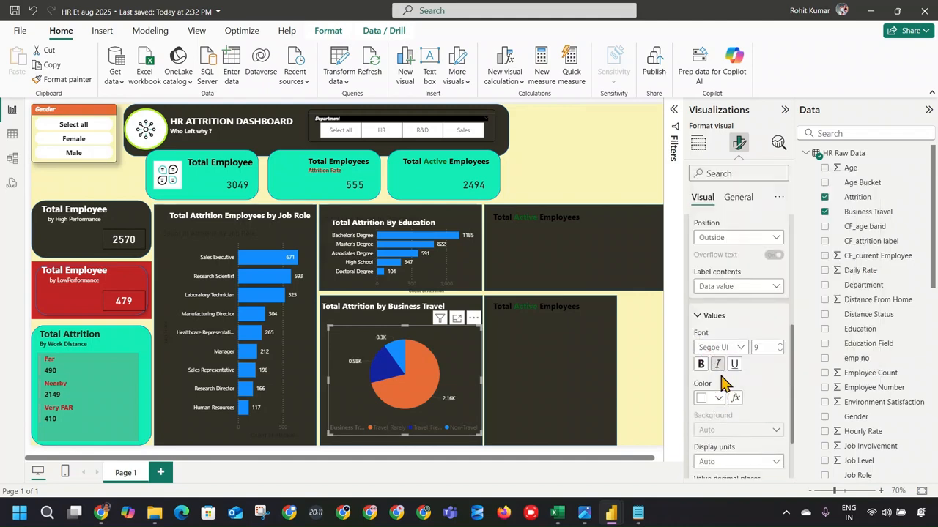
scroll(744, 405, "down", 1)
scroll(743, 405, "down", 1)
left_click(745, 386)
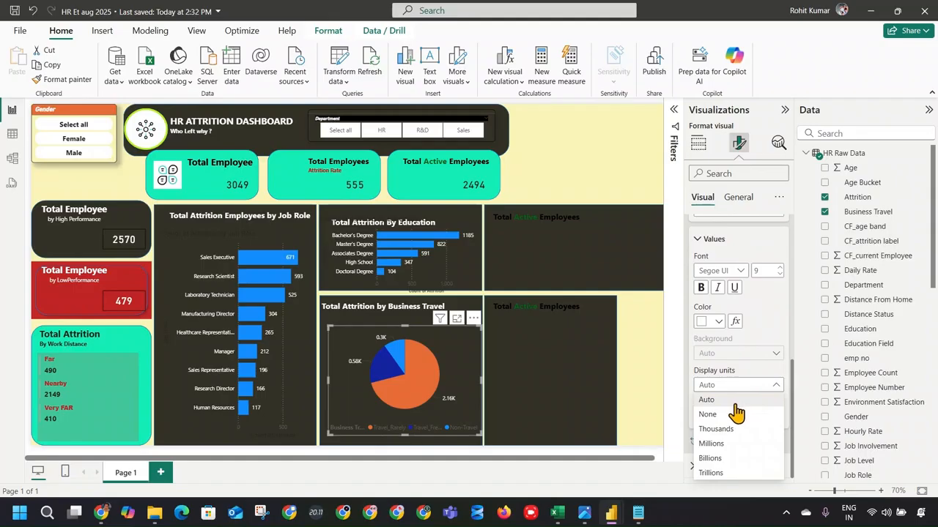
left_click(736, 412)
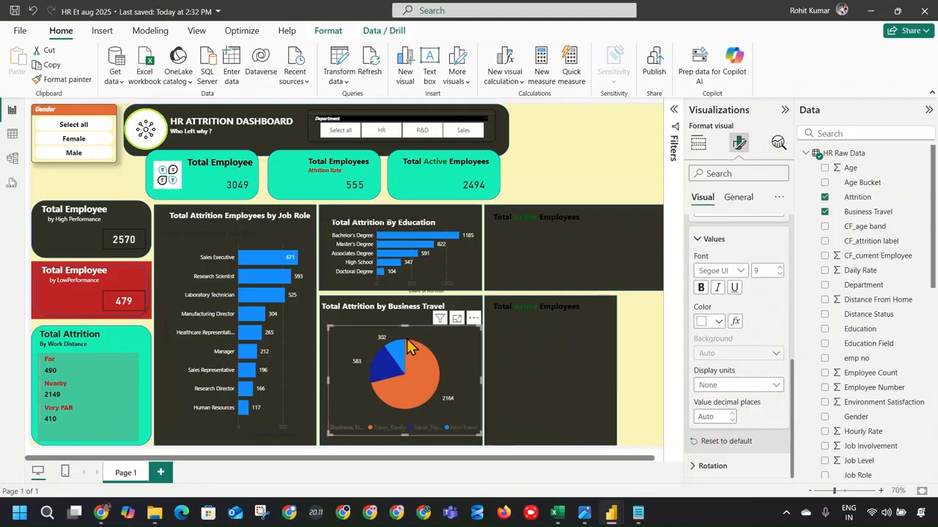
left_click(726, 465)
scroll(776, 396, "down", 2)
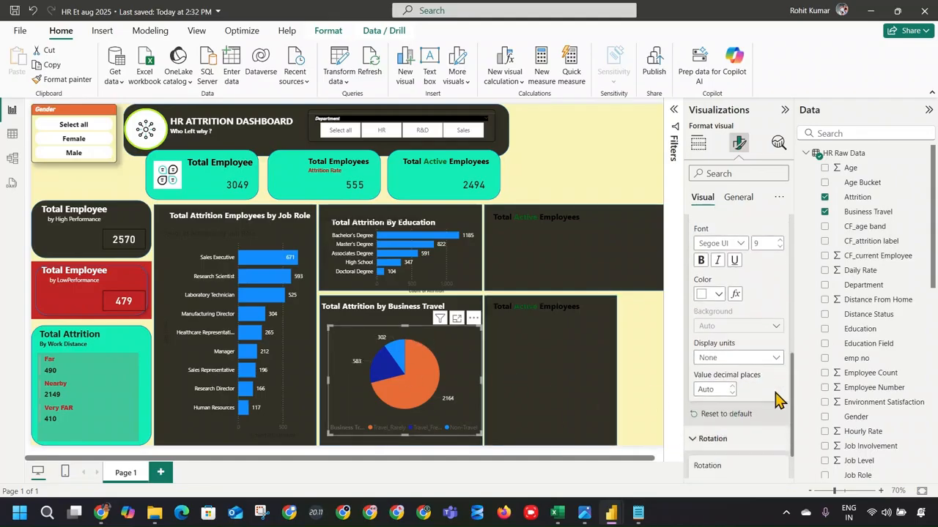
scroll(747, 378, "up", 4)
left_click(711, 325)
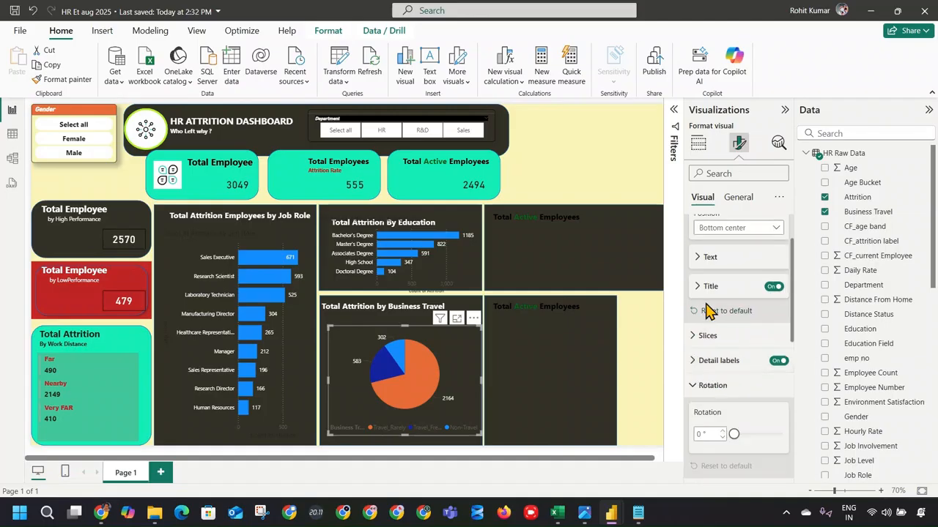
left_click(607, 349)
left_click(632, 349)
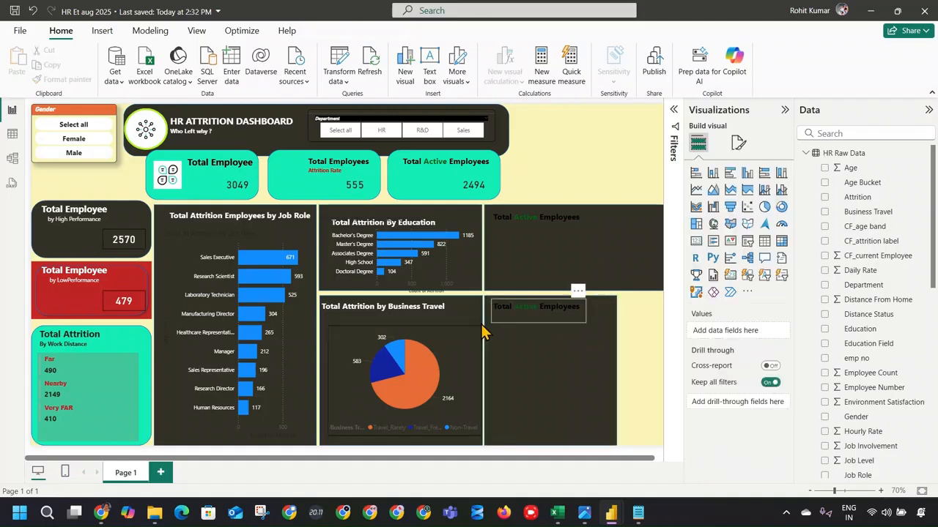
Shift the pie chart to its panel's upper-left edge below the heading and enlarge it to fill the panel.
left_click(433, 349)
left_click_drag(431, 355, 428, 354)
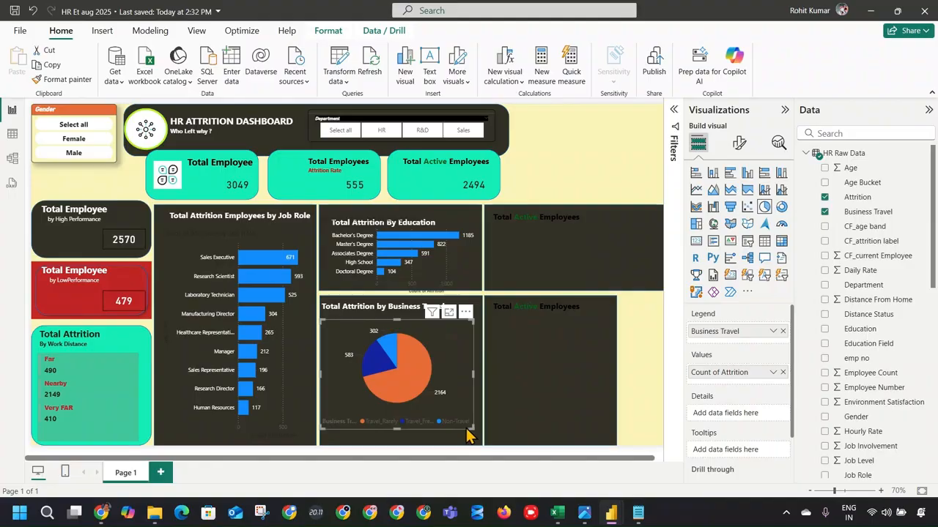
left_click_drag(468, 427, 483, 444)
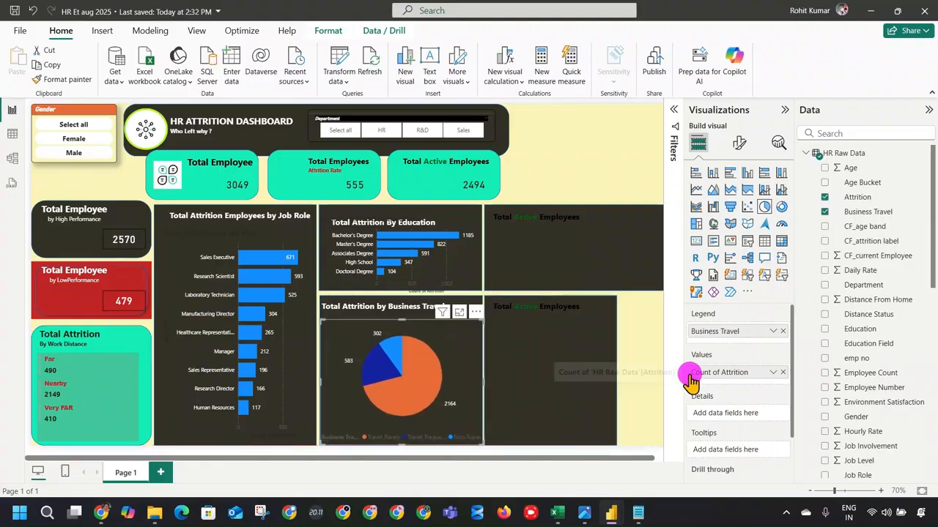
Collapse the Visualizations and Data panes to give the report page more room, and save the report.
left_click(656, 345)
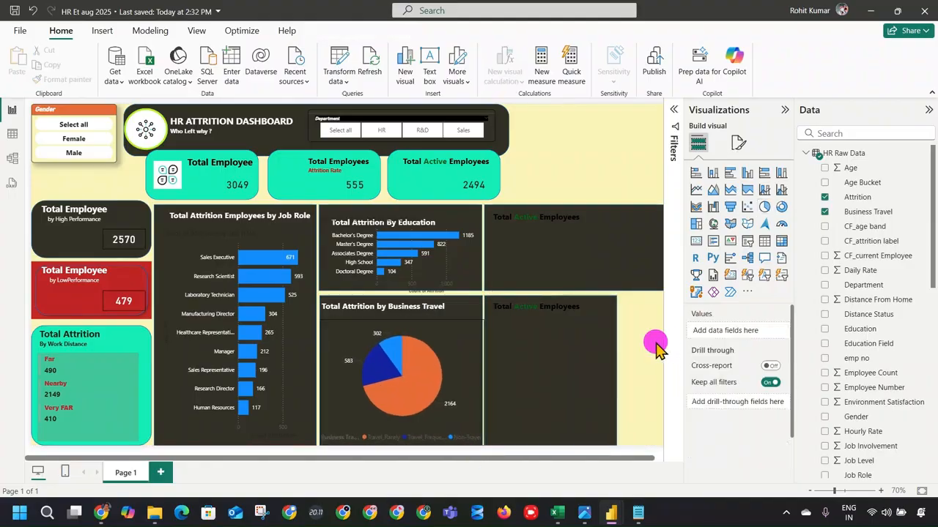
left_click(785, 110)
left_click(927, 110)
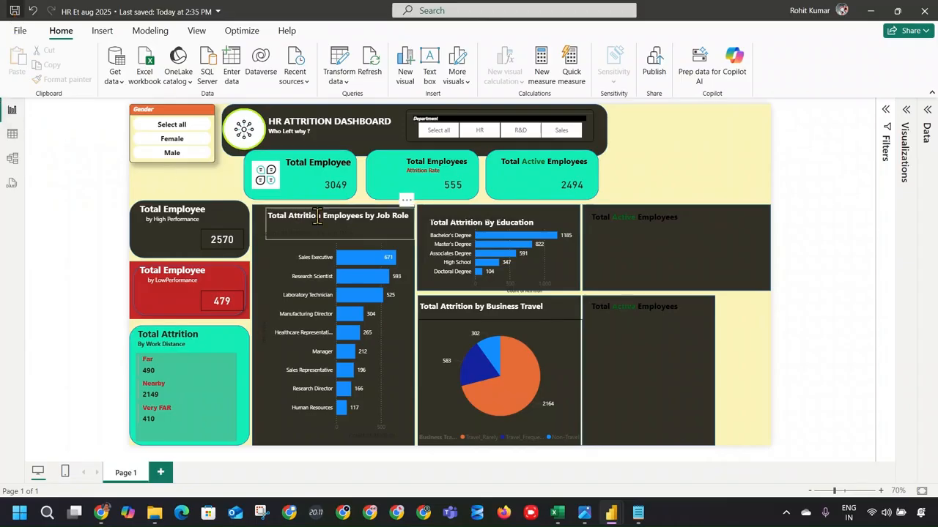
Move the education heading to its panel's upper-left corner and place the education bar chart directly below it with no bar selected.
left_click_drag(448, 266, 453, 293)
left_click(471, 223)
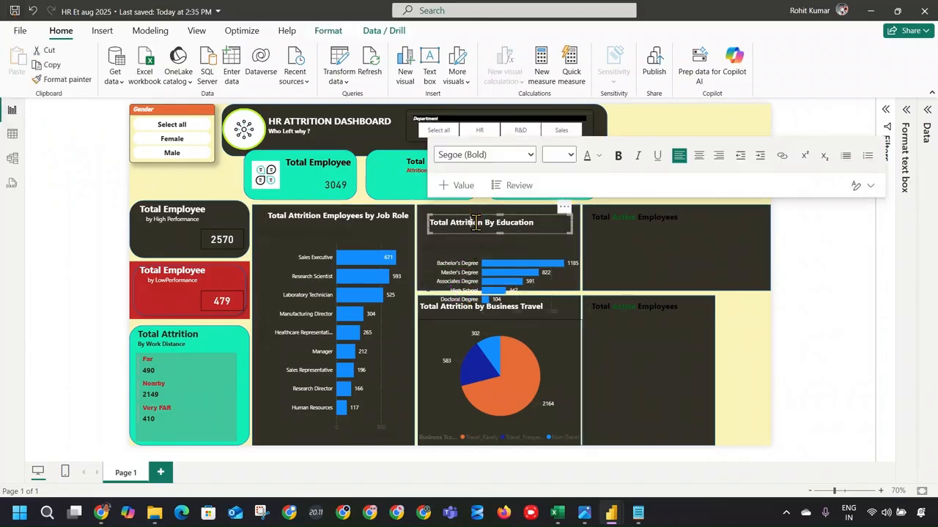
left_click_drag(556, 216, 547, 206)
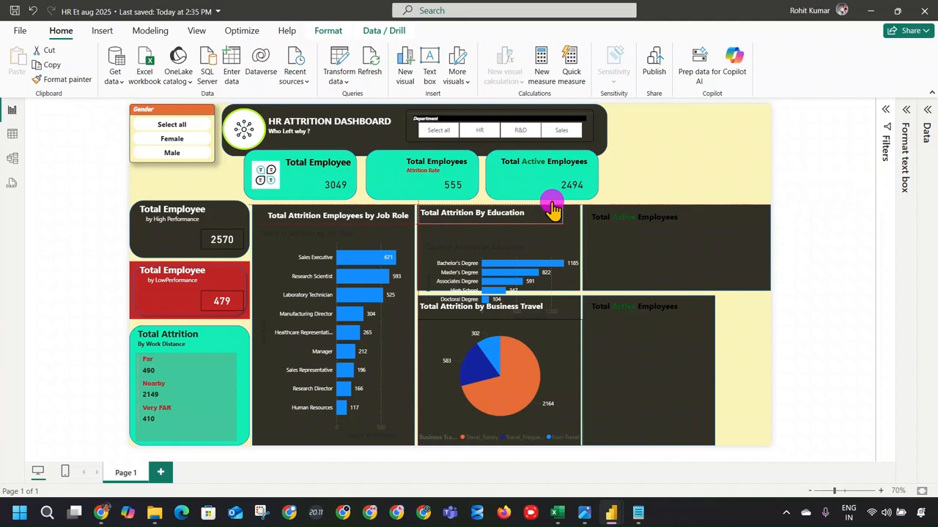
left_click(556, 266)
left_click_drag(558, 273, 551, 249)
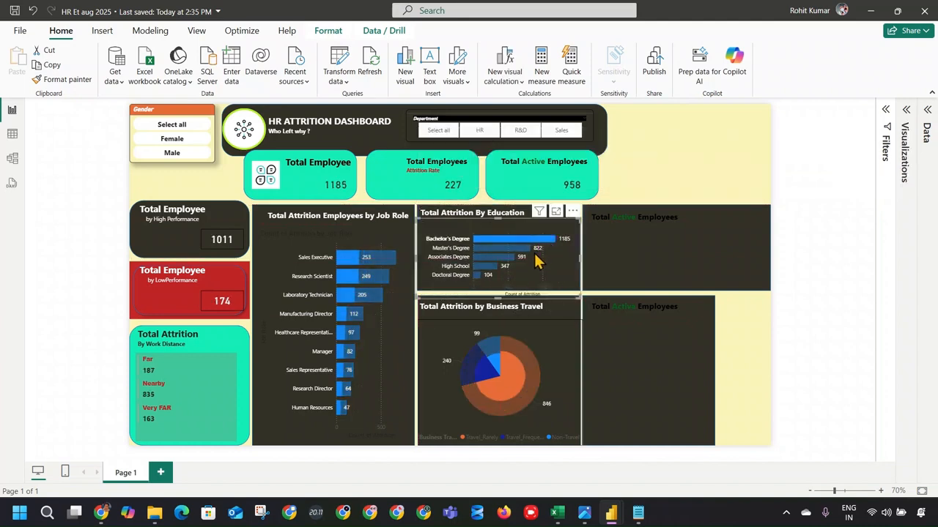
left_click(535, 249)
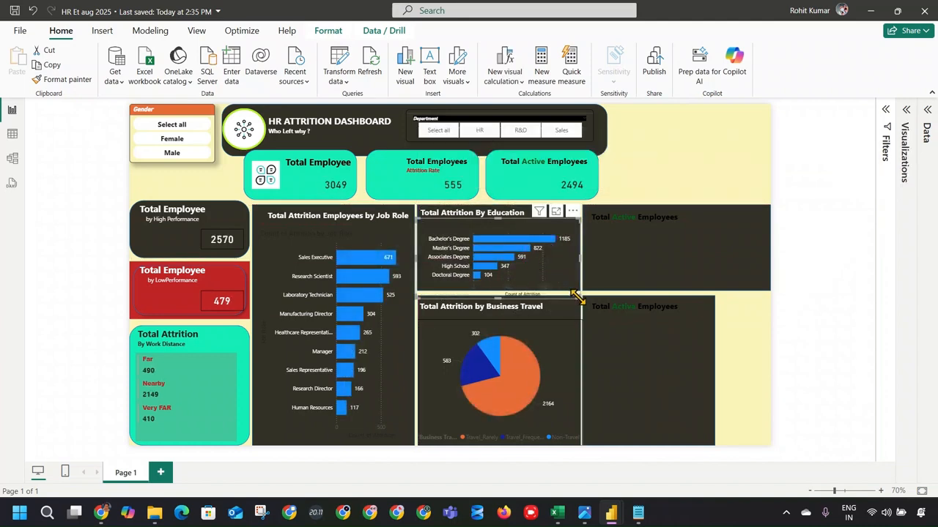
mouse_move(577, 296)
left_mouse_down()
mouse_move(576, 237)
mouse_move(576, 299)
left_mouse_up()
Turn off the education bar chart's title and X-axis values, and shorten the chart to fit inside its panel.
left_click(901, 119)
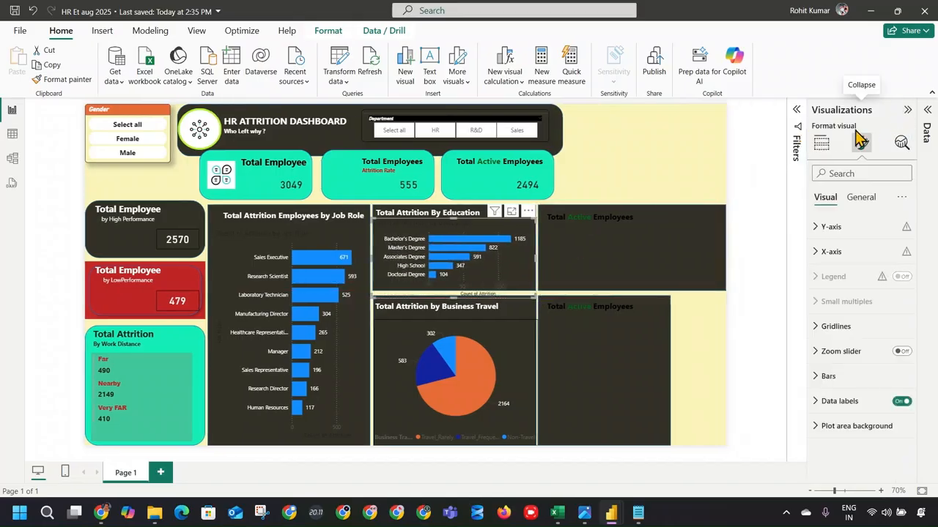
left_click(860, 198)
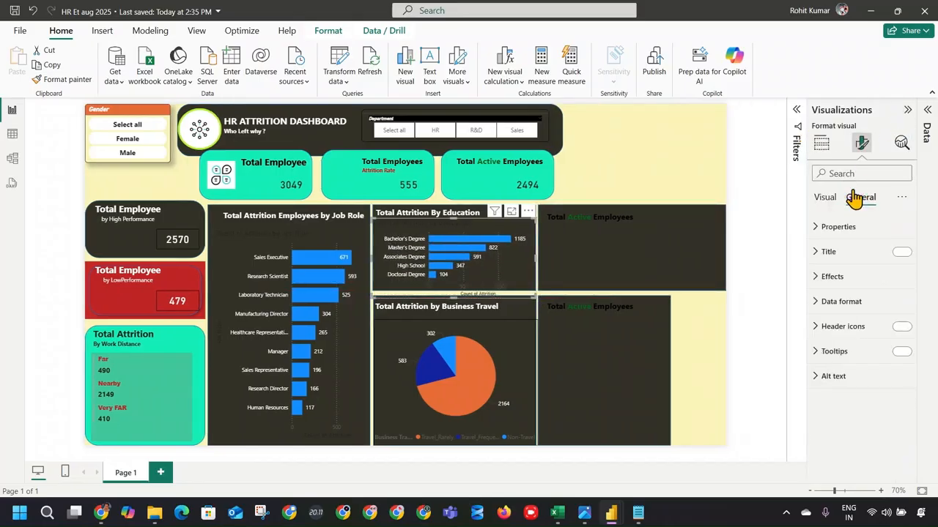
left_click(901, 252)
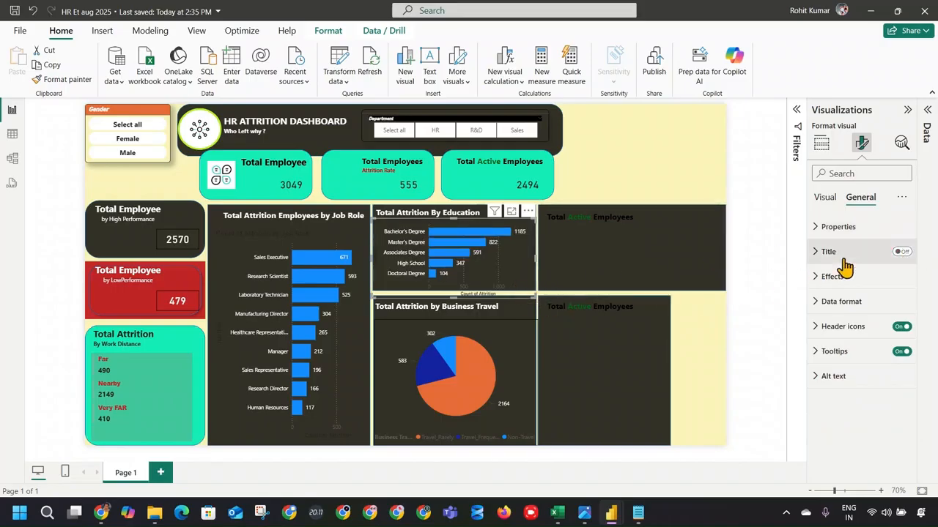
left_click(828, 197)
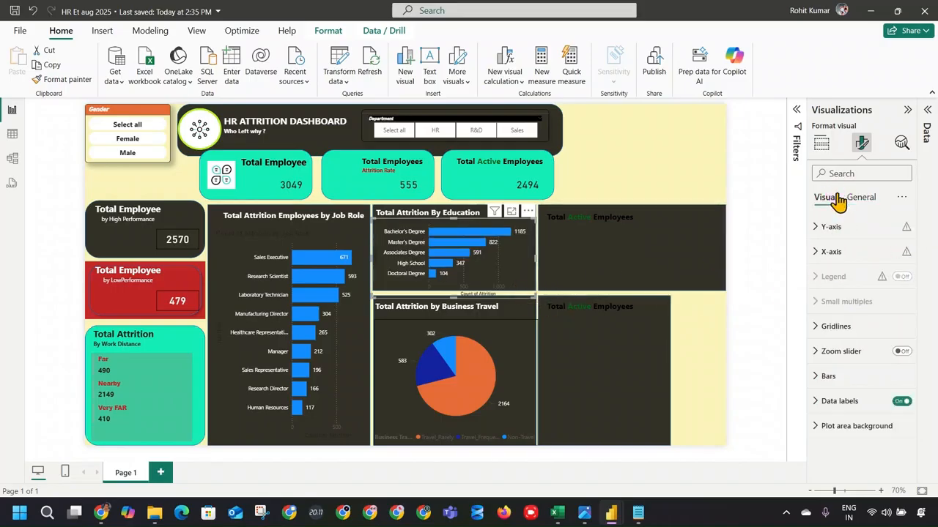
left_click(852, 250)
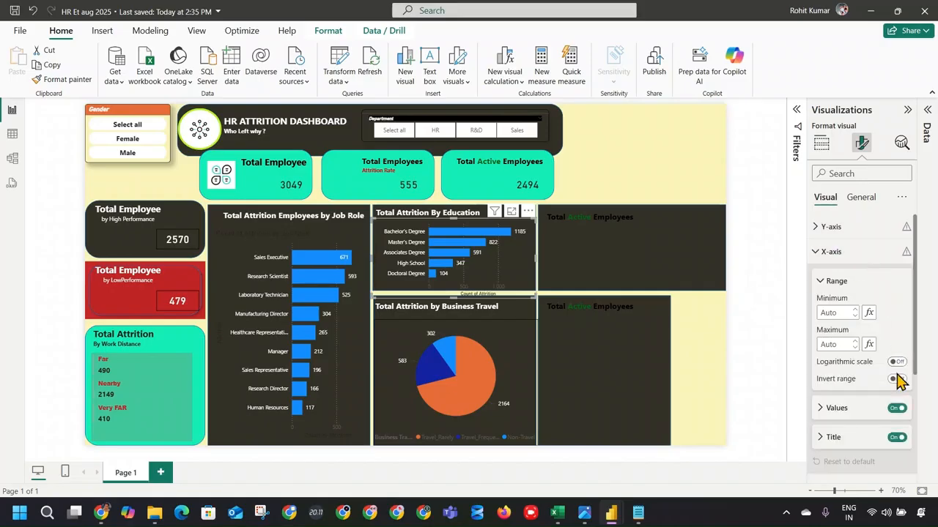
left_click(899, 409)
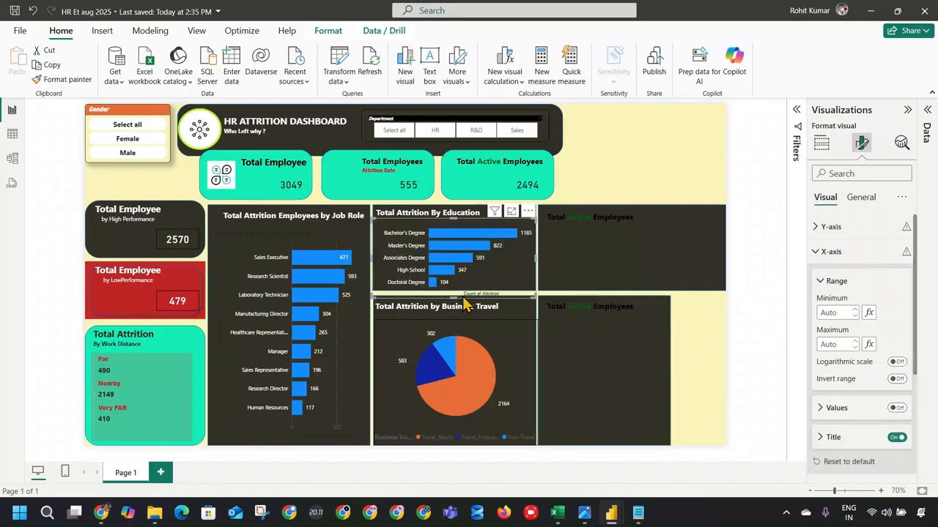
left_click_drag(453, 296, 450, 279)
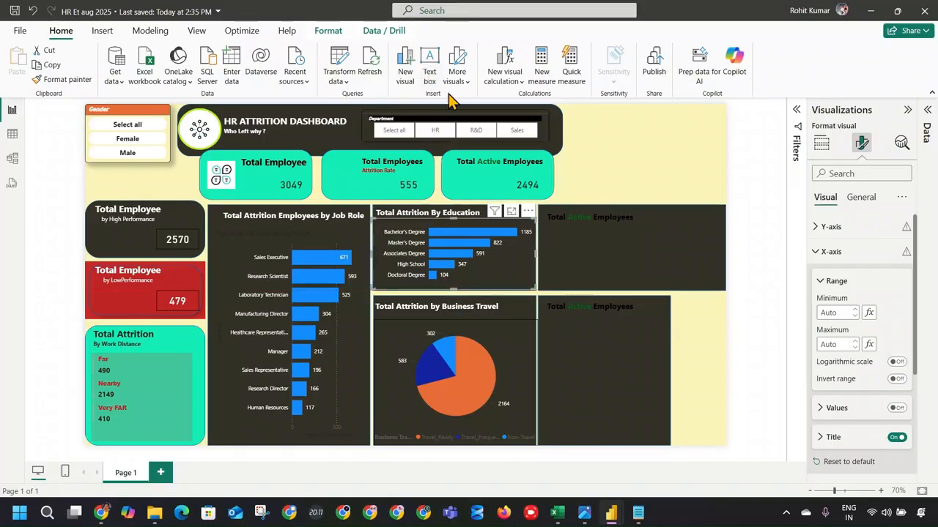
left_click(634, 177)
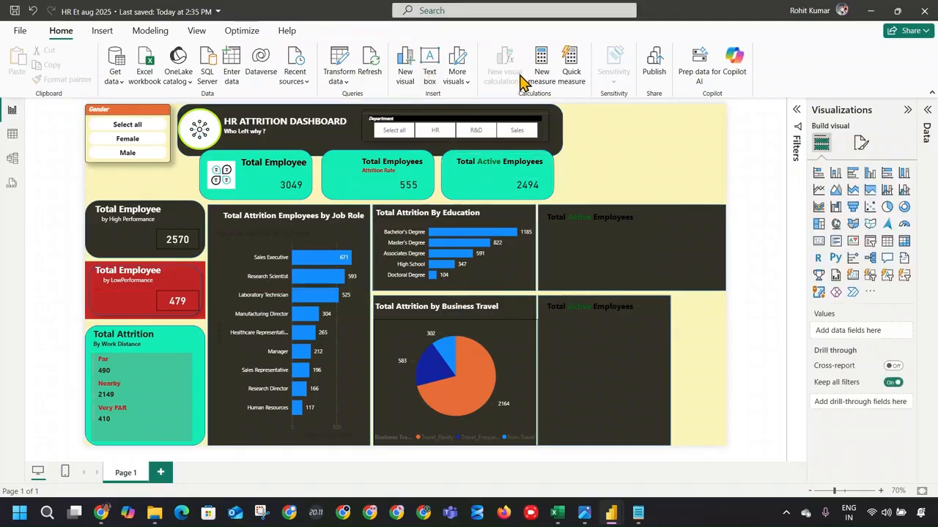
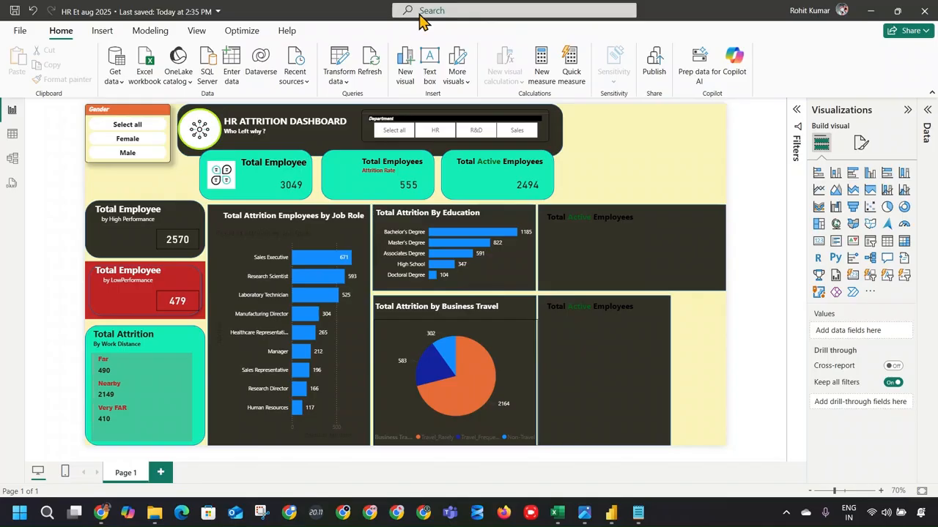
Replace the placeholder heading beside the education panel with "Total Attrition By AGE Group" in the education heading's style, on one line at the panel's upper-left corner.
double_click(469, 213)
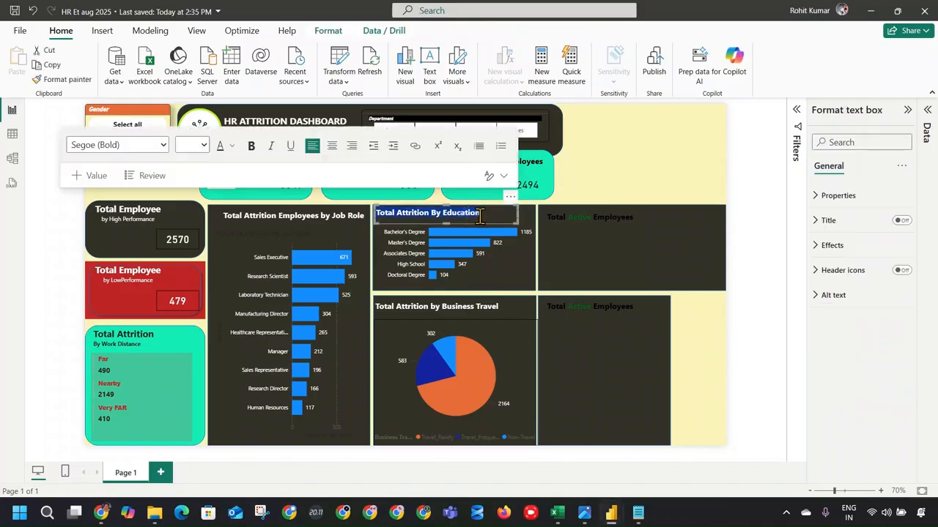
double_click(560, 221)
key("ctrl+a")
type("Total Attrition By Education")
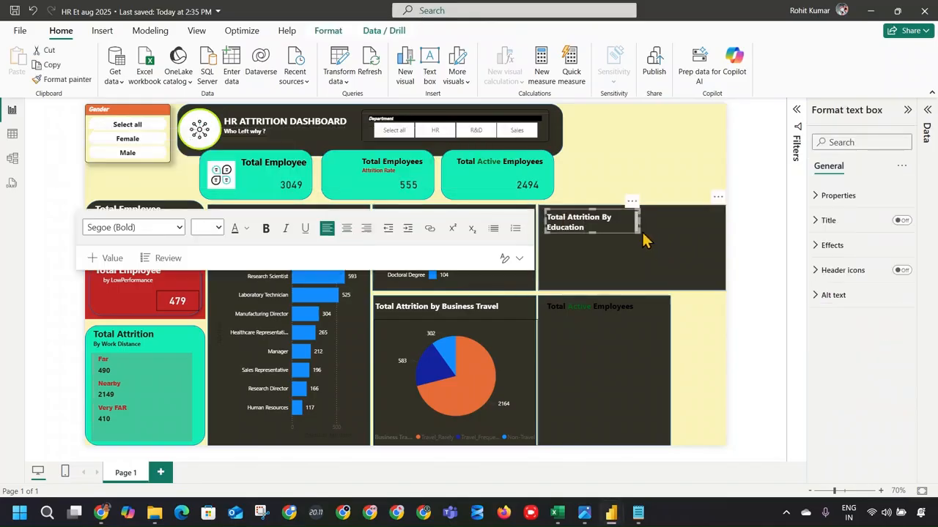
left_click_drag(637, 220, 709, 195)
left_click(635, 213)
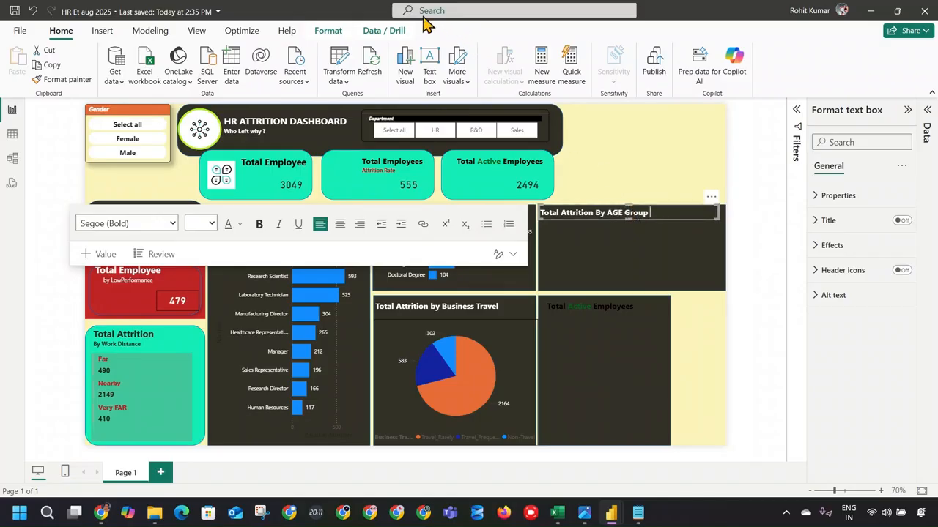
key("Escape")
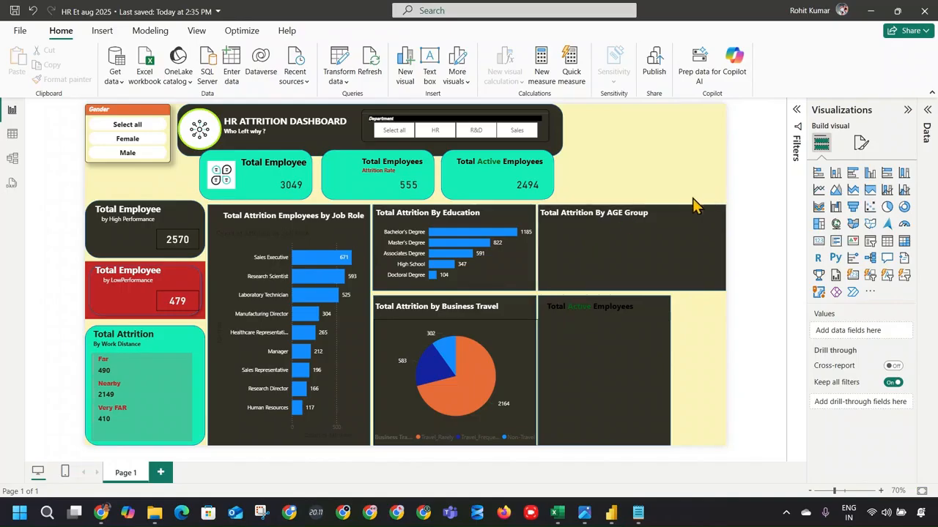
Add a clustered column chart with Age Bucket on the X-axis and the count of Attrition on the Y-axis.
left_click(927, 113)
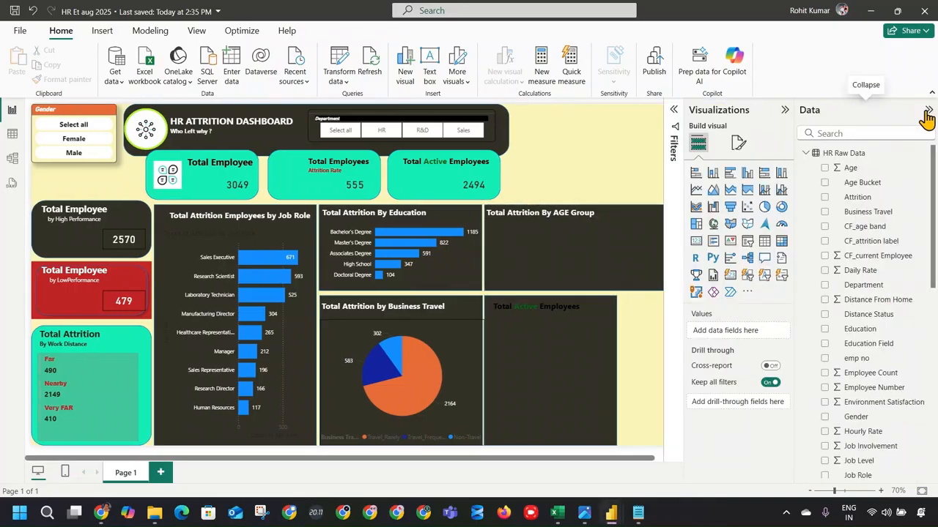
left_click(604, 240)
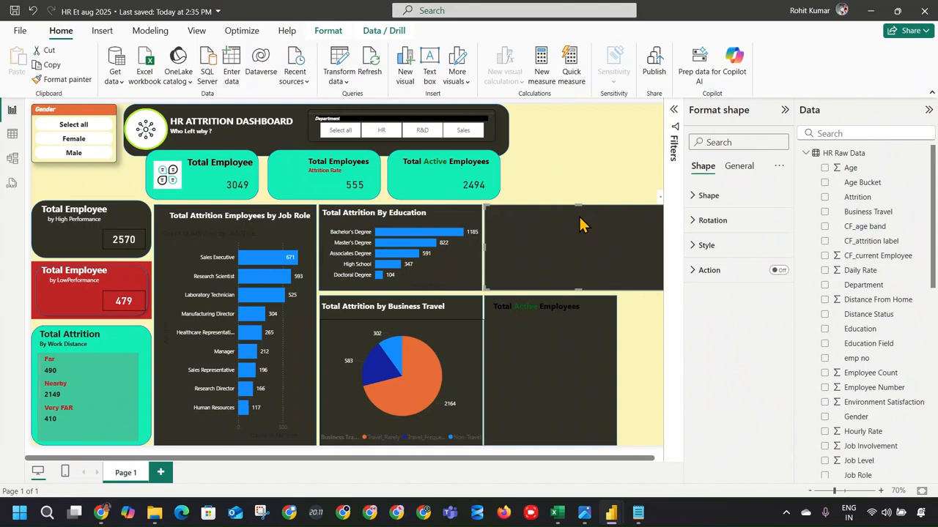
key("Delete")
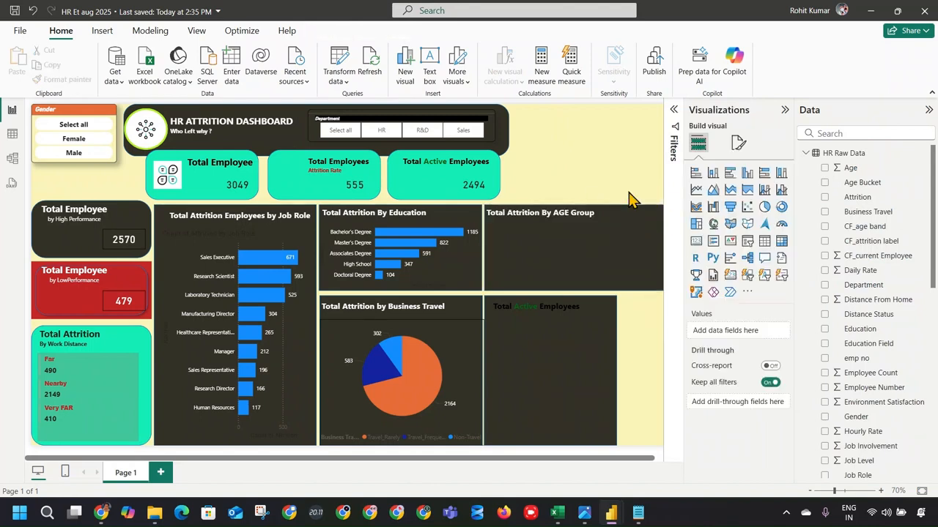
left_click(747, 176)
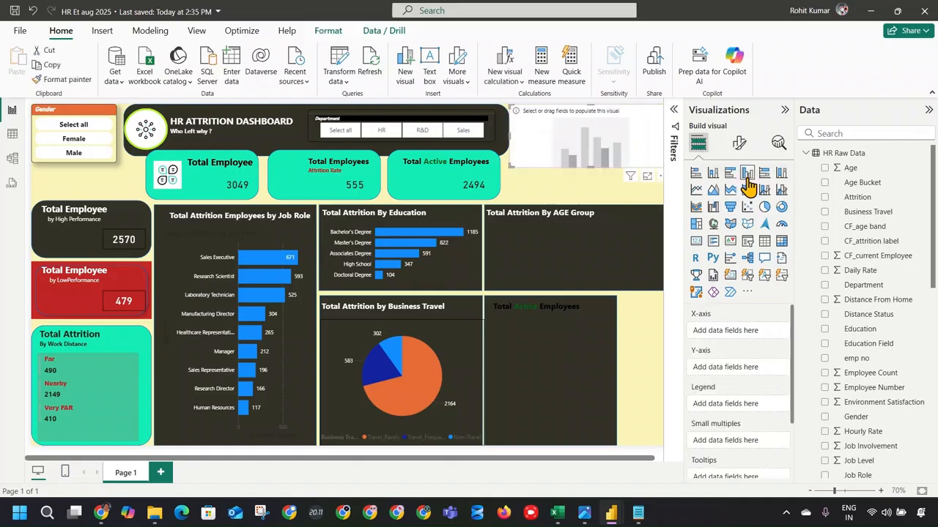
left_click(825, 182)
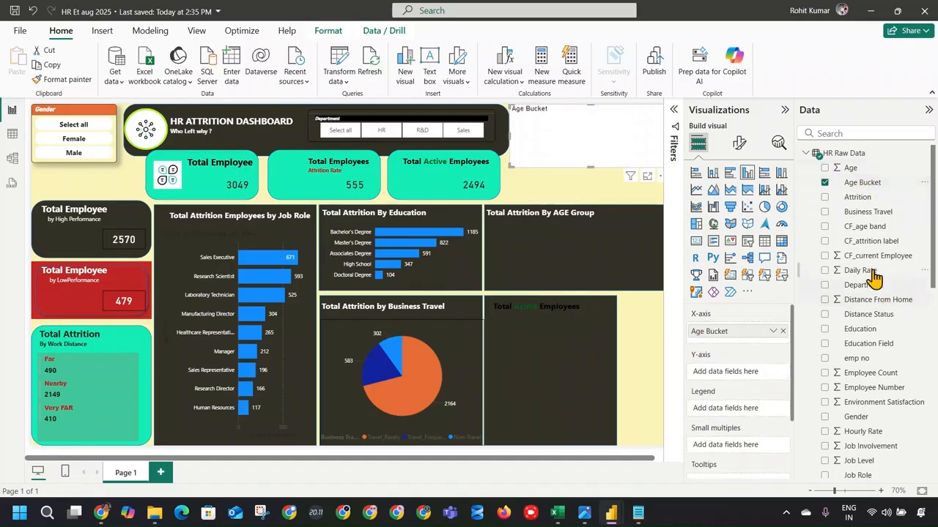
left_click(825, 197)
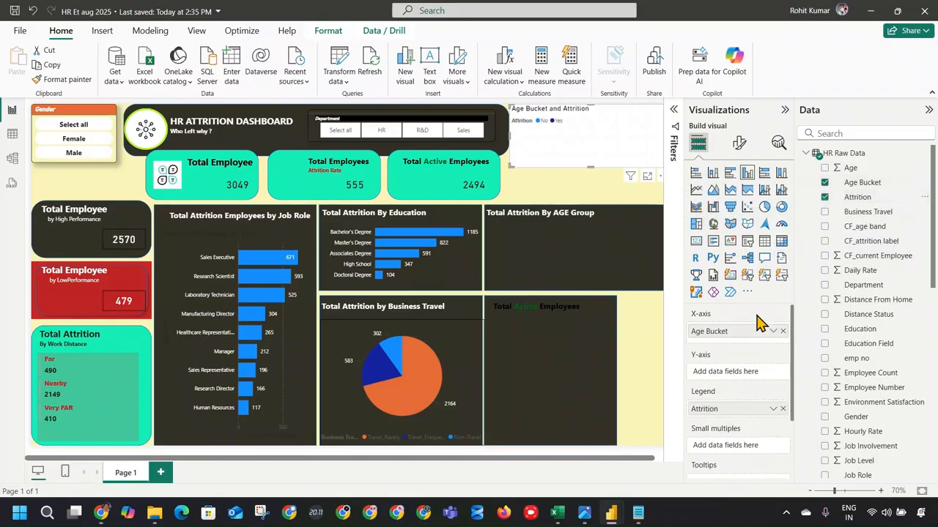
left_click_drag(736, 403, 731, 372)
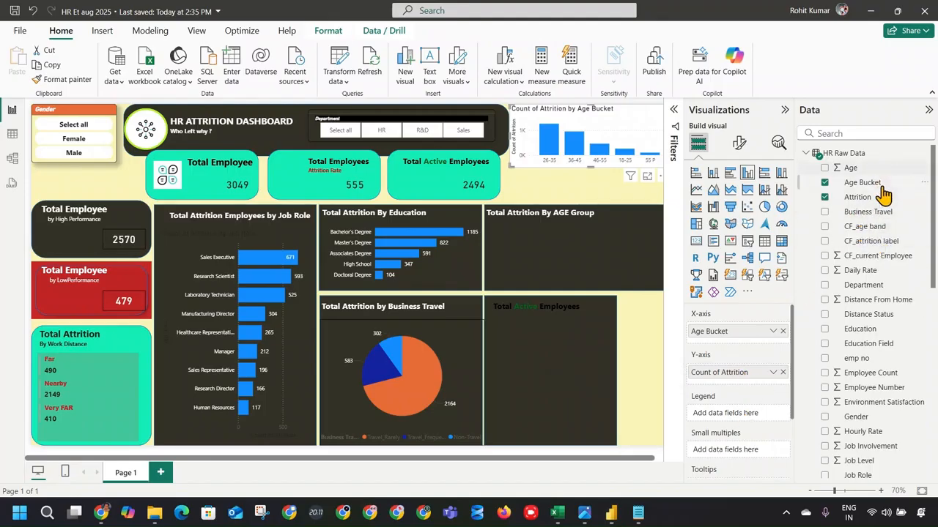
Search the data fields for "ge" and add Gender as the column chart's legend.
left_click(854, 133)
type("ge")
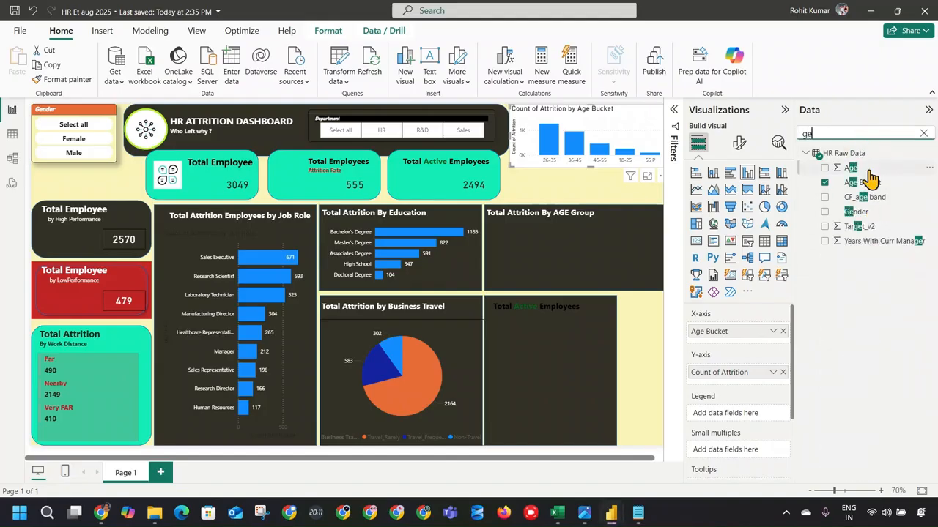
left_click_drag(856, 212, 639, 144)
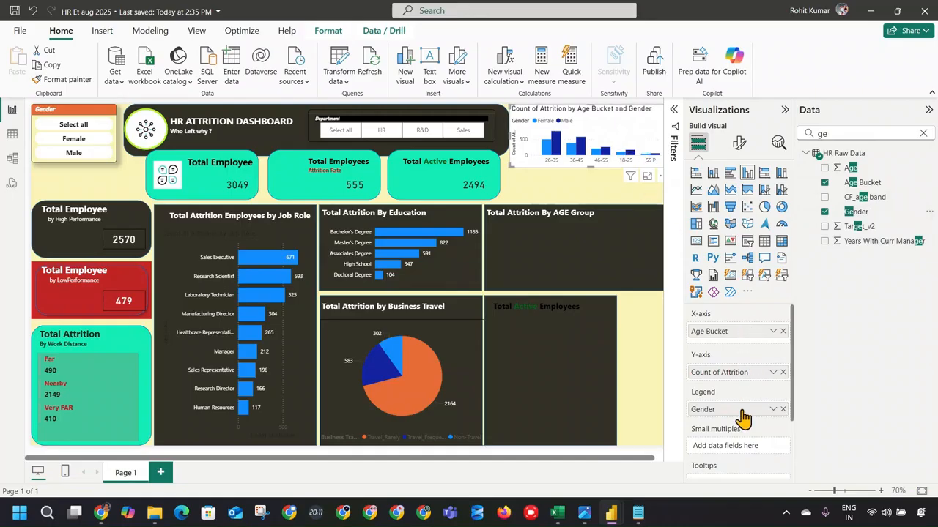
left_click(929, 110)
left_click(906, 112)
left_click(928, 115)
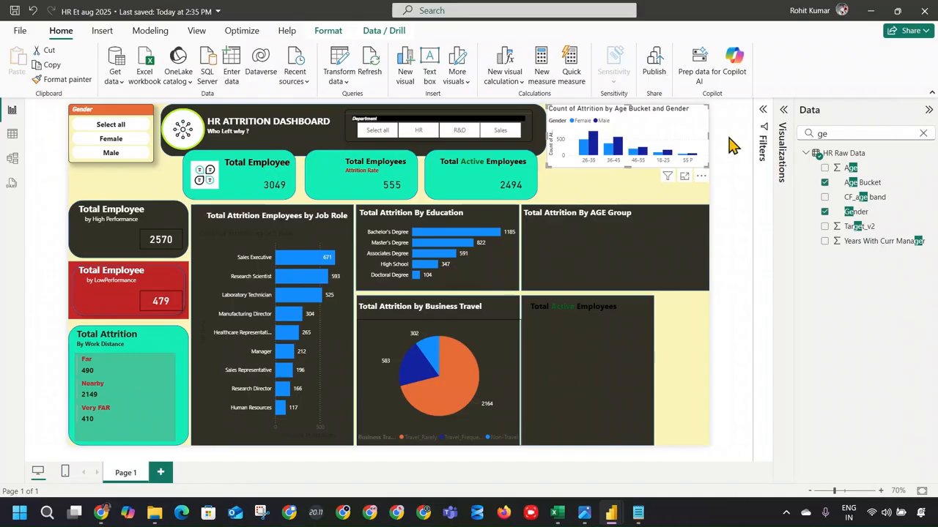
left_click(784, 110)
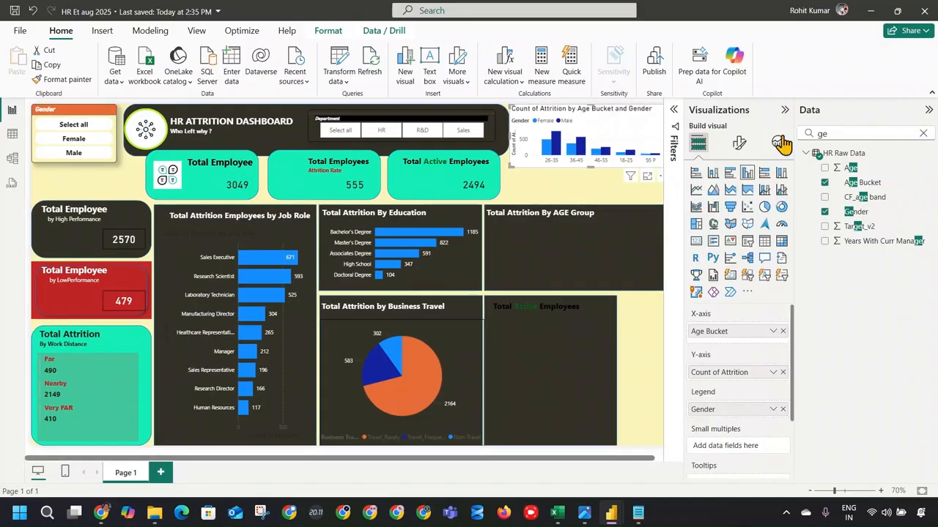
Turn off the age bucket column chart's title and place its legend at the bottom center.
left_click(740, 143)
left_click(735, 199)
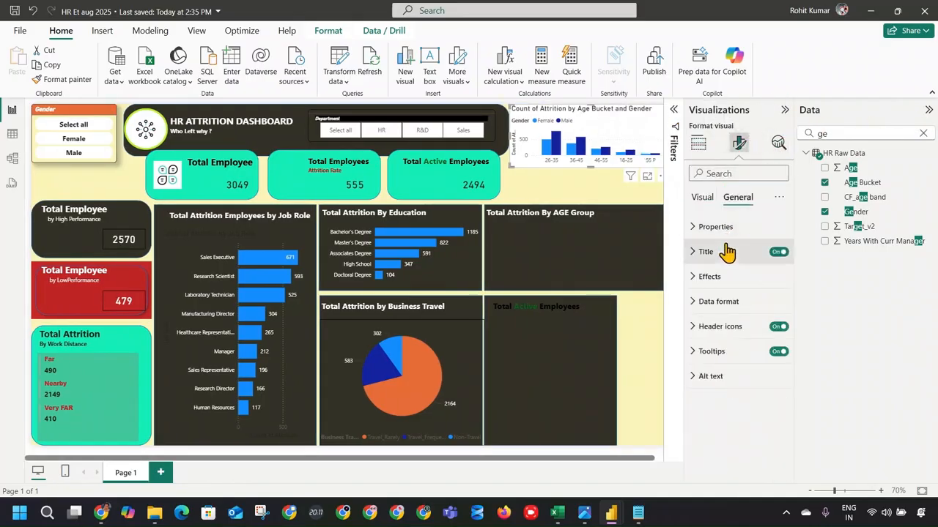
left_click(778, 252)
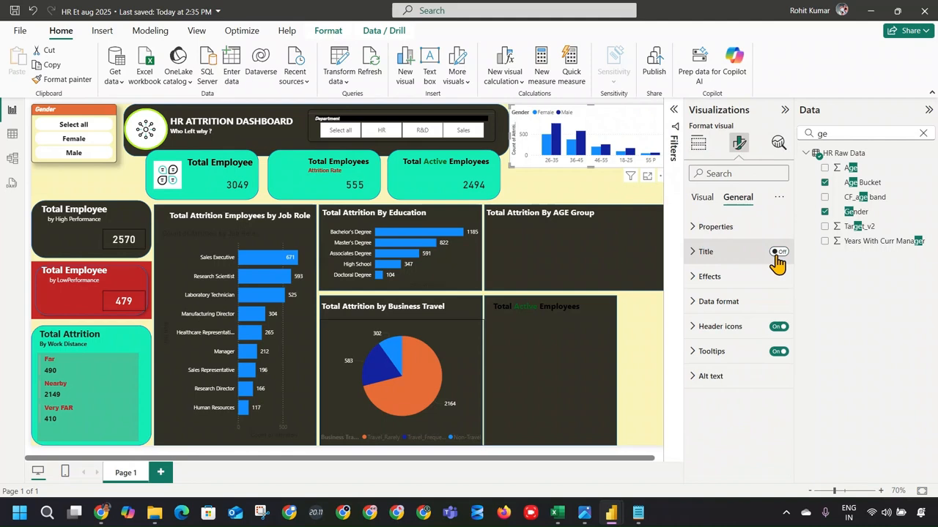
left_click(704, 198)
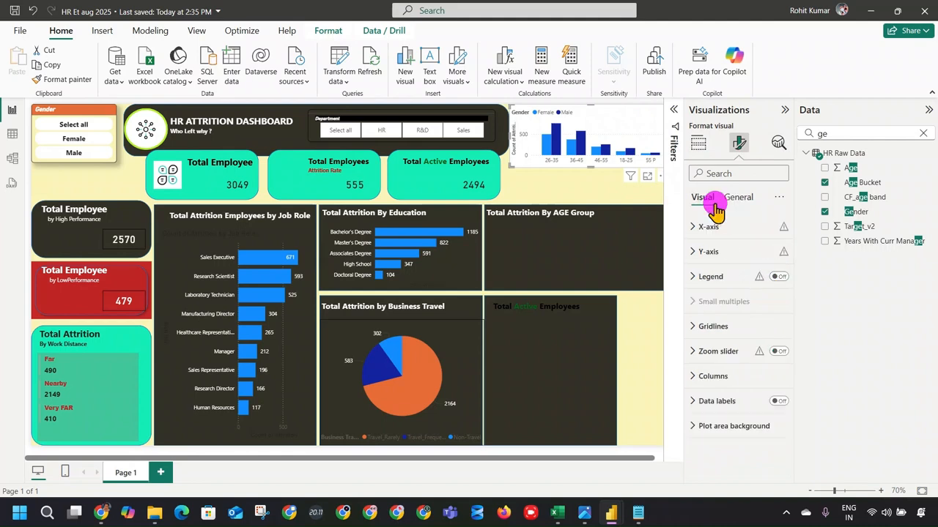
left_click(776, 277)
left_click(777, 277)
left_click(777, 278)
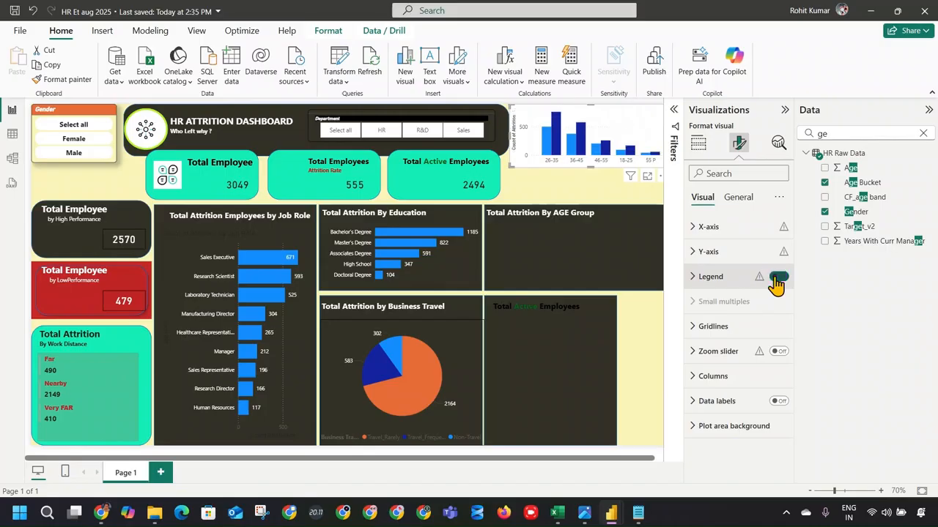
left_click(776, 277)
left_click(737, 279)
left_click(754, 337)
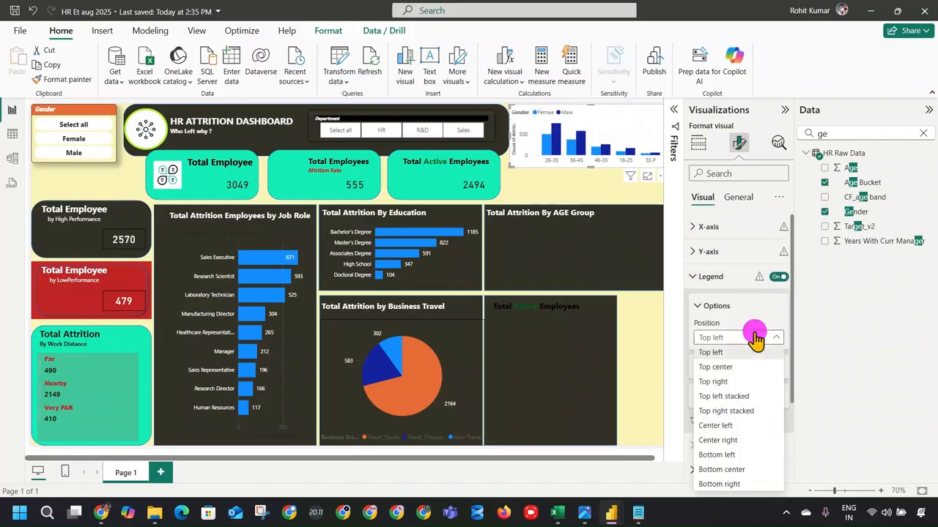
left_click(732, 470)
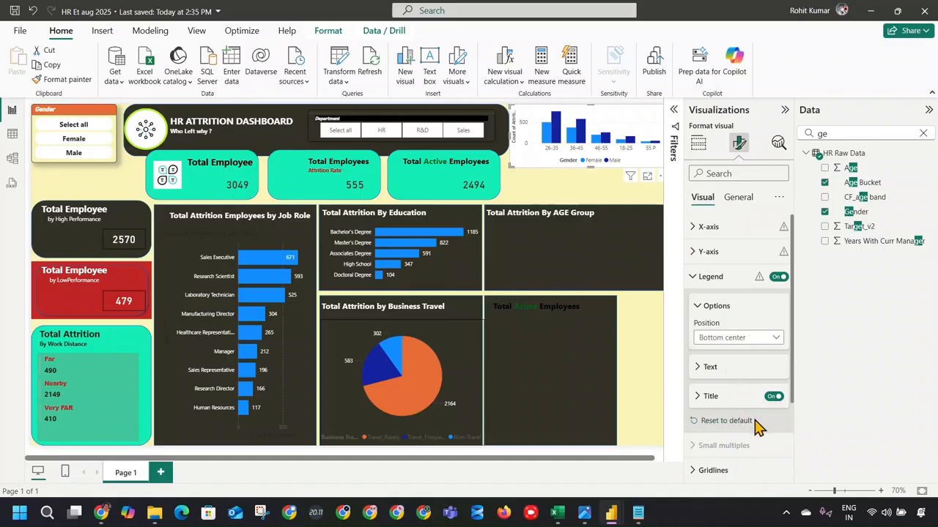
Turn off the X-axis and Y-axis values of the age bucket column chart.
left_click(765, 226)
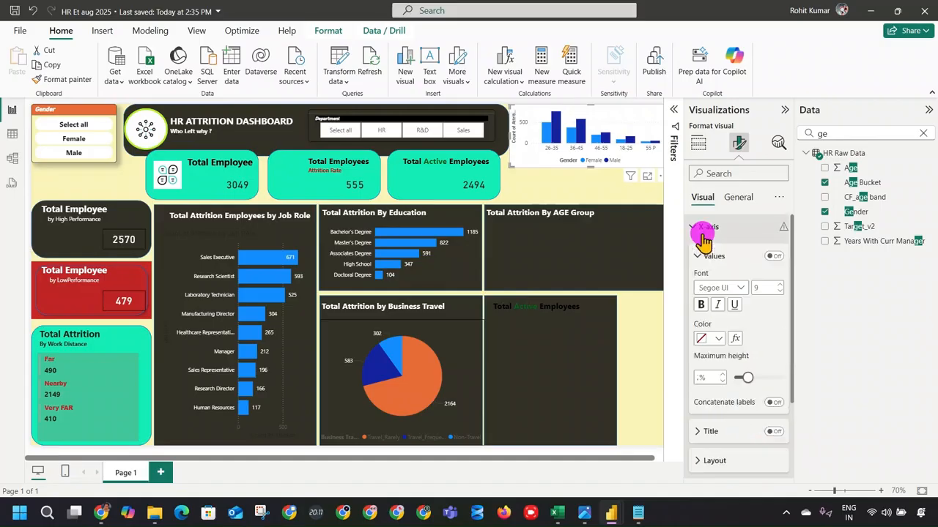
left_click(772, 256)
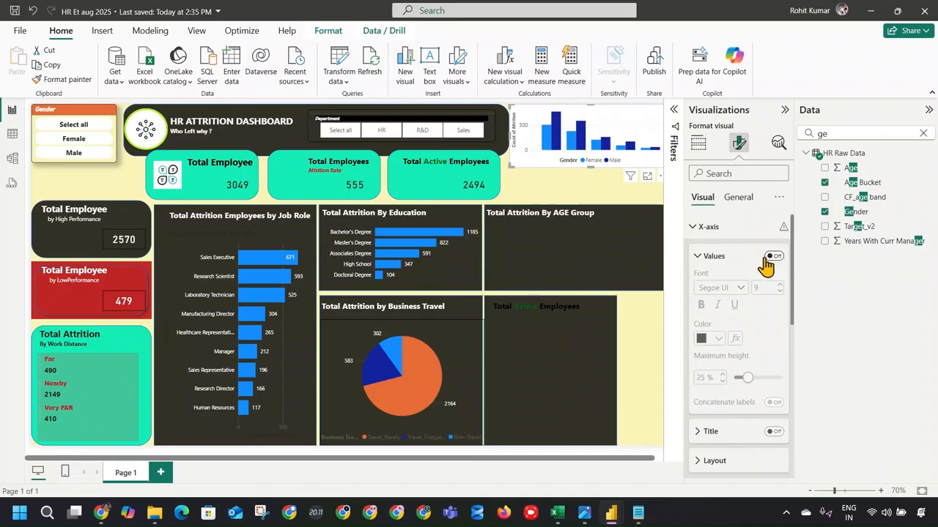
left_click(718, 230)
left_click(718, 251)
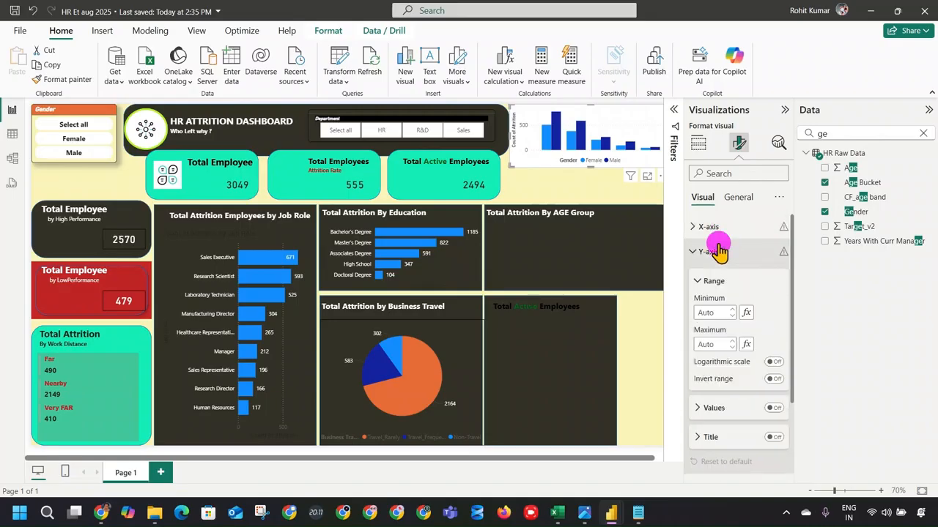
left_click(774, 409)
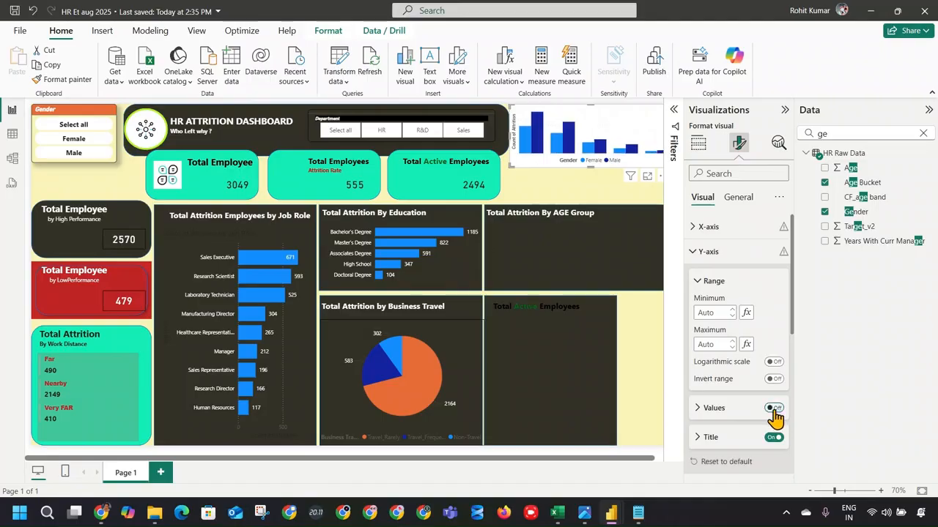
left_click(722, 252)
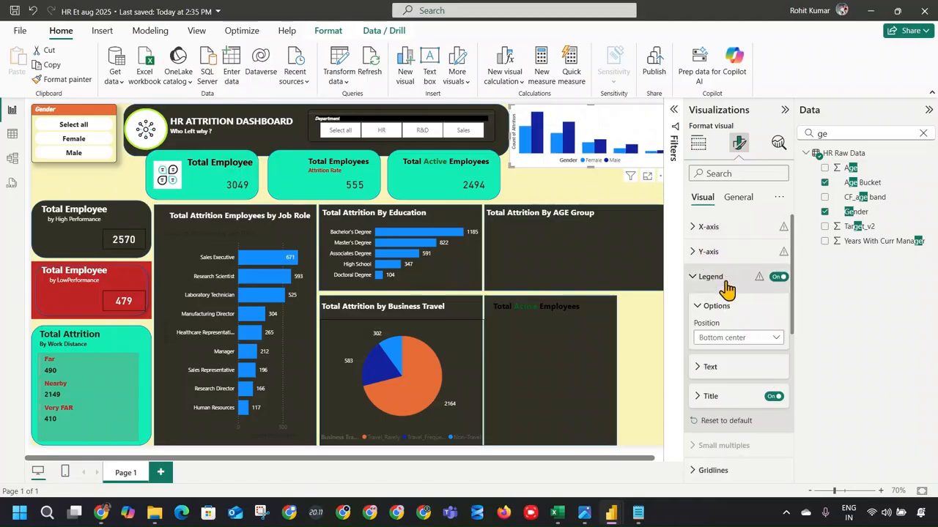
Turn on the age bucket column chart's data labels and turn off its background.
scroll(733, 330, "down", 3)
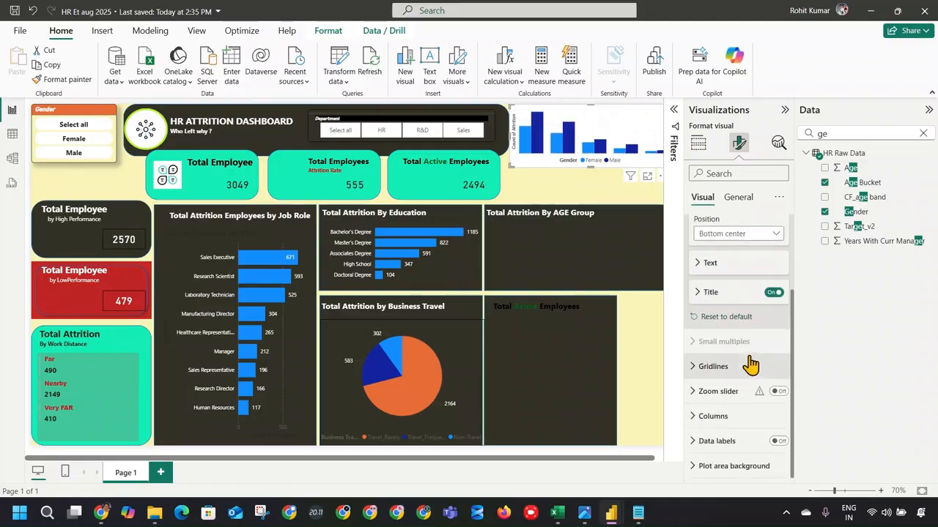
left_click(778, 442)
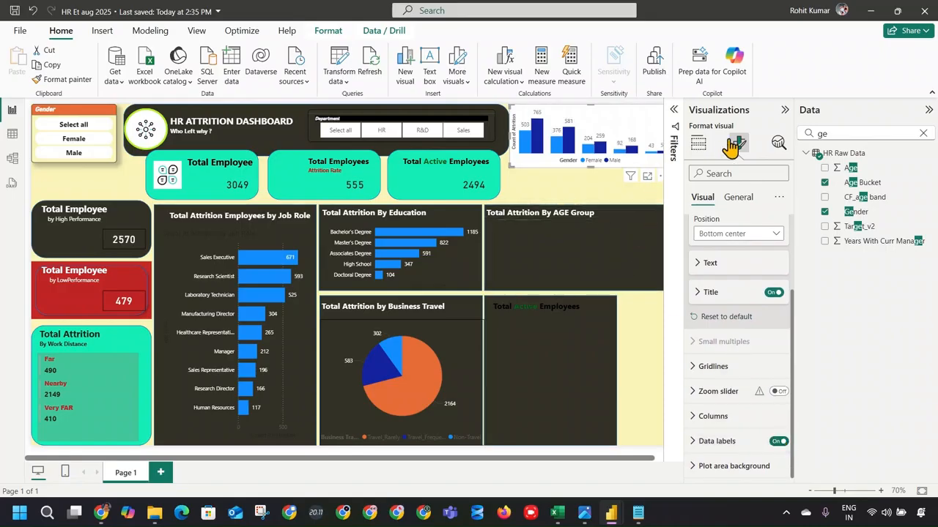
left_click(736, 197)
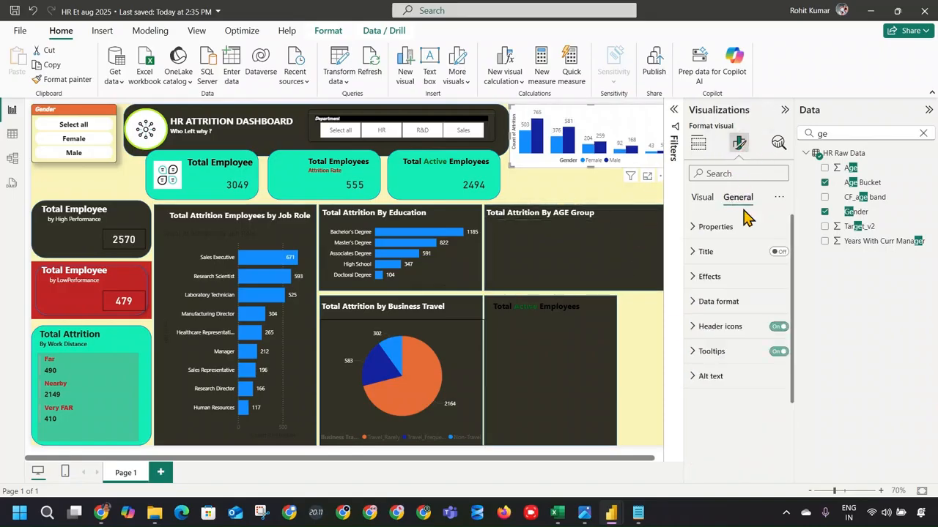
left_click(730, 282)
left_click(773, 306)
left_click(773, 306)
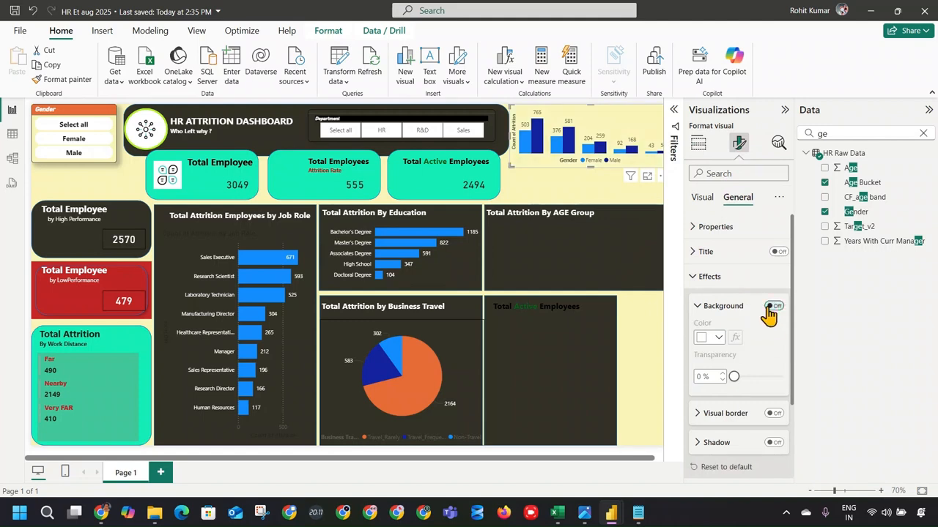
Move the column chart into the panel under the "Total Attrition By AGE Group" heading and resize it to fill the space.
left_click(621, 136)
left_click_drag(621, 136, 596, 252)
left_click_drag(646, 283, 662, 289)
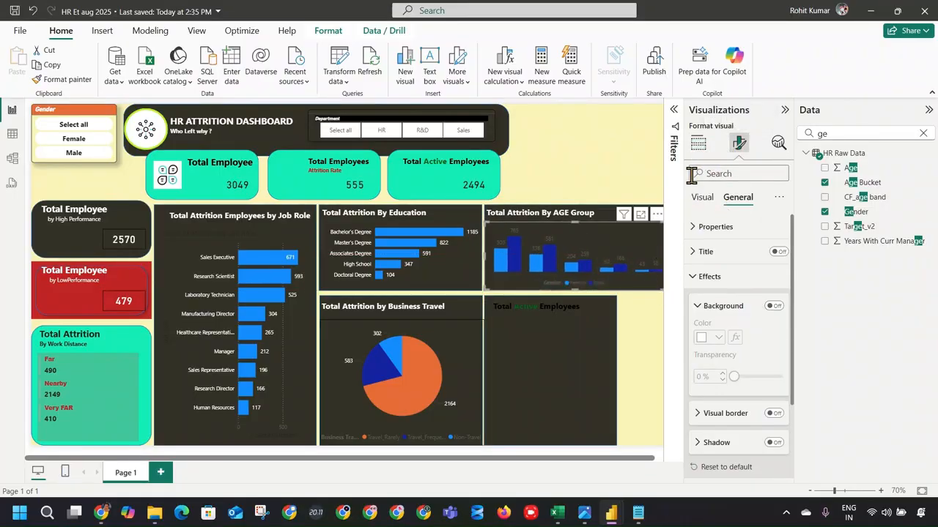
left_click(709, 228)
left_click(704, 199)
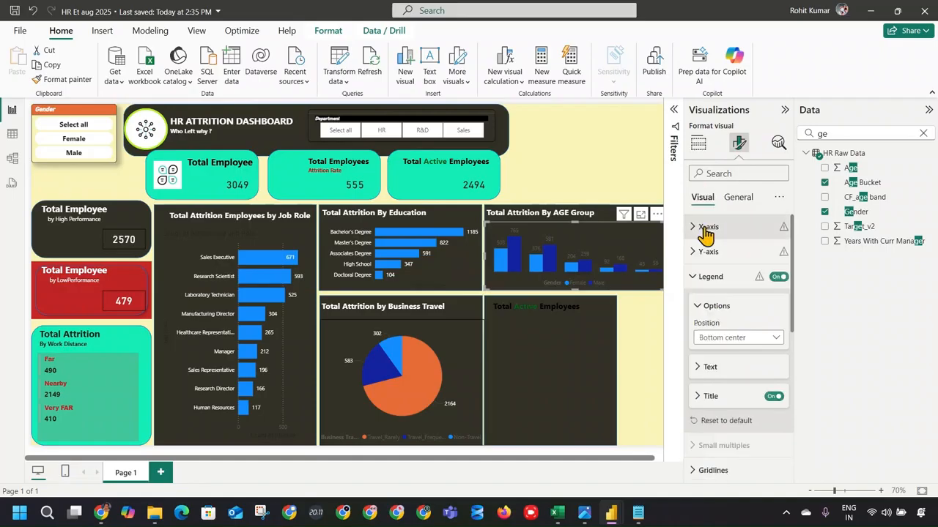
left_click(699, 231)
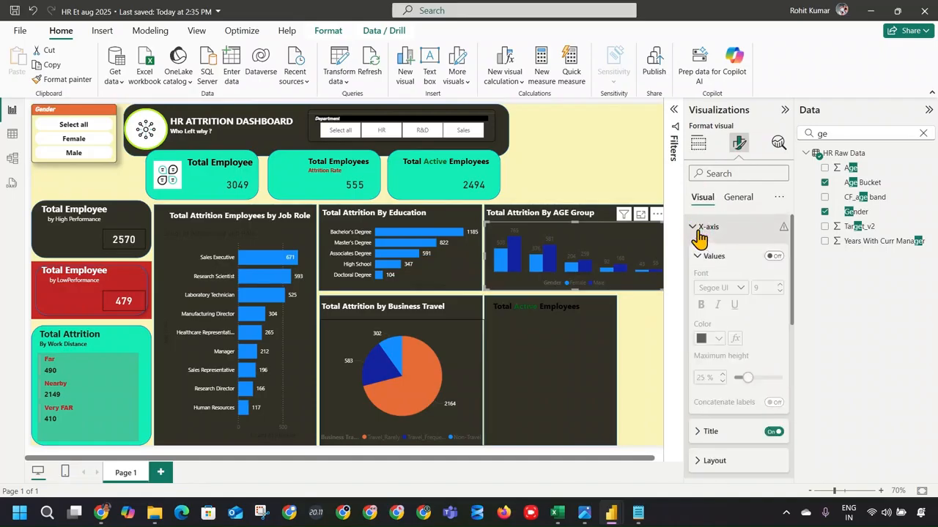
left_click(699, 230)
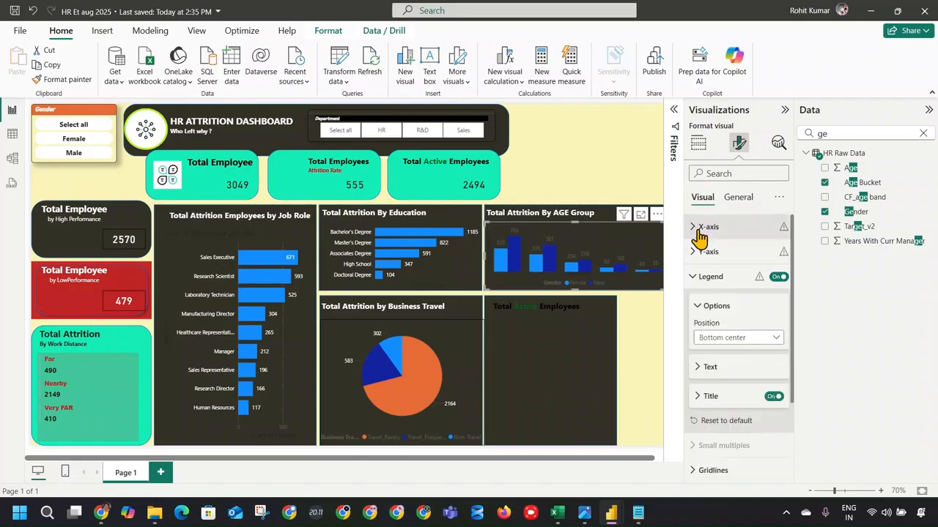
left_click(697, 276)
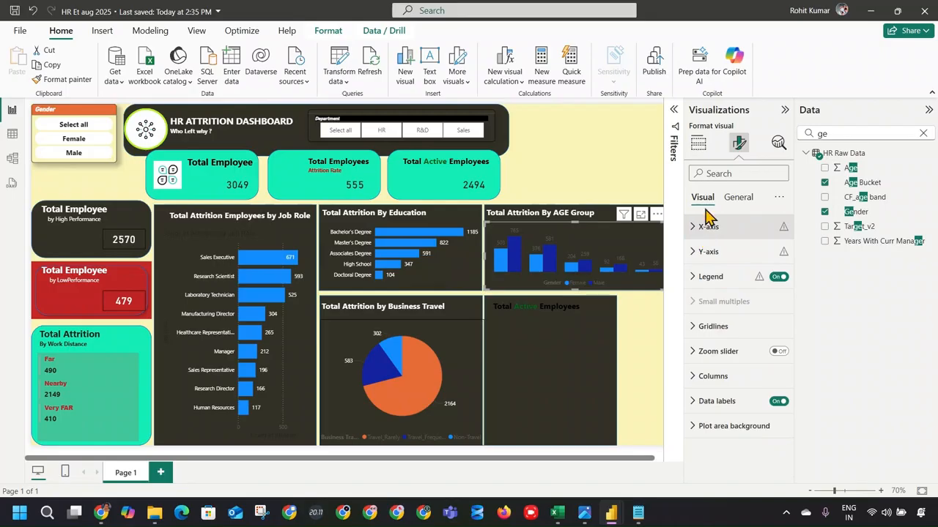
left_click(699, 142)
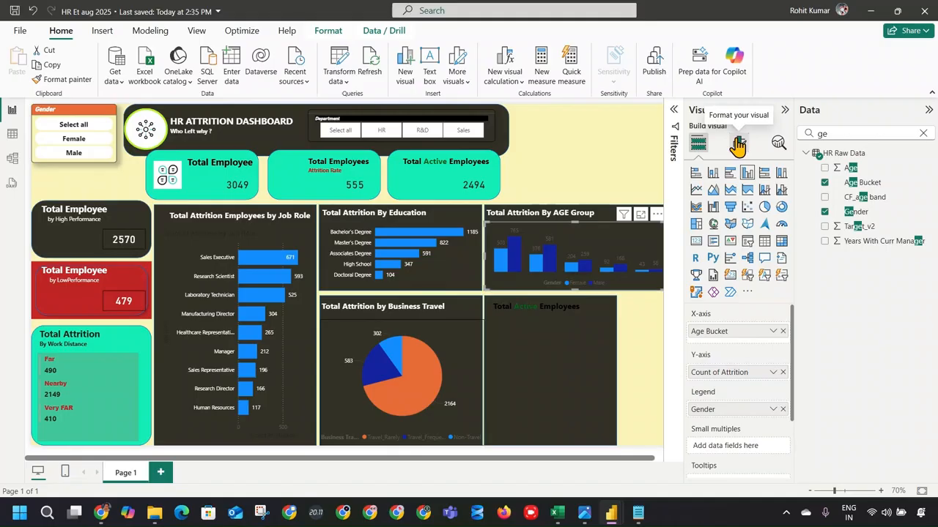
left_click(738, 146)
Try showing the Y-axis values on the age group column chart.
left_click(707, 250)
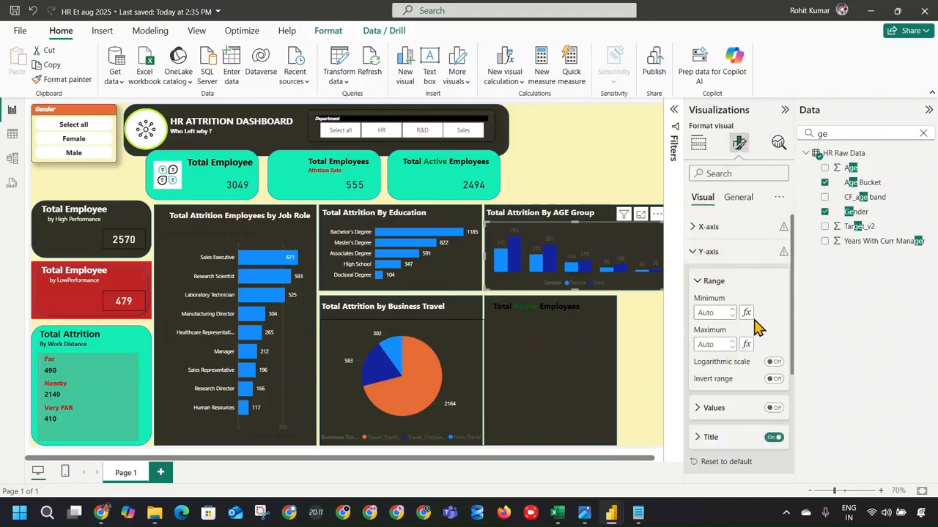
scroll(756, 327, "down", 1)
left_click(702, 347)
left_click(774, 347)
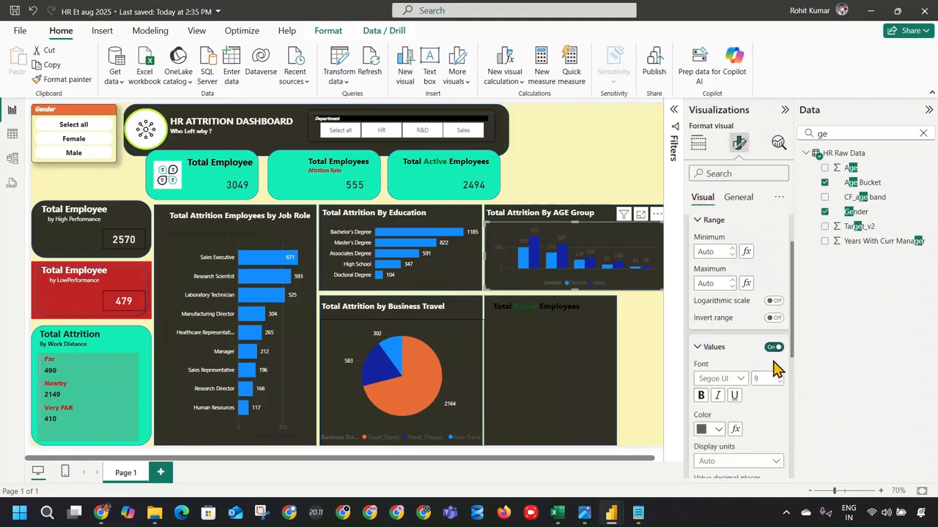
left_click(775, 348)
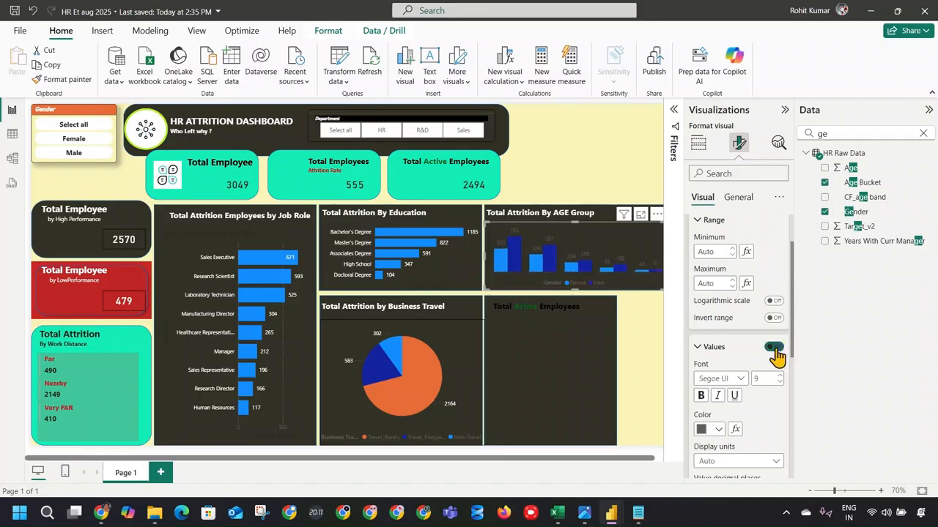
Turn off the X-axis title of the age group column chart.
scroll(761, 359, "down", 3)
scroll(740, 320, "up", 4)
left_click(708, 226)
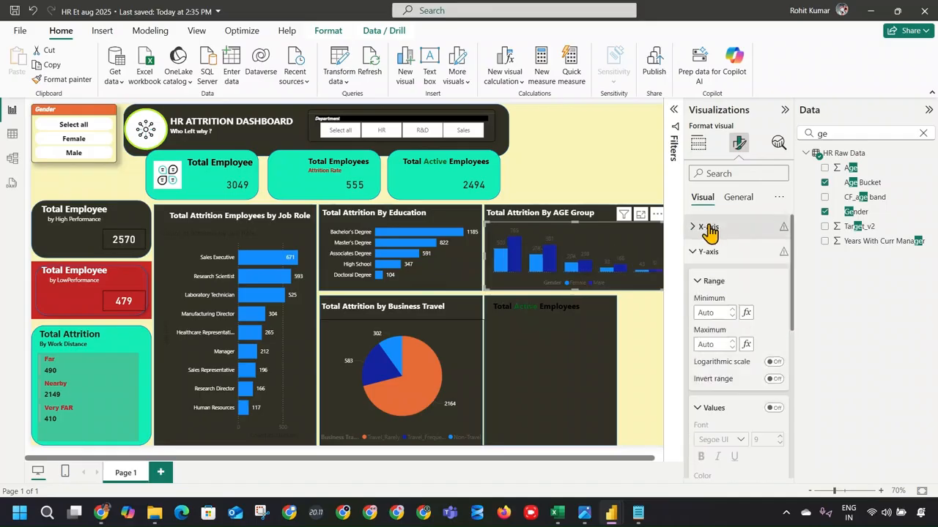
scroll(742, 322, "down", 2)
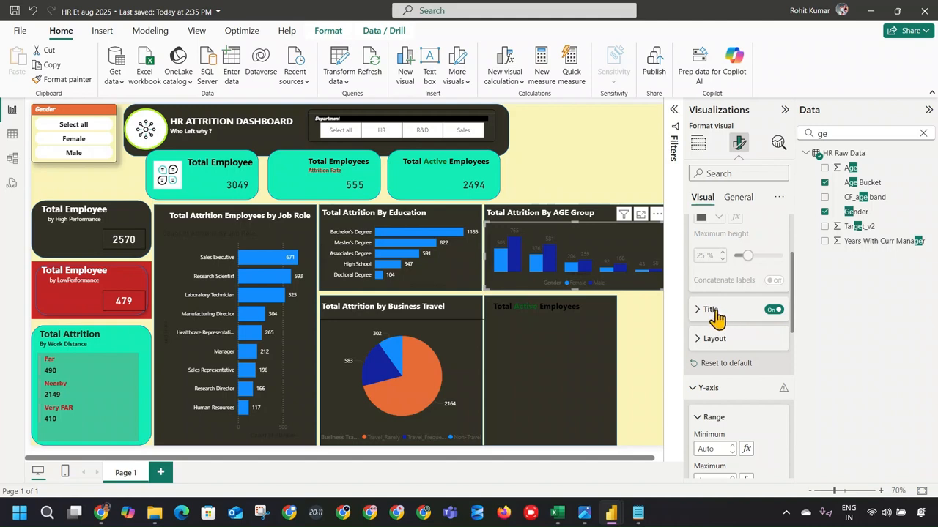
left_click(715, 313)
left_click(711, 309)
left_click(774, 310)
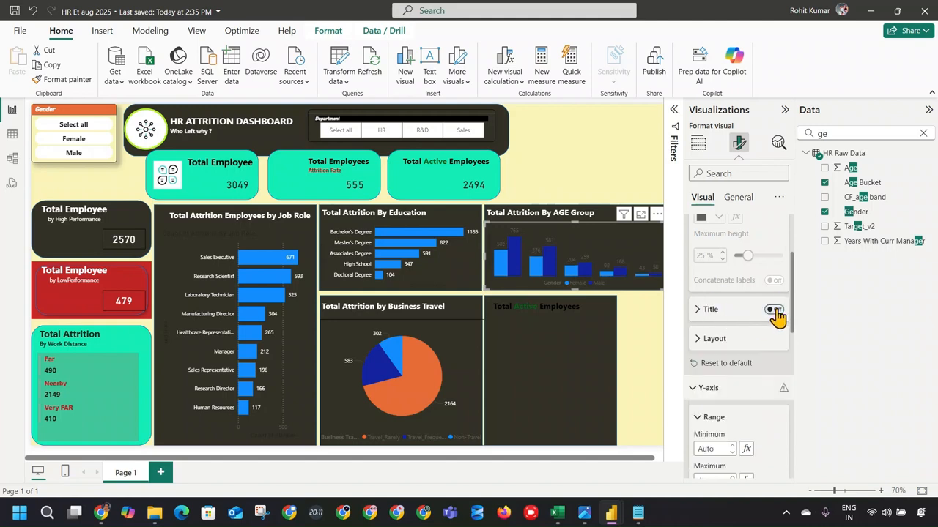
Try showing the X-axis values on the age group column chart.
scroll(725, 330, "down", 4)
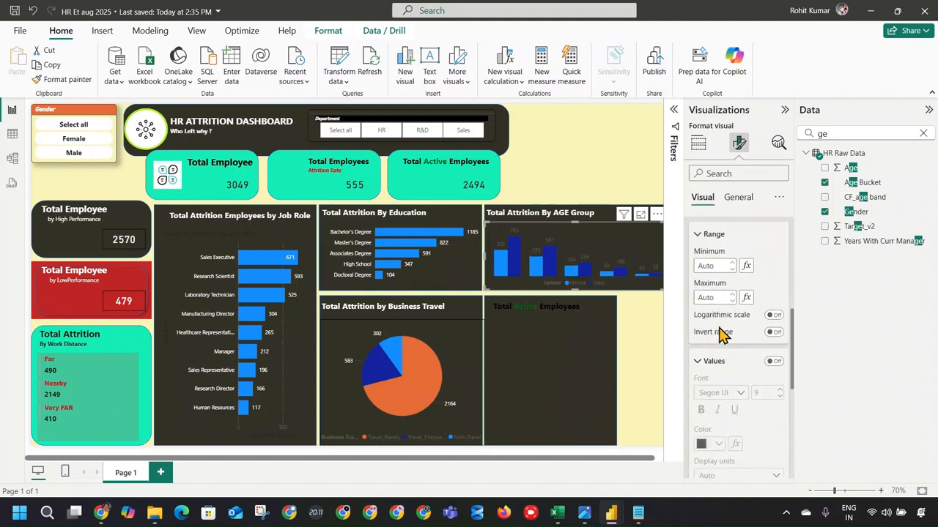
scroll(733, 341, "down", 5)
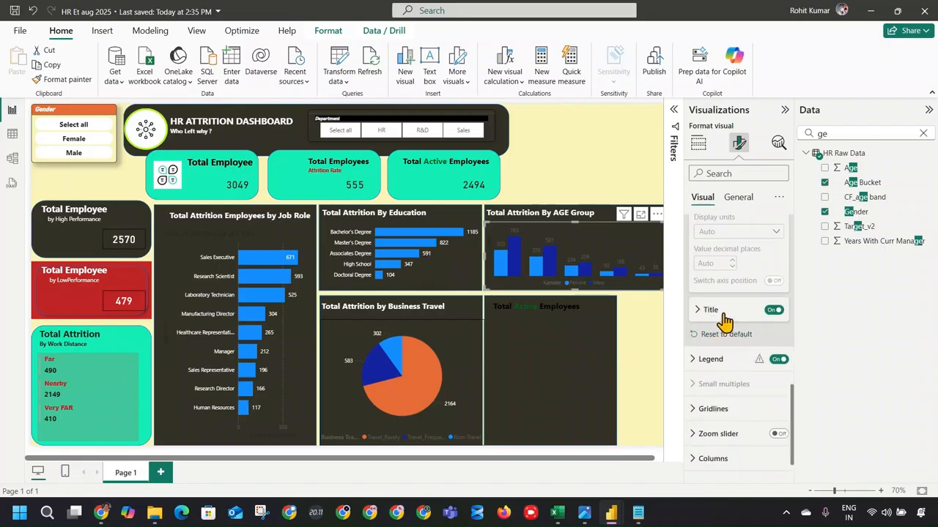
scroll(722, 326, "up", 8)
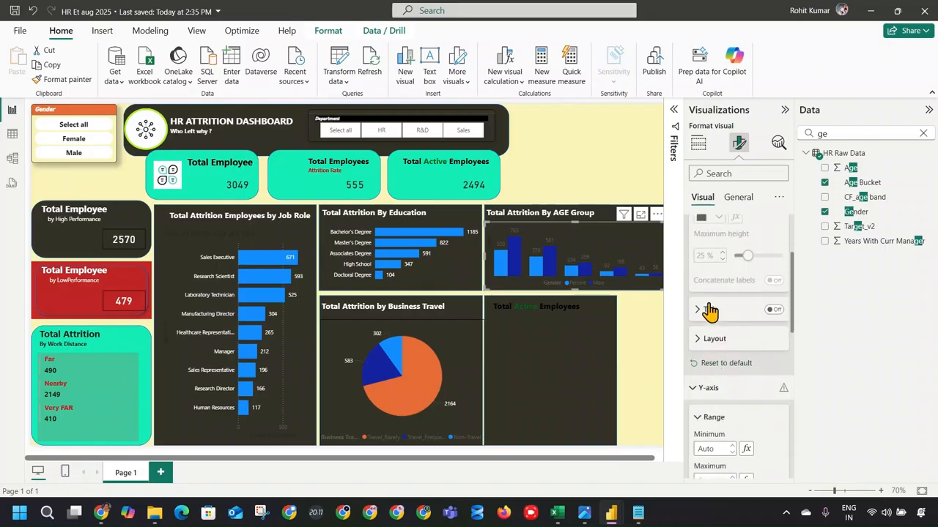
left_click(773, 258)
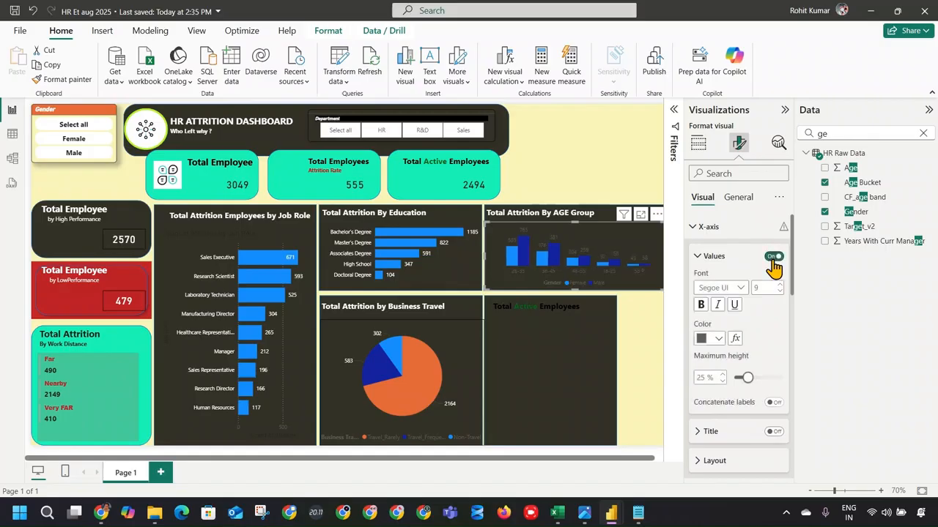
left_click(772, 259)
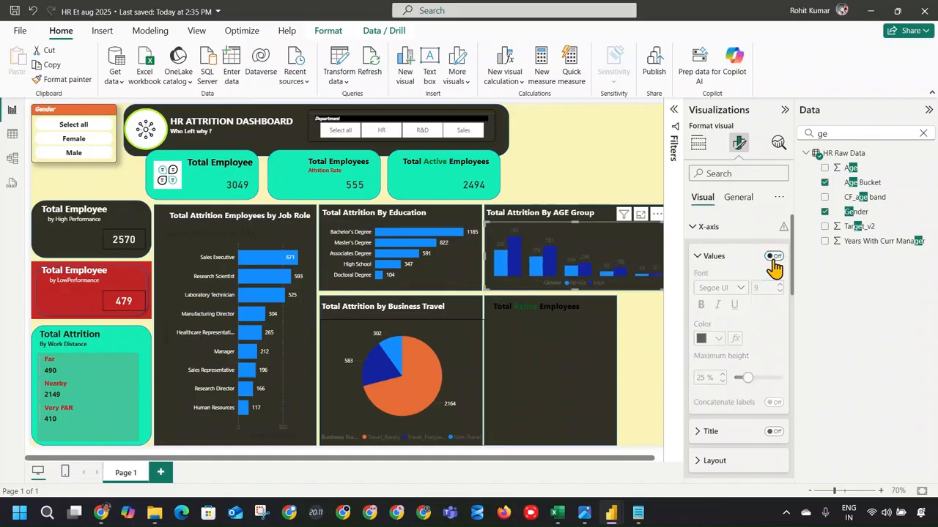
Set the legend text color of the age group column chart to white.
left_click(696, 227)
left_click(696, 251)
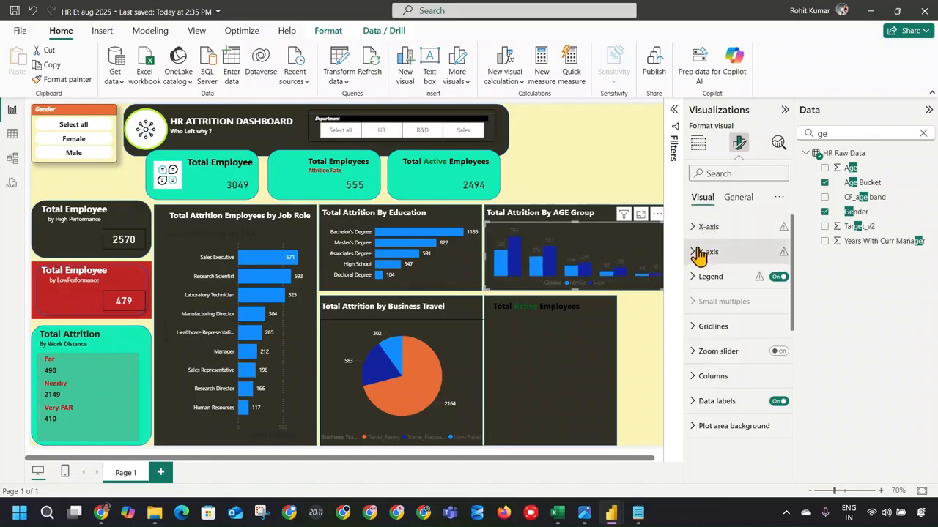
left_click(694, 282)
scroll(732, 331, "down", 3)
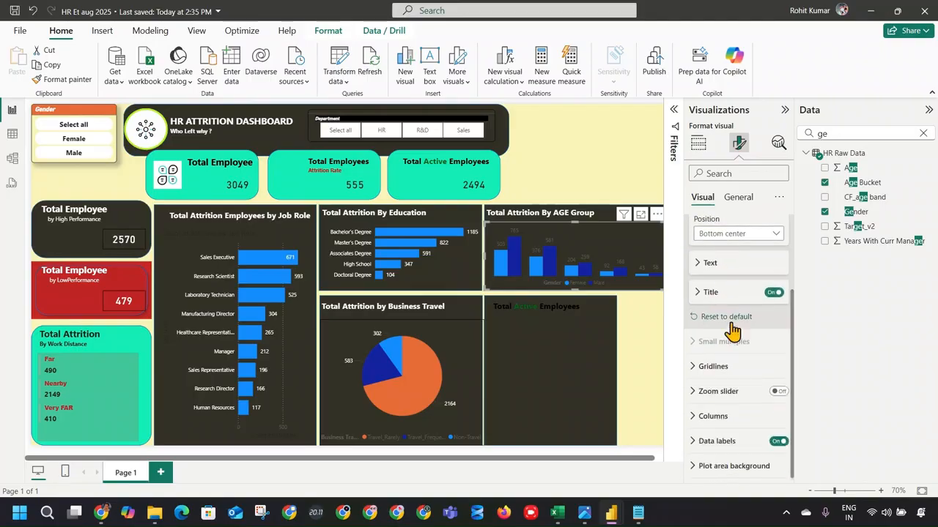
left_click(701, 263)
left_click(717, 345)
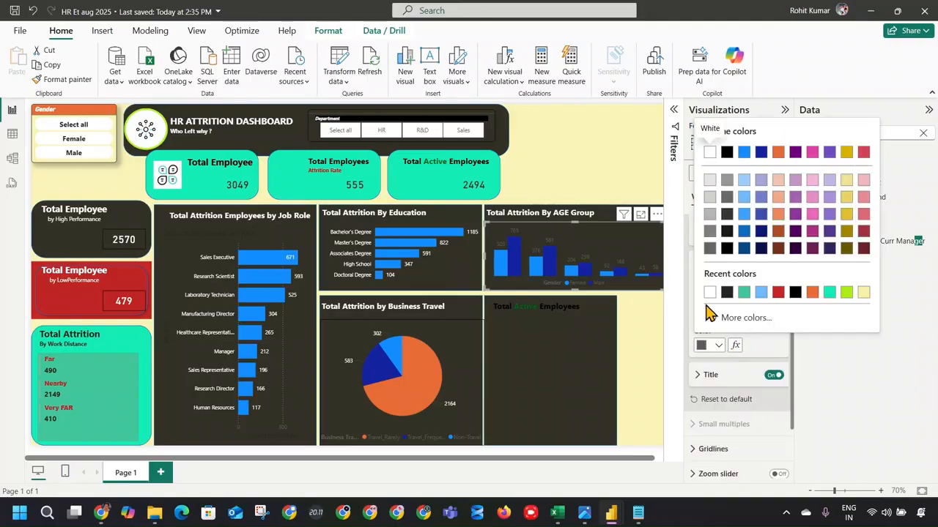
left_click(709, 293)
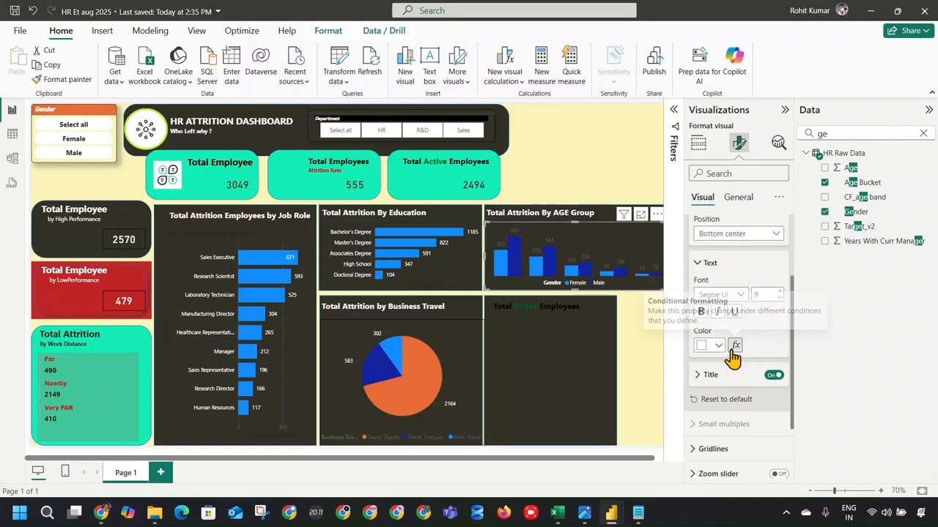
Set the data label value color of the age group column chart to white and deselect the chart.
scroll(730, 342, "down", 2)
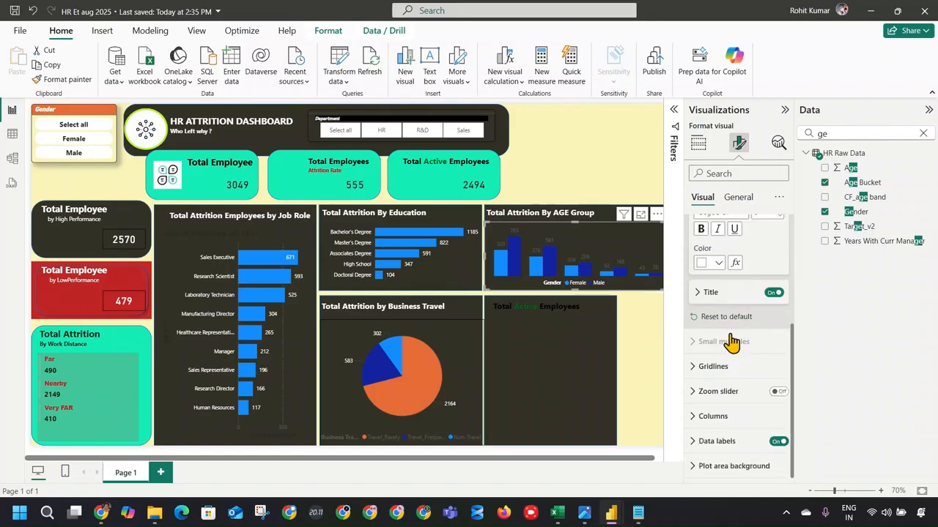
left_click(722, 441)
scroll(732, 401, "down", 2)
scroll(730, 402, "down", 4)
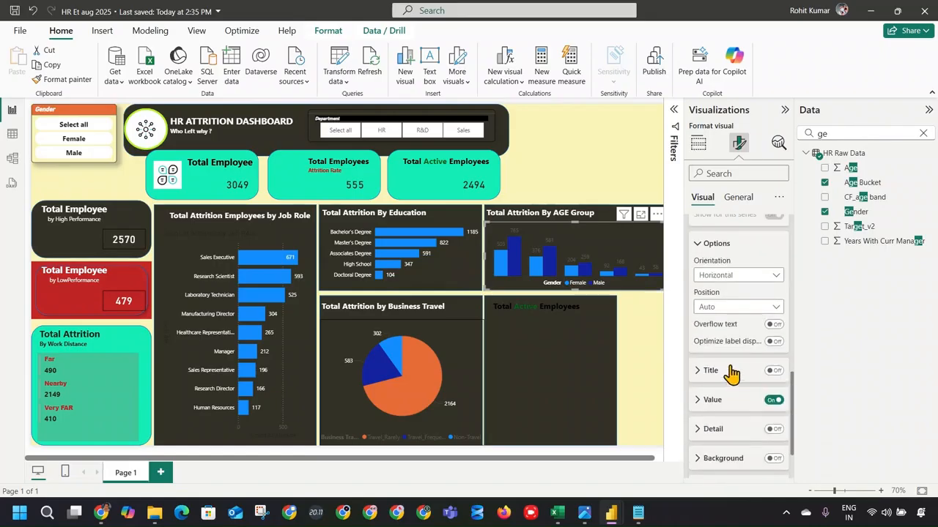
left_click(721, 402)
scroll(725, 401, "down", 3)
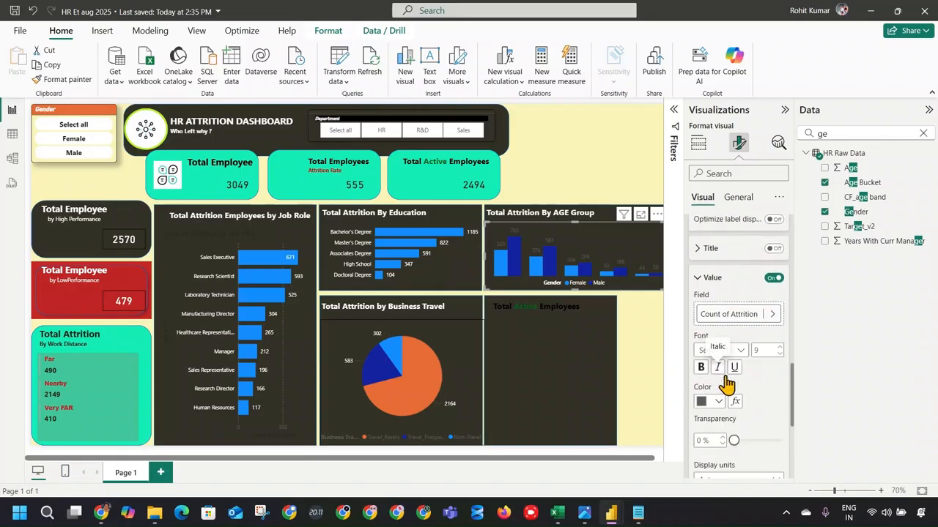
left_click(716, 403)
left_click(709, 348)
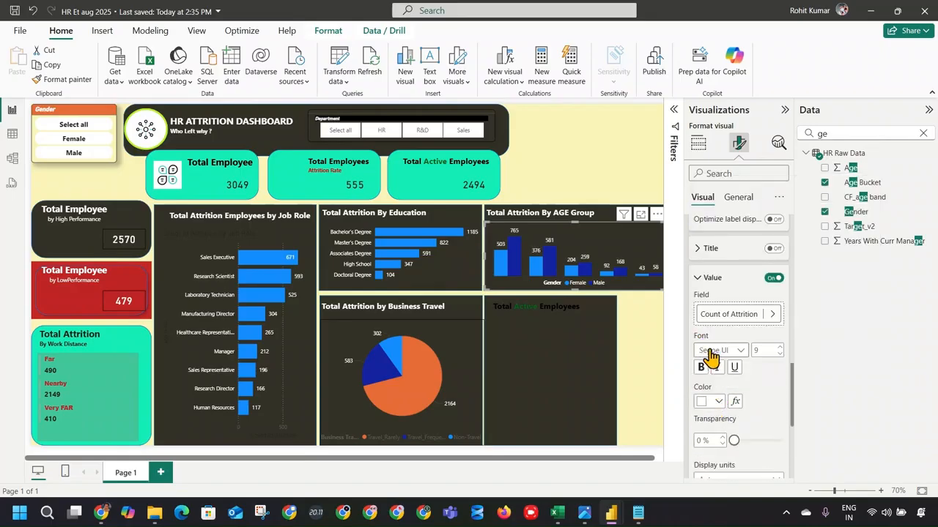
left_click(664, 334)
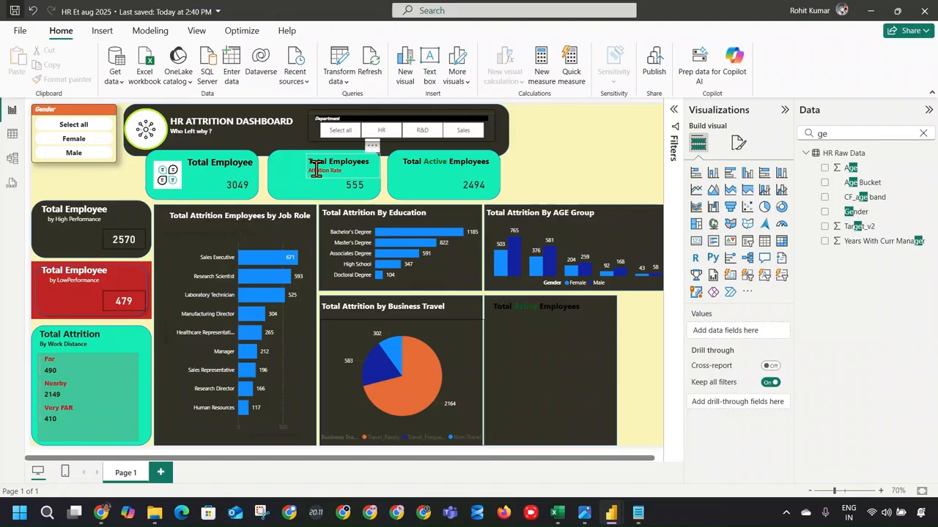
Duplicate the age group column chart and fit the copy into the empty panel beside the business travel chart.
left_click(610, 250)
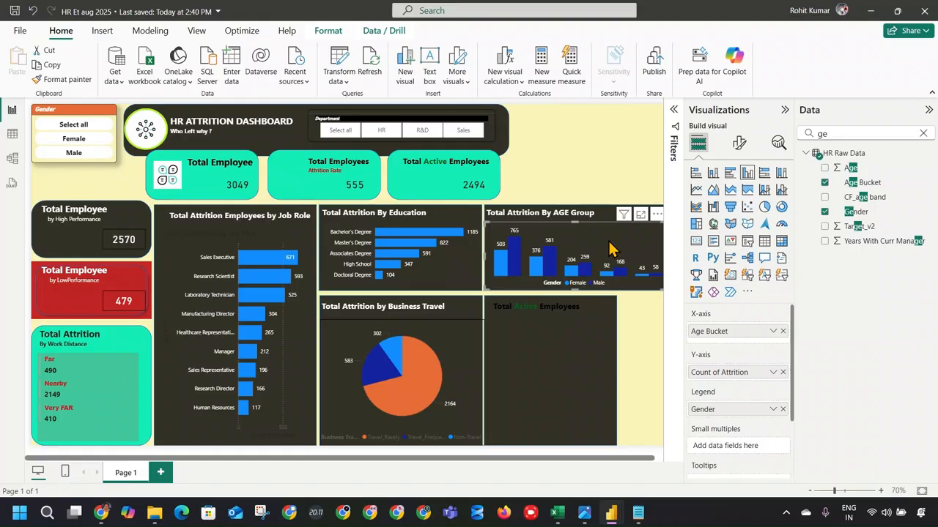
key("ctrl+v")
left_click_drag(591, 241, 589, 345)
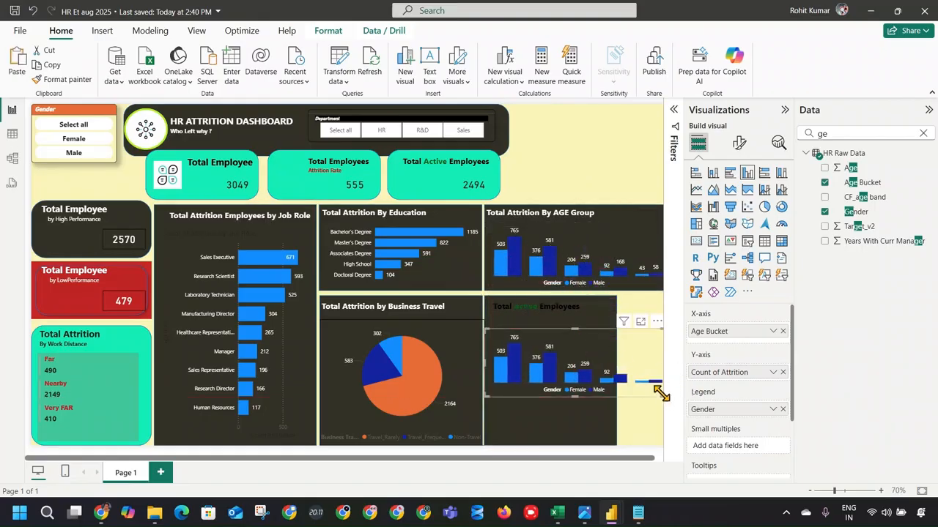
left_click_drag(662, 393, 616, 442)
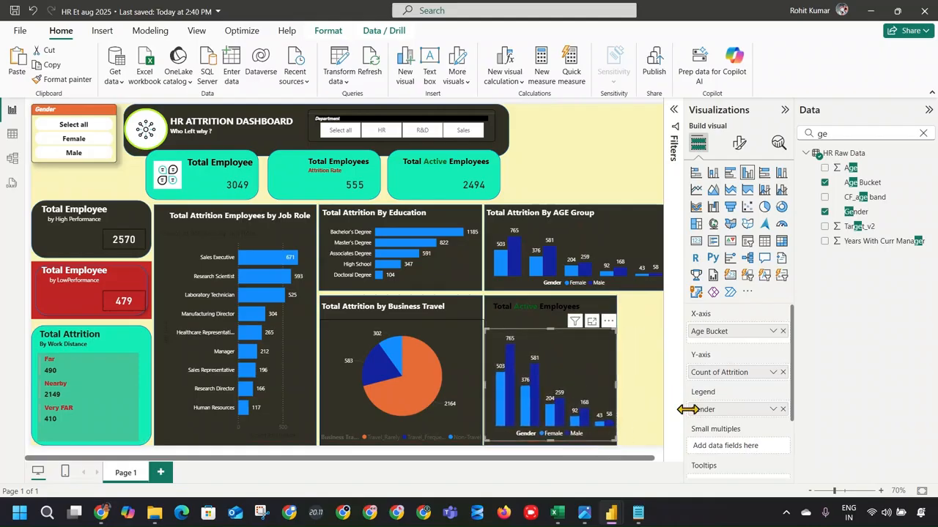
Convert the copied chart to a clustered bar chart and remove Age Bucket from its Y-axis.
left_click(731, 174)
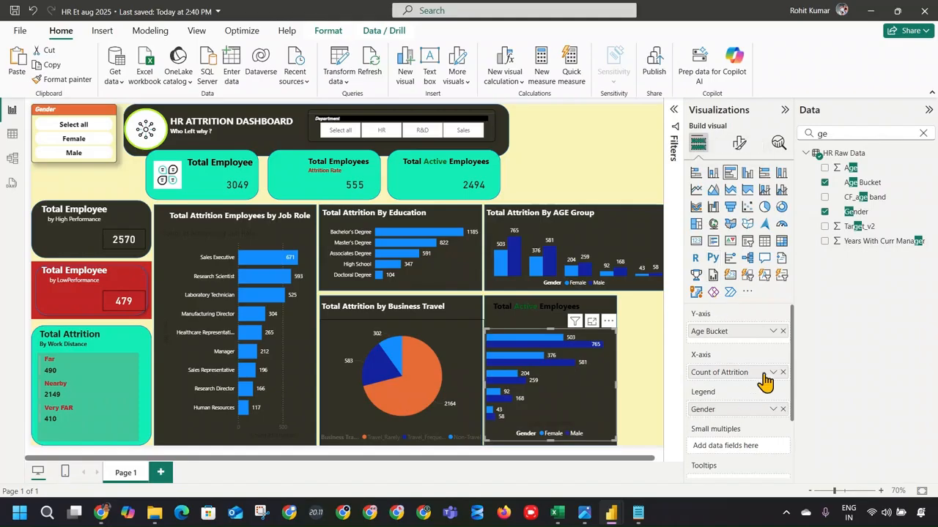
left_click(782, 331)
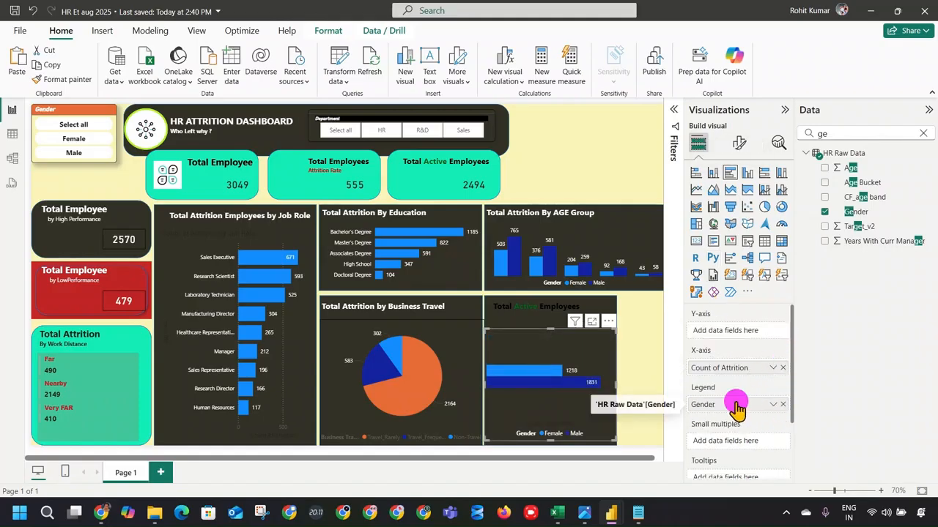
Try Gender on the Y-axis of the copied bar chart and return the field to the legend.
left_click_drag(736, 406, 738, 326)
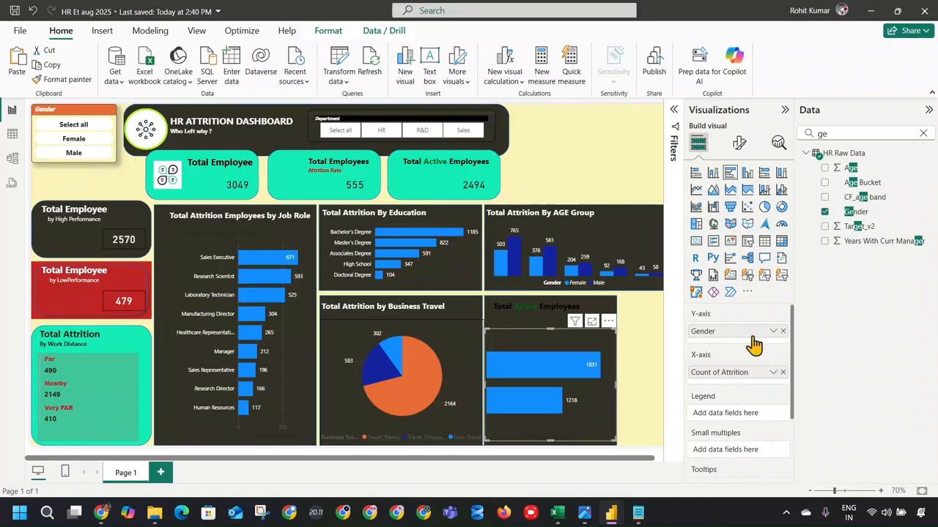
mouse_move(758, 373)
left_mouse_down()
mouse_move(756, 421)
mouse_move(758, 373)
left_mouse_up()
left_click_drag(736, 331, 754, 418)
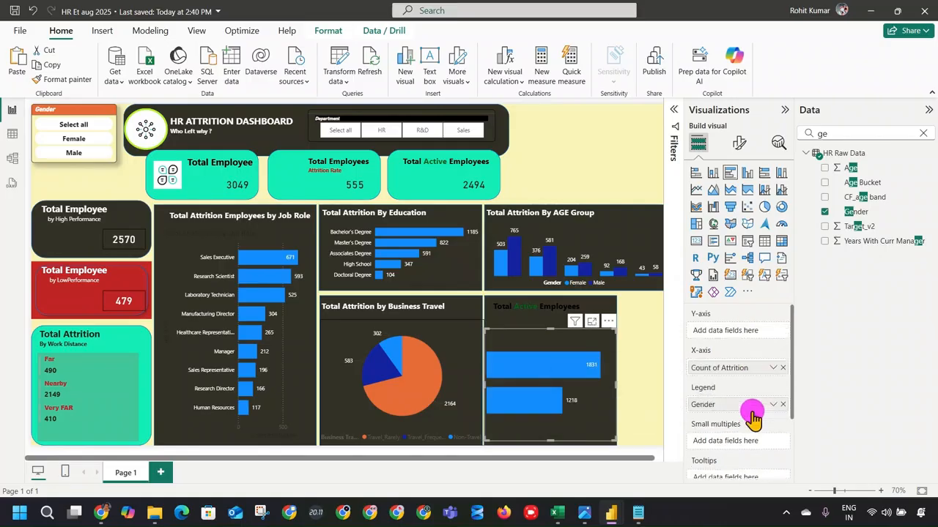
left_click(631, 374)
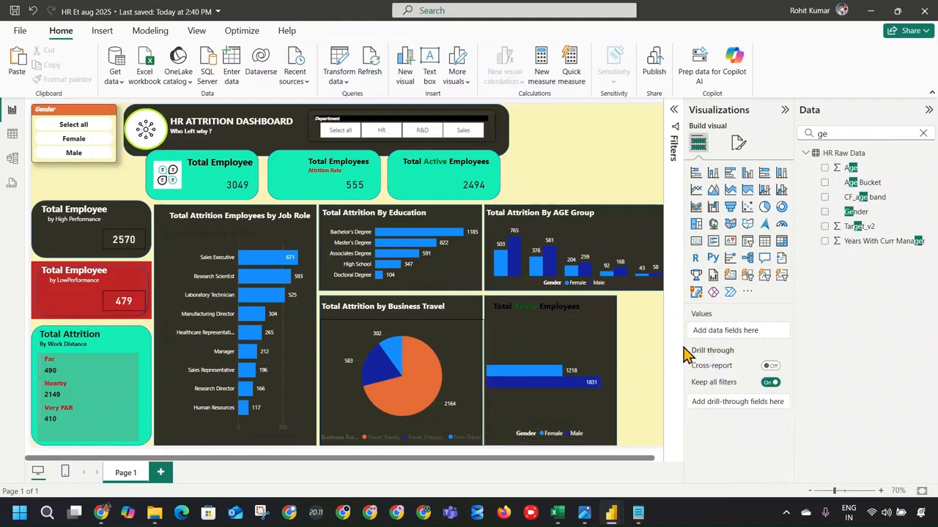
Try making the bars of the gender bar chart partly transparent.
left_click(603, 343)
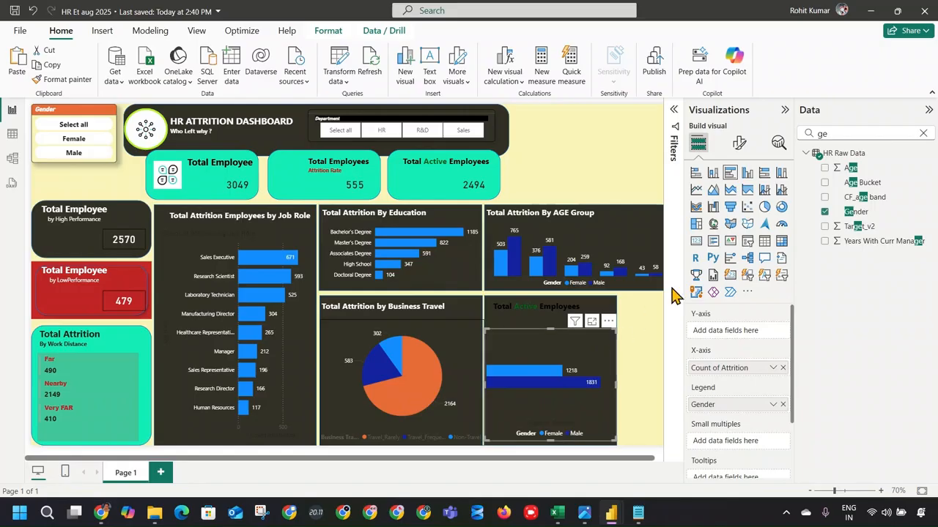
left_click(739, 143)
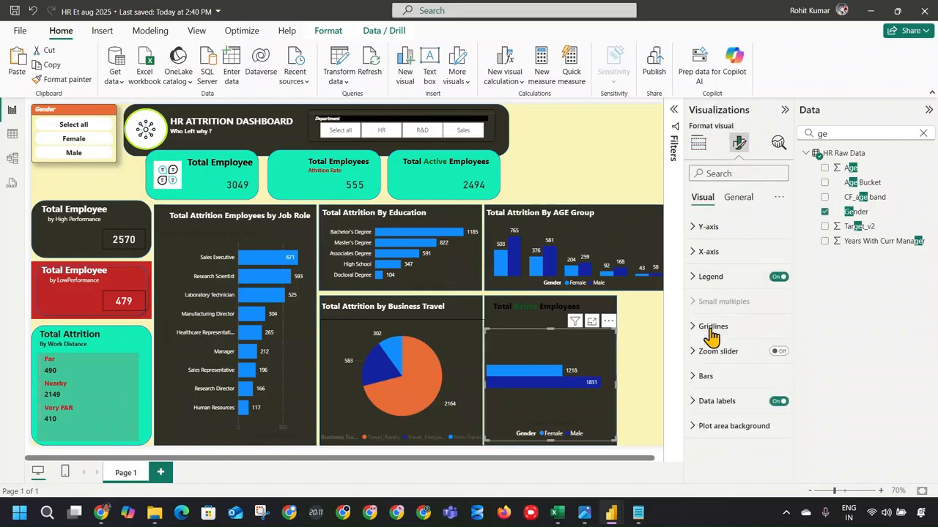
left_click(705, 376)
scroll(733, 352, "down", 3)
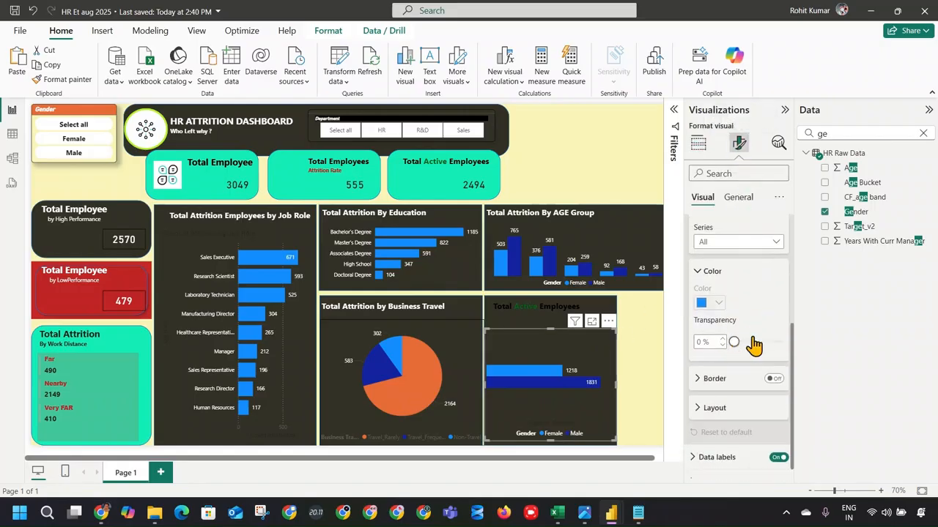
mouse_move(734, 327)
left_mouse_down()
mouse_move(760, 331)
mouse_move(741, 334)
left_mouse_up()
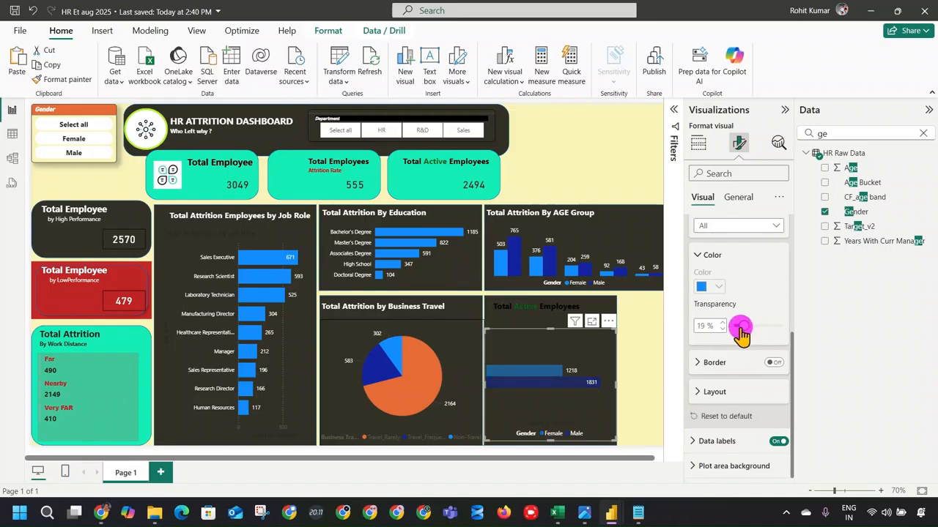
Set the gender bar chart's spacing to 0% between categories and 16% between series, leaving overlap off.
left_click(715, 392)
scroll(766, 411, "down", 1)
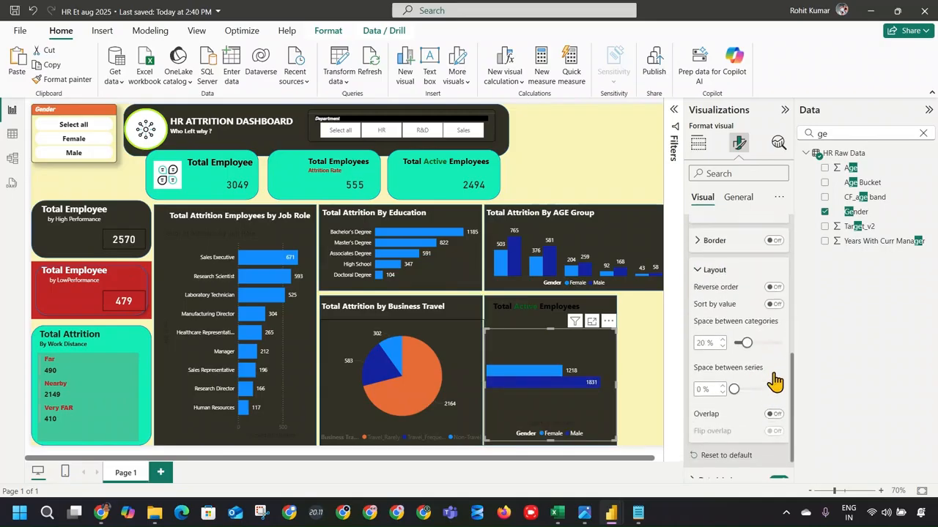
left_click_drag(762, 342, 738, 351)
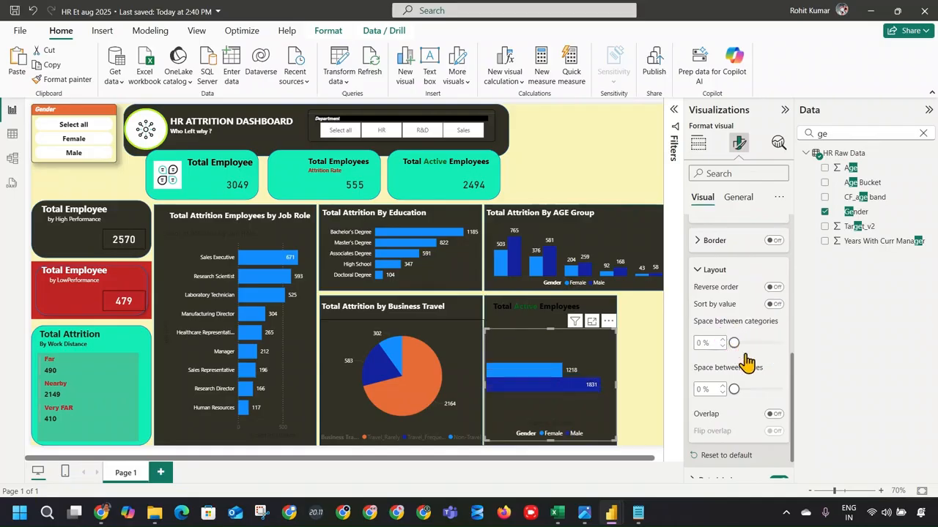
mouse_move(734, 390)
left_mouse_down()
mouse_move(761, 392)
mouse_move(743, 389)
left_mouse_up()
left_click(775, 415)
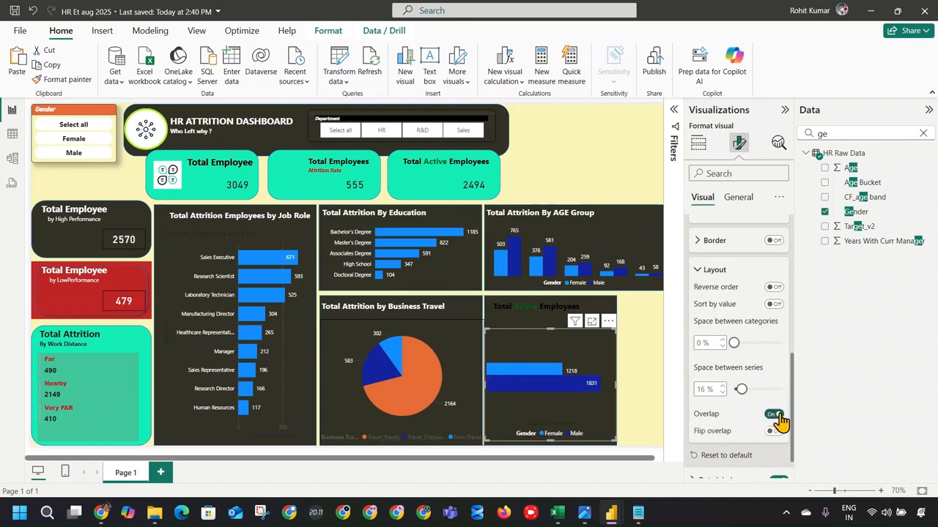
left_click(774, 415)
scroll(753, 377, "down", 1)
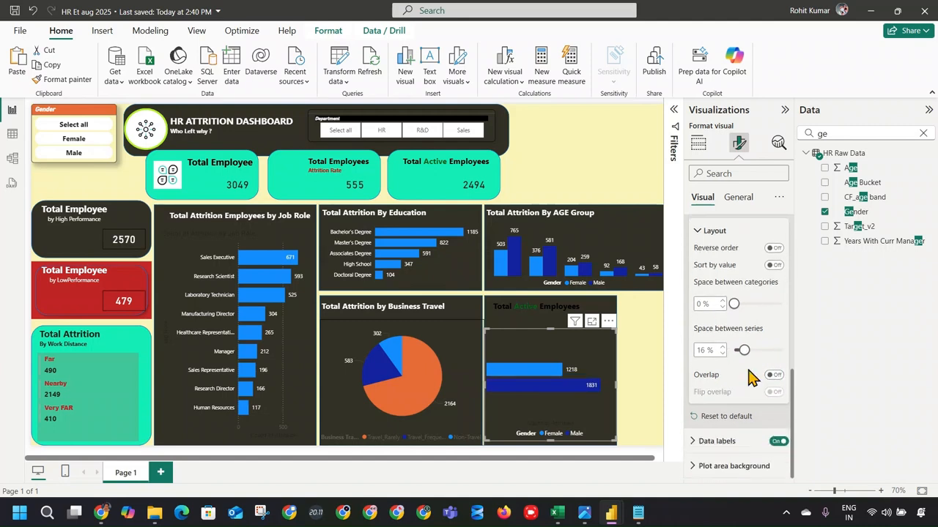
scroll(731, 357, "up", 5)
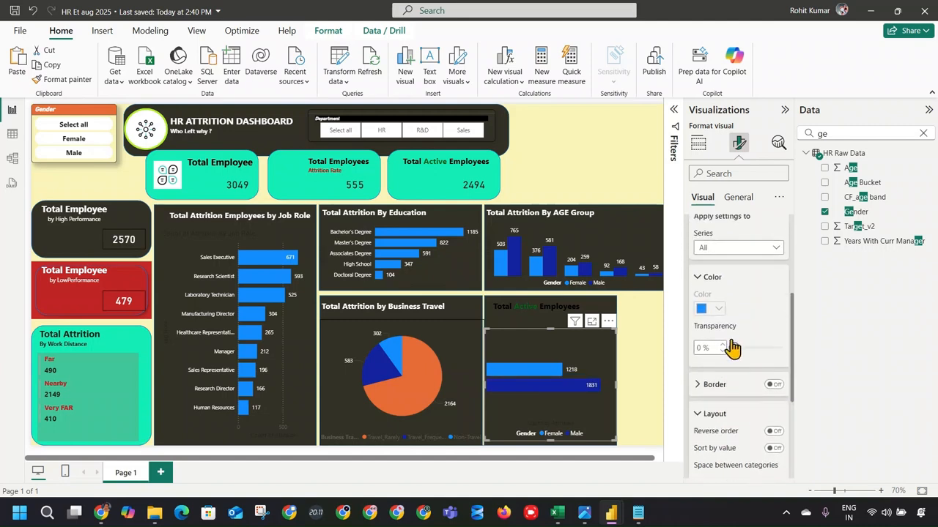
left_click(661, 355)
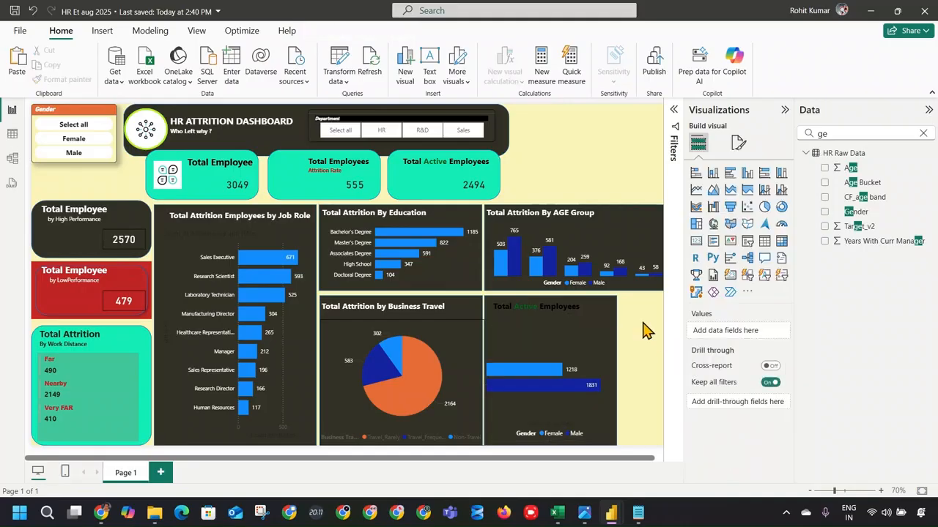
Replace the heading above the gender bar chart with "Total Attrition By Gender", reusing the age group heading's formatting.
left_click(543, 214)
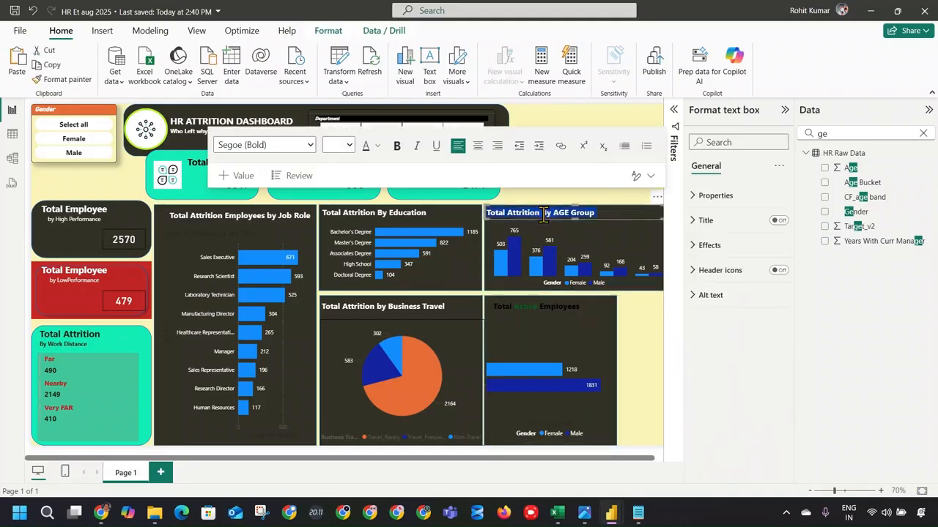
left_click(540, 312)
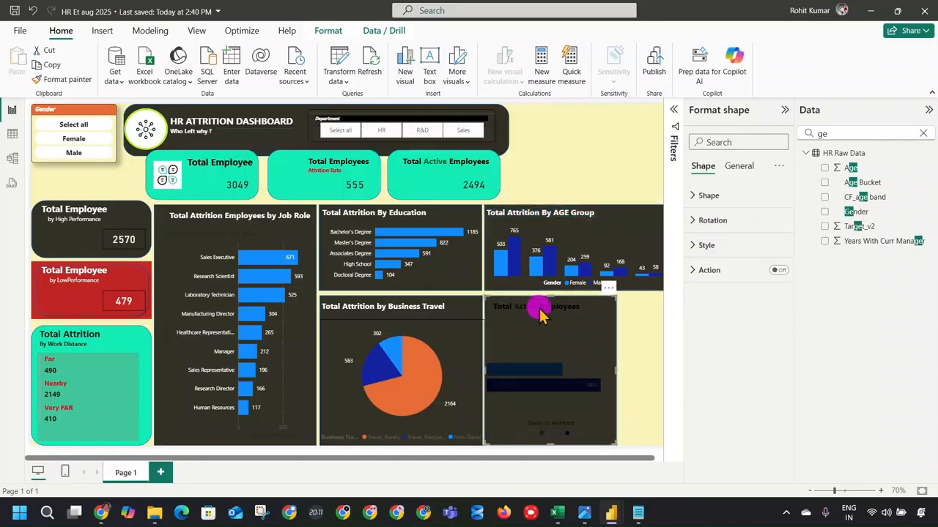
left_click(638, 321)
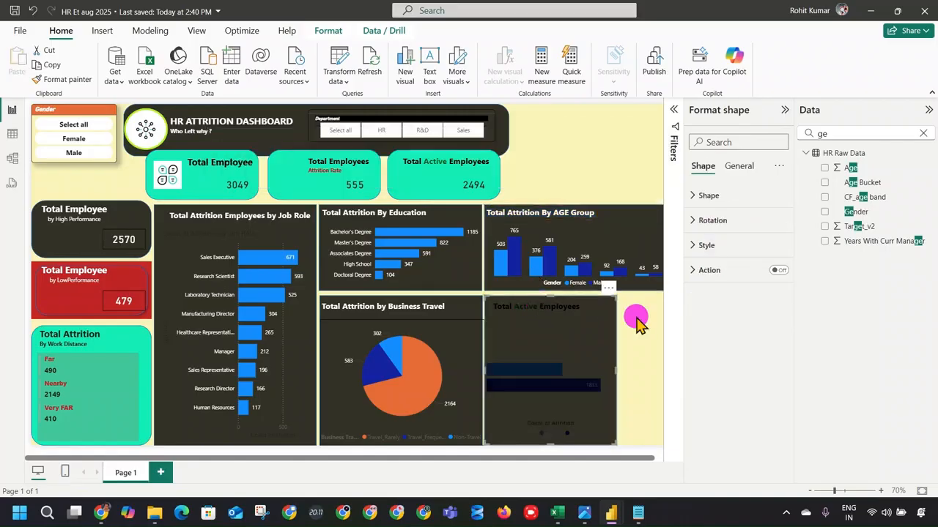
triple_click(556, 303)
type("Total Attrition By AGE Group")
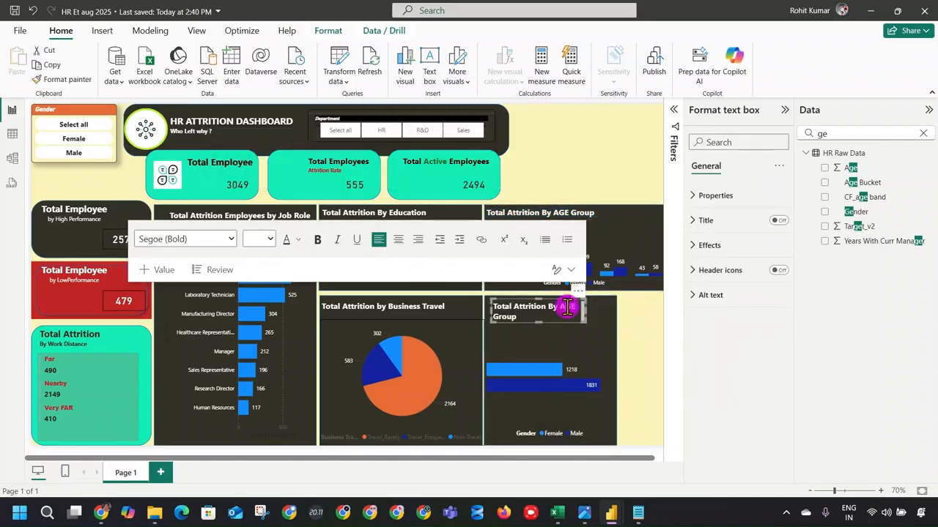
type("Gende")
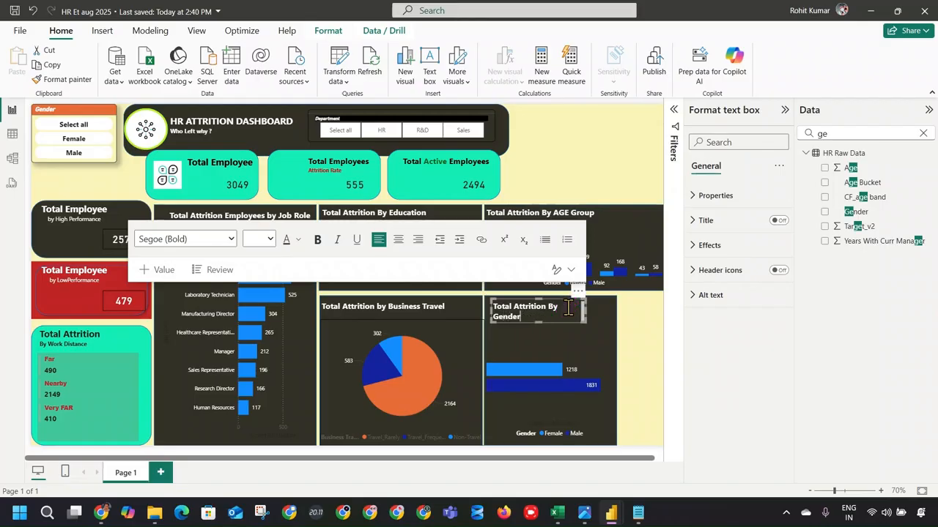
Narrow the gender bar chart and set the font size of its heading to 9.
left_click(608, 352)
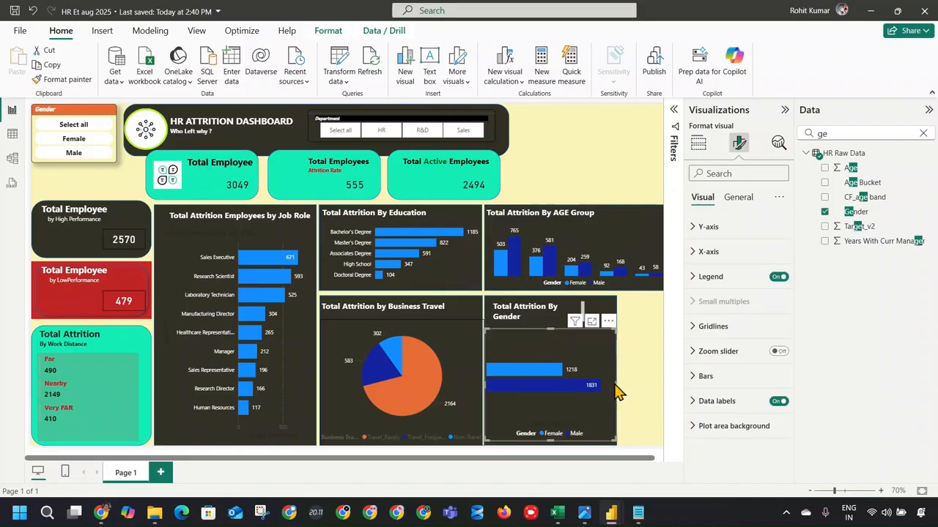
left_click_drag(615, 392, 586, 388)
left_click(569, 310)
left_click_drag(551, 319, 492, 306)
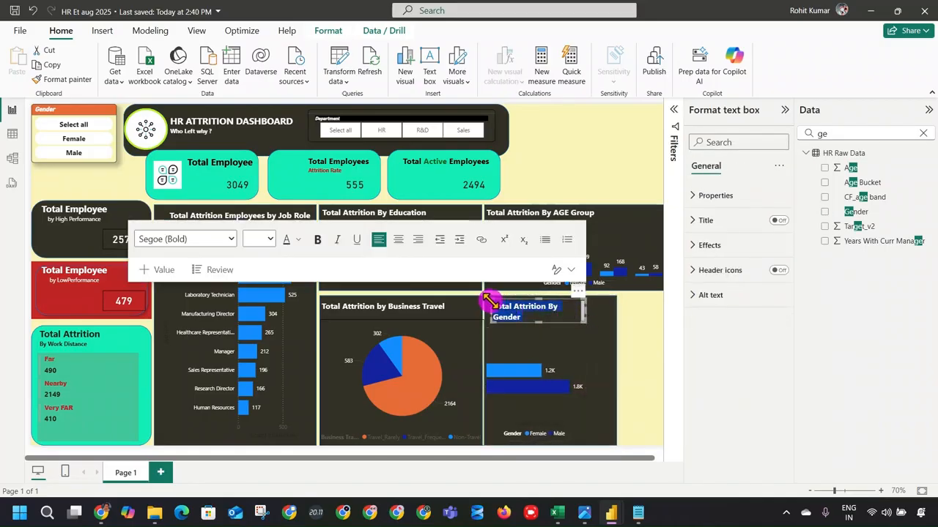
left_click(270, 239)
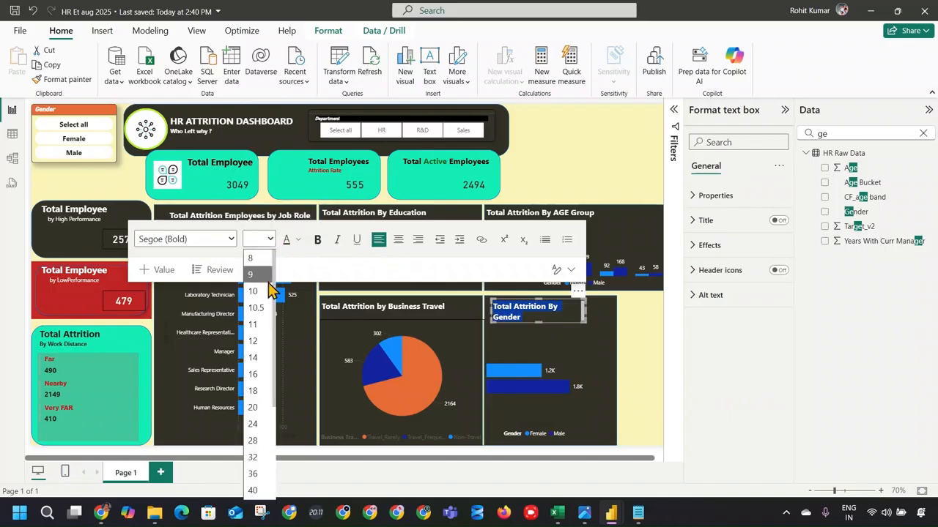
left_click(253, 273)
Narrow the background shape behind the gender bar chart and shrink the chart to fit inside it.
left_click(599, 325)
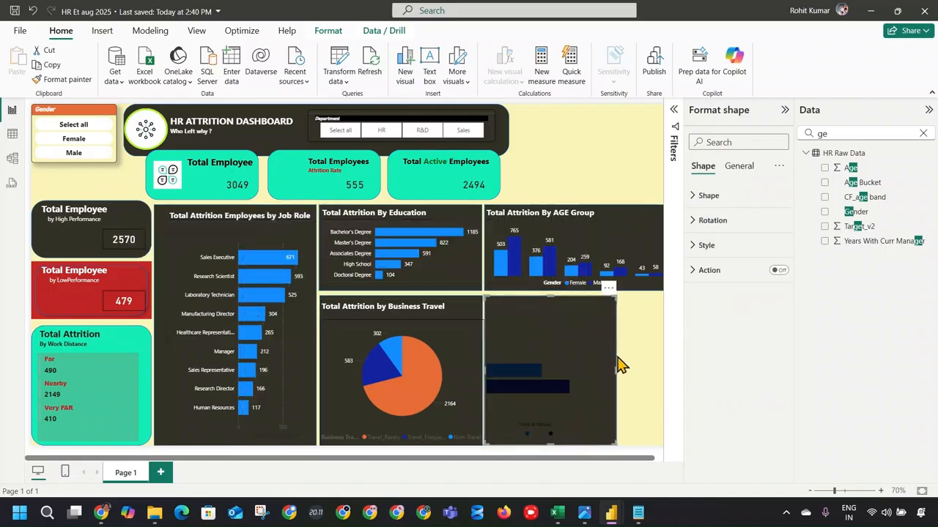
left_click_drag(616, 370, 578, 373)
left_click(614, 380)
left_click(575, 361)
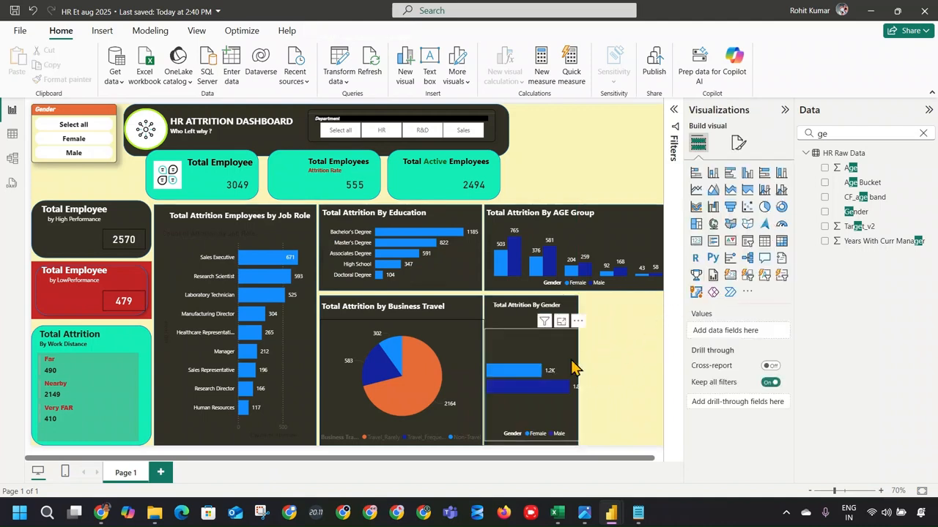
left_click_drag(583, 385, 575, 383)
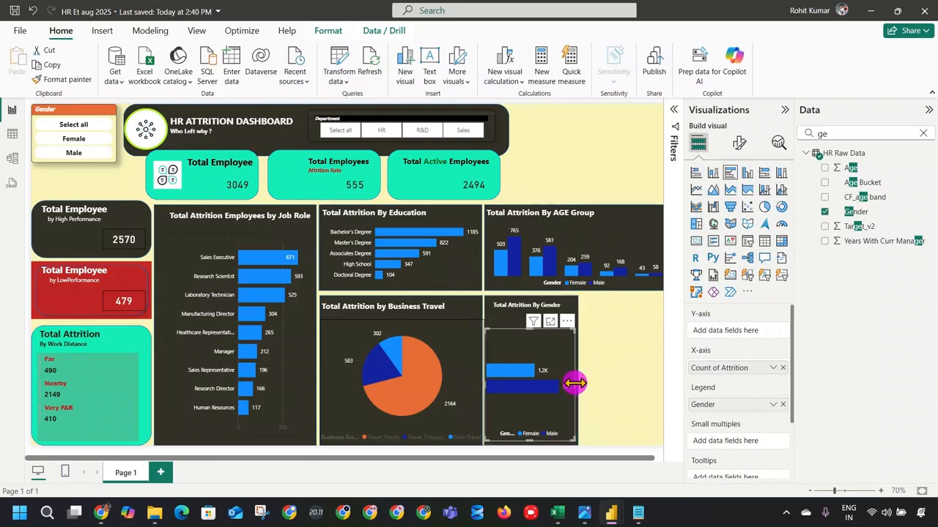
left_click(605, 353)
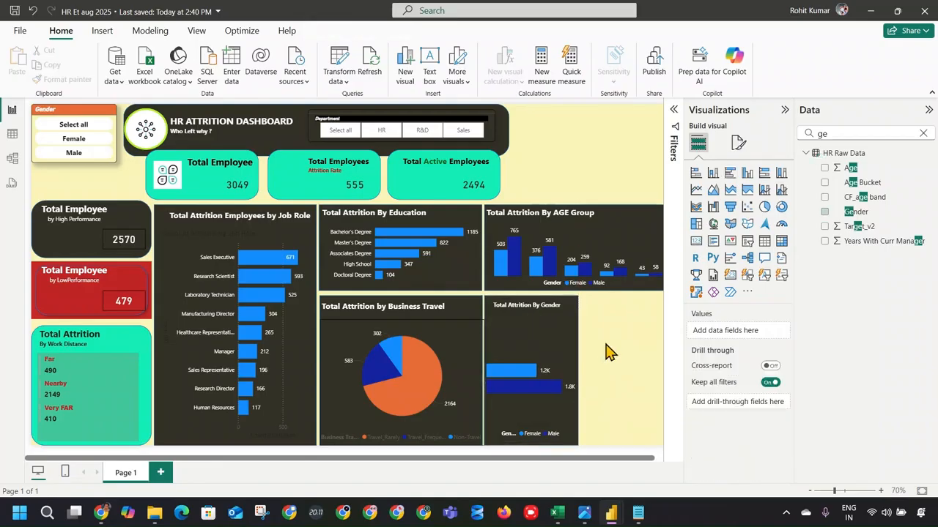
left_click(643, 332)
Shorten the education bar chart slightly and adjust the lower edge of its background shape.
left_click(419, 285)
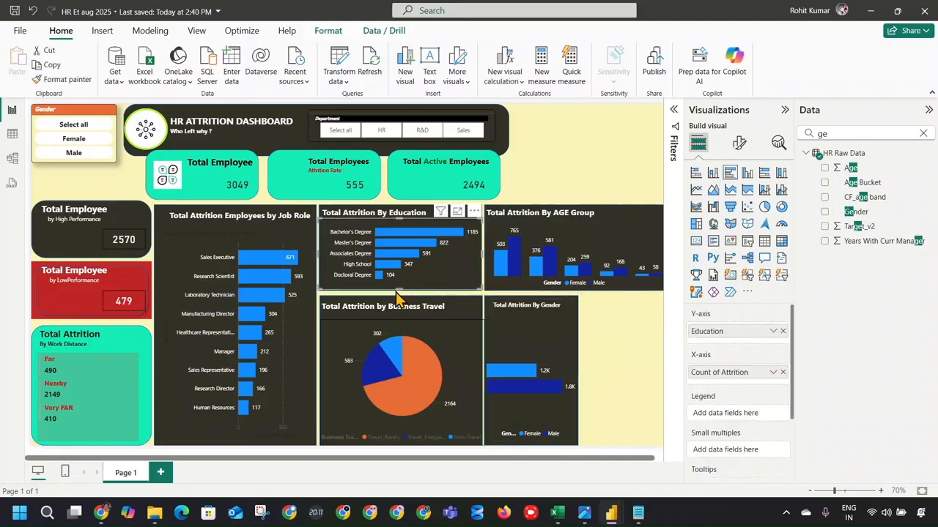
mouse_move(398, 290)
left_mouse_down()
mouse_move(395, 276)
mouse_move(398, 291)
left_mouse_up()
left_click(402, 291)
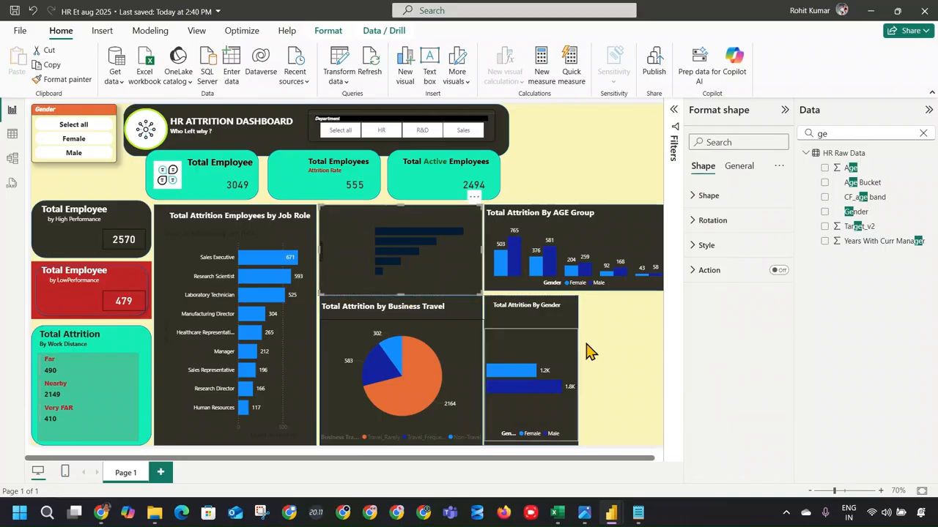
left_click(592, 352)
left_click(435, 290)
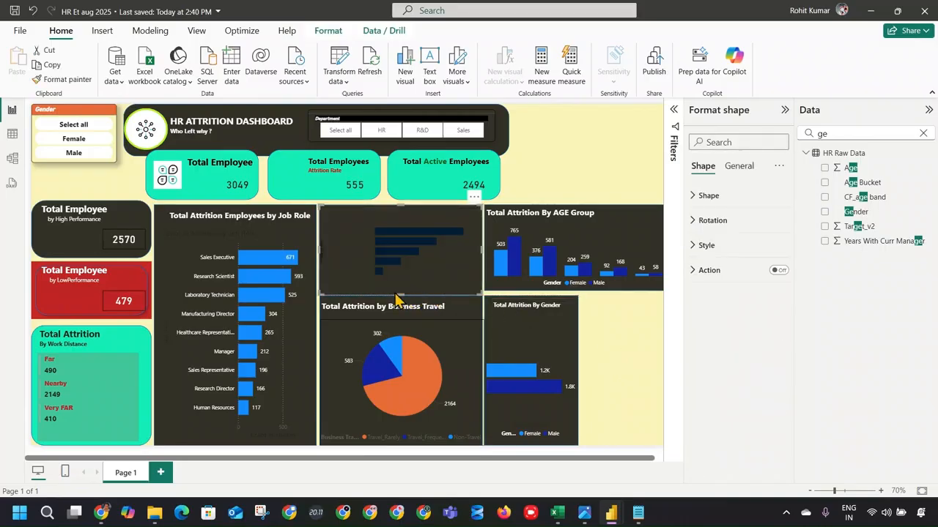
left_click_drag(399, 294, 402, 295)
left_click(626, 355)
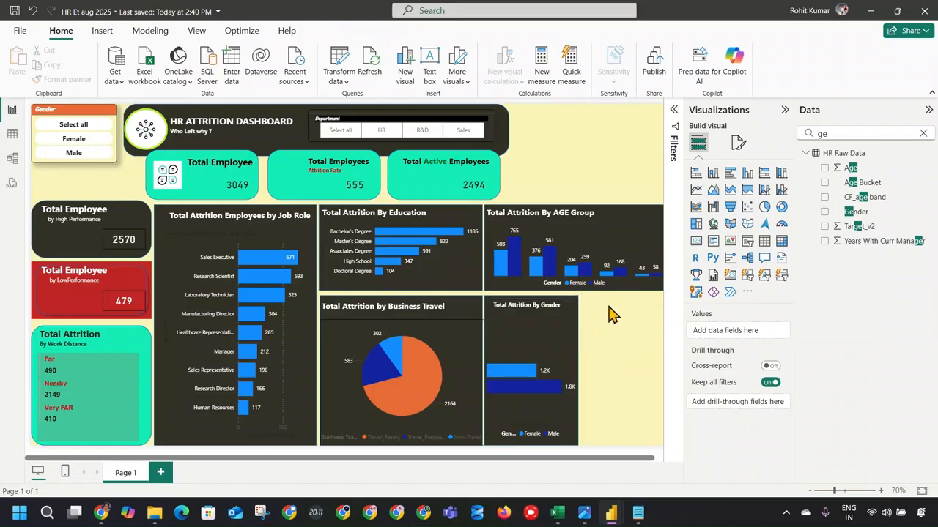
Duplicate the business travel pie chart into the empty area beside the gender chart and convert the copy to a donut chart.
left_click(460, 375)
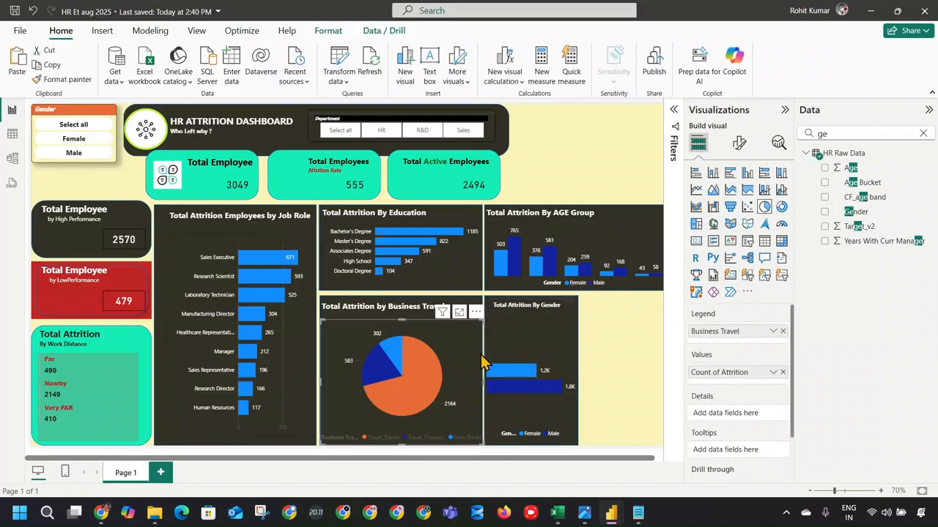
left_click_drag(475, 367, 582, 392)
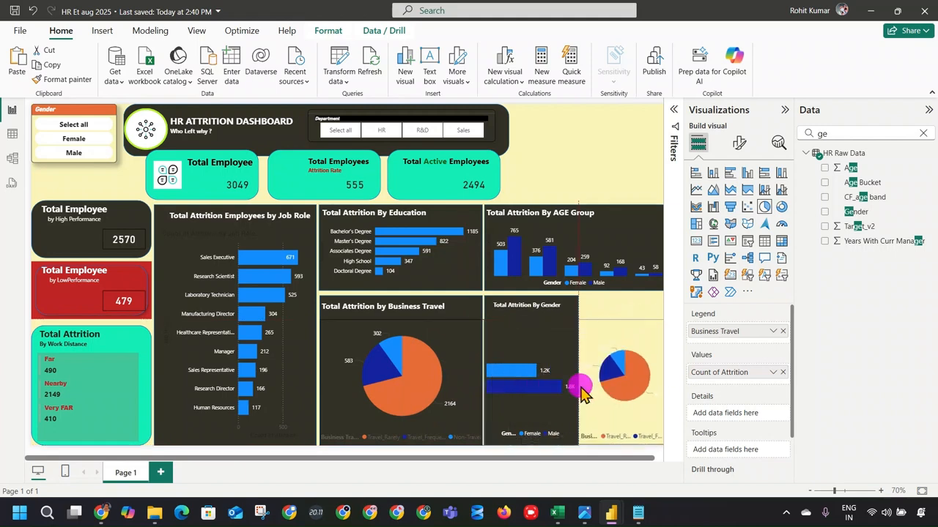
left_click(780, 211)
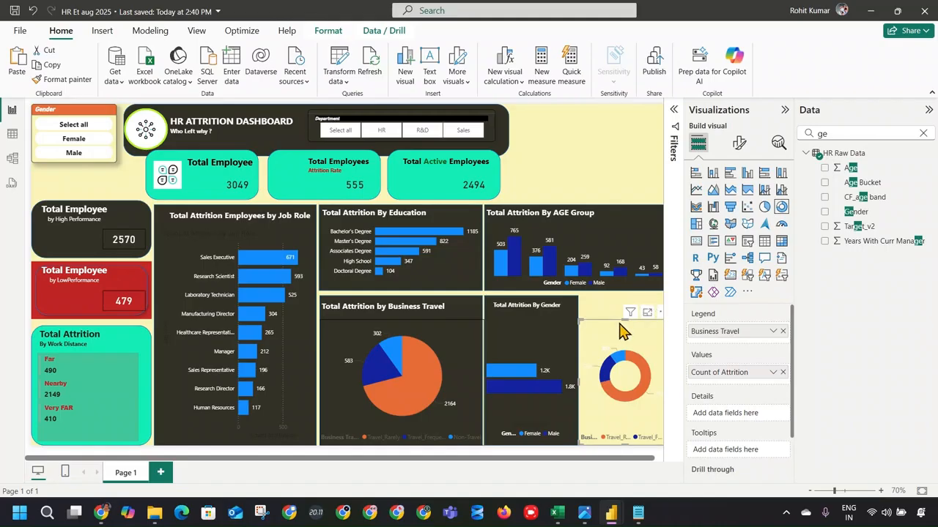
Replace the Business Travel field in the donut chart's legend with Department.
left_click(922, 132)
type("de")
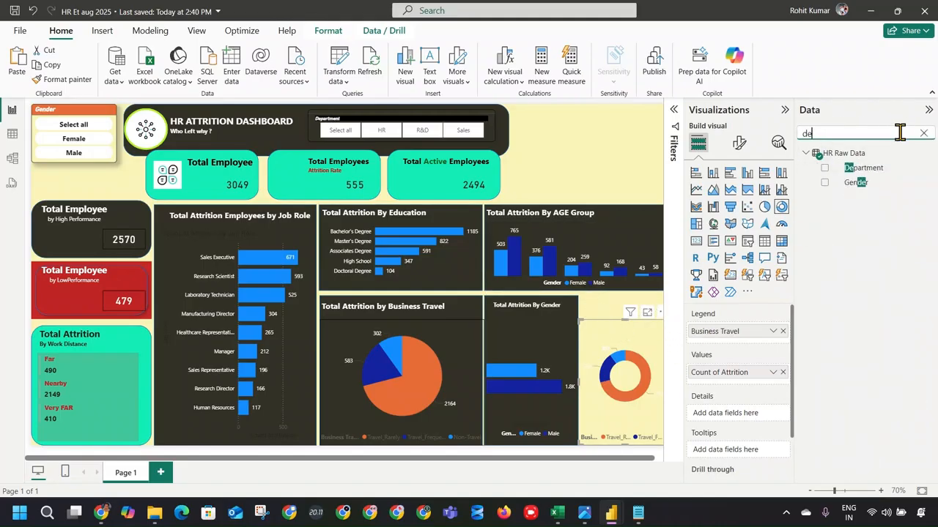
left_click(824, 170)
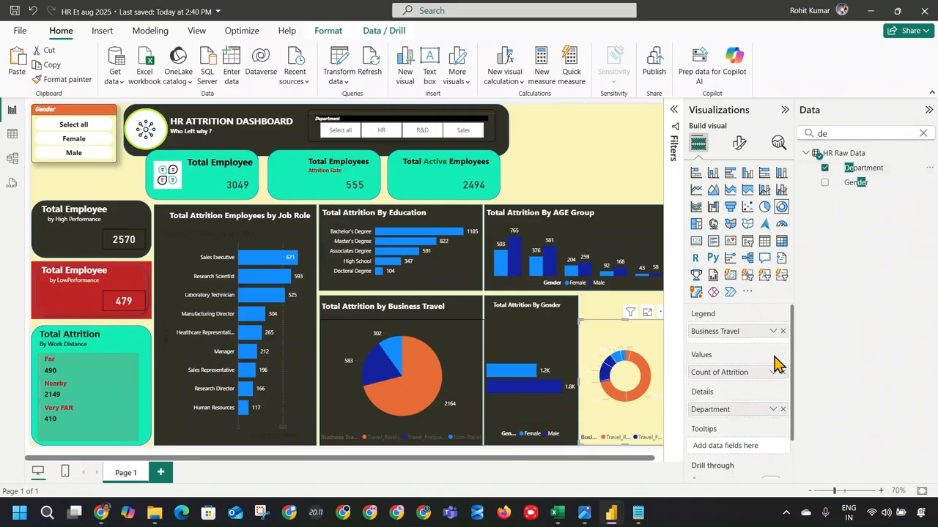
left_click(782, 410)
left_click(782, 331)
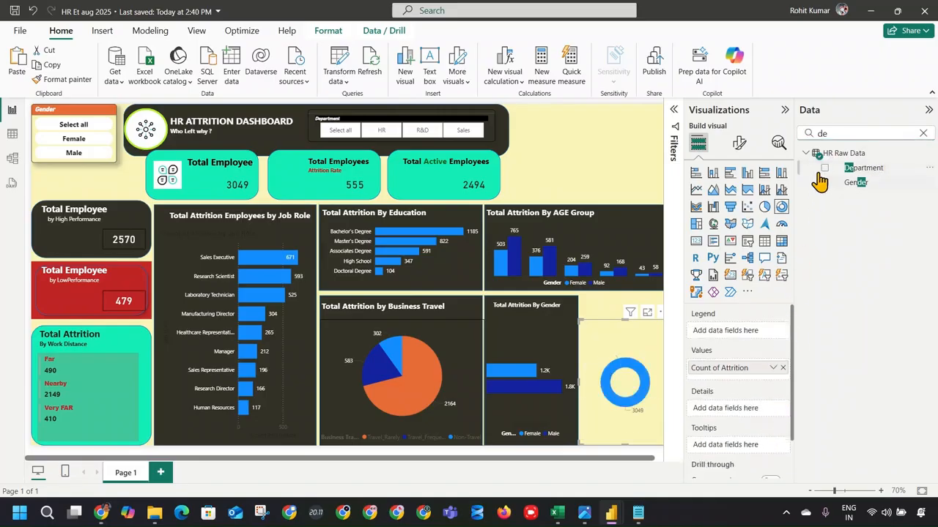
left_click_drag(819, 180, 725, 331)
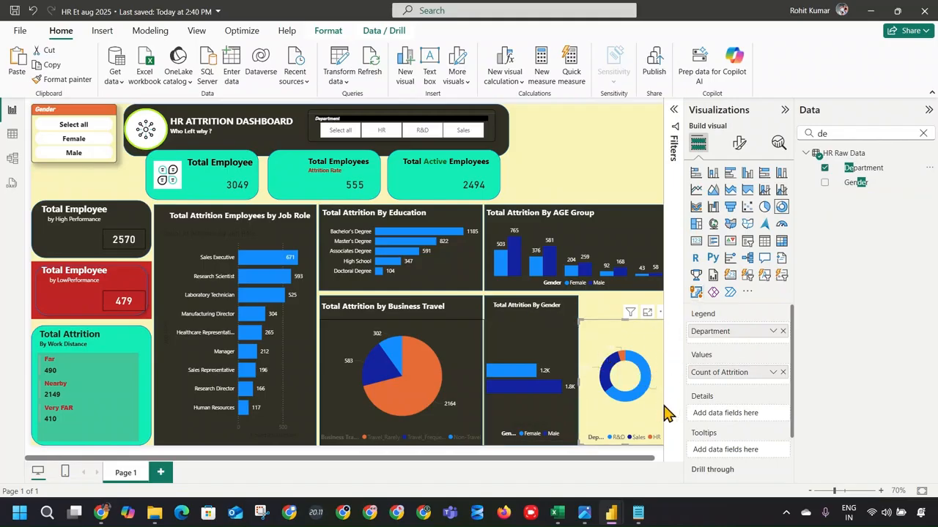
Review the donut chart's slice and detail label settings, keeping the label contents at Data value.
left_click(739, 143)
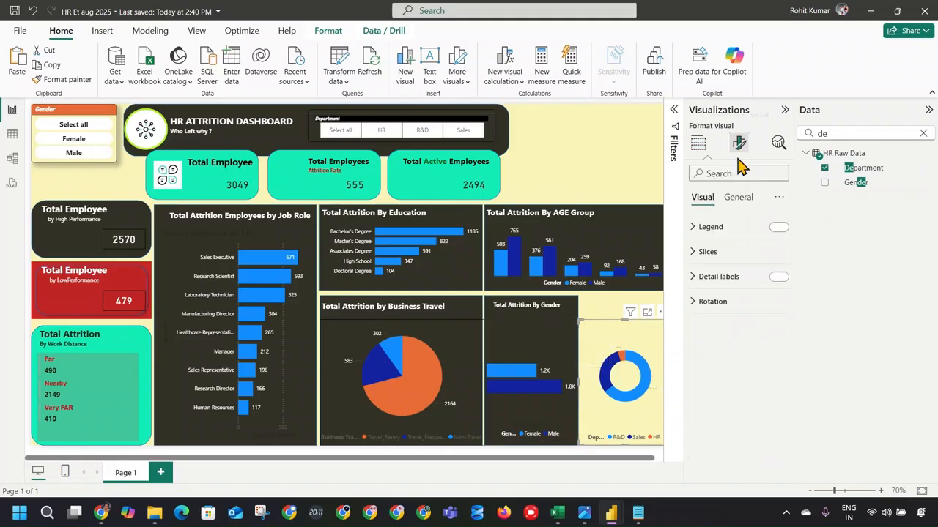
left_click(726, 253)
left_click(727, 253)
left_click(731, 276)
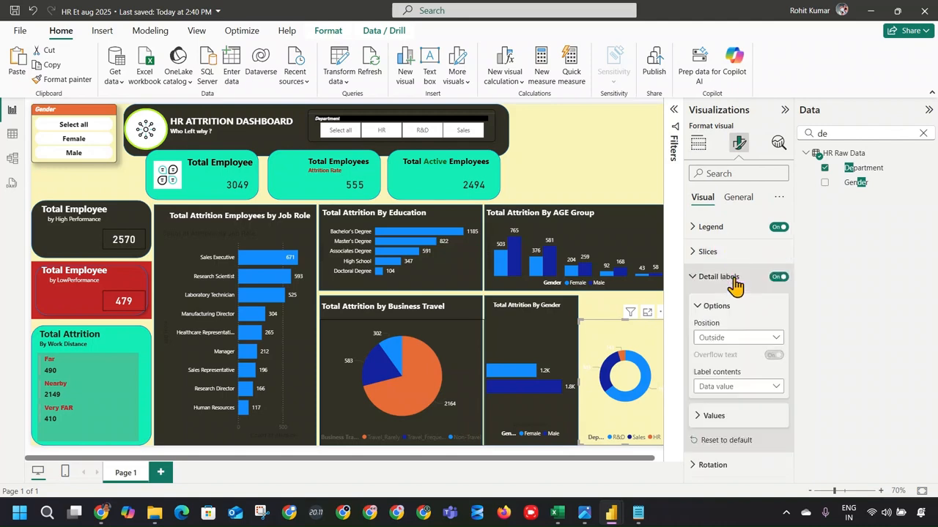
left_click(739, 388)
left_click(739, 419)
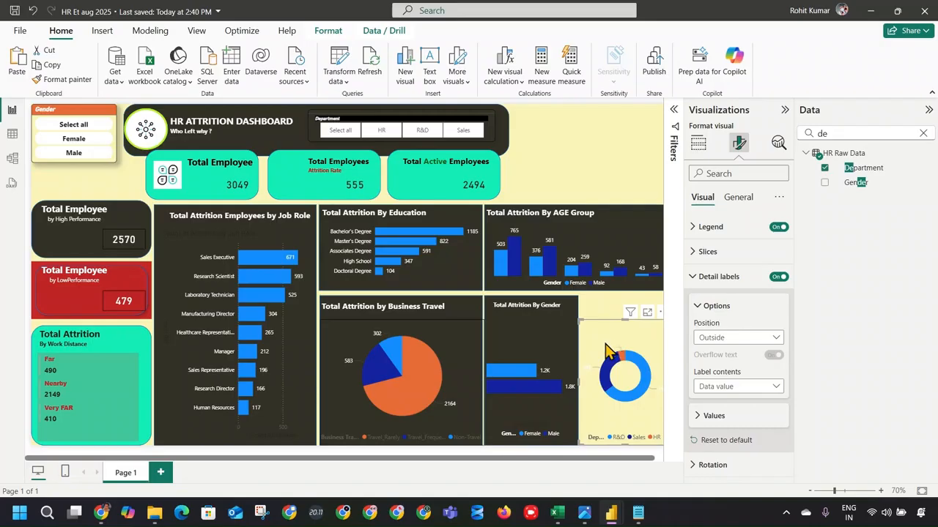
Narrow the business travel pie chart and the background shape behind it.
left_click(477, 353)
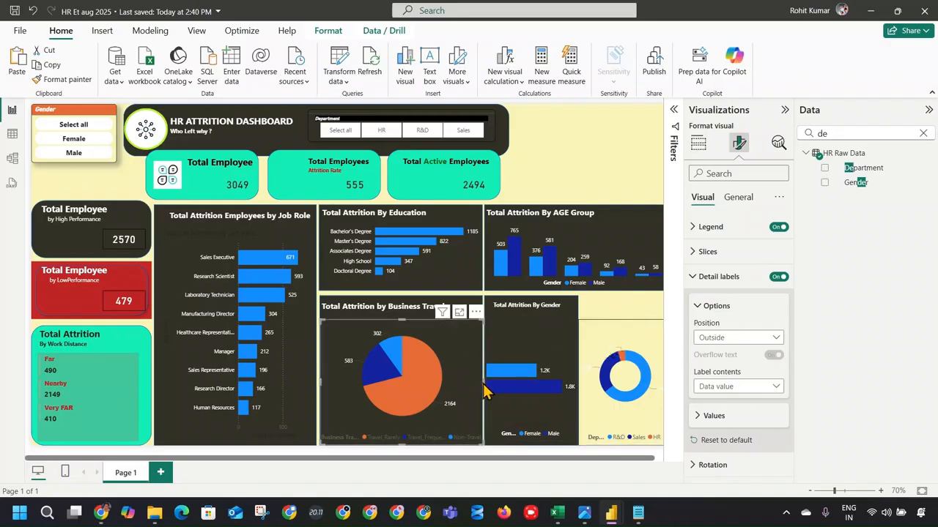
left_click_drag(483, 382, 465, 386)
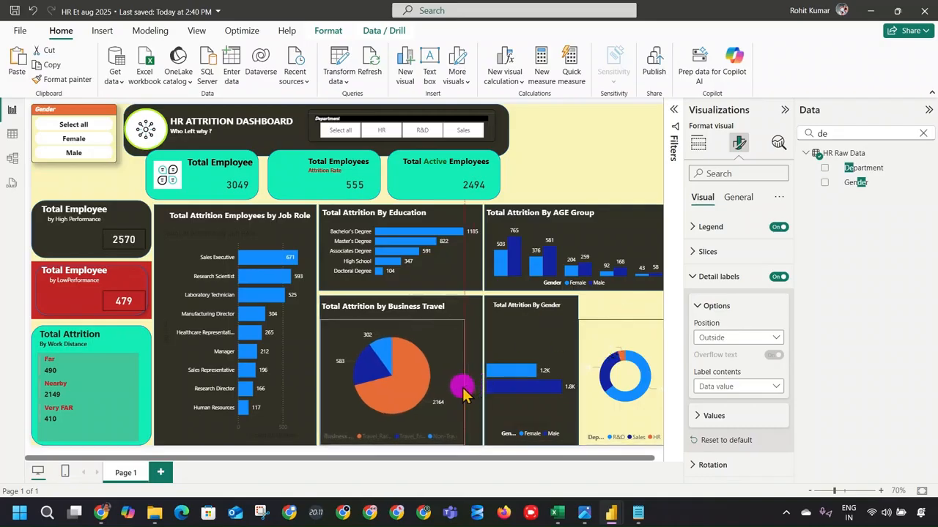
left_click(471, 385)
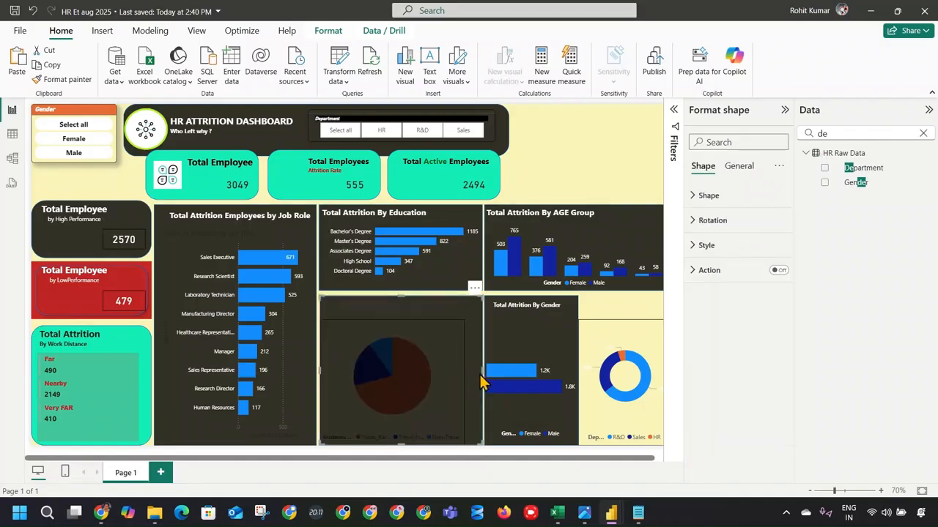
mouse_move(482, 366)
left_mouse_down()
mouse_move(473, 368)
mouse_move(480, 377)
left_mouse_up()
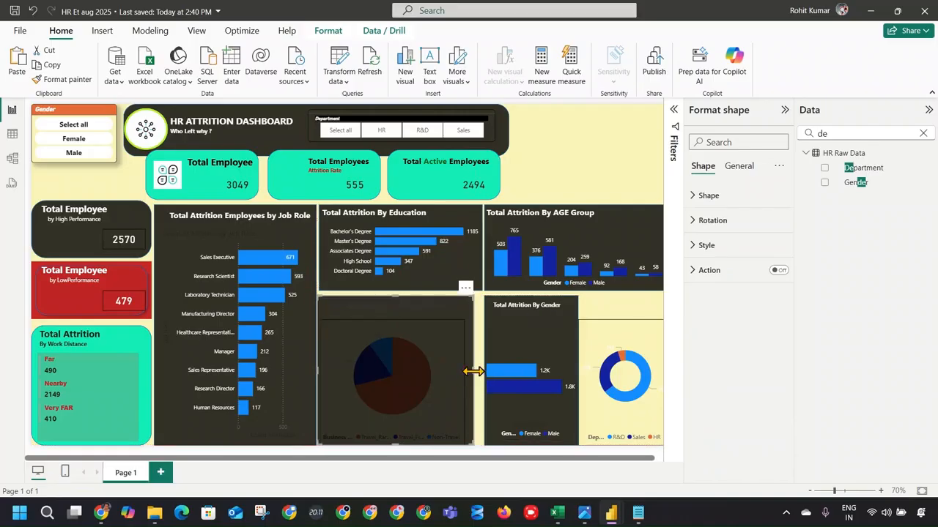
left_click(477, 372)
left_click(497, 368)
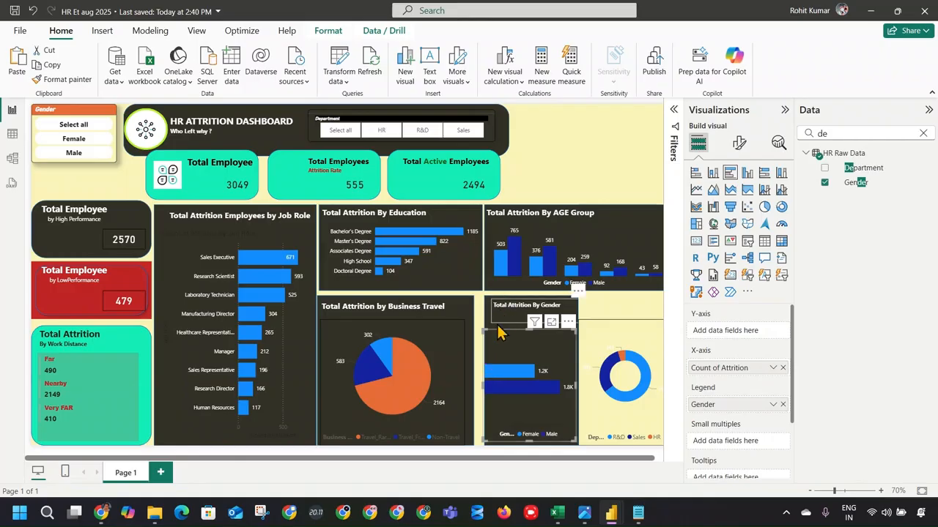
left_click(495, 333)
left_click_drag(501, 341, 498, 341)
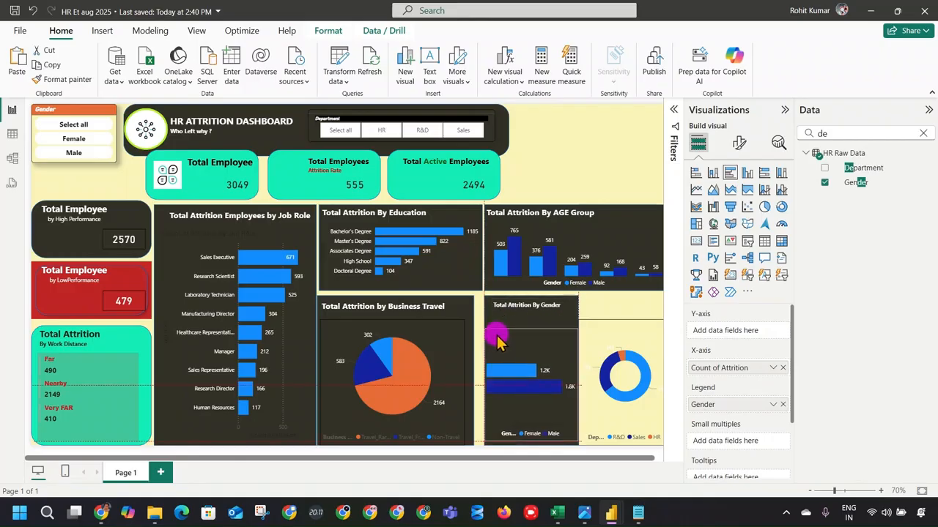
left_click(592, 314)
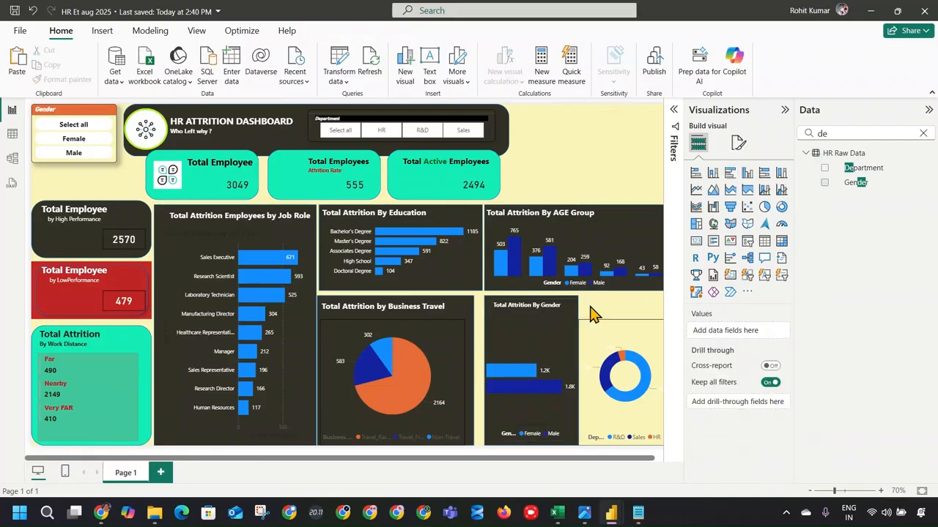
left_click(486, 331)
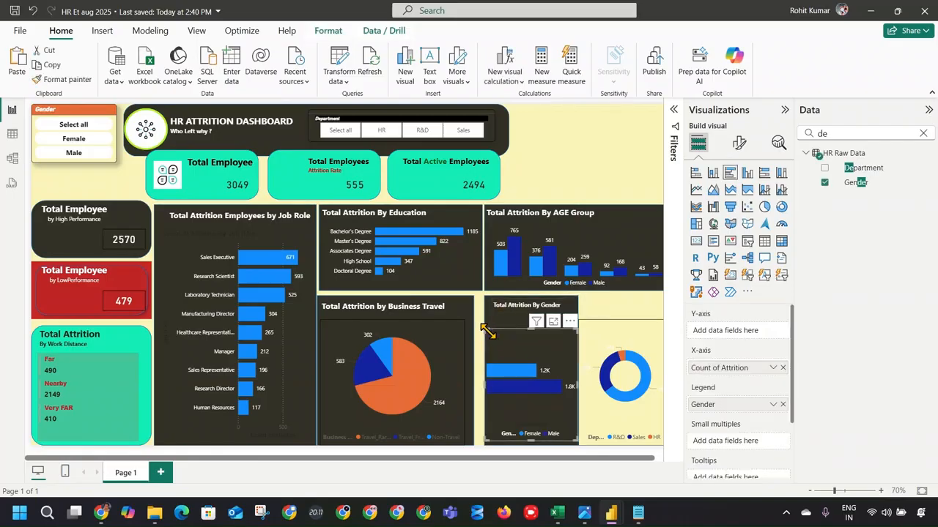
left_click(492, 315)
mouse_move(474, 288)
left_mouse_down()
mouse_move(552, 419)
mouse_move(542, 407)
left_mouse_up()
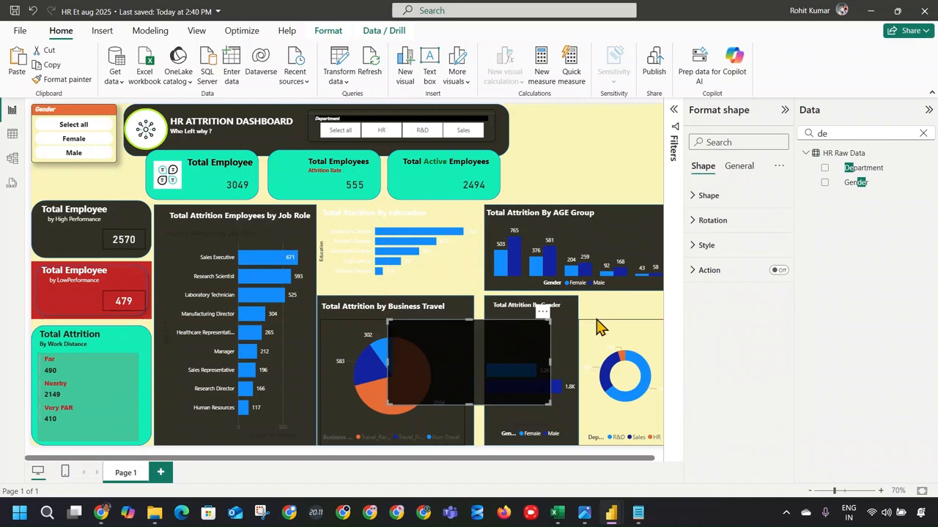
key("ctrl+z")
Duplicate the age group chart's background shape and resize the copy to fill the department donut chart's area beside the gender panel.
left_click(782, 110)
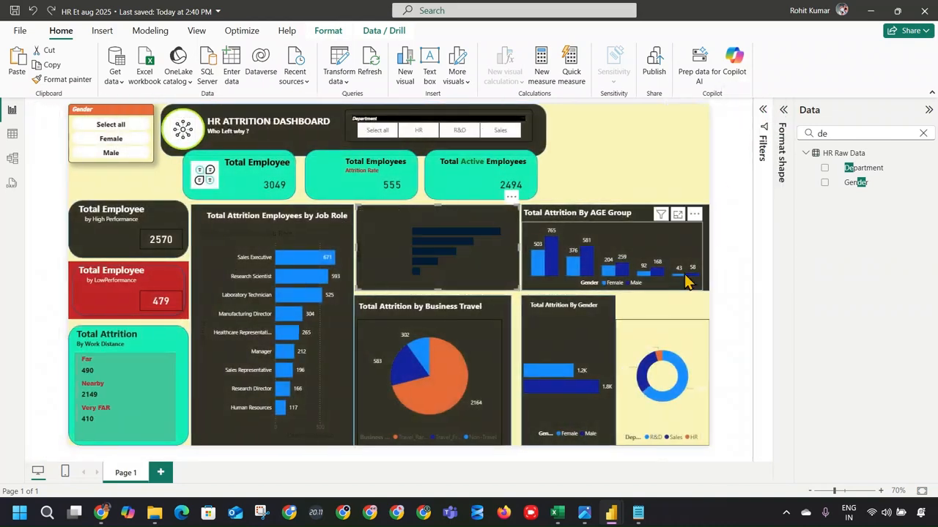
left_click(624, 309)
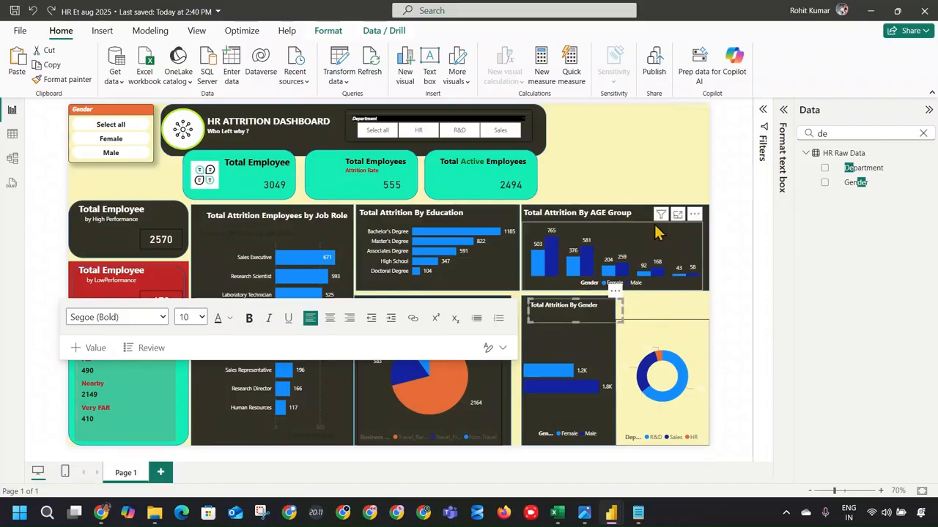
left_click(681, 217)
left_click(708, 236)
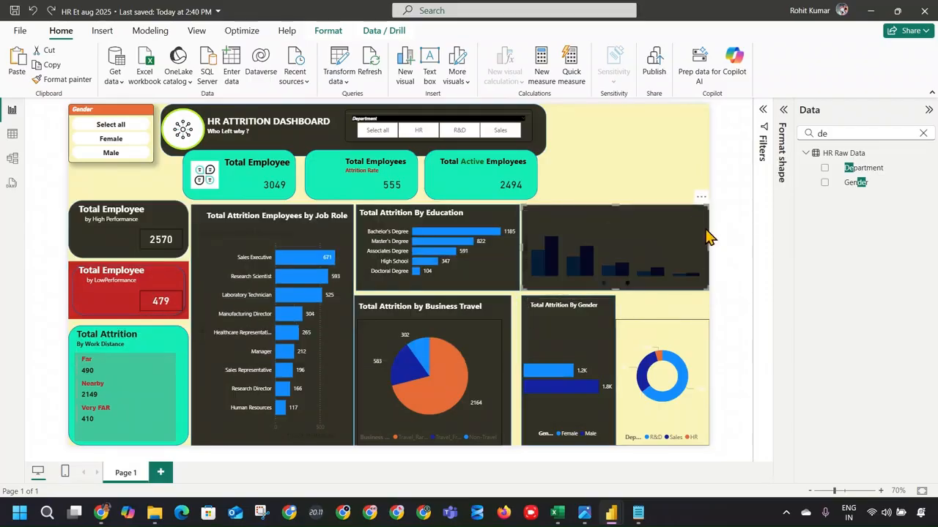
key("ctrl+c")
key("ctrl+v")
left_click_drag(647, 233, 660, 326)
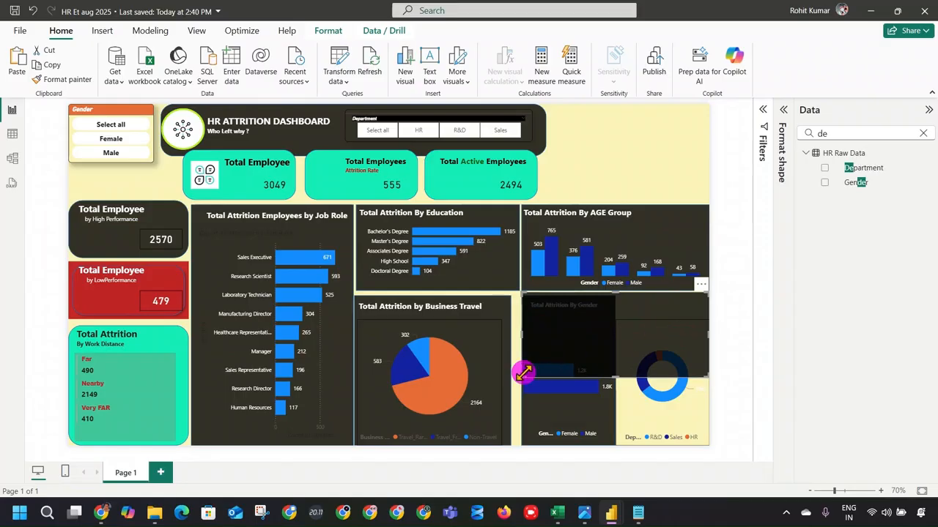
left_click_drag(523, 373, 618, 448)
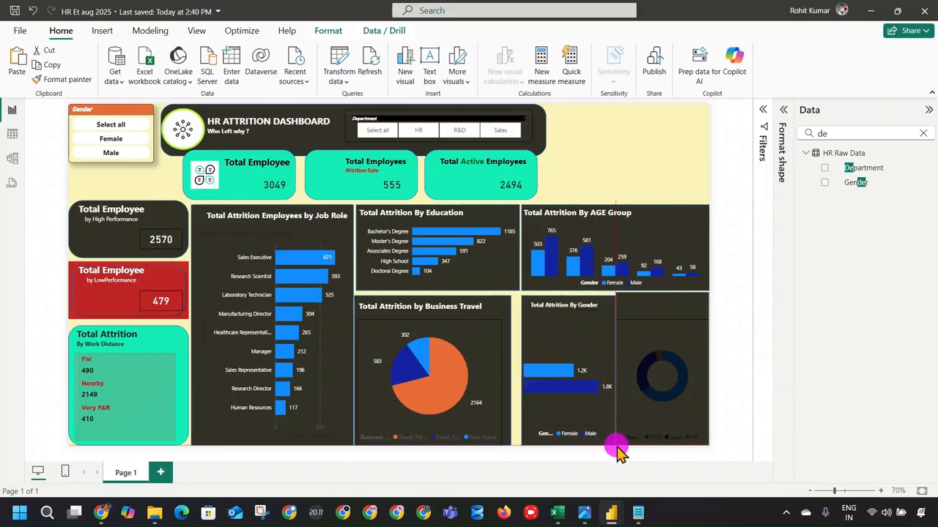
Try to rearrange the department donut chart and its new background shape by moving them apart and back together.
left_click(660, 304)
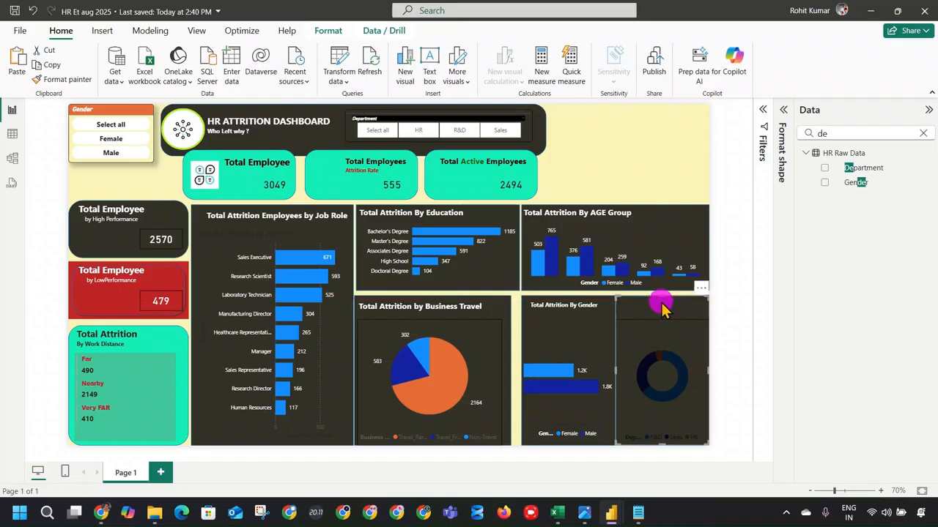
left_click(721, 382)
left_click_drag(685, 385, 497, 394)
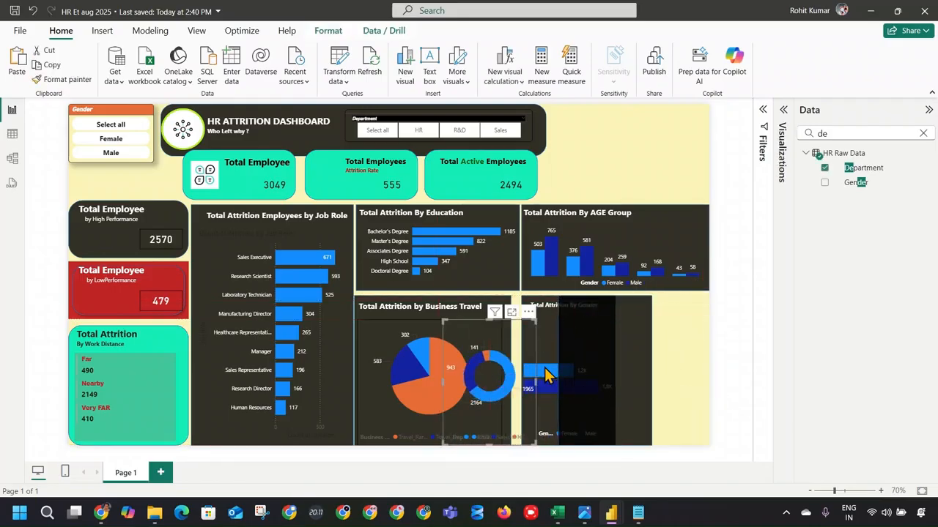
left_click(593, 322)
left_click_drag(594, 321, 651, 323)
left_click_drag(476, 390, 649, 392)
left_click(724, 375)
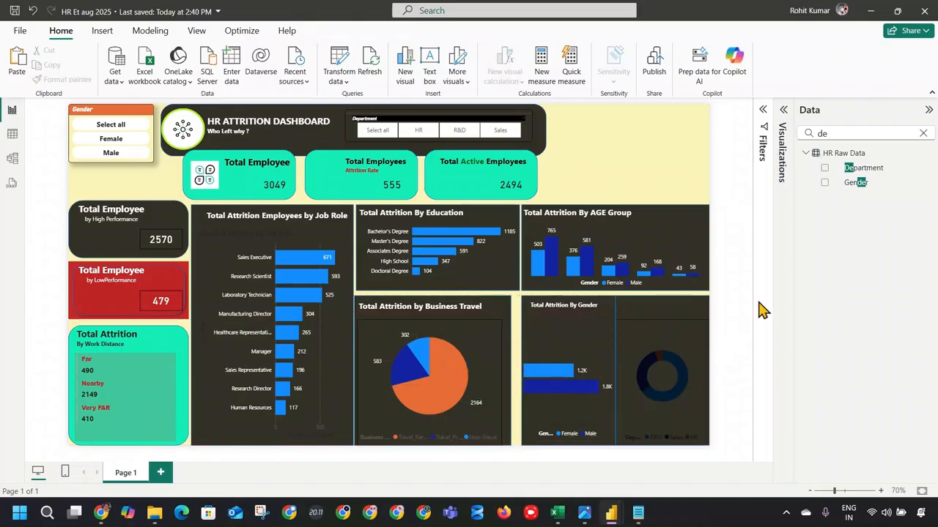
Undo the last move of the department donut chart.
left_click(759, 331)
left_click(680, 344)
left_click(674, 310)
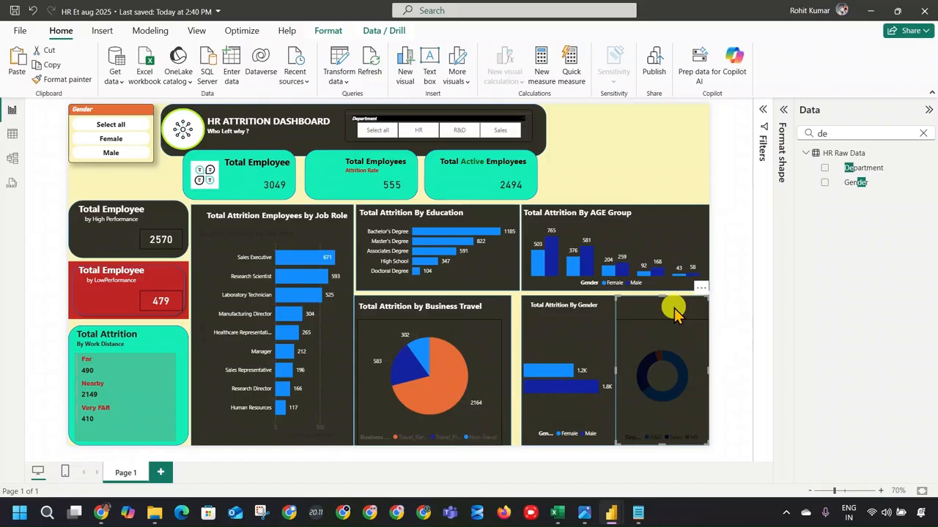
right_click(674, 310)
left_click(601, 298)
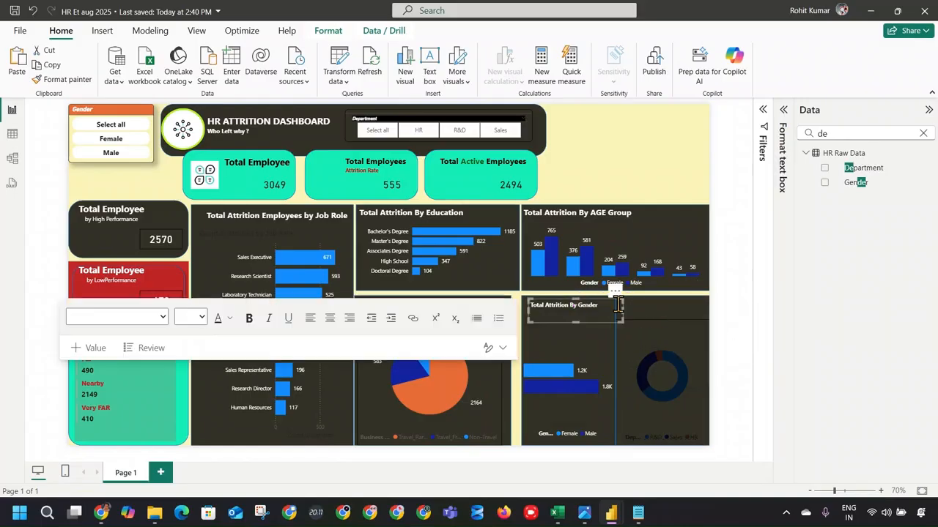
left_click(635, 308)
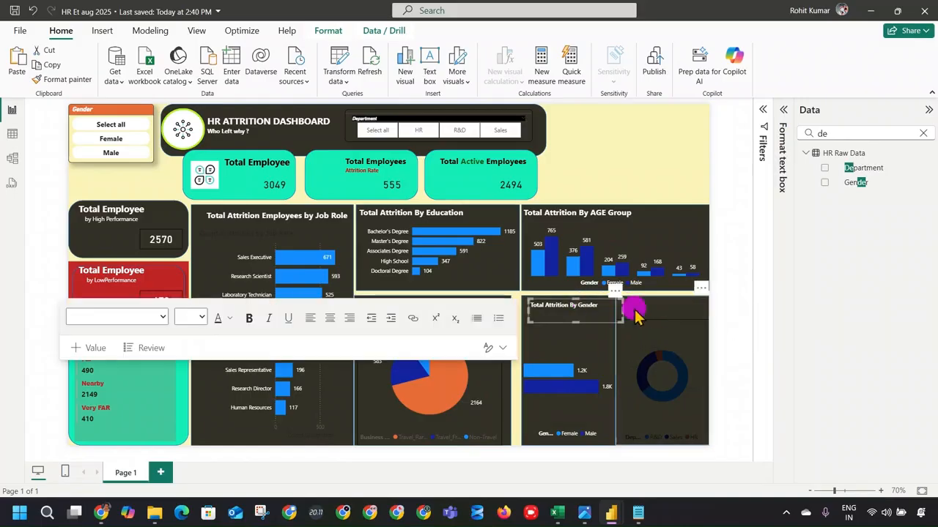
key("ctrl+z")
Send the new background shape to the back and place the department donut chart on top of it.
right_click(687, 315)
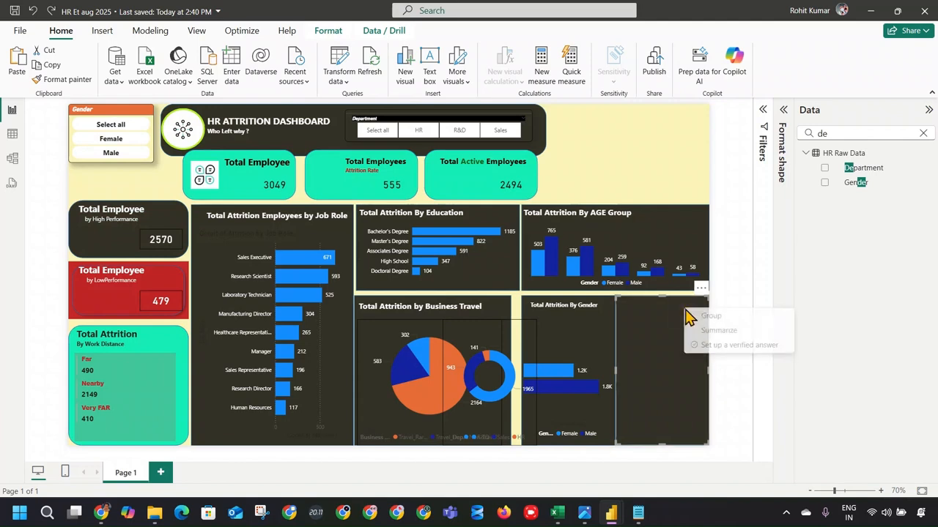
left_click(320, 35)
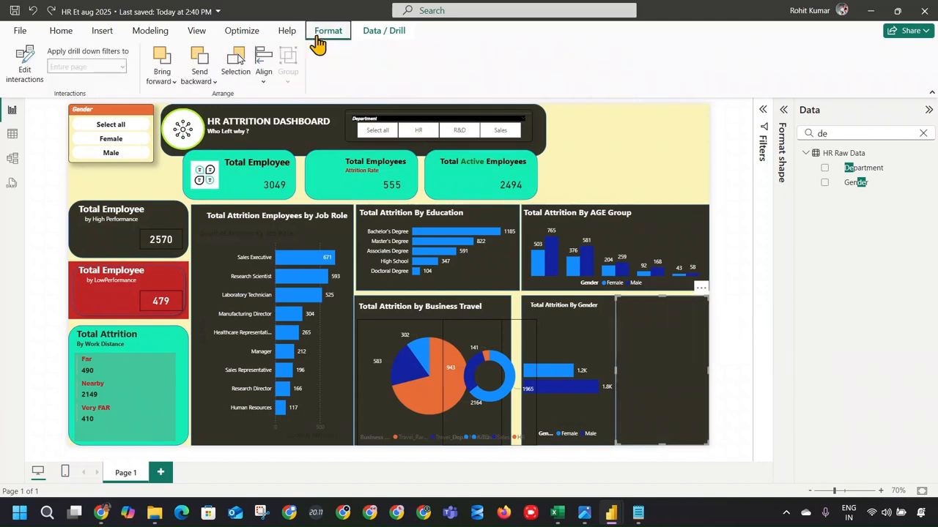
left_click(194, 82)
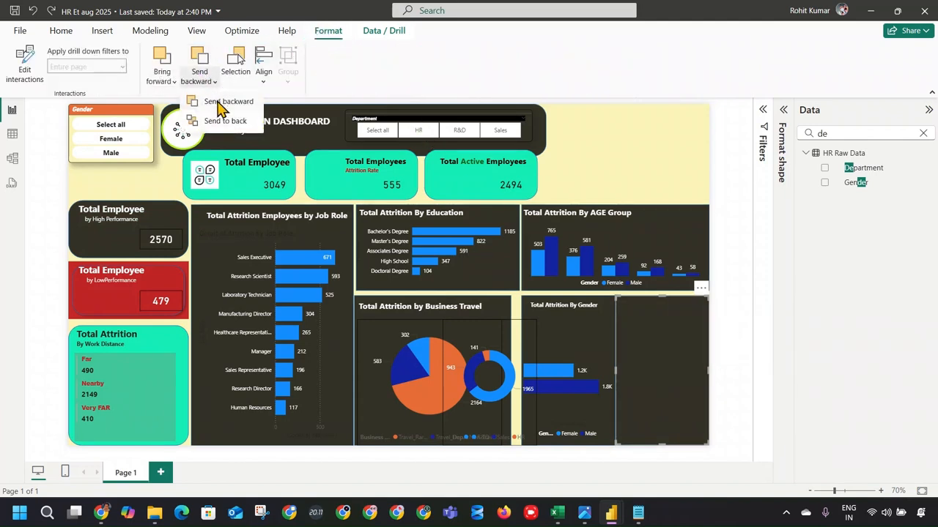
left_click(220, 104)
left_click(205, 81)
left_click(226, 122)
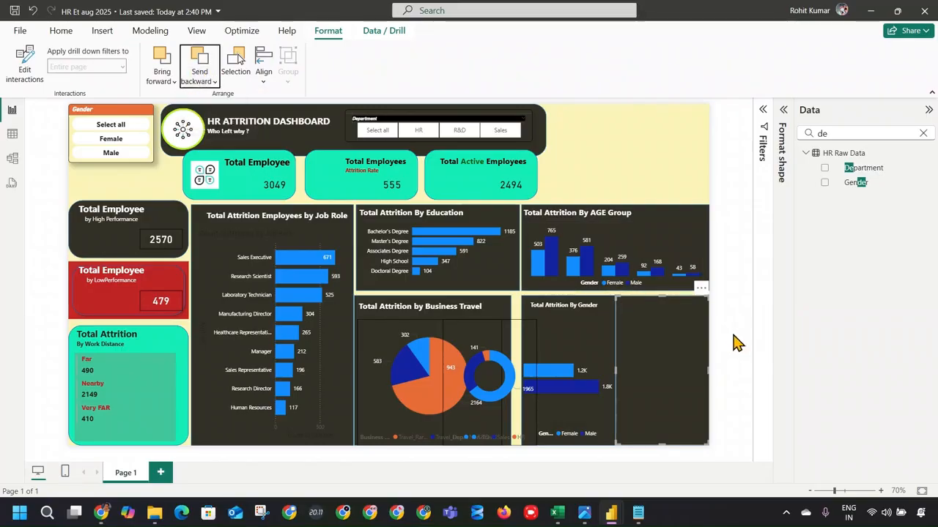
left_click(737, 342)
left_click_drag(489, 364, 665, 362)
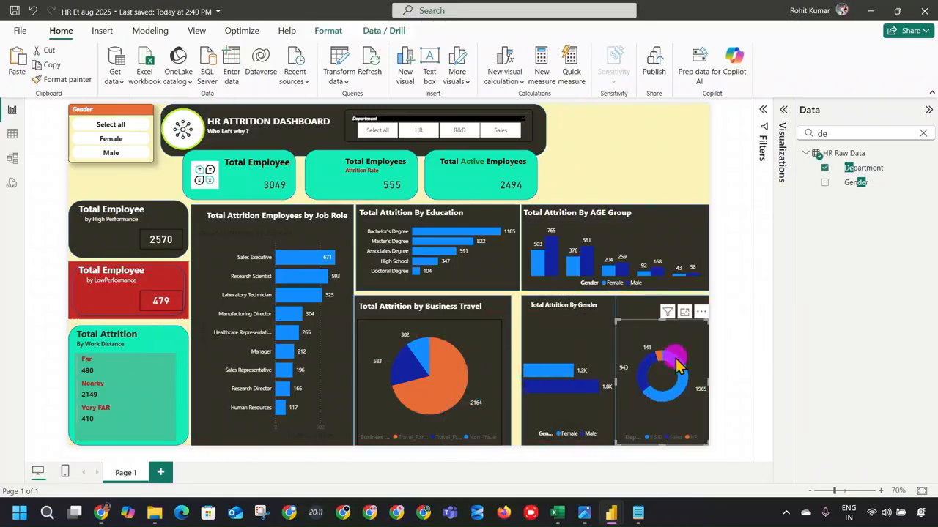
Copy the gender heading above the department donut chart, reword it as "Total Attrition By Department", and save the report.
left_click(721, 354)
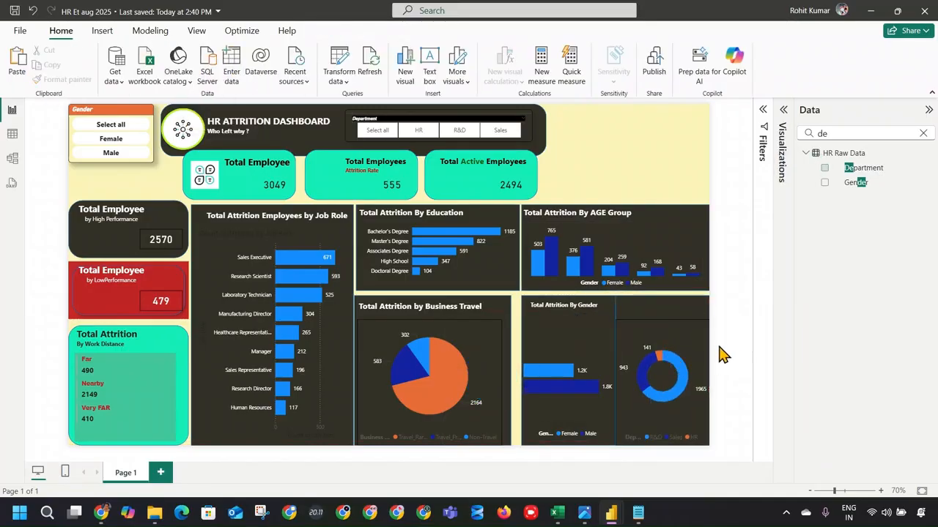
left_click(531, 307)
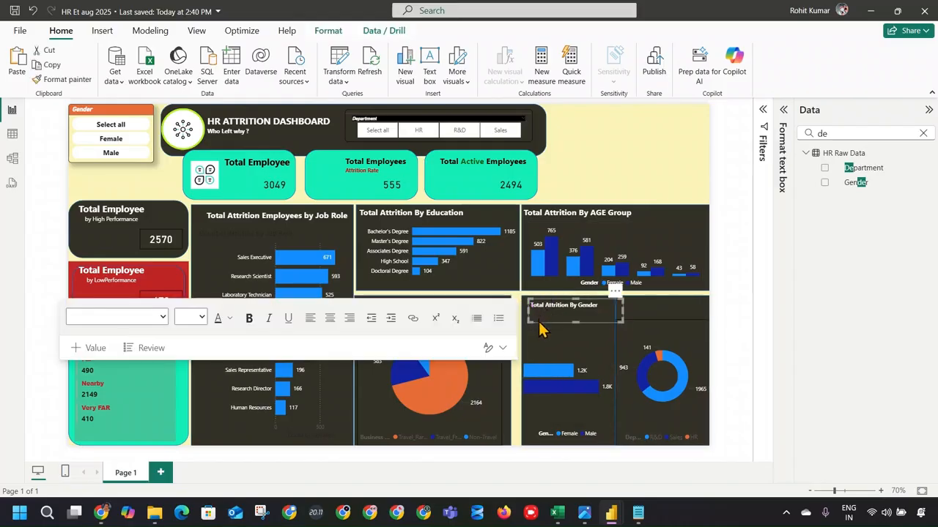
left_click_drag(538, 322, 711, 293)
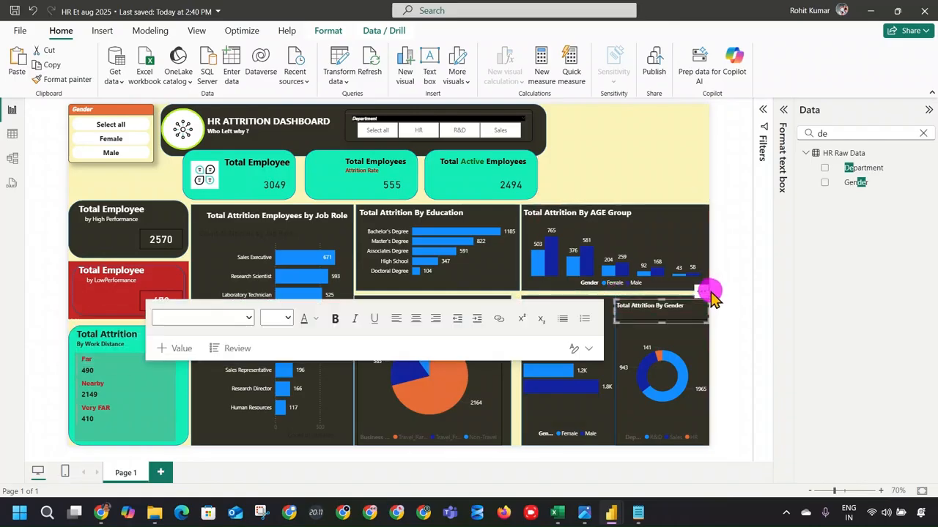
left_click(677, 304)
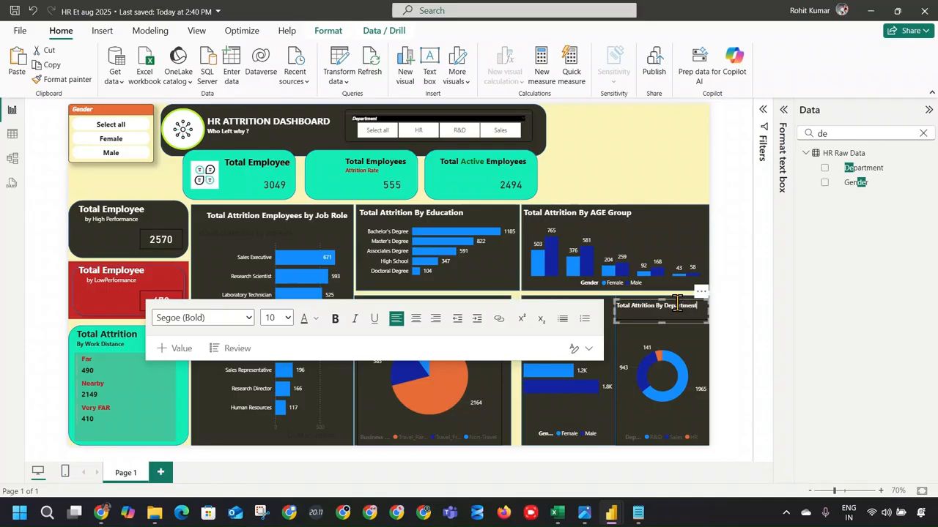
left_click(715, 332)
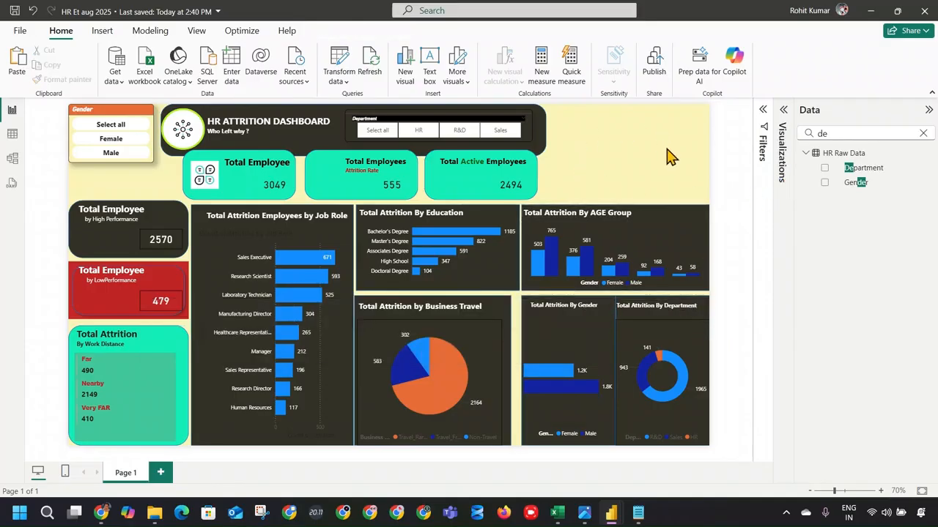
mouse_move(155, 168)
left_click(15, 11)
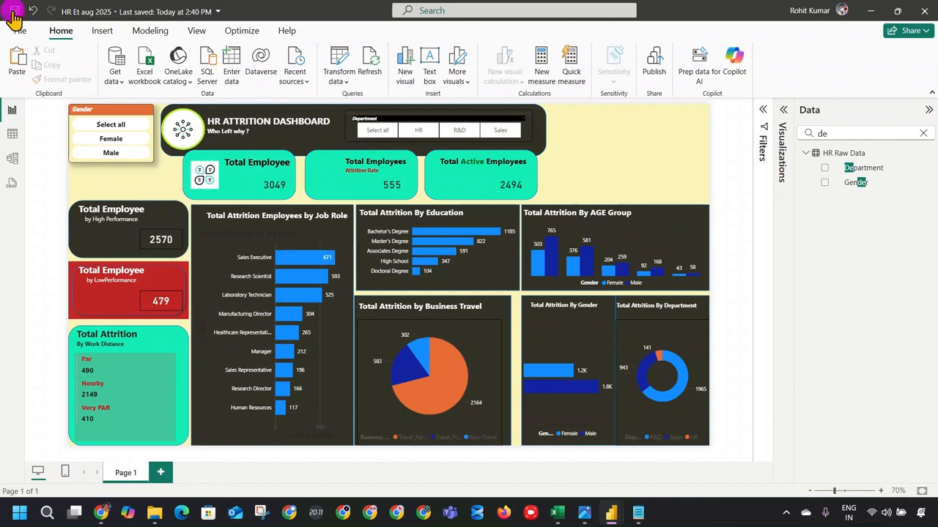
Narrow the education chart and its background shape to match the width of the business travel panel below.
left_click(513, 336)
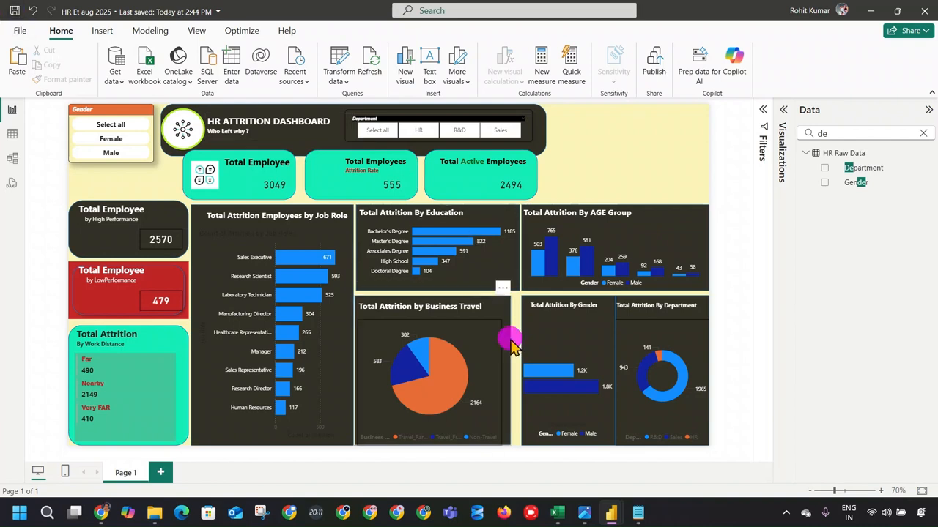
left_click(517, 273)
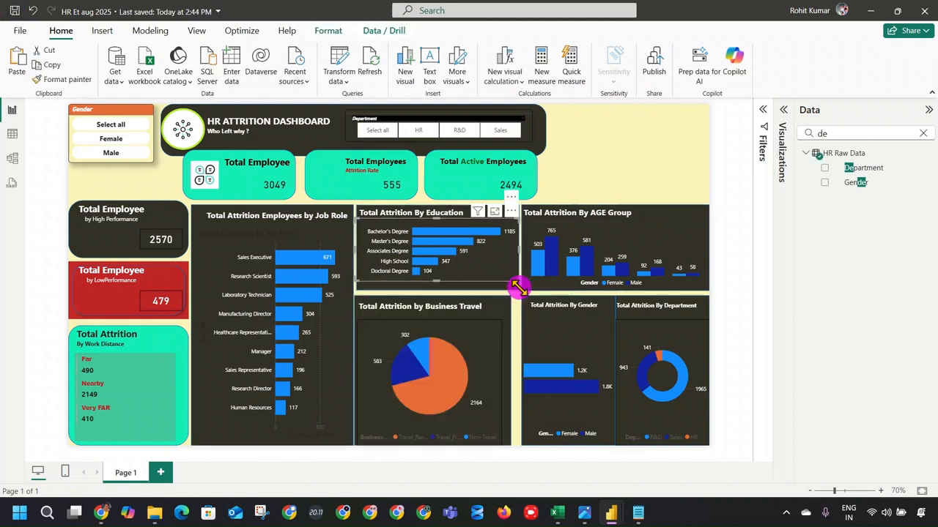
left_click(520, 286)
left_click_drag(519, 300, 346, 300)
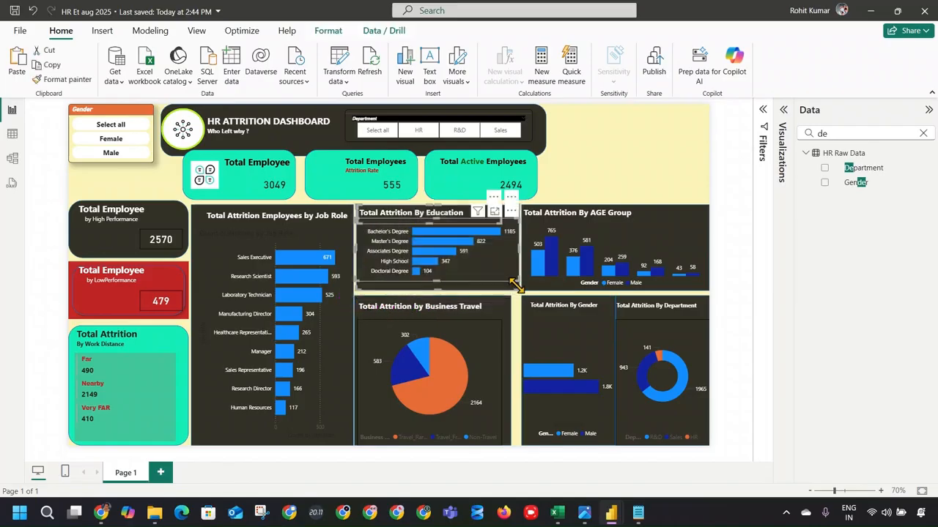
mouse_move(515, 290)
left_mouse_down()
mouse_move(503, 283)
mouse_move(517, 292)
left_mouse_up()
Extend the age group background shape toward the education panel and fit the age group chart inside it.
left_click(525, 285)
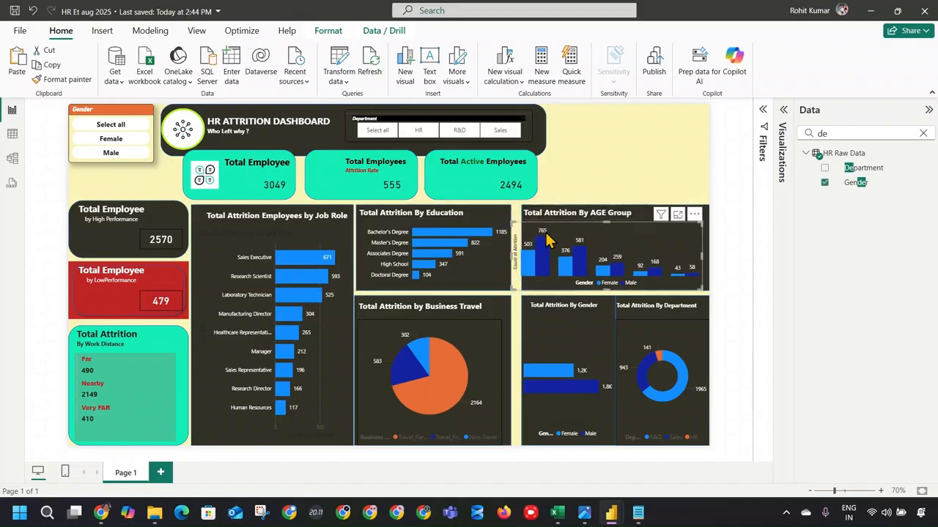
left_click(636, 213)
left_click(526, 287)
left_click(516, 287)
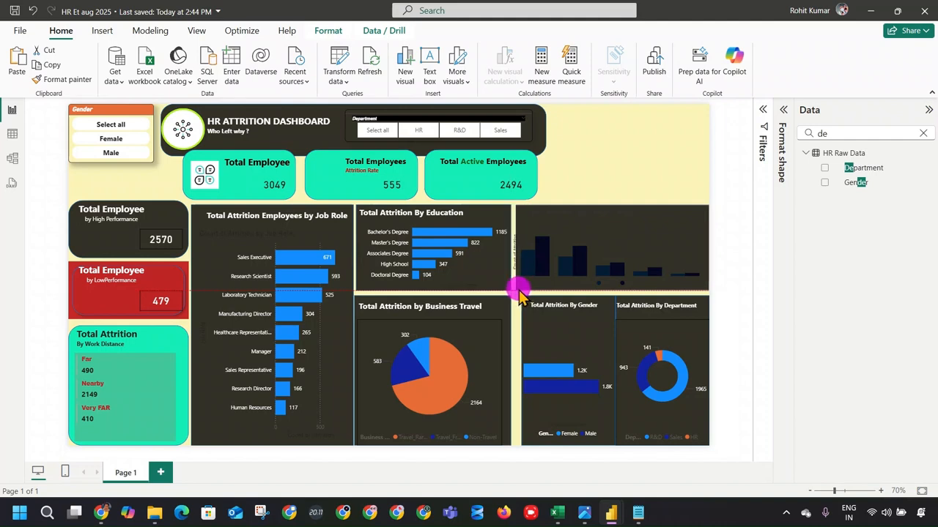
left_click(519, 287)
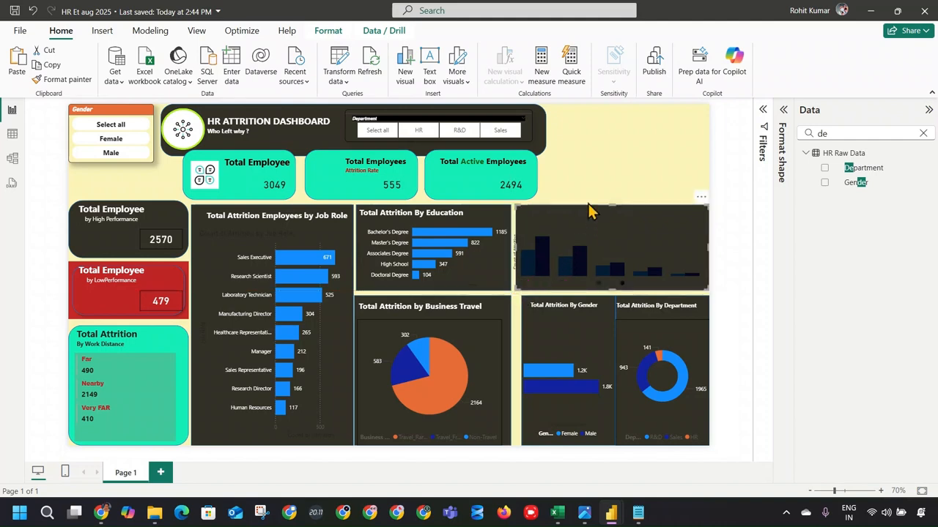
key("Delete")
left_click(558, 286)
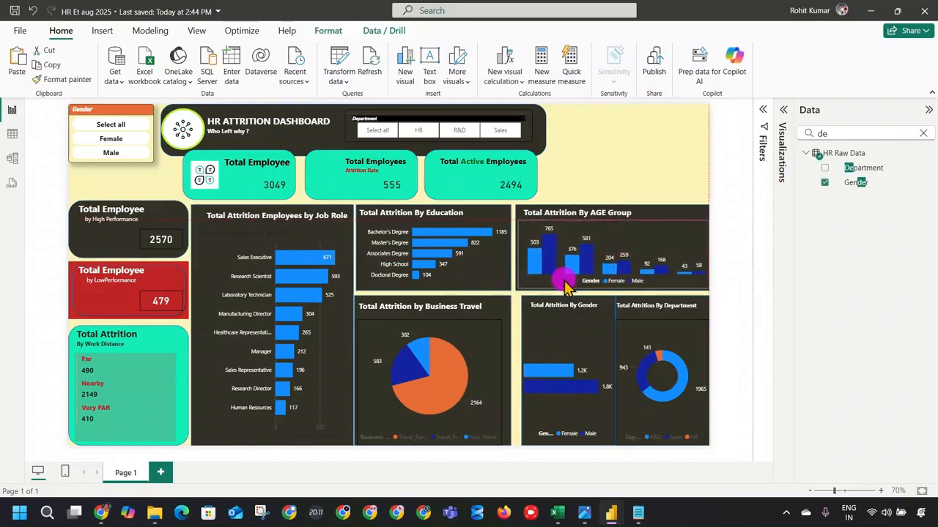
Align the gender heading with the age group heading and extend the gender background shape to the age group panel's outer edge.
left_click(531, 333)
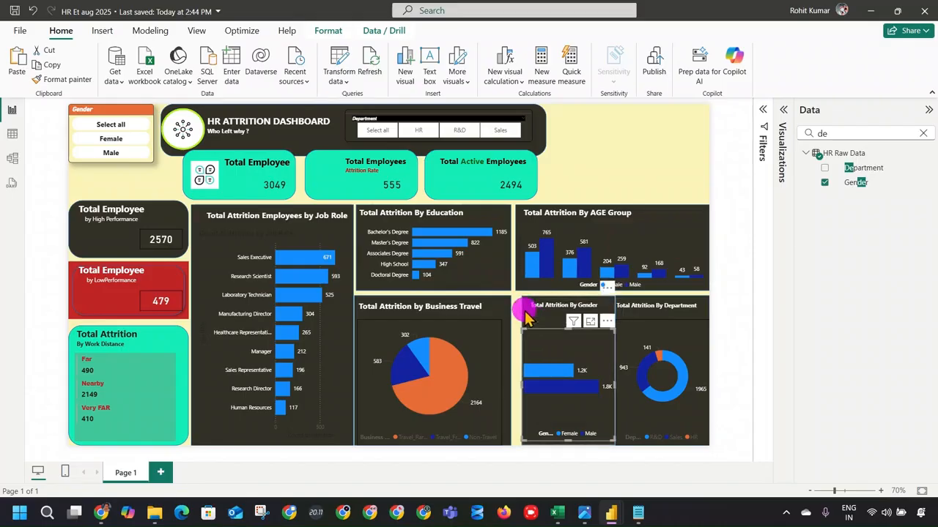
left_click(612, 308)
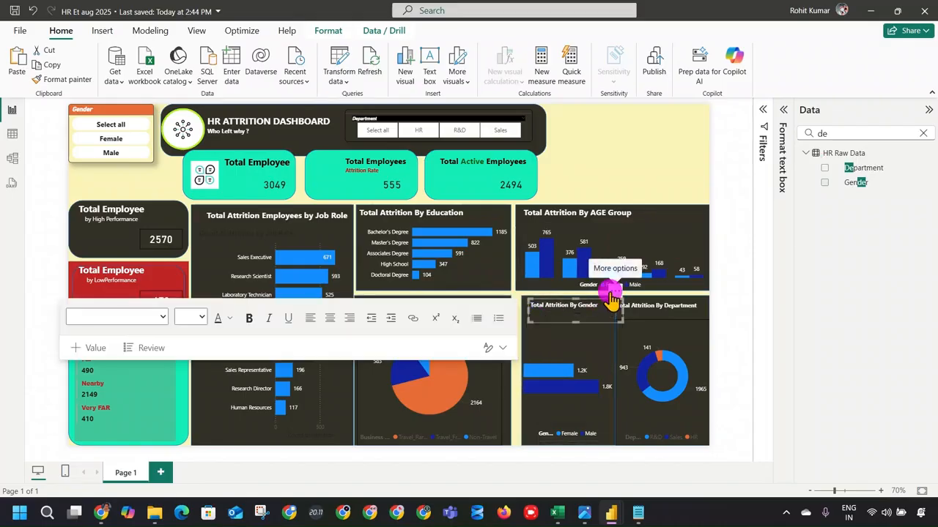
left_click_drag(611, 292, 605, 292)
left_click(535, 331)
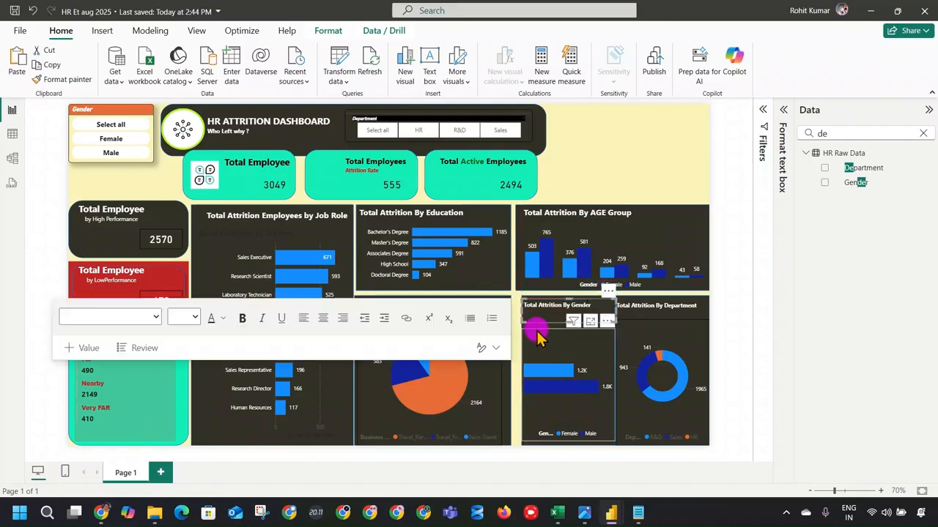
left_click(528, 318)
left_click(531, 337)
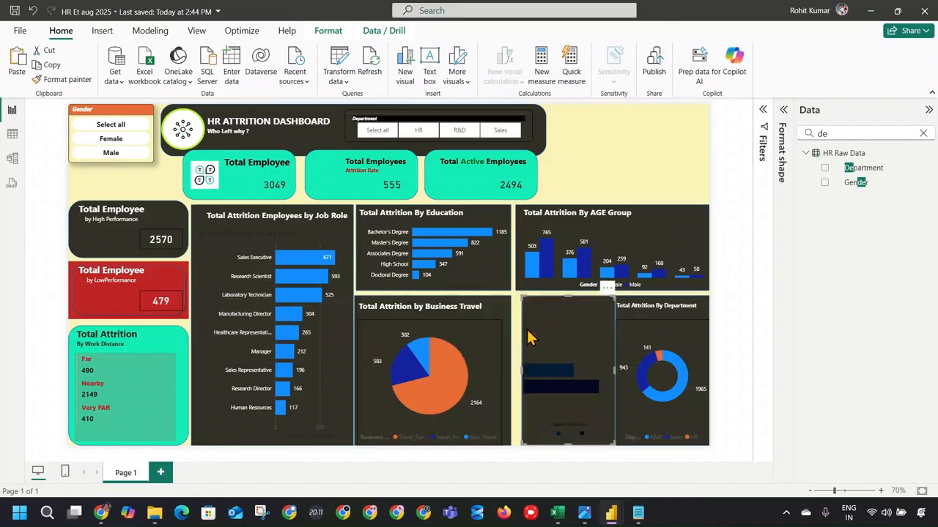
left_click_drag(520, 370, 515, 369)
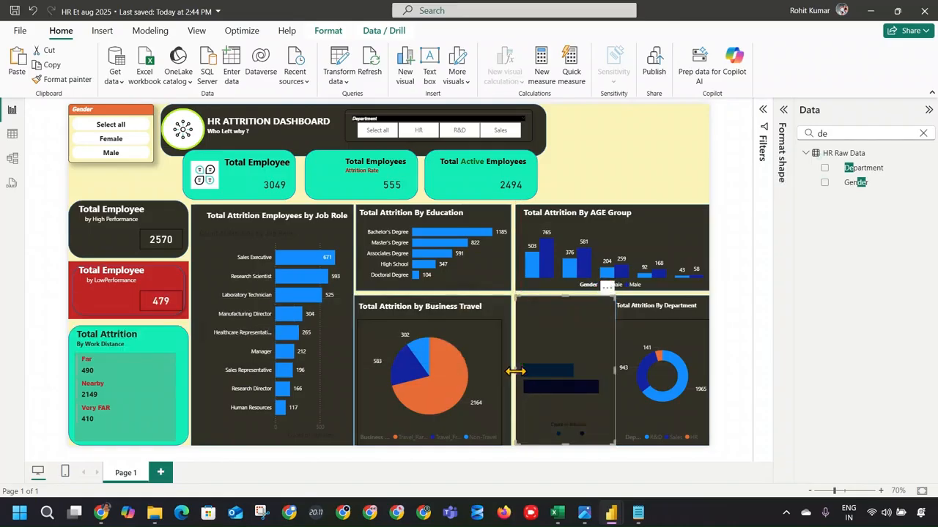
left_click(631, 291)
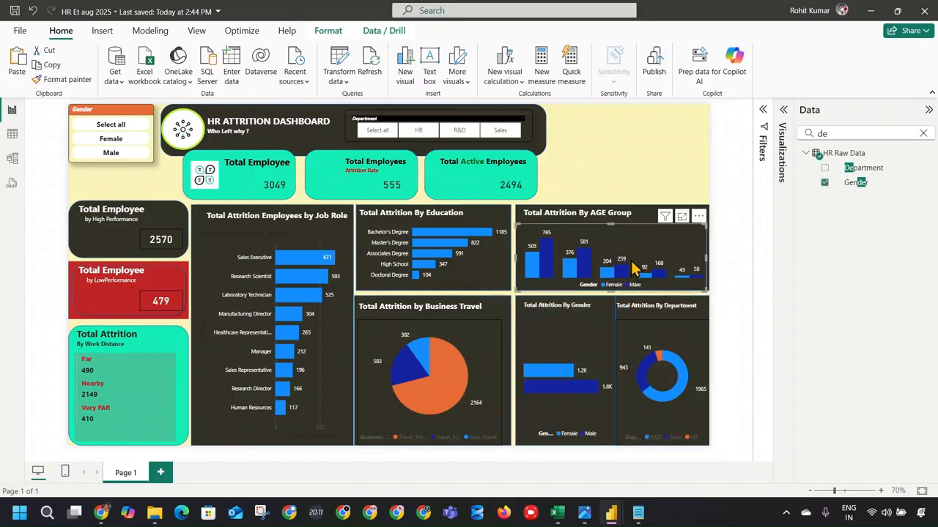
Fit the gender chart inside its background shape and narrow the panel to leave a gap before the department panel.
left_click(605, 375)
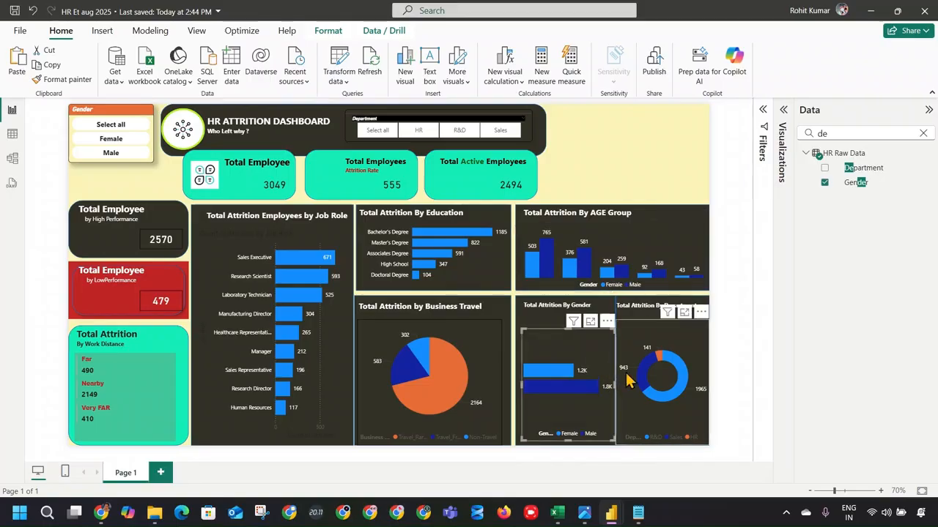
mouse_move(614, 386)
left_mouse_down()
mouse_move(603, 383)
mouse_move(588, 412)
mouse_move(609, 371)
left_mouse_up()
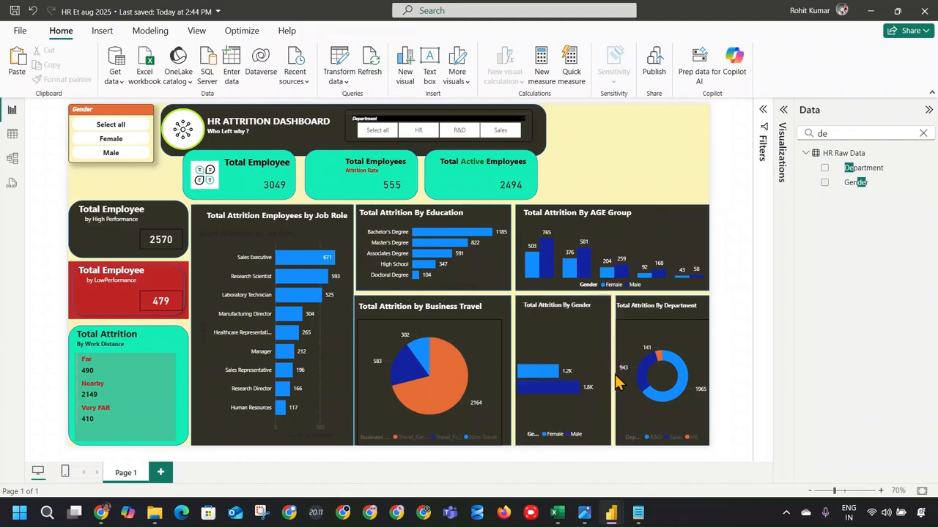
Widen the department donut chart and its background shape toward the gender panel, leaving only a thin gap between them.
left_click(619, 367)
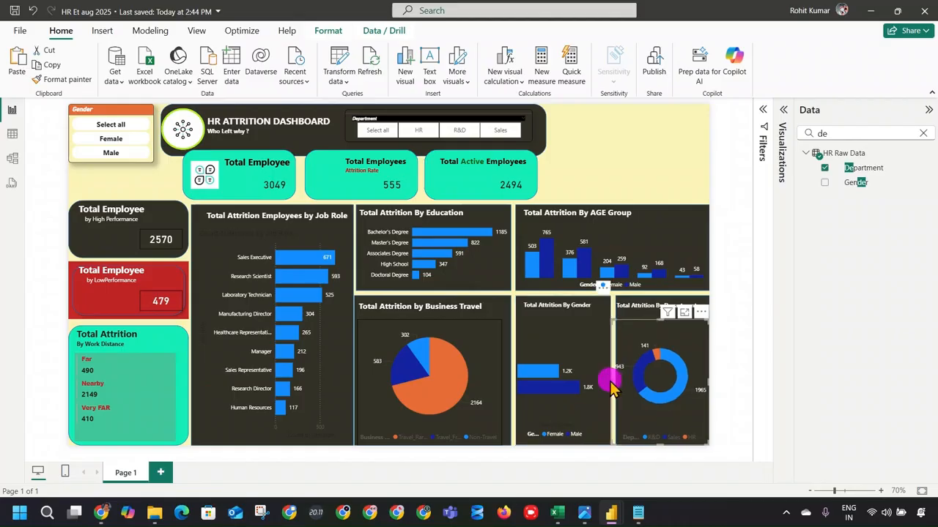
left_click(621, 307)
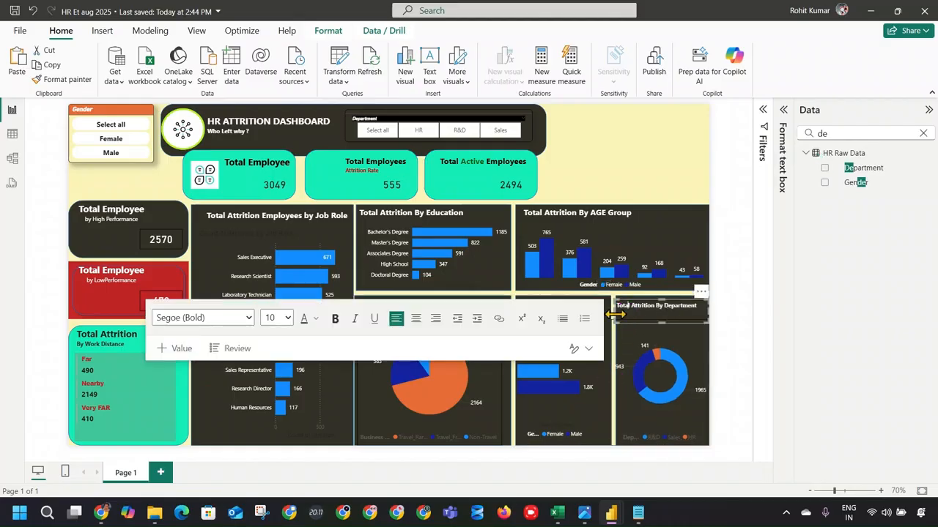
left_click(624, 294)
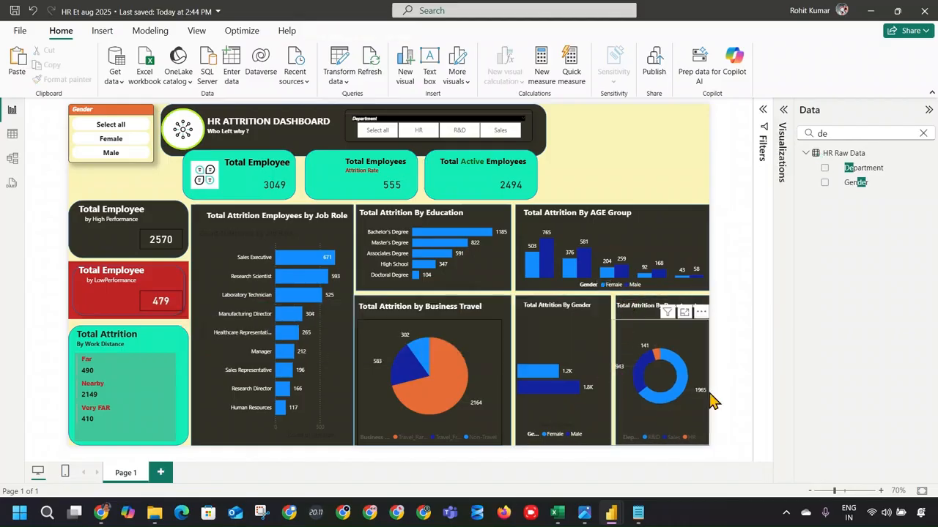
left_click(702, 433)
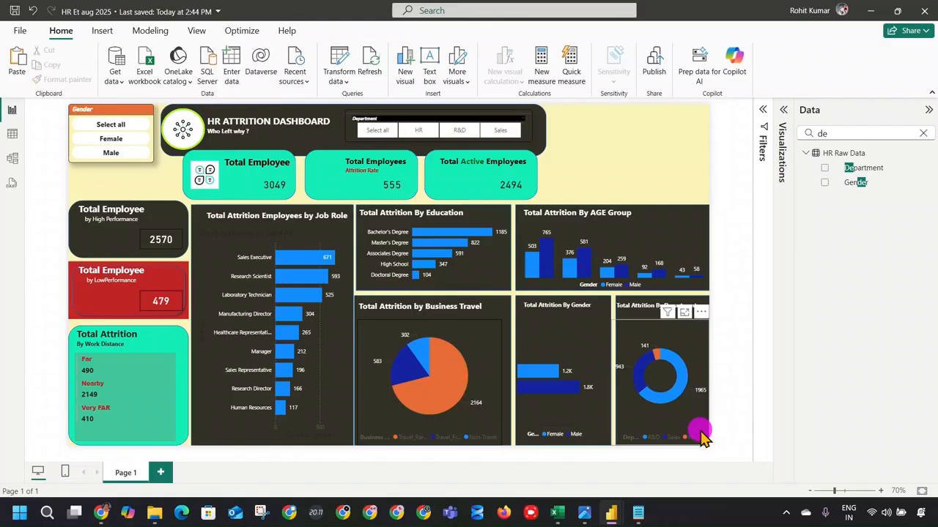
left_click(661, 445)
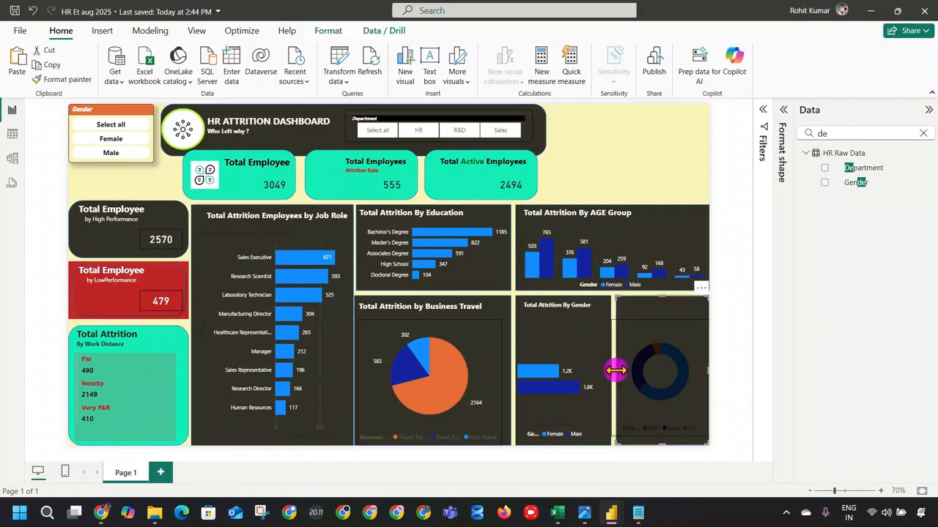
left_click_drag(615, 370, 611, 369)
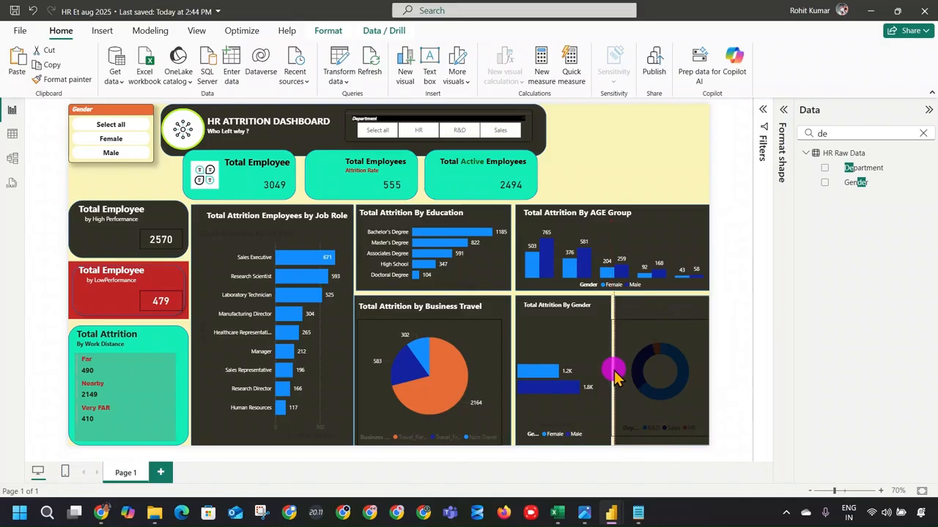
Rename the report page as Dashboard.
left_click(605, 159)
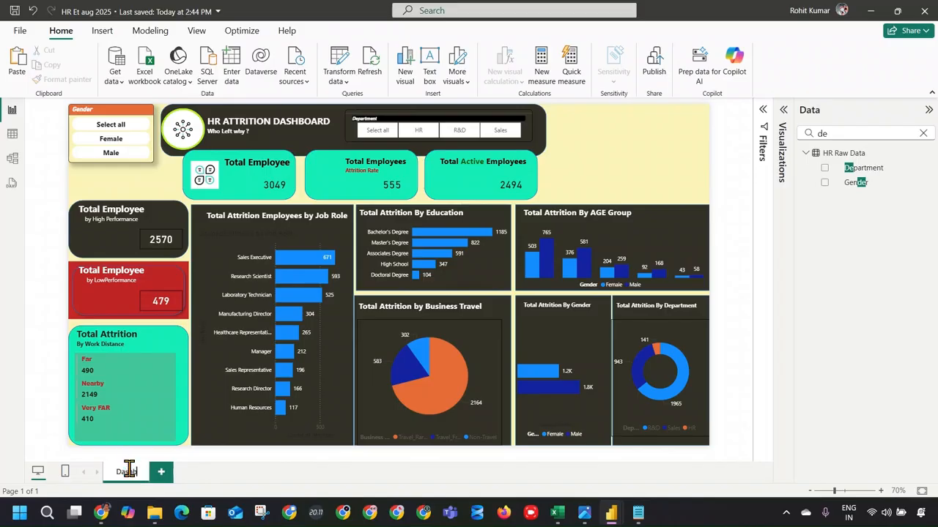
key("Return")
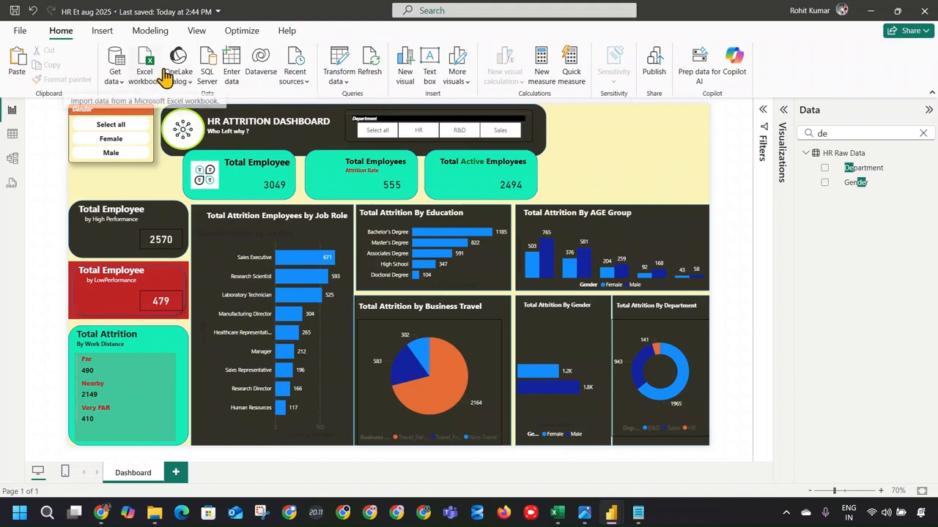
Insert a Clear all slicers button and place it in the empty area above the age group panel.
left_click(106, 31)
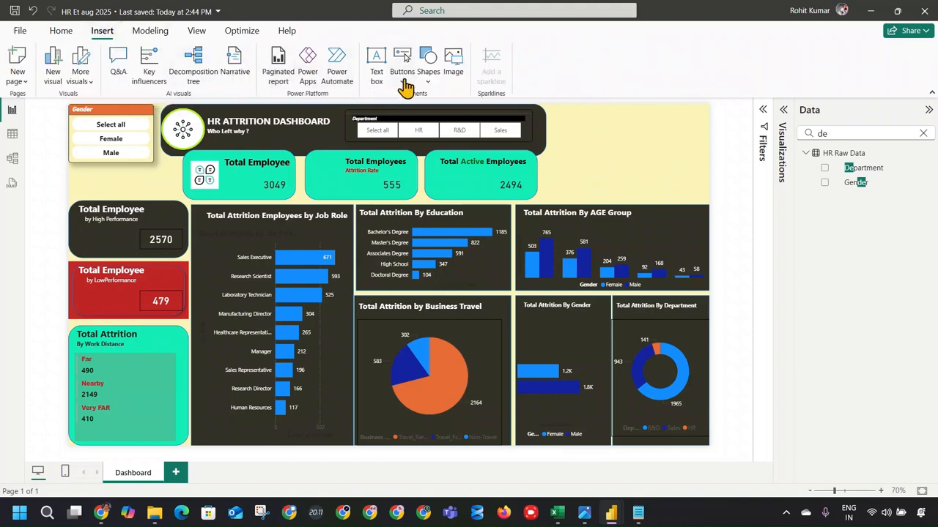
left_click(401, 79)
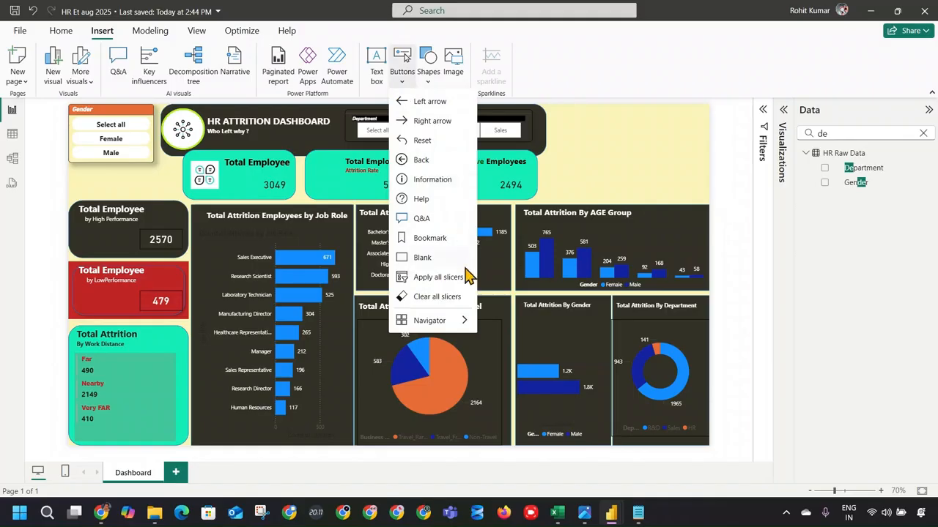
left_click(443, 296)
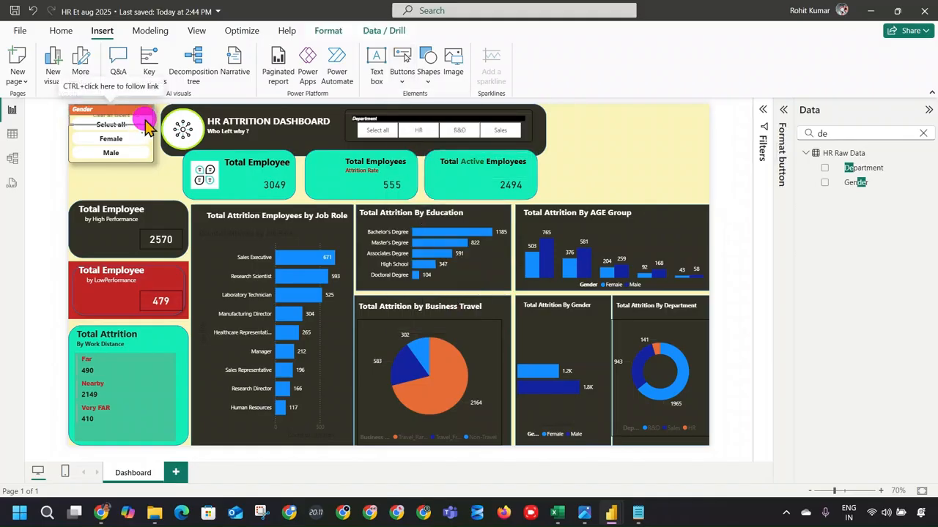
left_click_drag(146, 126, 614, 118)
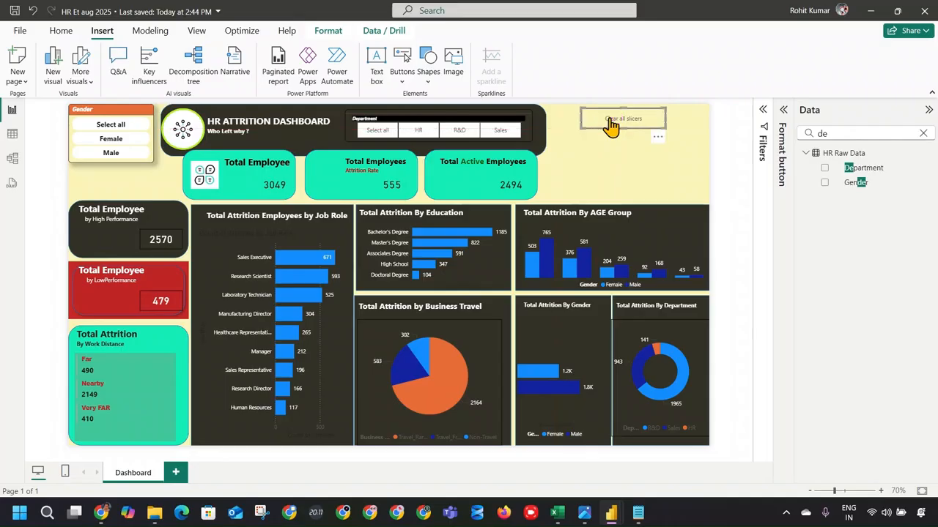
left_click(608, 149)
left_click(195, 33)
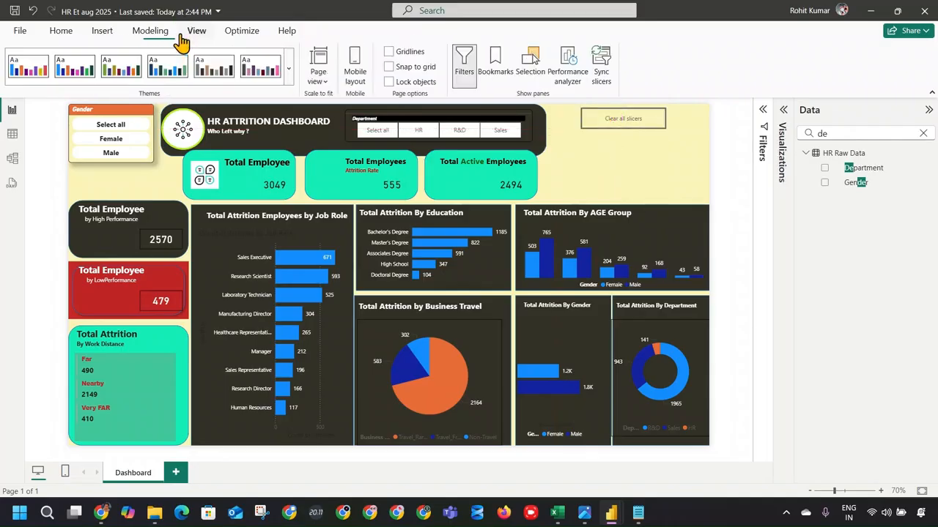
left_click(135, 35)
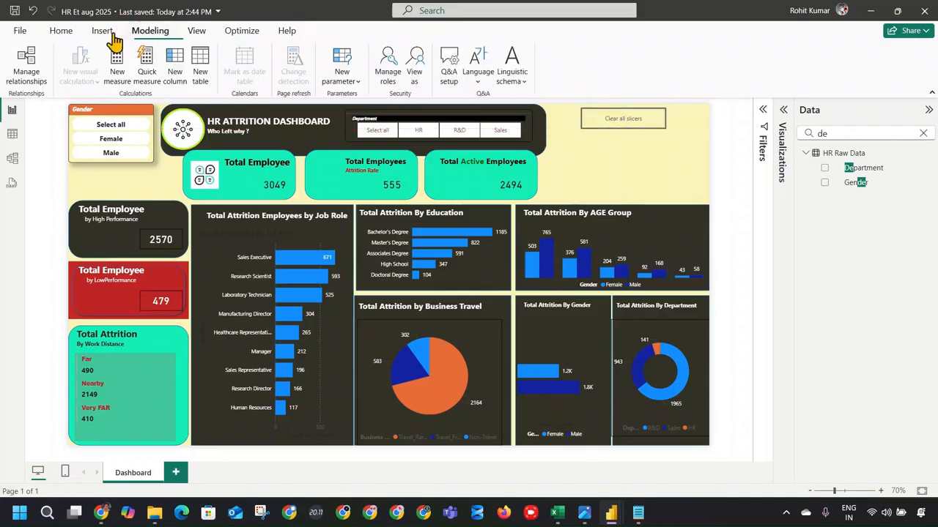
Insert a left arrow button, place it beside the Clear all slicers button, and turn on its action.
left_click(102, 30)
left_click(427, 67)
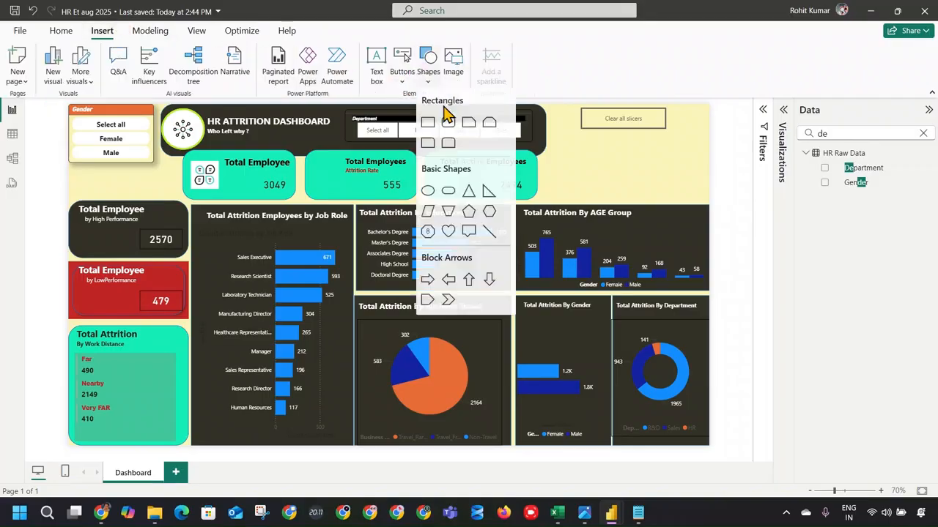
left_click(401, 74)
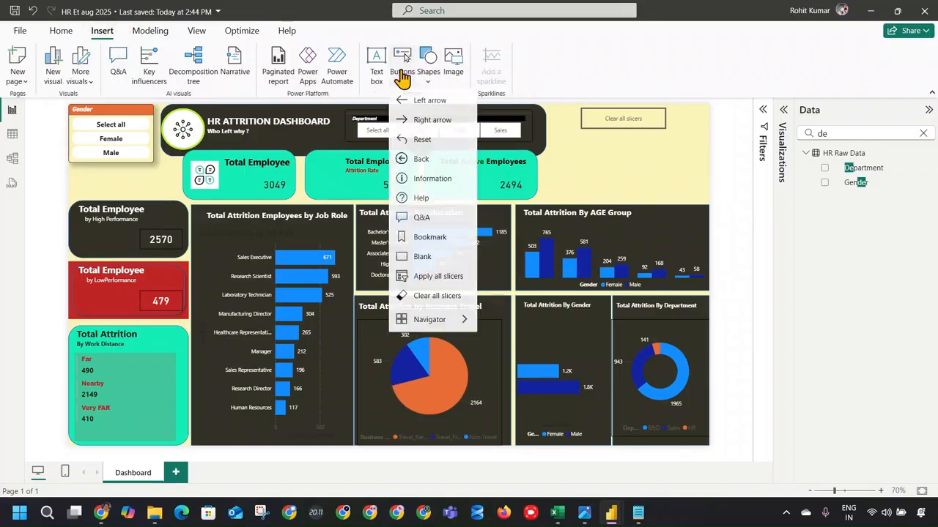
left_click(433, 107)
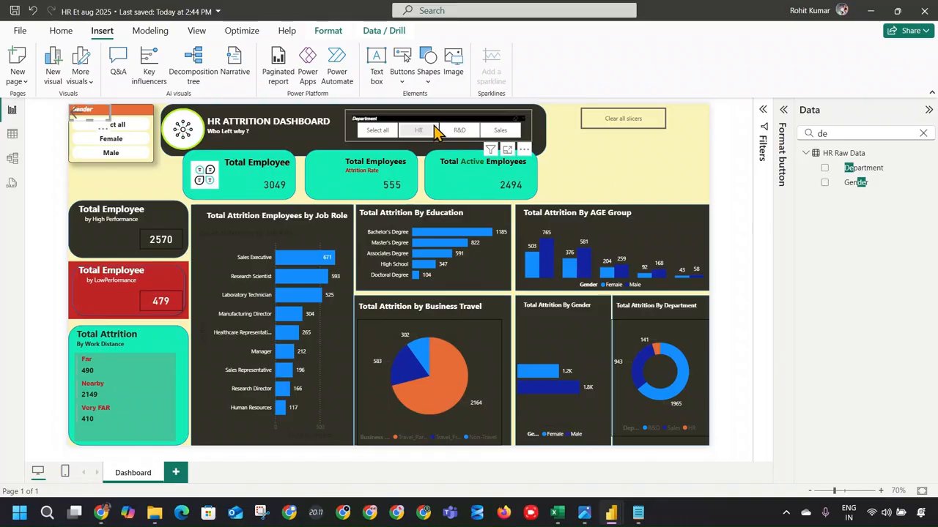
mouse_move(117, 117)
left_mouse_down()
mouse_move(649, 151)
mouse_move(701, 116)
mouse_move(672, 125)
mouse_move(679, 139)
left_mouse_up()
left_click(782, 131)
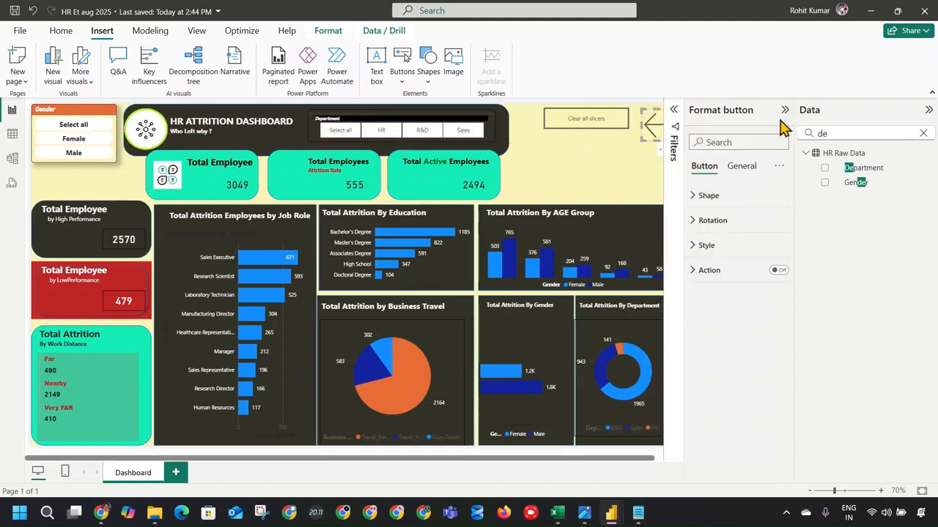
left_click(741, 285)
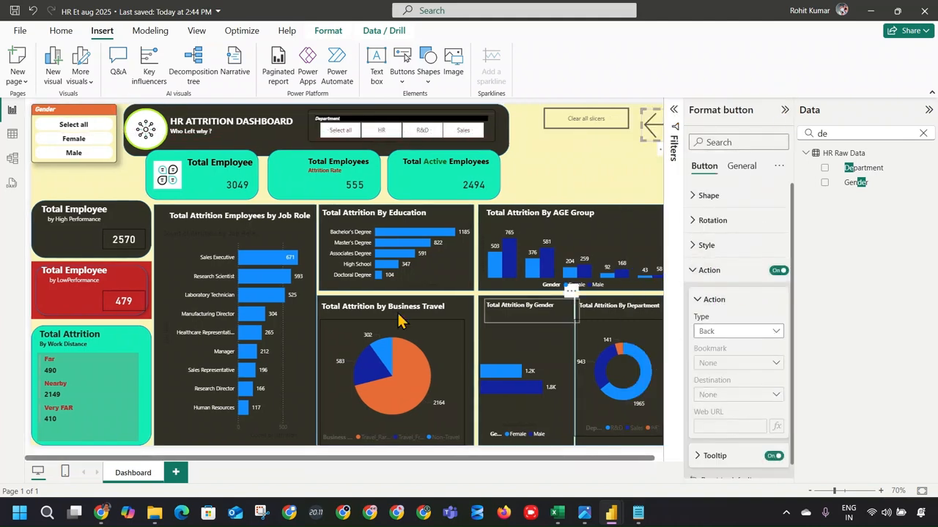
Add a report page named Home and place it before the Dashboard page.
left_click(183, 474)
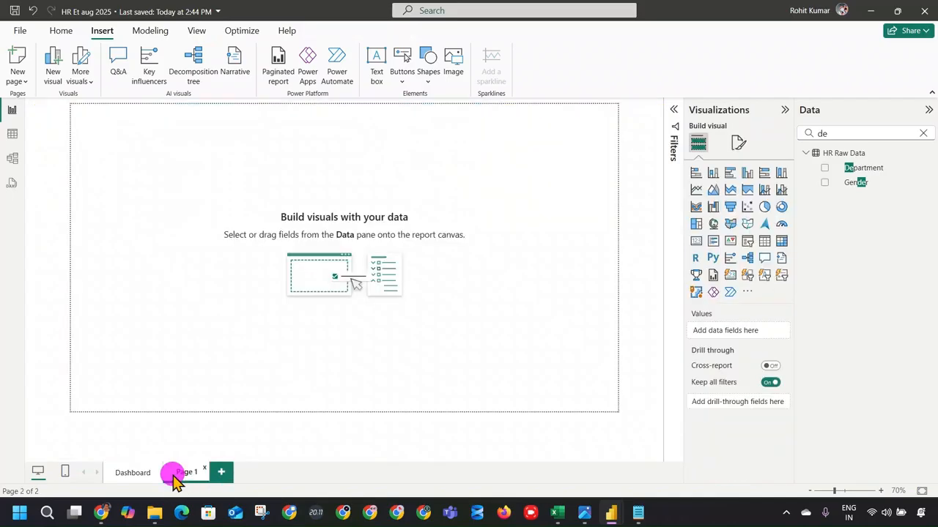
double_click(179, 476)
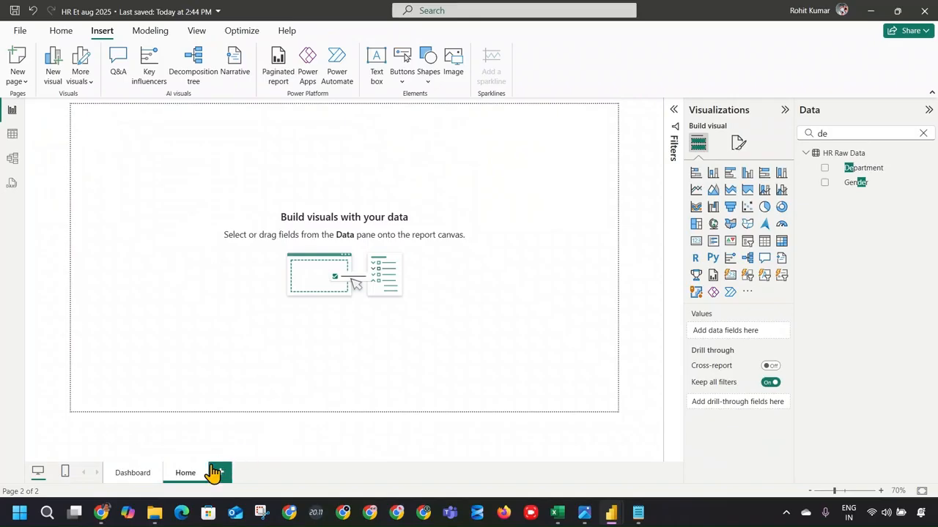
left_click_drag(187, 474, 125, 477)
Set the Dashboard page's left arrow button to the Page navigation action with Home as its destination.
left_click(172, 475)
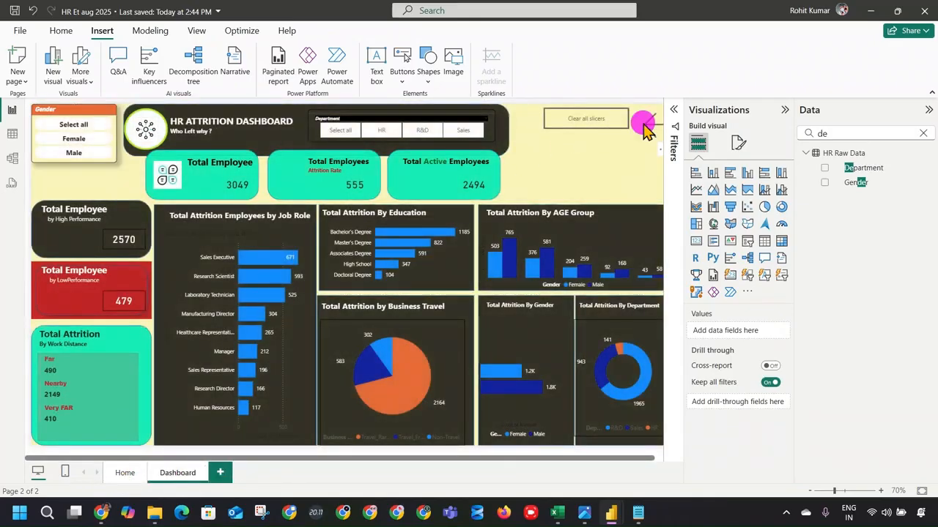
left_click(644, 121)
left_click(729, 271)
left_click(759, 332)
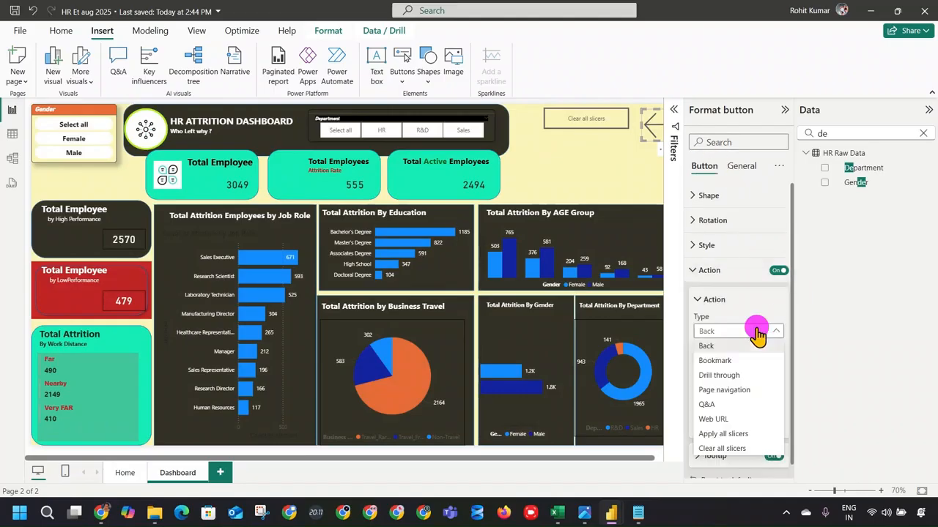
left_click(745, 393)
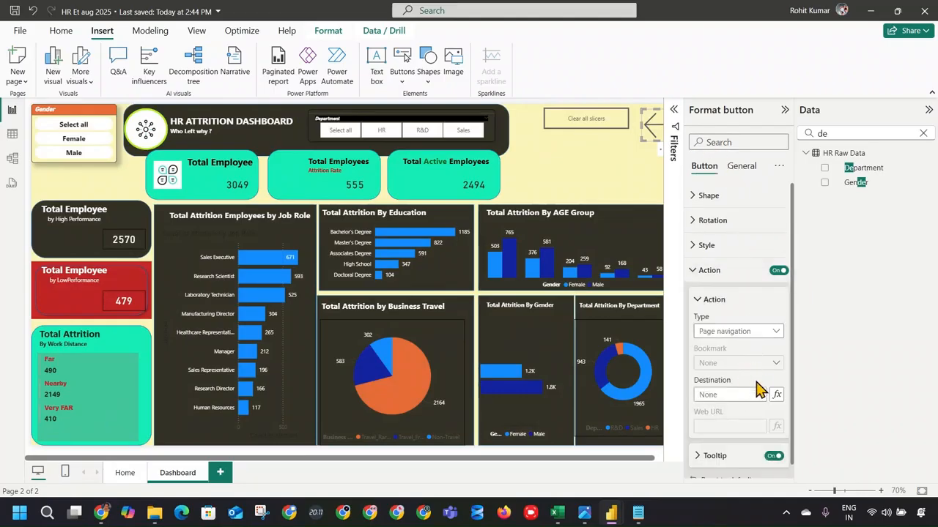
left_click(745, 395)
left_click(727, 421)
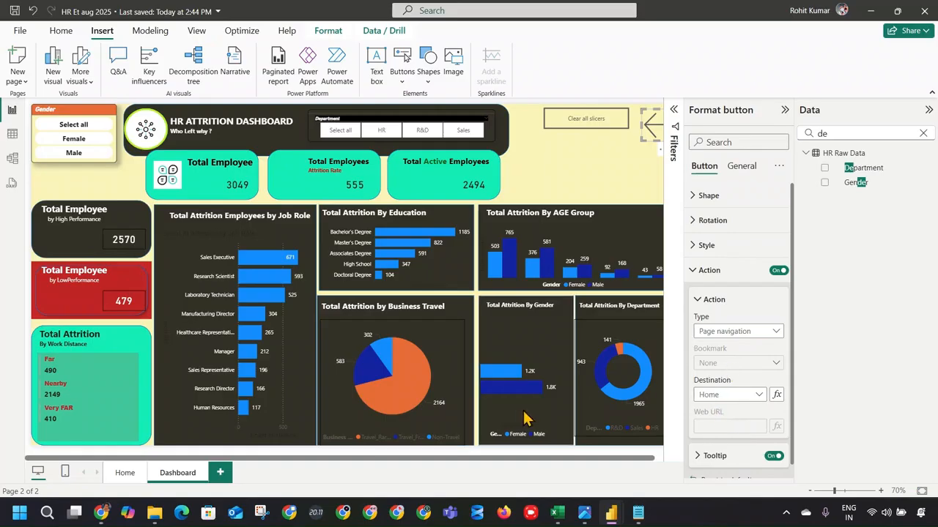
Add another report page after Dashboard and name it Table View.
left_click(220, 472)
left_click(242, 474)
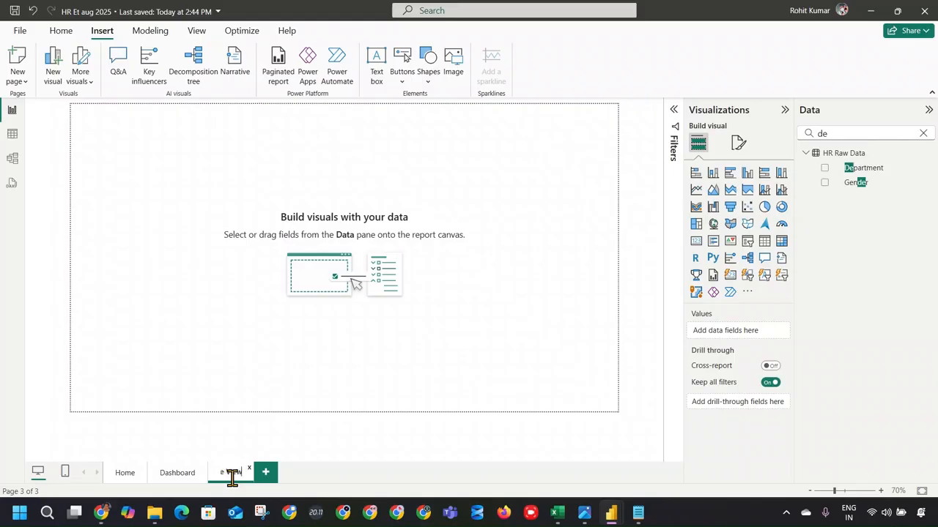
key("Return")
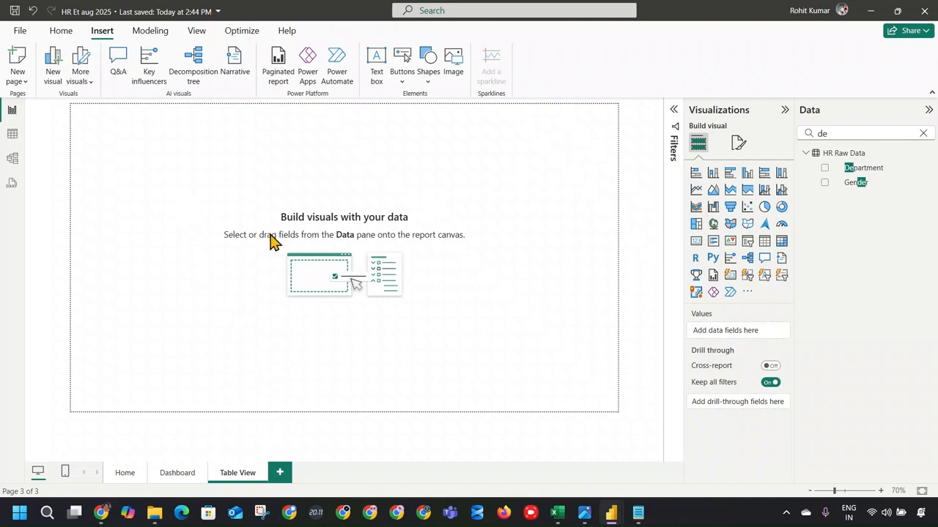
left_click(184, 474)
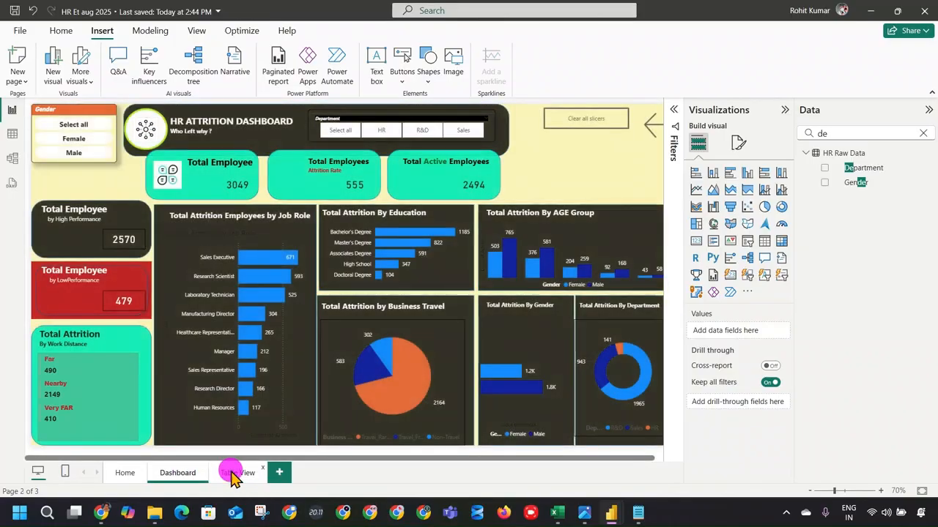
left_click(233, 475)
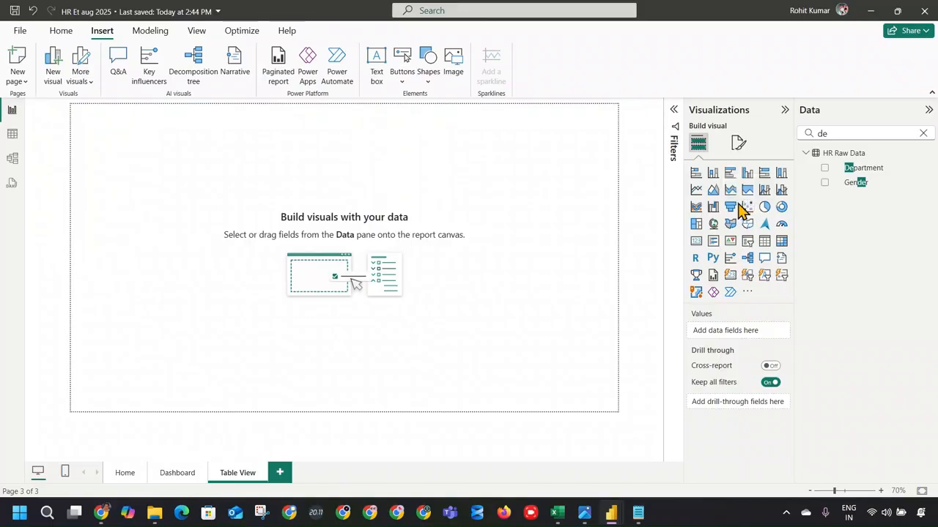
left_click(195, 472)
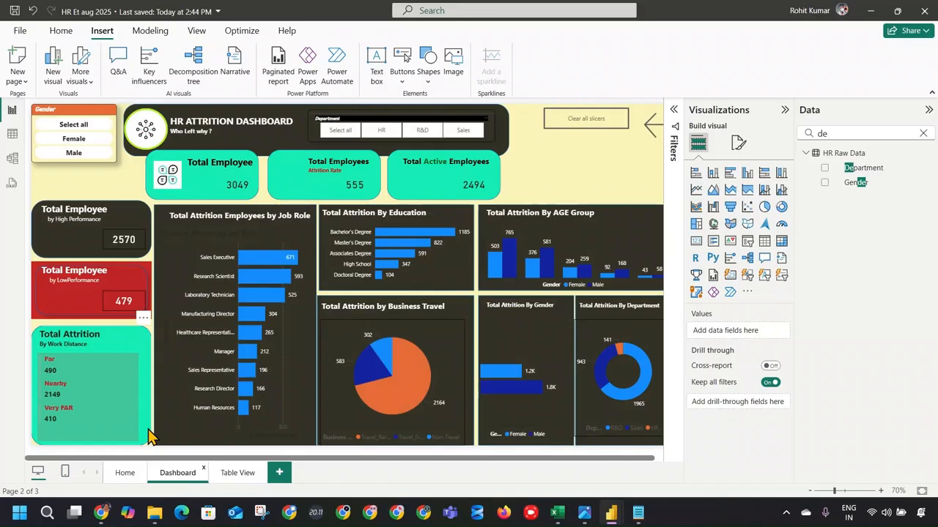
left_click(241, 474)
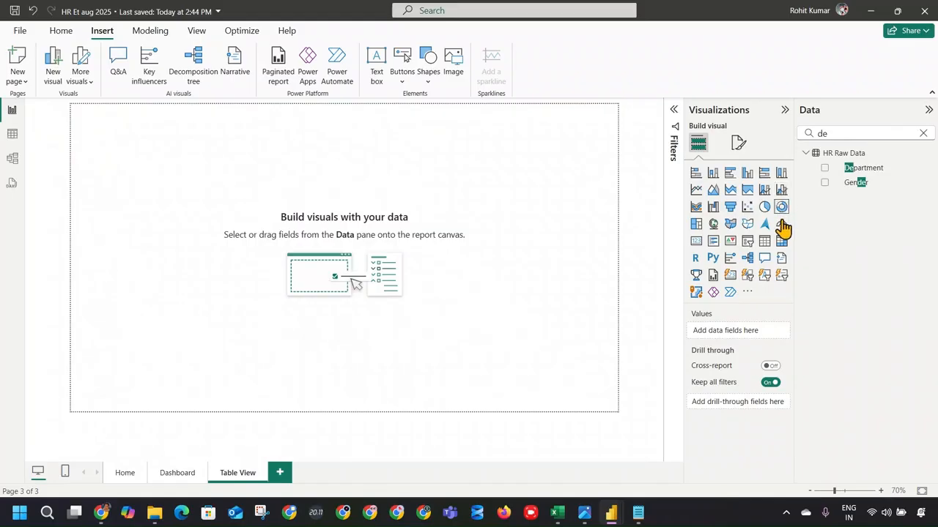
left_click(781, 241)
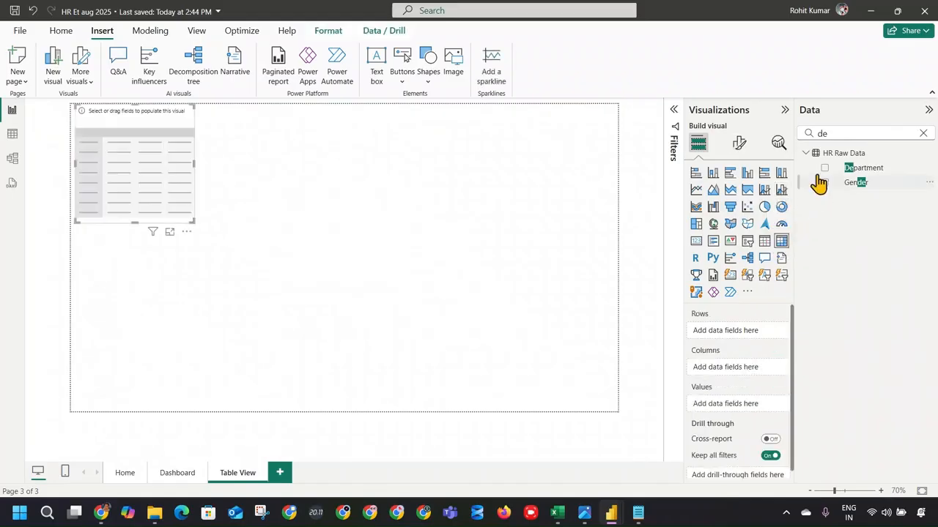
left_click(924, 134)
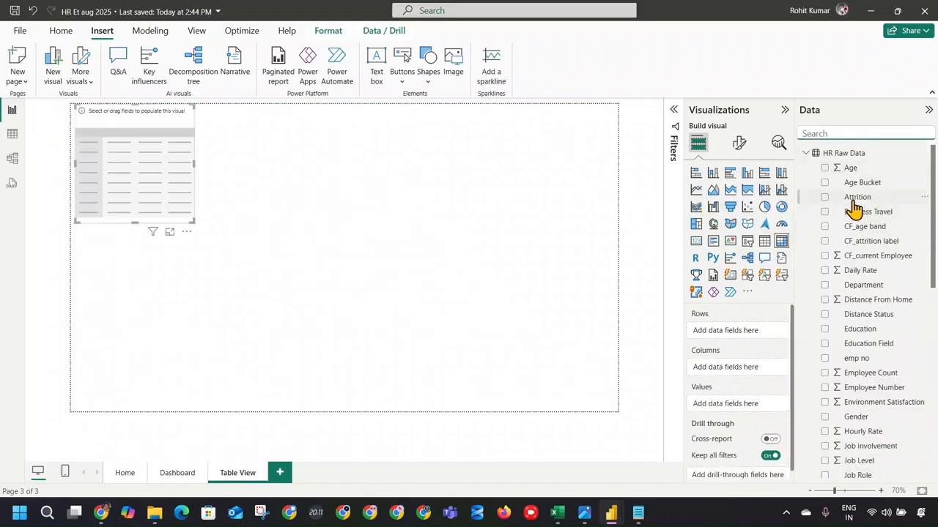
left_click(825, 315)
left_click(824, 299)
left_click(825, 287)
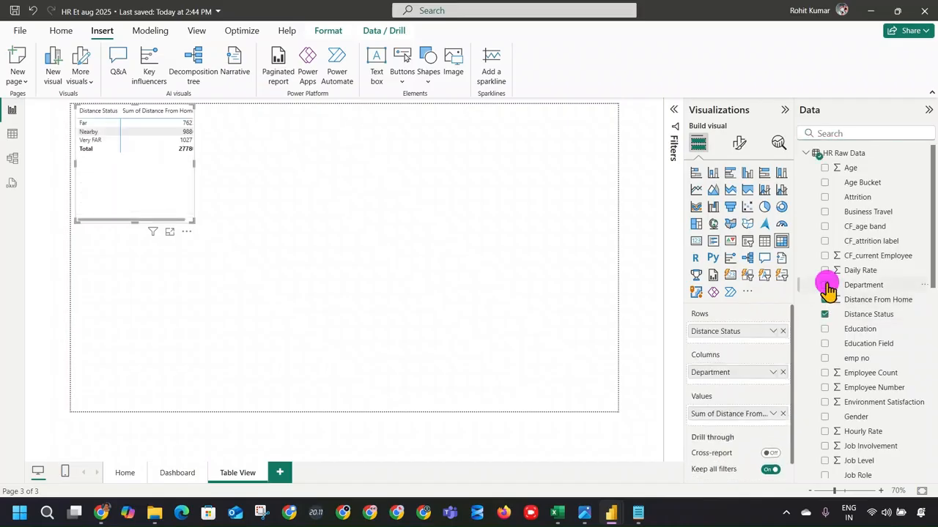
left_click(824, 270)
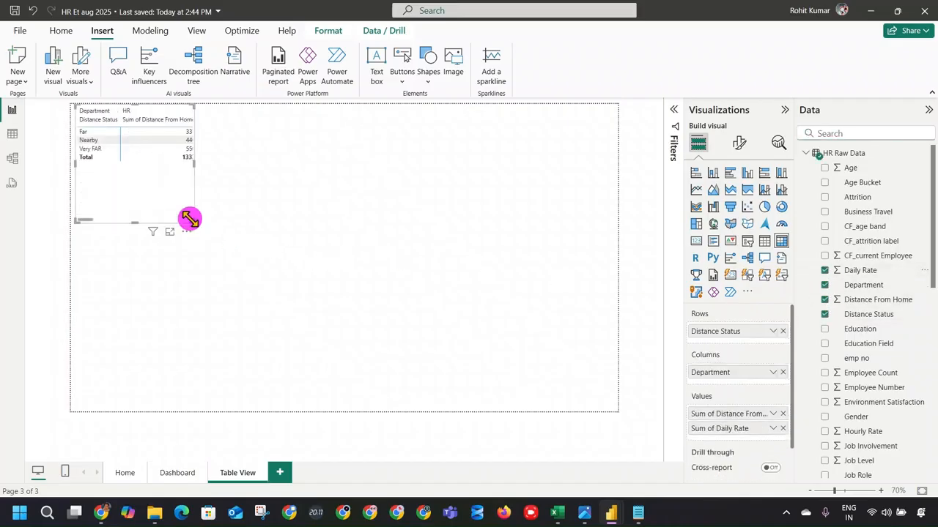
left_click_drag(189, 218, 599, 381)
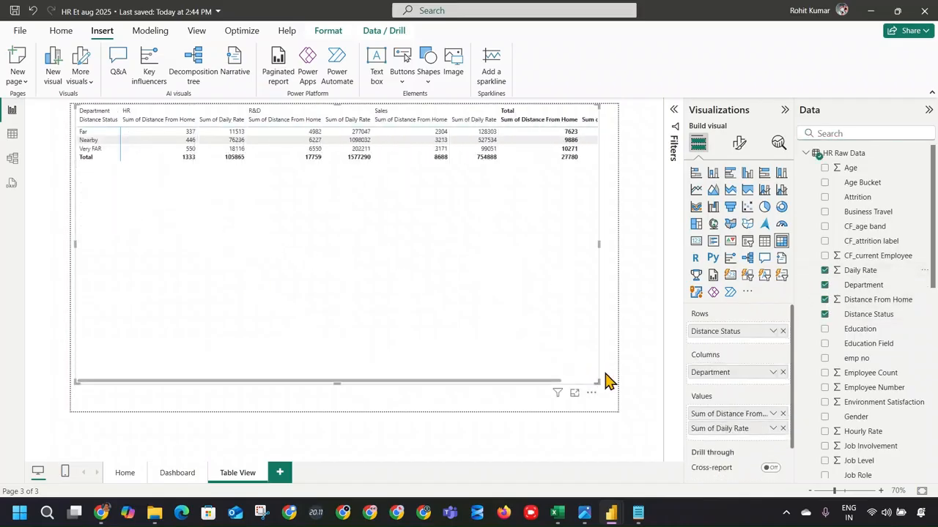
left_click(825, 285)
left_click(825, 272)
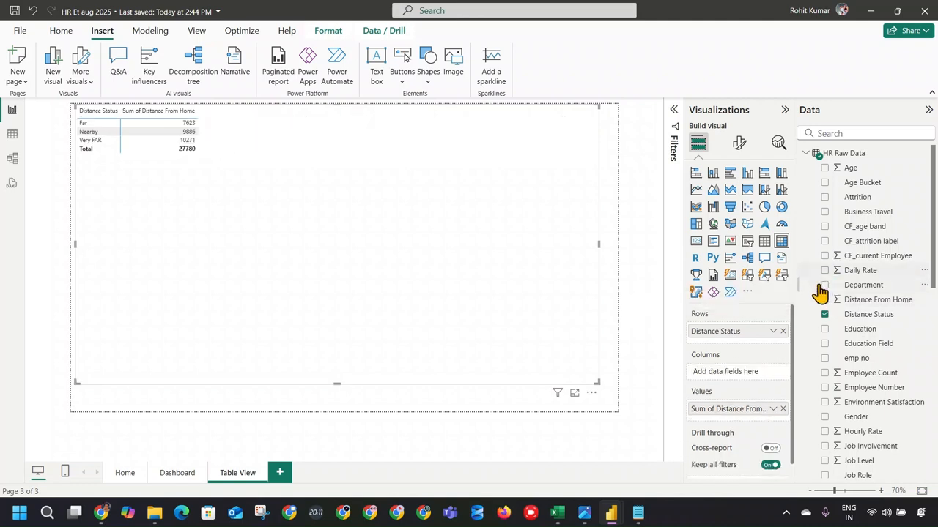
key("Delete")
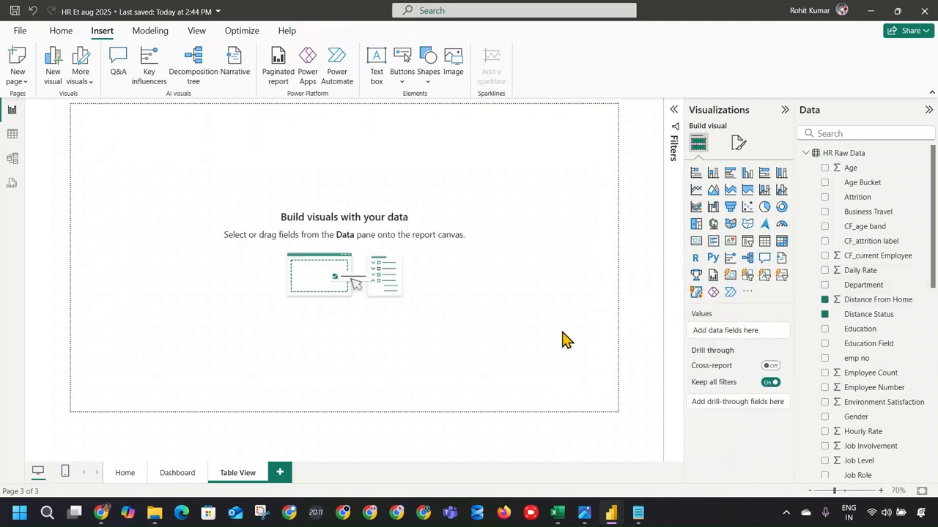
left_click(806, 154)
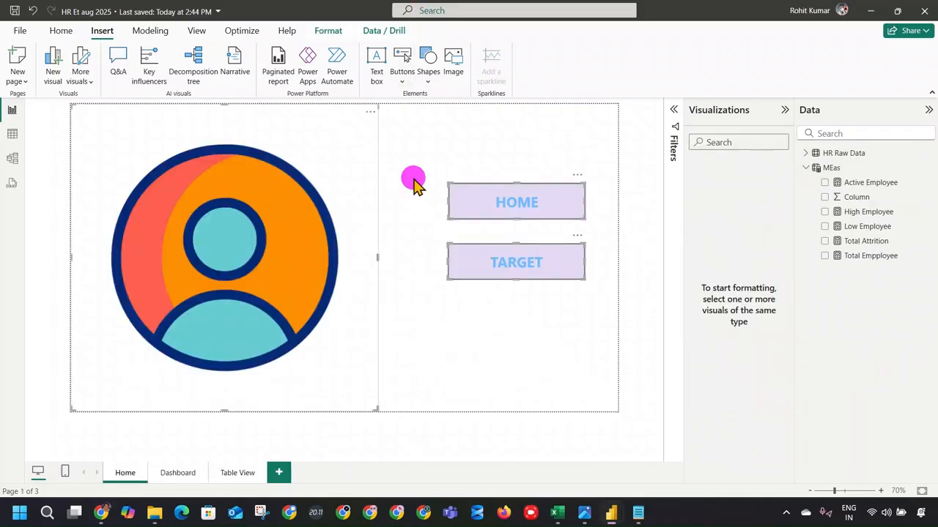
Set the page navigation destination of the HOME button on the Home page to Dashboard.
left_click(497, 213)
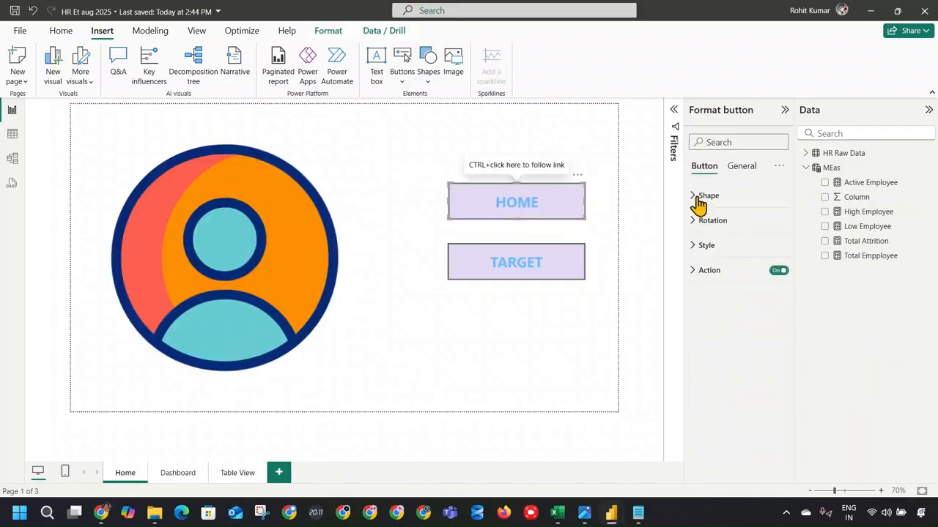
left_click(709, 270)
left_click(735, 395)
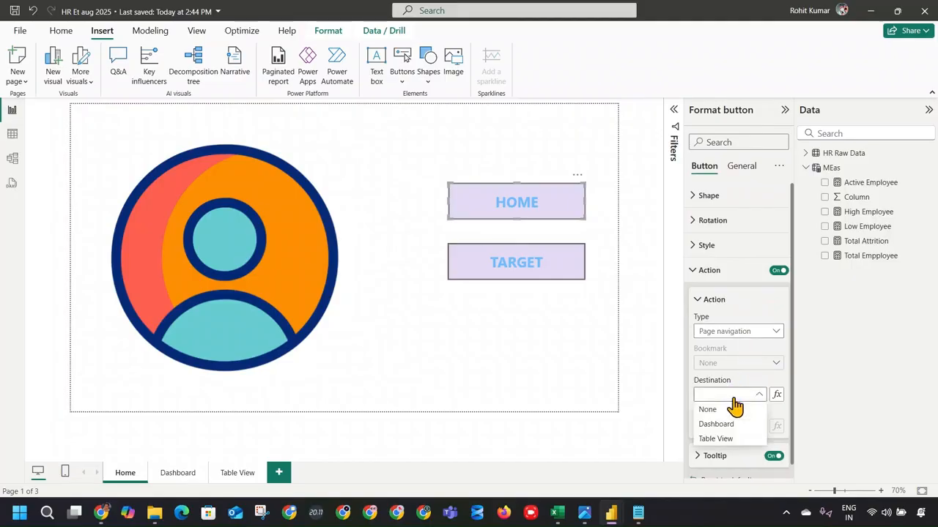
left_click(733, 425)
Change the text of the TARGET button on the Home page to TABLE.
left_click(557, 270)
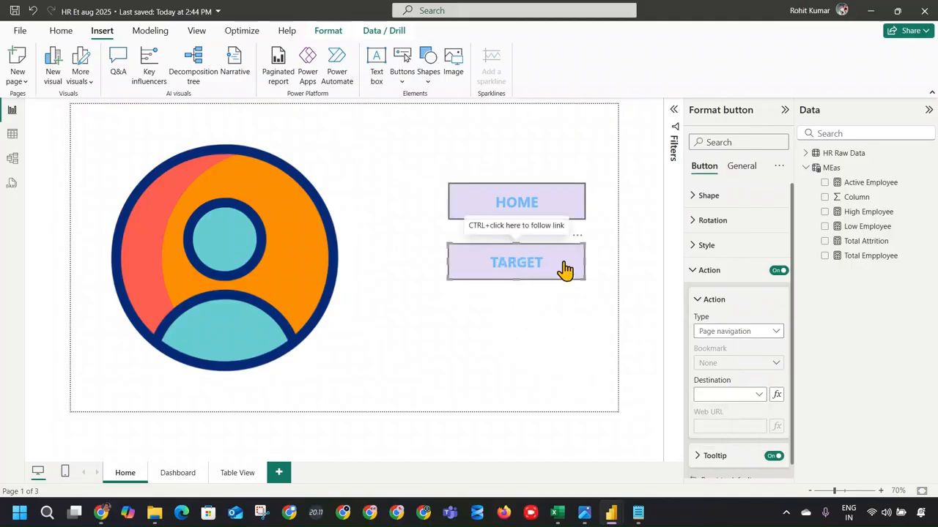
left_click(742, 167)
left_click(704, 167)
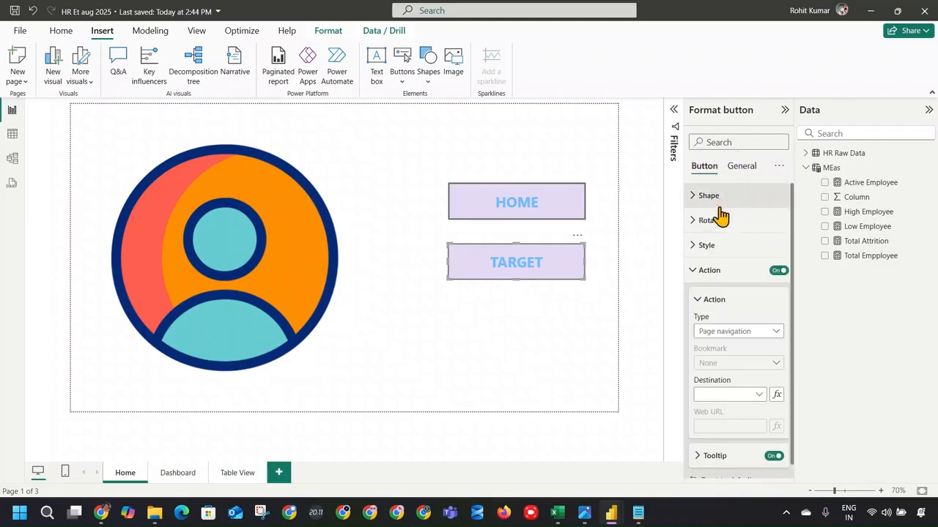
left_click(711, 270)
left_click(714, 247)
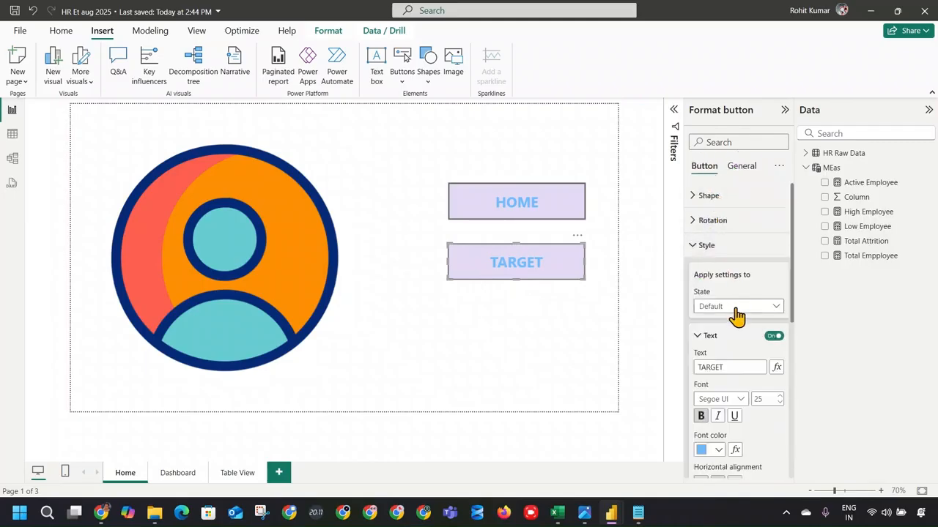
double_click(716, 366)
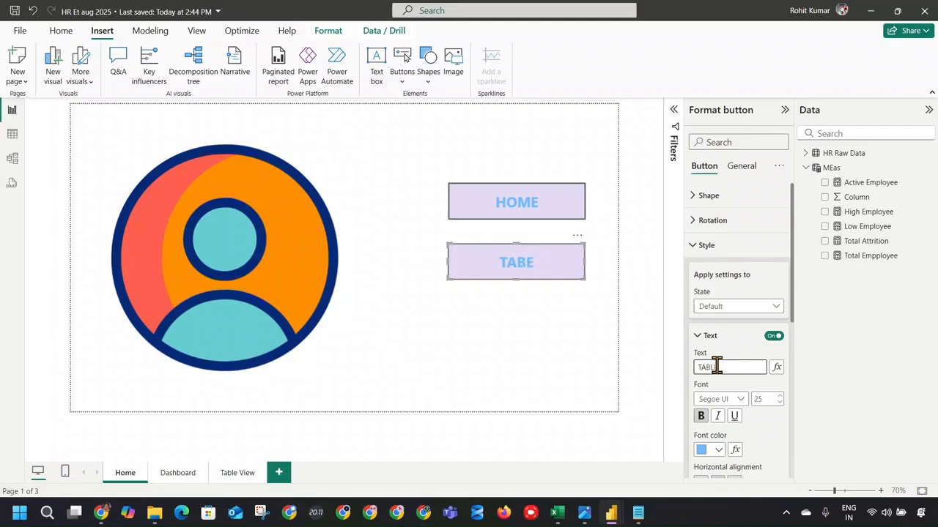
left_click(533, 357)
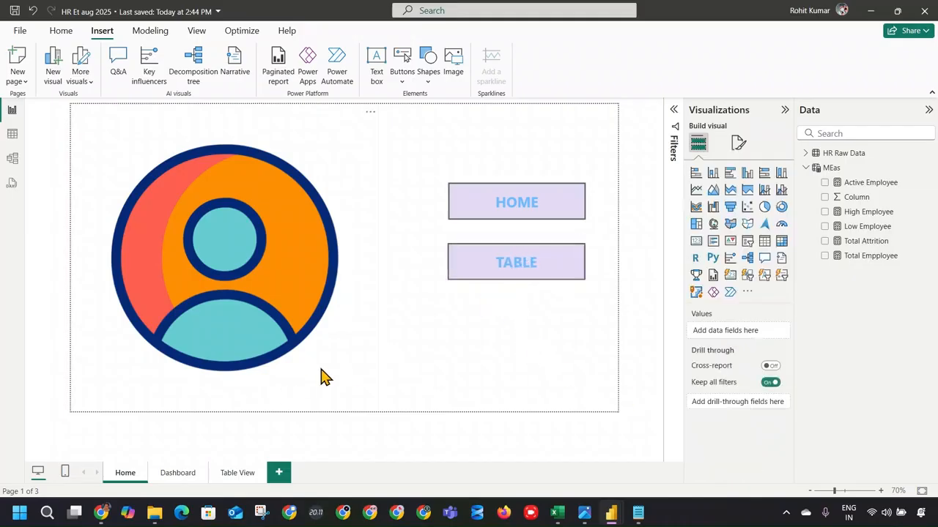
Set the TABLE button's action to Page navigation with Table View as its destination.
left_click(490, 271)
left_click(733, 271)
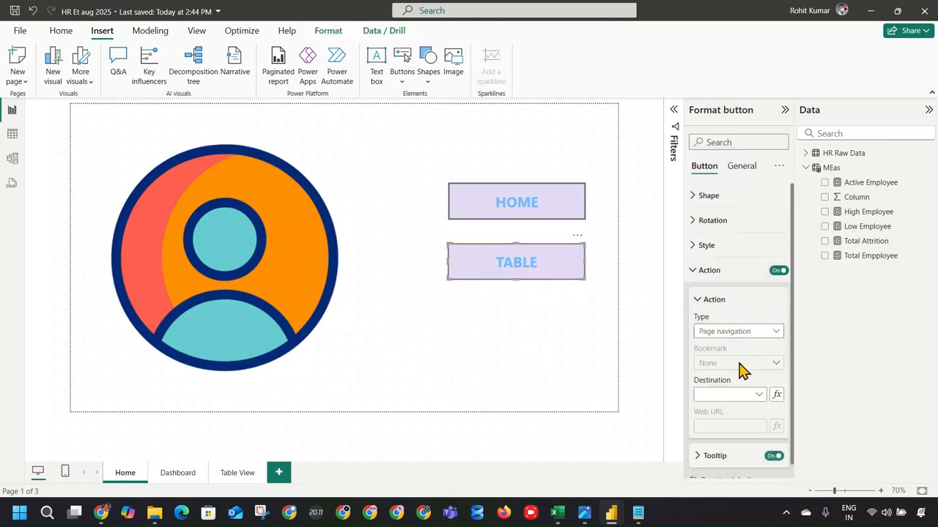
left_click(740, 331)
left_click(733, 390)
left_click(735, 395)
left_click(729, 440)
Insert a table visual on the Table View page with Distance From Home, Attrition, Age Bucket, Business Travel and CF_age band from HR Raw Data.
left_click(221, 475)
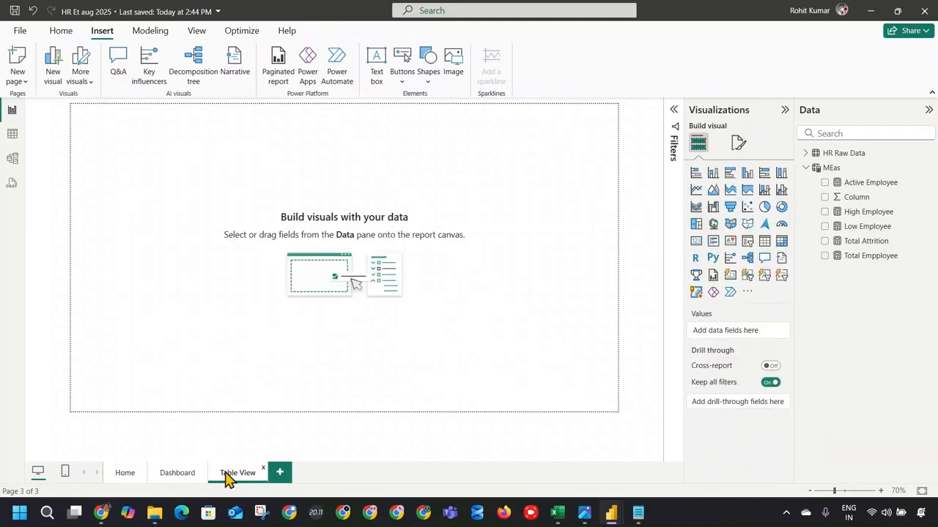
left_click(763, 240)
left_click(806, 154)
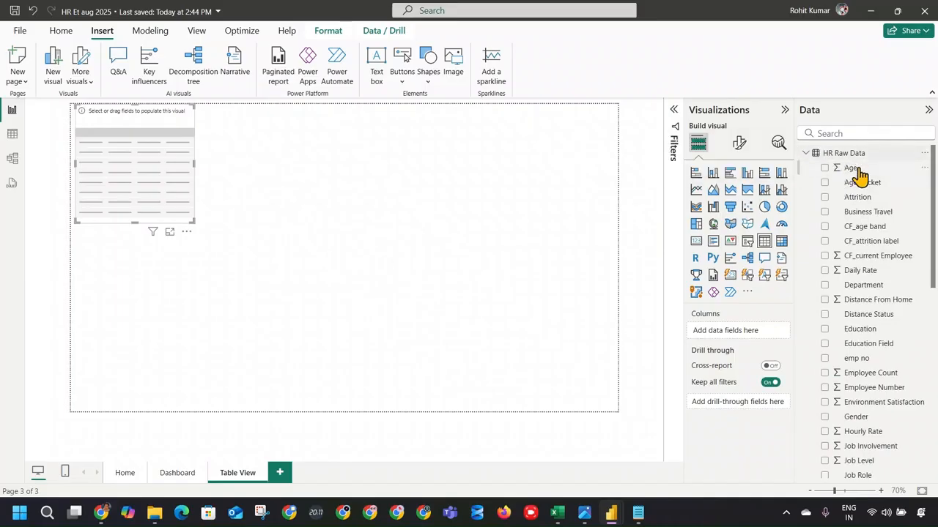
left_click(825, 300)
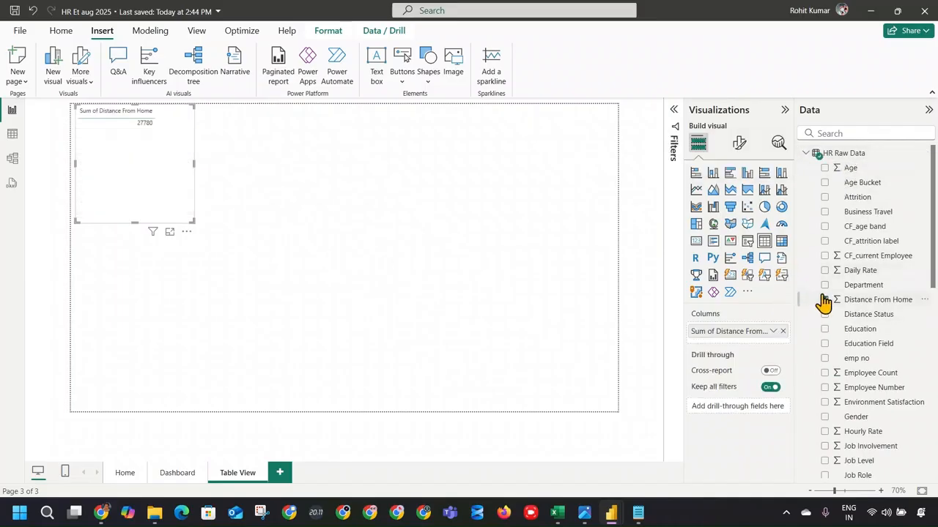
left_click(825, 198)
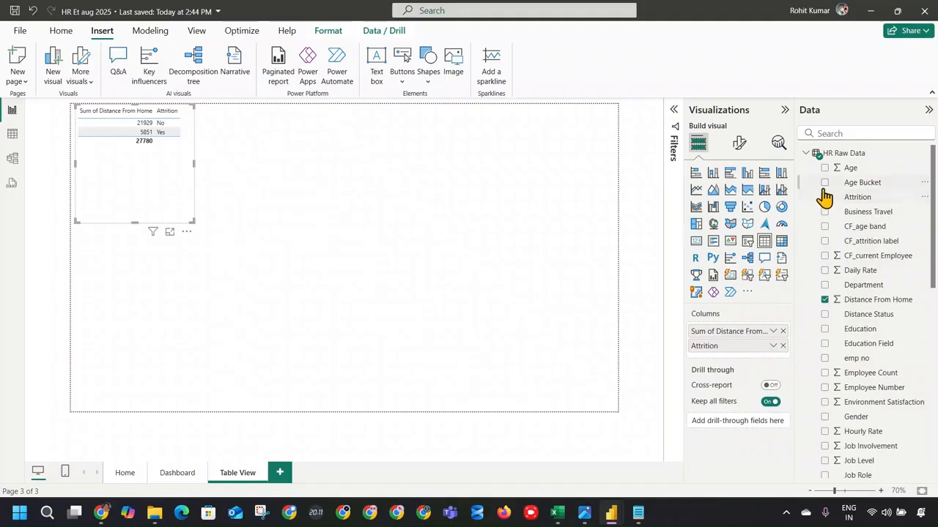
left_click(824, 183)
left_click(827, 214)
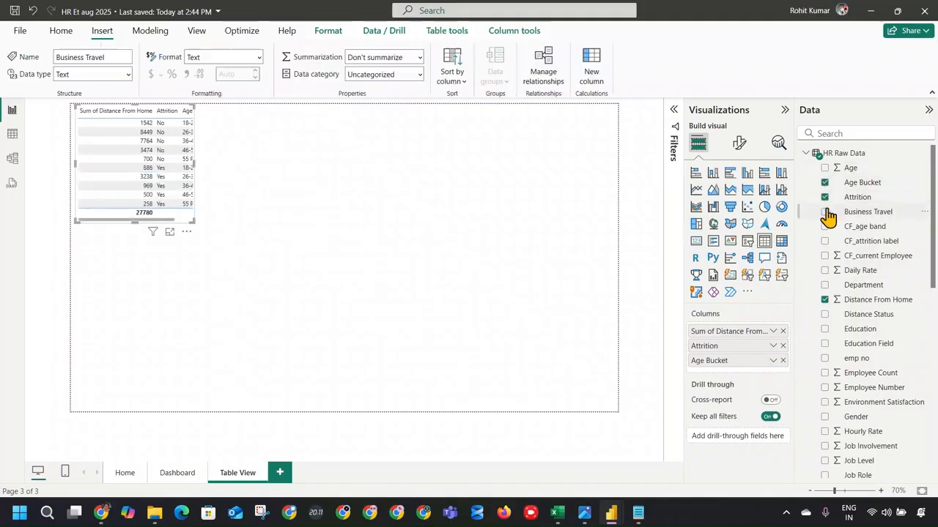
left_click(825, 212)
left_click(825, 227)
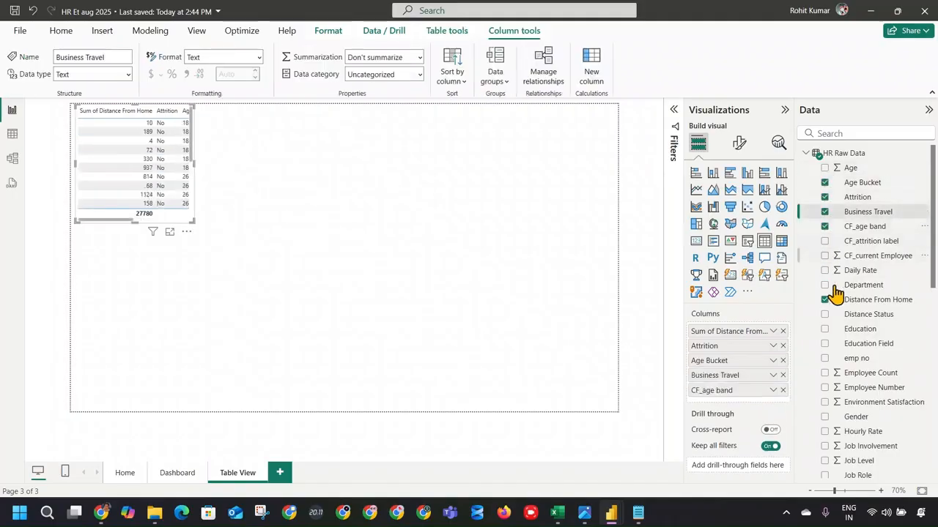
Add Education Field, Employee Count, Employee Number, Gender, Job Role, Job Satisfaction, Performance Rating and Percent Salary Hike to the table.
left_click(825, 343)
left_click(825, 373)
left_click(824, 388)
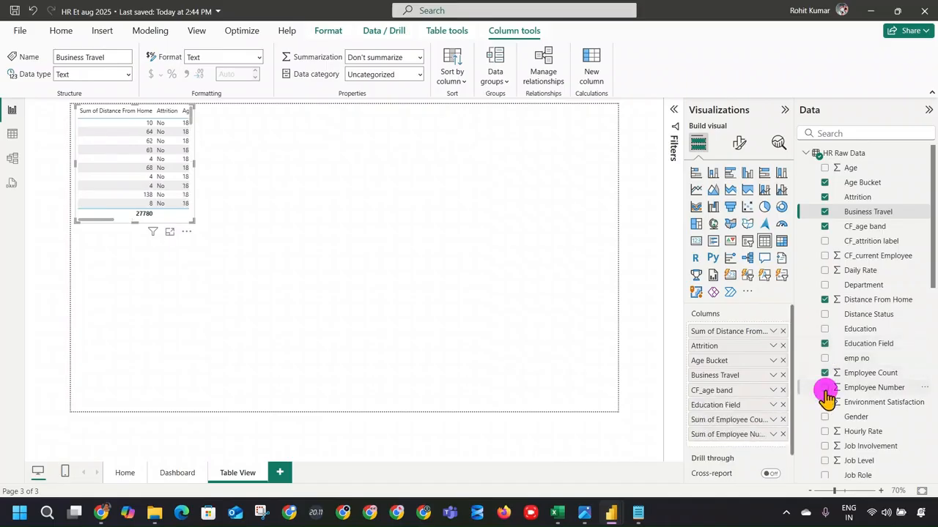
scroll(831, 414, "down", 1)
left_click(825, 355)
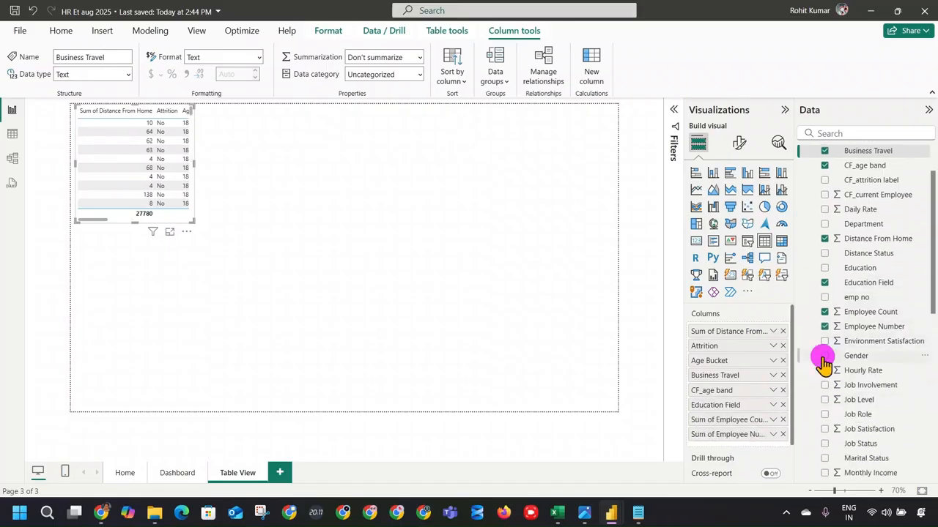
left_click(825, 414)
left_click(825, 429)
scroll(828, 447, "down", 2)
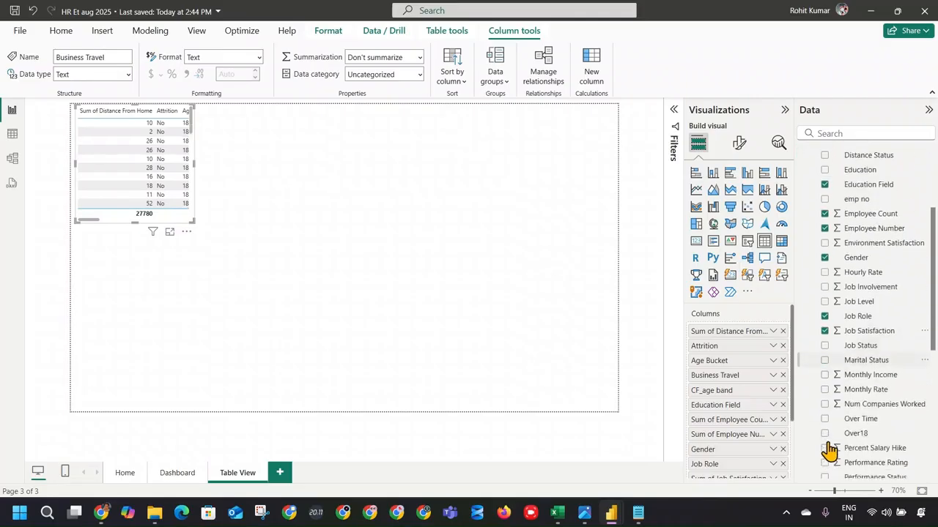
scroll(828, 437, "down", 2)
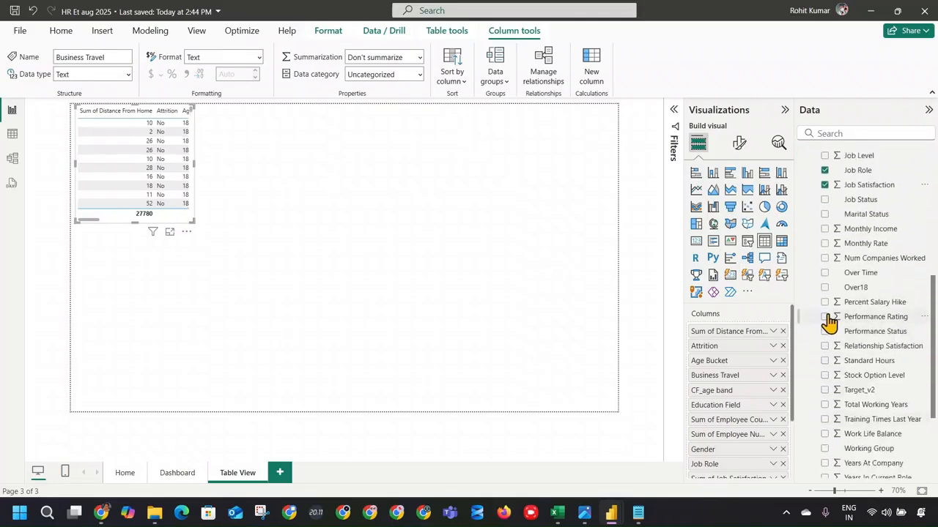
left_click(825, 317)
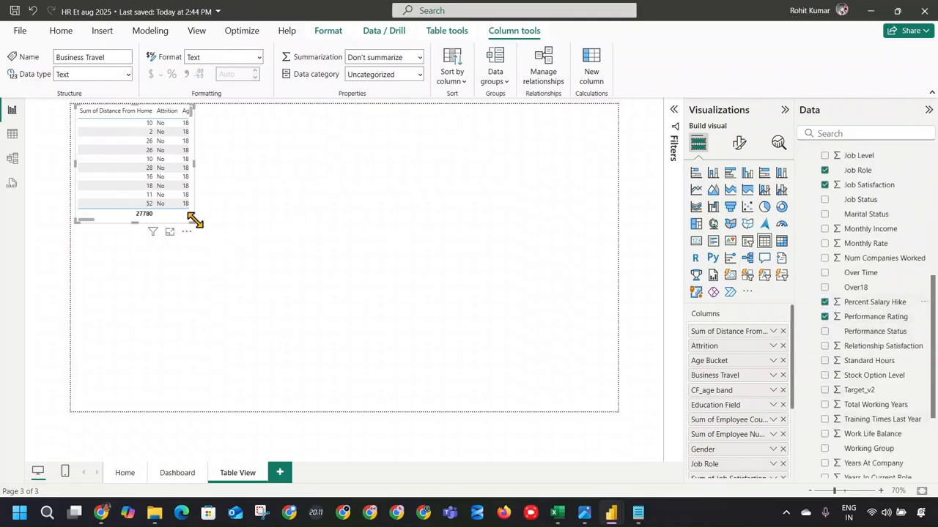
Enlarge the table to fill nearly the whole page, leaving a narrow free strip along the page's upper edge.
left_click_drag(195, 220, 606, 396)
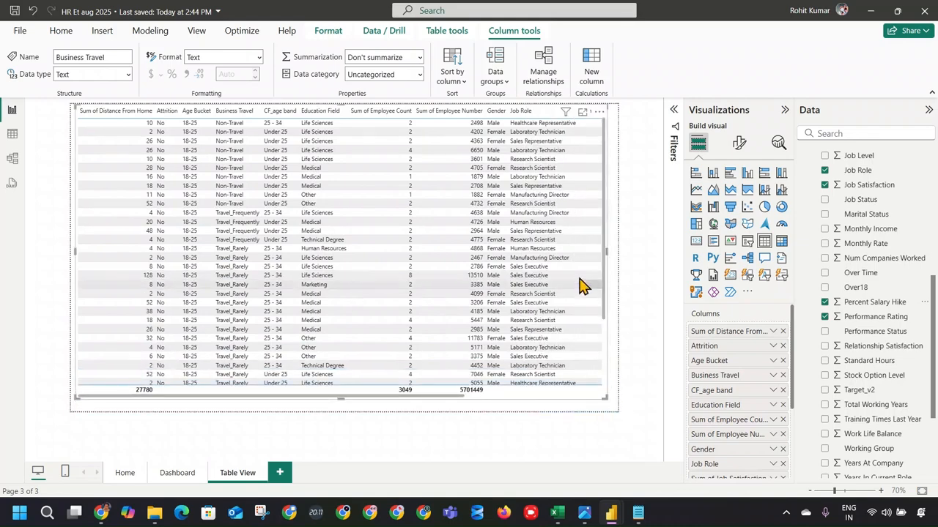
left_click(590, 284)
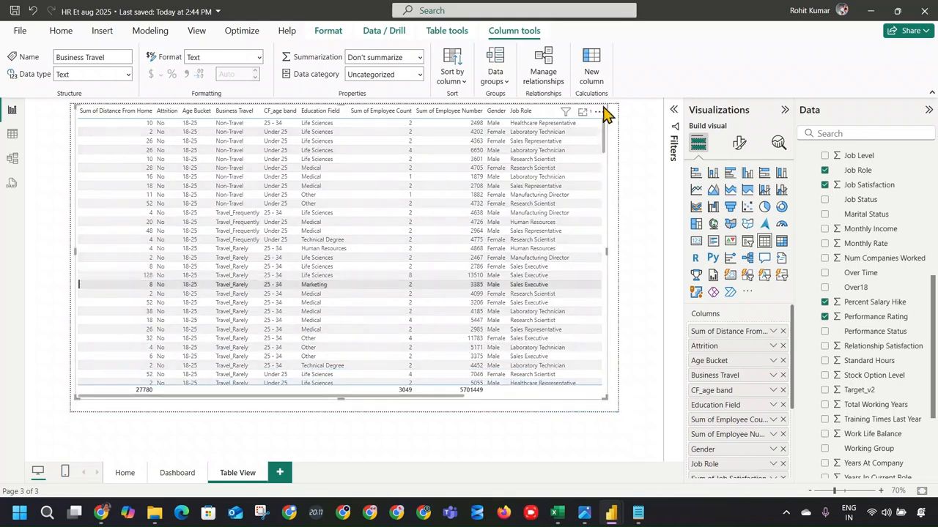
left_click(555, 212)
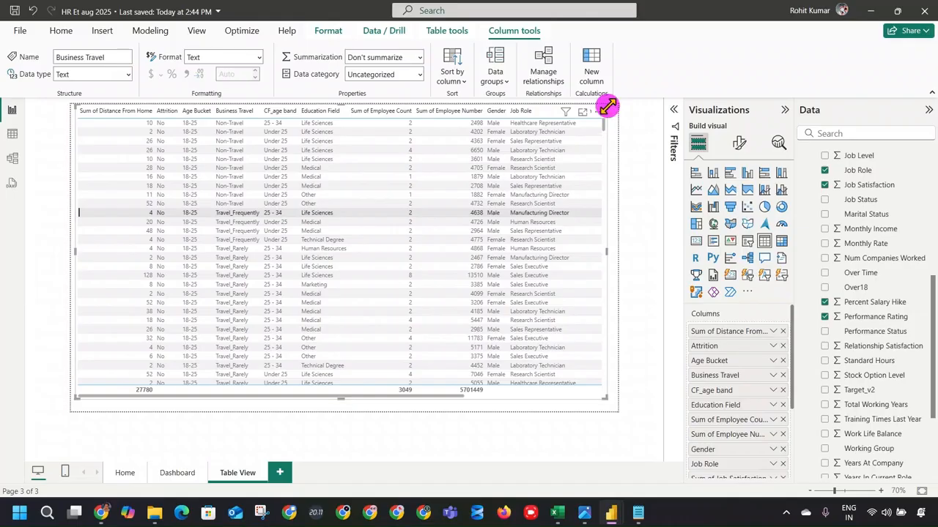
left_click_drag(608, 107, 605, 134)
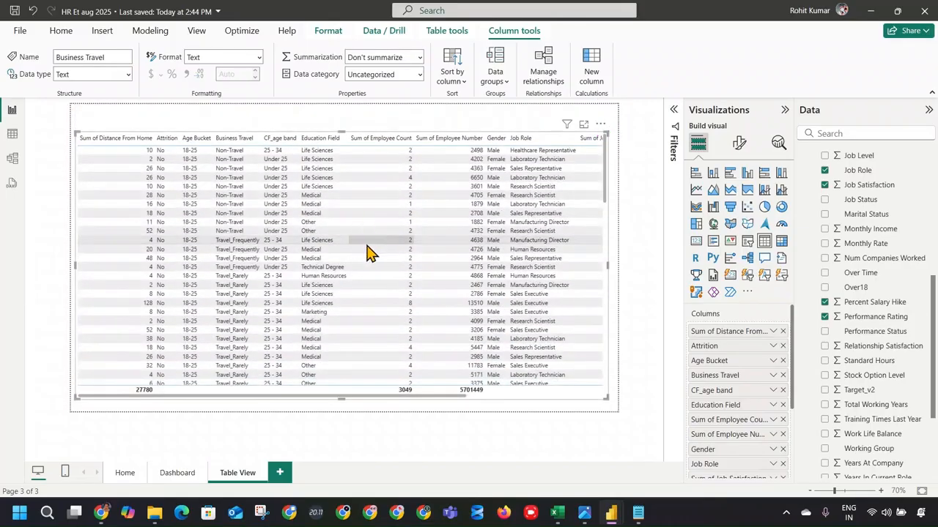
Try the Minimal and Flashy rows style presets on the table, and apply the Sparse preset.
left_click(738, 143)
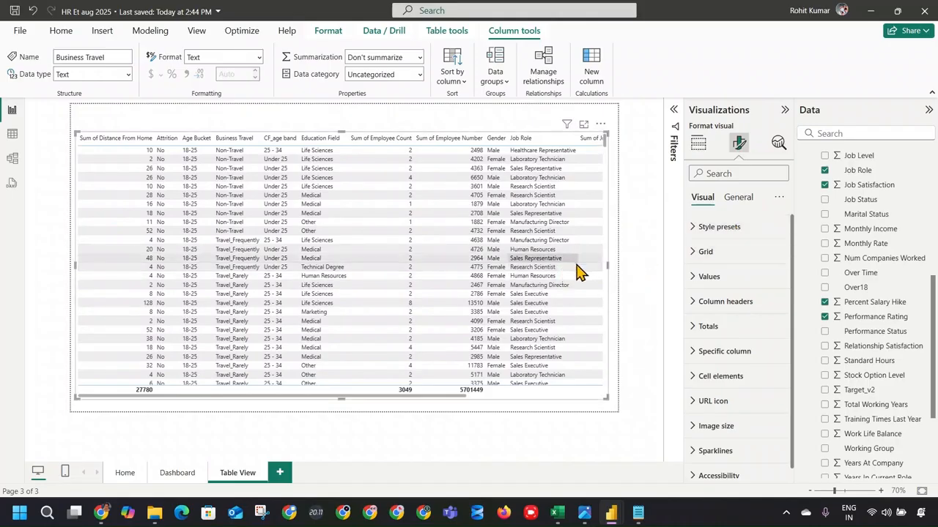
left_click(699, 145)
left_click(737, 146)
left_click(712, 226)
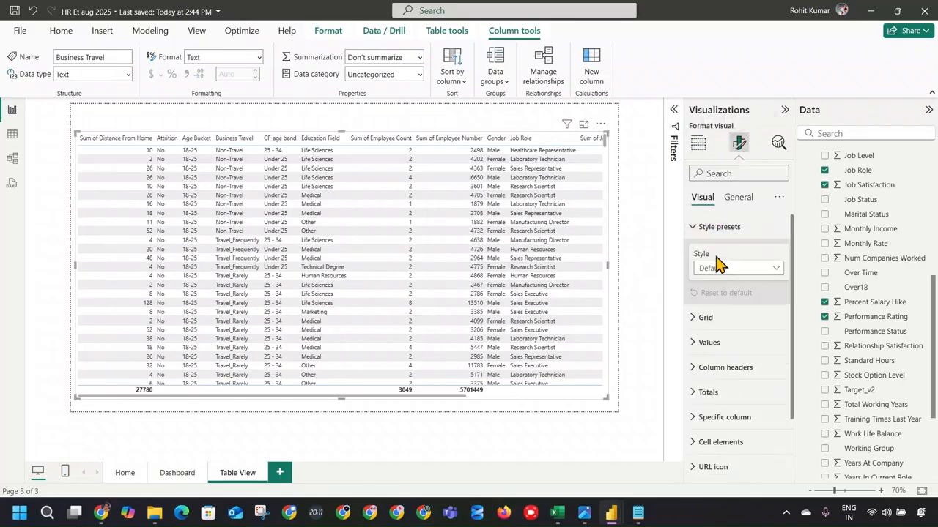
left_click(723, 268)
left_click(741, 317)
left_click(736, 268)
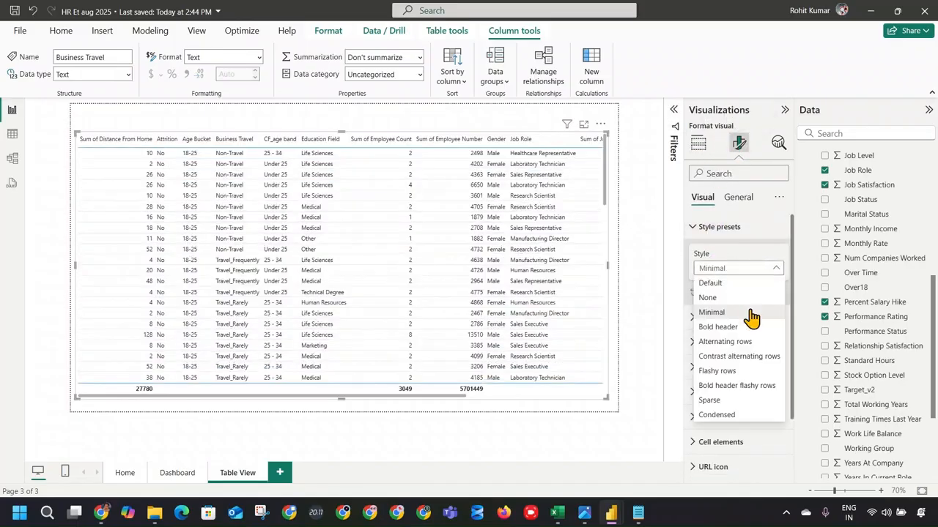
left_click(748, 372)
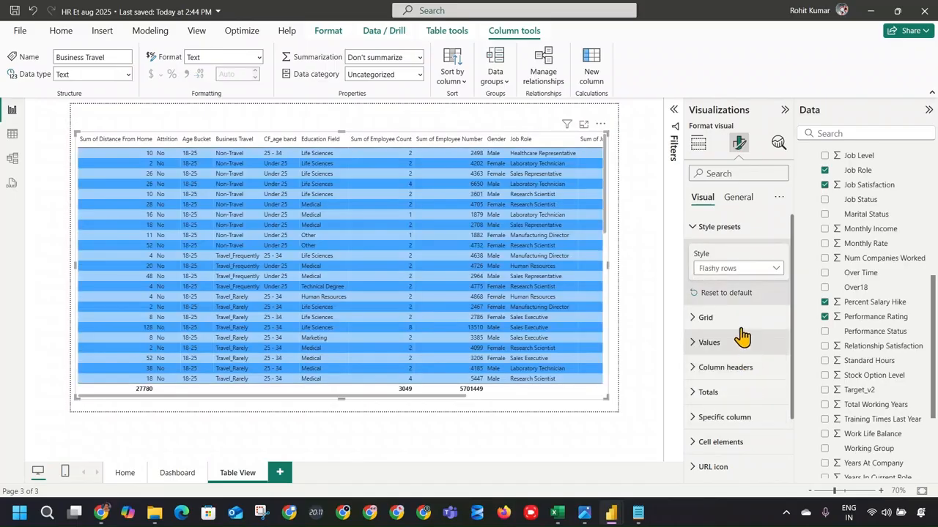
left_click(749, 268)
left_click(741, 400)
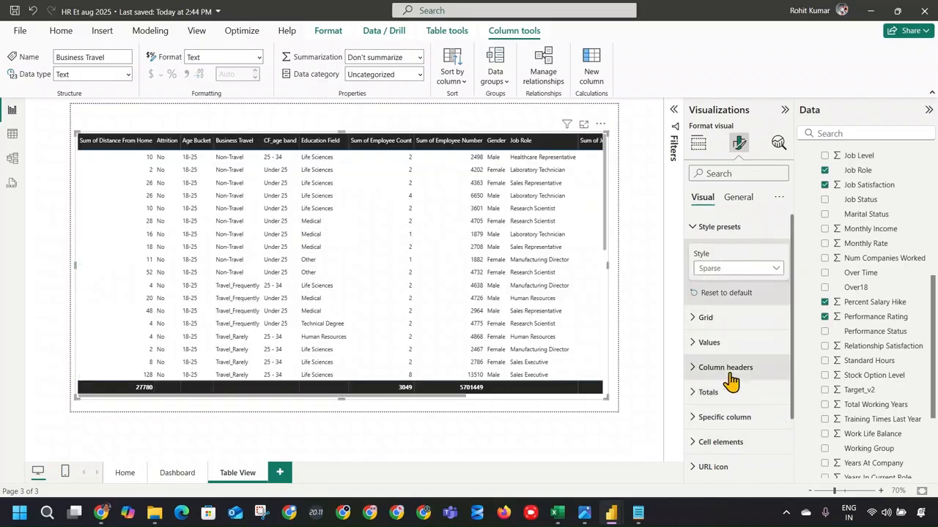
left_click(622, 199)
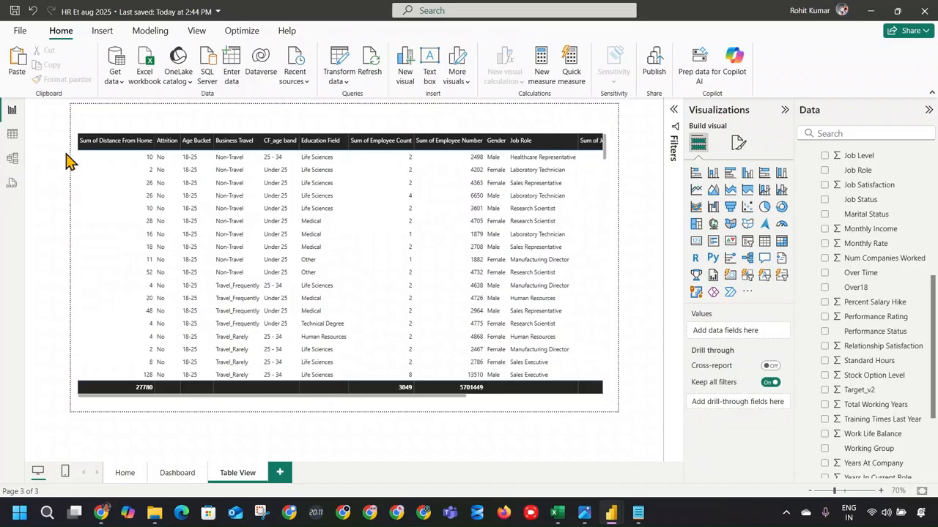
Add Job Role as a drill-through field for the Table View page and collapse its filter card.
left_click(605, 226)
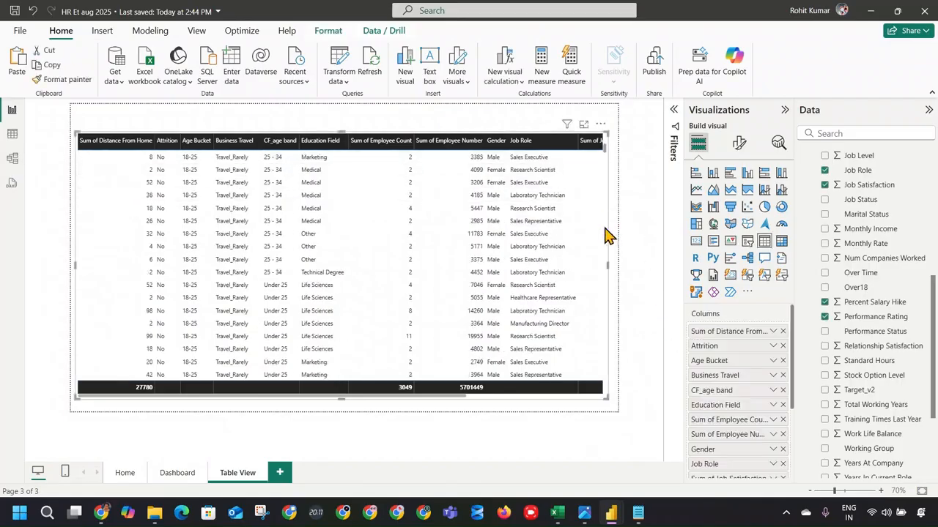
scroll(770, 323, "down", 3)
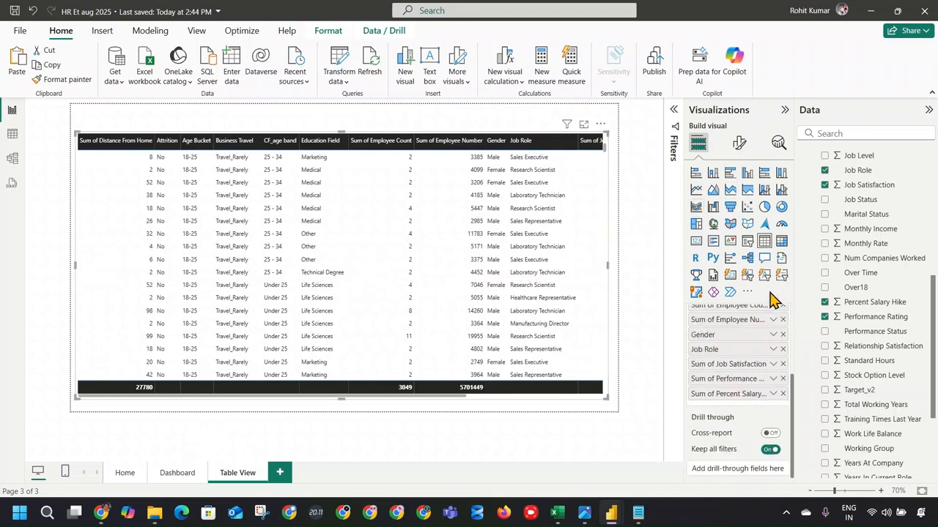
scroll(901, 253, "down", 5)
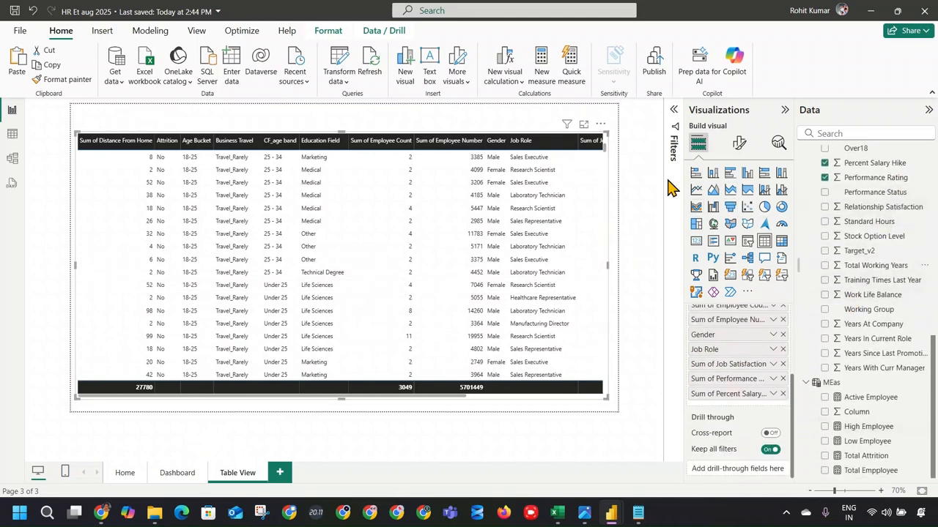
scroll(890, 234, "up", 8)
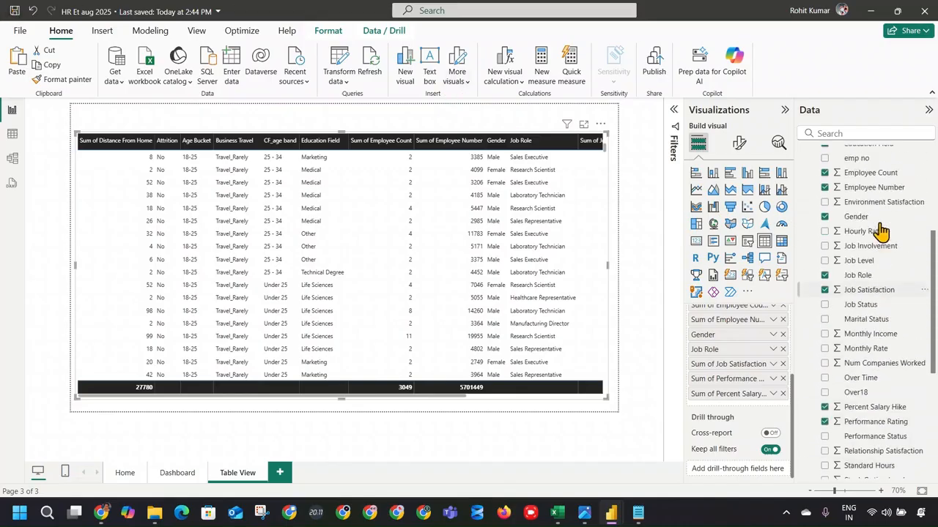
scroll(852, 225, "up", 4)
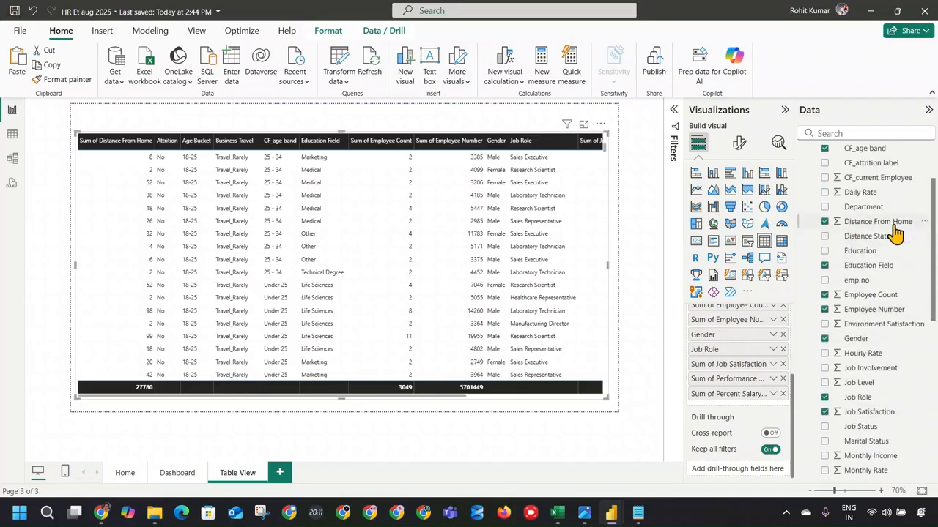
left_click_drag(872, 403, 765, 468)
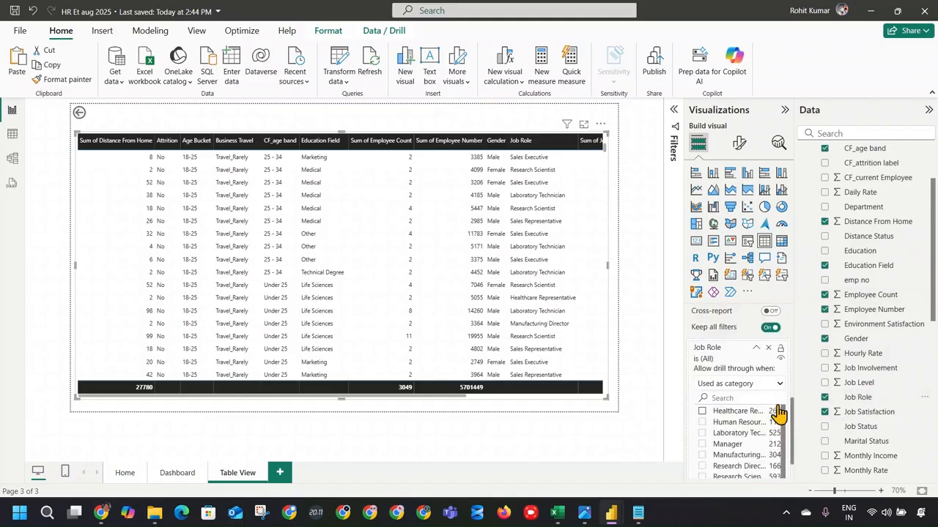
left_click(756, 349)
Add Distance Status and Attrition as further drill-through fields for the Table View page.
scroll(872, 344, "up", 3)
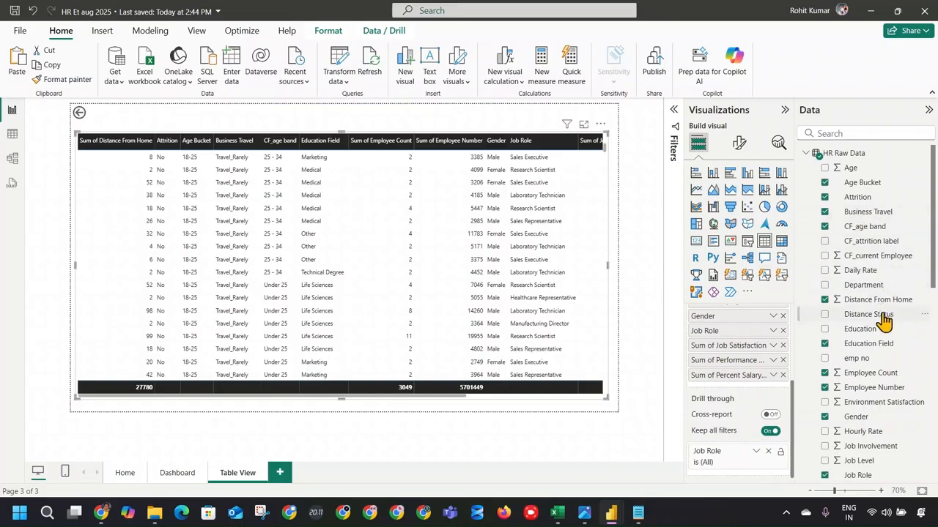
left_click_drag(875, 317, 769, 463)
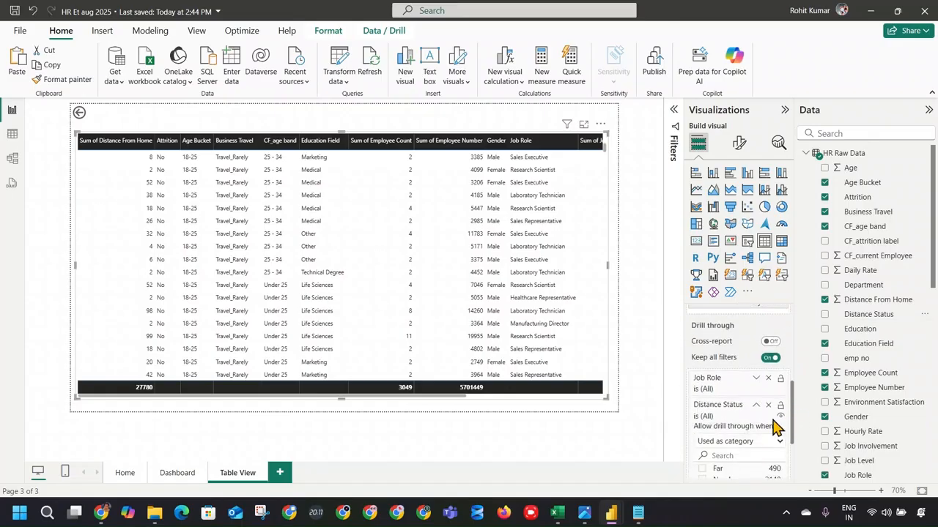
left_click(756, 406)
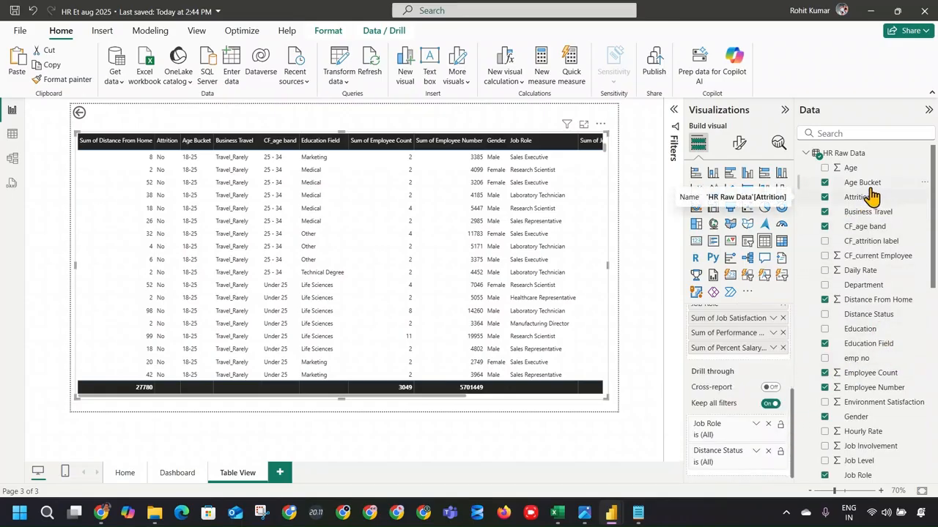
left_click_drag(871, 195, 765, 433)
Make Attrition the first column of the table, ahead of Distance From Home, and sort the table by Attrition in descending order.
scroll(754, 394, "up", 3)
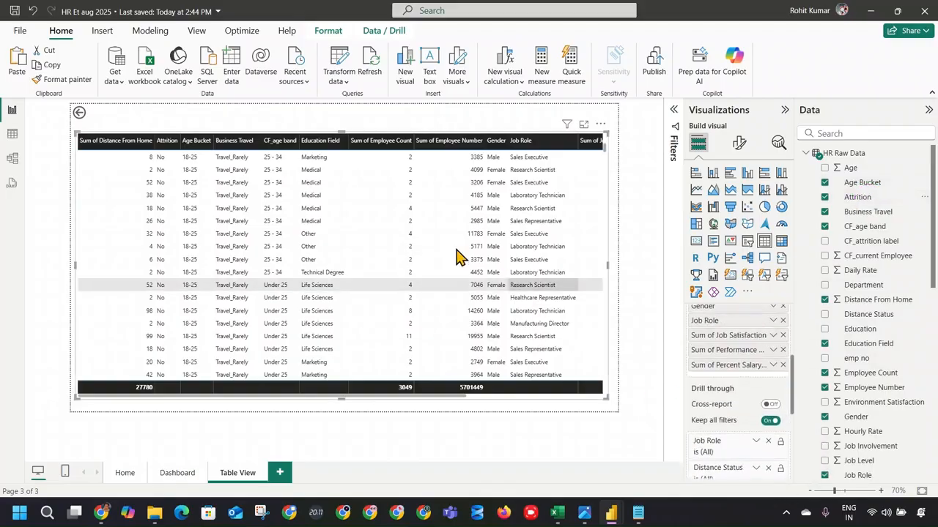
scroll(723, 344, "up", 3)
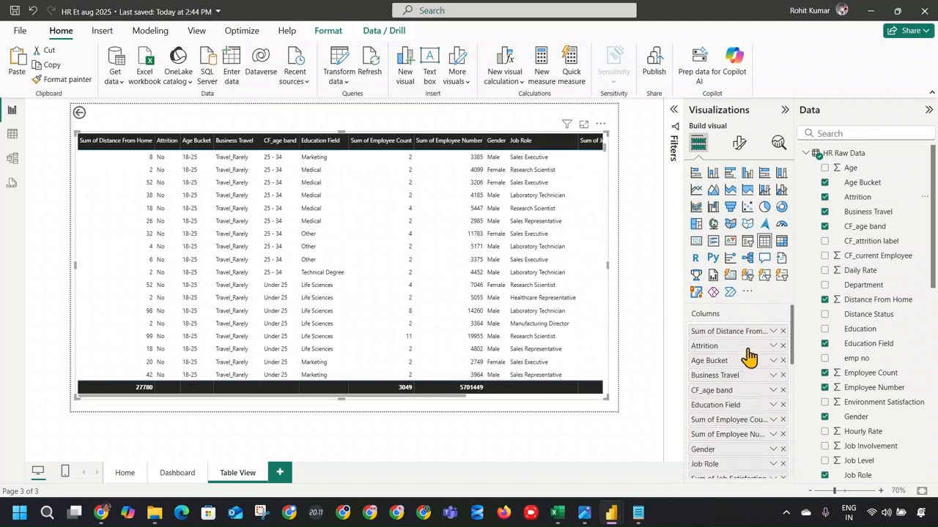
left_click_drag(722, 347, 735, 333)
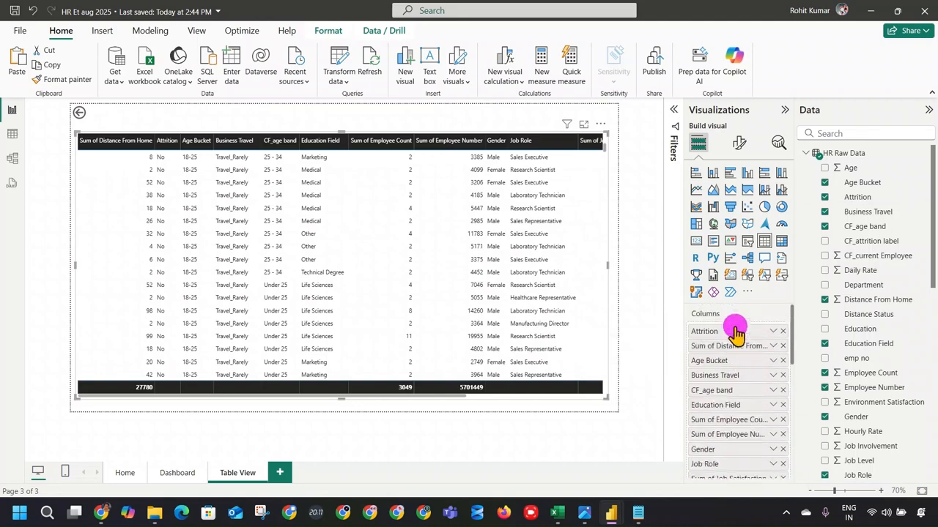
left_click(90, 142)
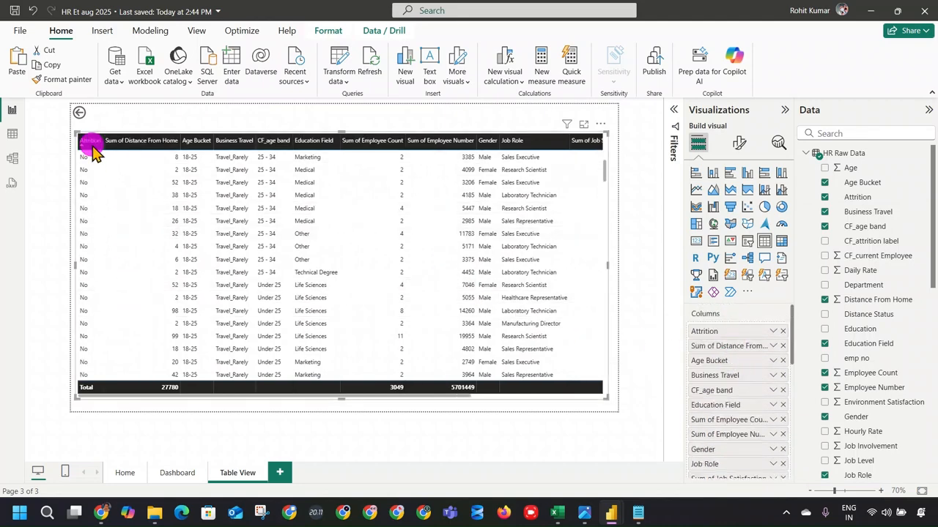
left_click(91, 142)
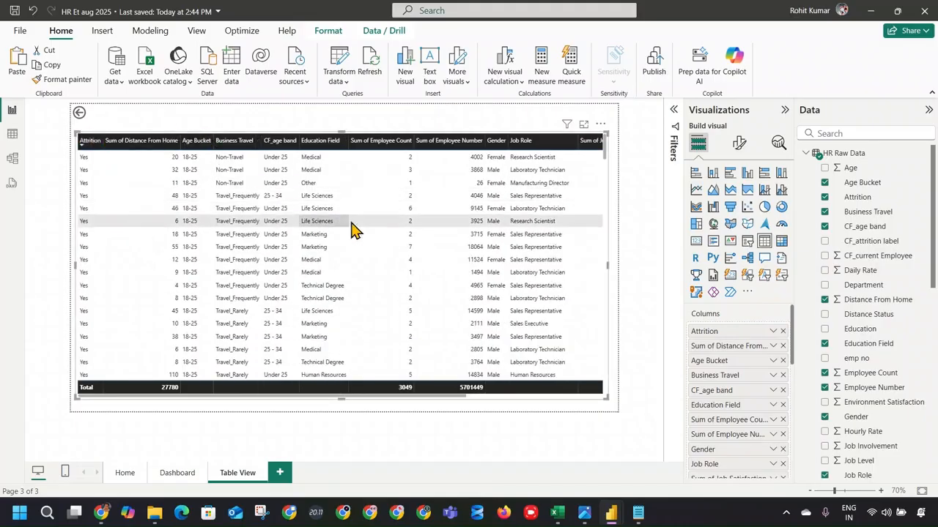
On the Dashboard page, drill through from the Sales Executive bar in the job role chart to the Table View page.
left_click(398, 124)
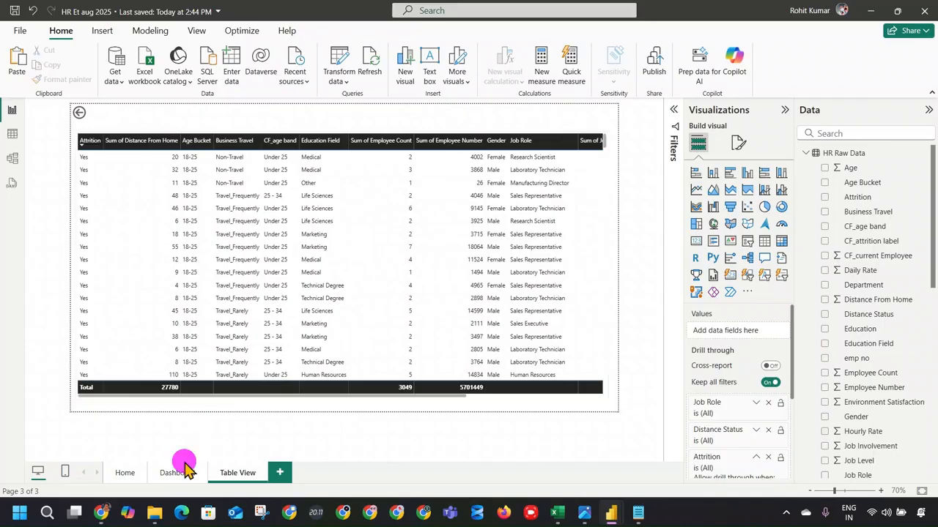
left_click(168, 474)
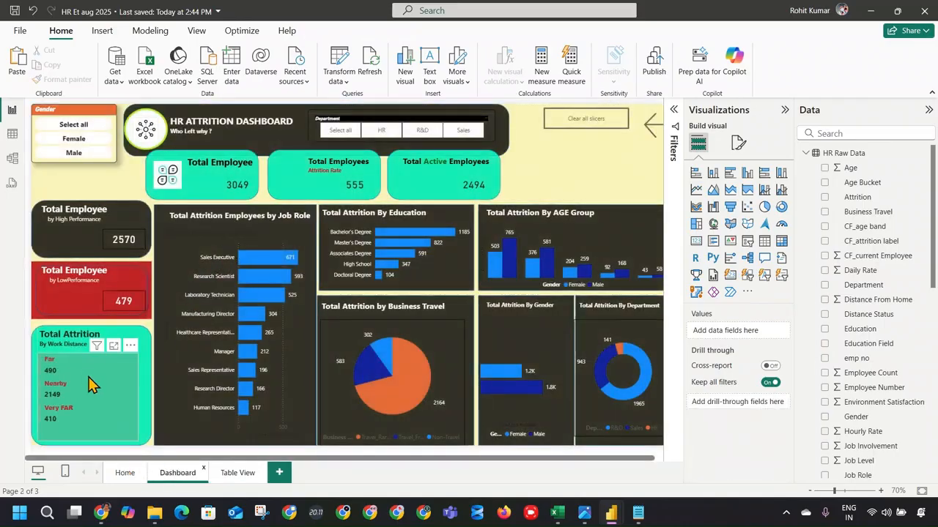
left_click(91, 384)
right_click(88, 377)
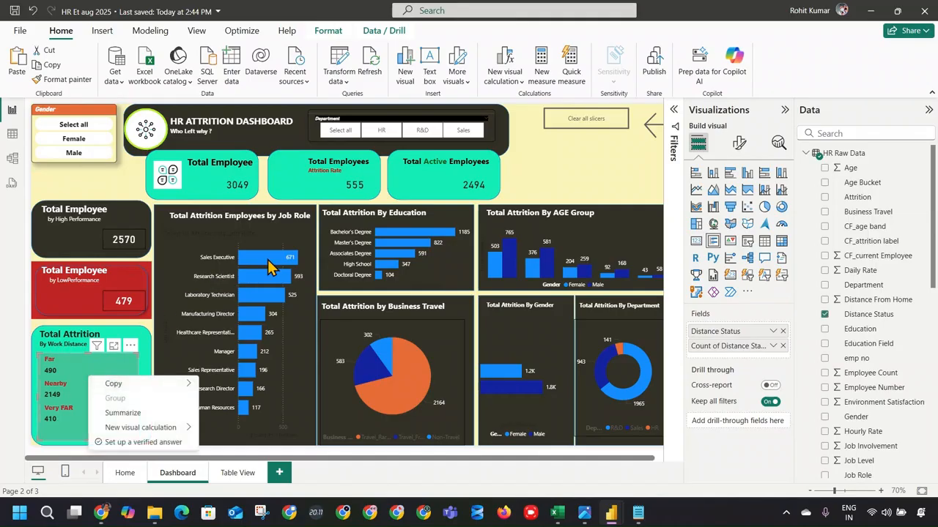
right_click(268, 262)
mouse_move(270, 268)
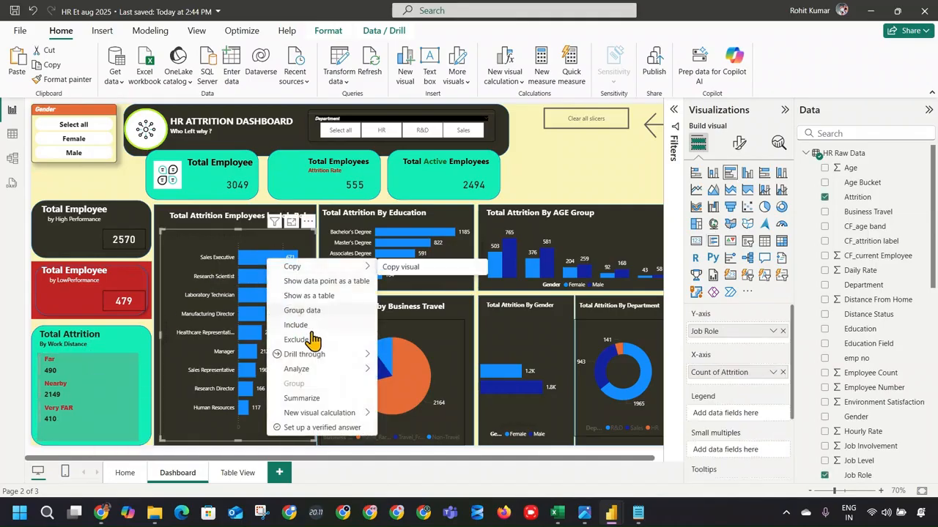
mouse_move(329, 354)
left_click(401, 356)
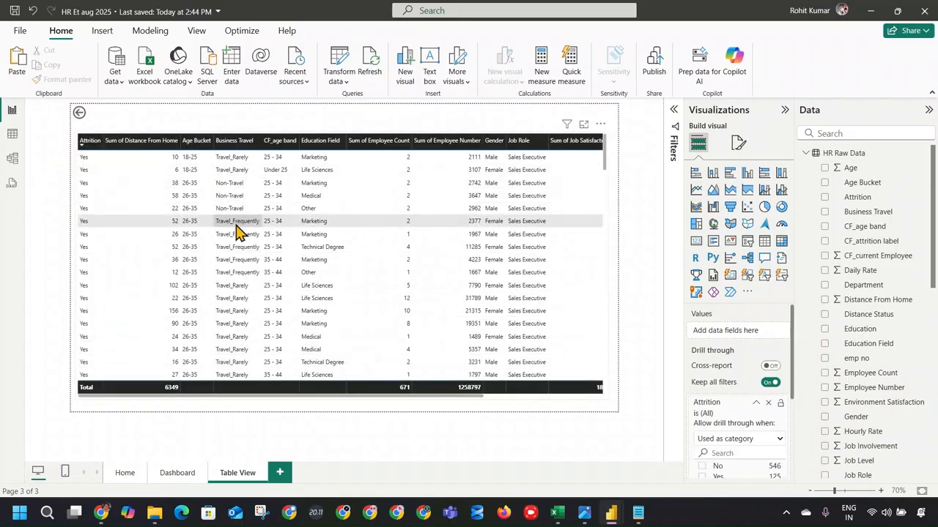
Repeat the Sales Executive drill-through from the Dashboard page and sort the detail table by Job Role in descending order.
left_click(177, 472)
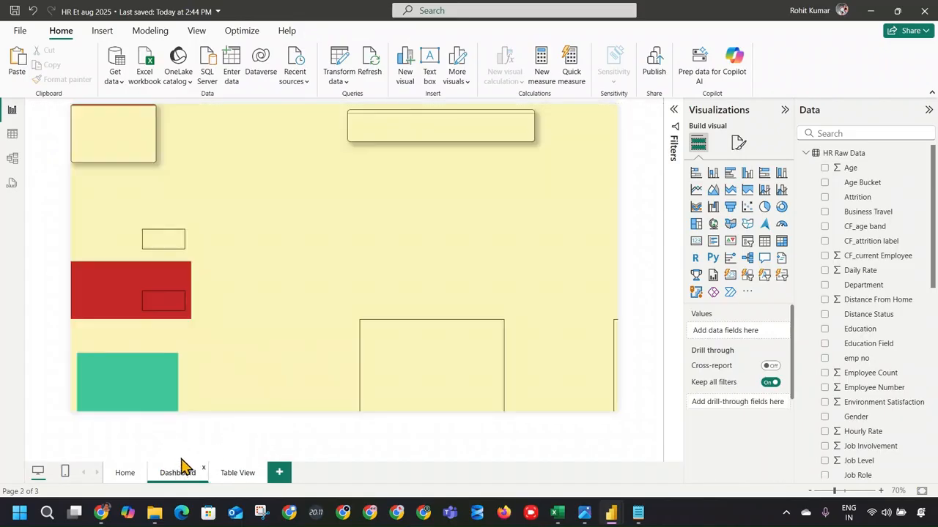
right_click(273, 262)
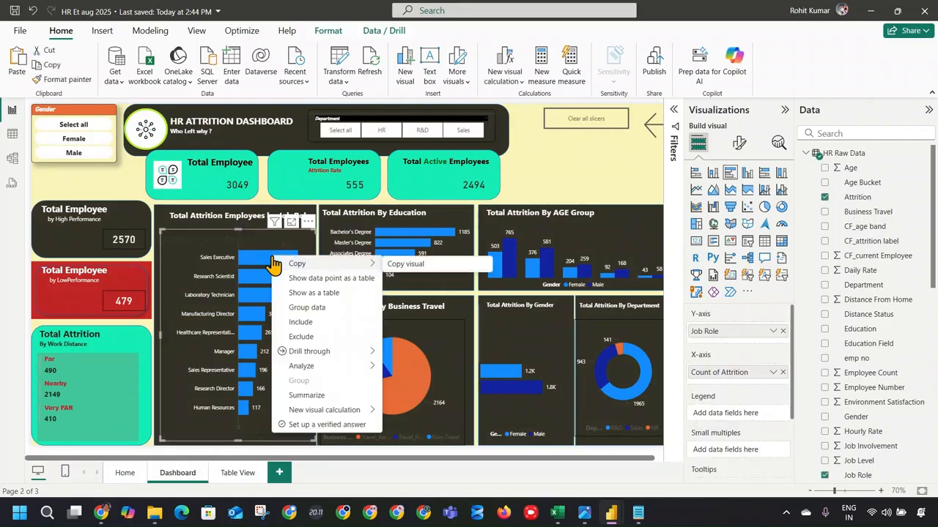
left_click(355, 353)
left_click(411, 352)
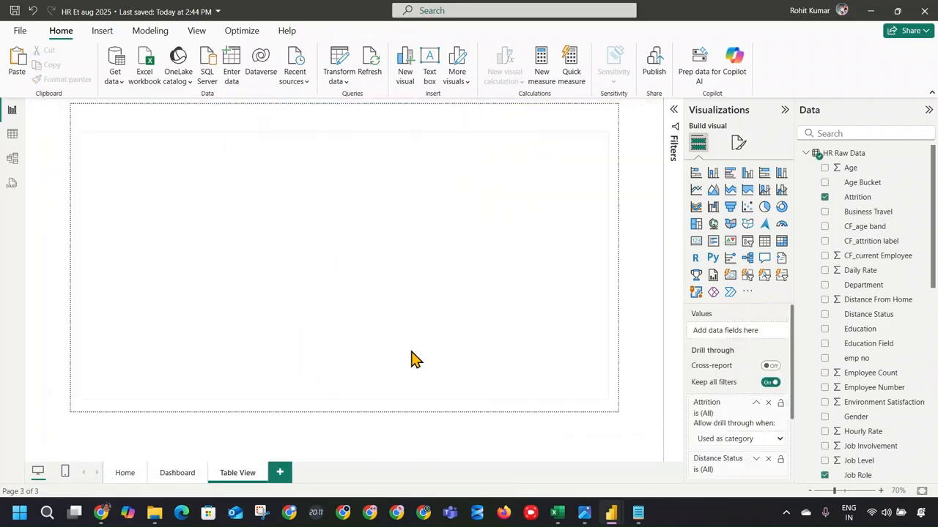
left_click(532, 142)
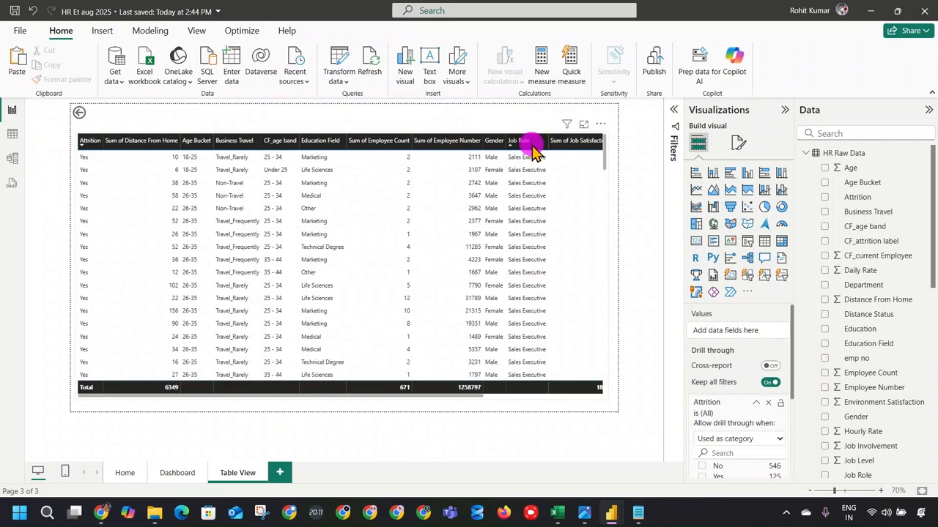
left_click(533, 147)
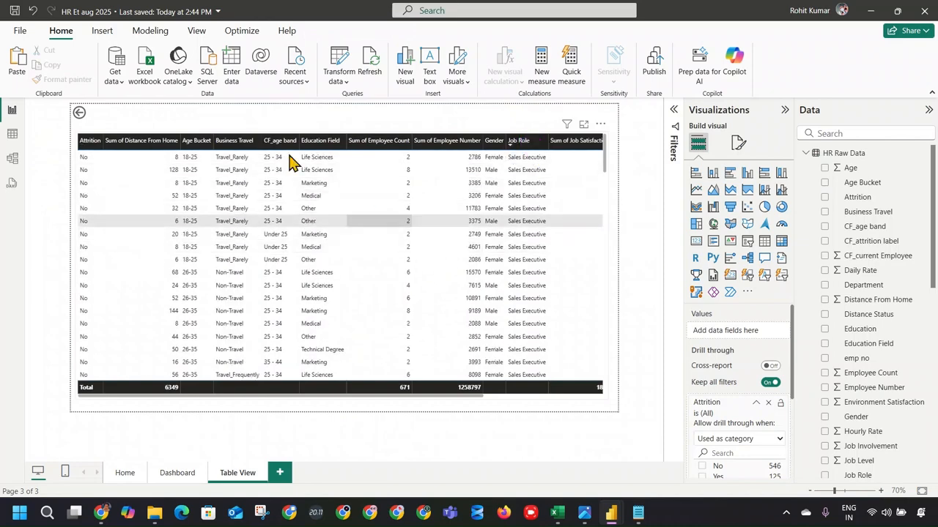
Return to the Dashboard page and test the Gender slicer with Female and Male.
left_click(80, 116)
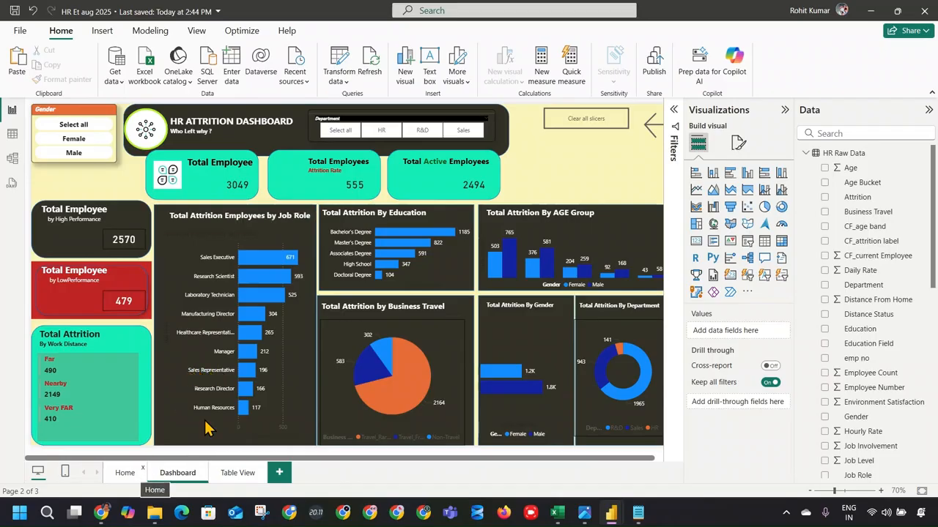
left_click(73, 140)
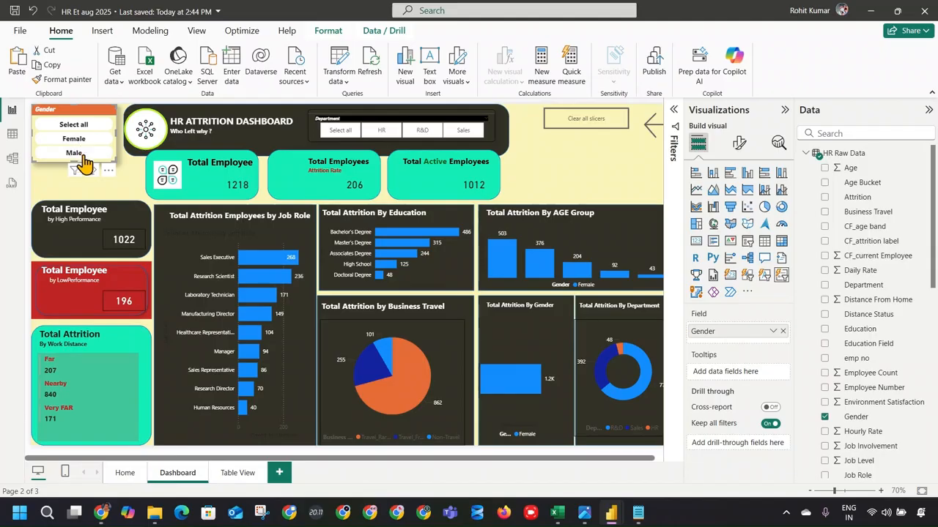
left_click(83, 156)
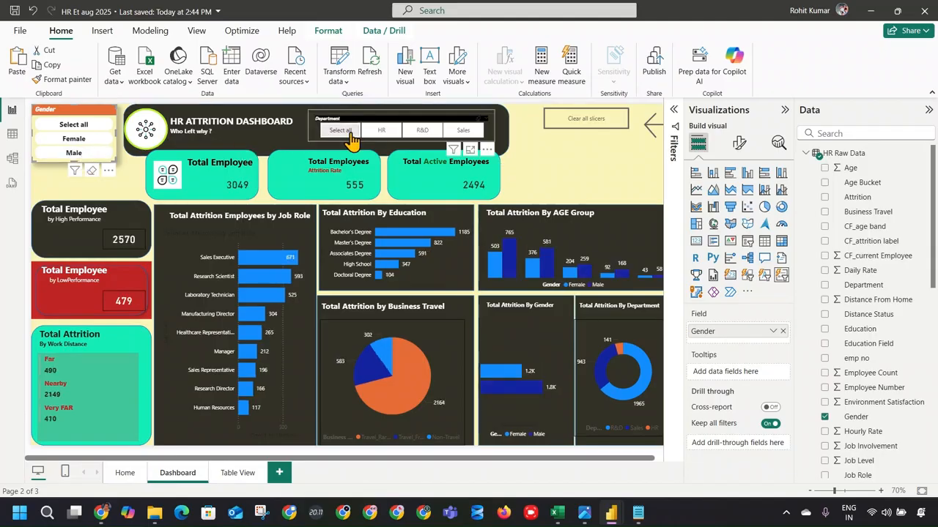
Test the Department slicer with different combinations of HR, R&D and Sales.
left_click(402, 130)
left_click(427, 131)
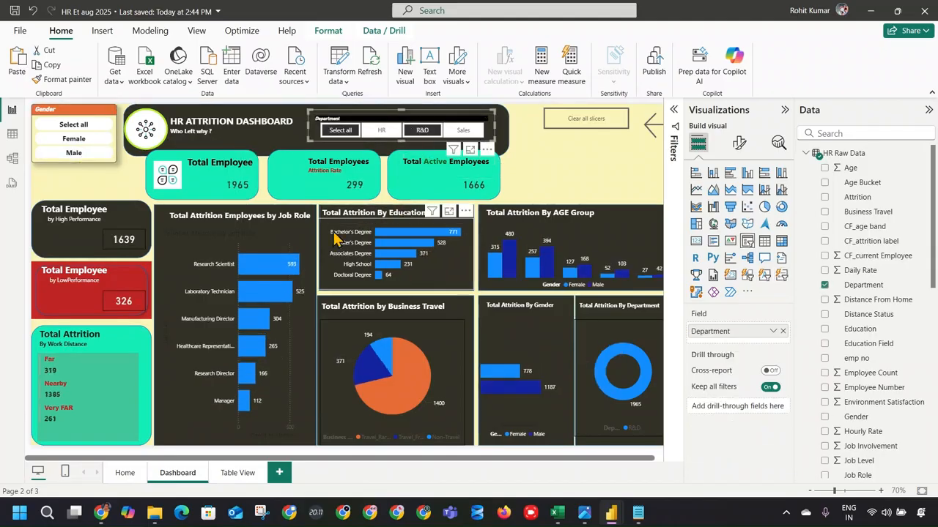
left_click(381, 129)
left_click(437, 126)
left_click(463, 131)
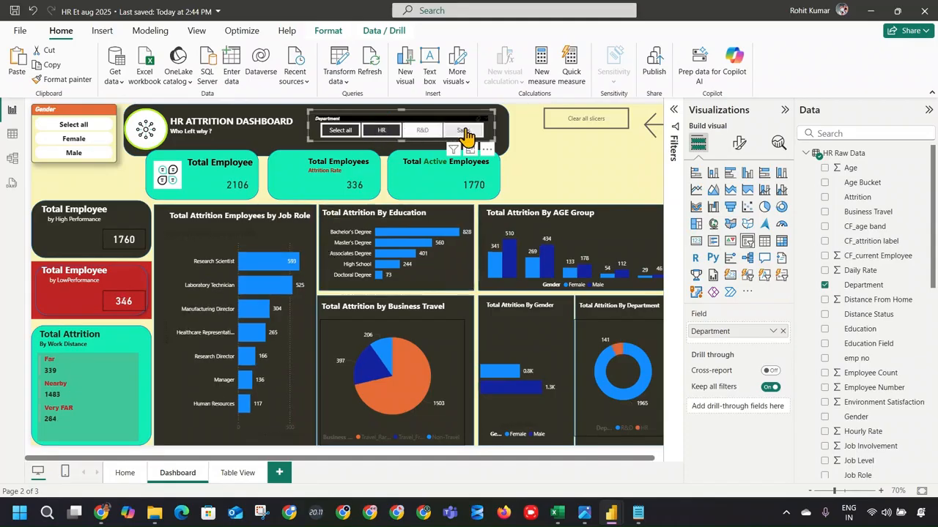
left_click(408, 133)
left_click(389, 132)
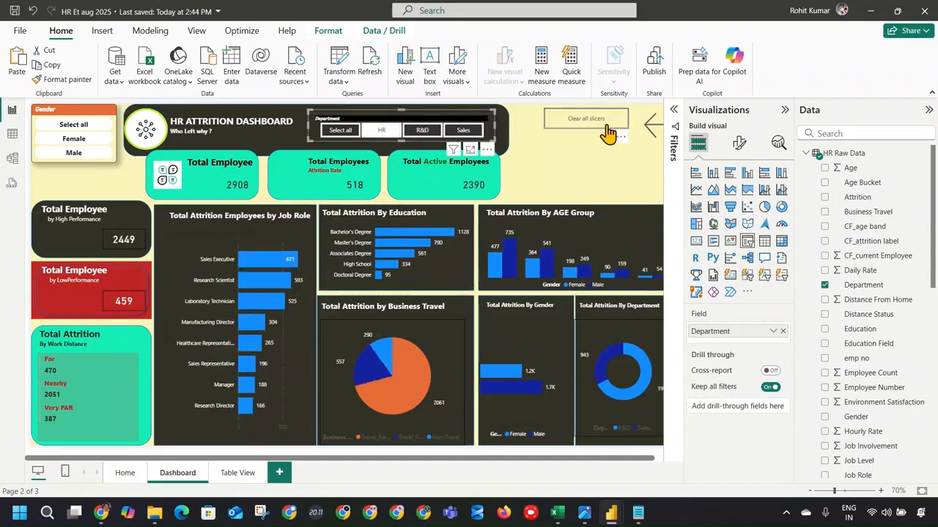
Clear all slicers on the dashboard and collapse the Visualizations and Data panes.
left_click(592, 121, "ctrl")
left_click(785, 110)
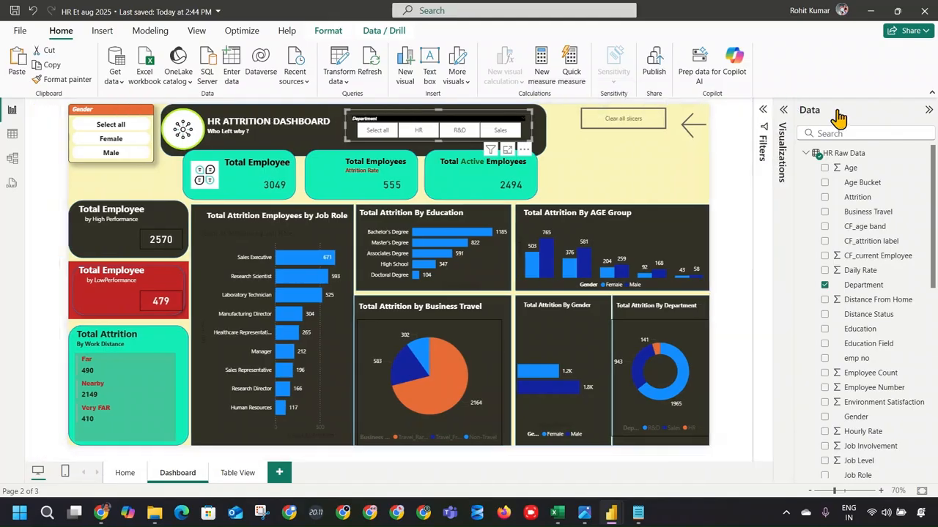
left_click(929, 109)
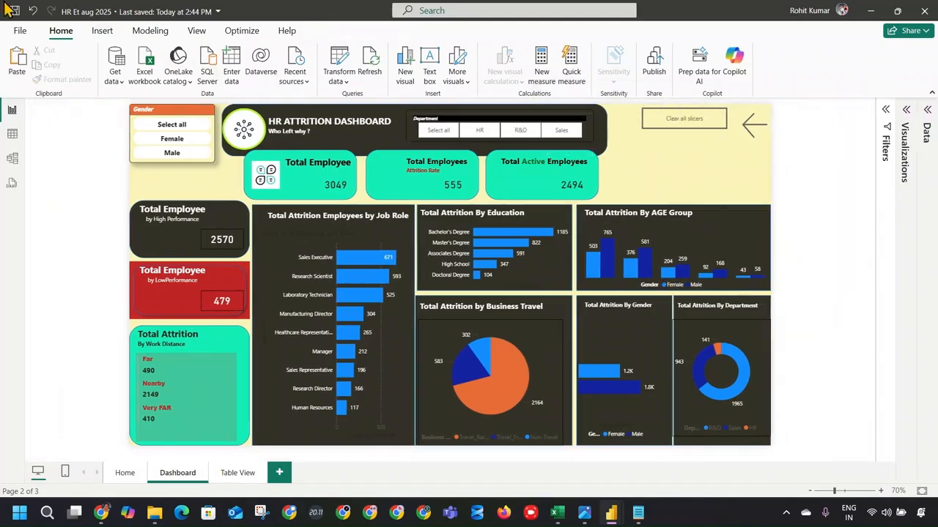